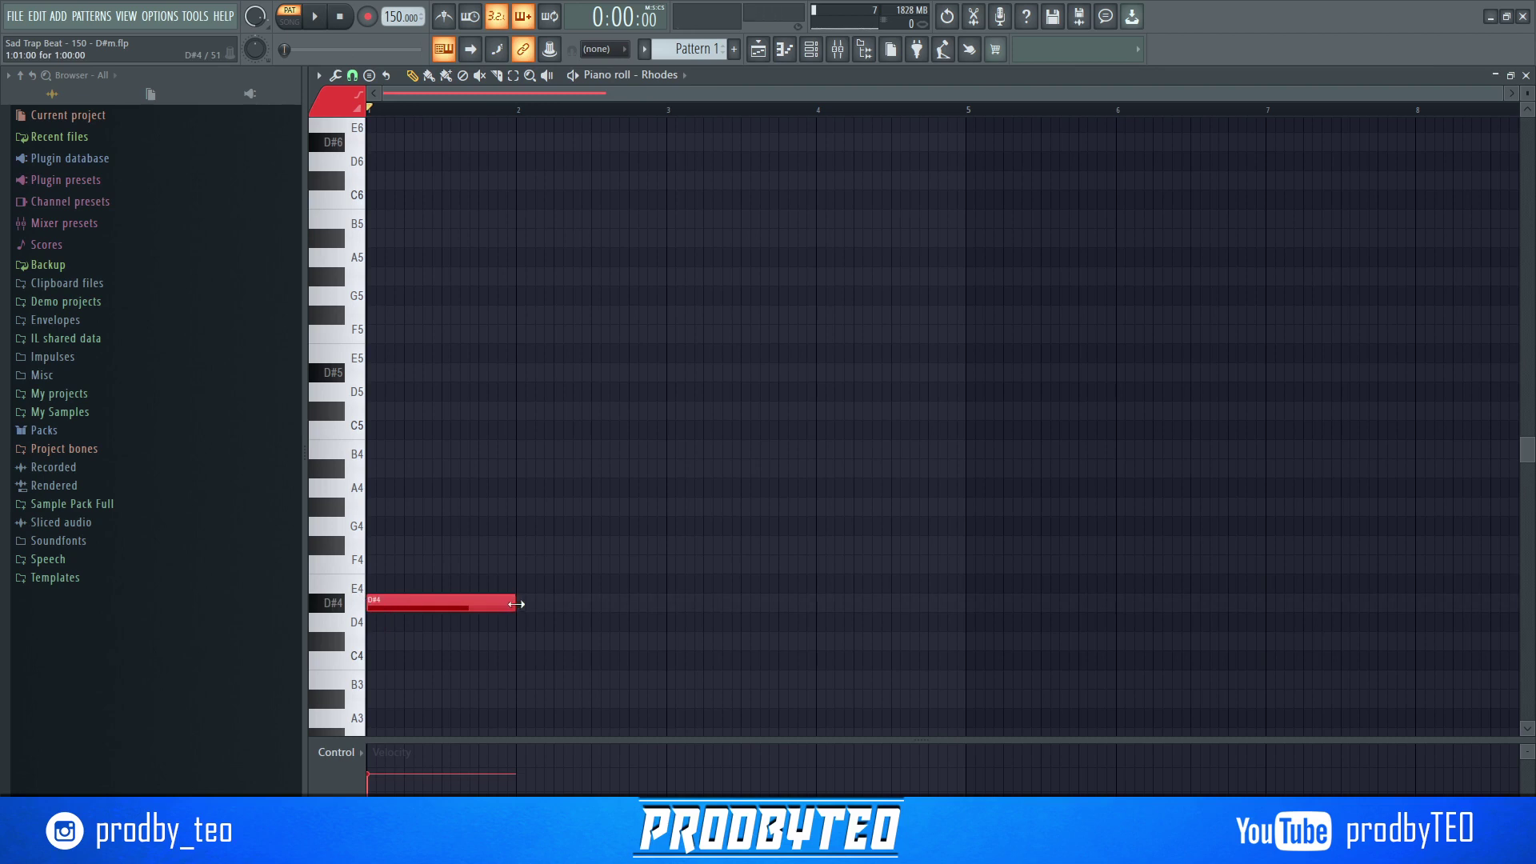
# - Extend the D#4 bass note to two bars and play it back with the metronome turned on
pyautogui.press('space')
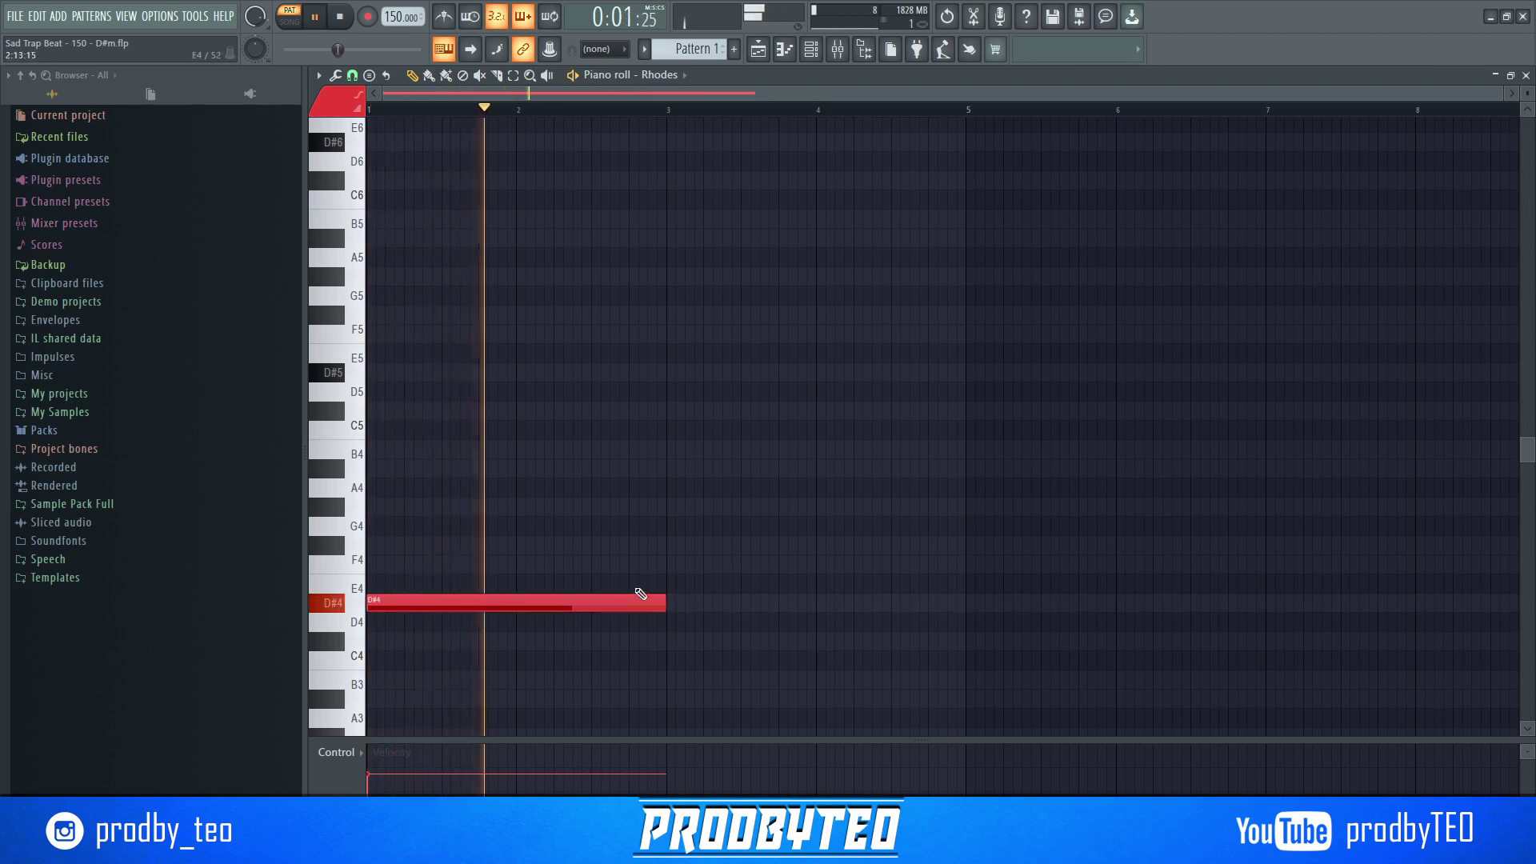
pyautogui.press('space')
pyautogui.press('space')
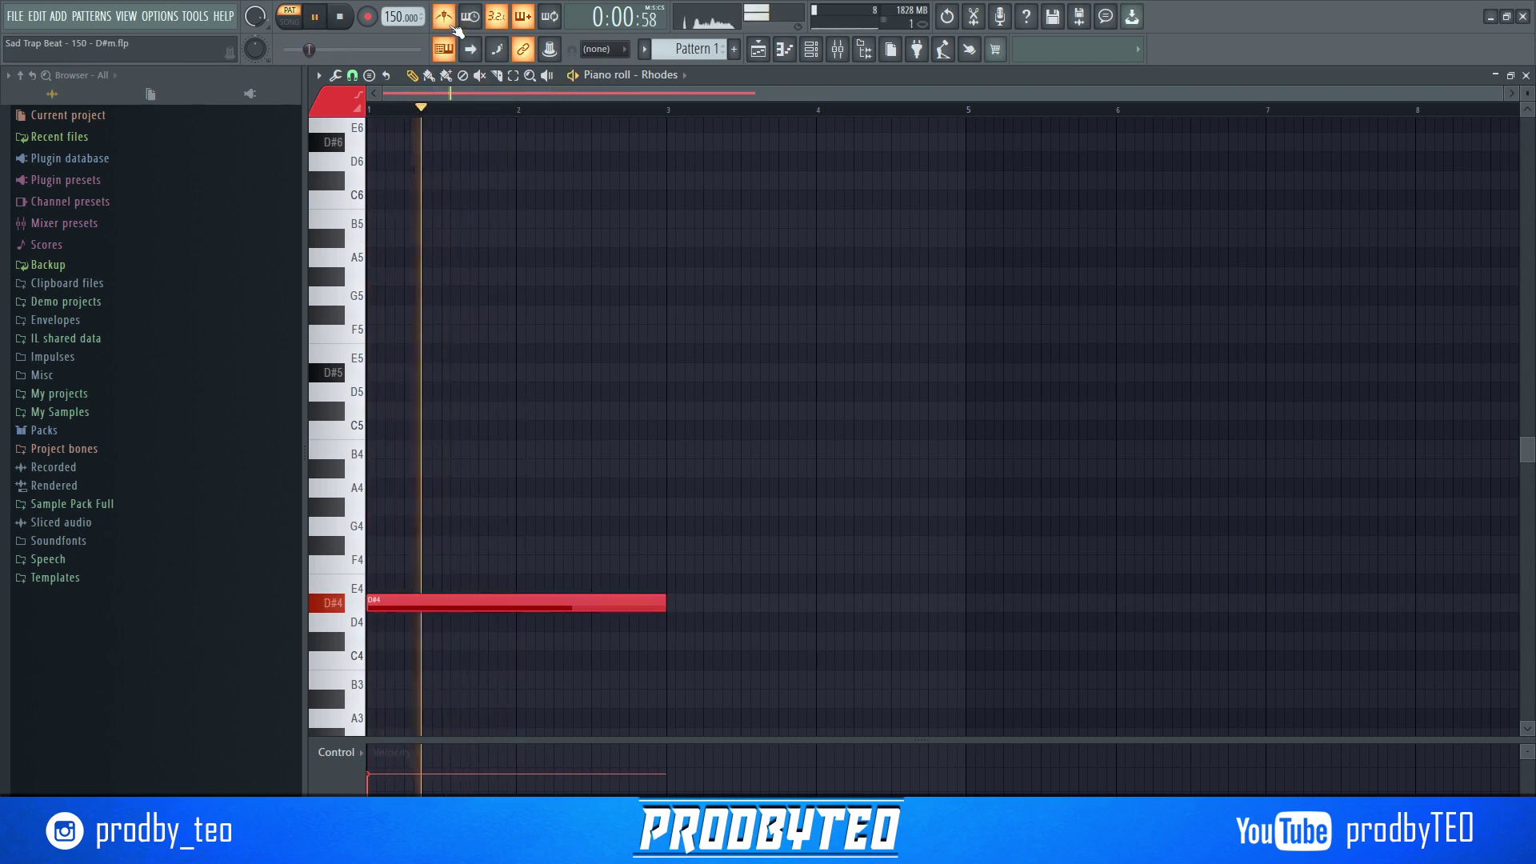
pyautogui.press('space')
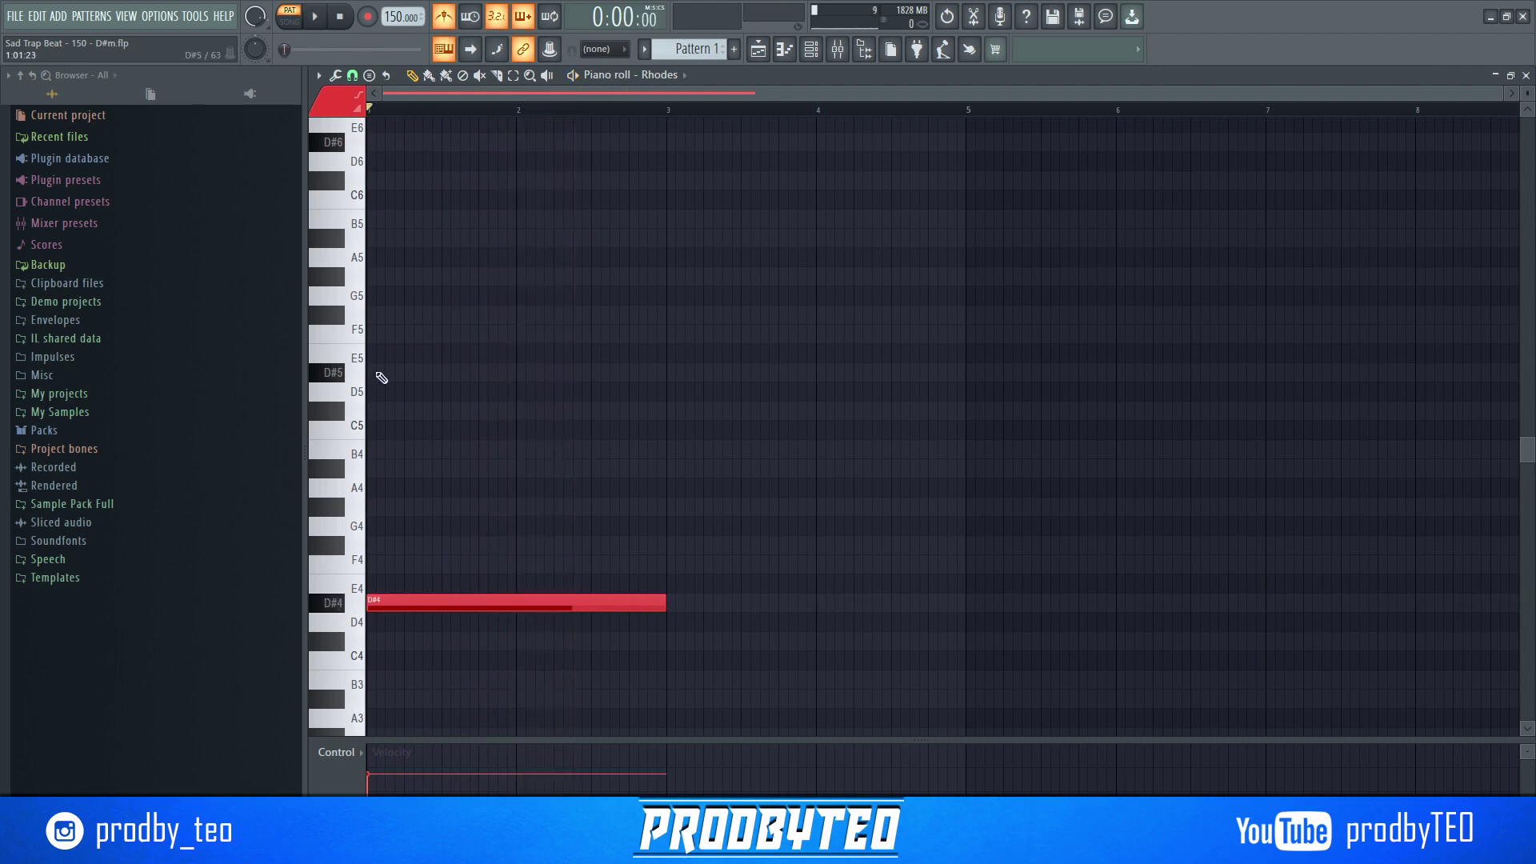
# - Start the melody in bar 1 with a two-step D#5 note followed by an F#5 note of the same length
pyautogui.click(380, 373)
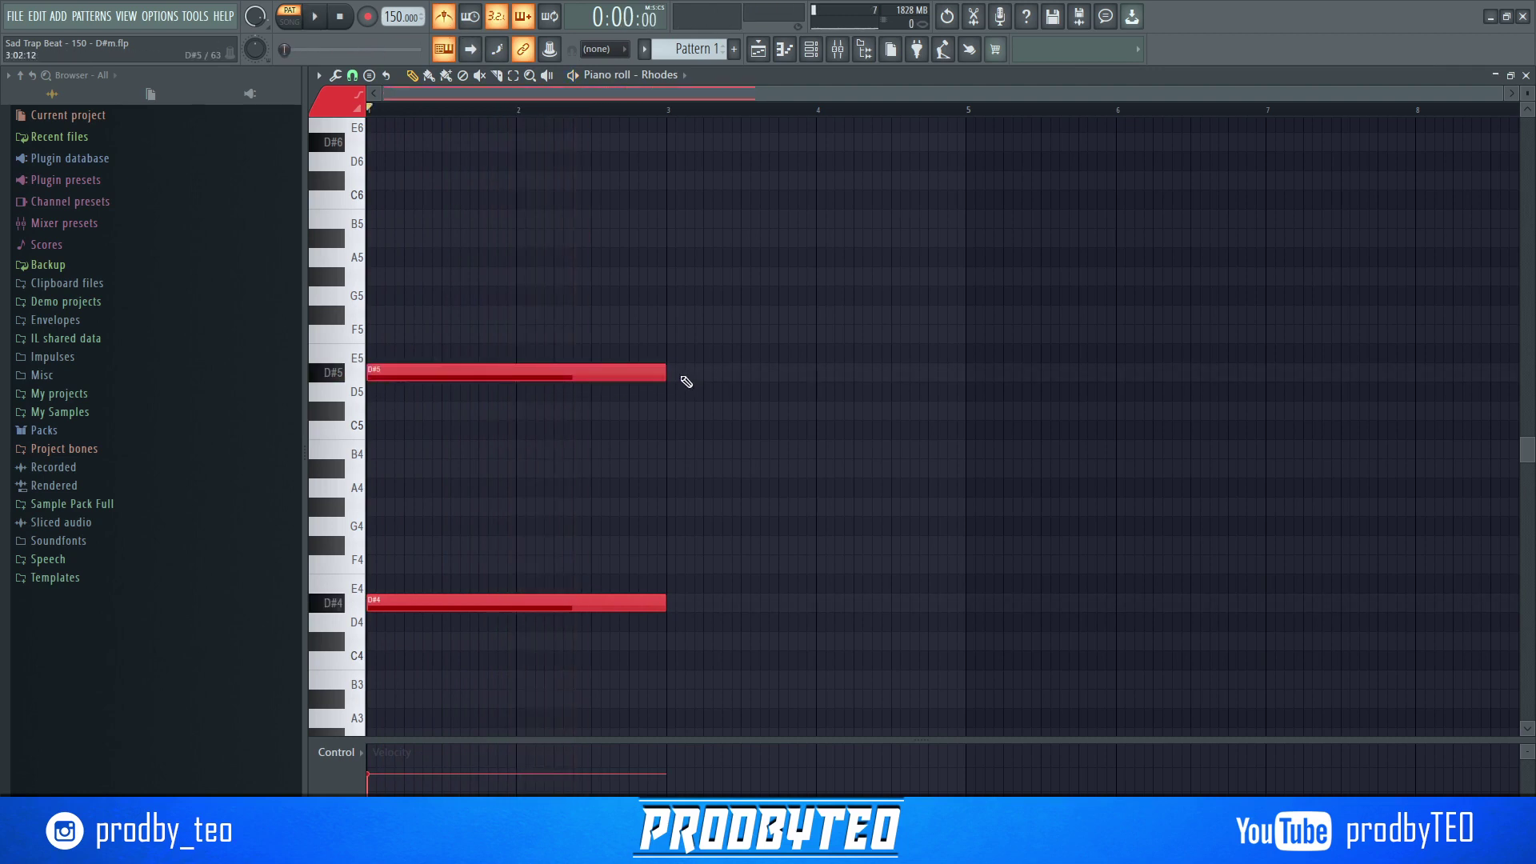
pyautogui.moveTo(668, 374); pyautogui.dragTo(434, 370)
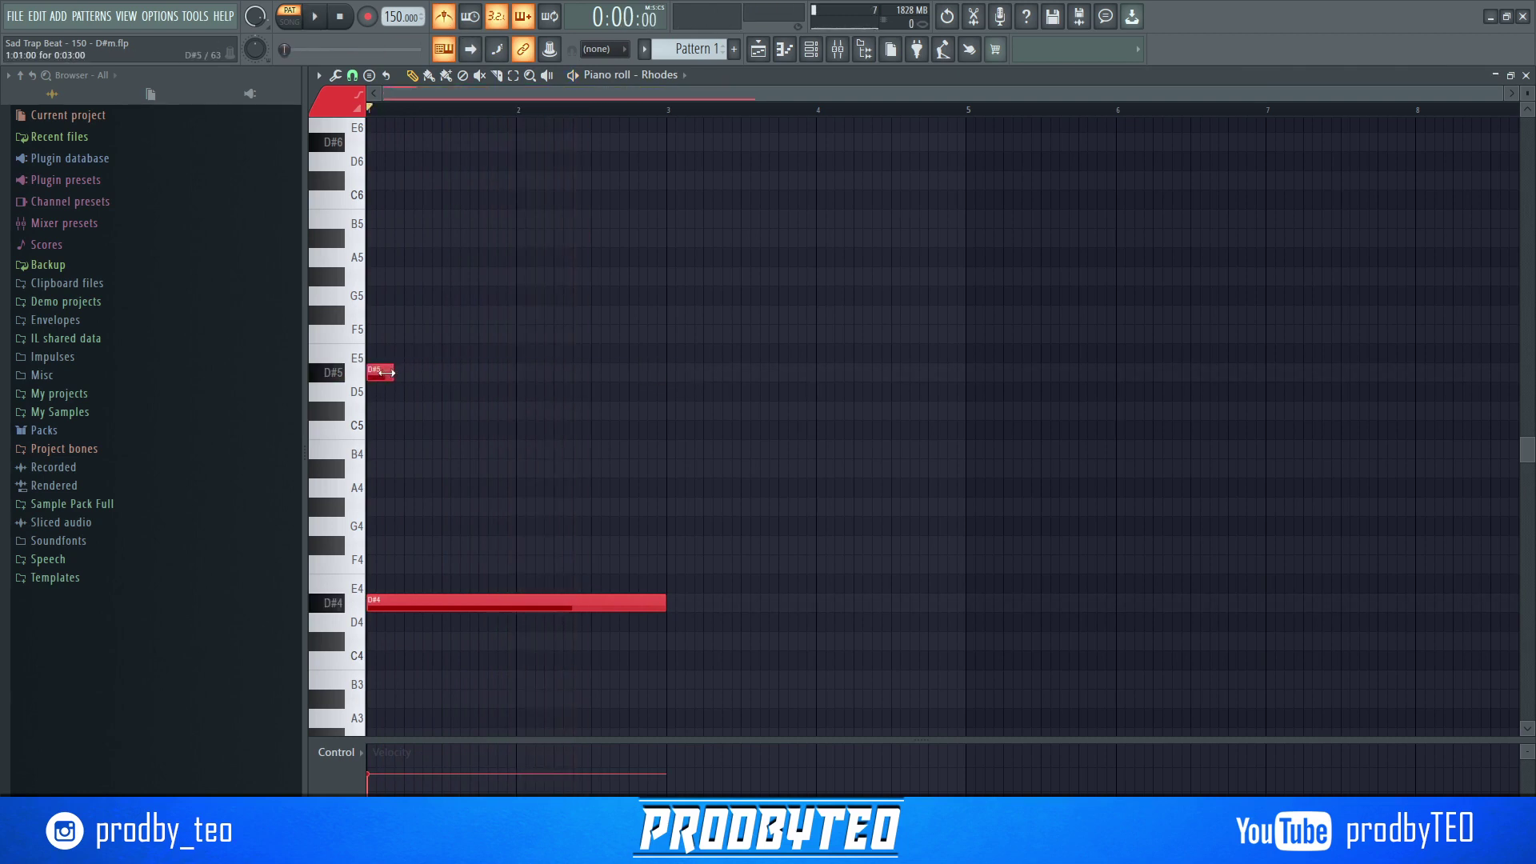
pyautogui.click(392, 318)
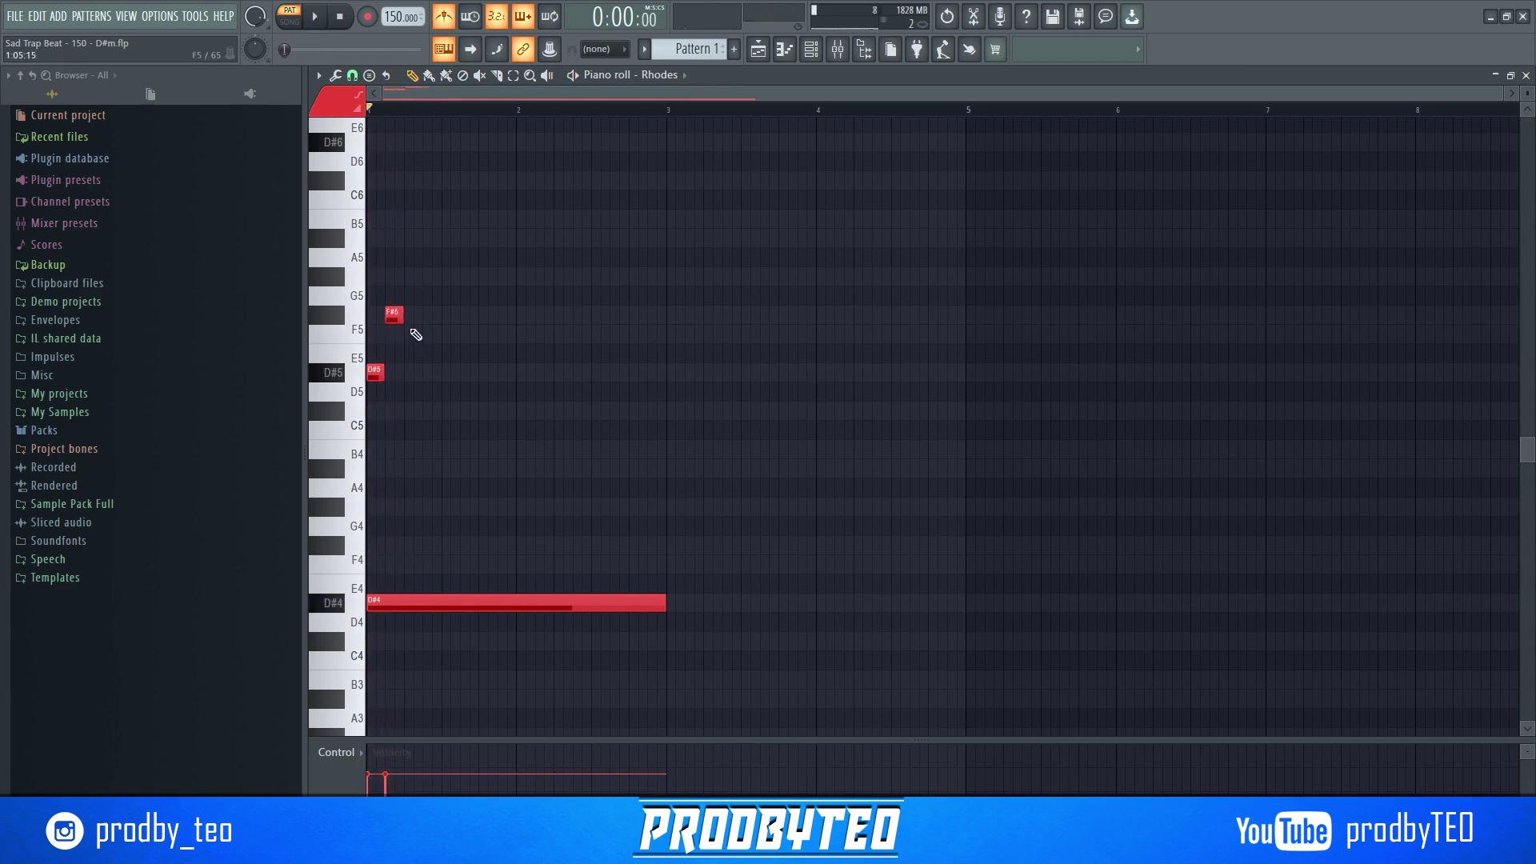
# - Try continuing the melody with G#5, F#5 and G#5 notes and play it back
pyautogui.click(412, 278)
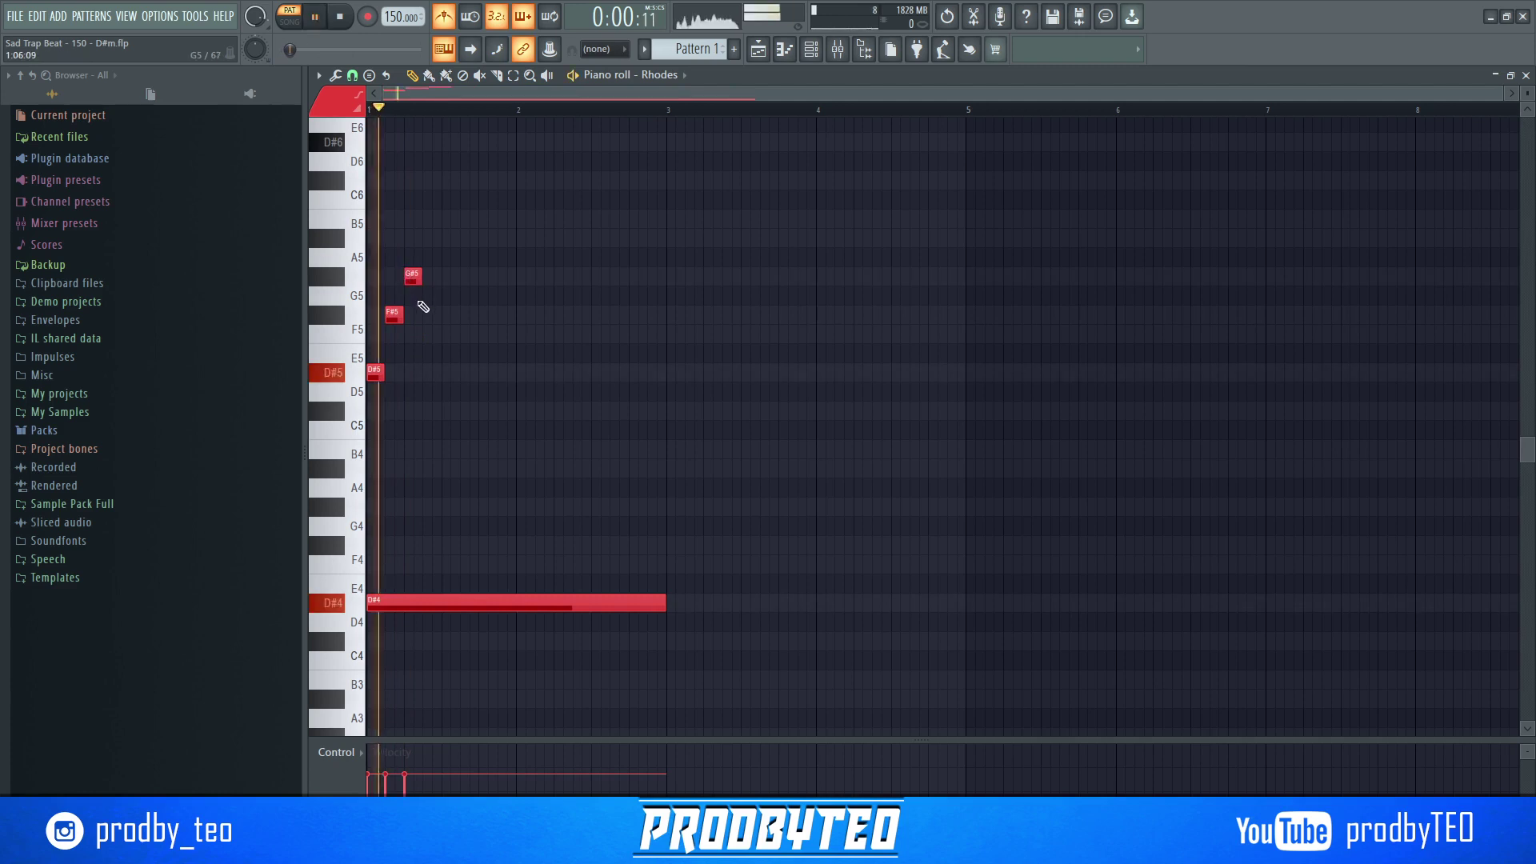
pyautogui.press('space')
pyautogui.click(443, 278)
pyautogui.click(436, 314)
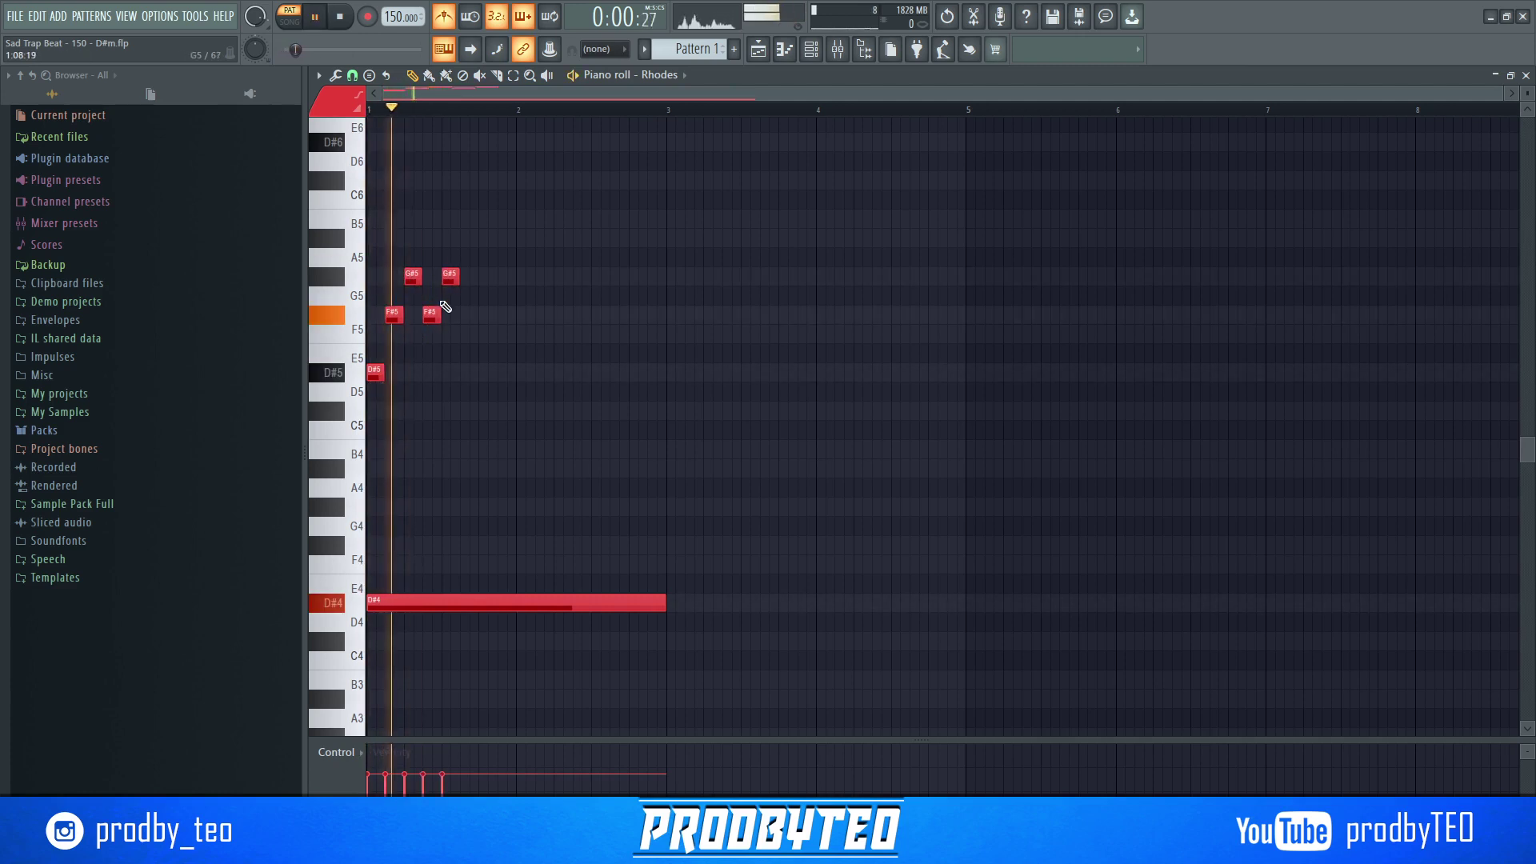
pyautogui.press('space')
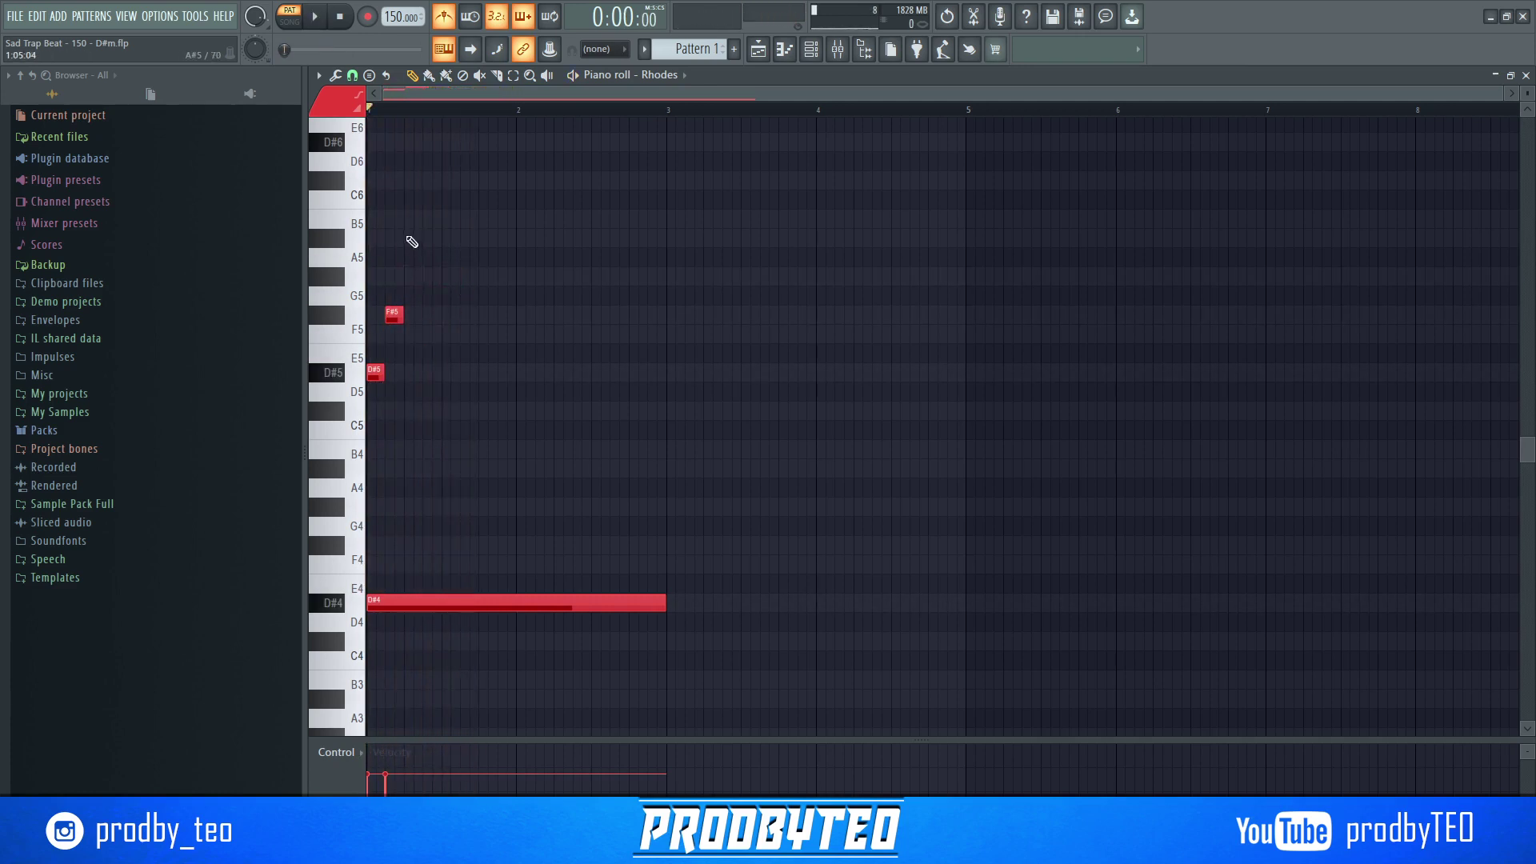
# - Continue the melody after the F#5 with short A#5, G#5 and A#5 notes and play it back
pyautogui.click(411, 238)
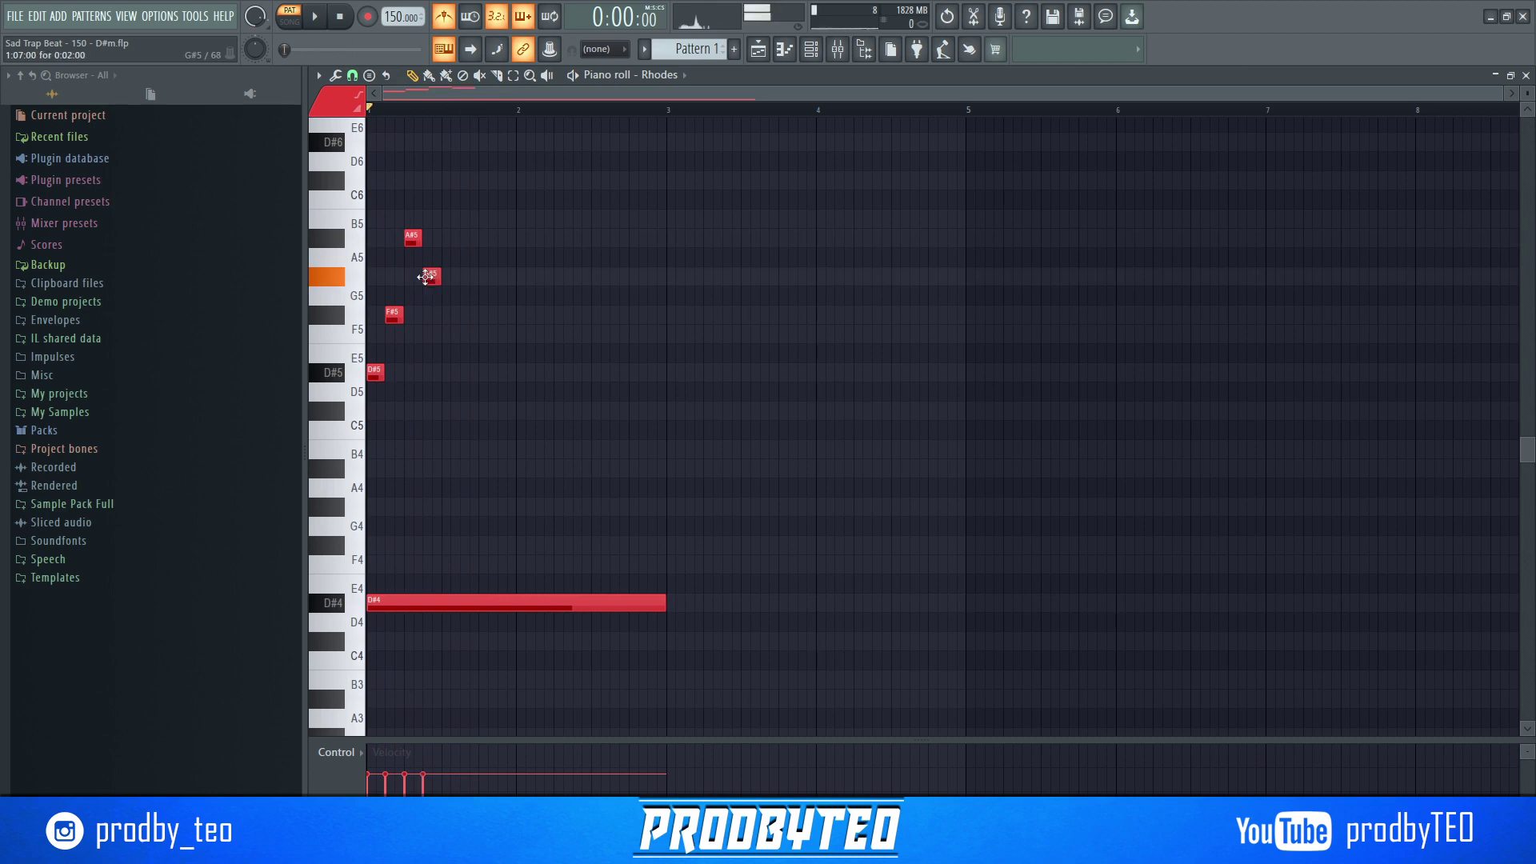
pyautogui.click(455, 239)
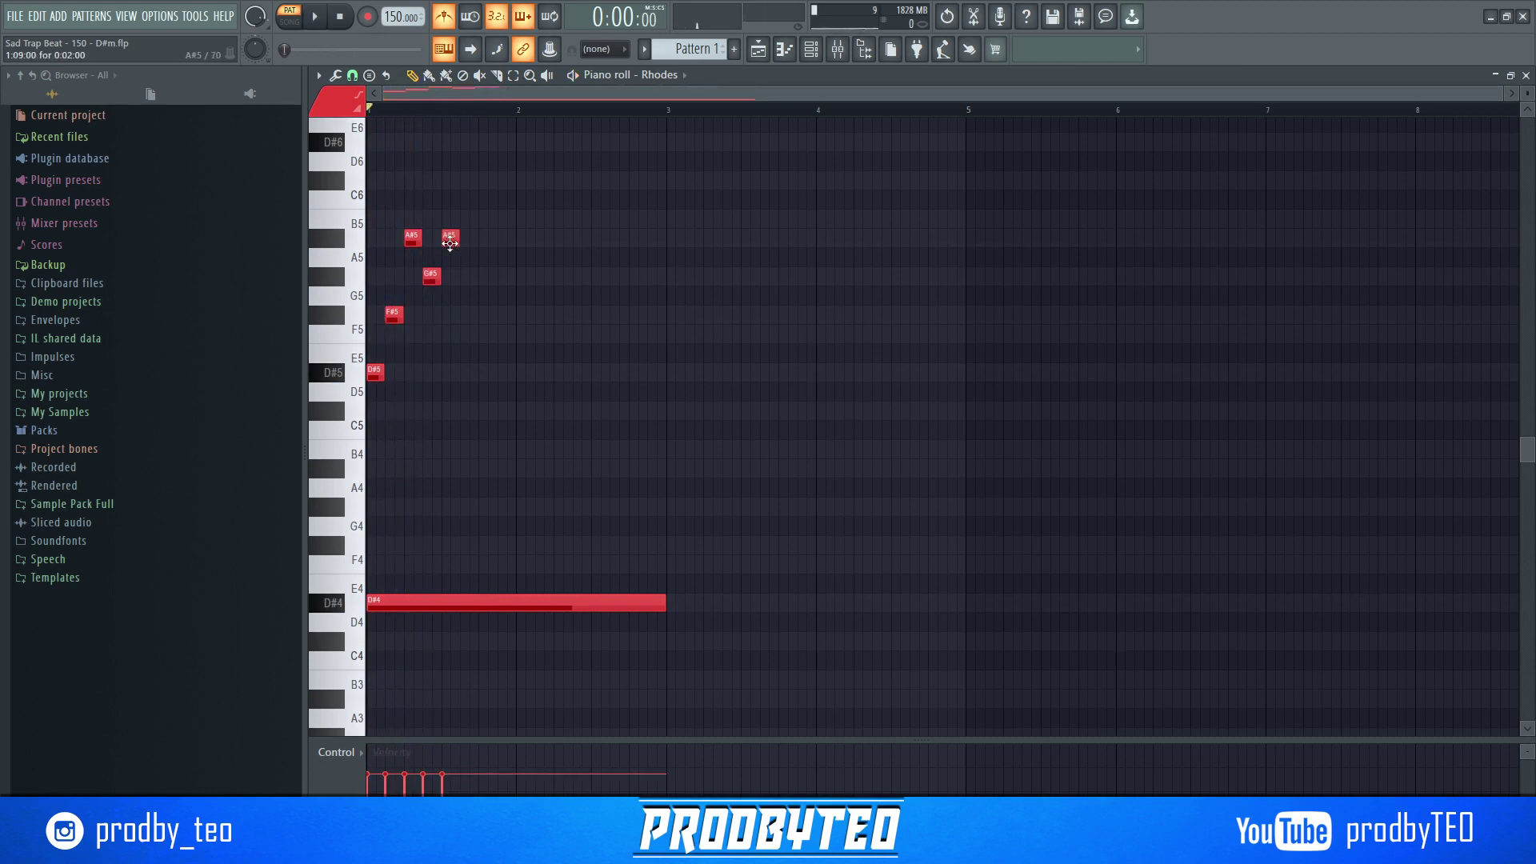
pyautogui.press('space')
pyautogui.press('space')
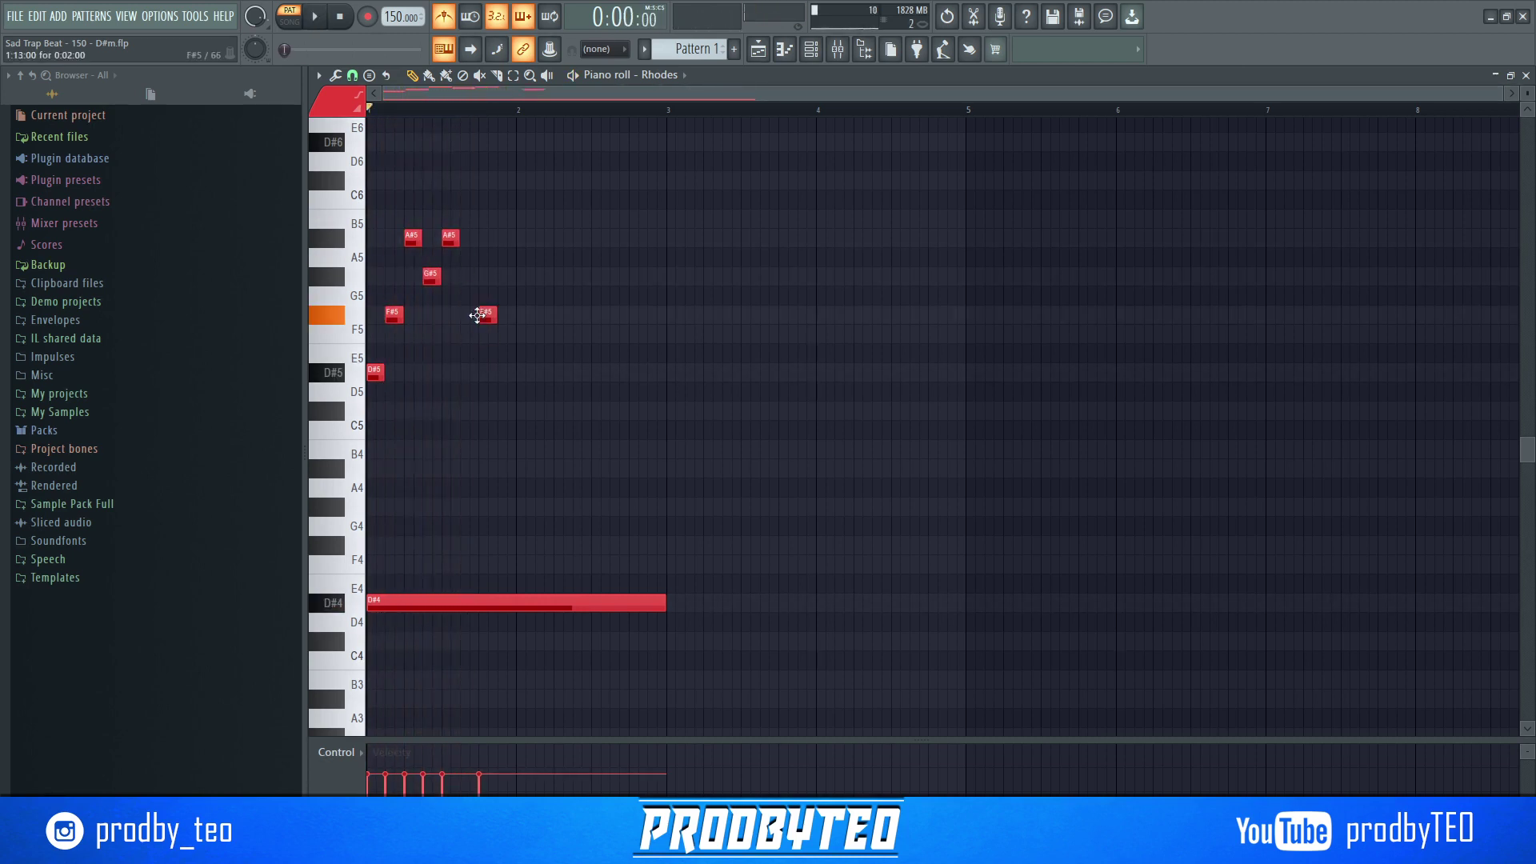
# - Complete the bar 1 melody with consecutive F5, F#5 and F5 notes and listen to the result
pyautogui.press('space')
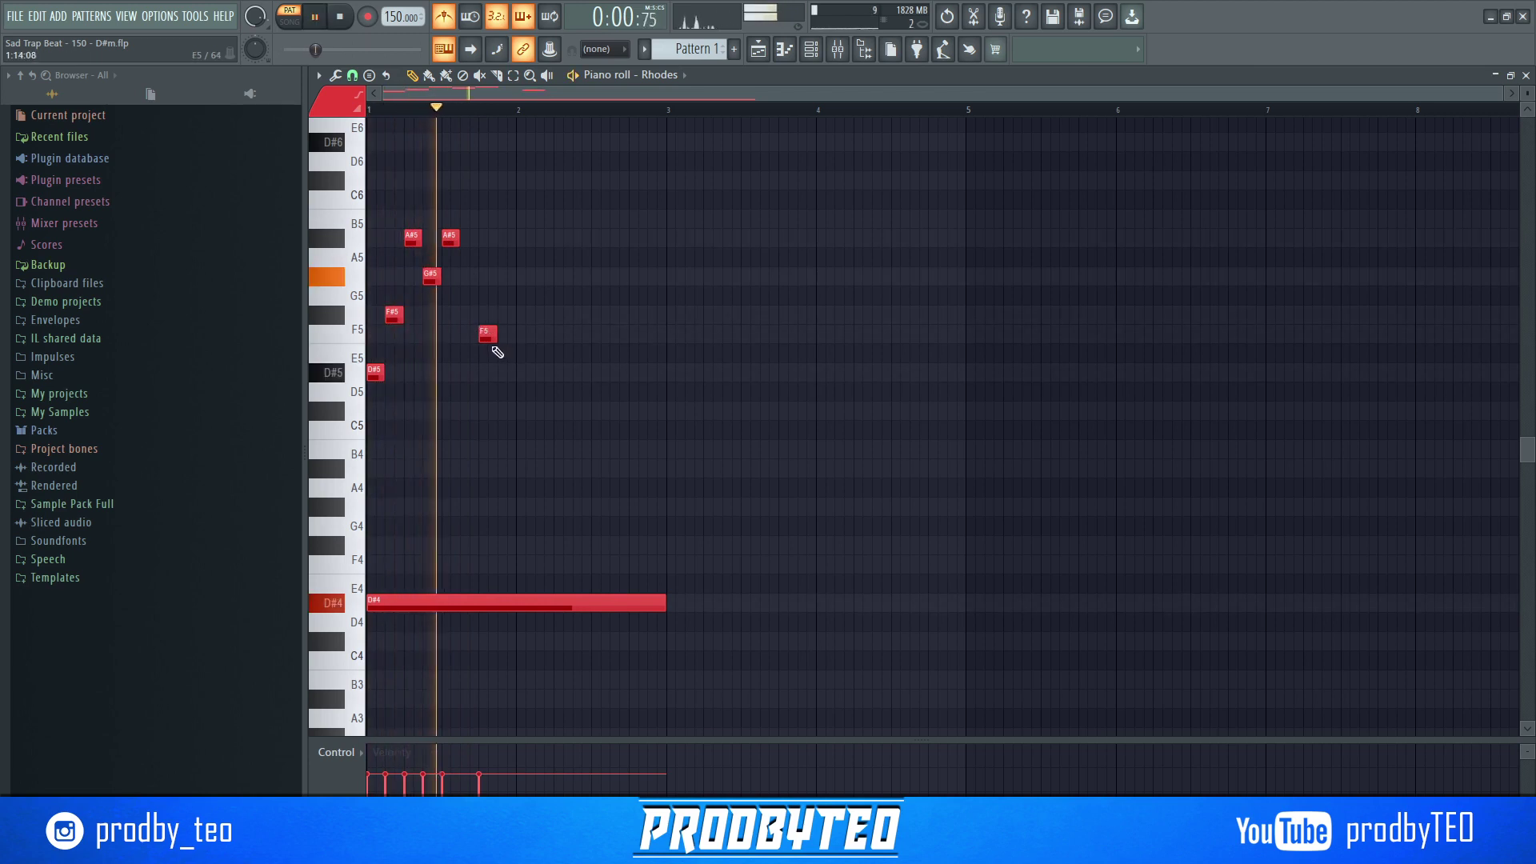
pyautogui.press('space')
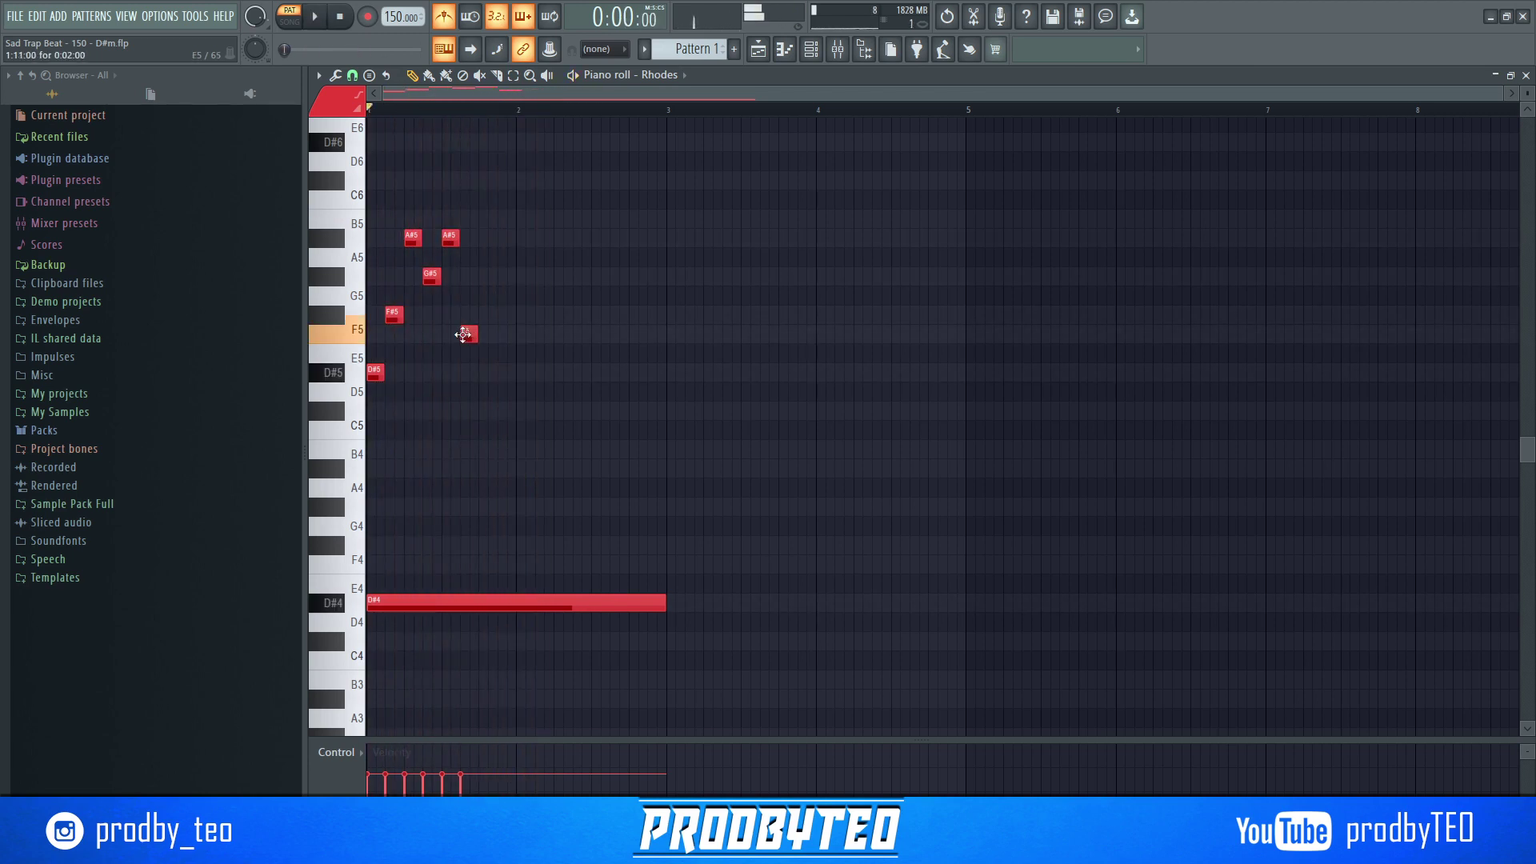
pyautogui.press('space')
pyautogui.click(485, 314)
pyautogui.click(504, 335)
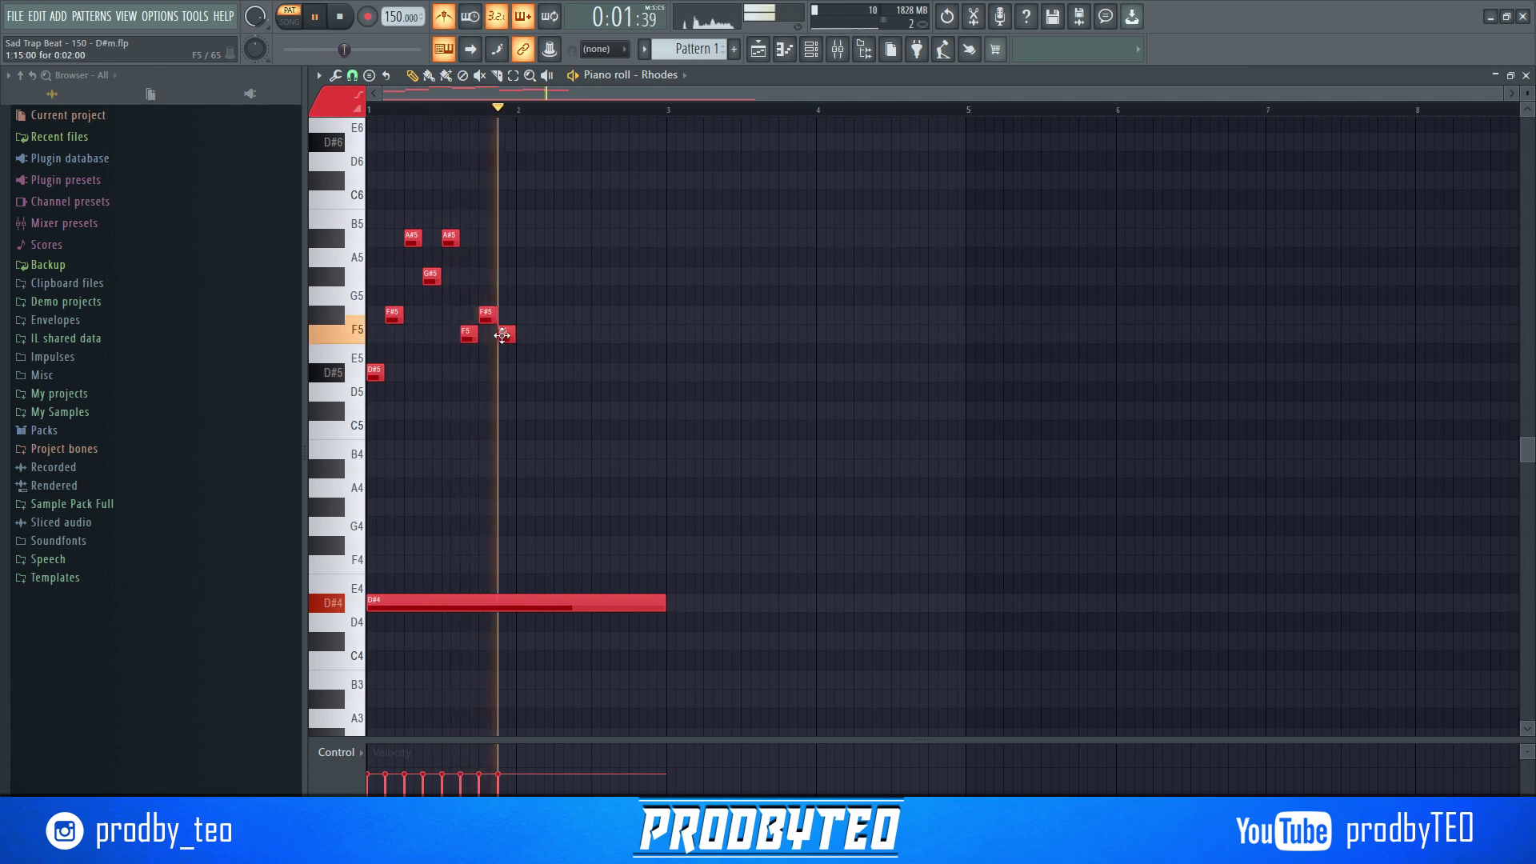
pyautogui.press('space')
pyautogui.press('space')
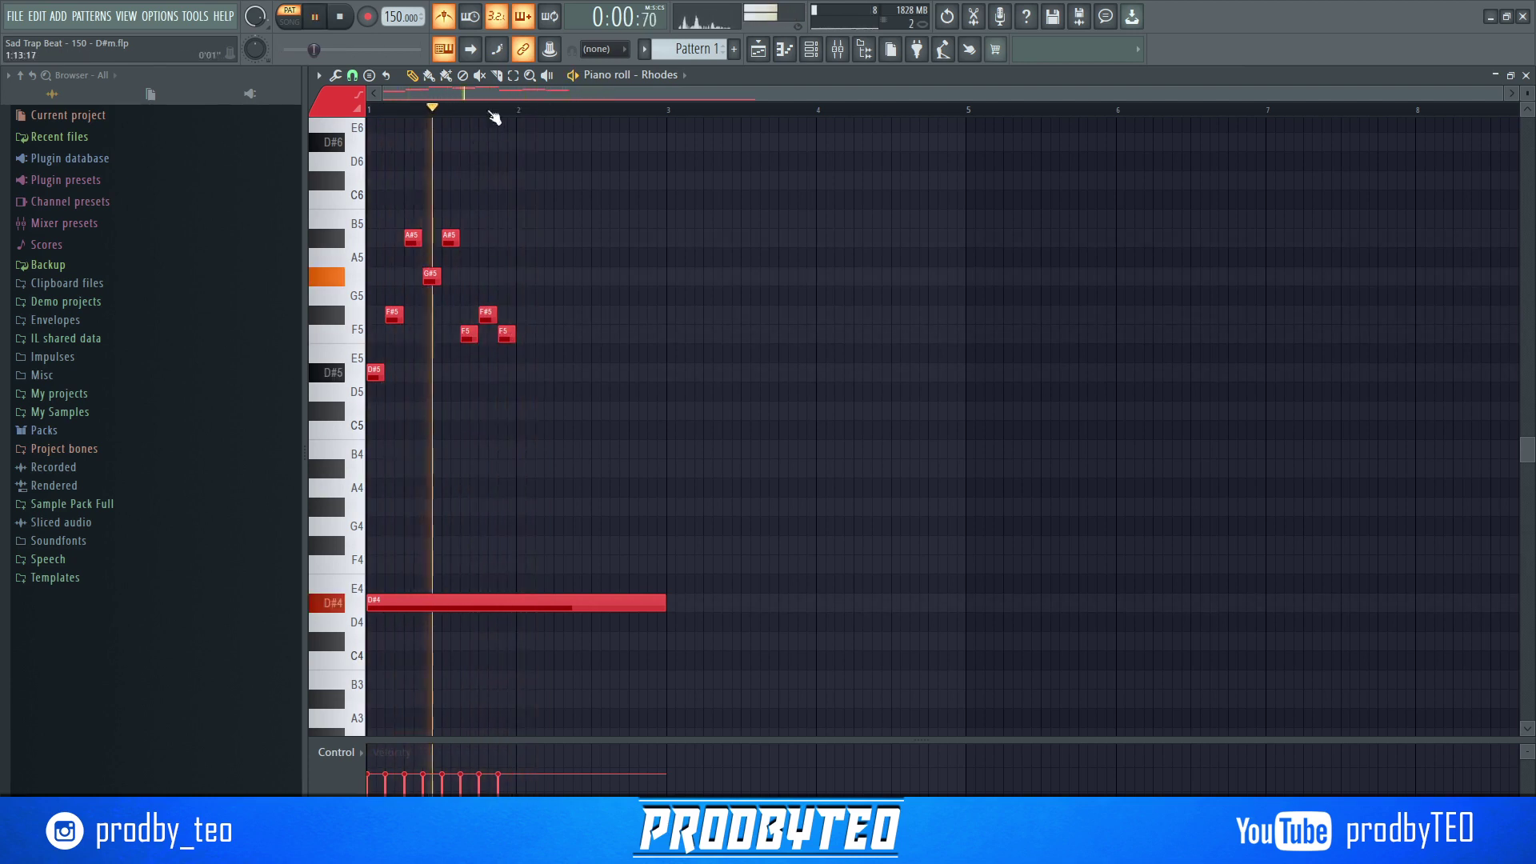
# - Select the eight melody notes in bar 1, duplicate them into bar 2 and play the pattern
pyautogui.press('space')
pyautogui.click(515, 78)
pyautogui.moveTo(590, 400); pyautogui.dragTo(373, 204)
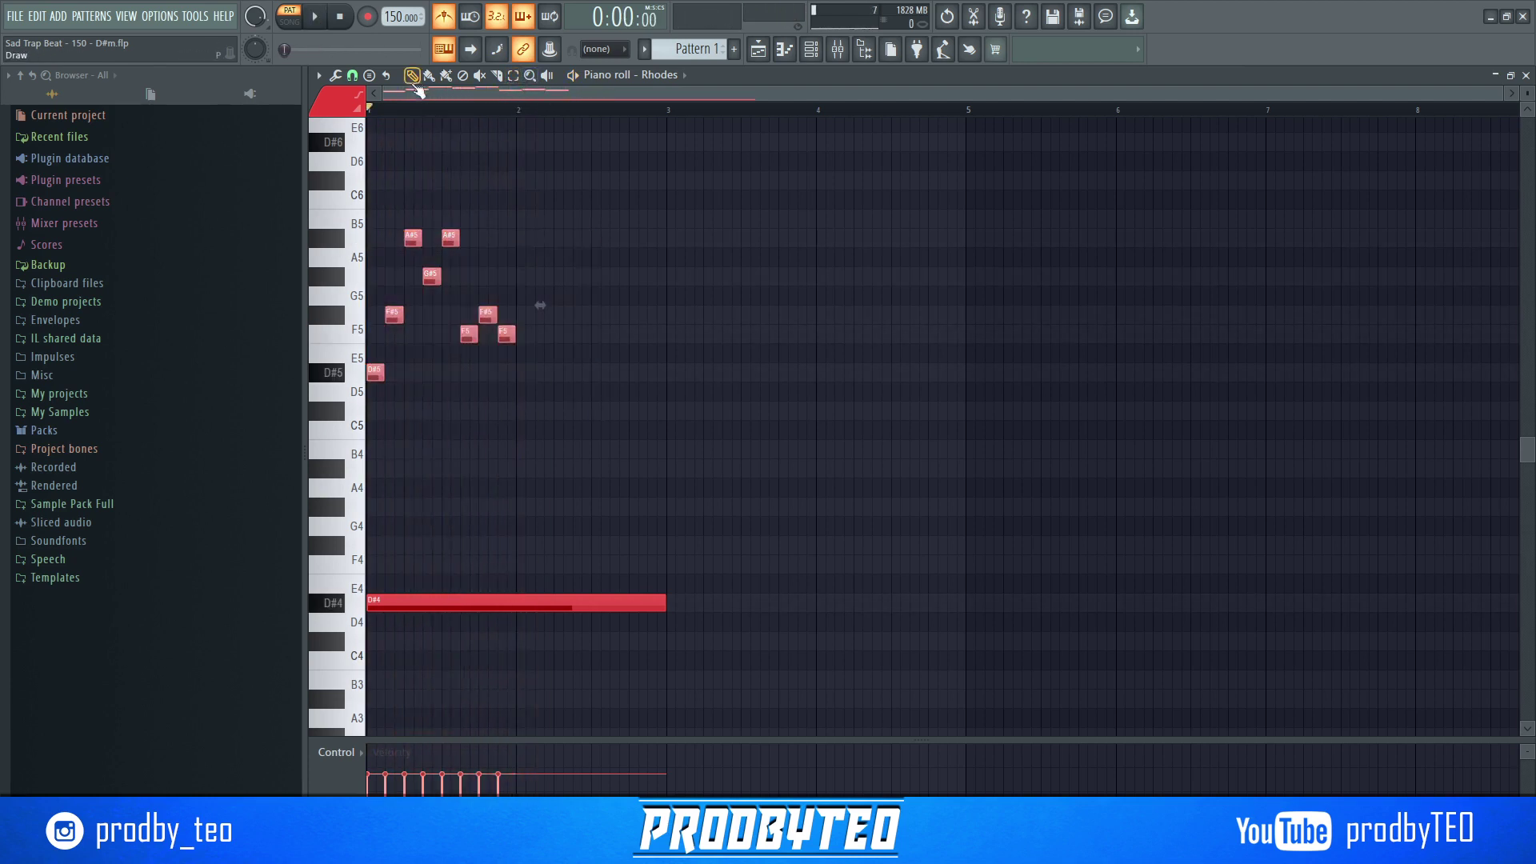
pyautogui.hotkey('ctrl', 'b')
pyautogui.press('space')
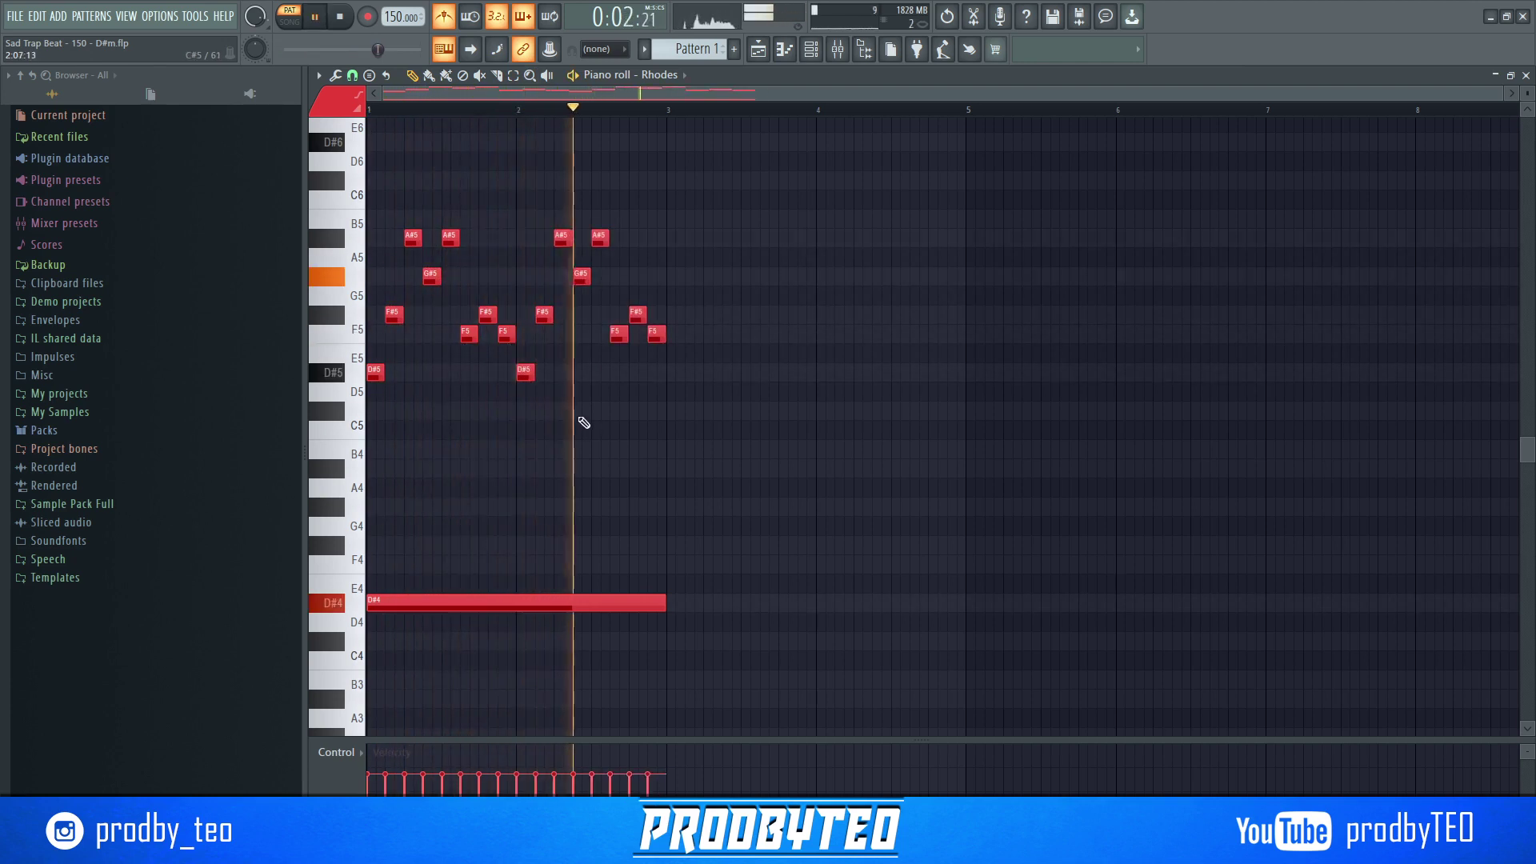
pyautogui.press('space')
# - Add a short harmony note above the opening D#5 and audition it at B5 and D#6
pyautogui.scroll(3, 415, 381)
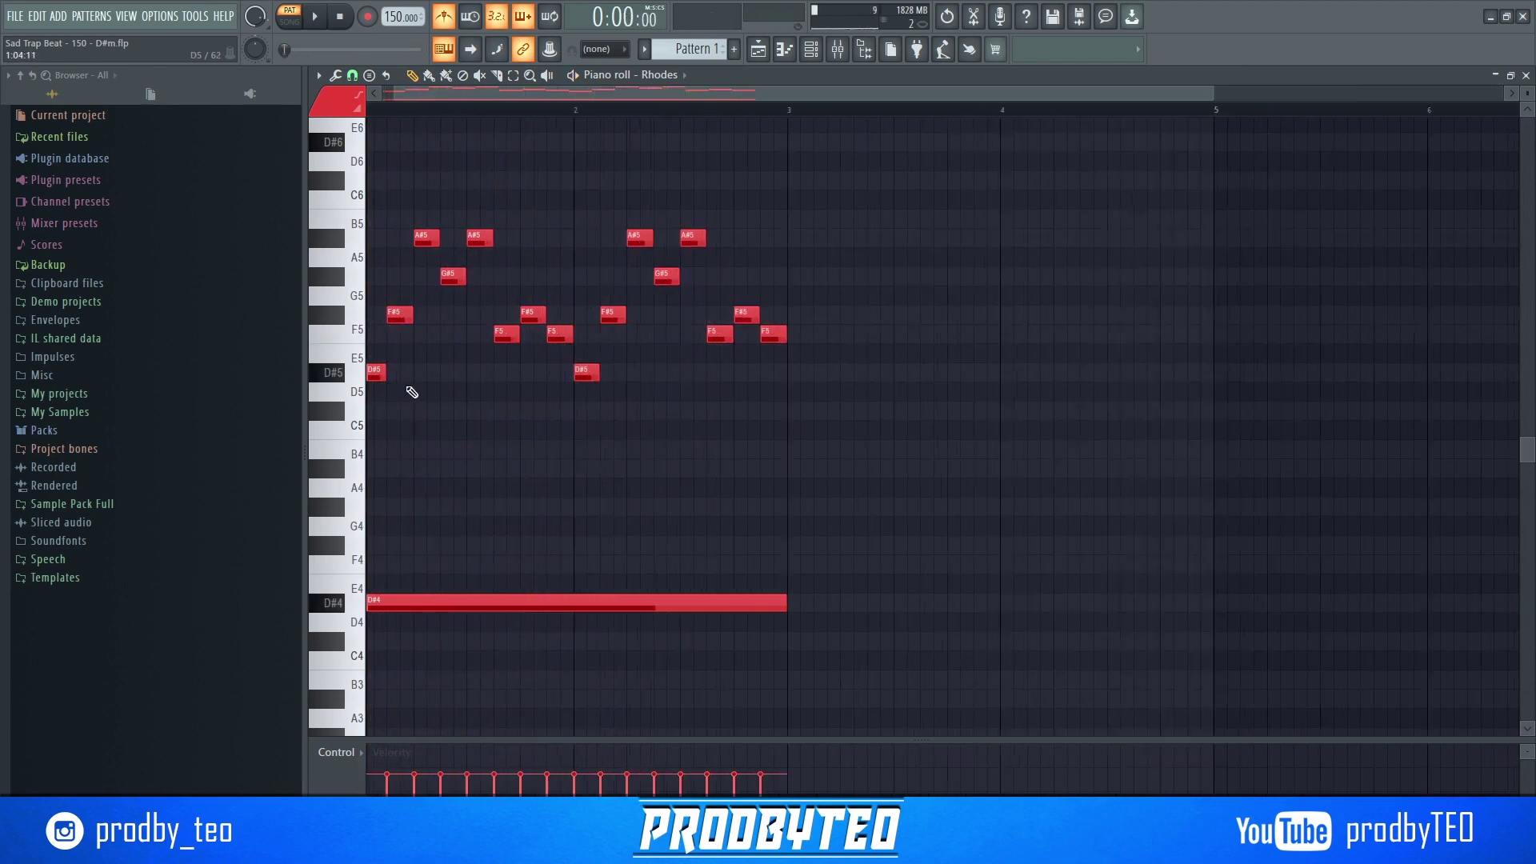
pyautogui.moveTo(453, 92); pyautogui.dragTo(419, 96)
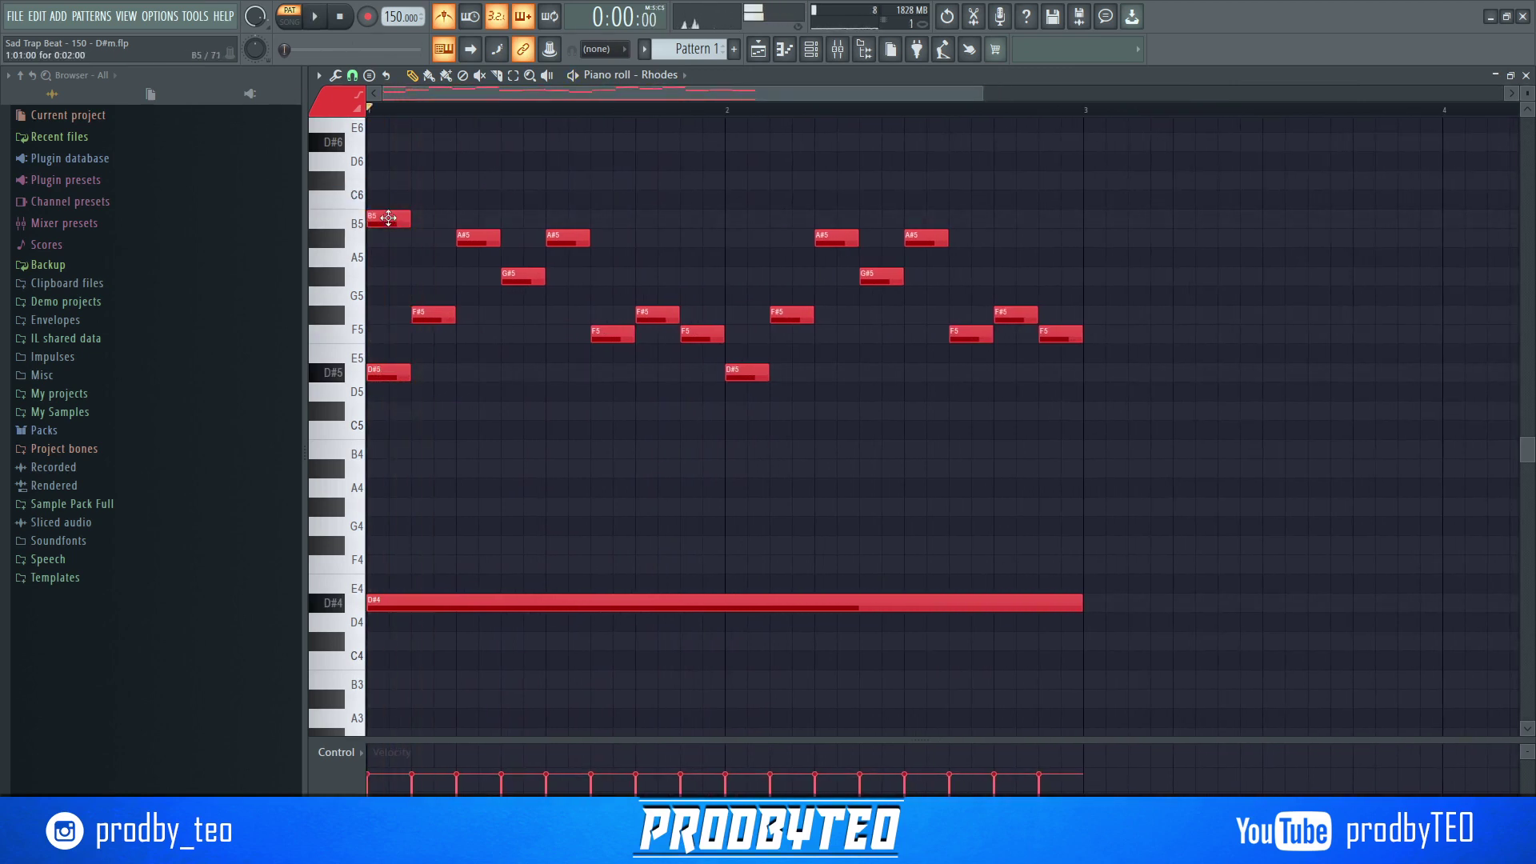
pyautogui.press('space')
pyautogui.press('space')
pyautogui.press('space')
pyautogui.press('space')
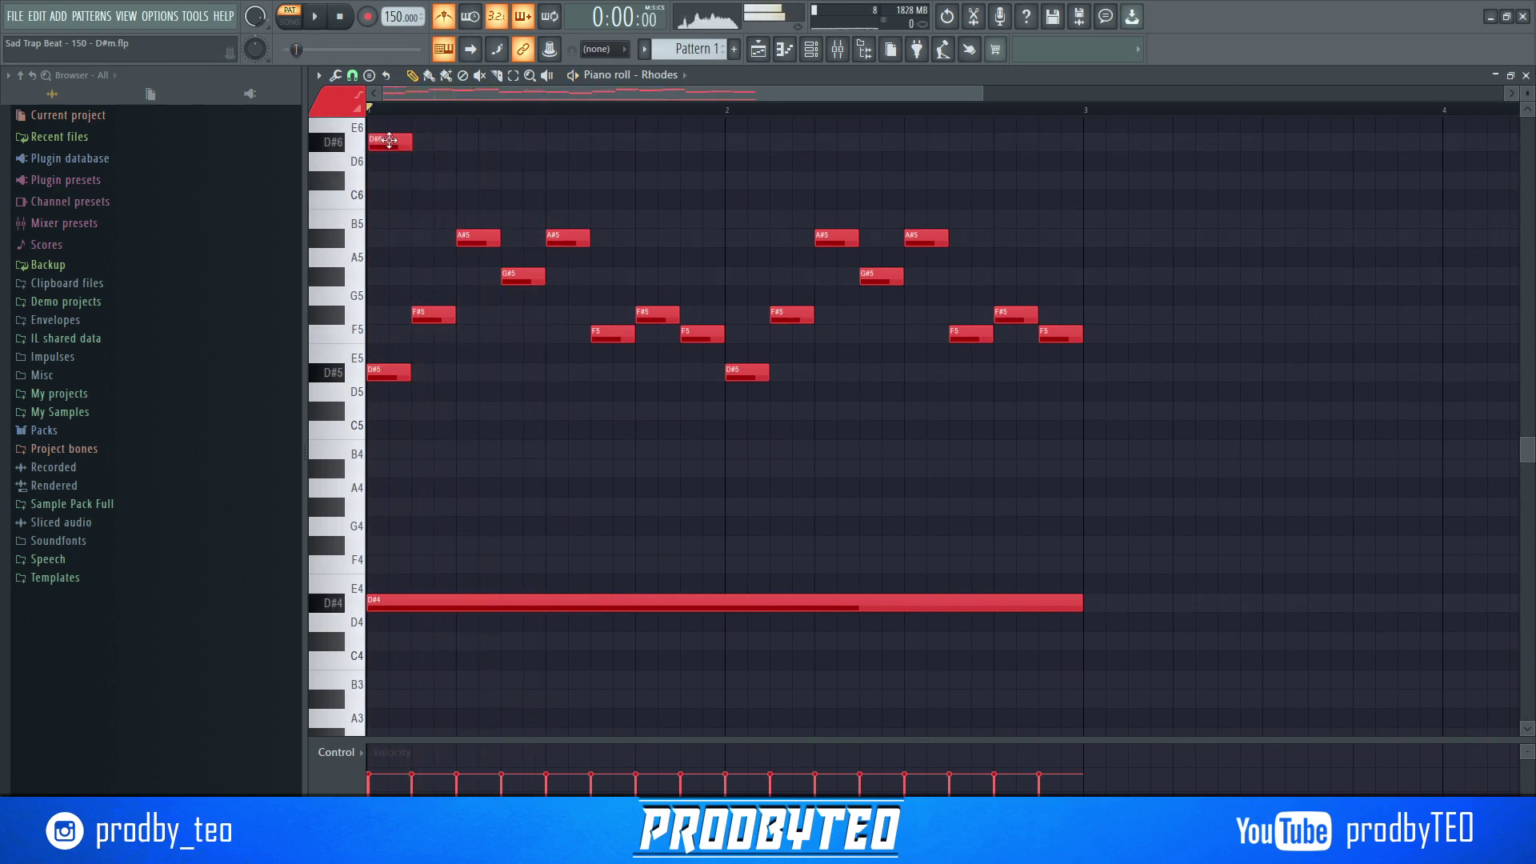
# - Settle the opening harmony note on F#5, comparing it with G#5 and A#5 during playback
pyautogui.moveTo(389, 141); pyautogui.dragTo(394, 292)
pyautogui.press('space')
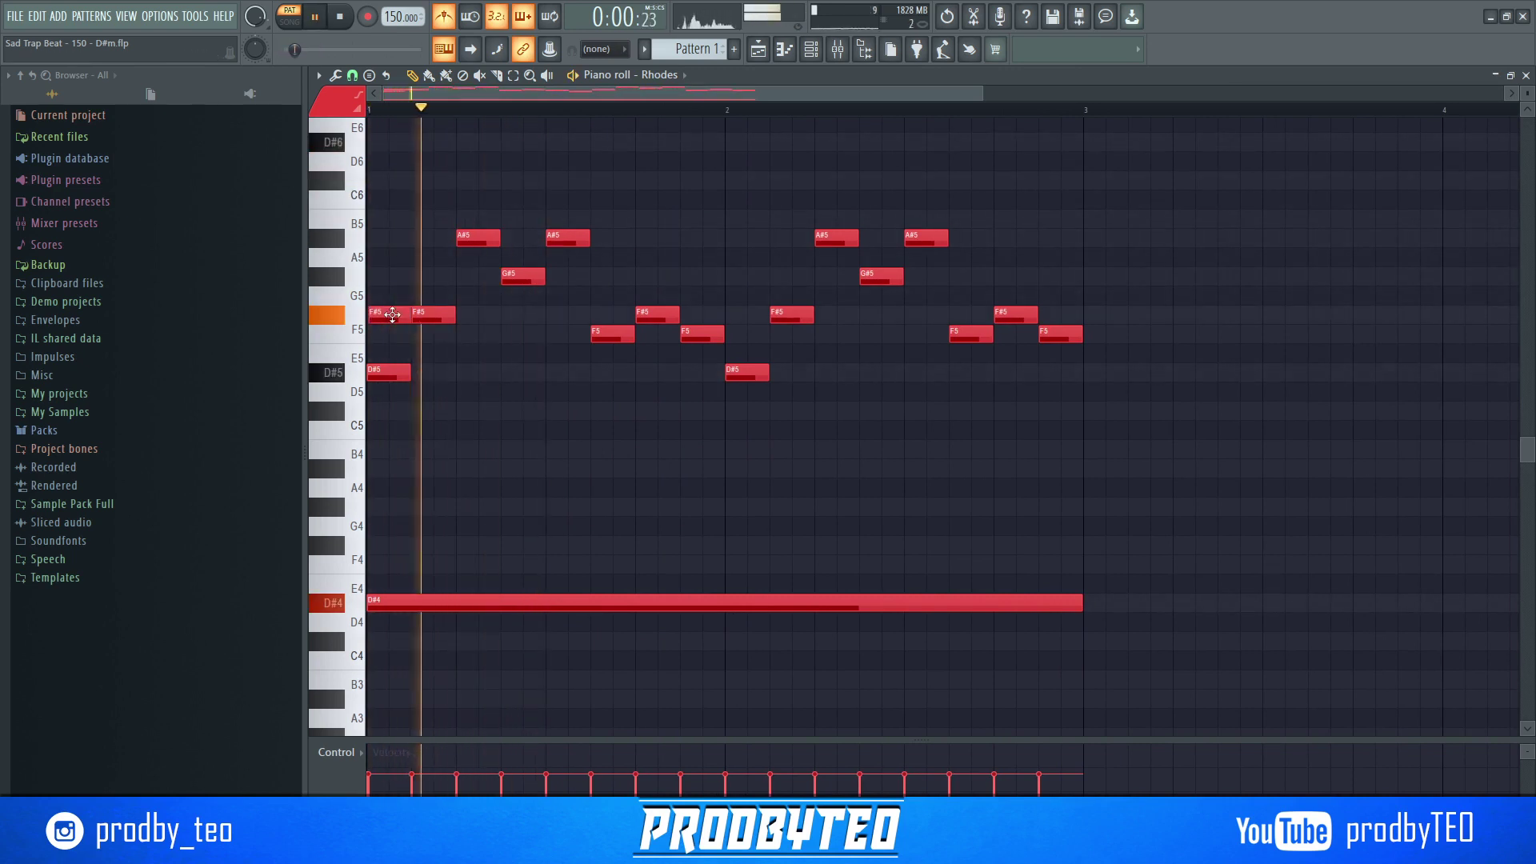
pyautogui.press('space')
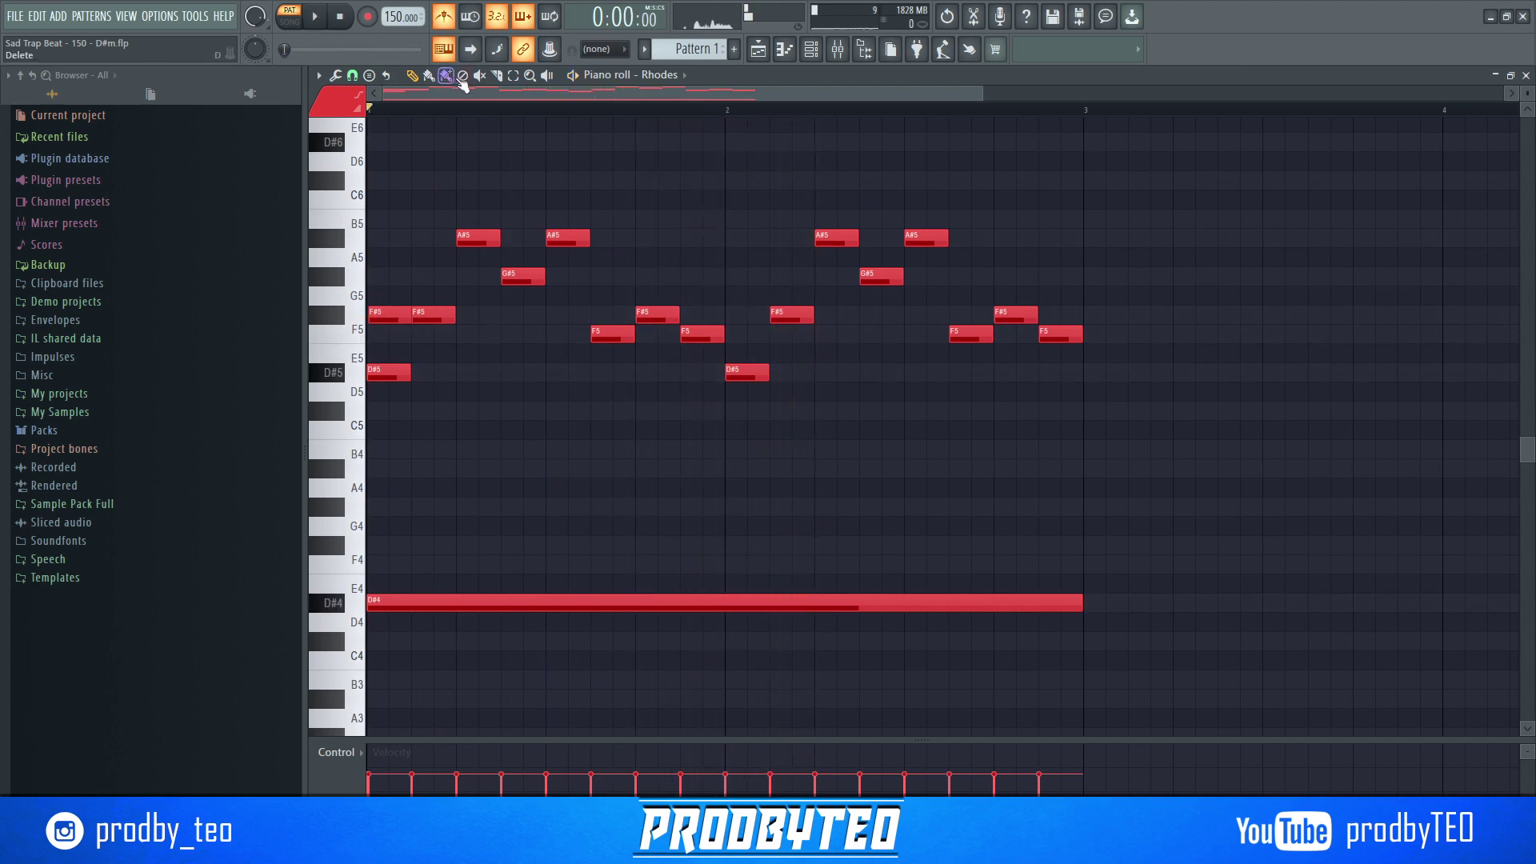
pyautogui.press('space')
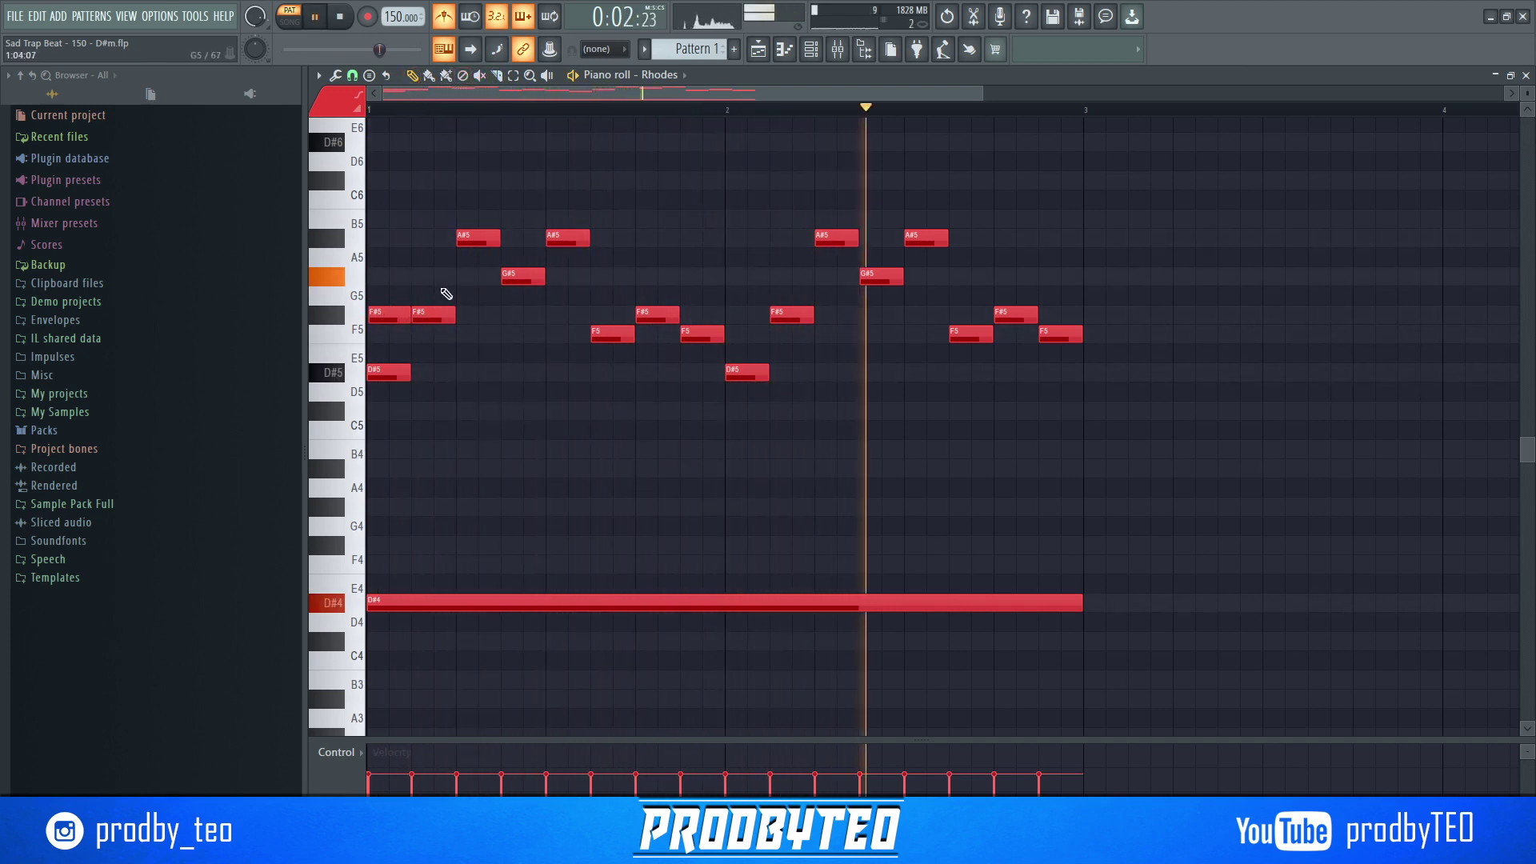
pyautogui.press('space')
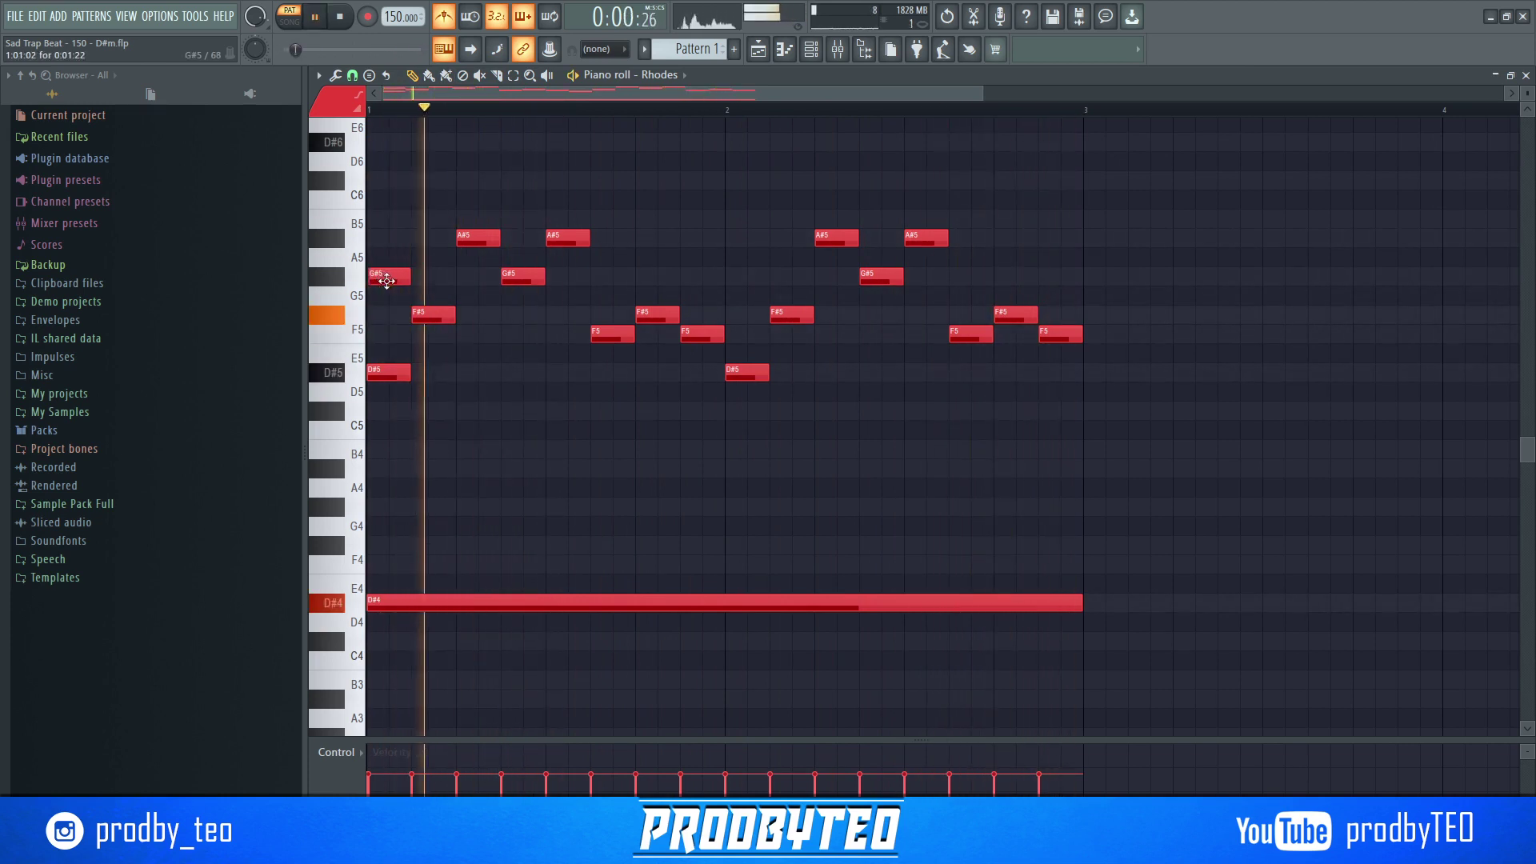
pyautogui.moveTo(382, 278); pyautogui.dragTo(386, 245)
pyautogui.press('space')
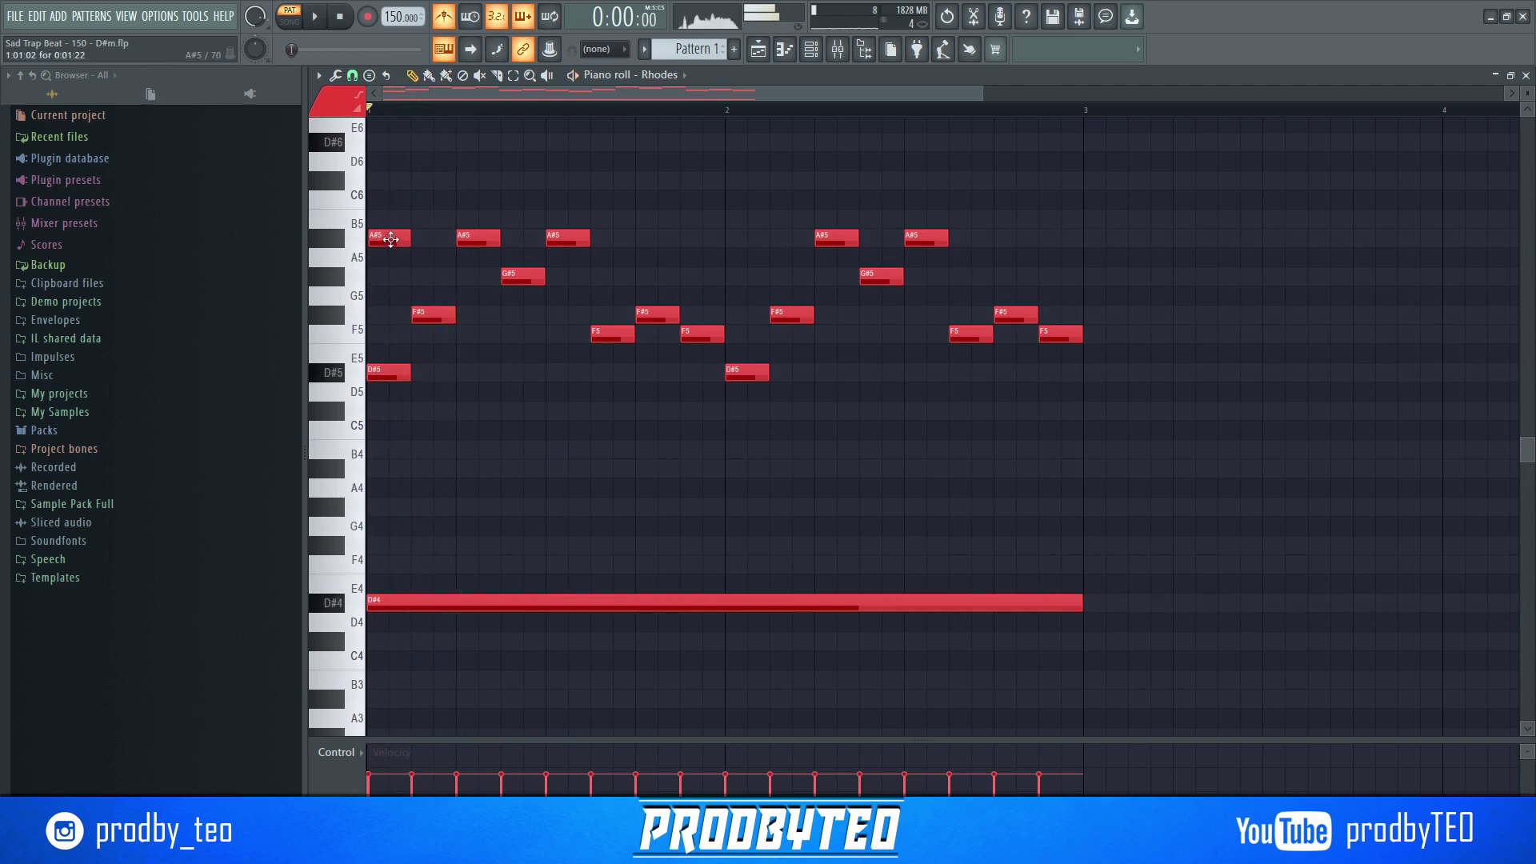
pyautogui.press('space')
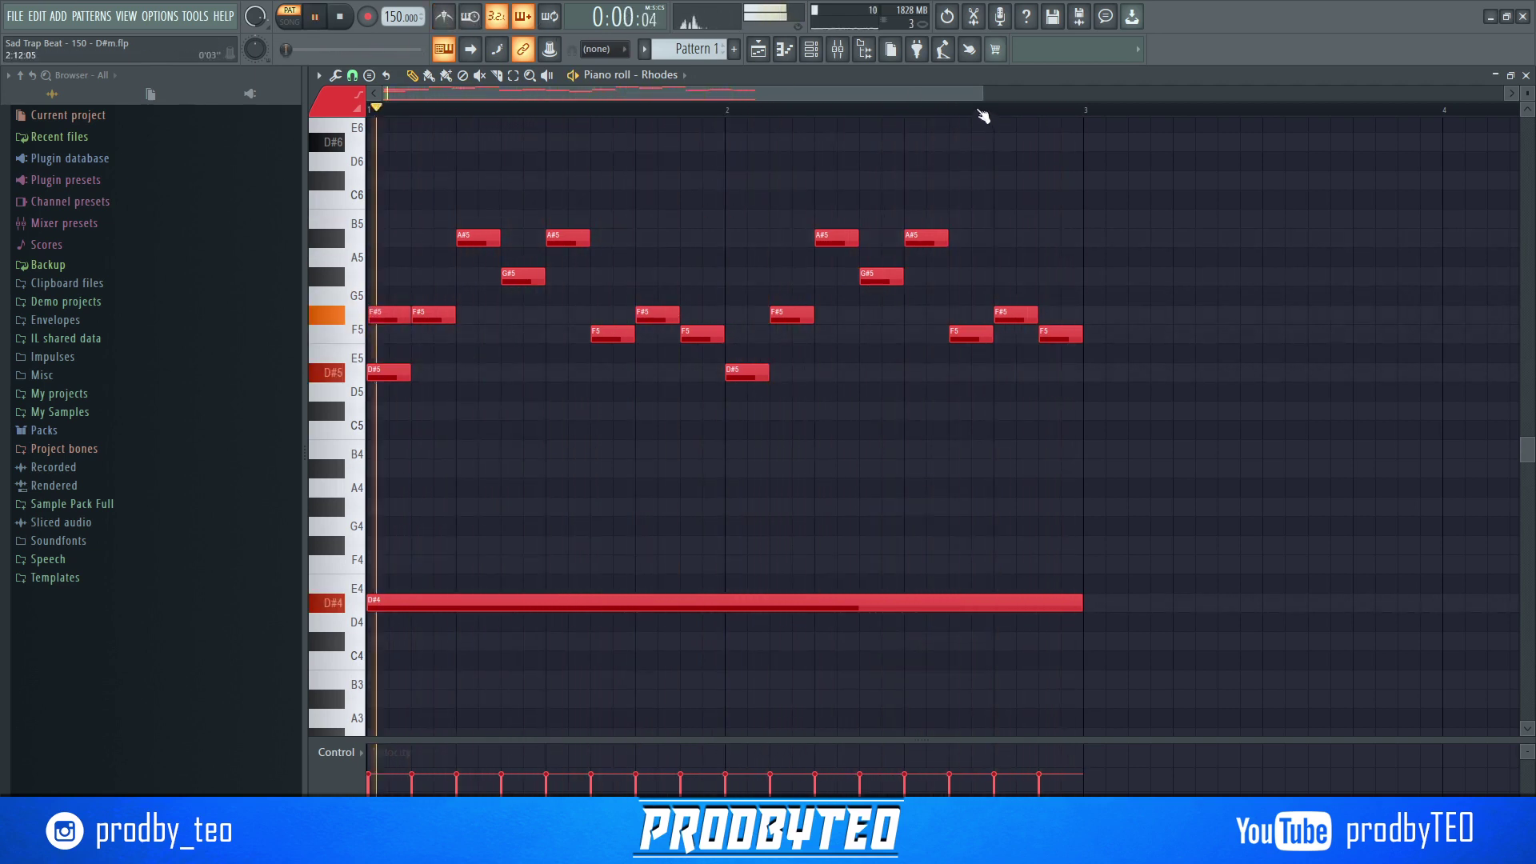
# - Duplicate the whole two-bar pattern, including the bass note, into bars 3 and 4 and play it back
pyautogui.moveTo(977, 91); pyautogui.dragTo(1144, 147)
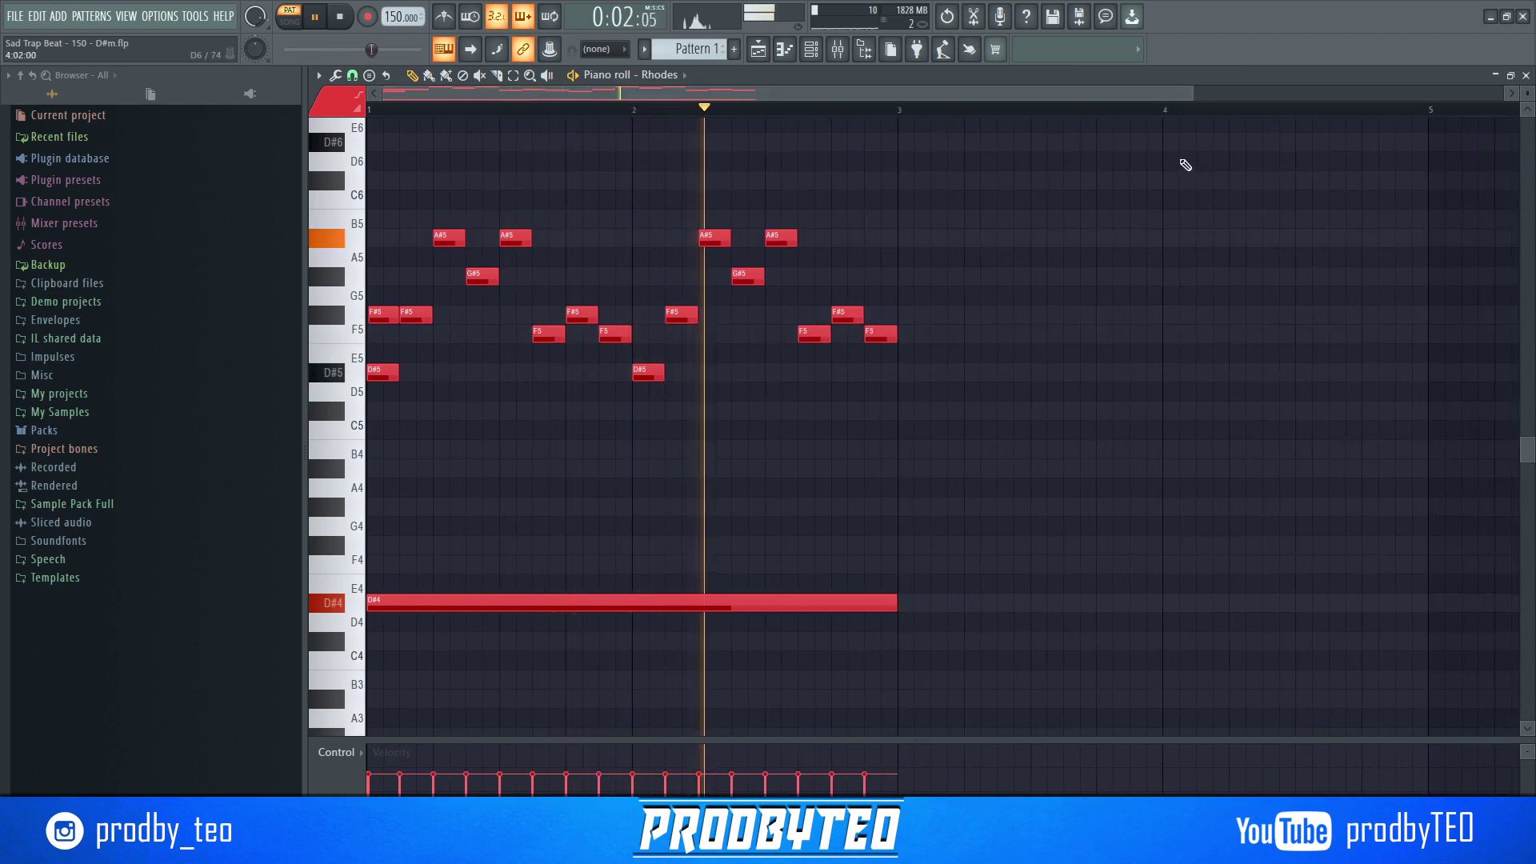
pyautogui.press('space')
pyautogui.hotkey('ctrl', 'b')
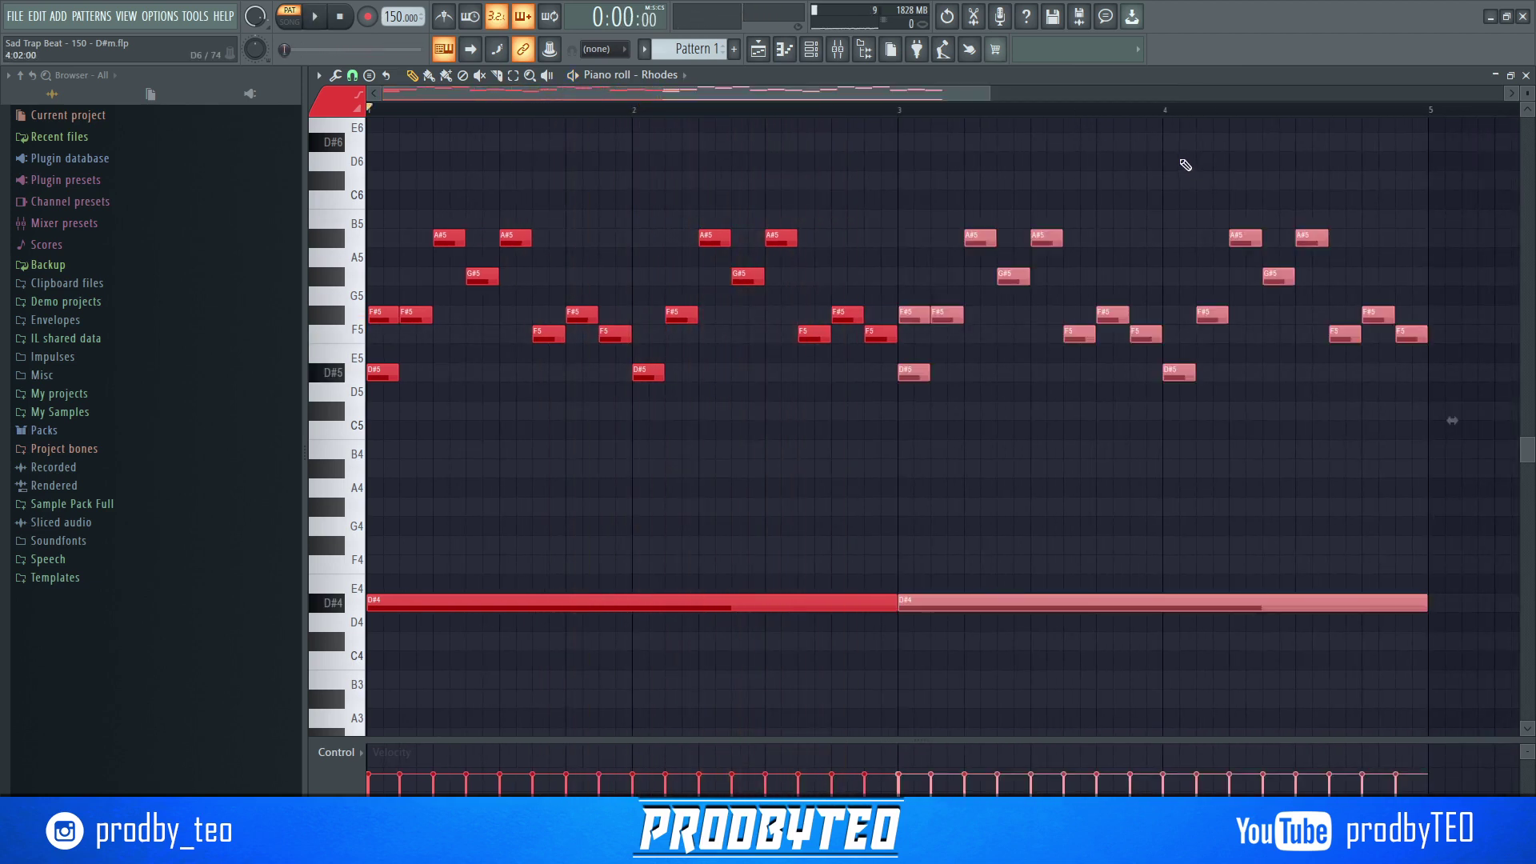
pyautogui.keyDown('ctrl'); pyautogui.click(1004, 483); pyautogui.keyUp('ctrl')
pyautogui.press('space')
pyautogui.press('space')
# - Try the second bass note, in bars 3 and 4, at C#4 and play it back
pyautogui.moveTo(991, 95); pyautogui.dragTo(1242, 95)
pyautogui.moveTo(768, 624); pyautogui.dragTo(769, 650)
pyautogui.press('space')
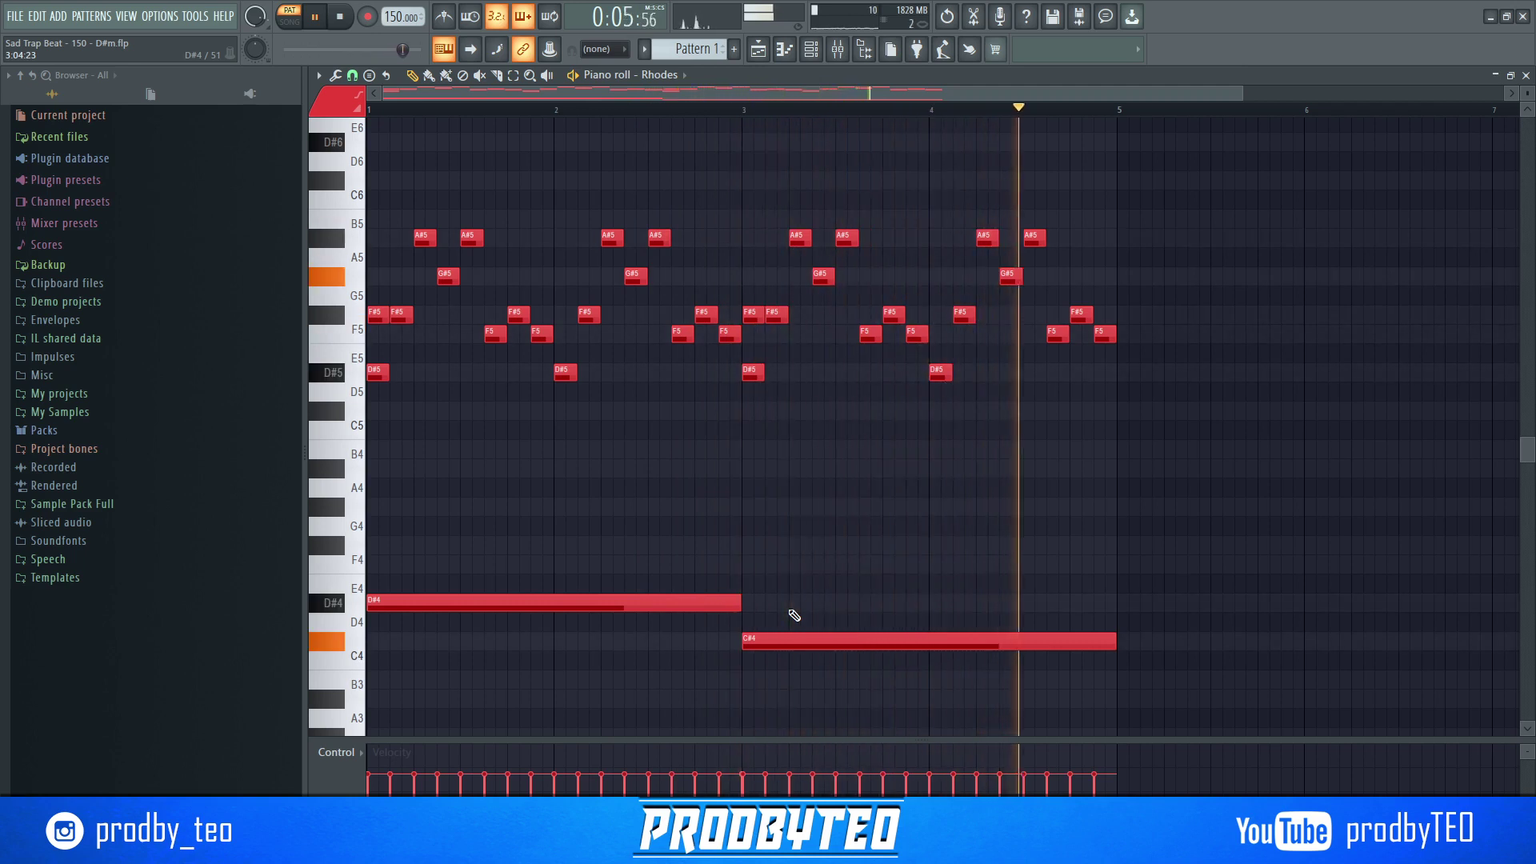
# - Delete the F#5 harmony note at the start of bar 3 and return the second bass note to D#4
pyautogui.rightClick(754, 315)
pyautogui.press('space')
pyautogui.moveTo(782, 637); pyautogui.dragTo(783, 600)
pyautogui.press('space')
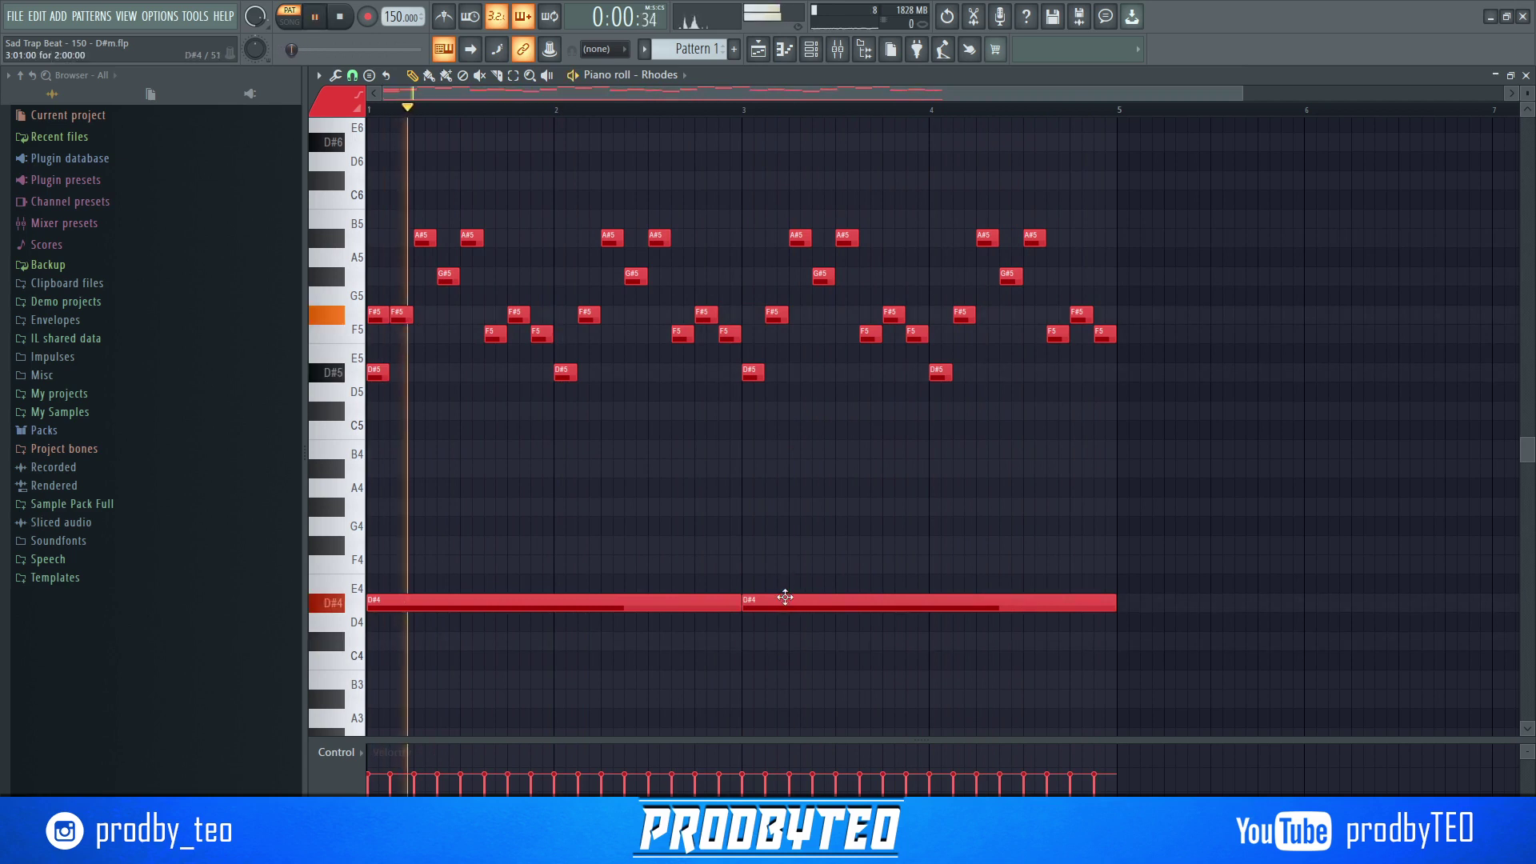
# - Duplicate the four-bar pattern into bars 5 to 8 and transpose the copy down five semitones, so its bass sits on A#3
pyautogui.press('space')
pyautogui.hotkey('ctrl', 'b')
pyautogui.press('Down')
pyautogui.press('Down')
pyautogui.press('Down')
pyautogui.press('Down')
pyautogui.press('Down')
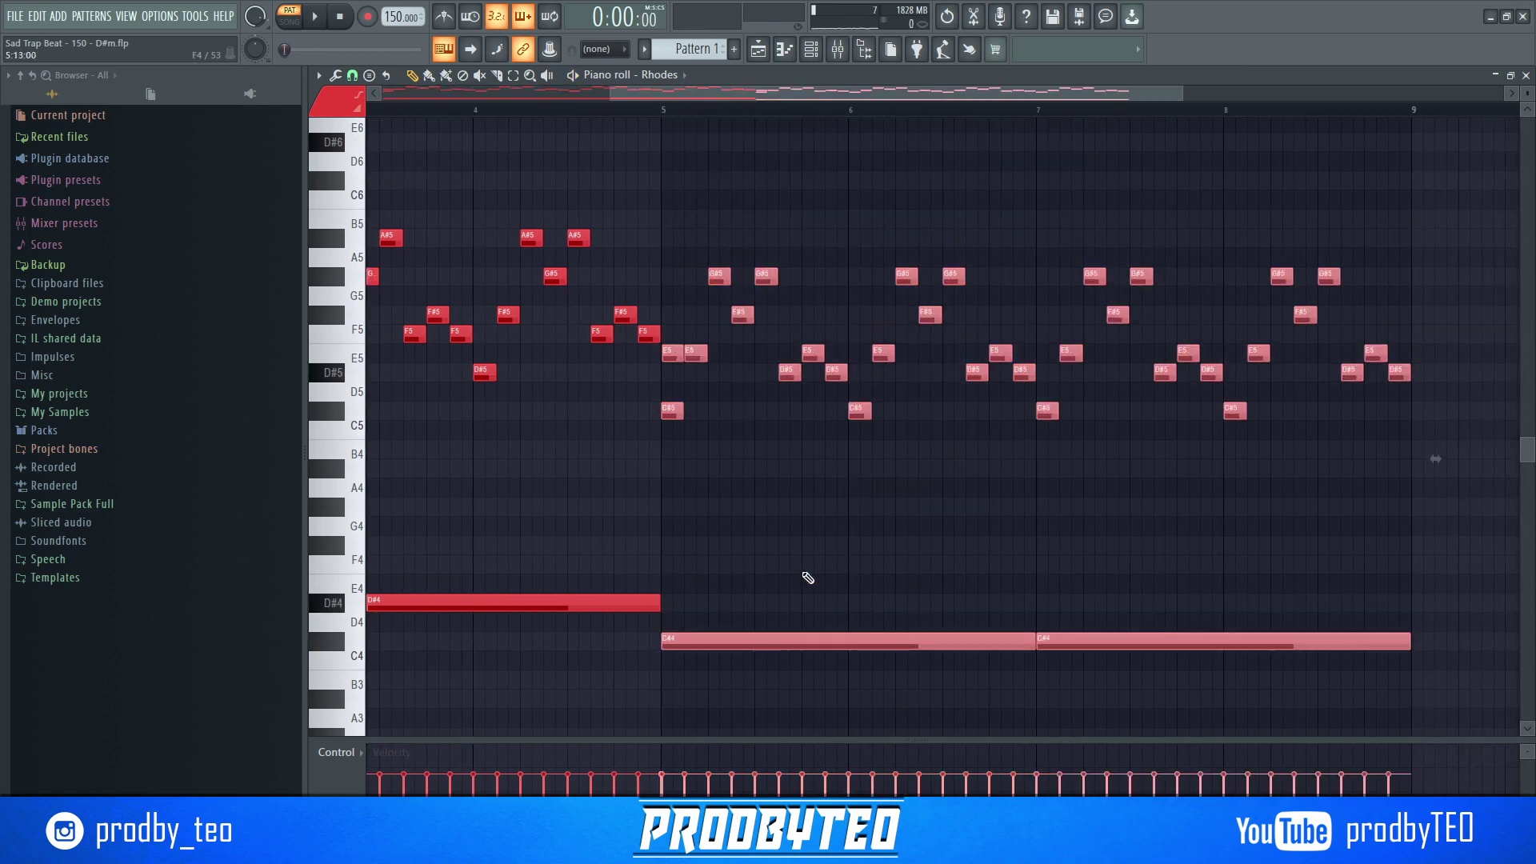
pyautogui.hotkey('ctrl', 'd')
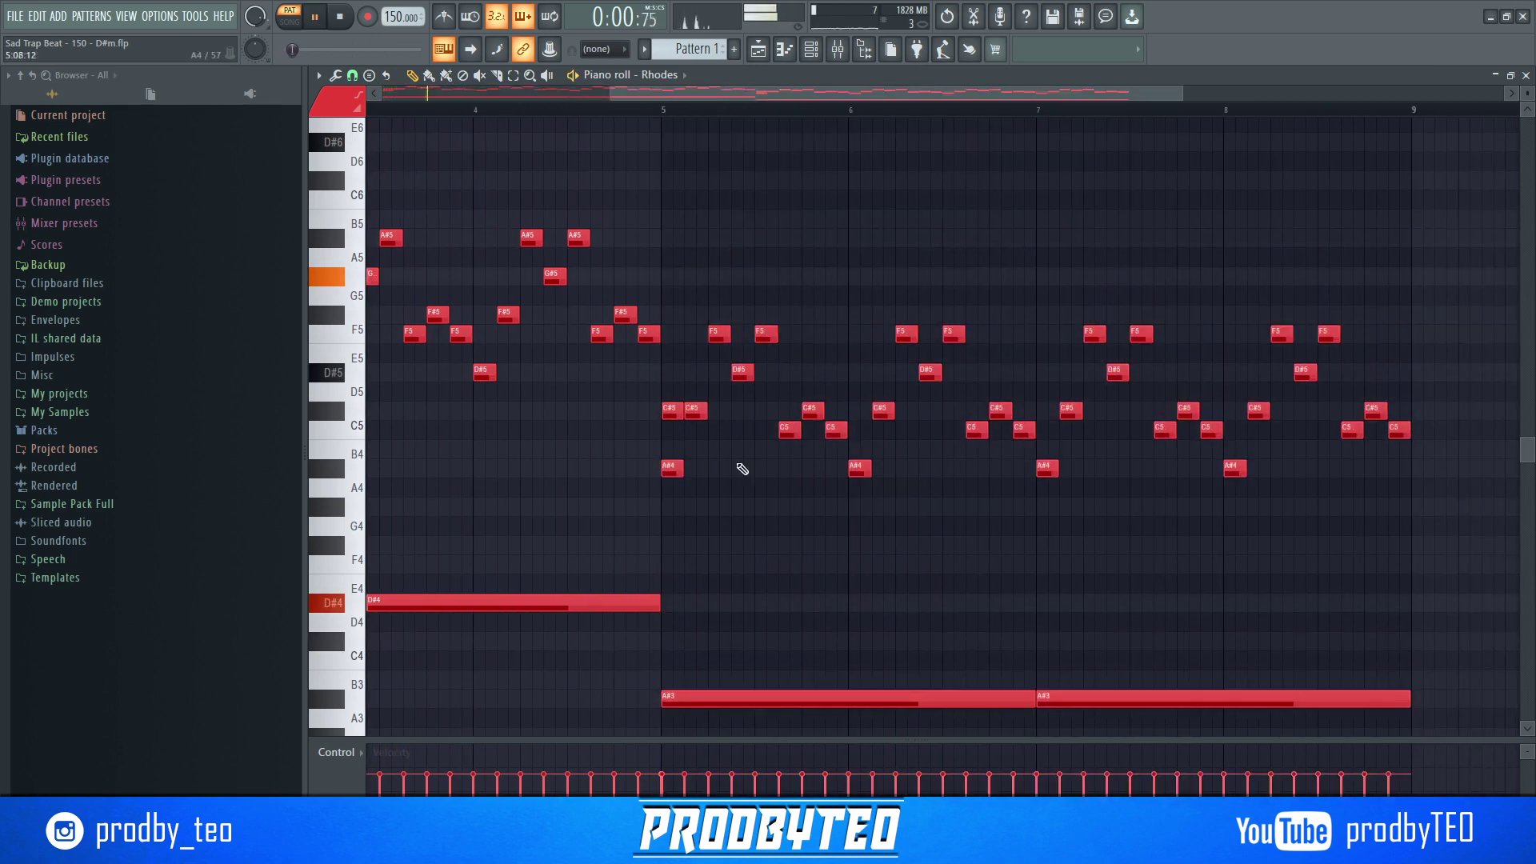
# - Select all C5 notes in bars 5 to 8 and lower them one semitone to B4
pyautogui.moveTo(1438, 450); pyautogui.dragTo(752, 421)
pyautogui.press('Down')
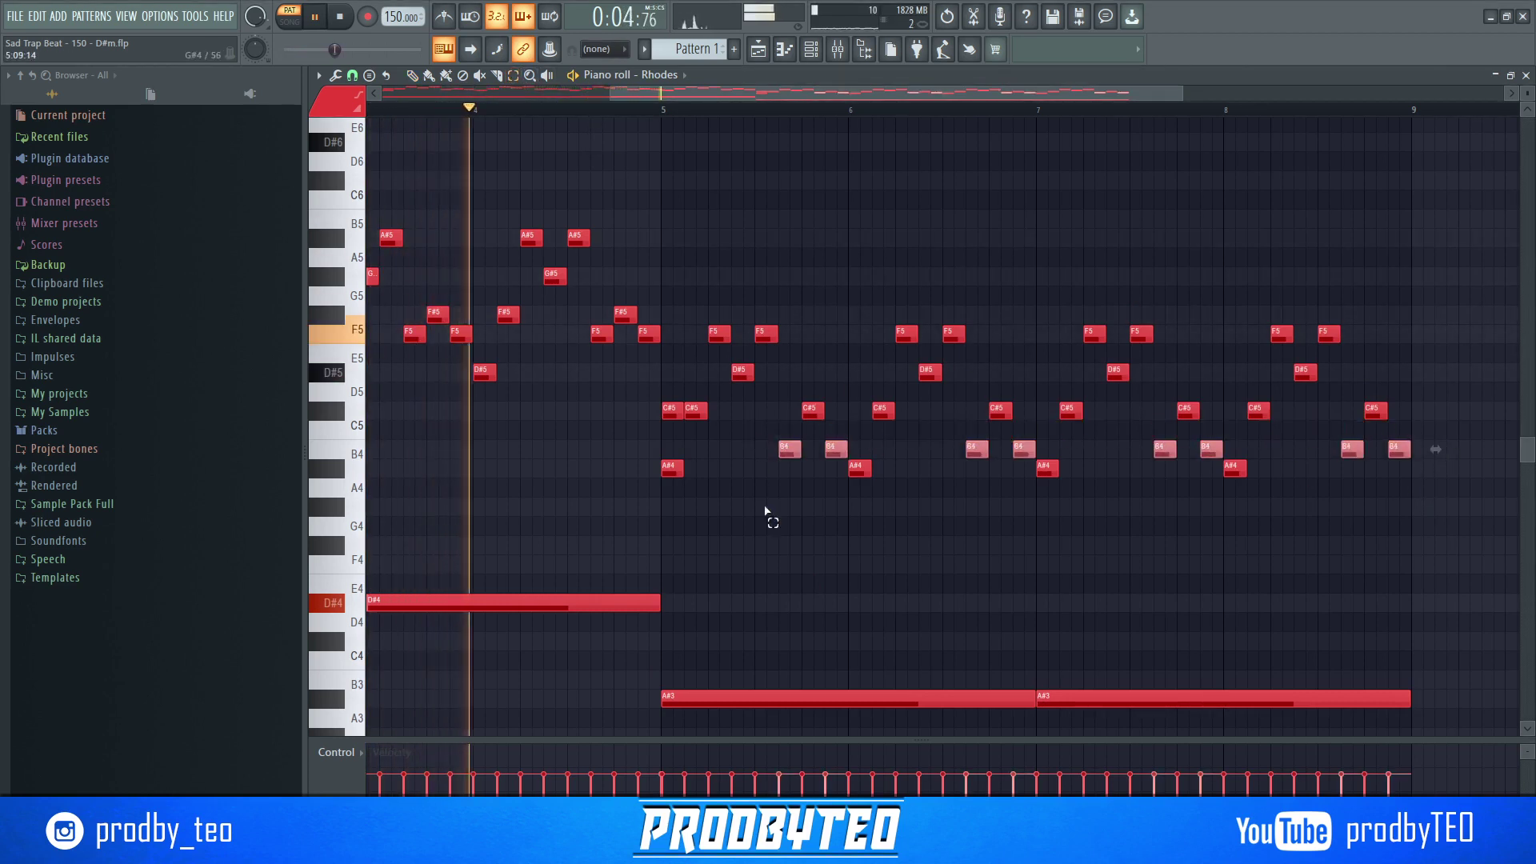
pyautogui.hotkey('ctrl', 'd')
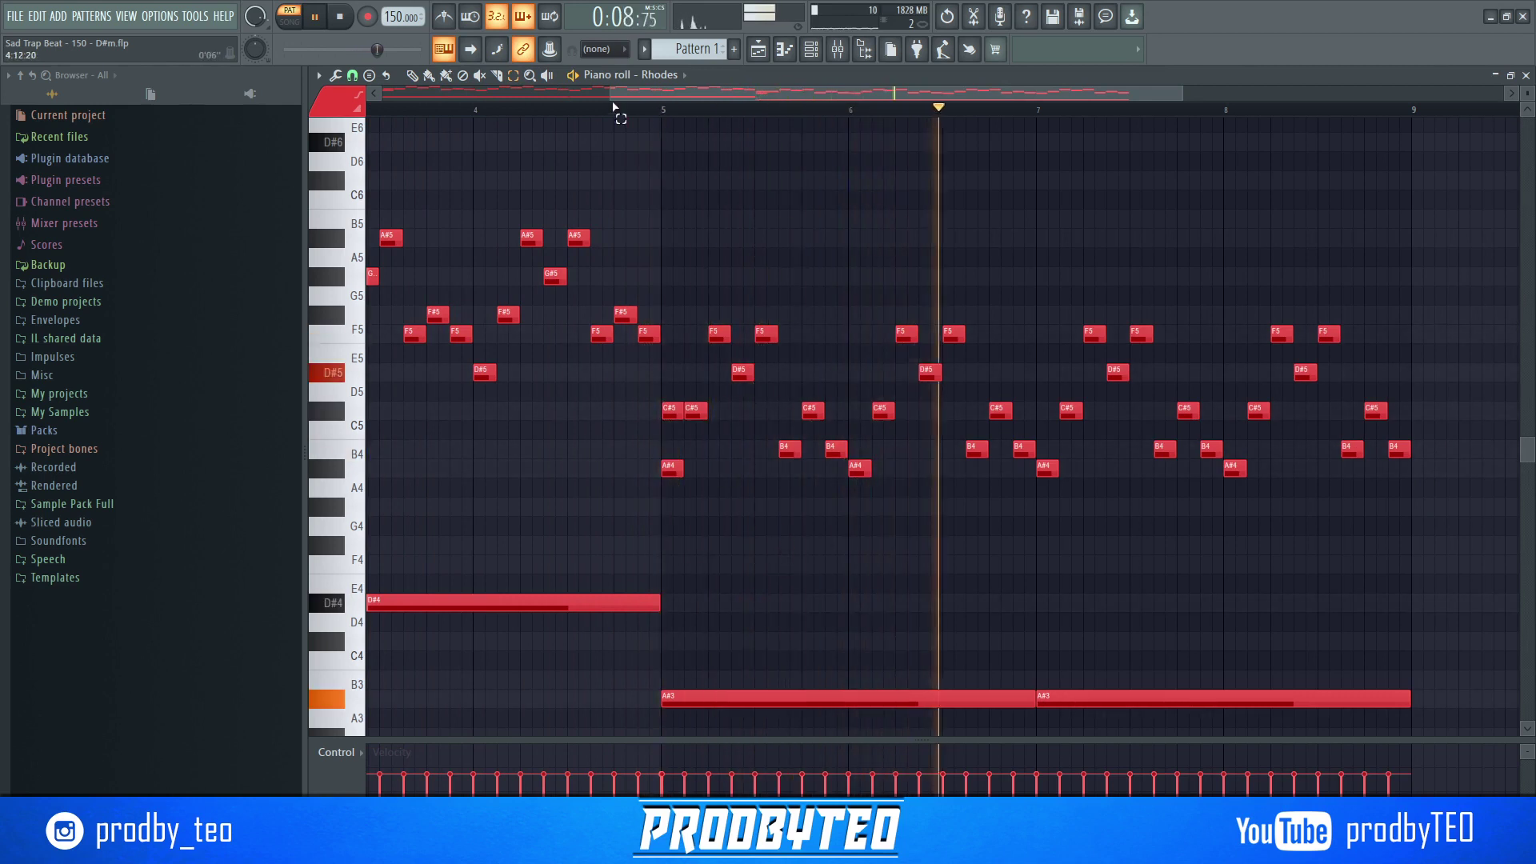
# - Randomize the velocity levels of all Rhodes notes across the eight bars, leaving their pitches as they are
pyautogui.moveTo(612, 93); pyautogui.dragTo(384, 93)
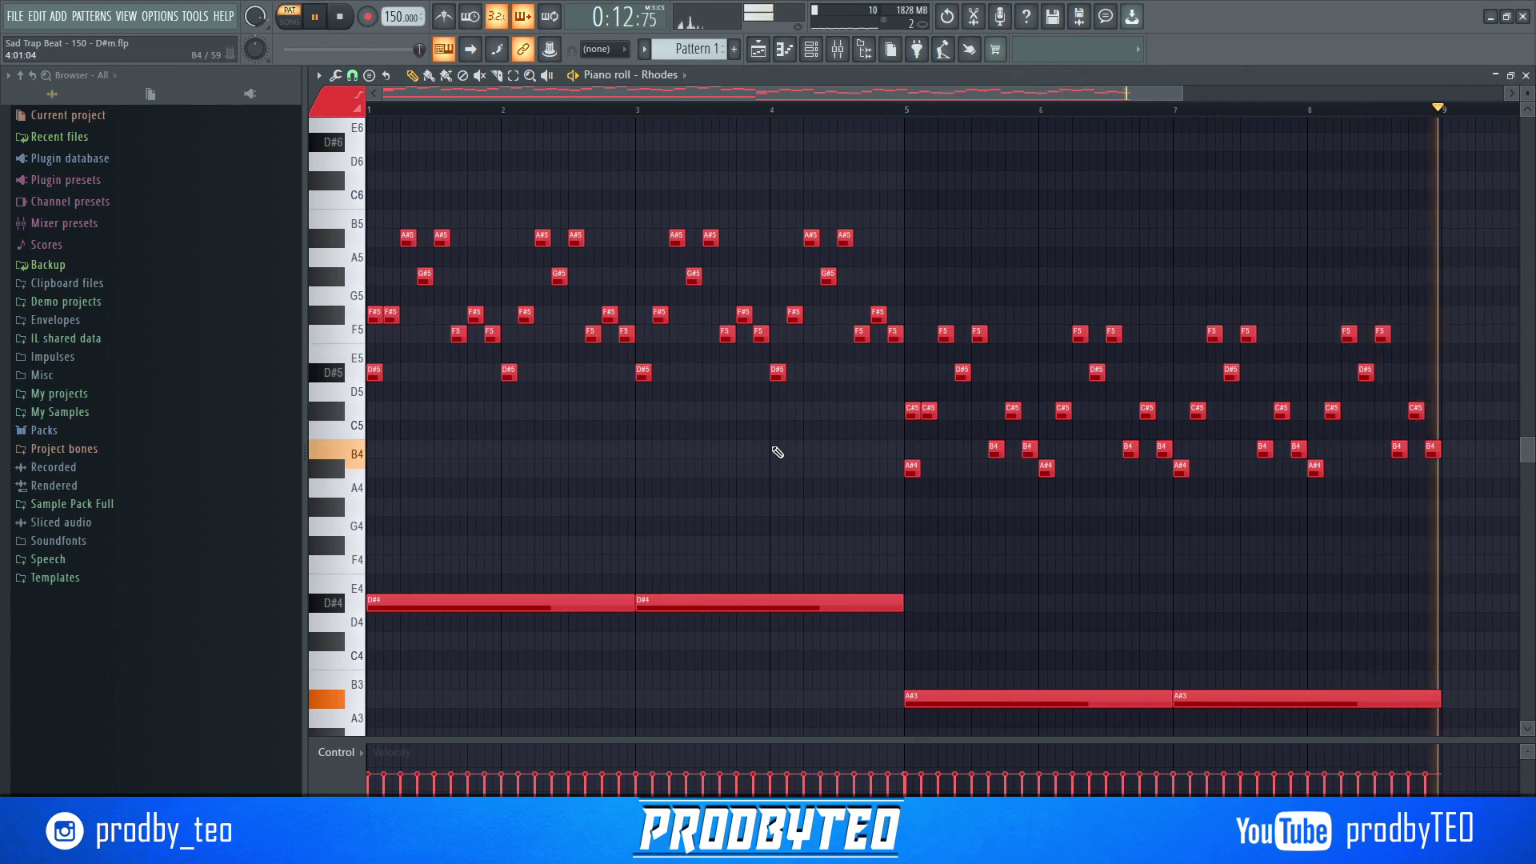
pyautogui.hotkey('ctrl', 'a')
pyautogui.hotkey('alt', 'r')
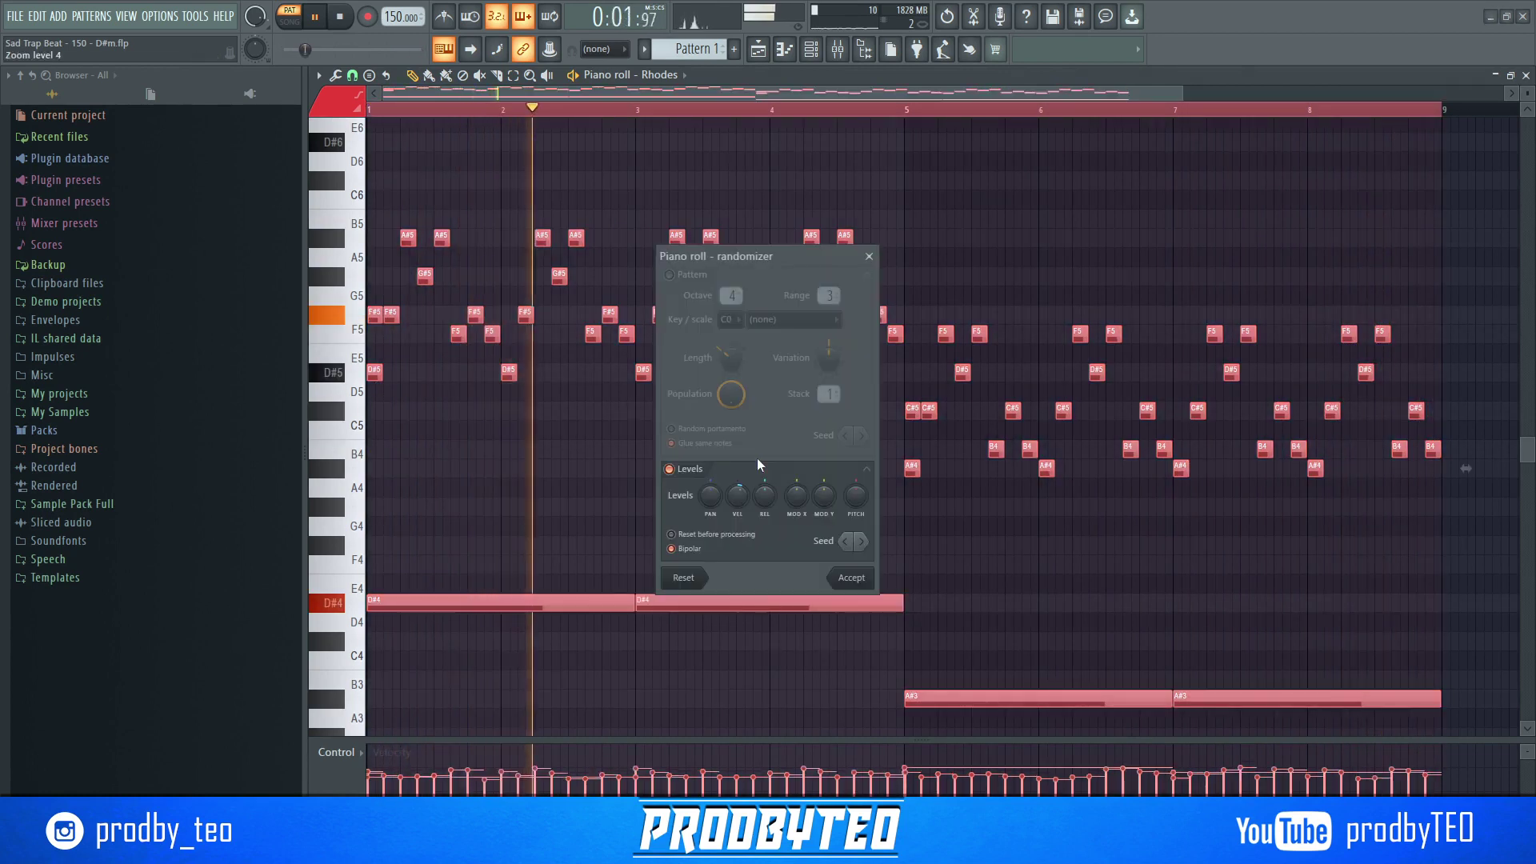
pyautogui.click(850, 576)
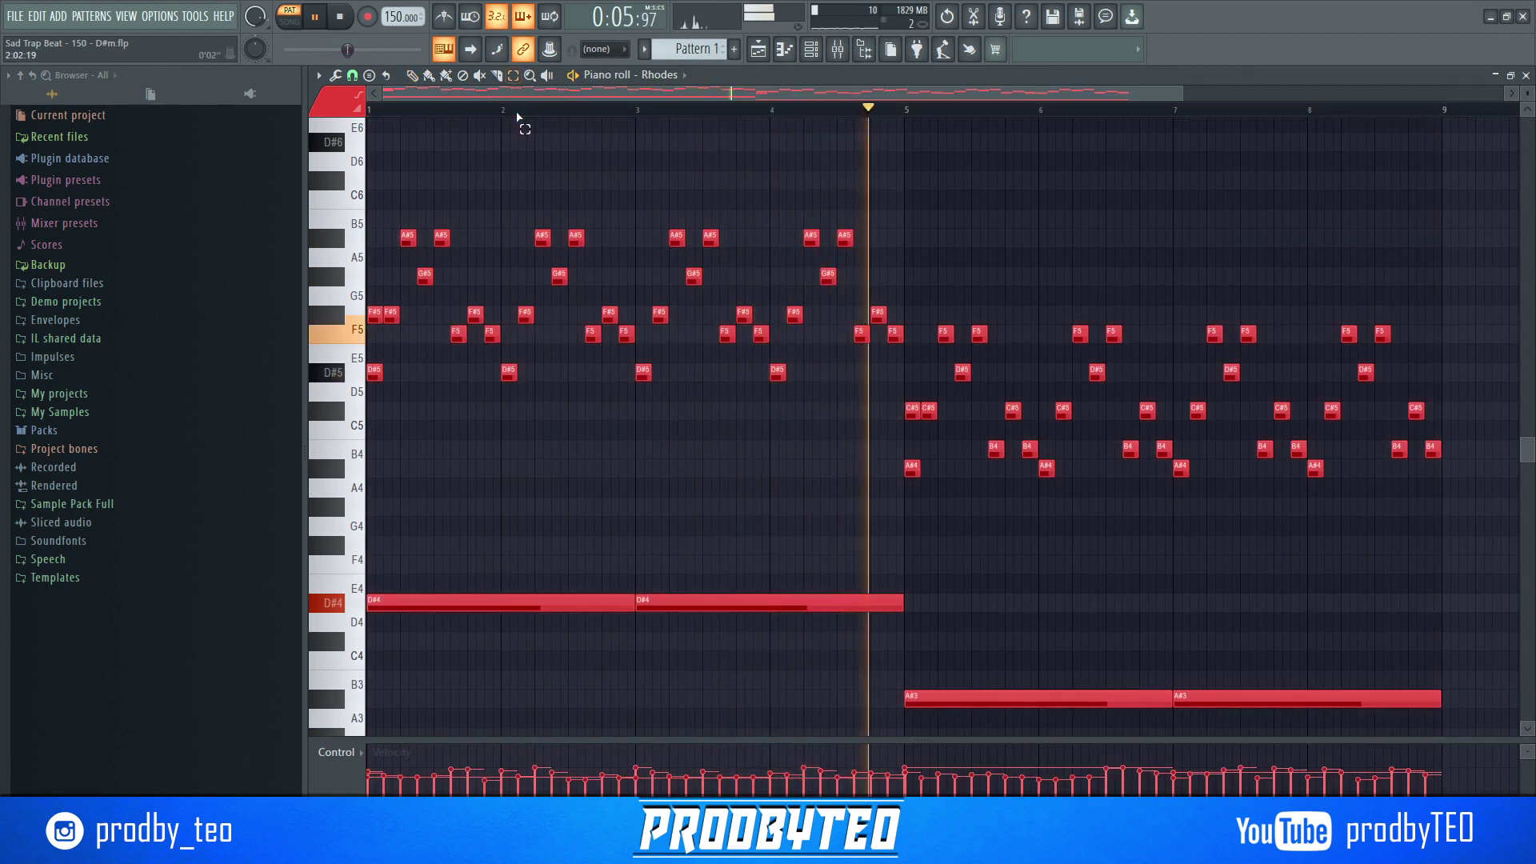
# - Try all Rhodes notes one octave higher, play them back, and return them to the original octave
pyautogui.press('space')
pyautogui.hotkey('ctrl', 'Up')
pyautogui.press('space')
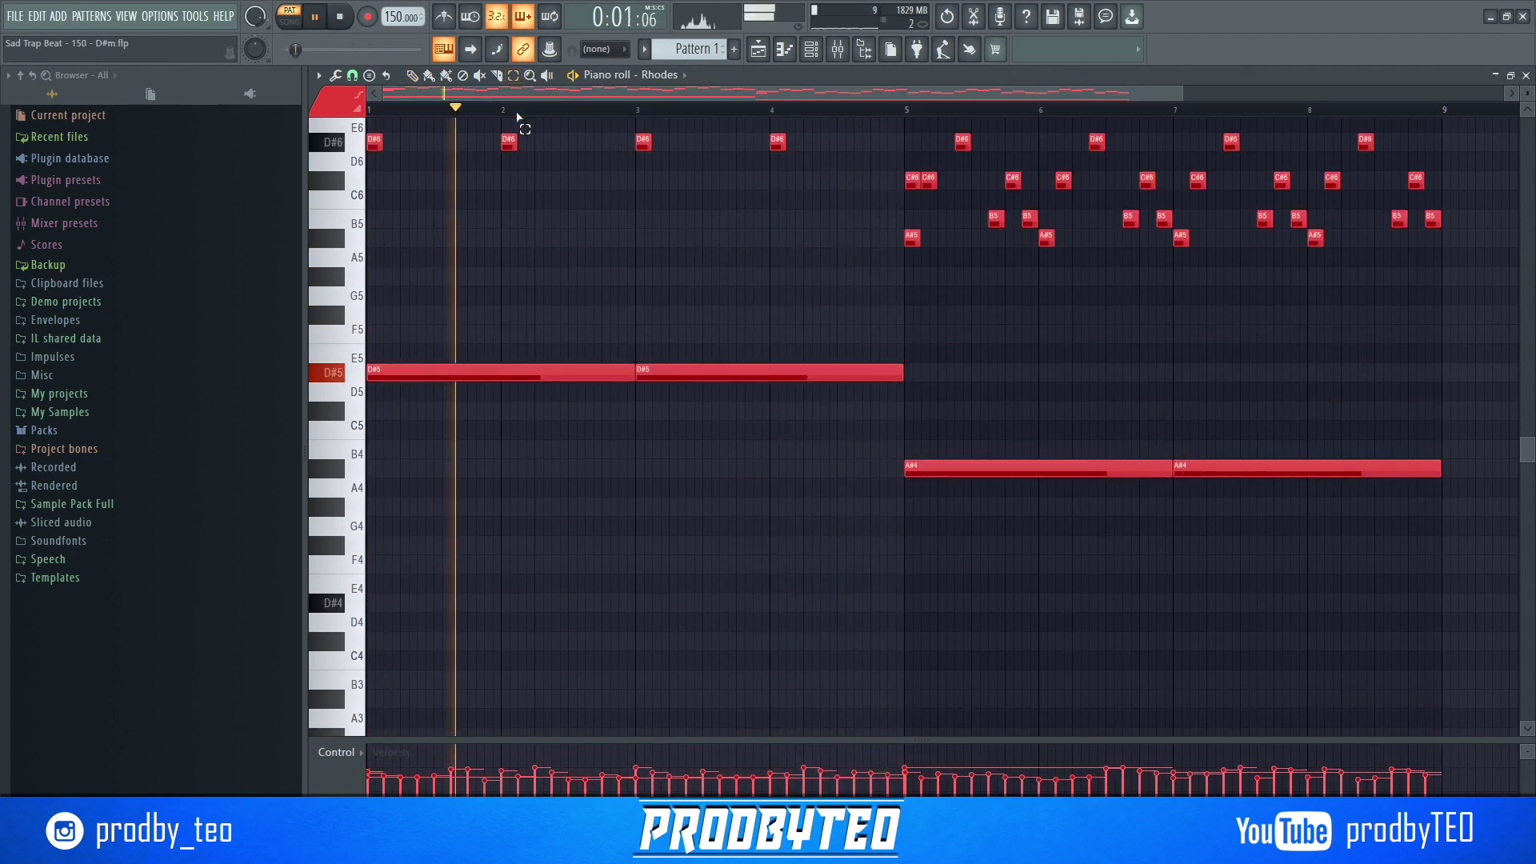
pyautogui.press('space')
pyautogui.hotkey('ctrl', 'Down')
pyautogui.press('space')
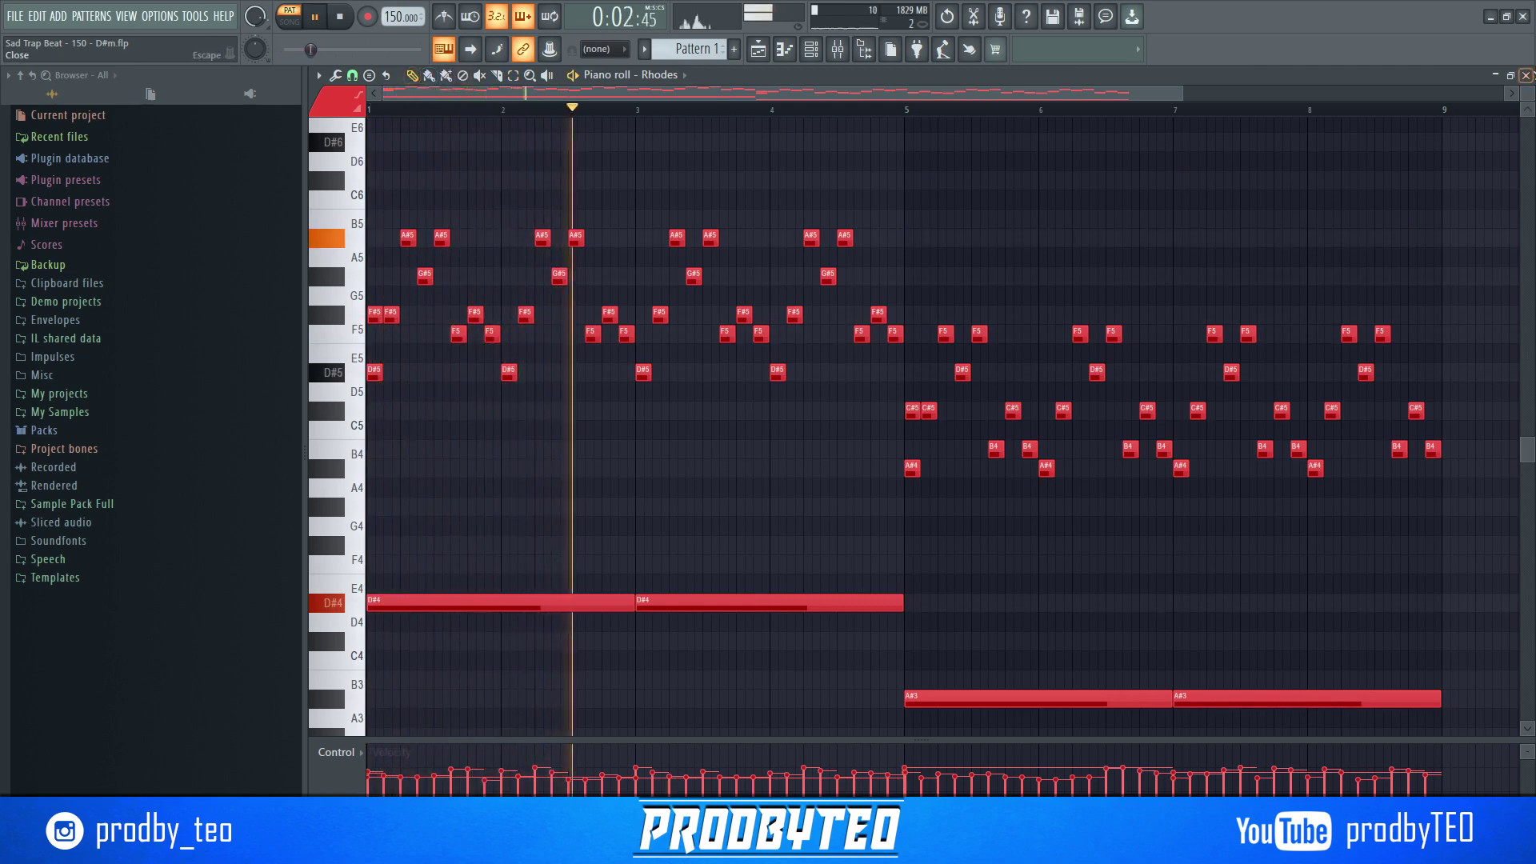
# - Add Fruity Parametric EQ 2 to the first effect slot of the Rhodes mixer track and load its 20Hz + 18kHz cut preset
pyautogui.press('F7')
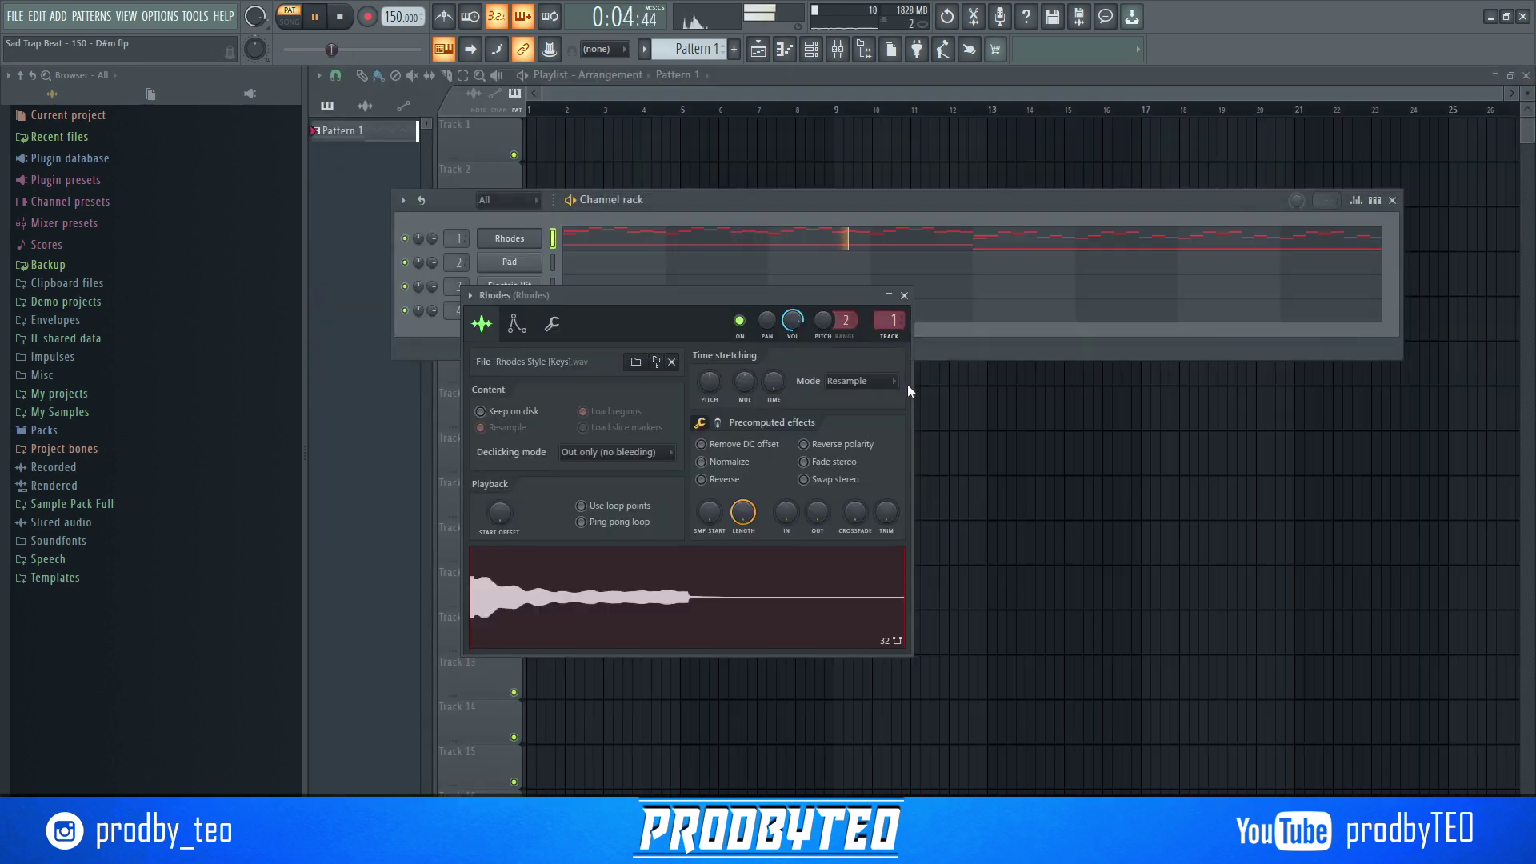
pyautogui.click(837, 50)
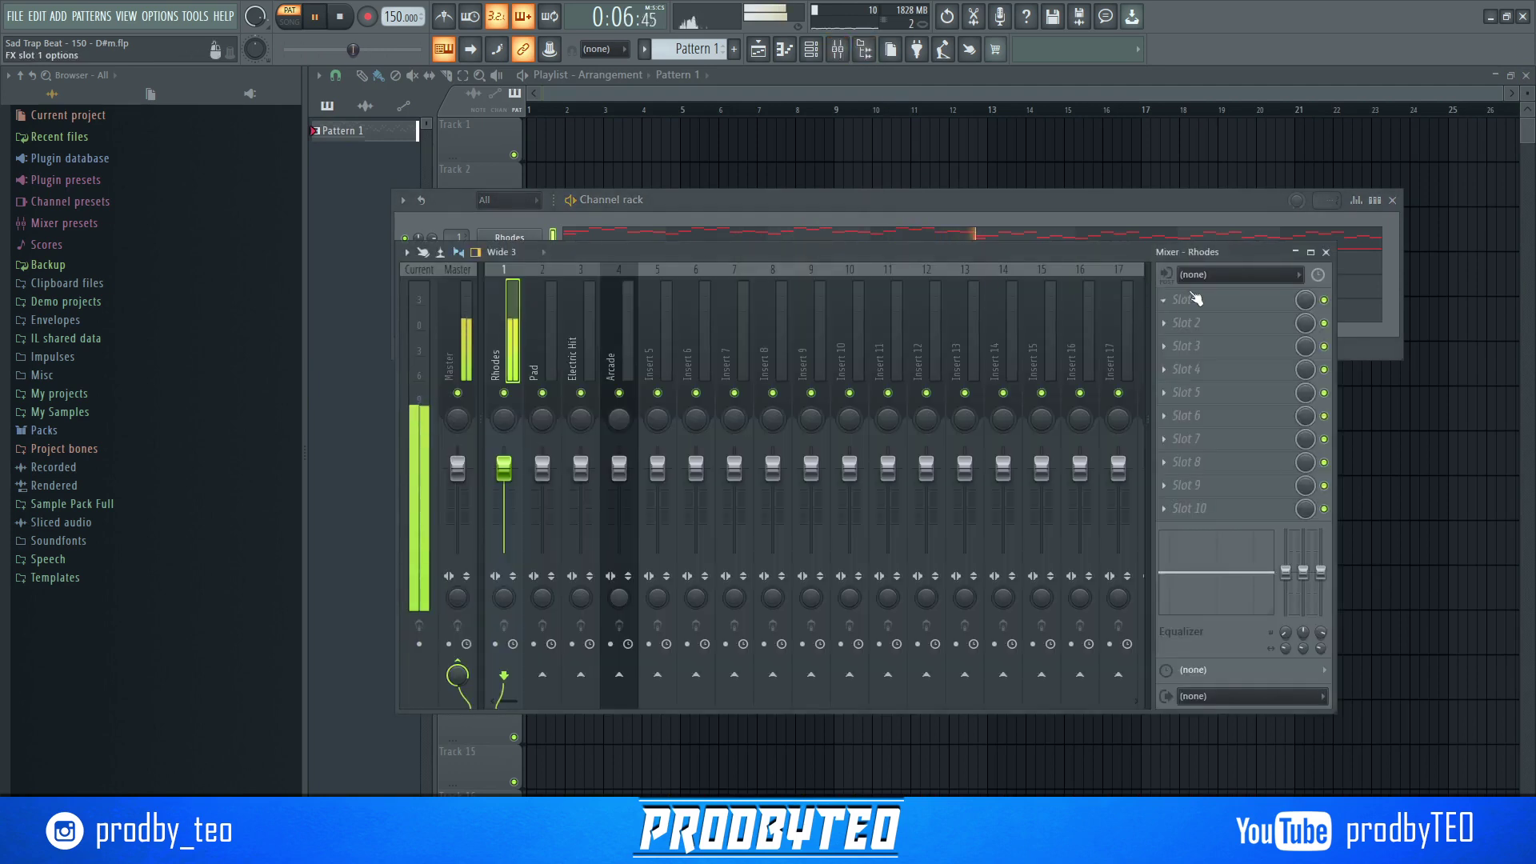
pyautogui.click(1186, 300)
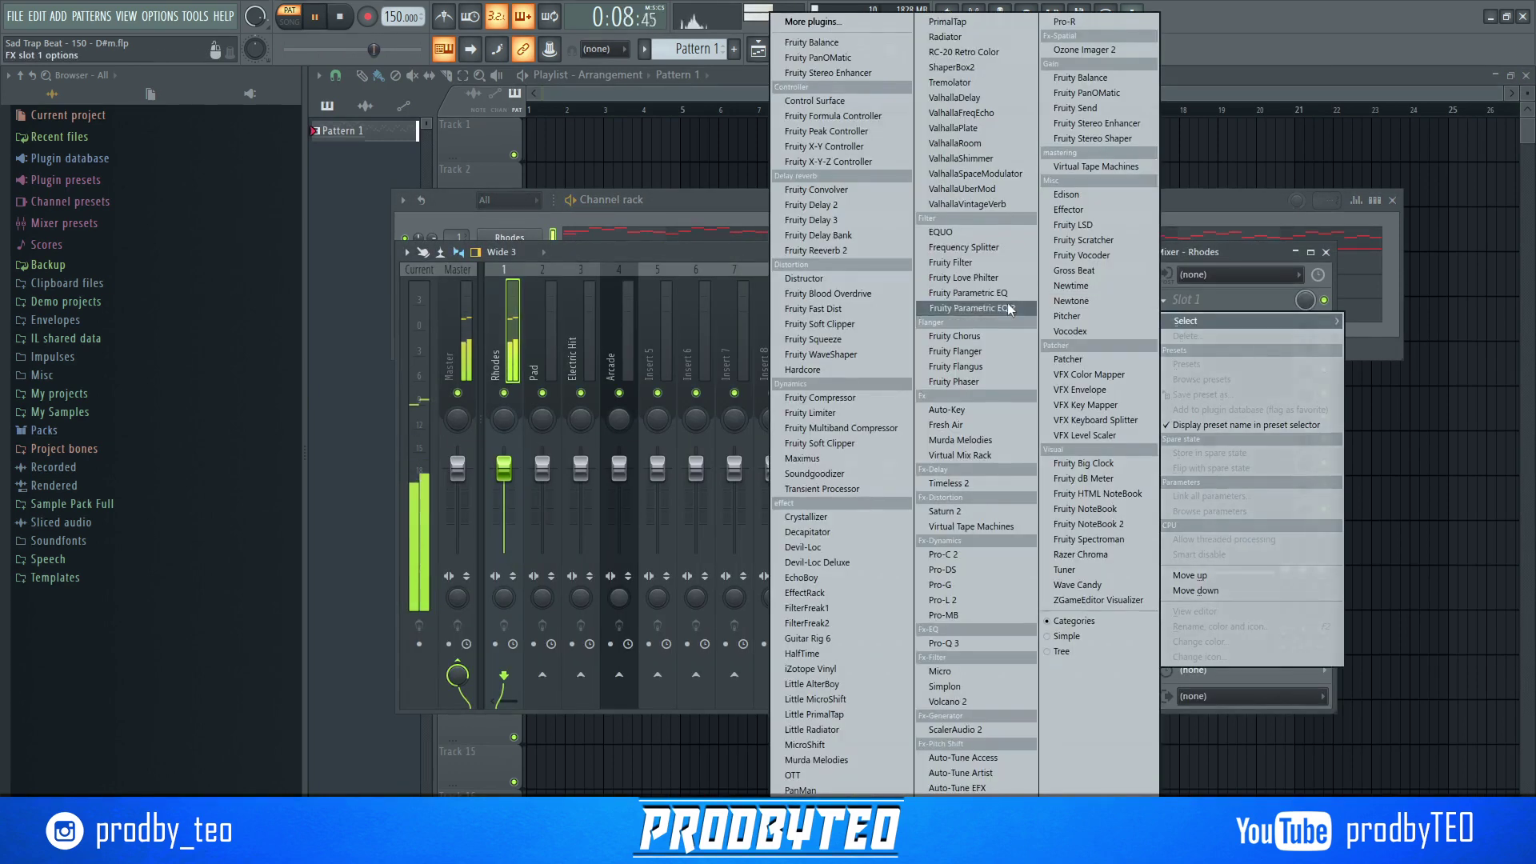
pyautogui.click(976, 302)
pyautogui.click(912, 233)
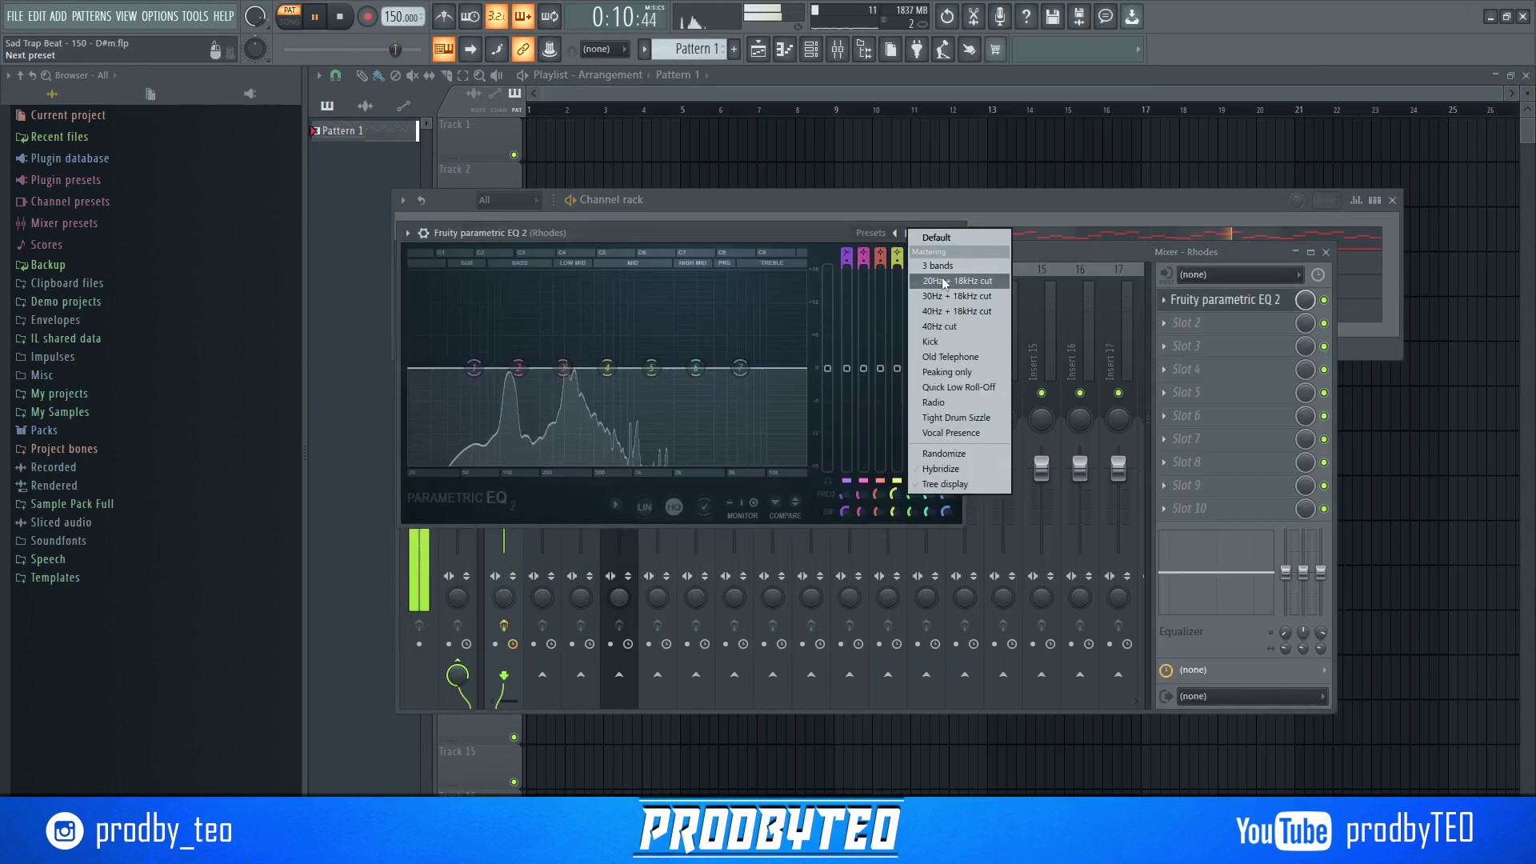
pyautogui.click(960, 281)
# - Raise the Rhodes EQ's high-pass band to about 98 Hz and lower its low-pass band into the presence range
pyautogui.moveTo(452, 368); pyautogui.dragTo(498, 368)
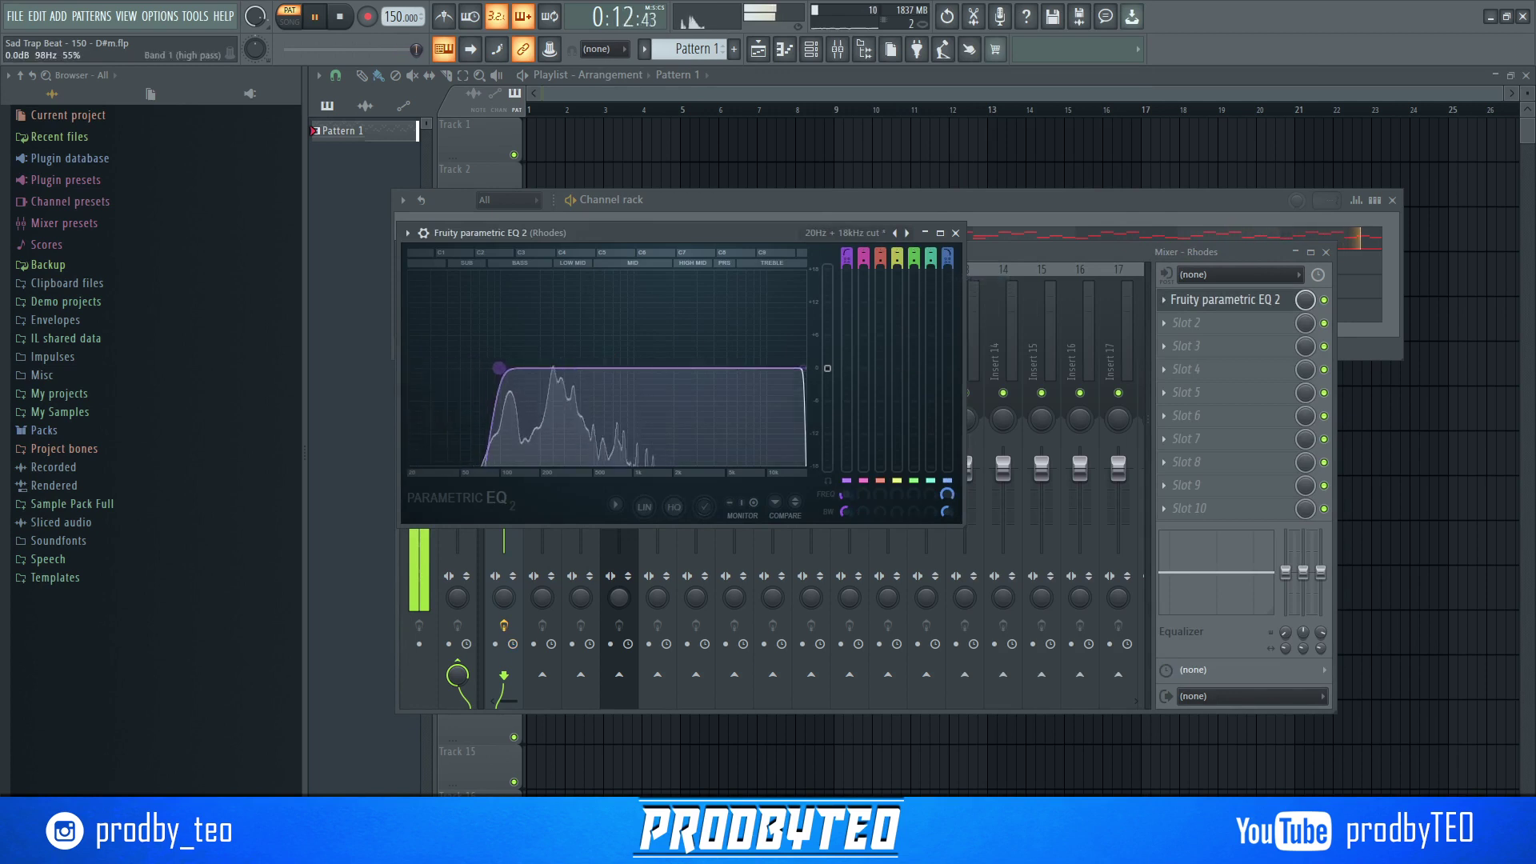
pyautogui.moveTo(802, 368); pyautogui.dragTo(715, 368)
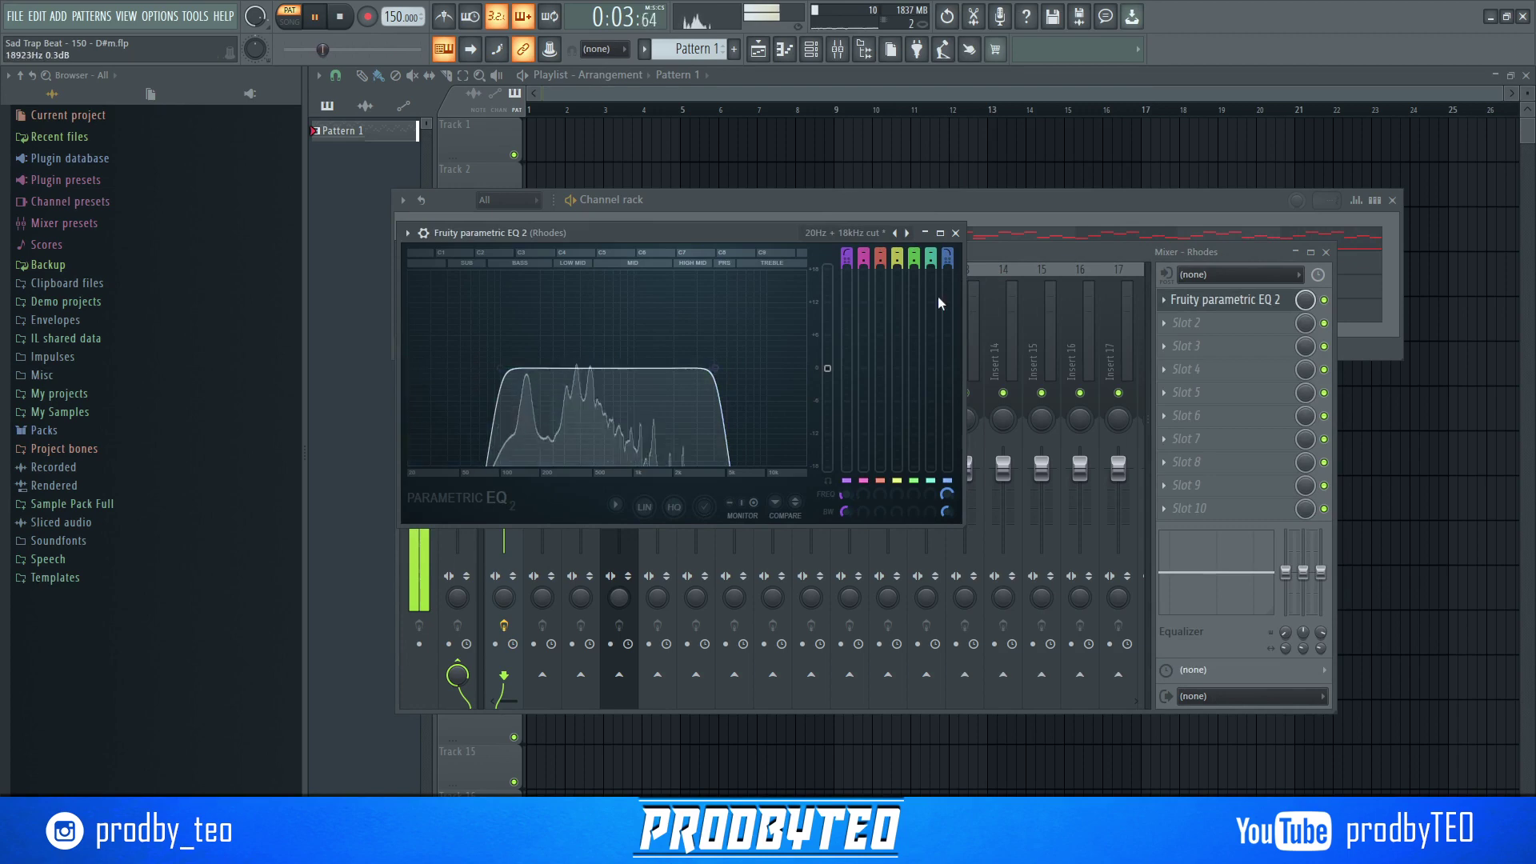
pyautogui.click(955, 233)
# - Add ValhallaVintageVerb to the Rhodes track's second effect slot with the mix at 30.8% and the low cut at about 150 Hz
pyautogui.click(1203, 321)
pyautogui.click(988, 205)
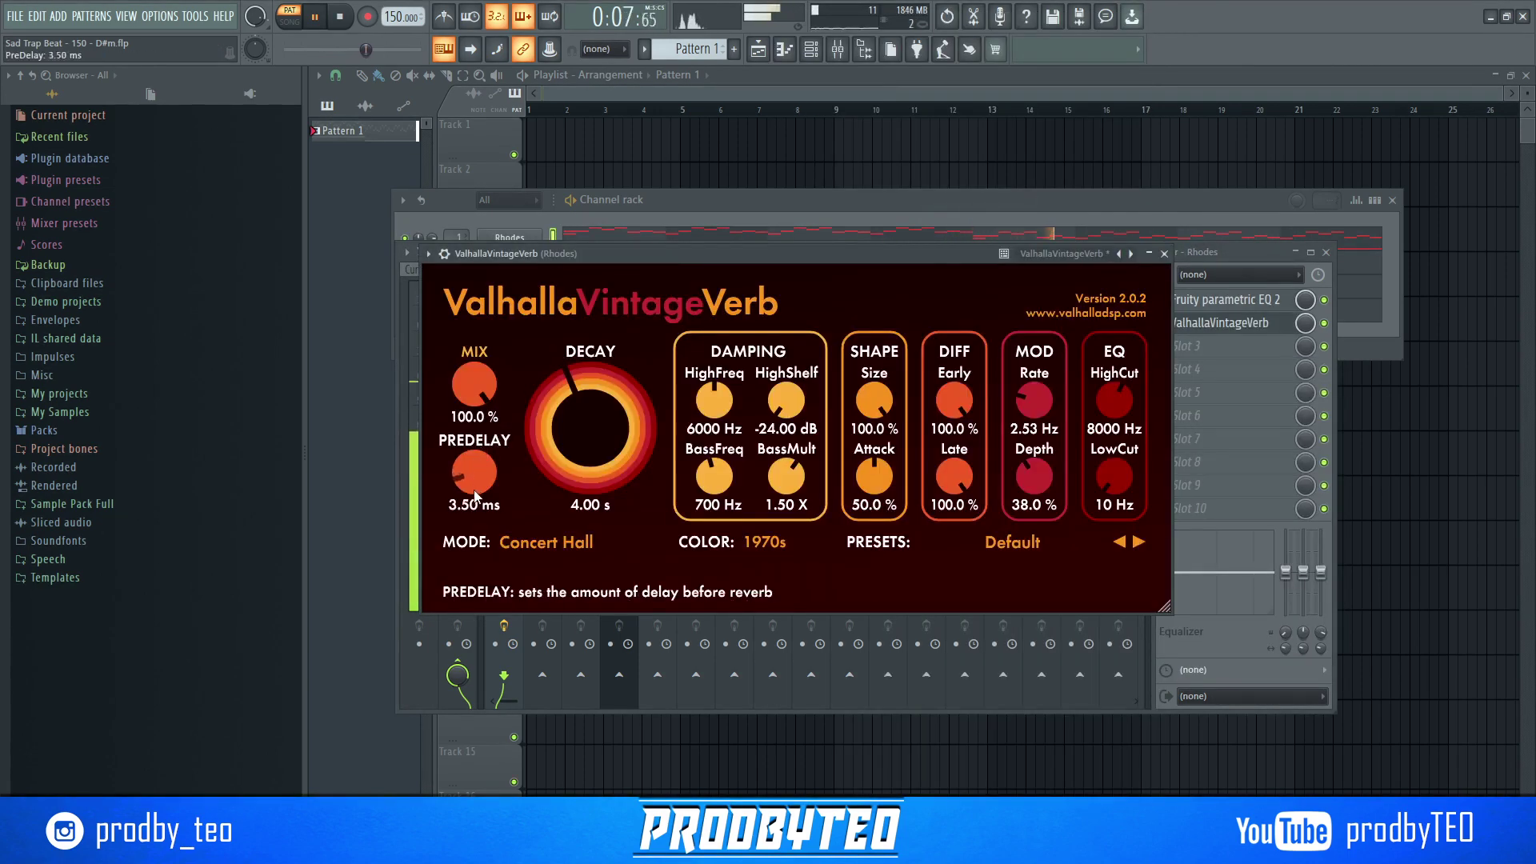
pyautogui.moveTo(477, 363); pyautogui.dragTo(483, 435)
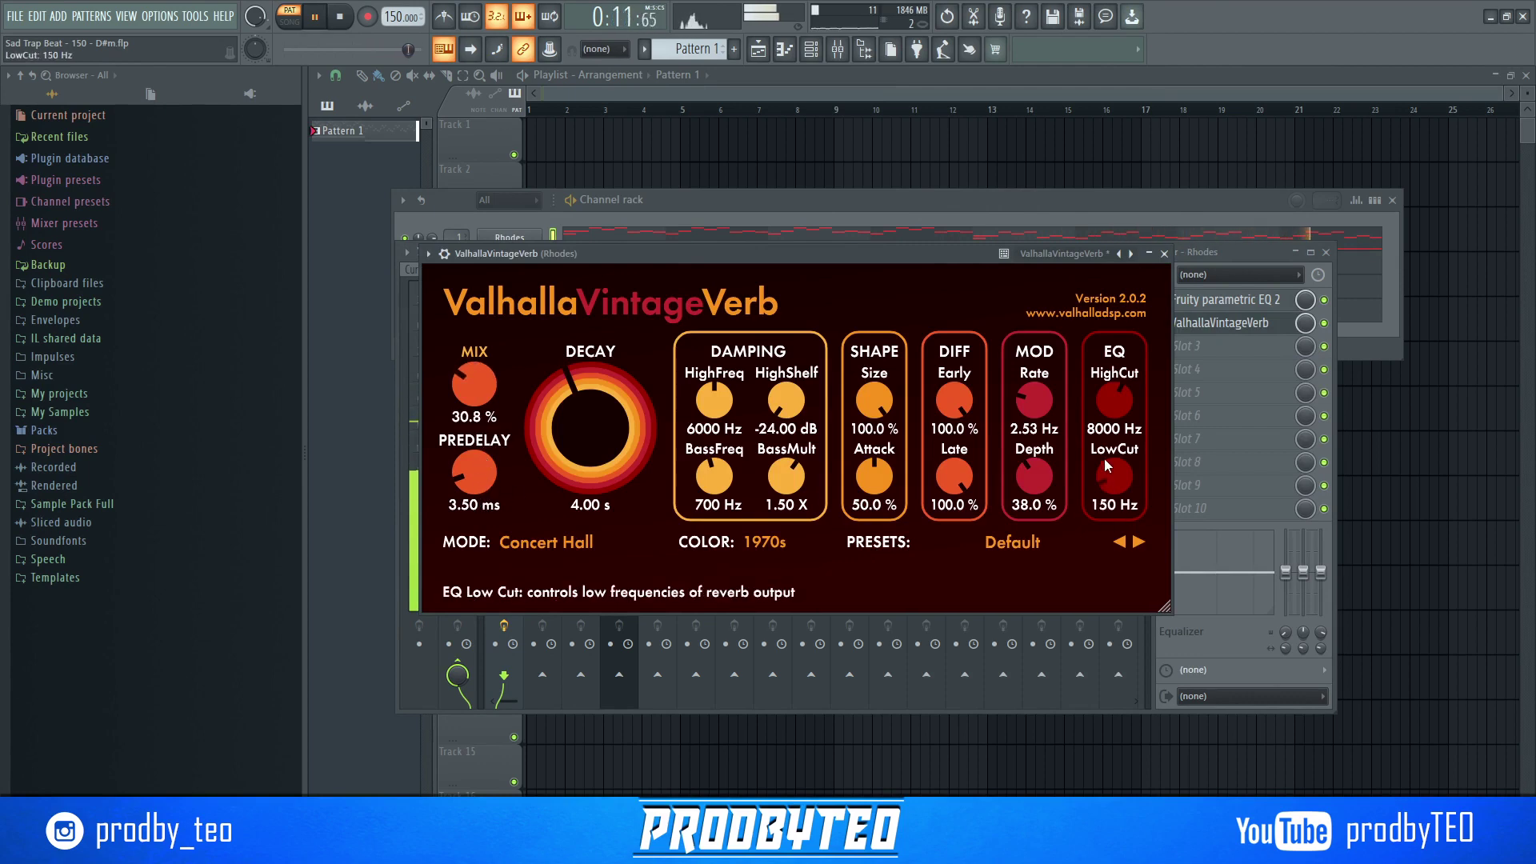
pyautogui.moveTo(1106, 464); pyautogui.dragTo(1106, 453)
pyautogui.click(1164, 254)
# - Add Fresh Air to the Rhodes track's third effect slot and set Mid Air to 27 and High Air to 32
pyautogui.click(1184, 346)
pyautogui.moveTo(1174, 361)
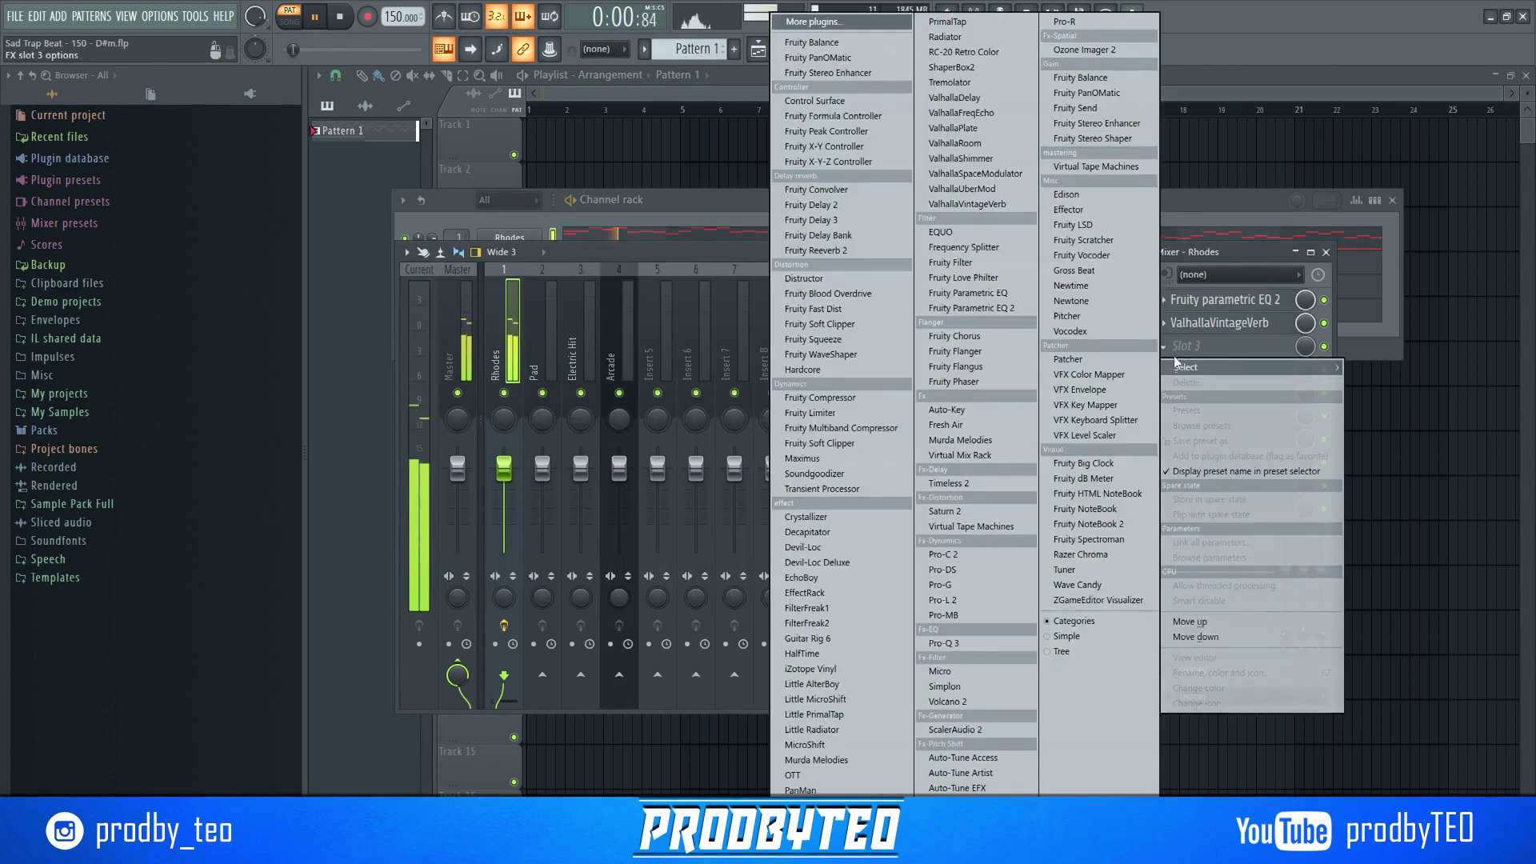
pyautogui.click(990, 425)
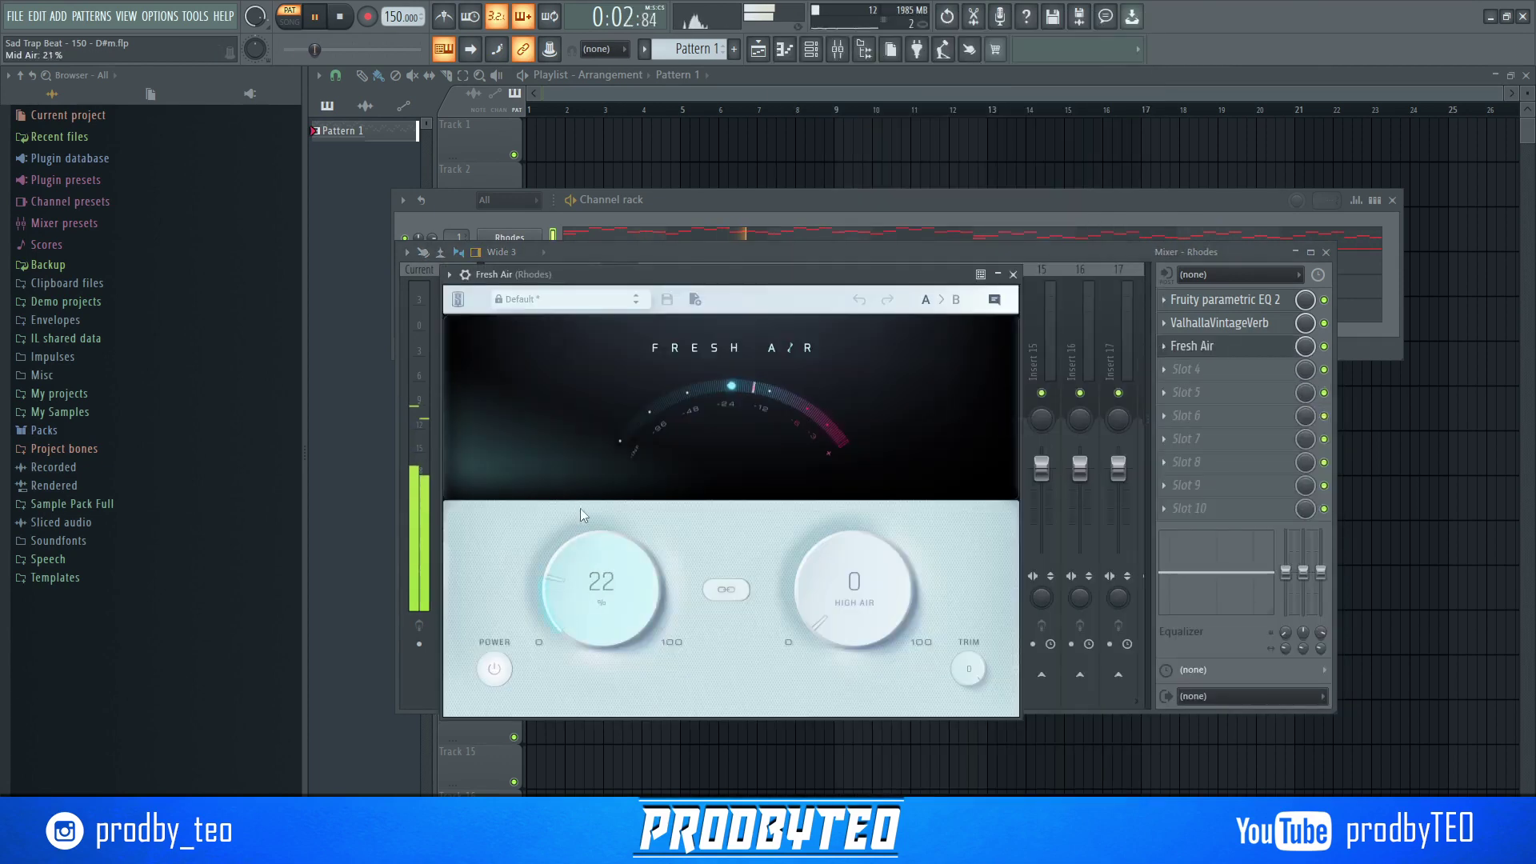
pyautogui.moveTo(849, 564); pyautogui.dragTo(849, 457)
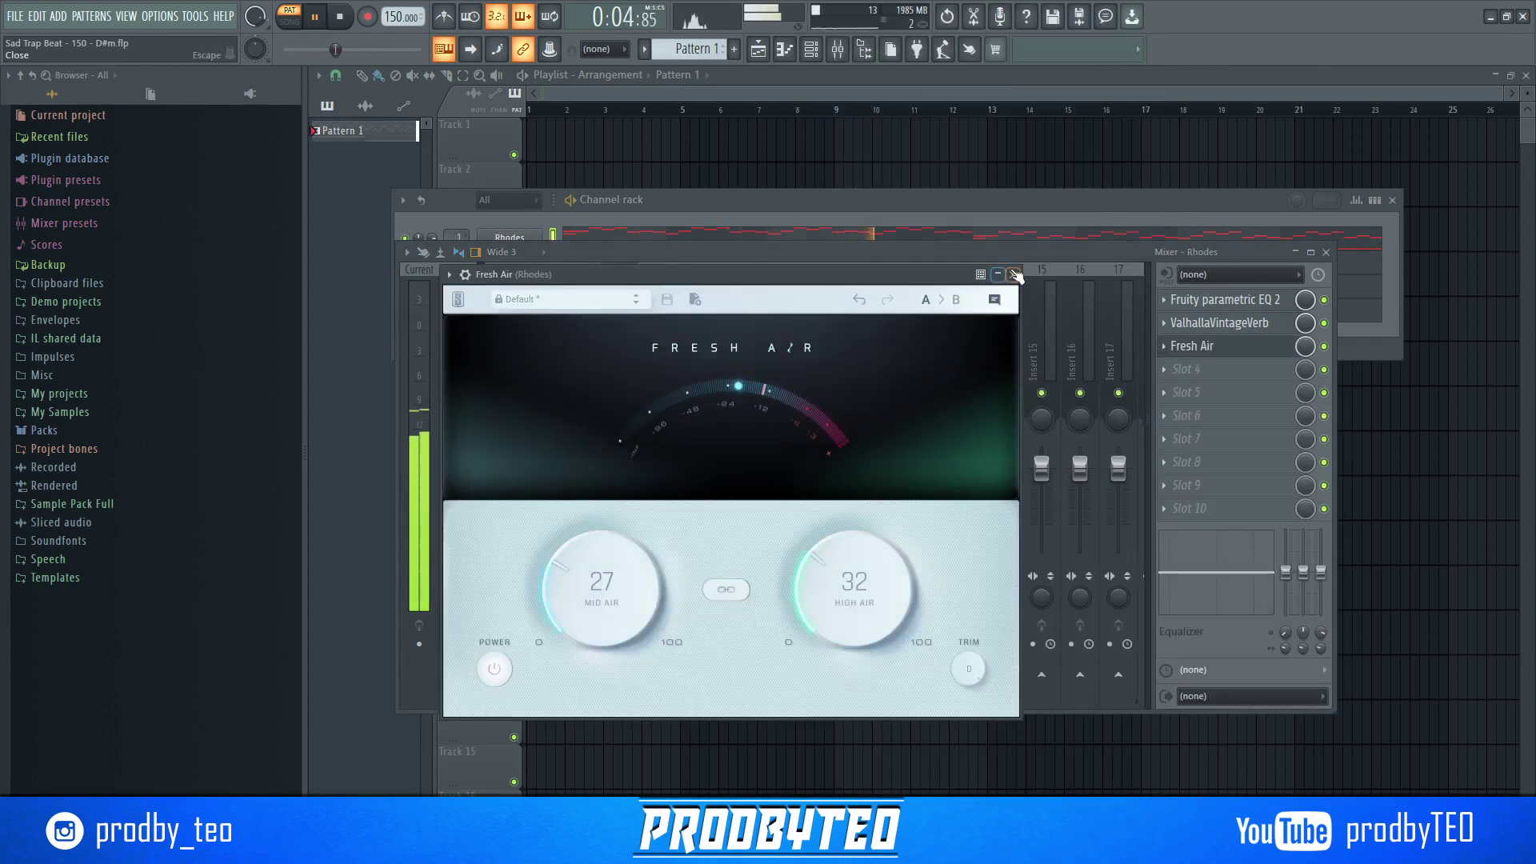
pyautogui.click(1192, 346)
# - Add Fruity Parametric EQ 2 in slot 4 of the Rhodes track, cutting band 4 by 6 dB at 345 Hz and band 5 equally just above it
pyautogui.click(1197, 379)
pyautogui.moveTo(1193, 371)
pyautogui.click(1021, 358)
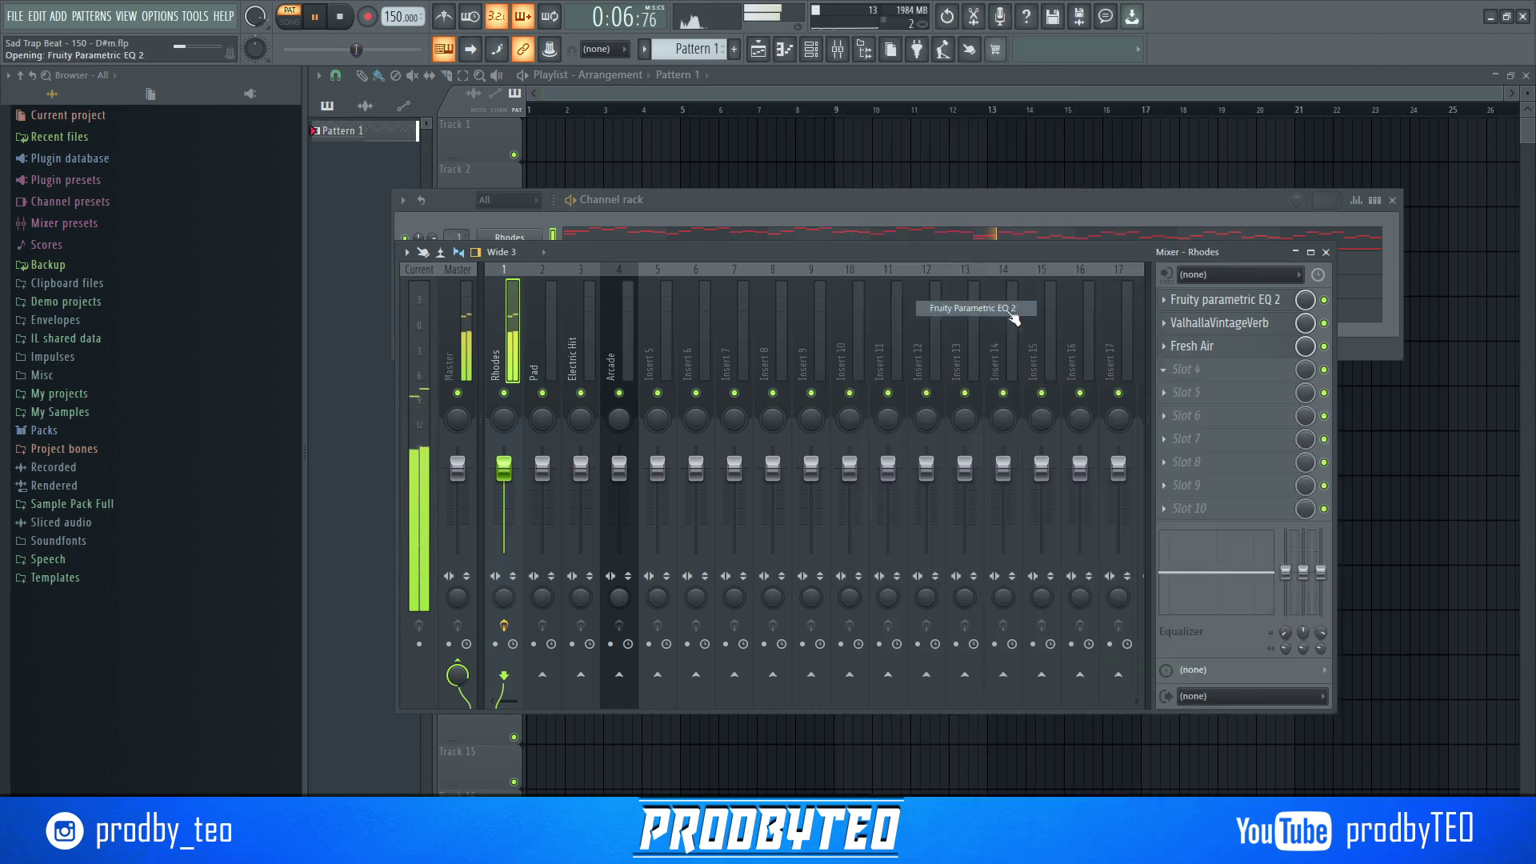
pyautogui.moveTo(669, 430); pyautogui.dragTo(634, 364)
pyautogui.moveTo(959, 365); pyautogui.dragTo(959, 395)
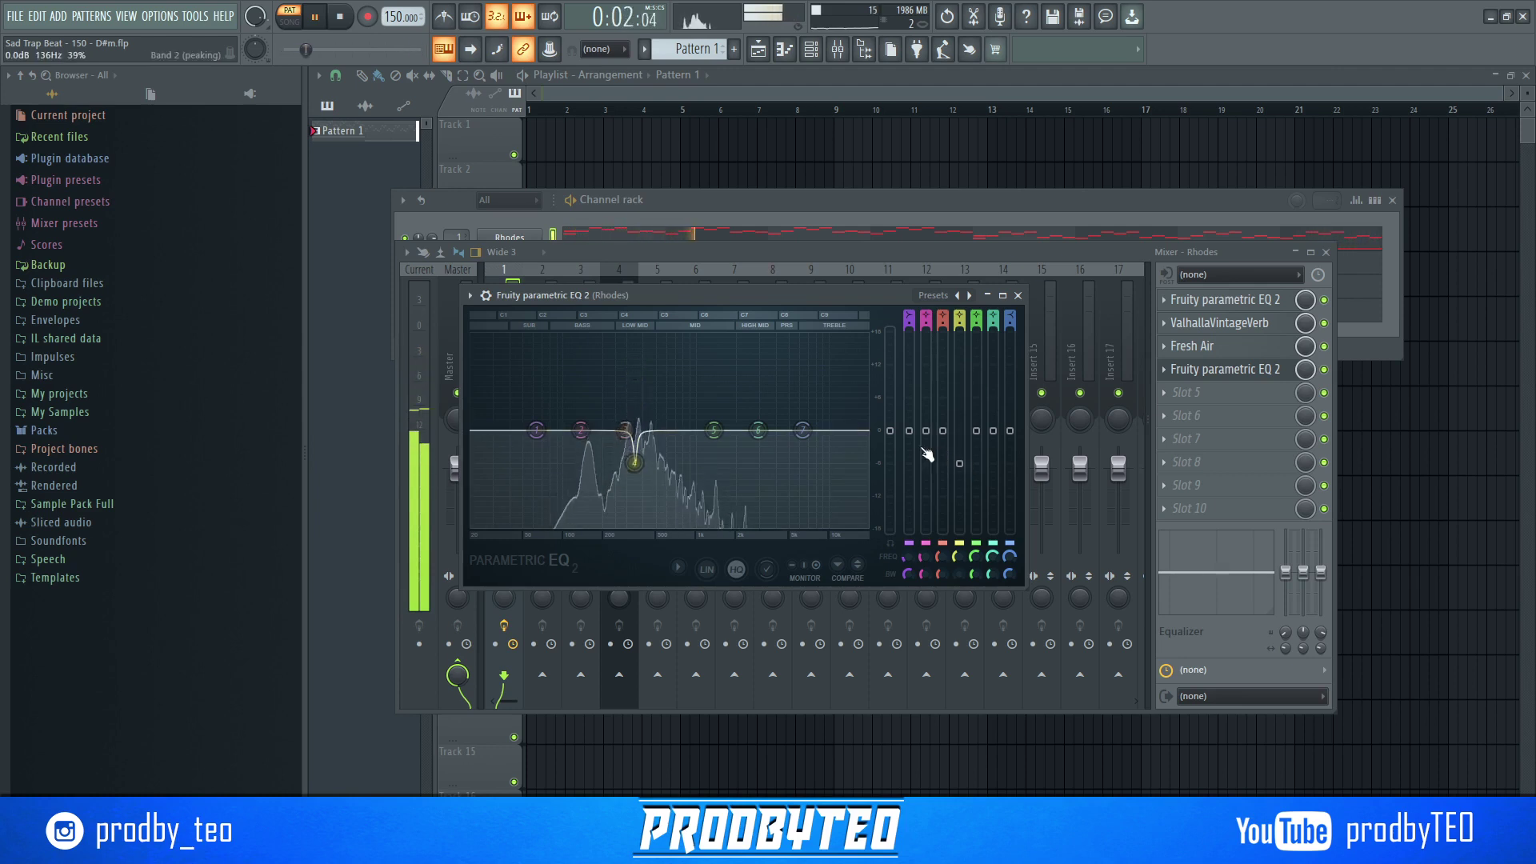
pyautogui.moveTo(714, 430); pyautogui.dragTo(652, 379)
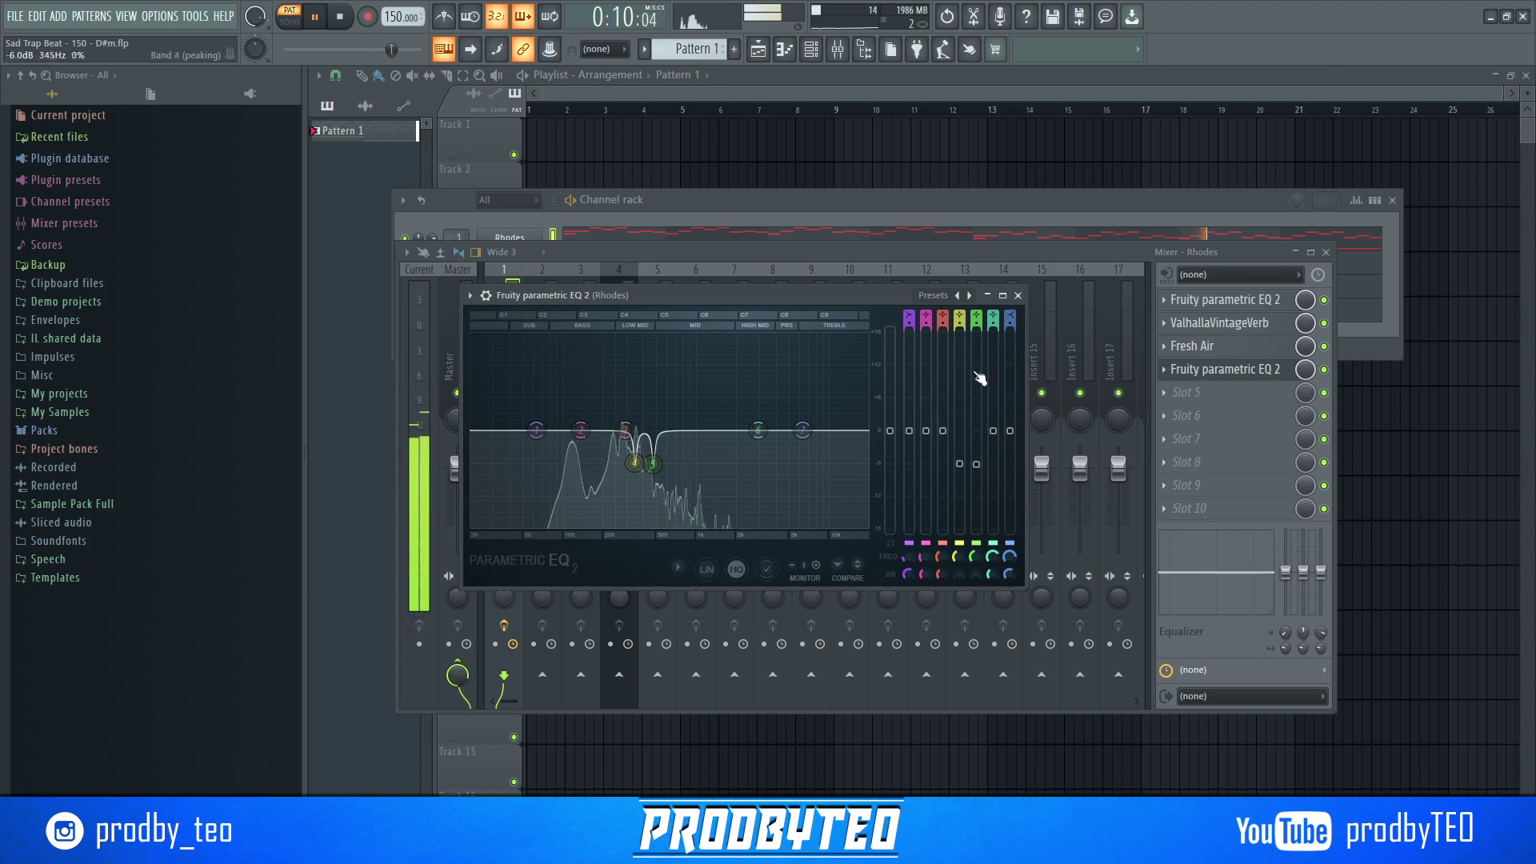
pyautogui.click(1018, 296)
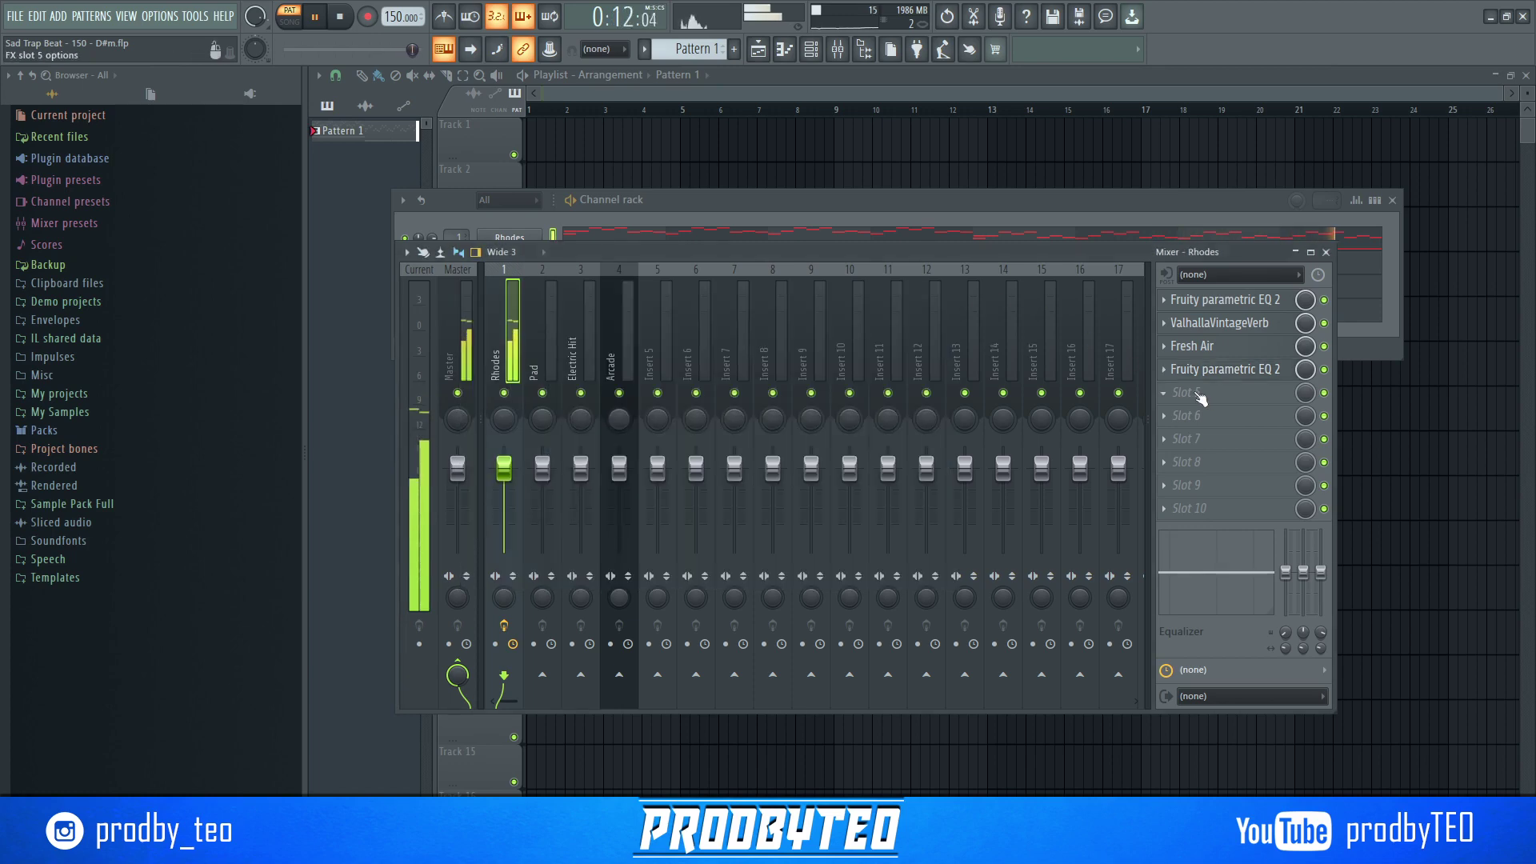
# - Add another Fruity Parametric EQ 2 in slot 5 of the Rhodes track and boost band 5 by 3 dB at 1381 Hz
pyautogui.click(1200, 392)
pyautogui.click(976, 310)
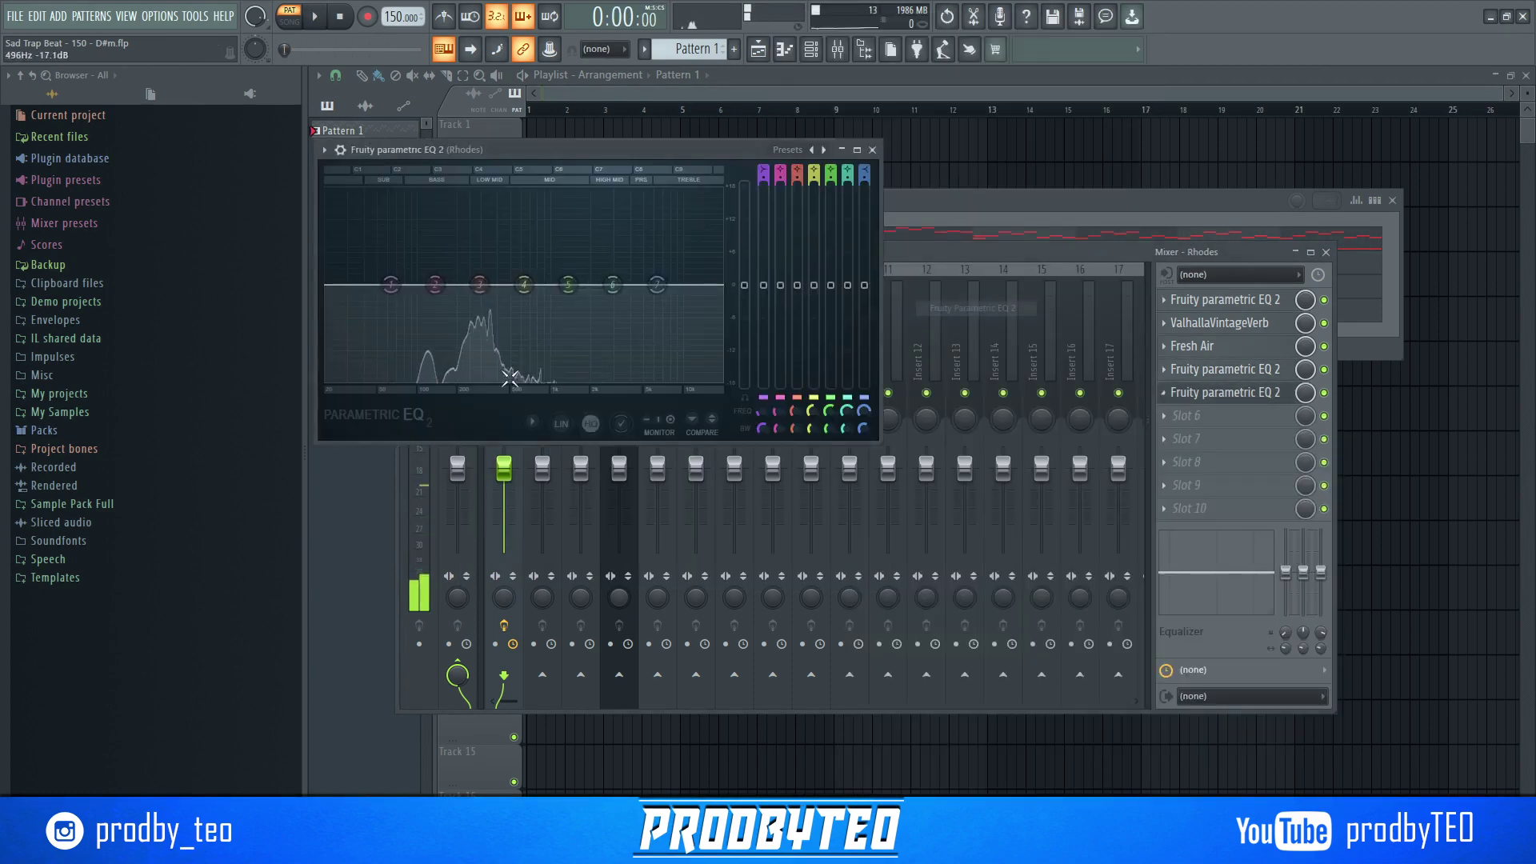
pyautogui.press('space')
pyautogui.moveTo(582, 258)
pyautogui.mouseDown()
pyautogui.moveTo(555, 264)
pyautogui.moveTo(568, 265)
pyautogui.mouseUp()
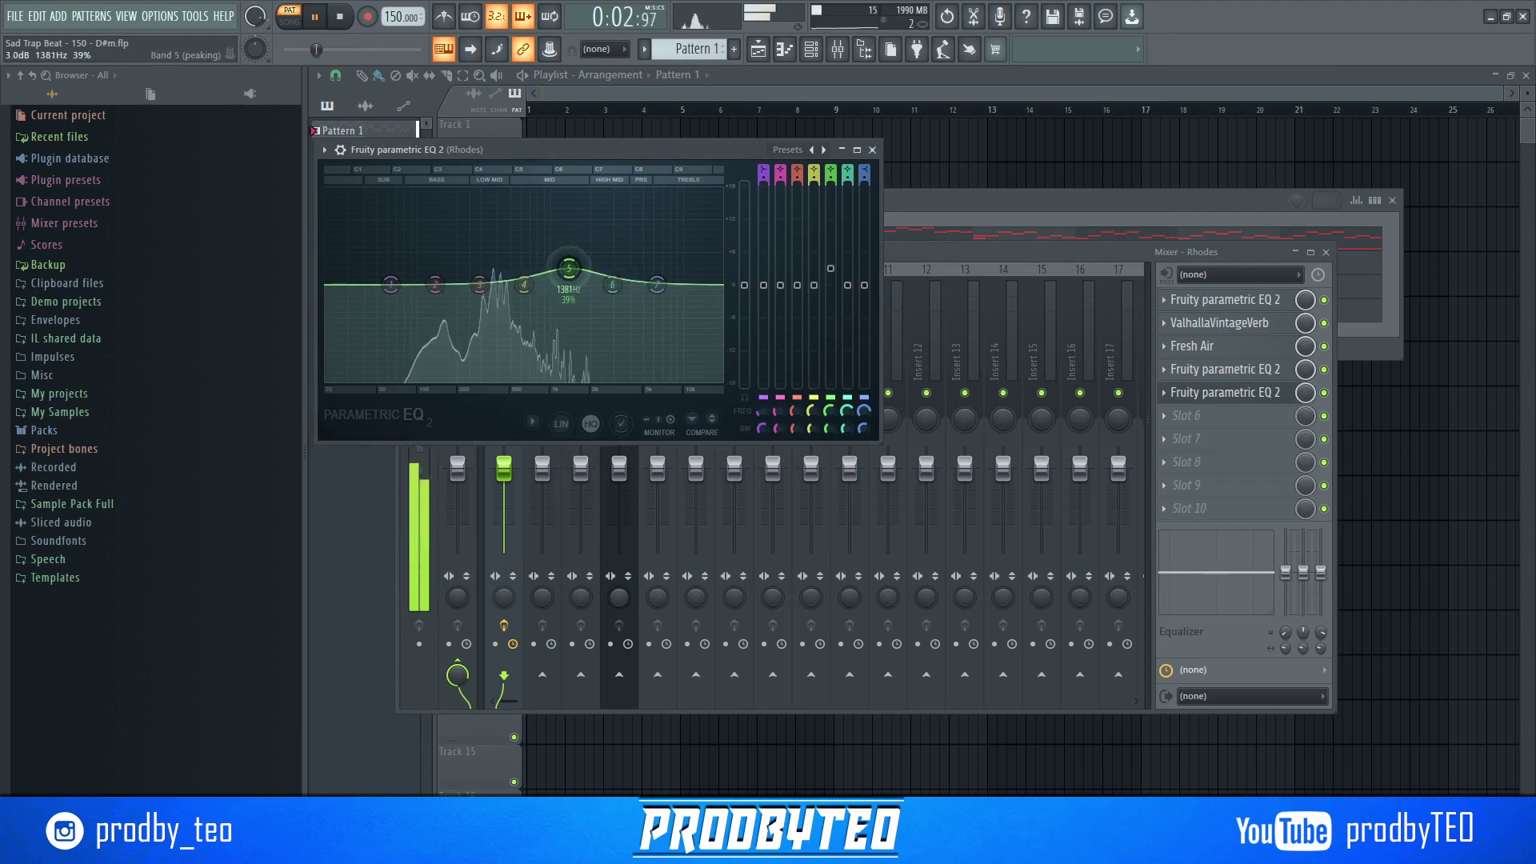
pyautogui.click(872, 150)
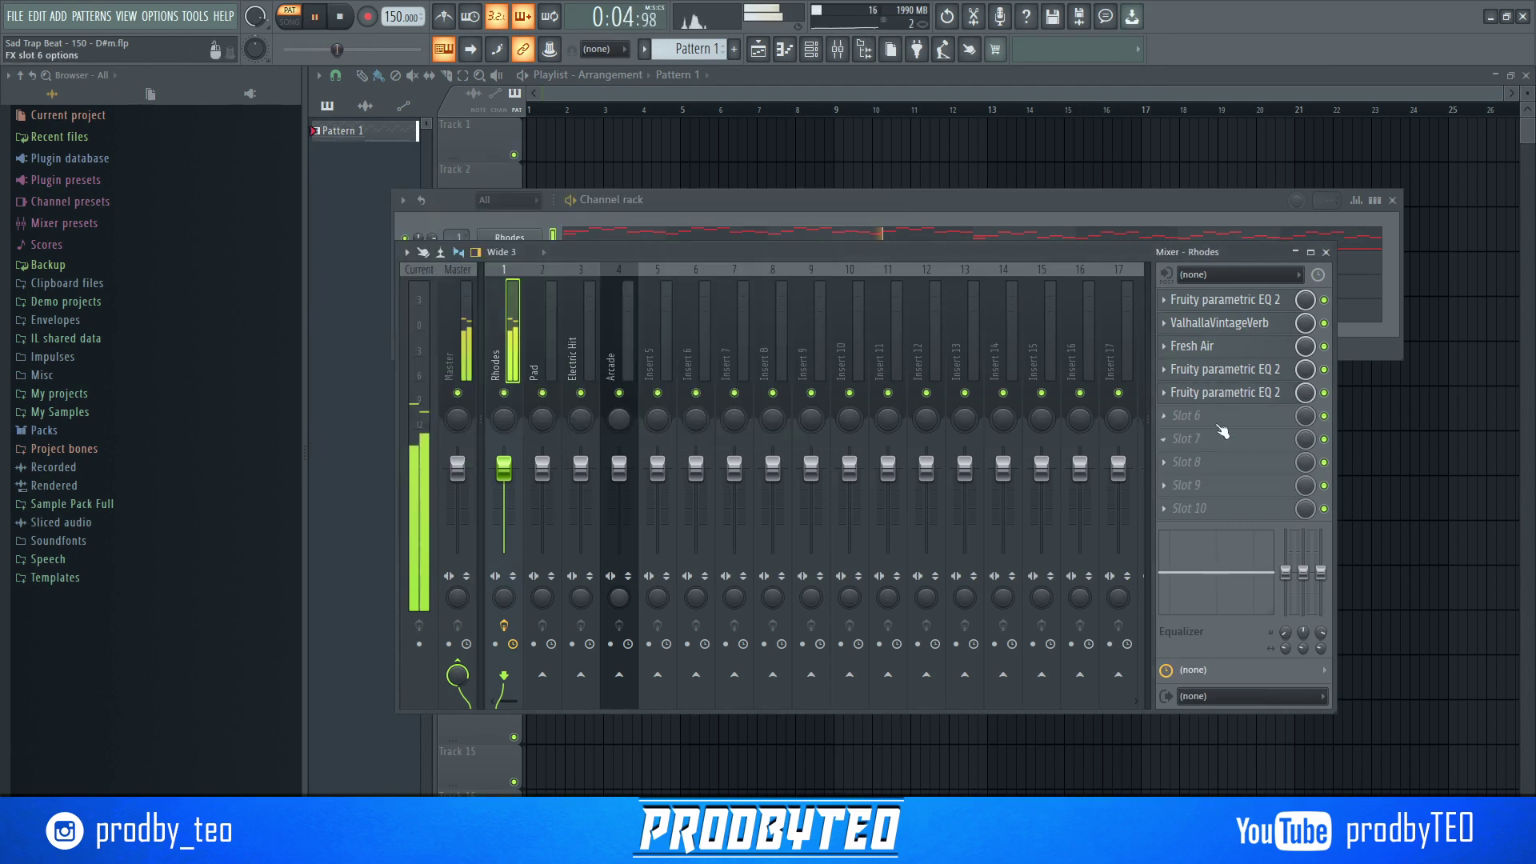
# - Add Fruity Delay 3 to the Rhodes track's sixth effect slot and close the mixer
pyautogui.click(1186, 415)
pyautogui.click(839, 220)
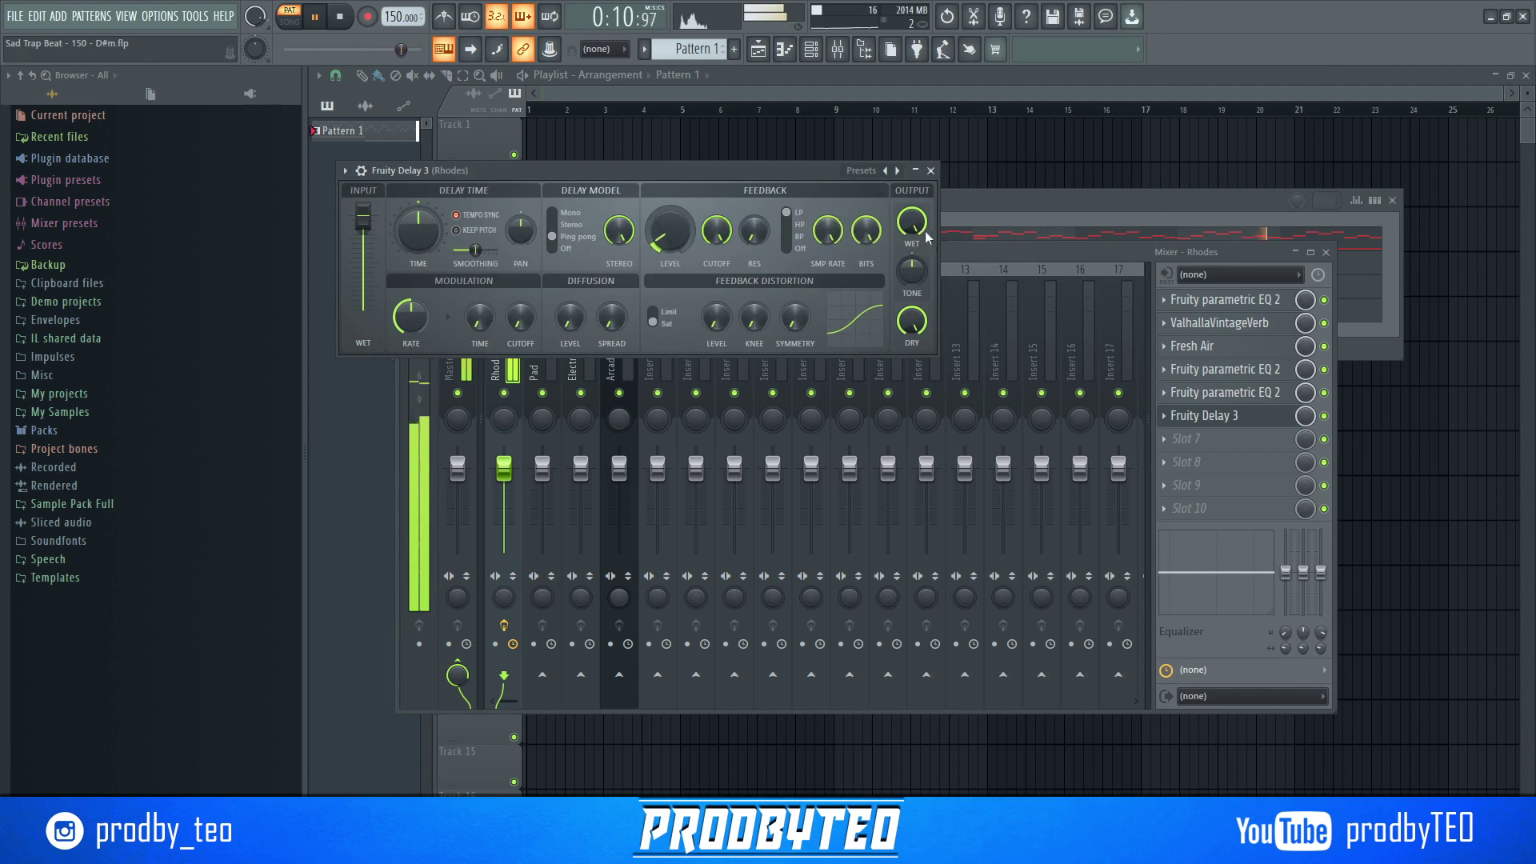
pyautogui.click(930, 170)
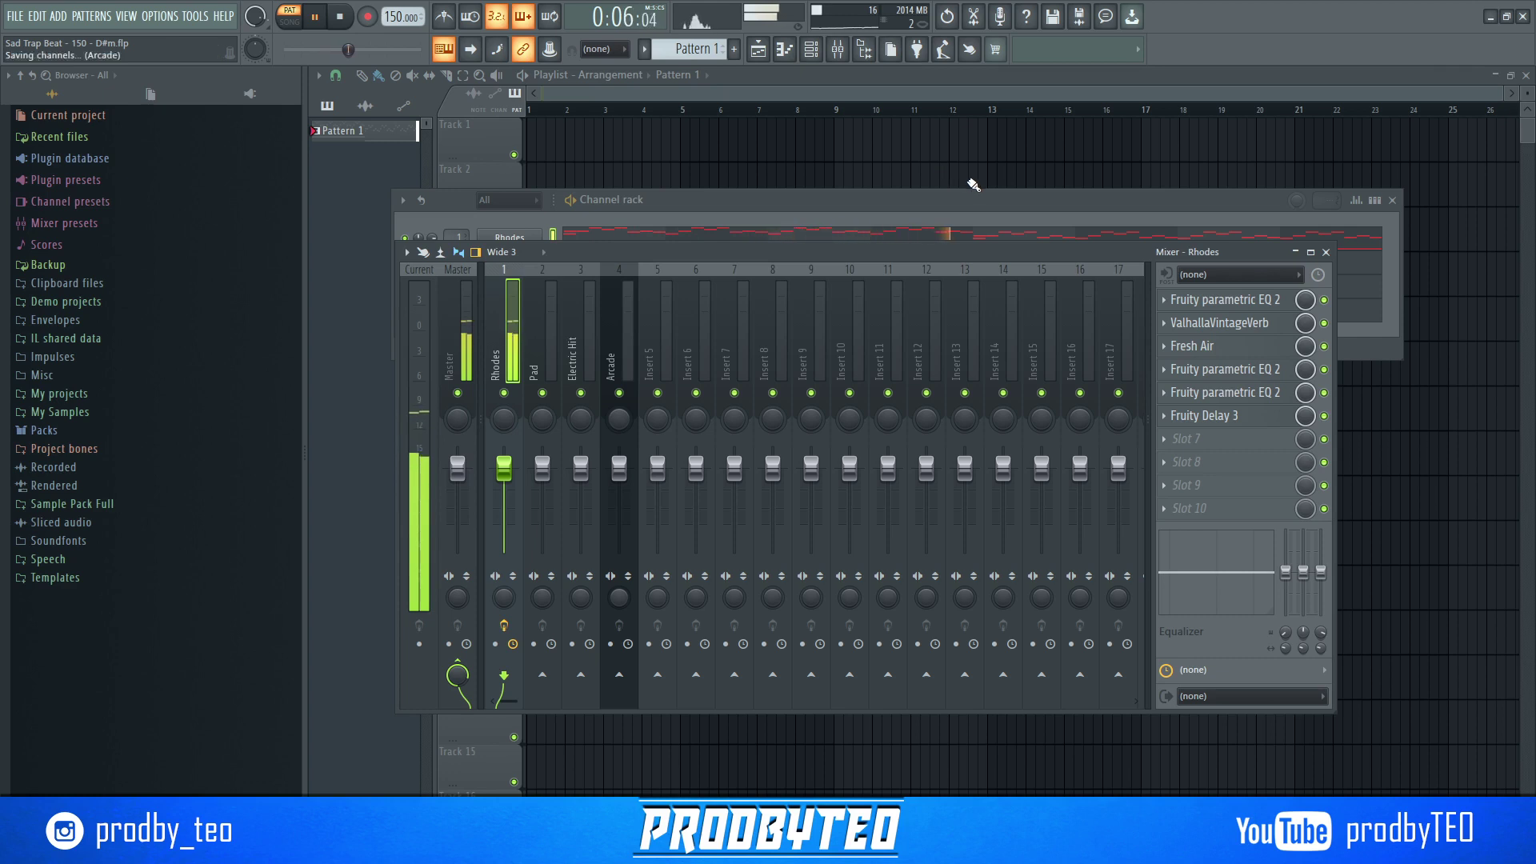
pyautogui.click(1326, 252)
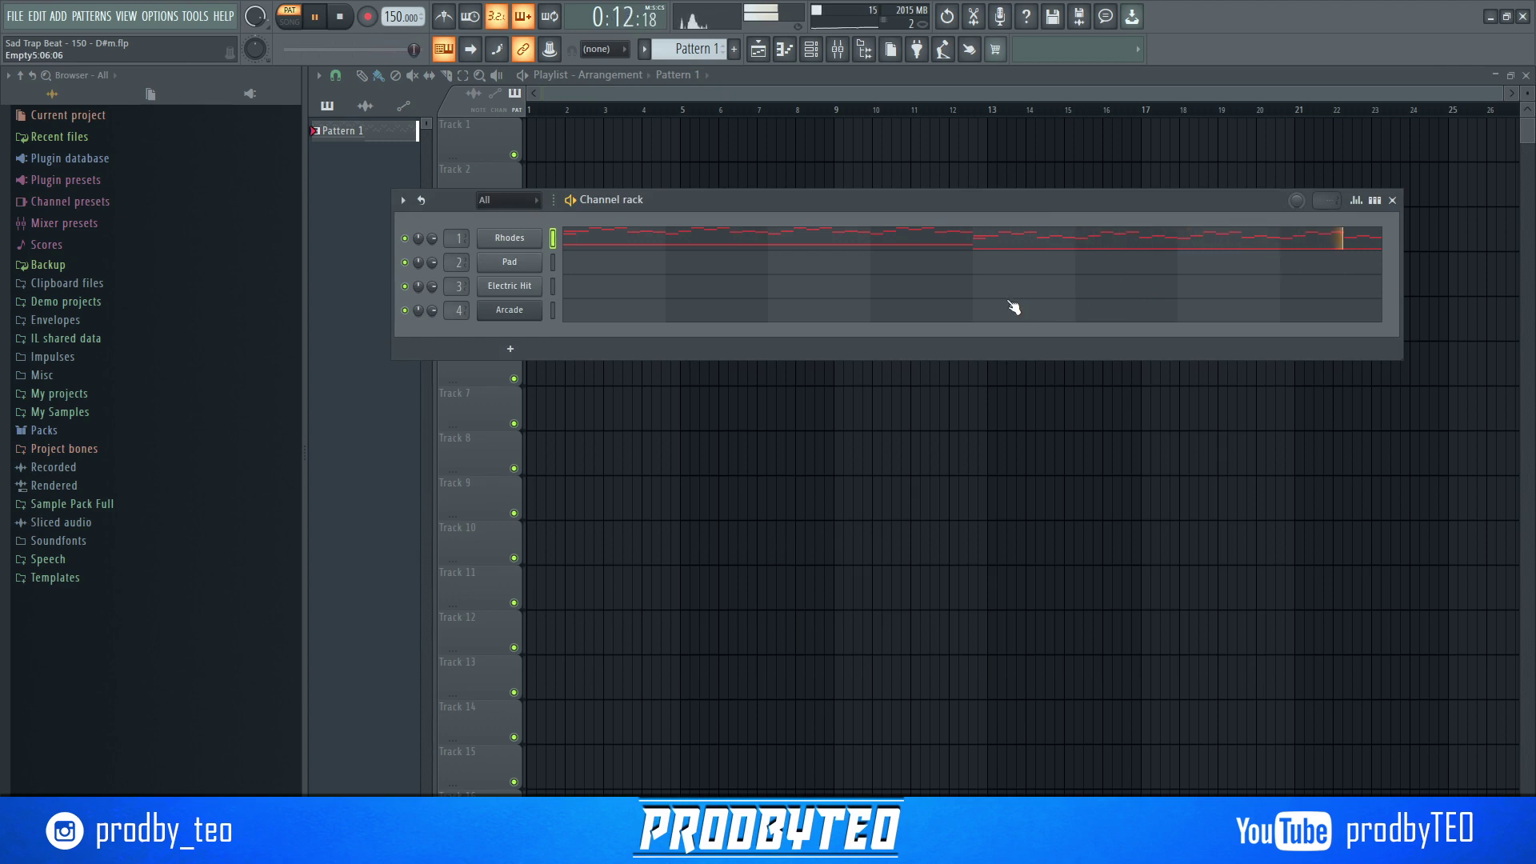
# - Draw a two-bar chord of D#4, D#5 and A#5 at the start of the Pad channel's piano roll and play it
pyautogui.click(511, 257)
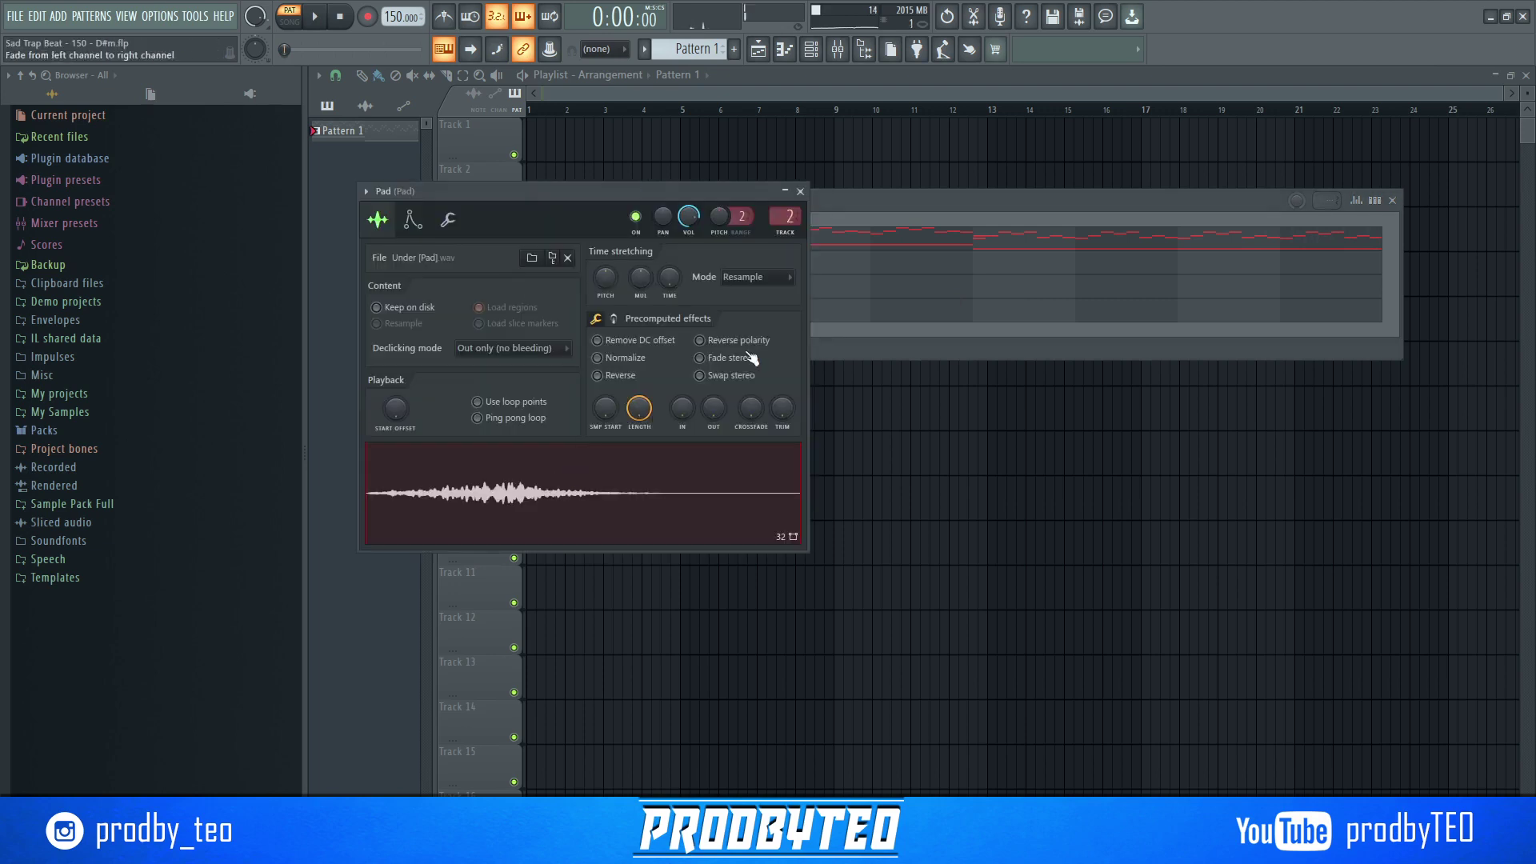
pyautogui.click(801, 192)
pyautogui.click(613, 259)
pyautogui.click(372, 602)
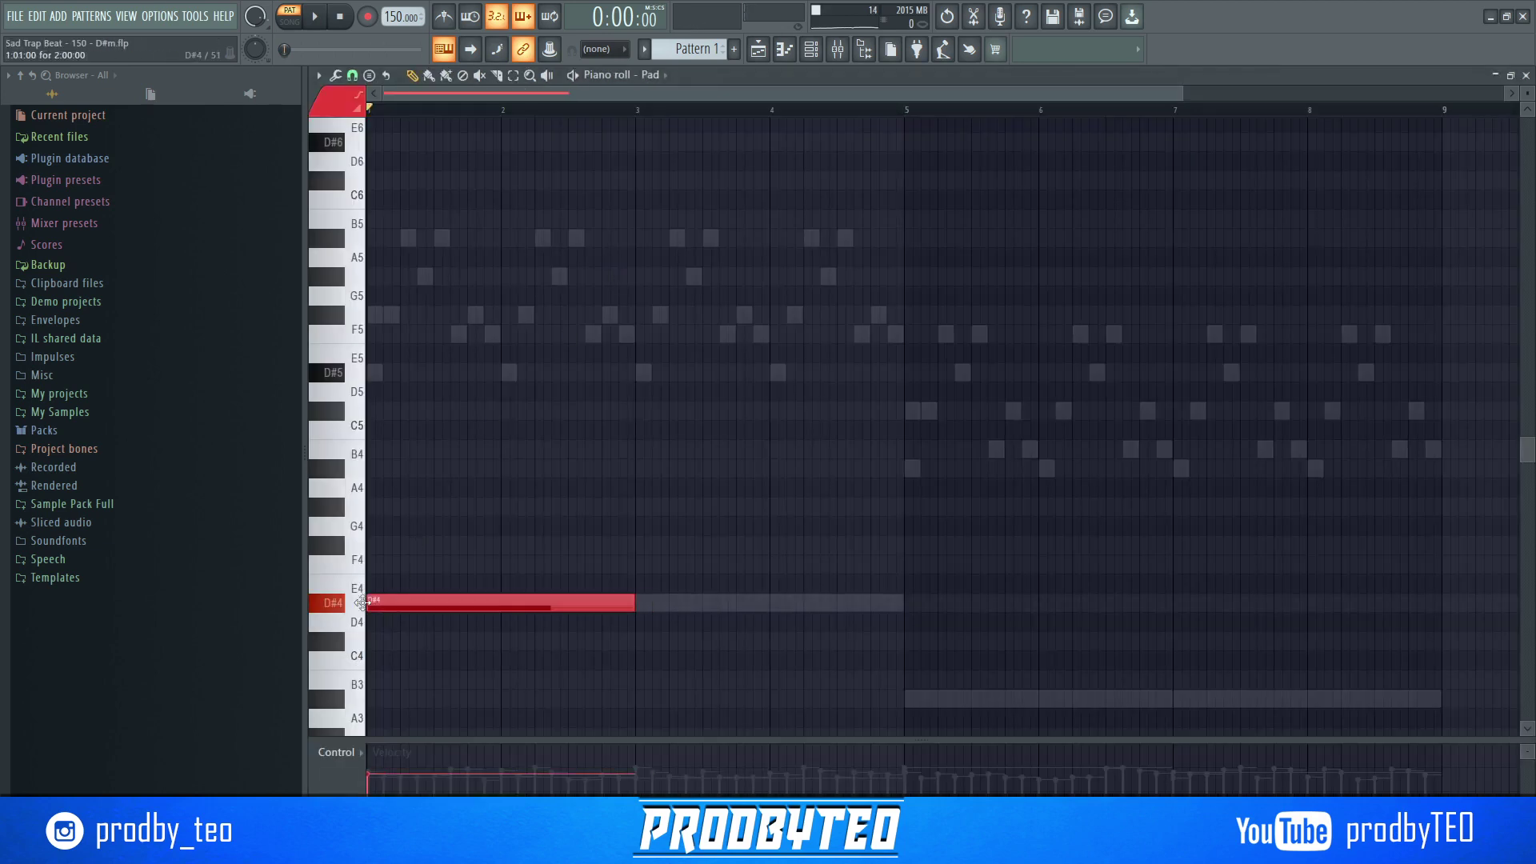
pyautogui.click(415, 373)
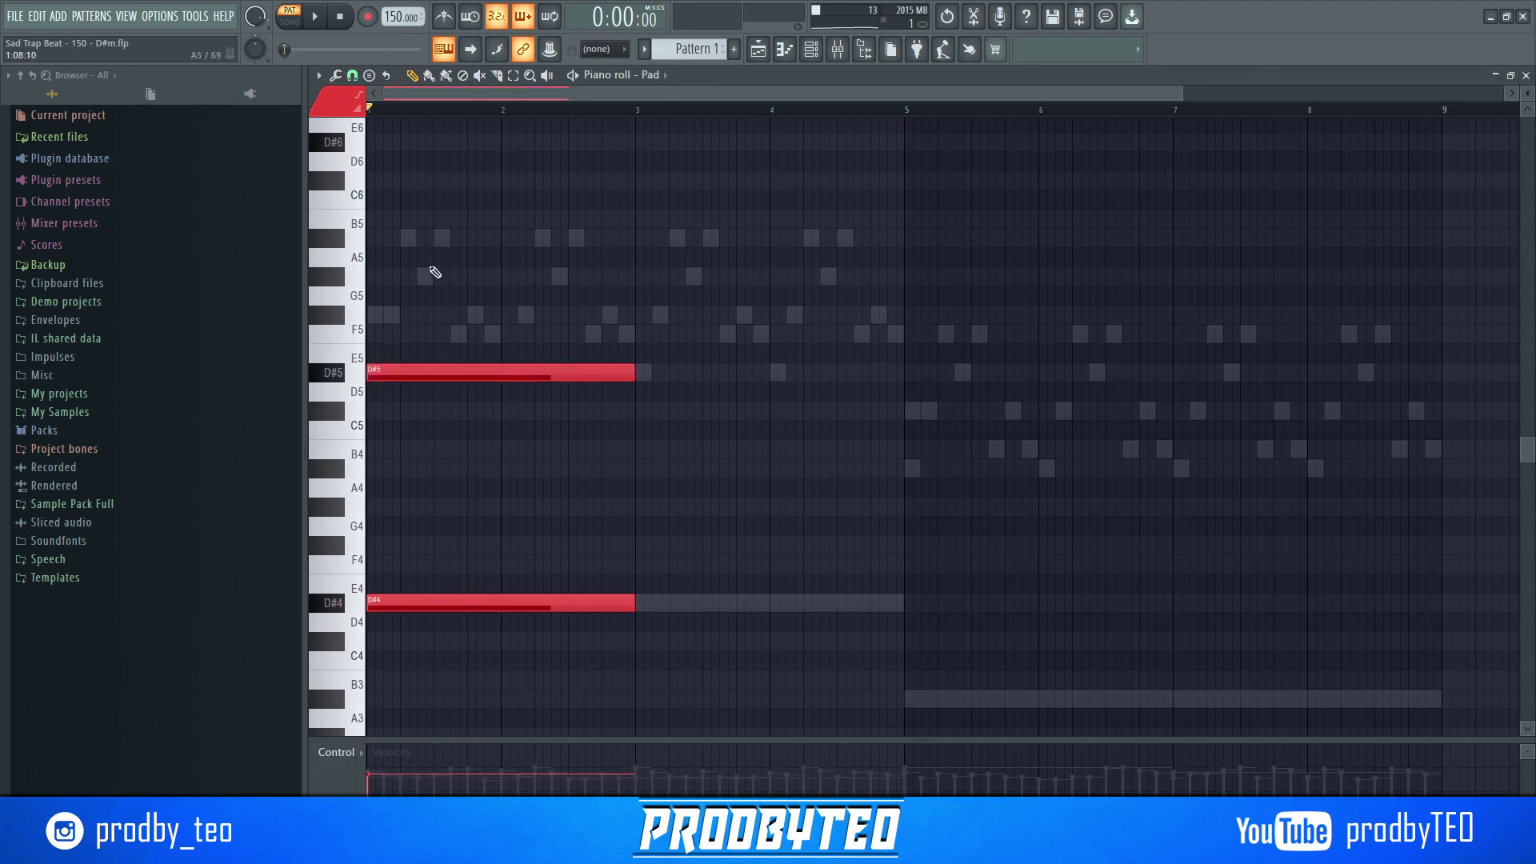
pyautogui.click(420, 238)
pyautogui.press('space')
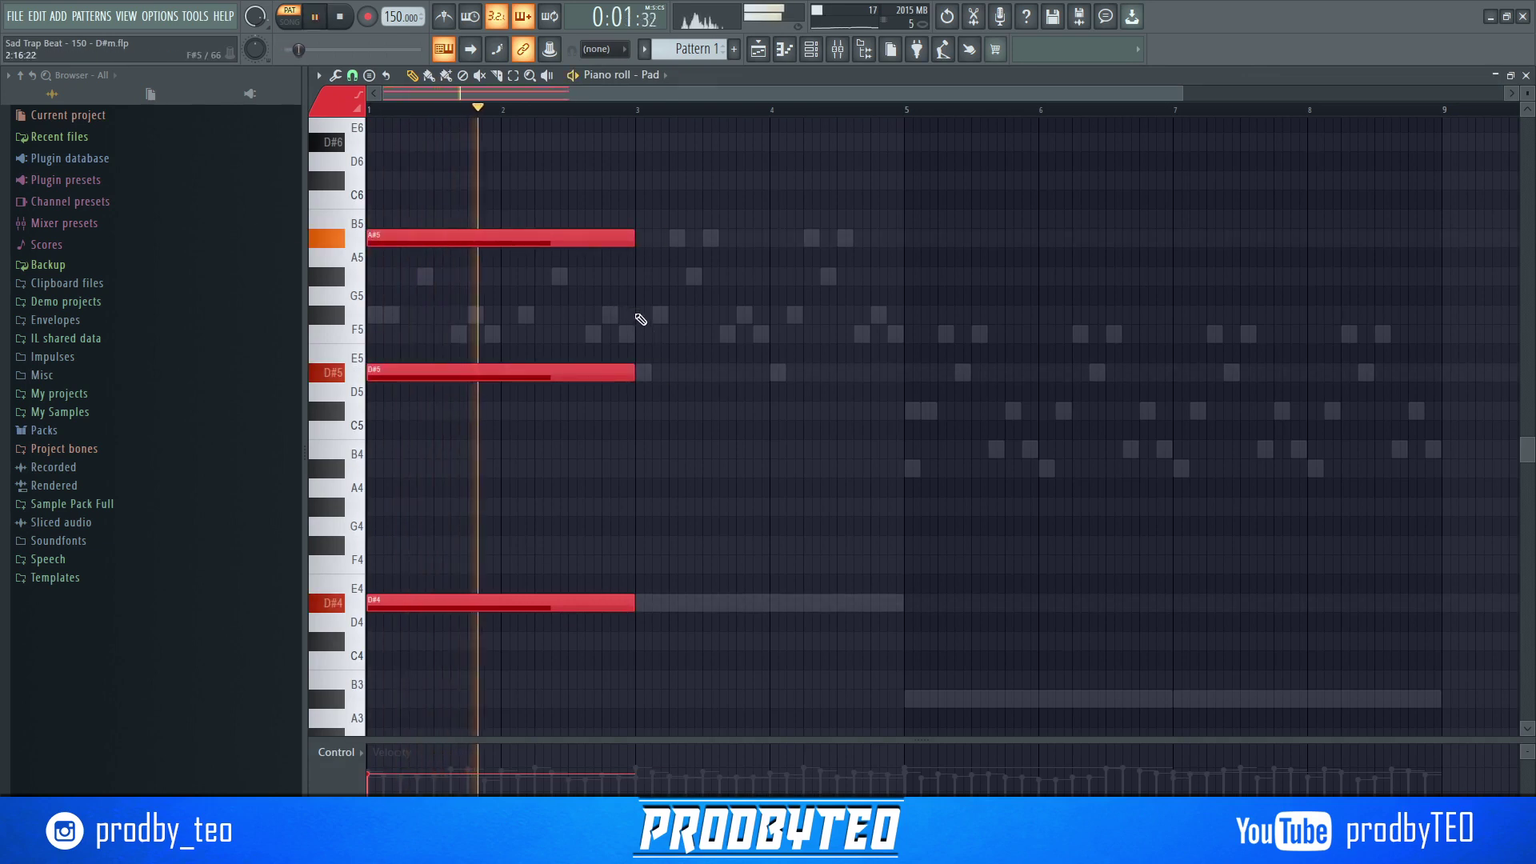
# - Duplicate the pad chord into bars 3 and 4, lower the copy's top note to G#5, and play it back
pyautogui.hotkey('ctrl', 'b')
pyautogui.moveTo(679, 259); pyautogui.dragTo(681, 294)
pyautogui.press('space')
pyautogui.rightClick(687, 295)
pyautogui.press('space')
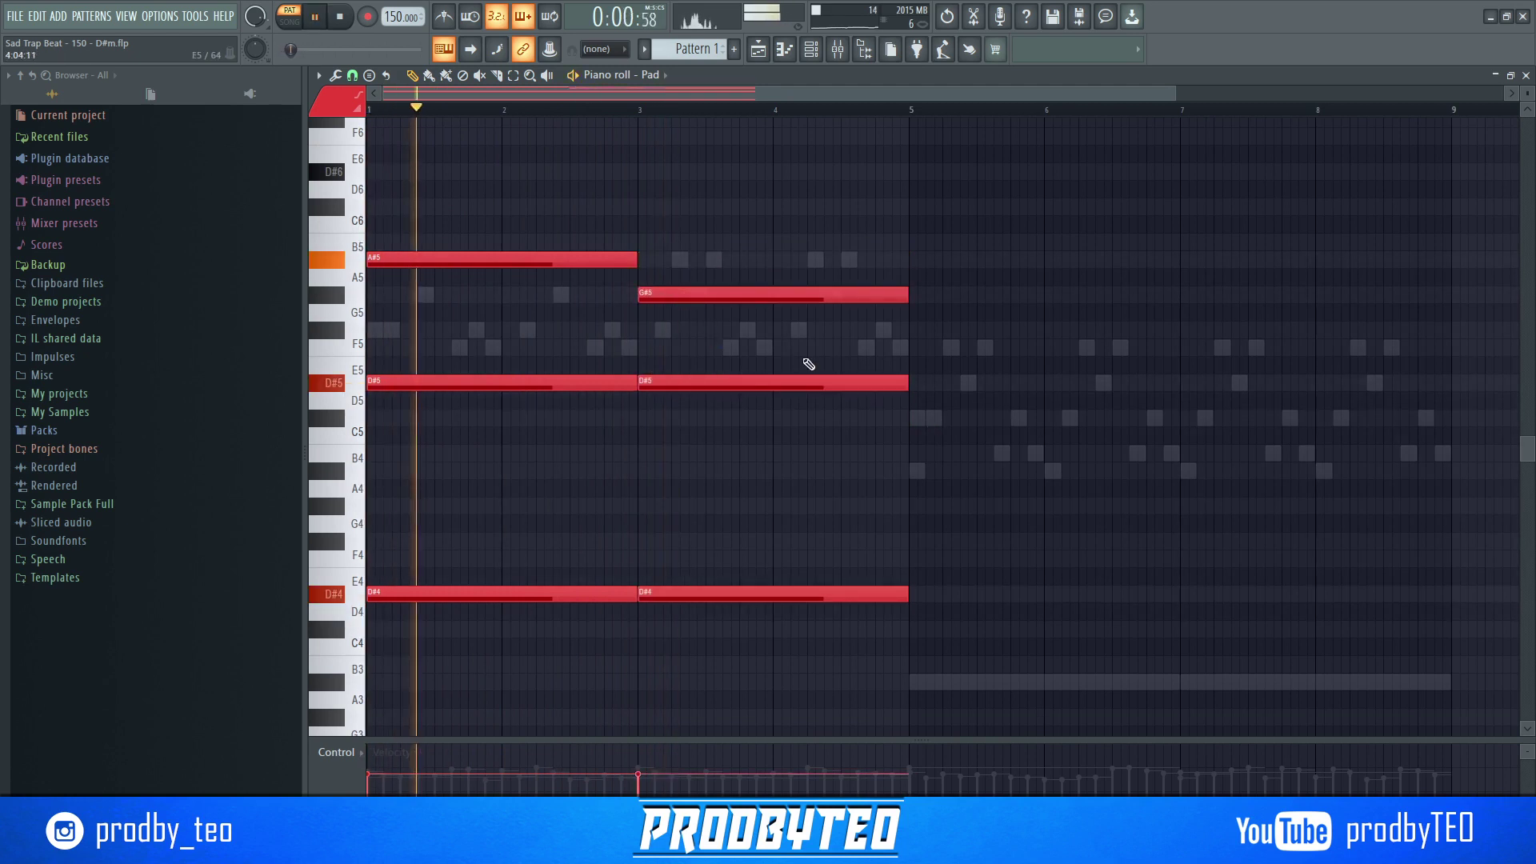
# - Duplicate the four-bar pad chords into bars 5 to 8 and transpose the copy down five semitones, so its lowest notes sit on A#3
pyautogui.hotkey('ctrl', 'b')
pyautogui.moveTo(931, 594); pyautogui.dragTo(928, 684)
pyautogui.rightClick(946, 621)
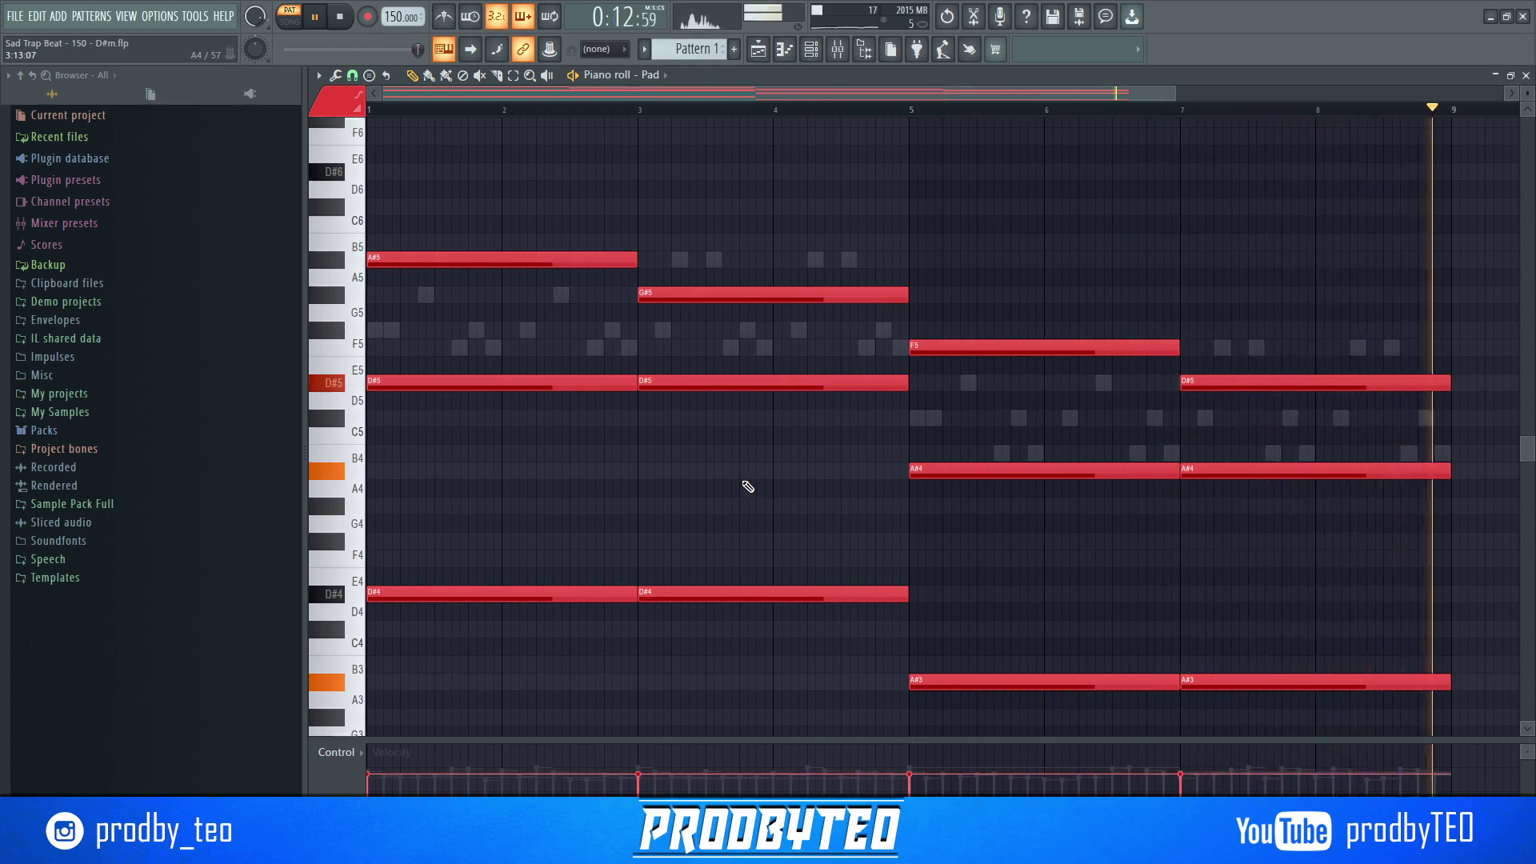
pyautogui.click(1525, 75)
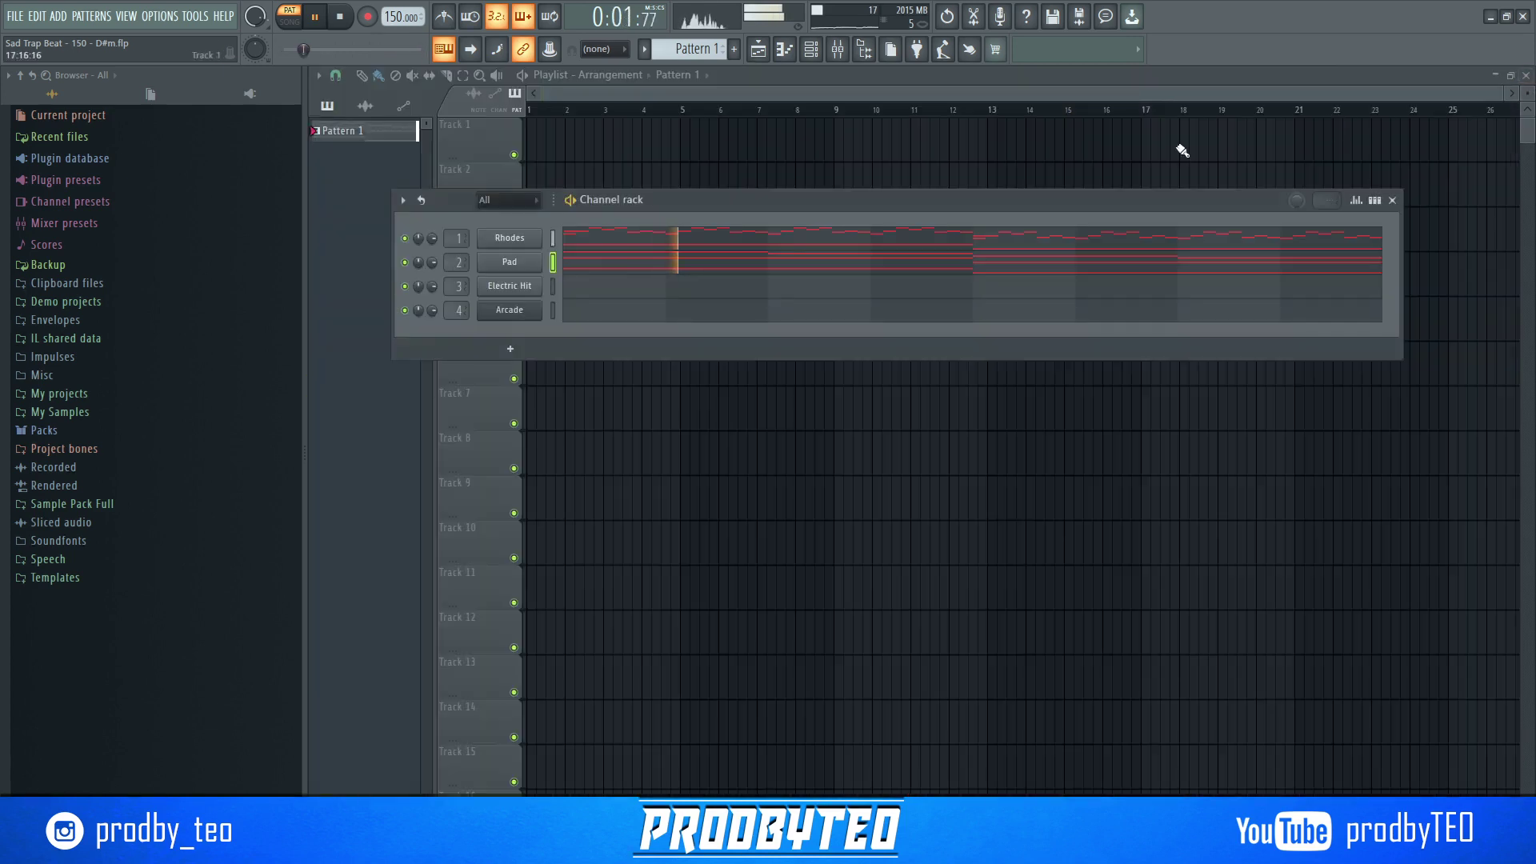
# - Add Fruity Parametric EQ 2 to the first effect slot of the Pad mixer track
pyautogui.click(853, 50)
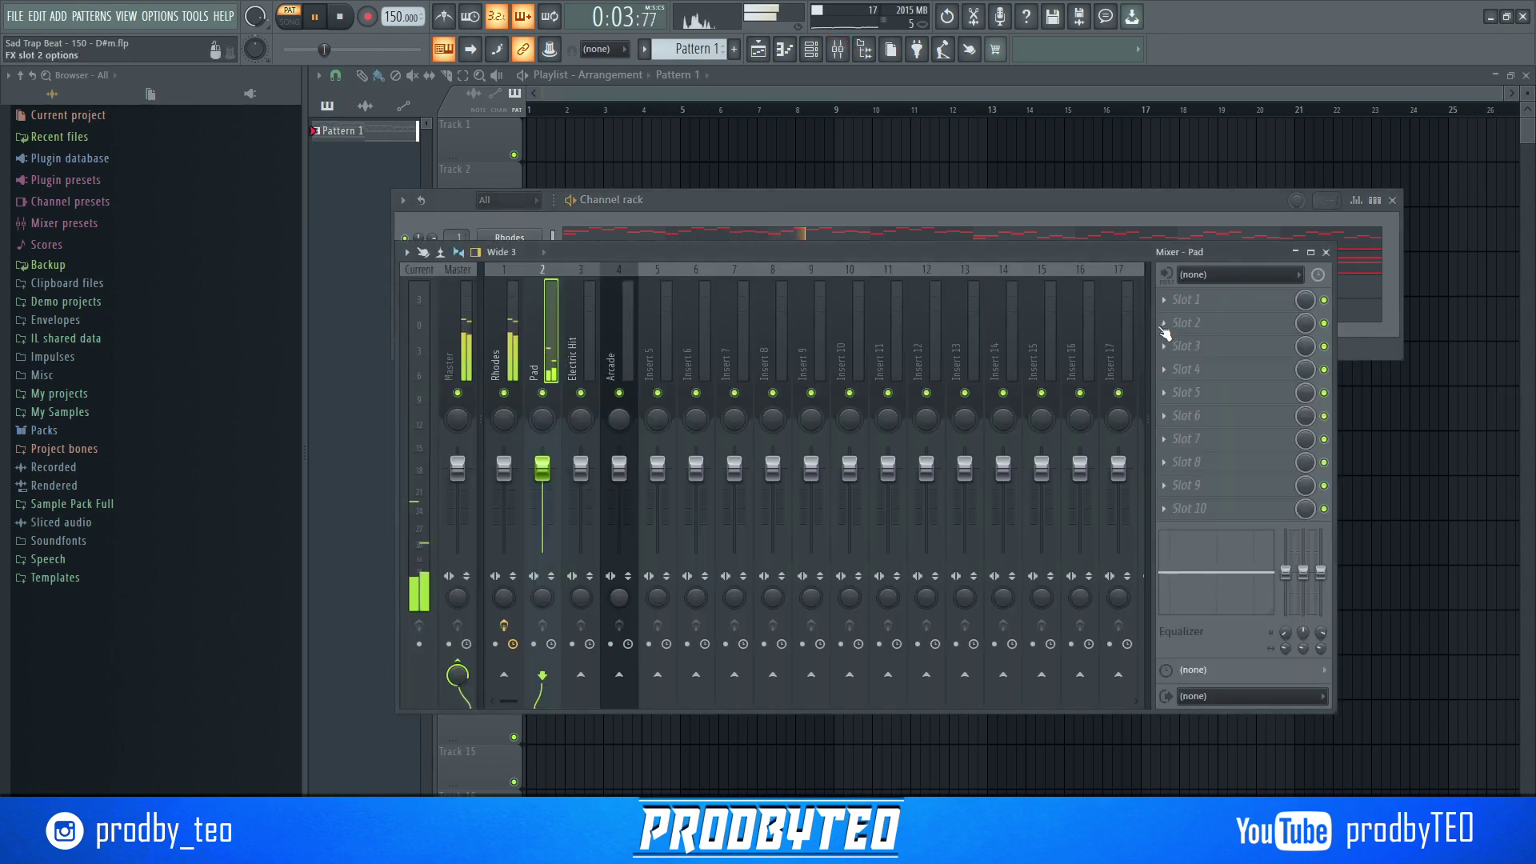
pyautogui.click(1164, 301)
pyautogui.moveTo(1182, 319)
pyautogui.click(972, 313)
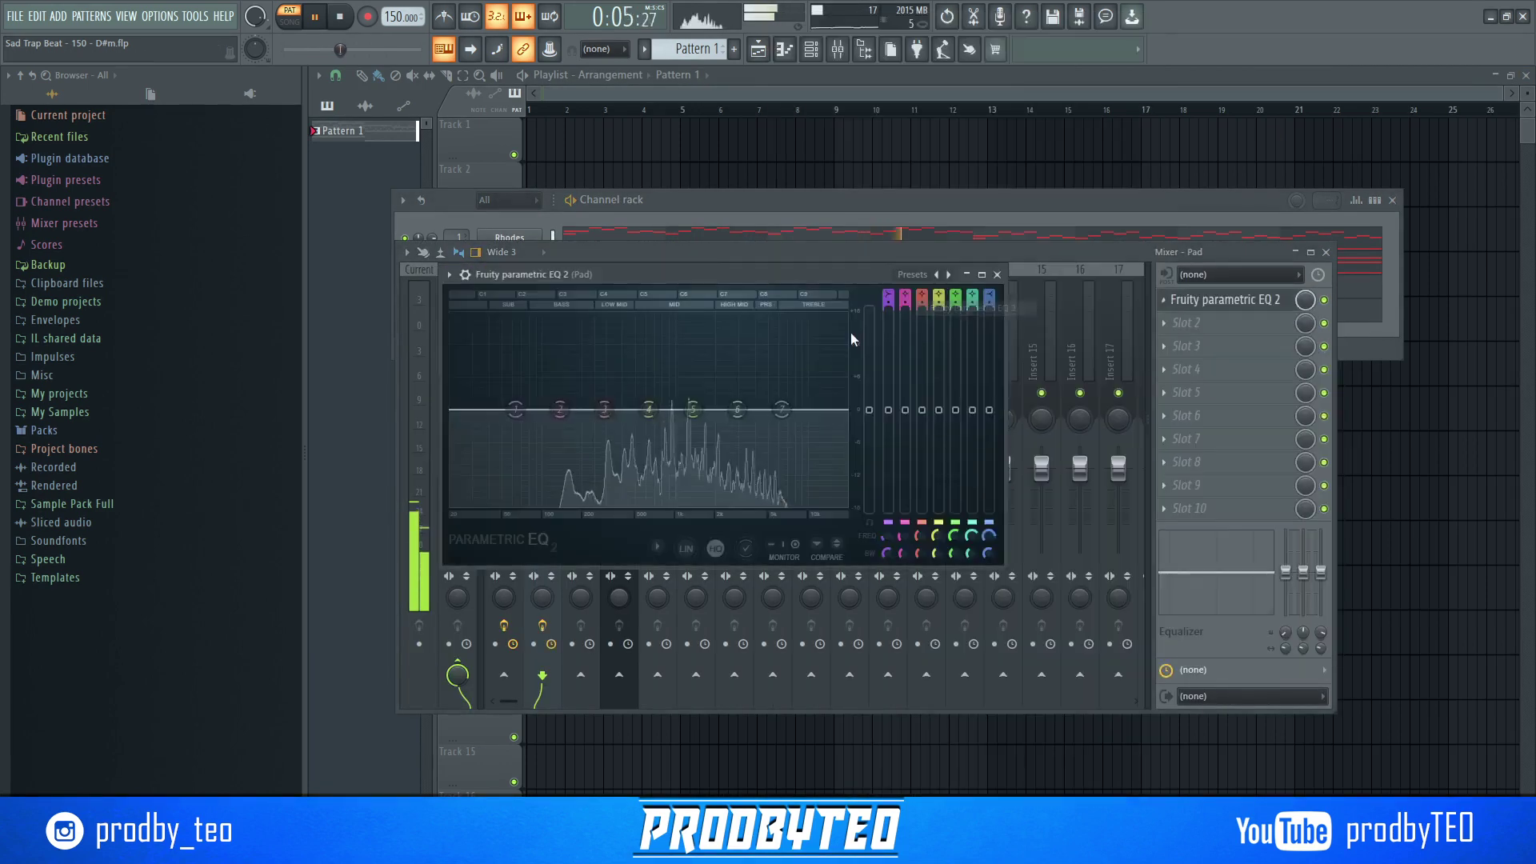
# - Load the 20Hz + 18kHz cut preset in the Pad EQ, raise the high-pass to about 140 Hz and lower the low-pass cutoff
pyautogui.click(920, 274)
pyautogui.click(992, 328)
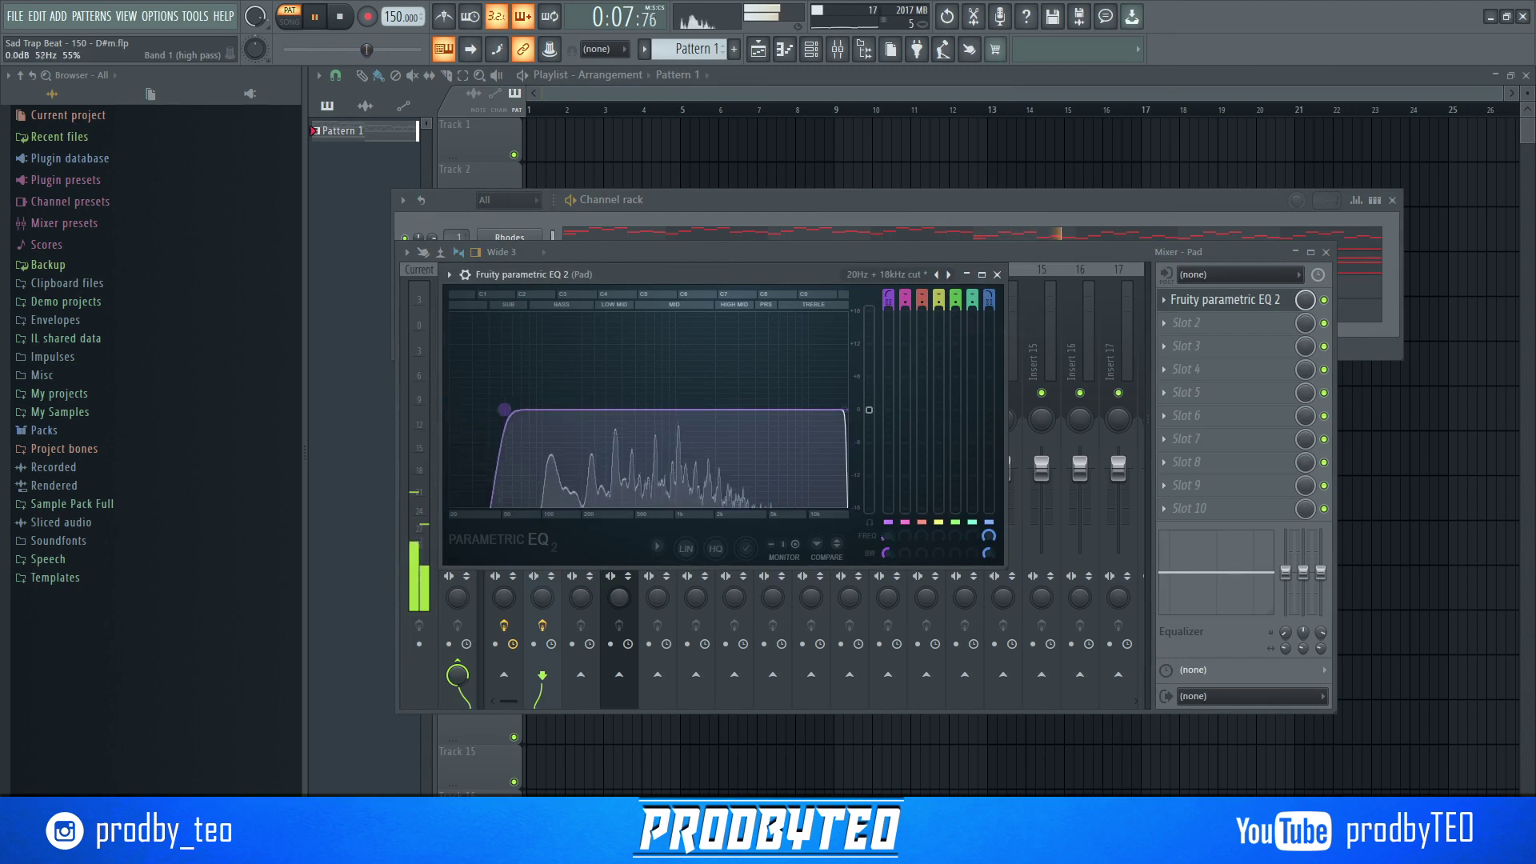
pyautogui.moveTo(504, 409); pyautogui.dragTo(550, 409)
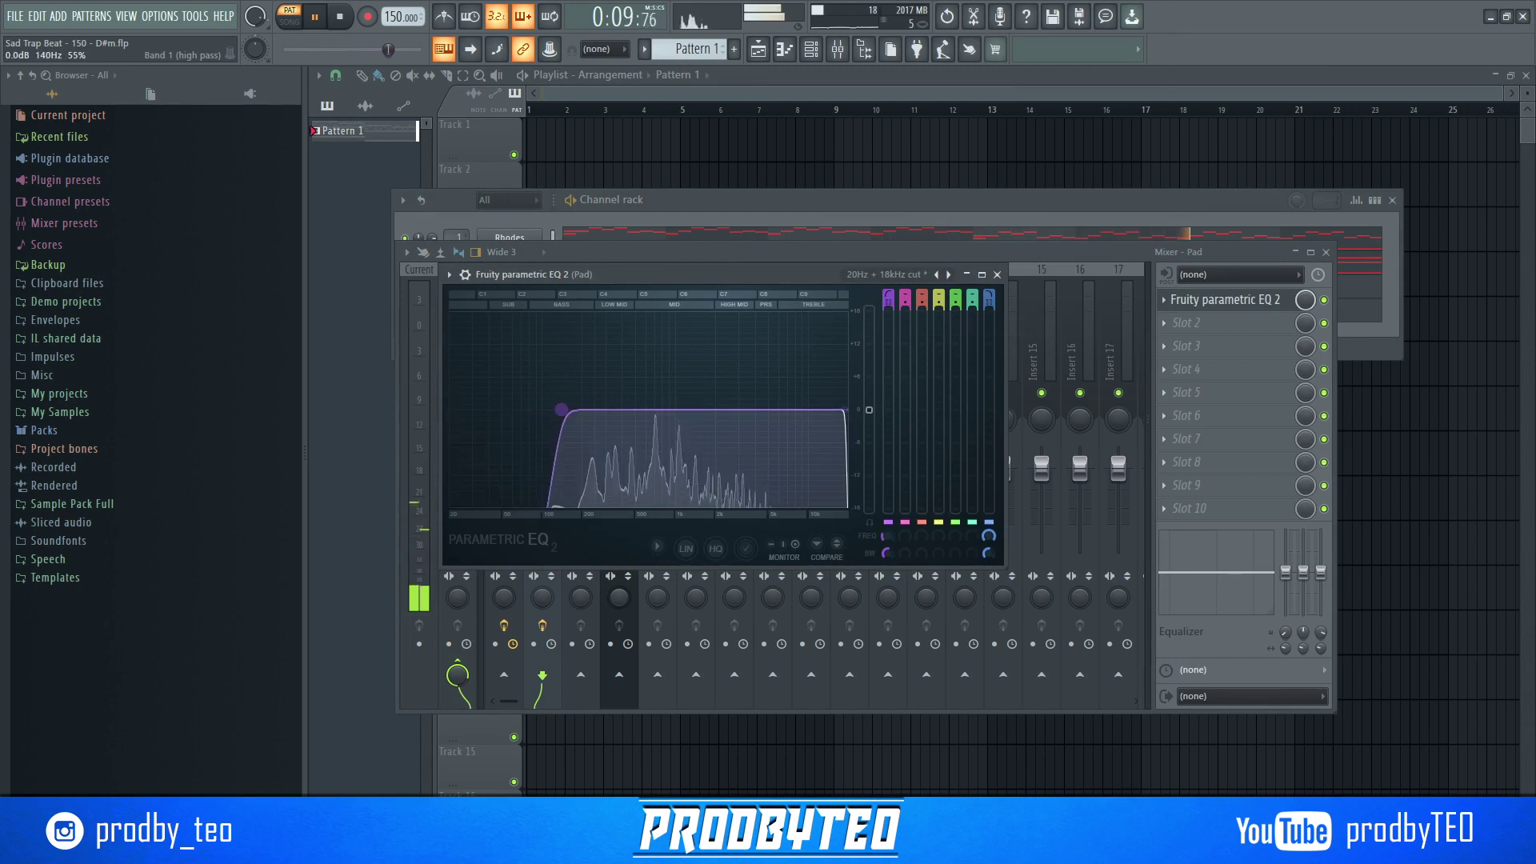
pyautogui.moveTo(847, 410); pyautogui.dragTo(756, 409)
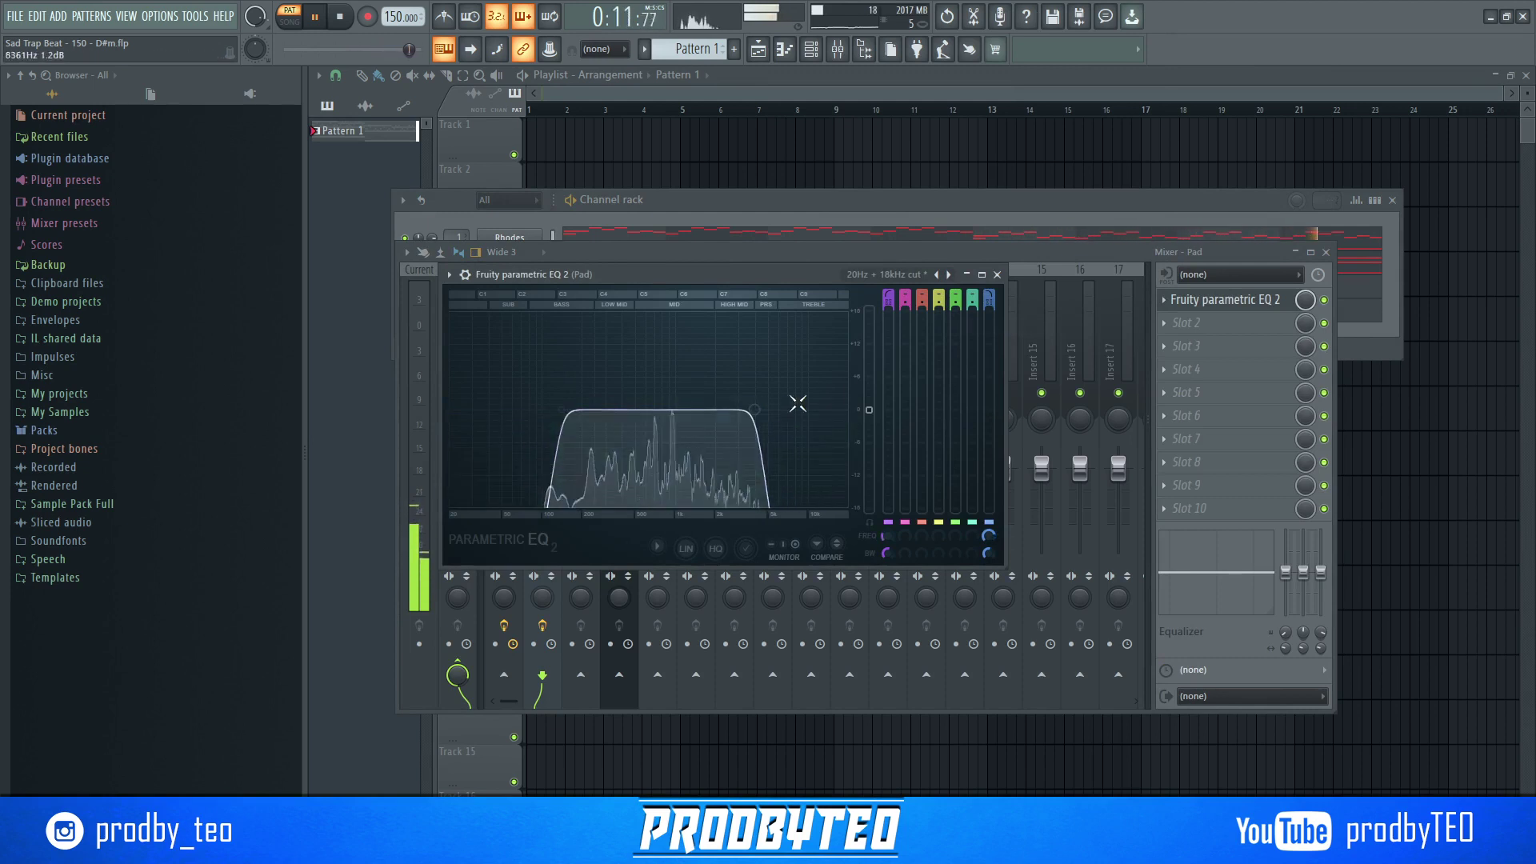
pyautogui.click(997, 276)
# - Add ValhallaVintageVerb to the Pad track's second effect slot, set its mix to 59.2%, and adjust the decay and low cut
pyautogui.click(1164, 324)
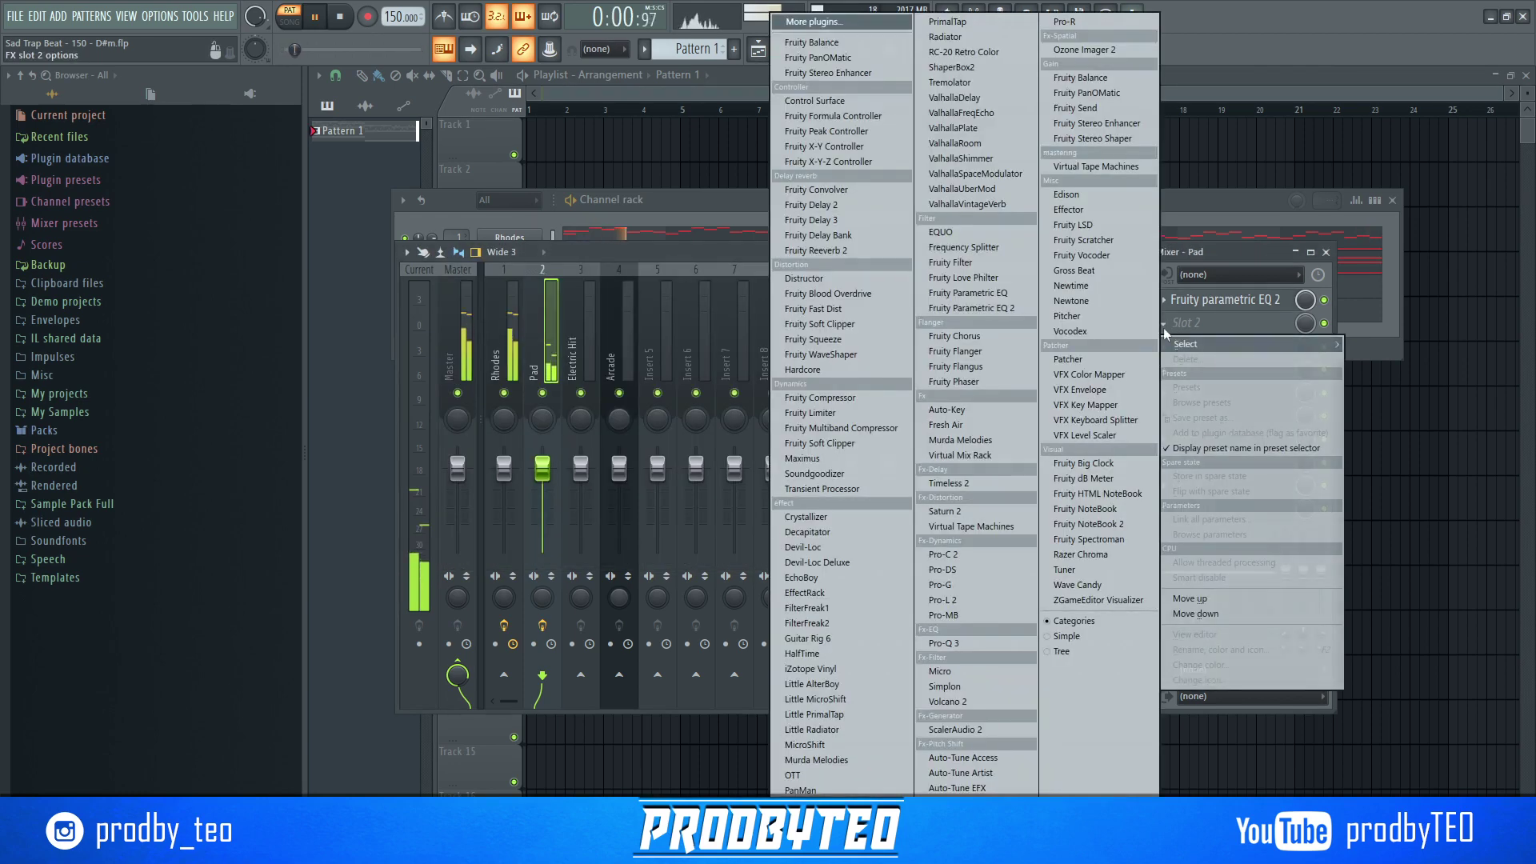
pyautogui.click(967, 204)
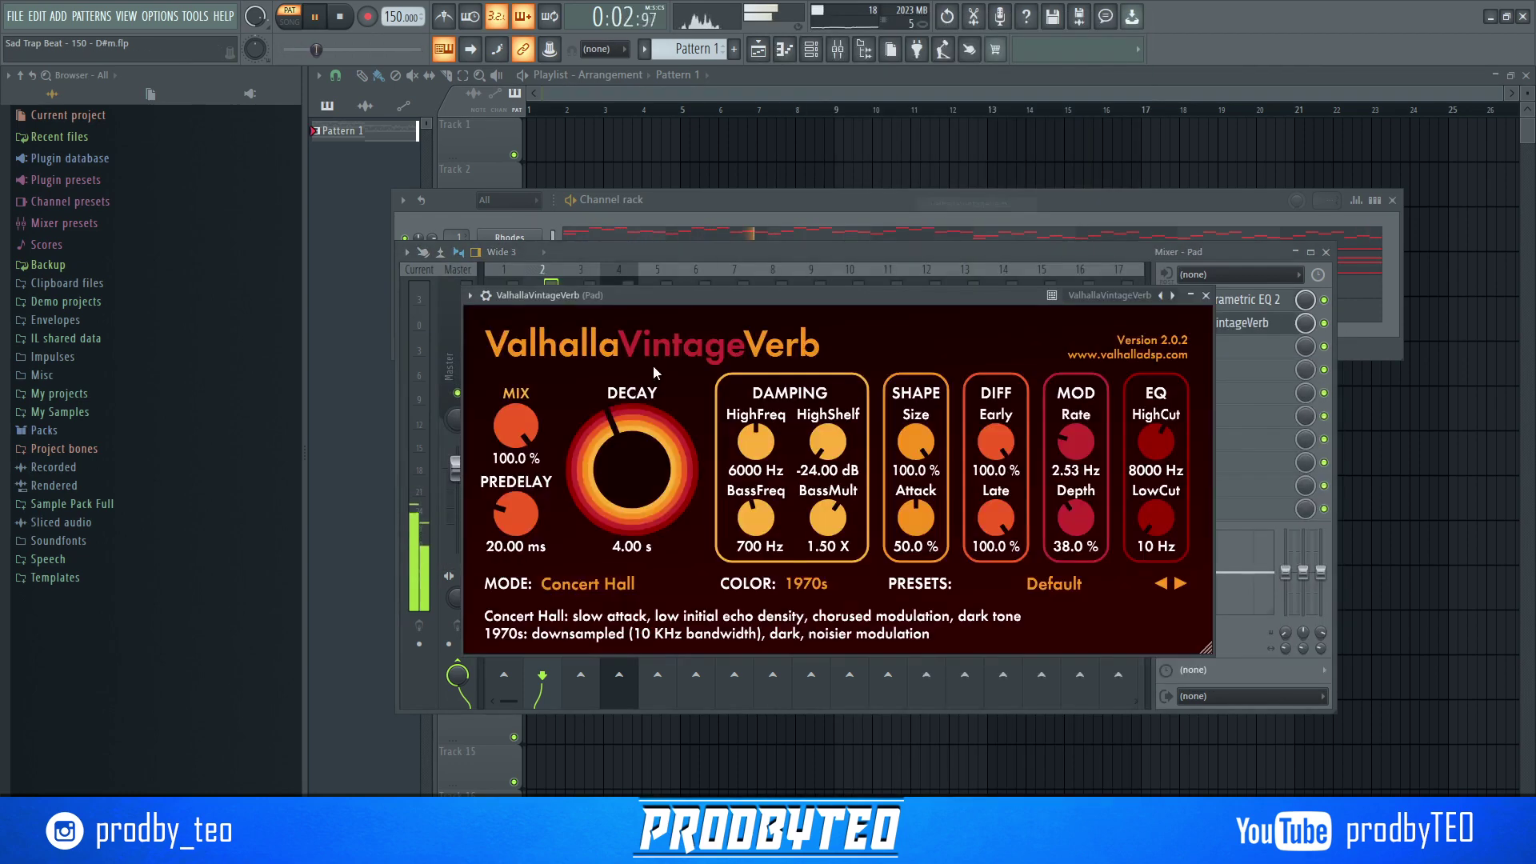
pyautogui.moveTo(516, 428); pyautogui.dragTo(513, 460)
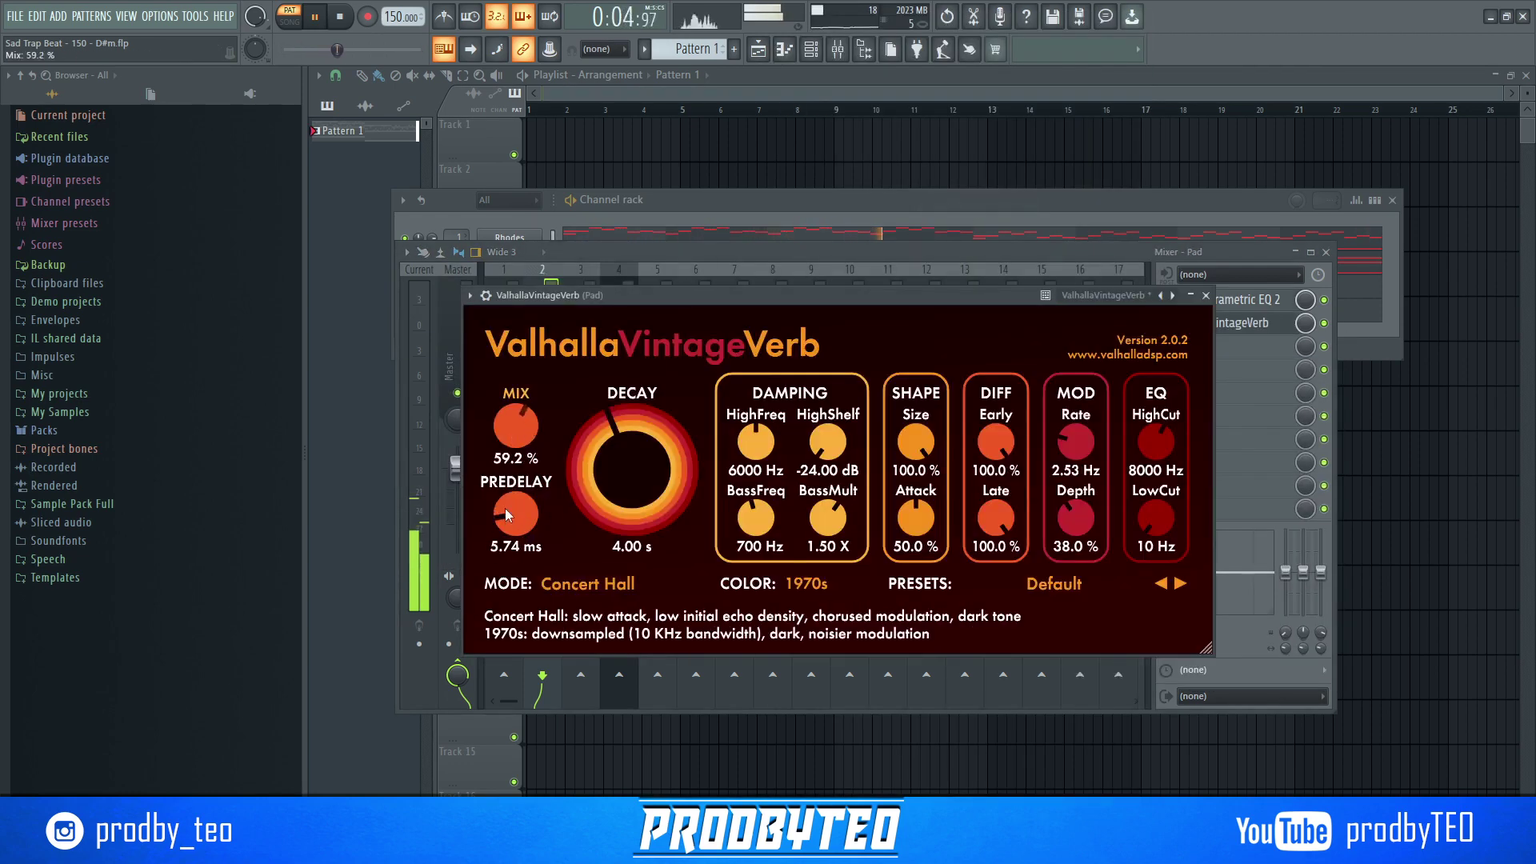
pyautogui.moveTo(632, 471); pyautogui.dragTo(631, 452)
pyautogui.moveTo(1156, 518); pyautogui.dragTo(1162, 493)
pyautogui.click(1204, 297)
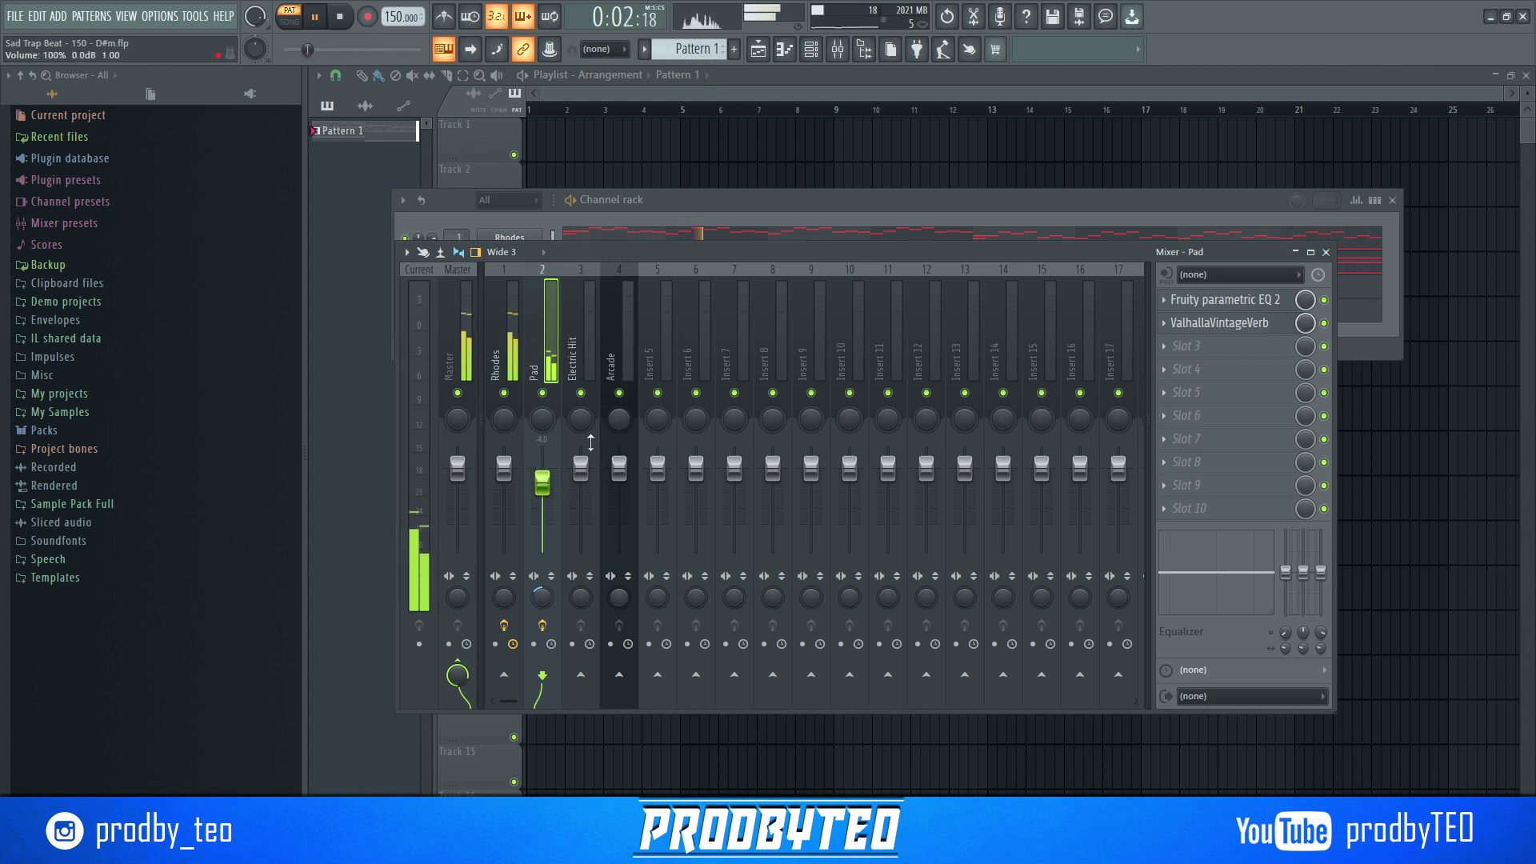
pyautogui.click(1326, 252)
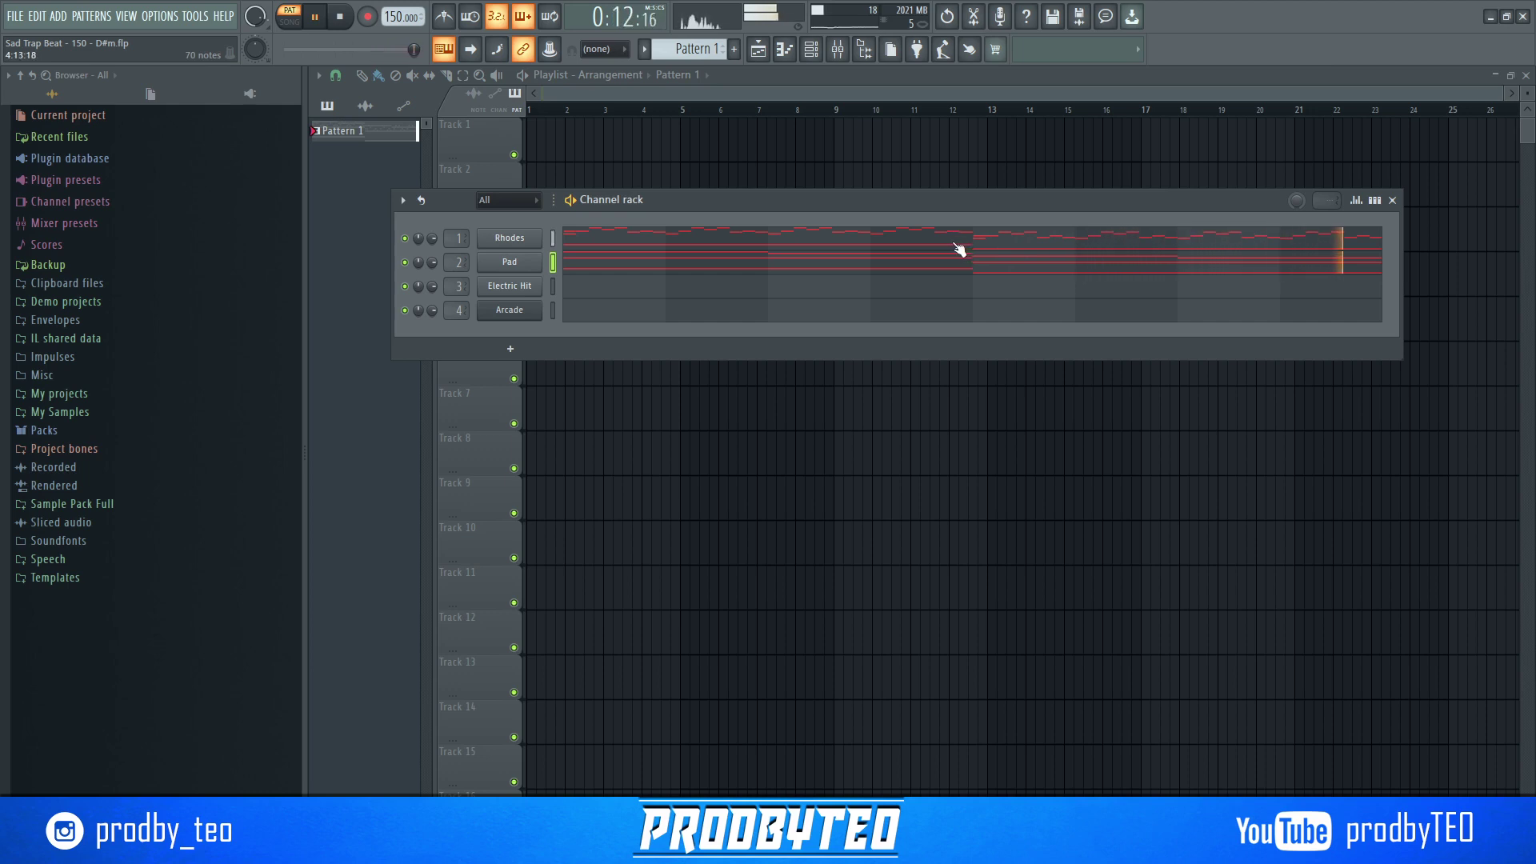
# - Inspect and audition the Electric Hit channel's sample in its sampler settings
pyautogui.click(512, 285)
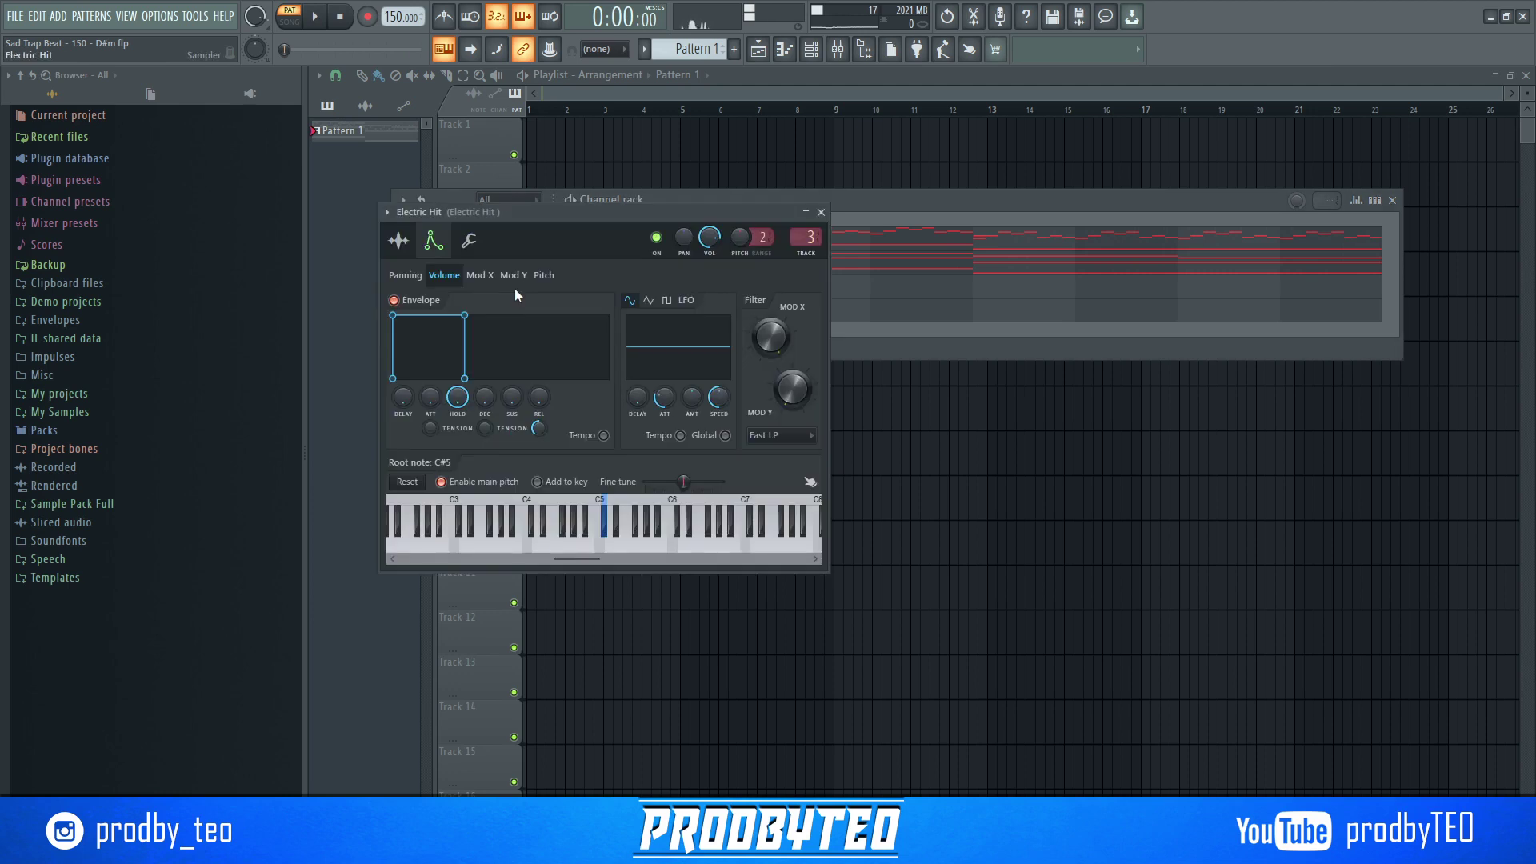
pyautogui.click(398, 239)
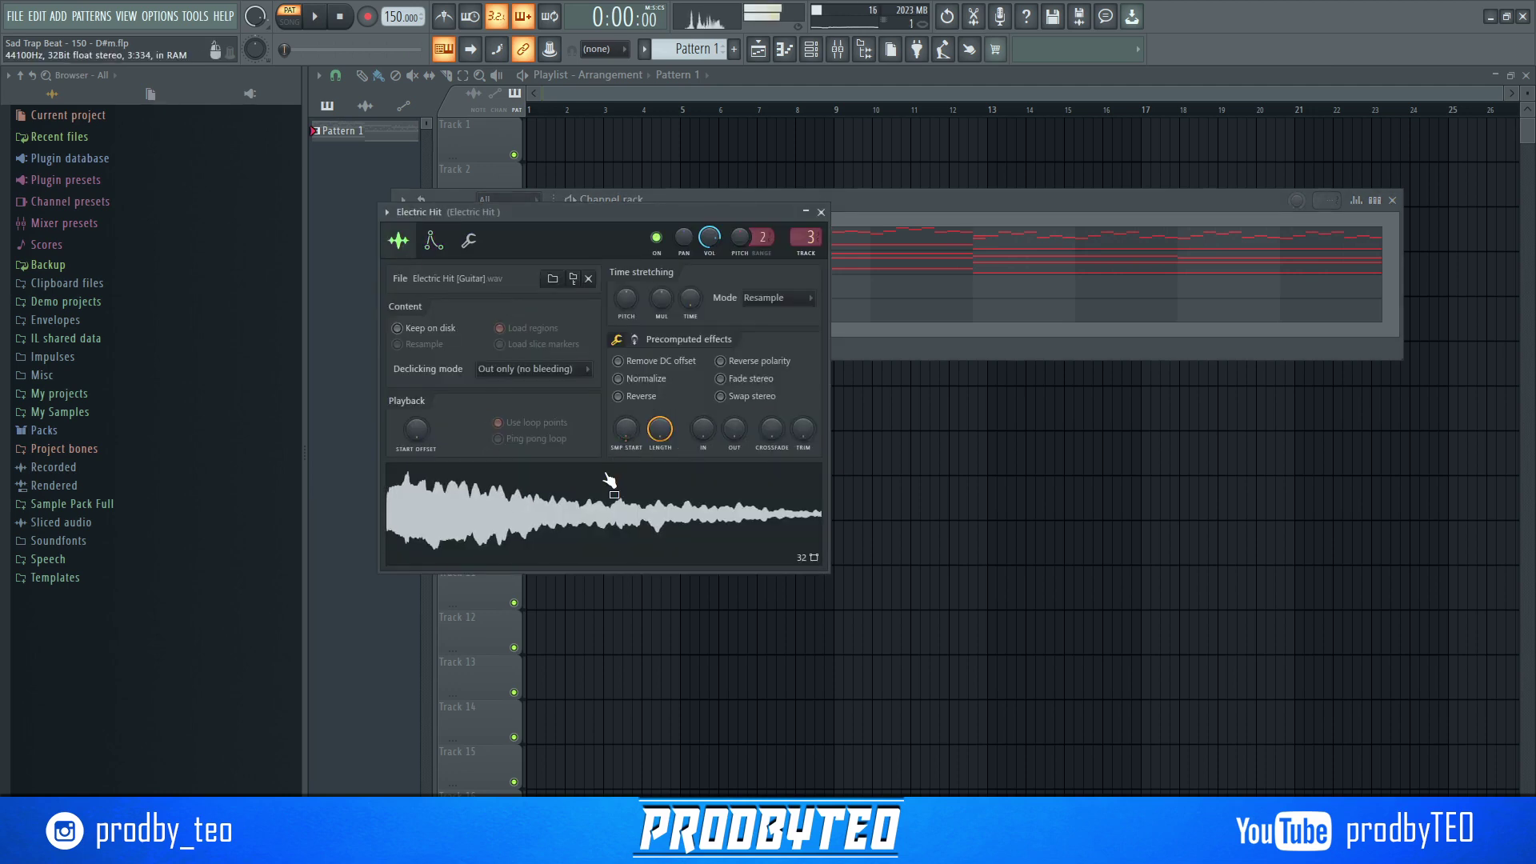
pyautogui.click(822, 212)
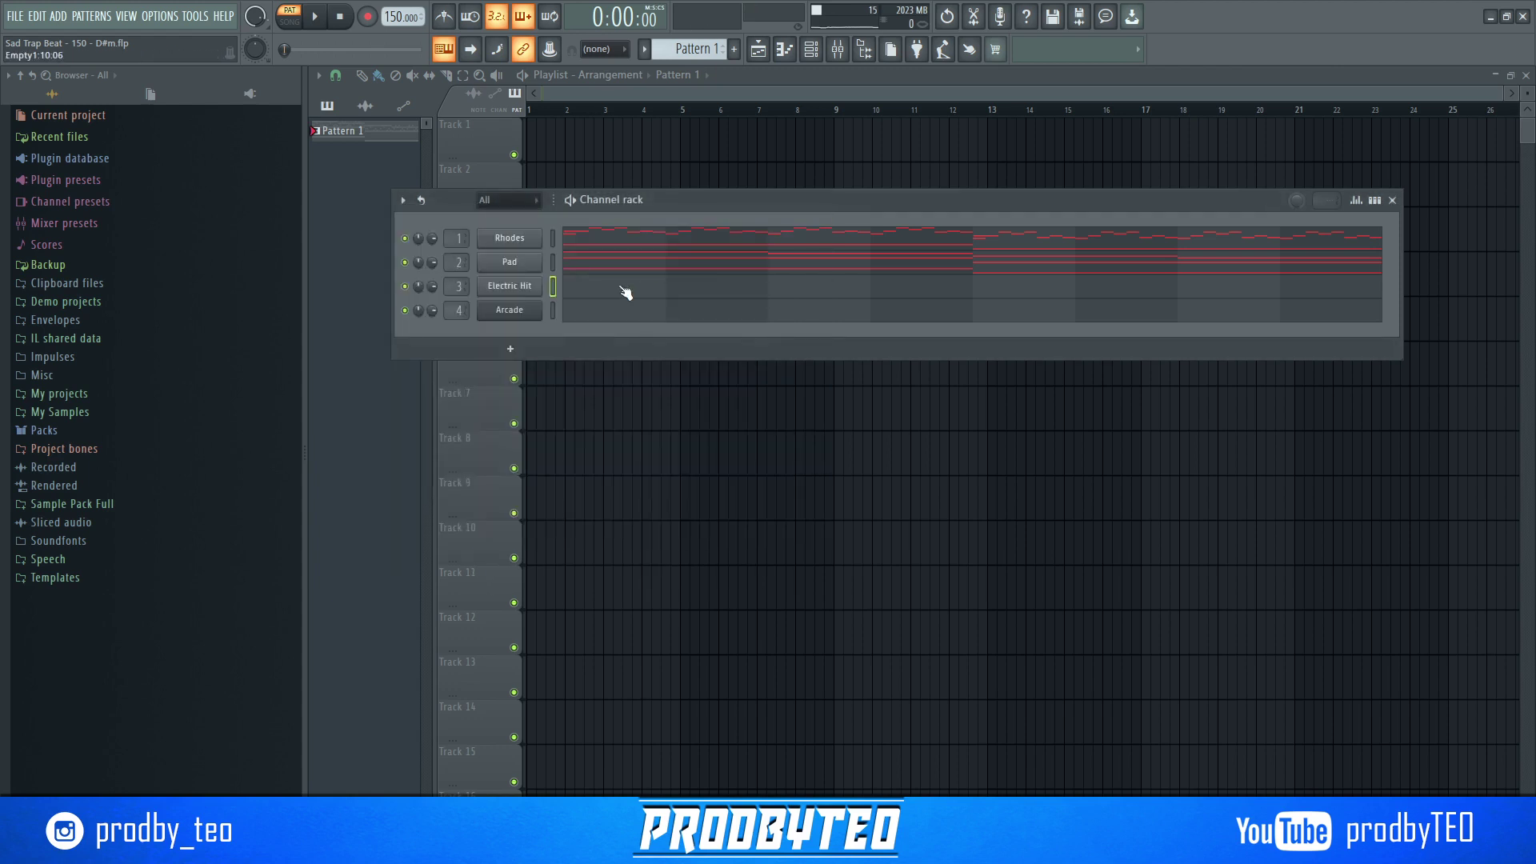
# - Draw consecutive two-bar notes D#5, G#5, A#4 and C#5 in the Electric Hit piano roll during playback
pyautogui.click(627, 292)
pyautogui.press('space')
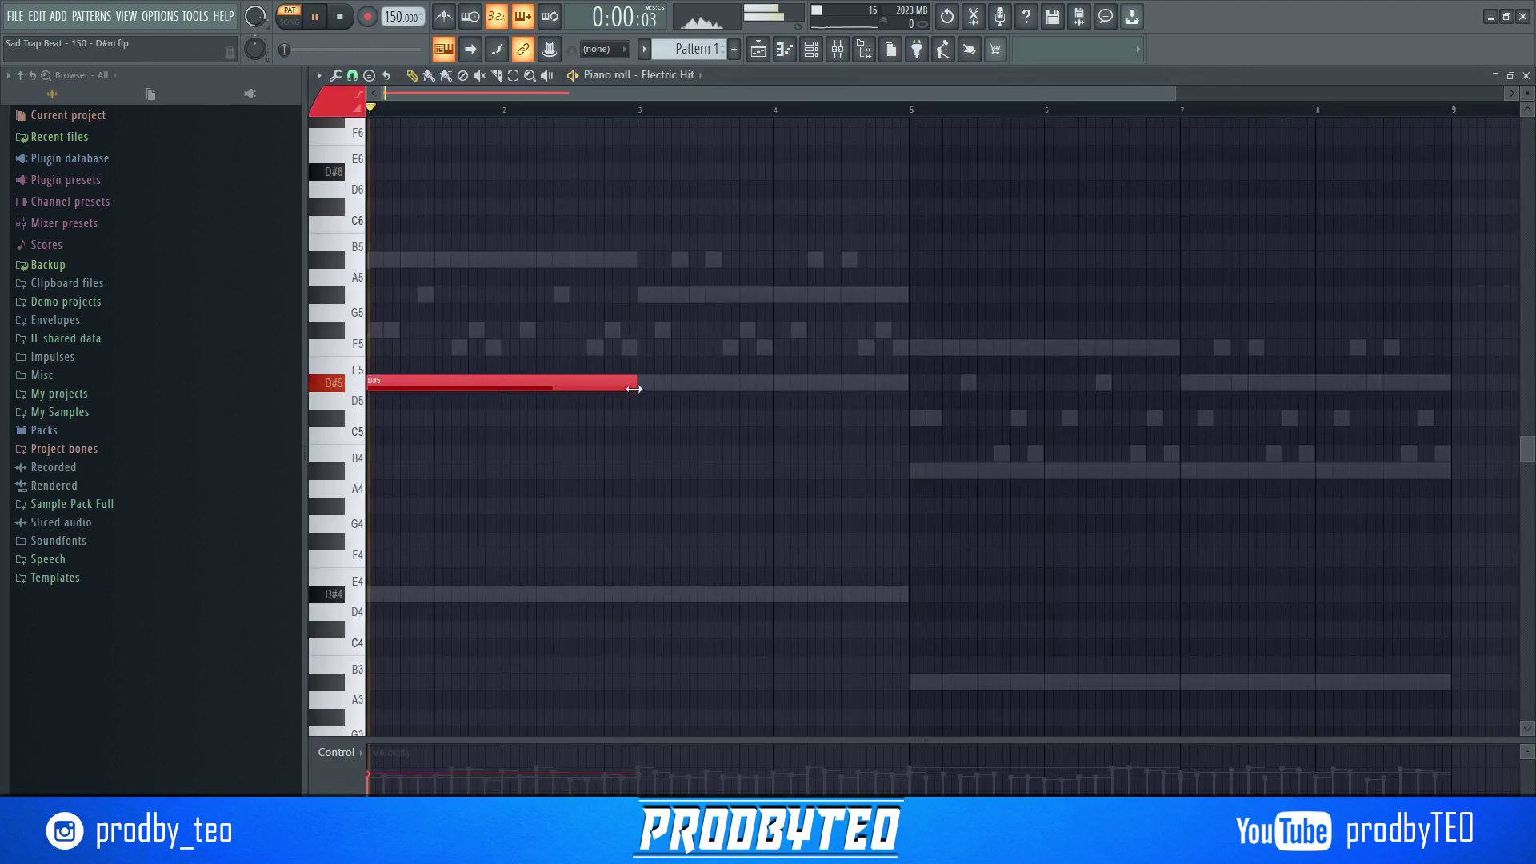
pyautogui.click(638, 295)
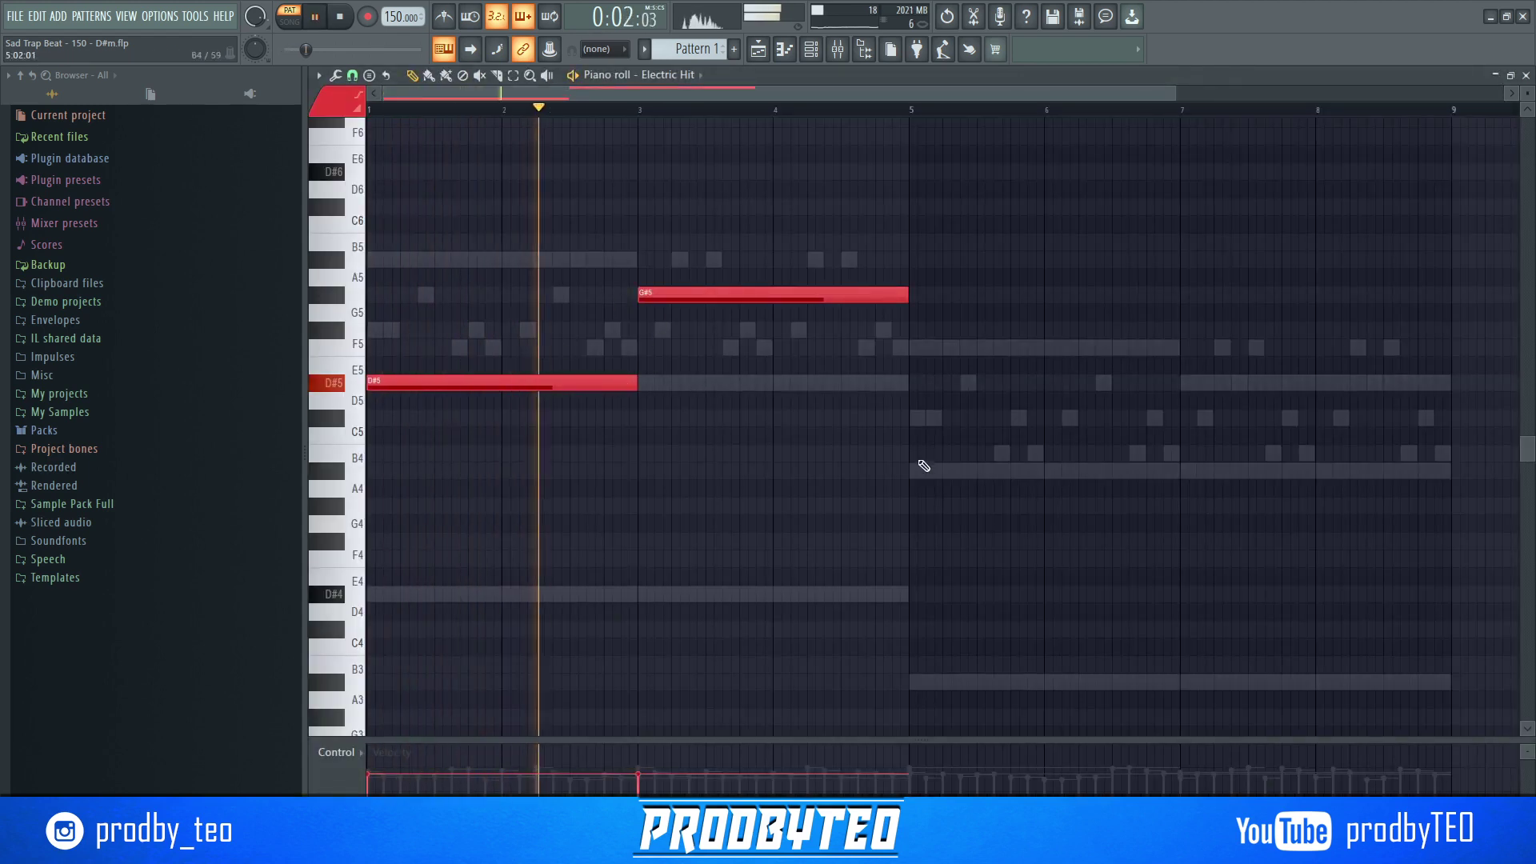
pyautogui.click(914, 469)
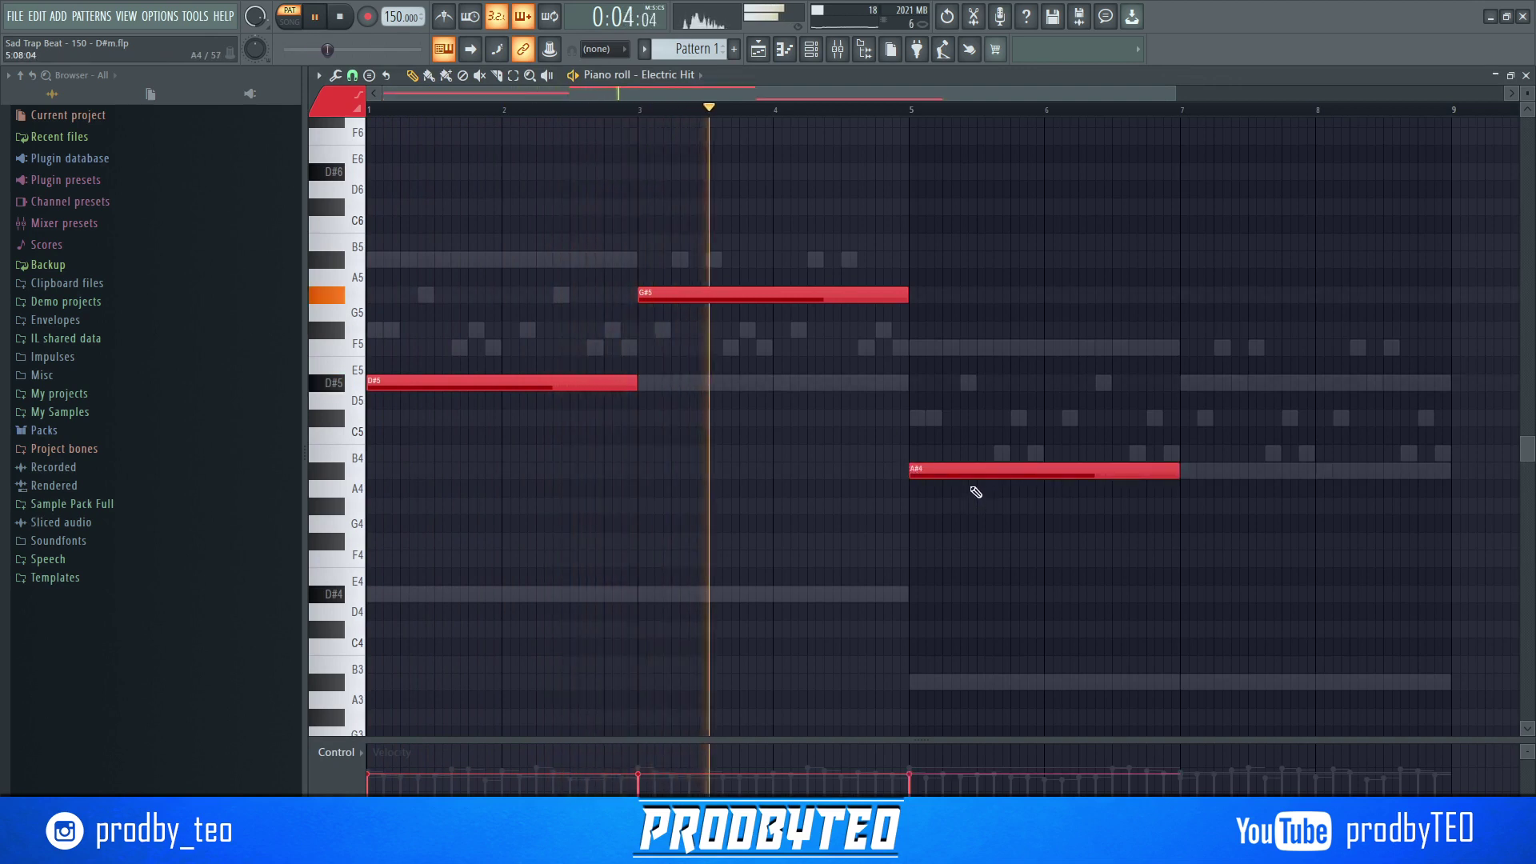
pyautogui.click(1184, 418)
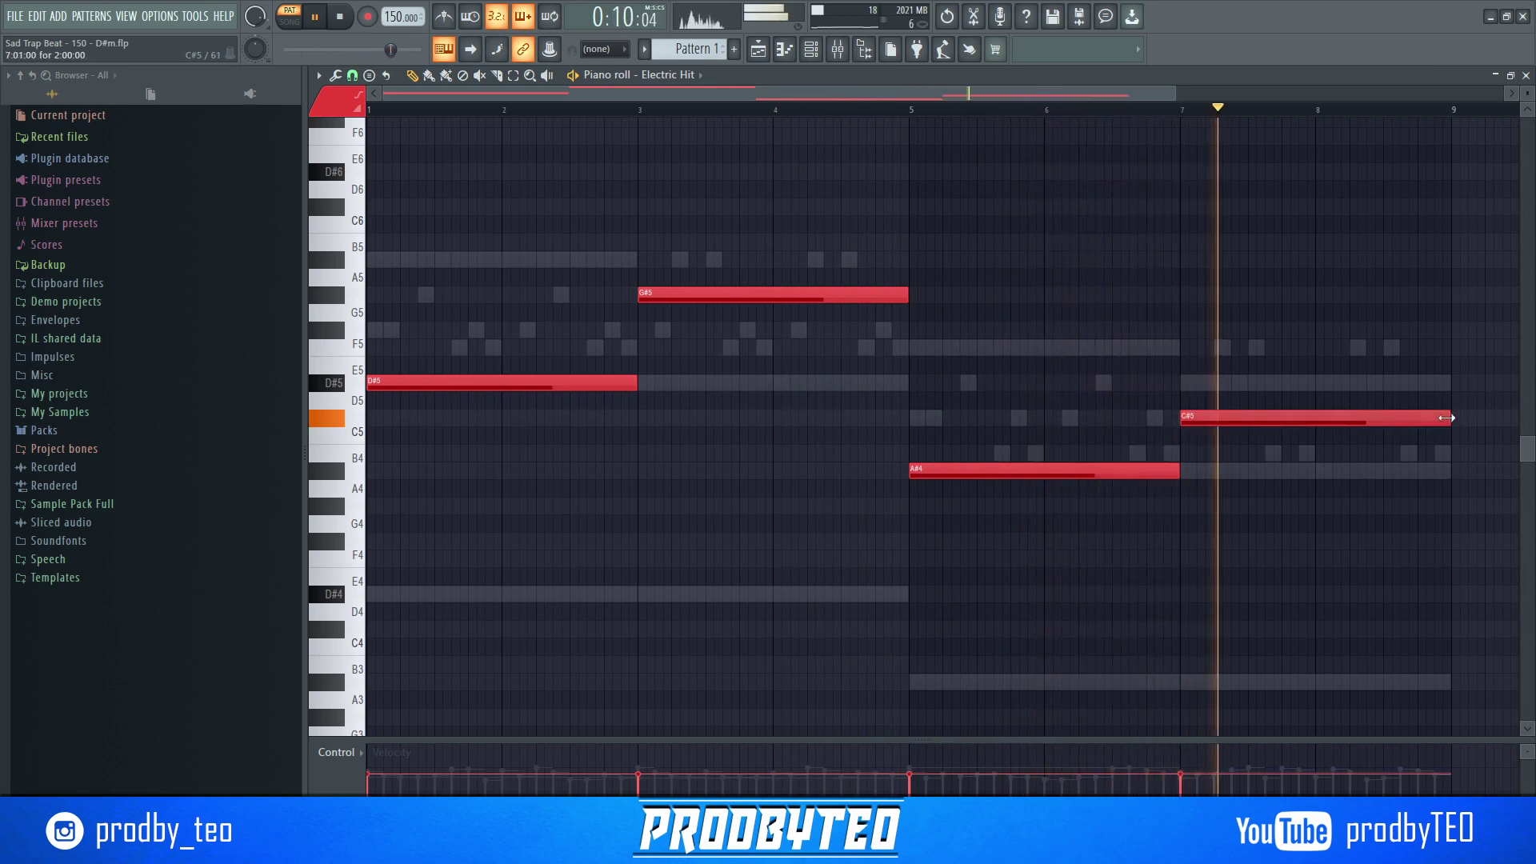
# - Shorten the C#5 note to one bar and fill bar 8 with half-bar B4 and A#4 notes
pyautogui.moveTo(1447, 417); pyautogui.dragTo(1317, 417)
pyautogui.click(1327, 452)
pyautogui.moveTo(1448, 453); pyautogui.dragTo(1382, 453)
pyautogui.click(1387, 469)
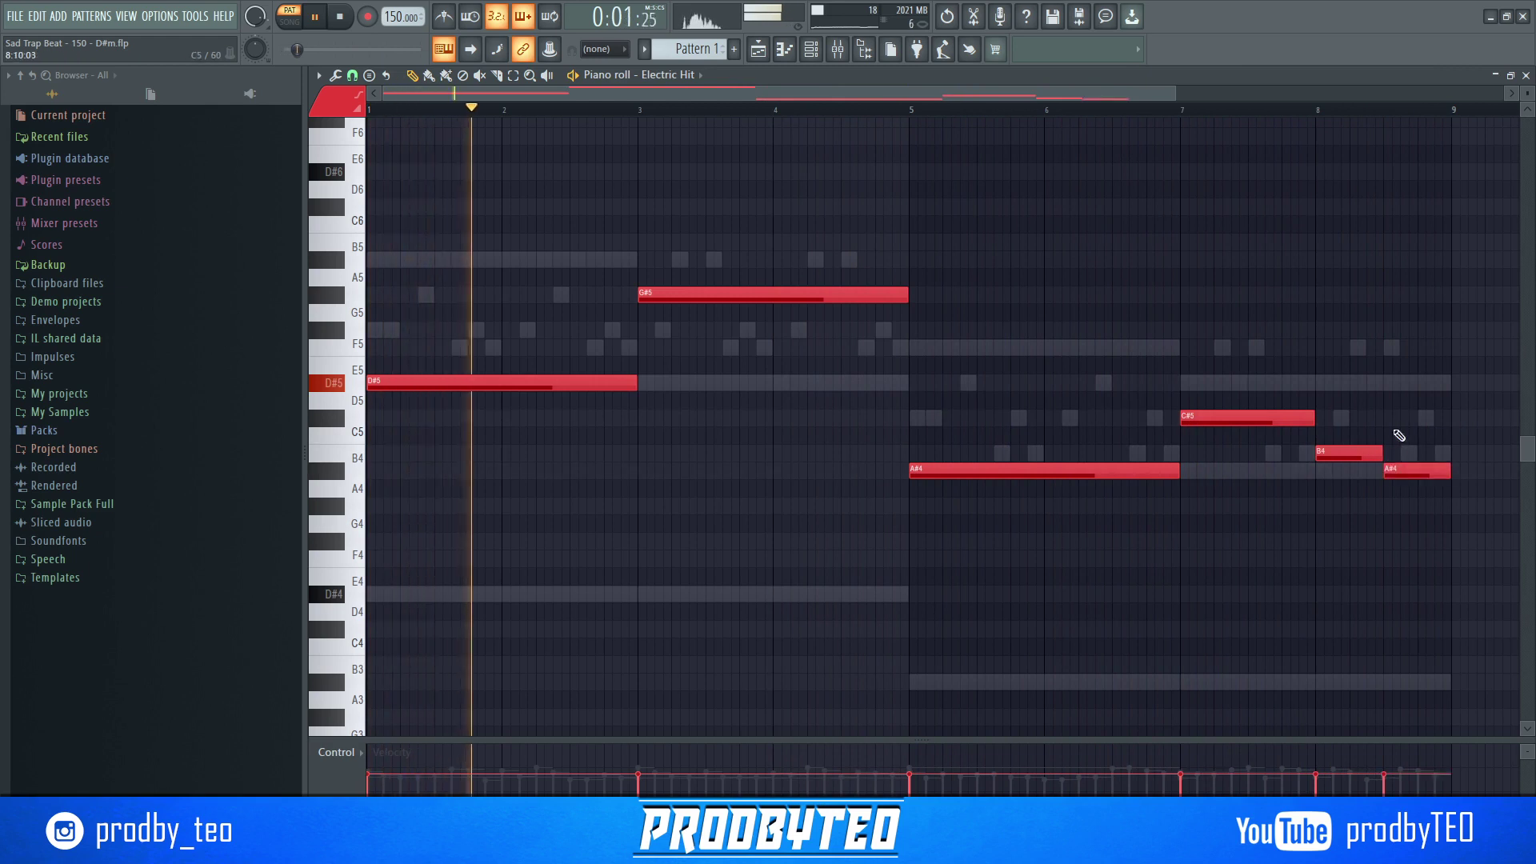
# - Stop playback and randomize the levels of all Electric Hit notes with the existing randomizer settings
pyautogui.press('space')
pyautogui.hotkey('ctrl', 'a')
pyautogui.hotkey('alt', 'r')
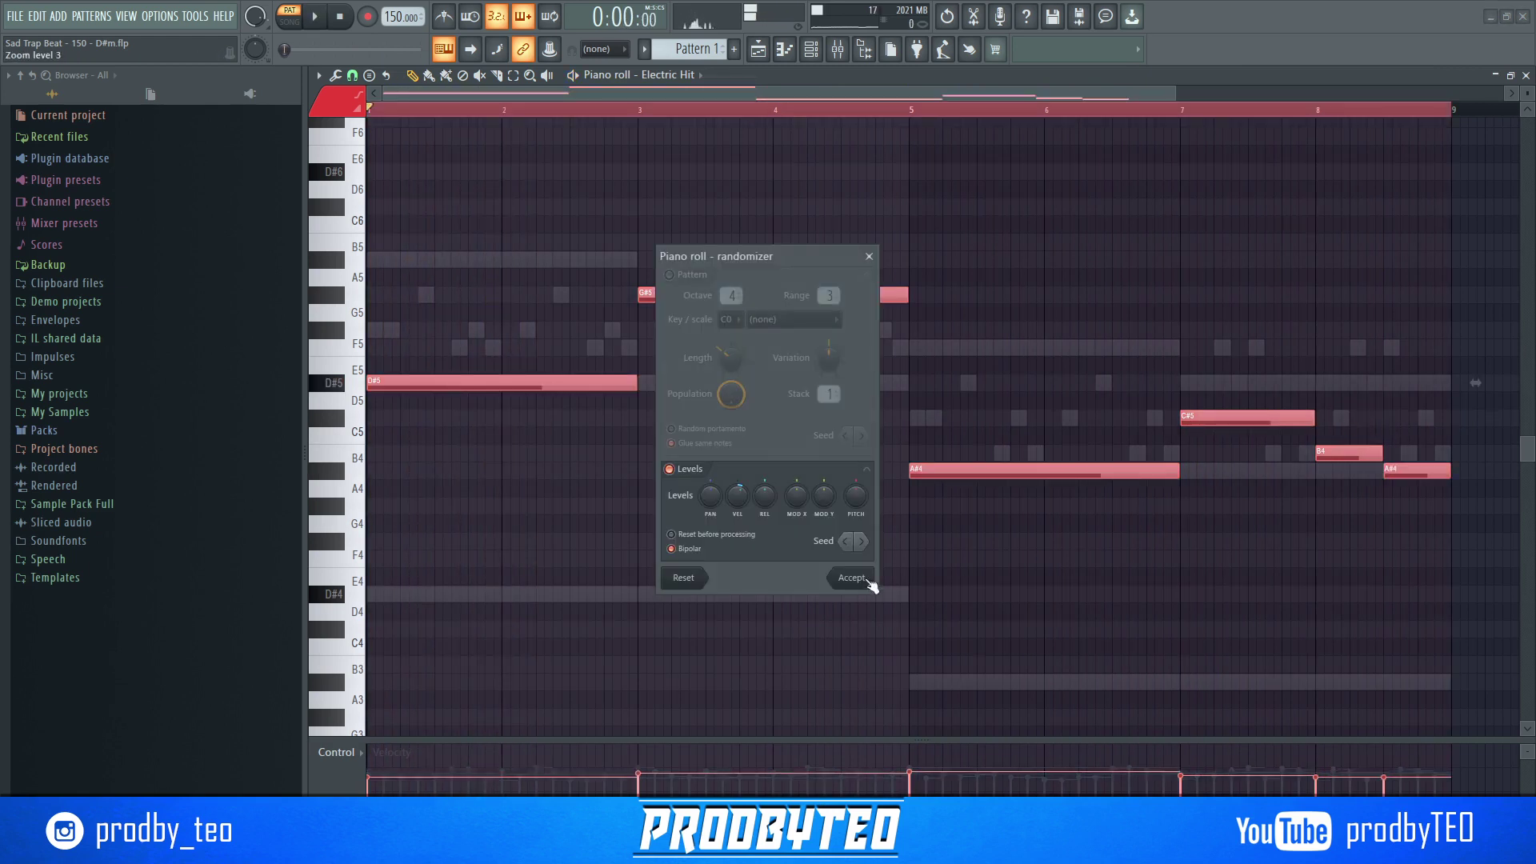
pyautogui.click(870, 583)
pyautogui.click(1527, 75)
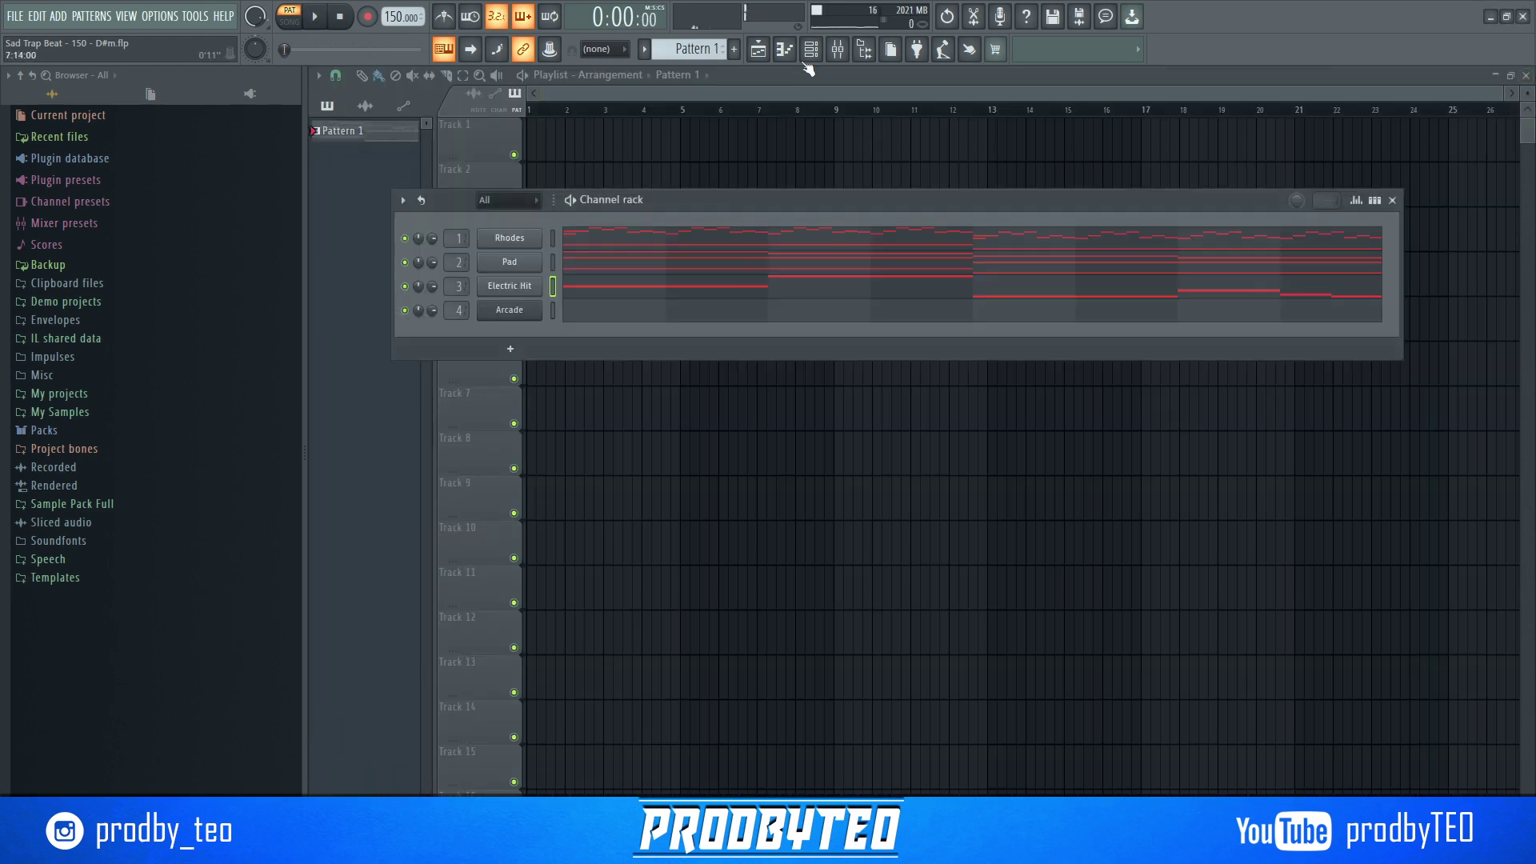
# - Solo the Electric Hit mixer track and add Fruity Parametric EQ 2 to its first effect slot
pyautogui.click(837, 49)
pyautogui.press('space')
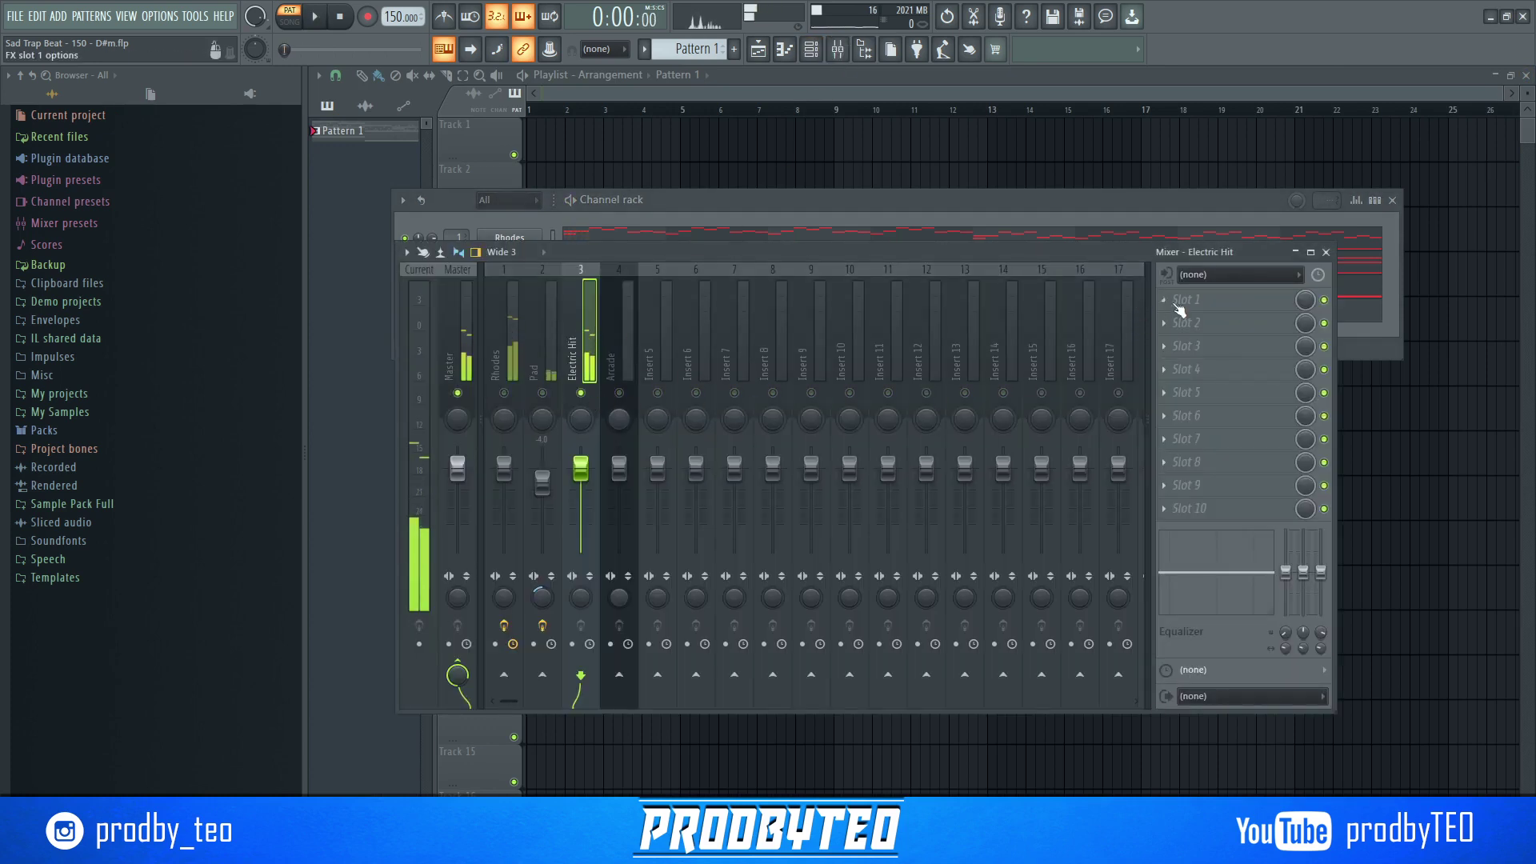
pyautogui.click(1178, 308)
pyautogui.click(995, 309)
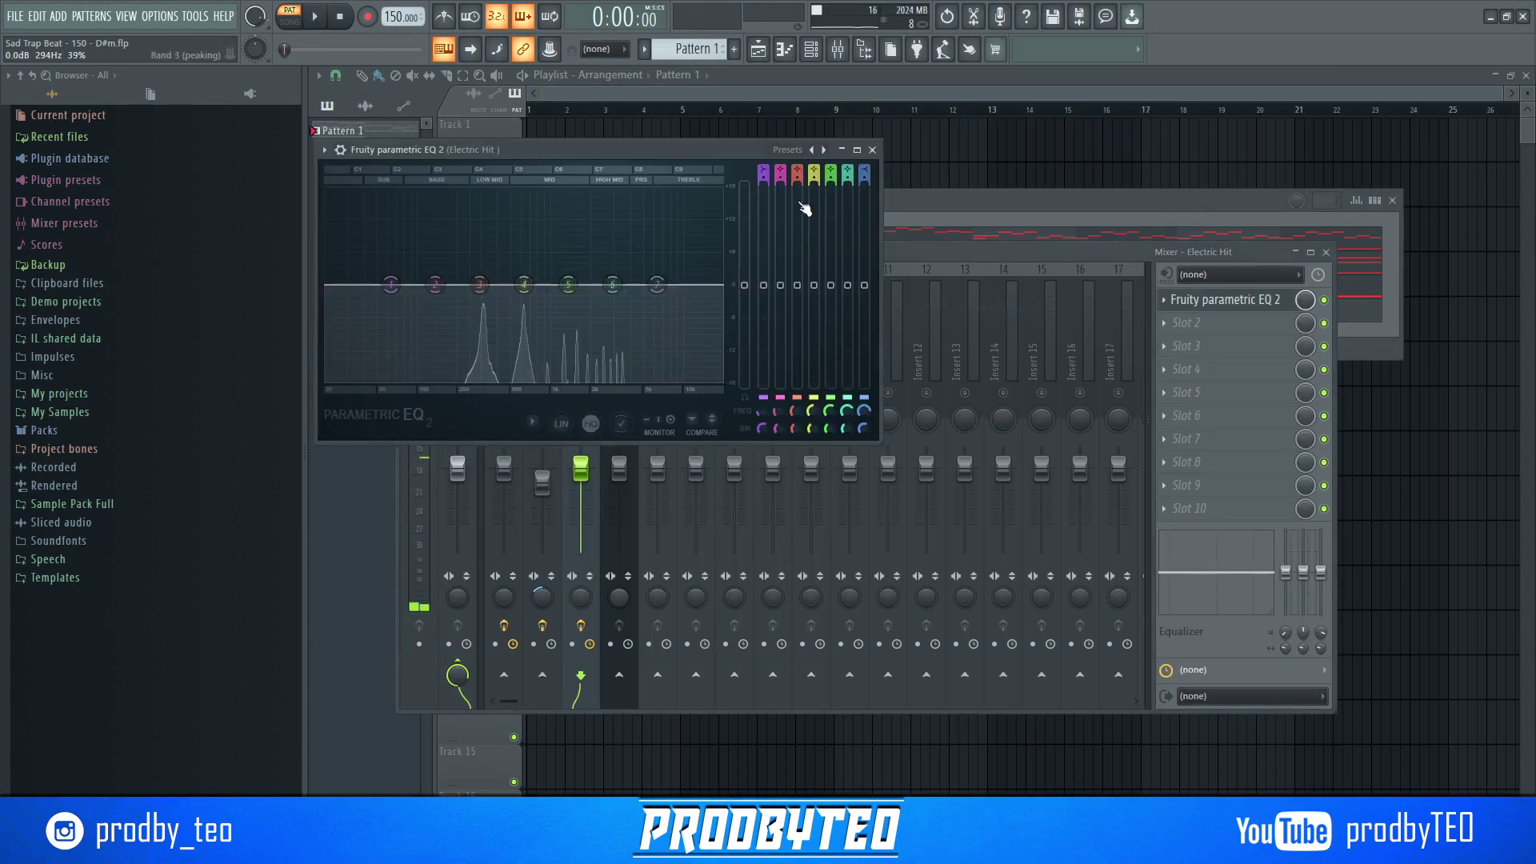
# - Load the 20Hz + 18kHz cut preset in the Electric Hit EQ, raise the high-pass cutoff and lower the low-pass to about 6.4 kHz
pyautogui.click(824, 150)
pyautogui.click(872, 204)
pyautogui.press('space')
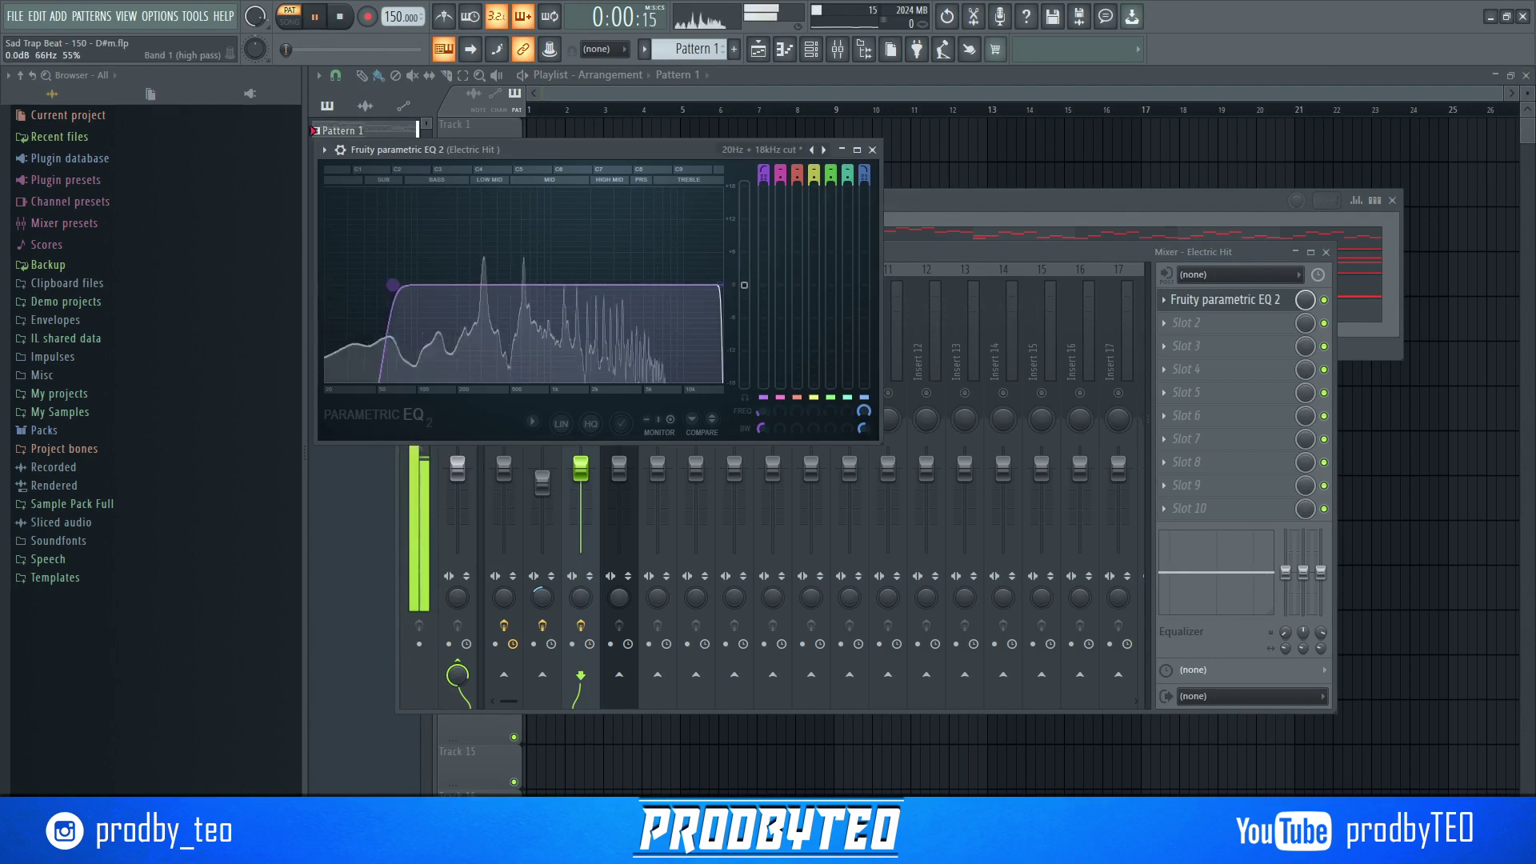
pyautogui.moveTo(722, 285); pyautogui.dragTo(658, 285)
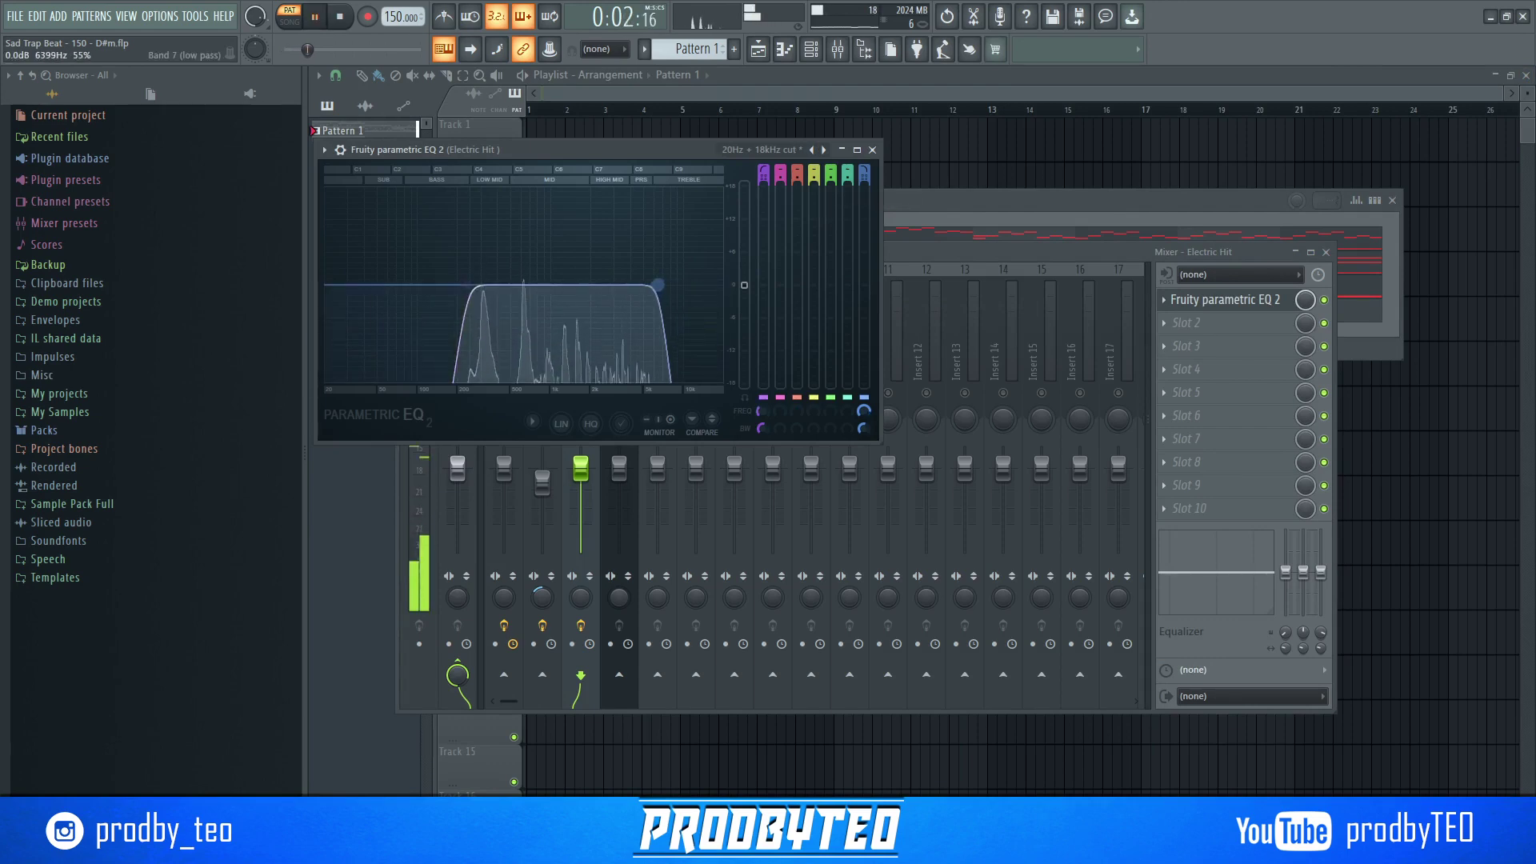
pyautogui.click(1213, 300)
# - Add ValhallaVintageVerb to the Electric Hit track's second effect slot, set its mix to 75.2%, and raise the low cut
pyautogui.click(1213, 323)
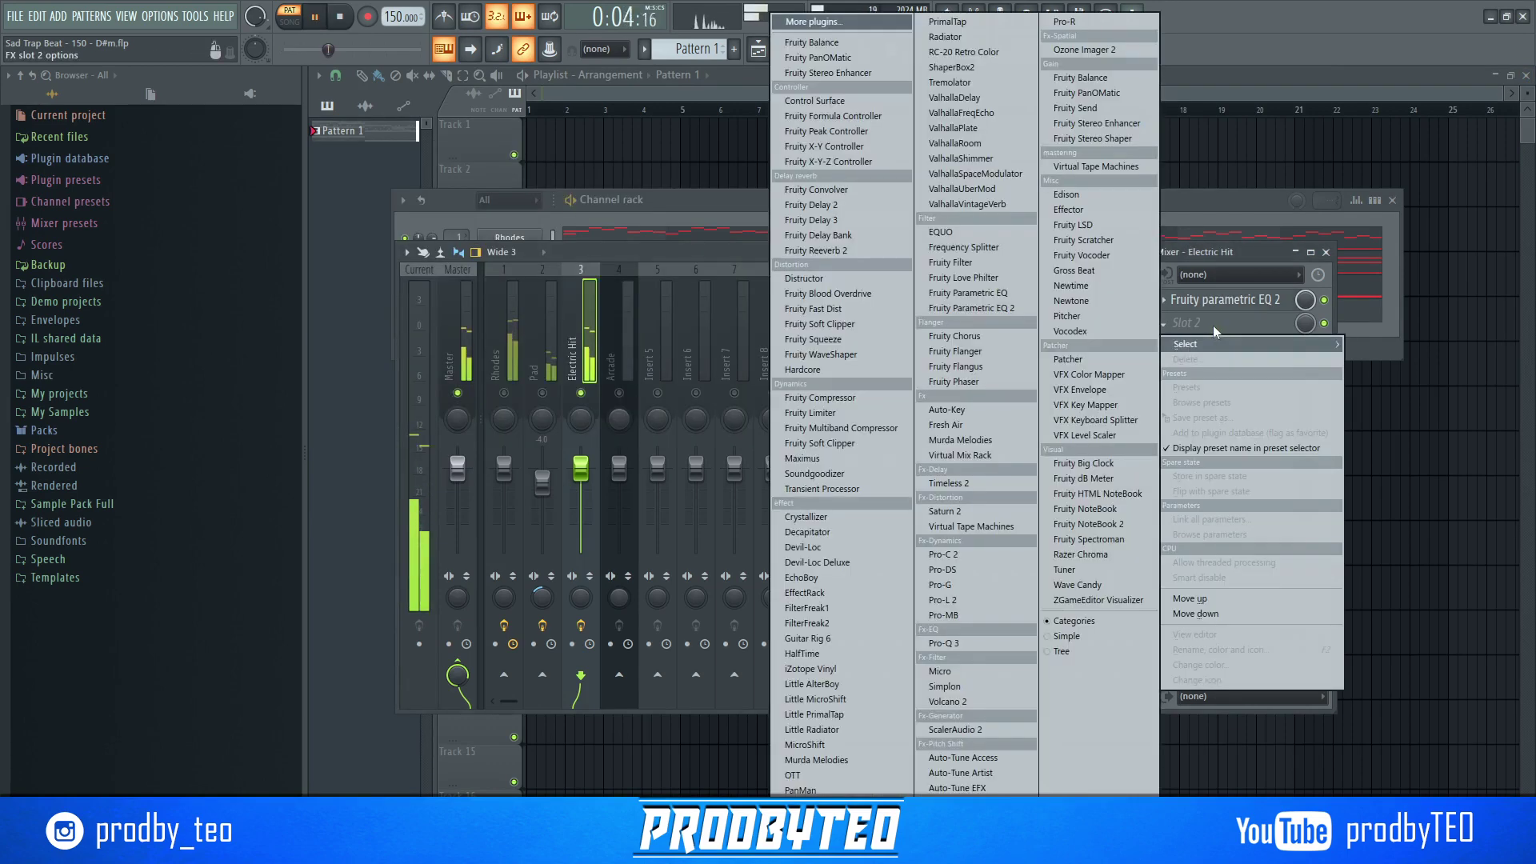
pyautogui.click(952, 205)
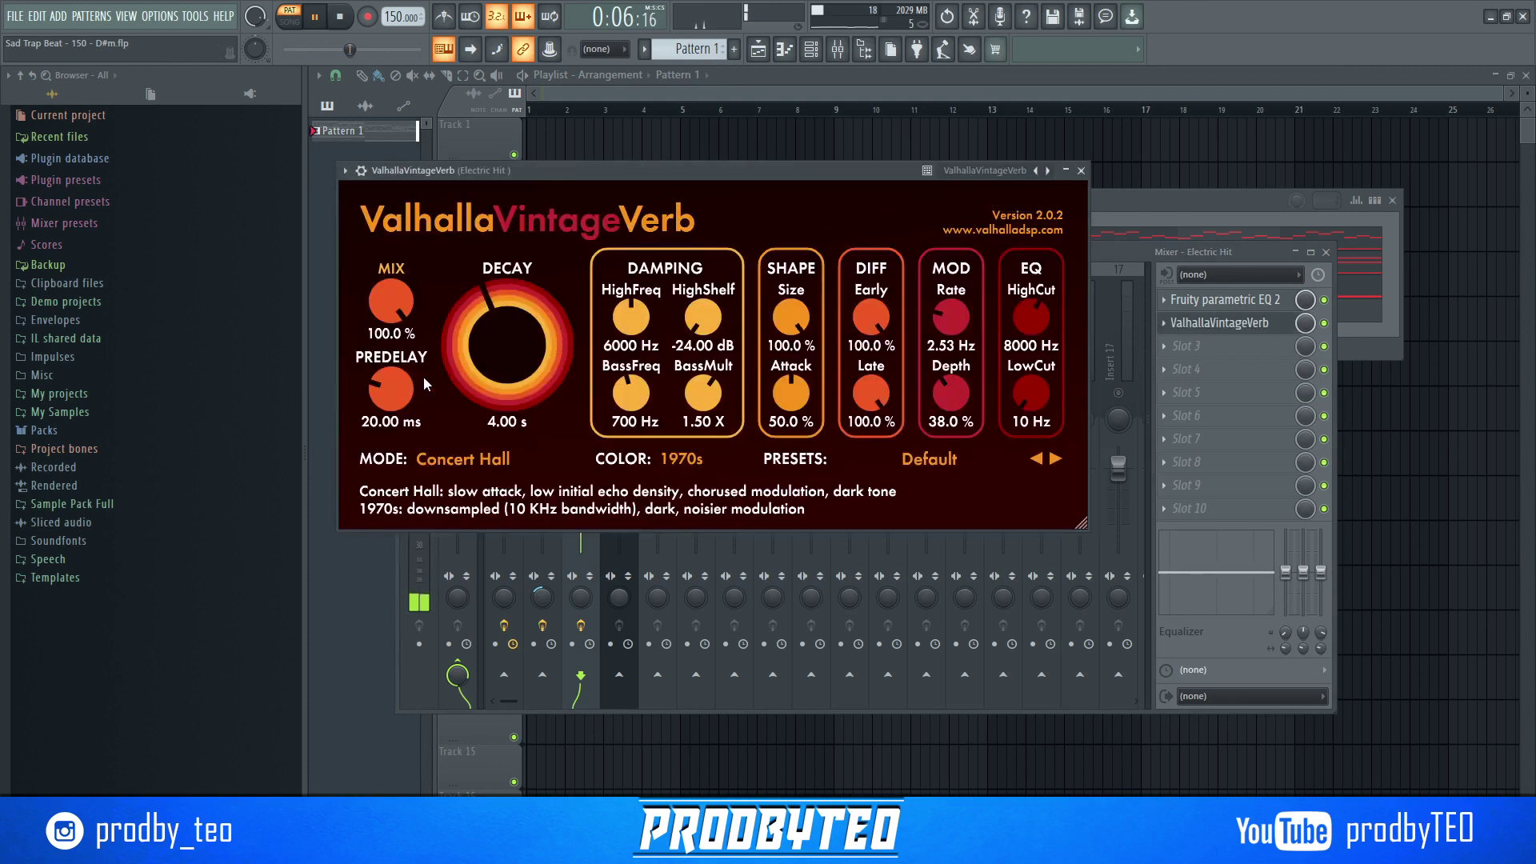
pyautogui.moveTo(392, 296); pyautogui.dragTo(392, 320)
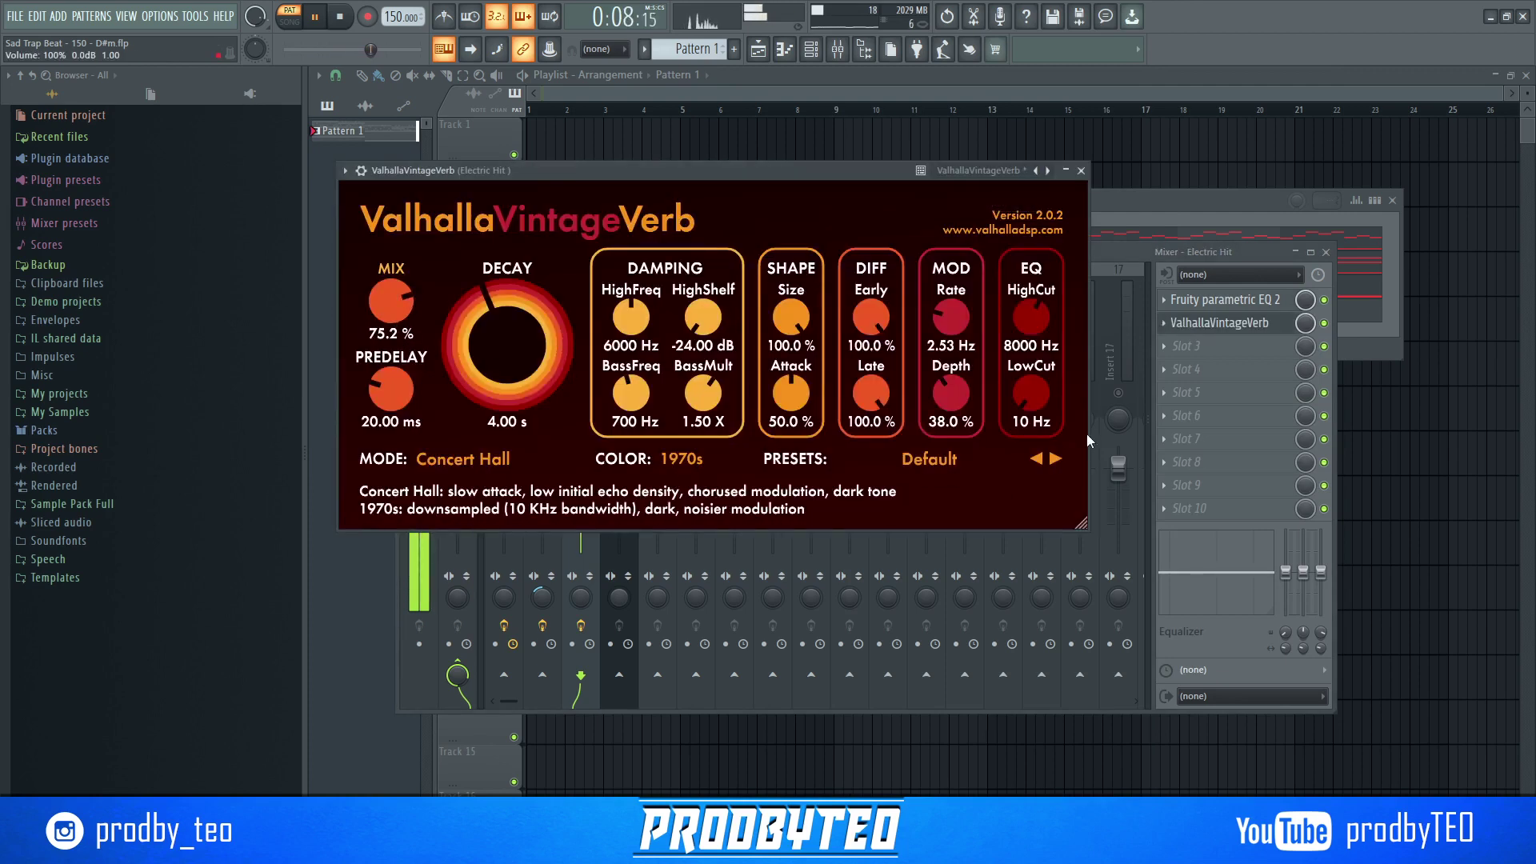
pyautogui.moveTo(1030, 392); pyautogui.dragTo(1011, 366)
pyautogui.click(1080, 171)
# - Add Fruity Delay 3 to the Electric Hit track's third effect slot, with feedback level at 32% and a reduced wet output
pyautogui.click(1186, 346)
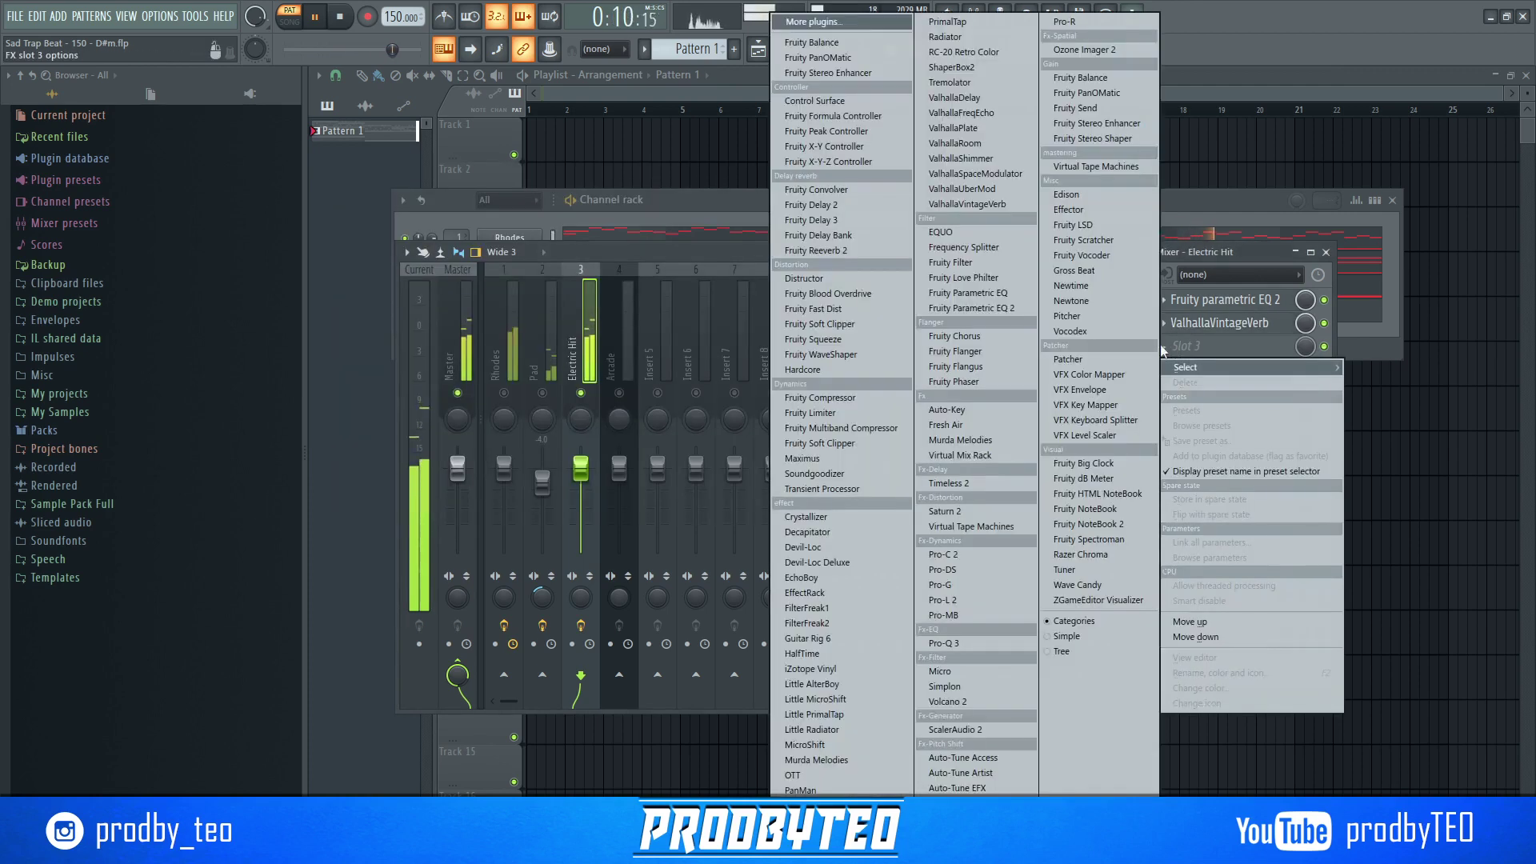
pyautogui.click(844, 220)
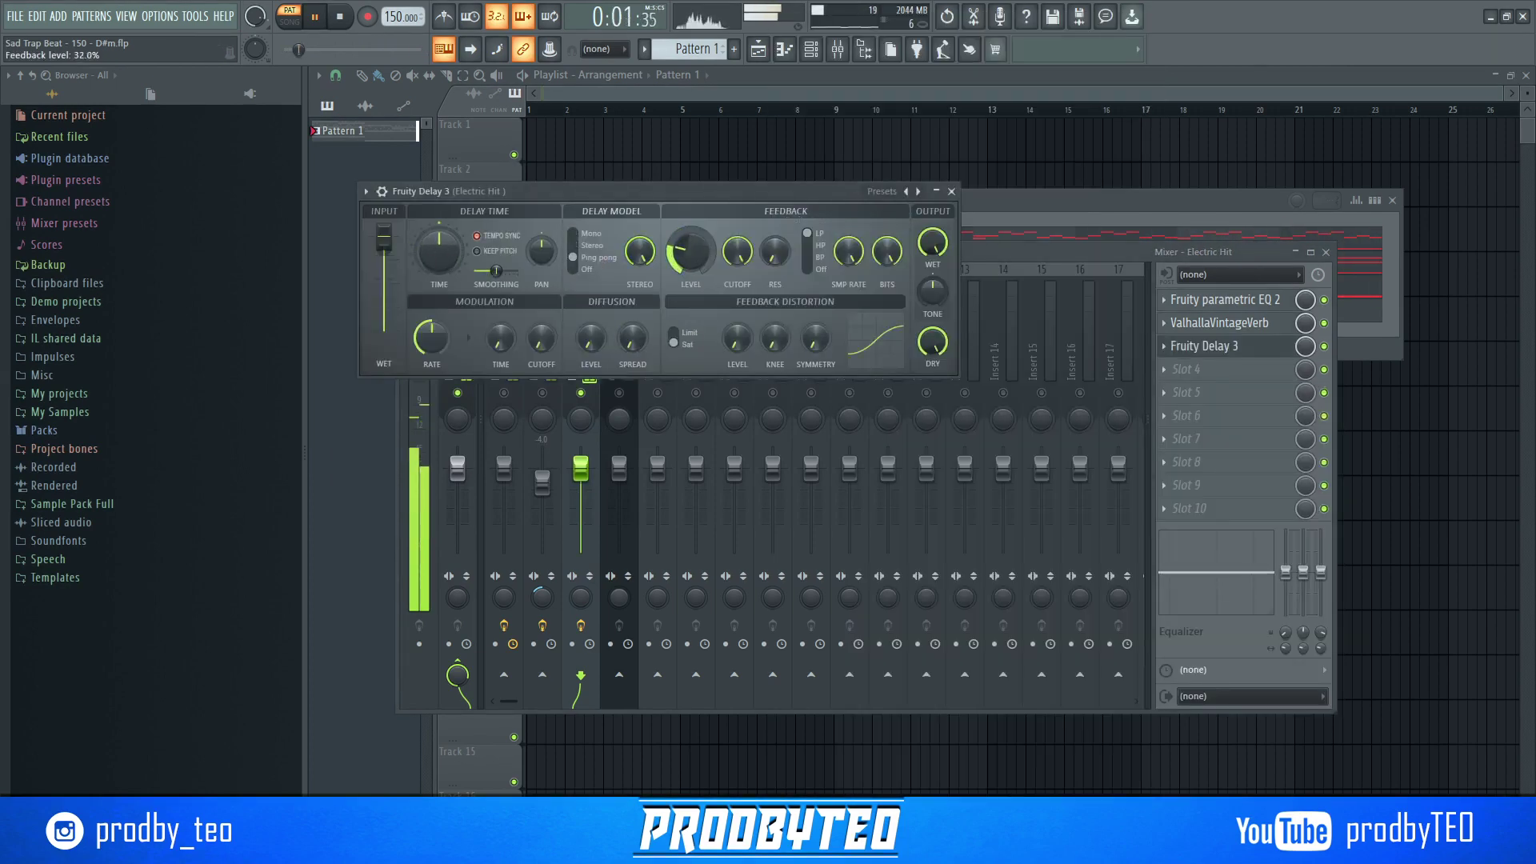
pyautogui.click(951, 191)
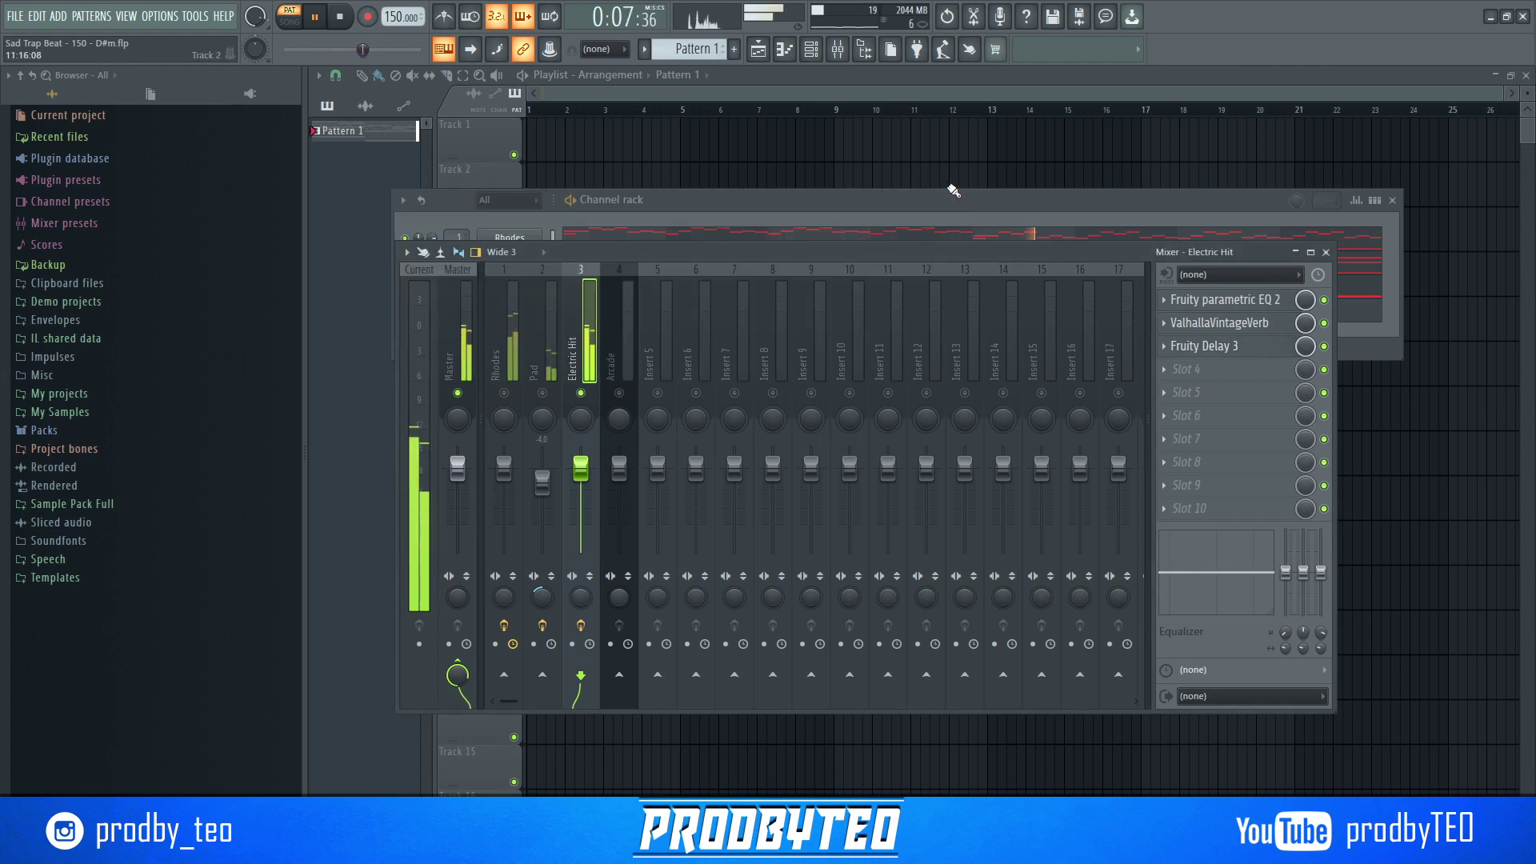
# - Set the delay time of the Electric Hit track's Fruity Delay 3 to 1/8
pyautogui.click(1214, 353)
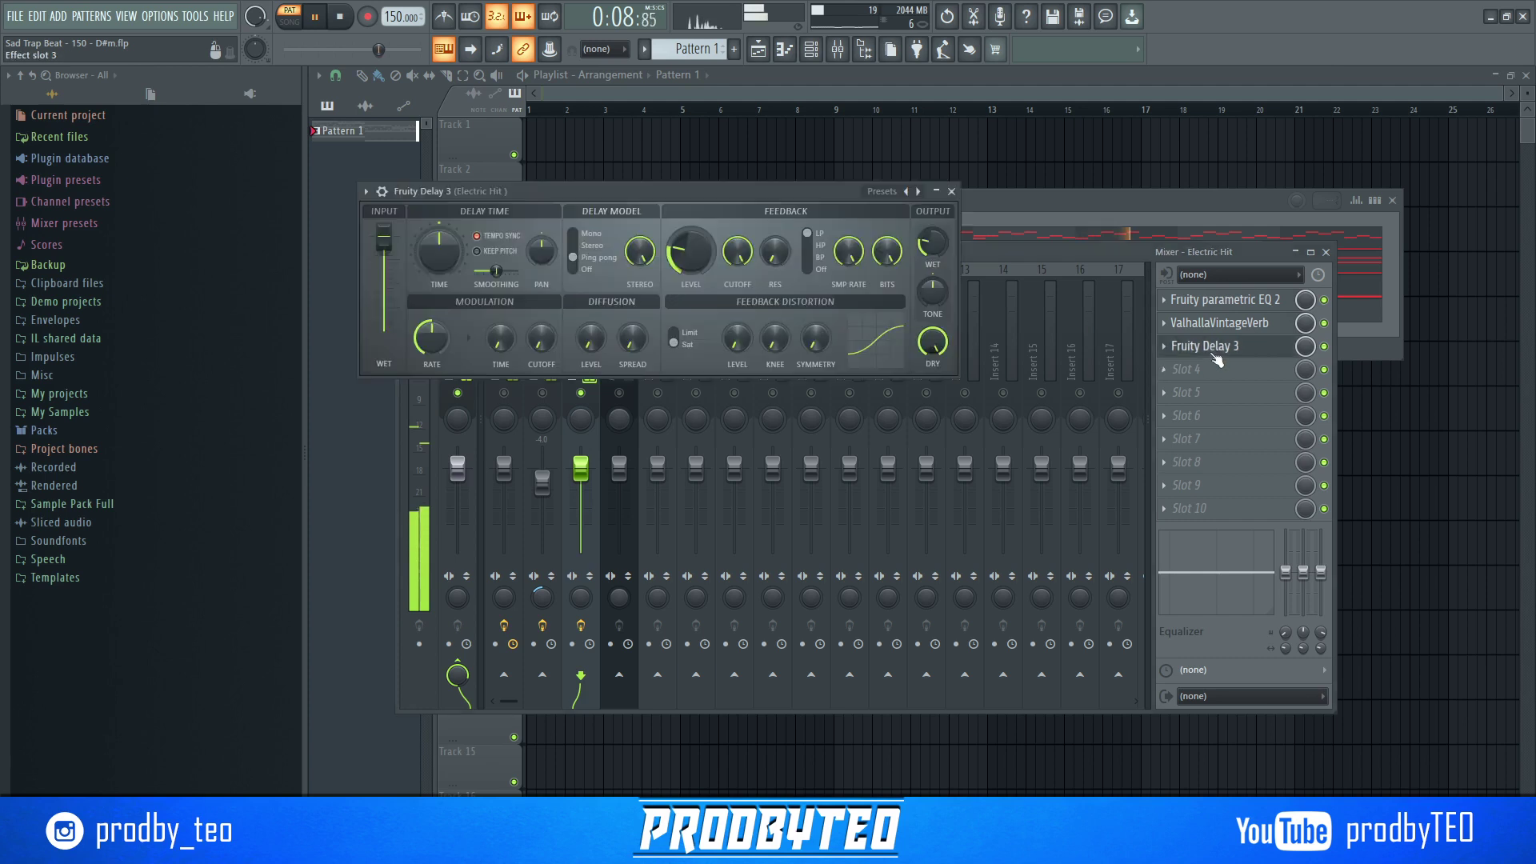
pyautogui.rightClick(449, 264)
pyautogui.moveTo(488, 280)
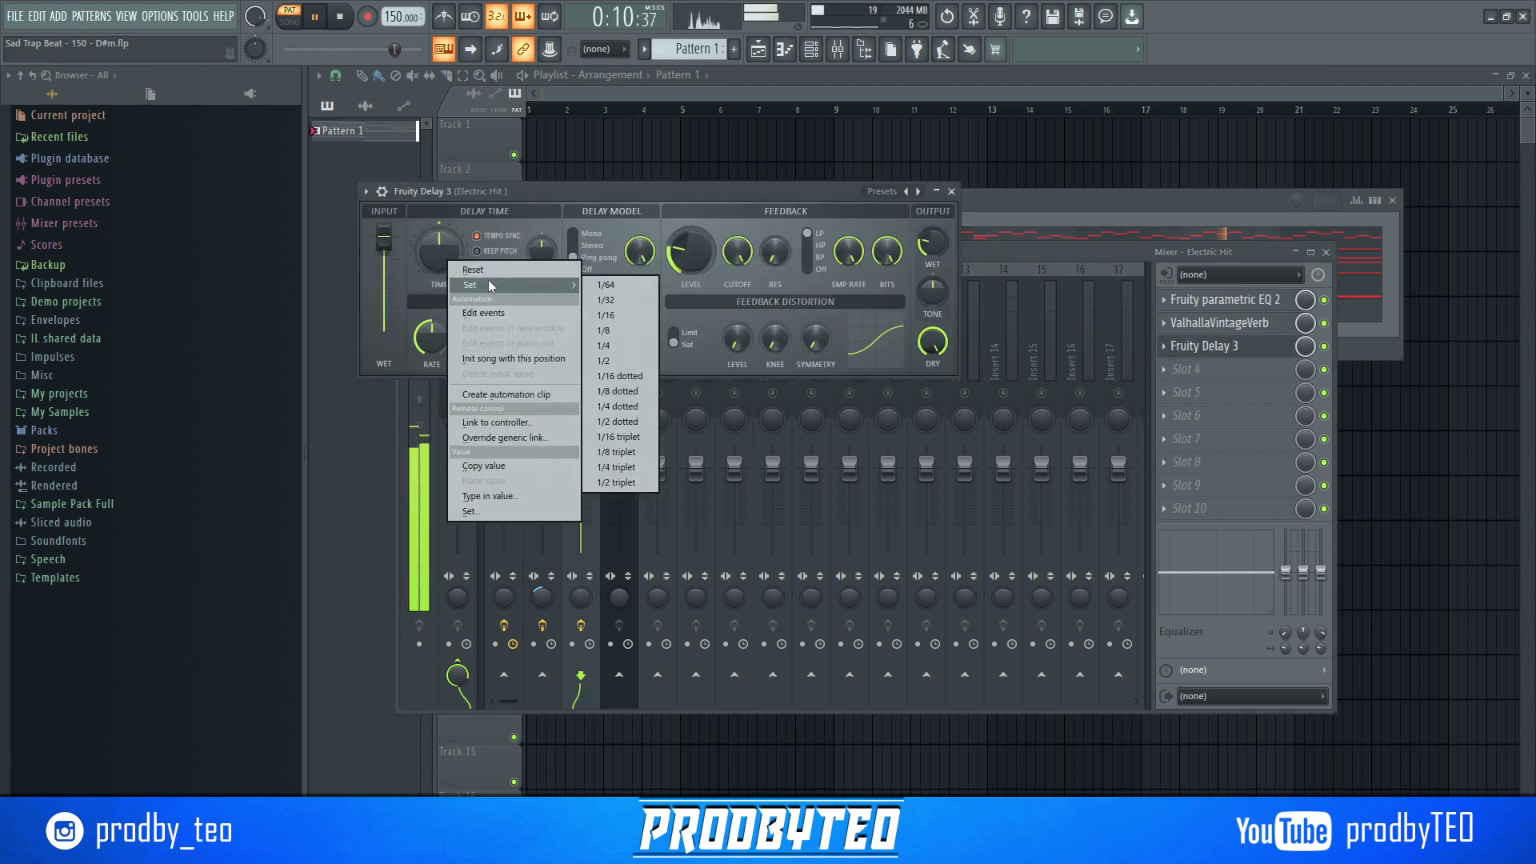
pyautogui.click(614, 333)
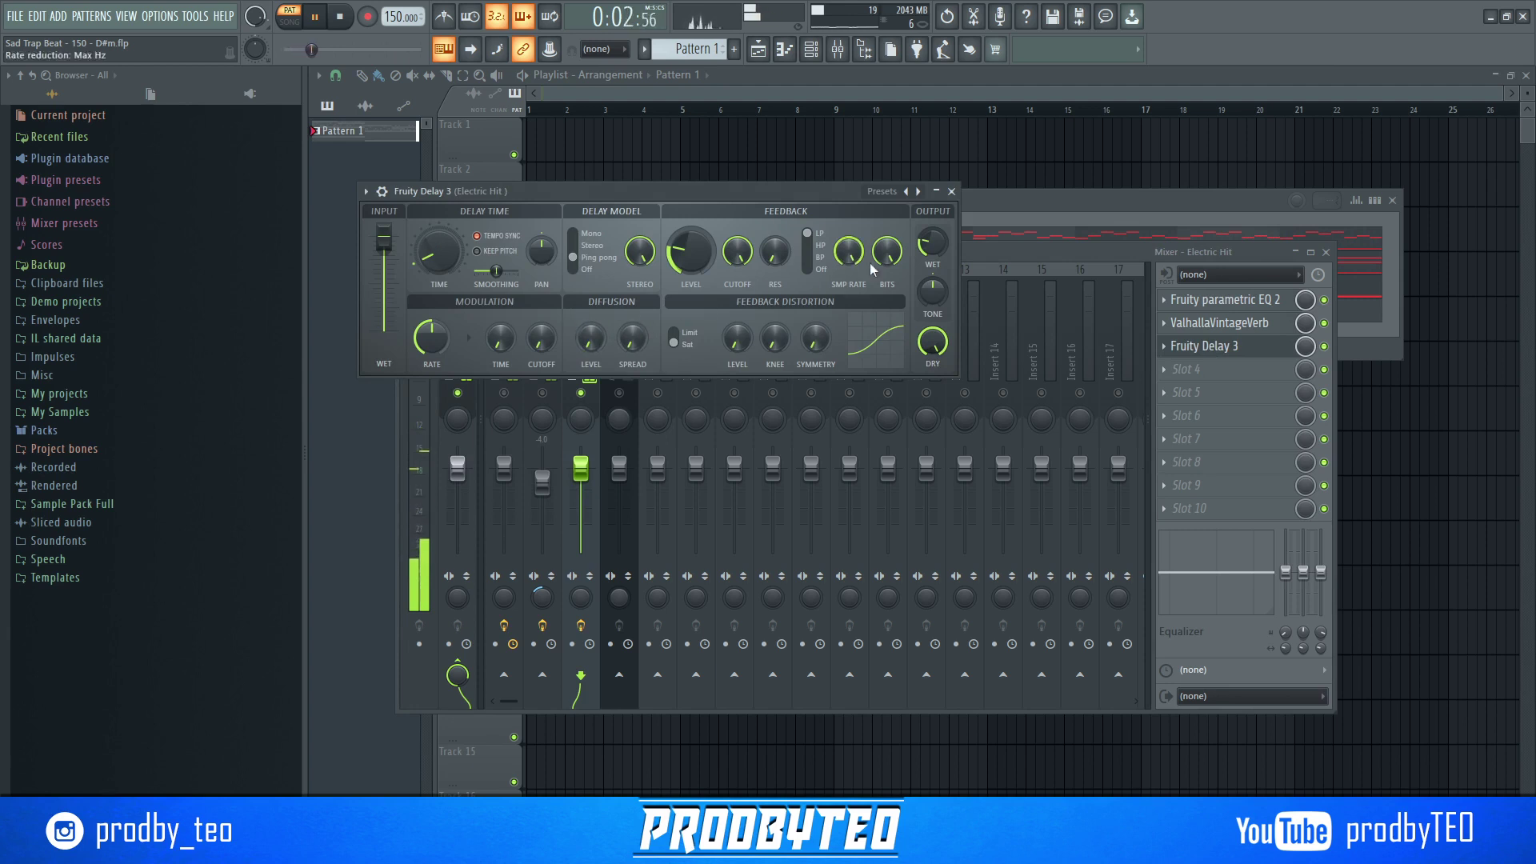
pyautogui.click(951, 192)
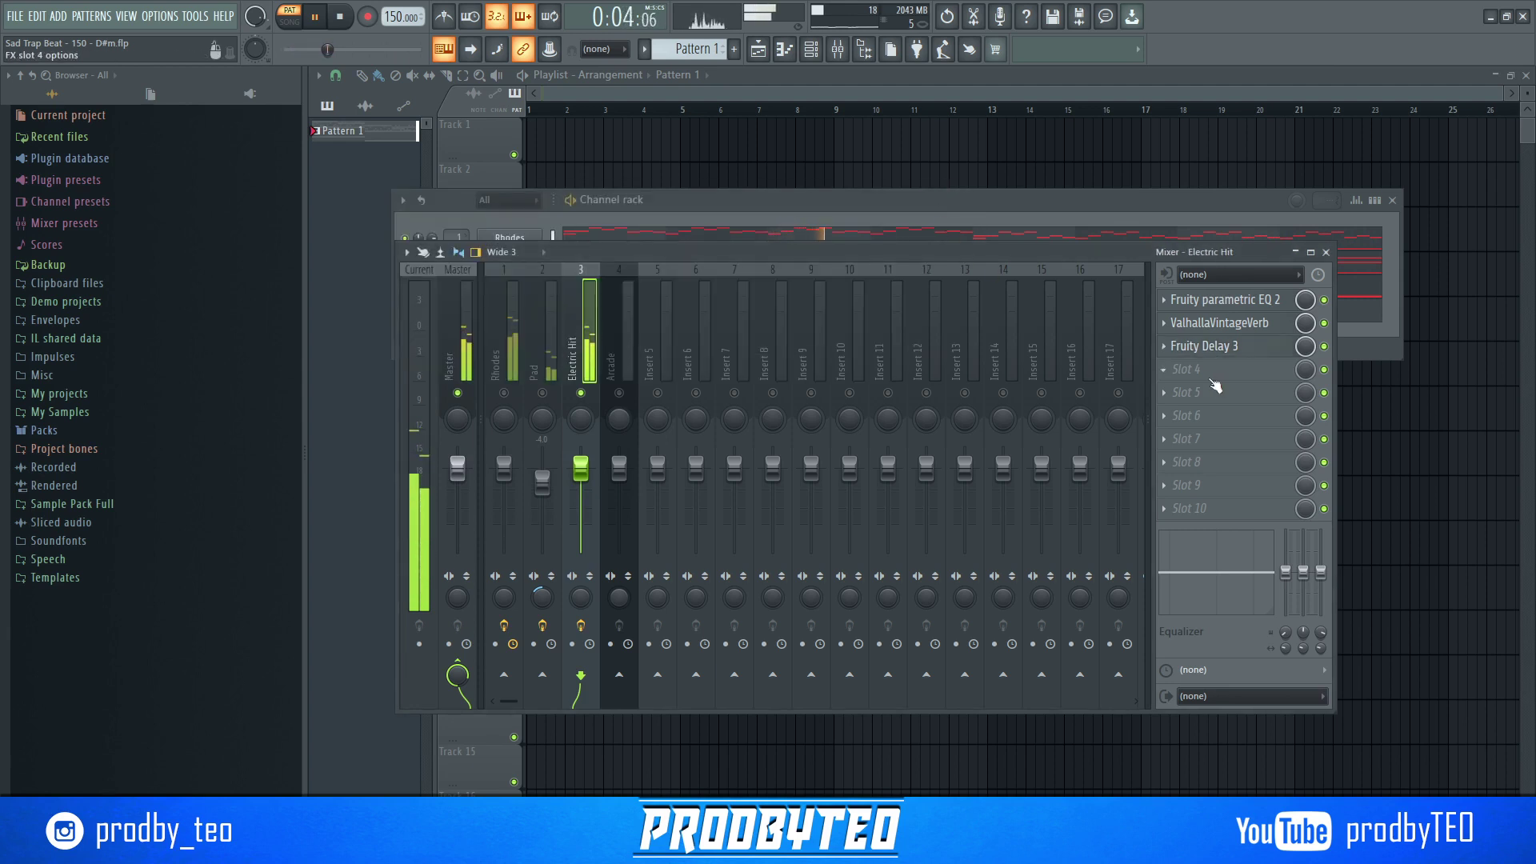
# - Unsolo the Electric Hit mixer track, reduce its volume, and reopen the Electric Hit piano roll
pyautogui.rightClick(583, 394)
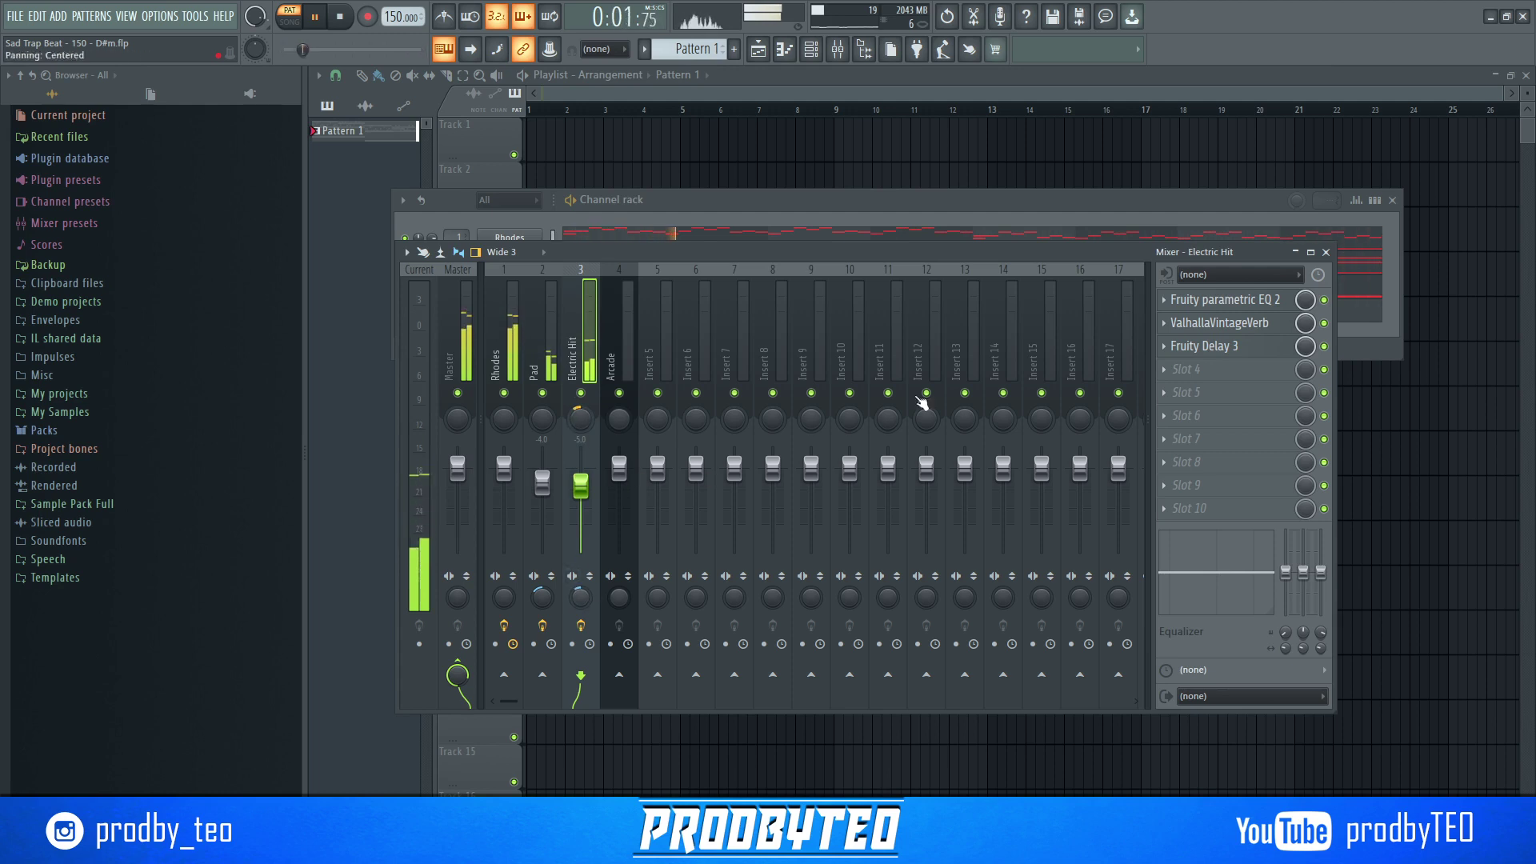
pyautogui.click(1326, 252)
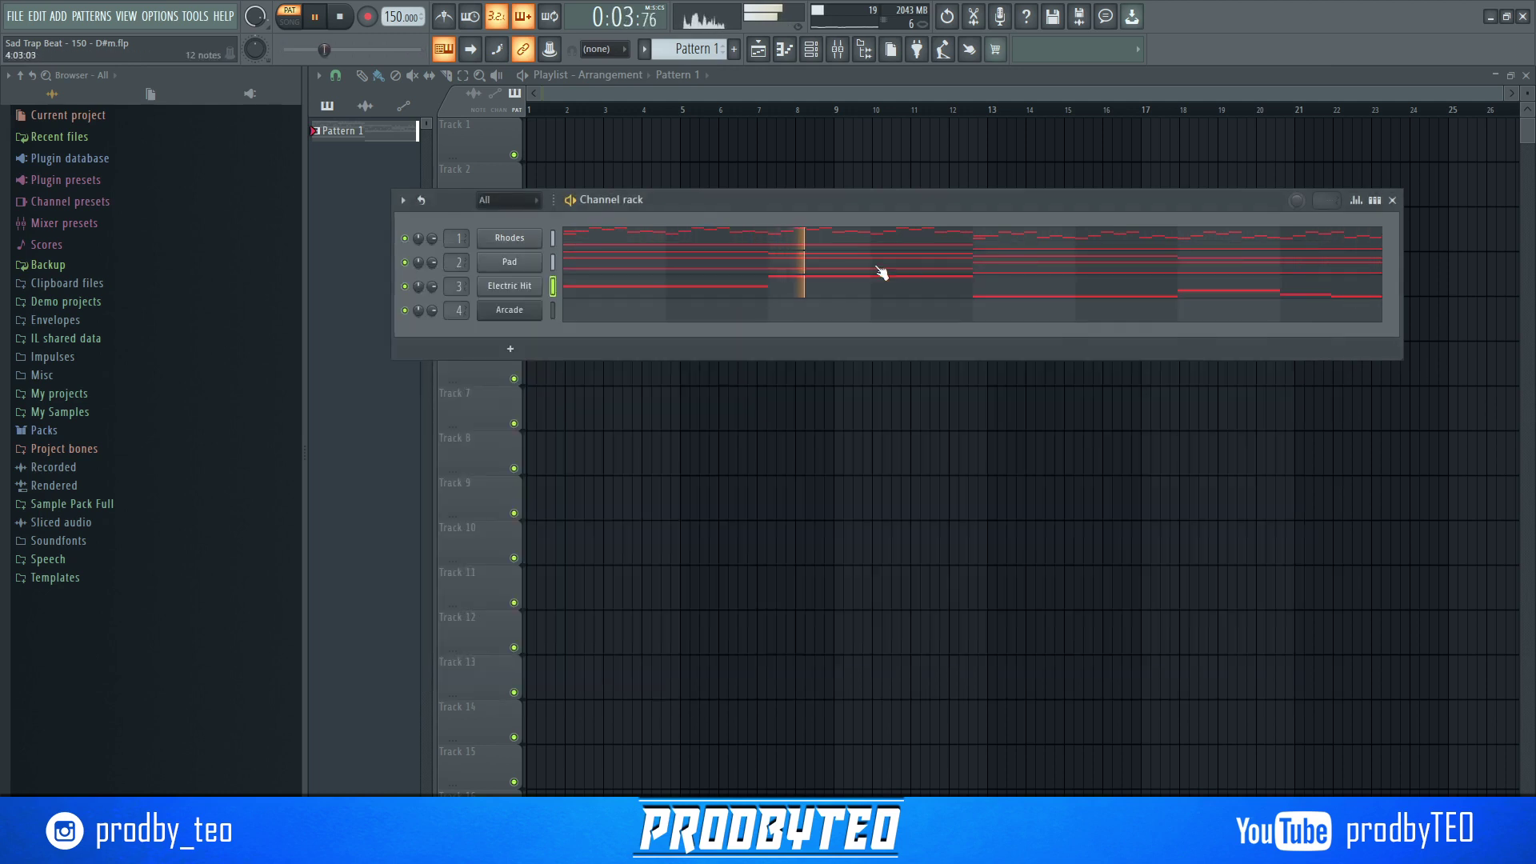
pyautogui.click(760, 276)
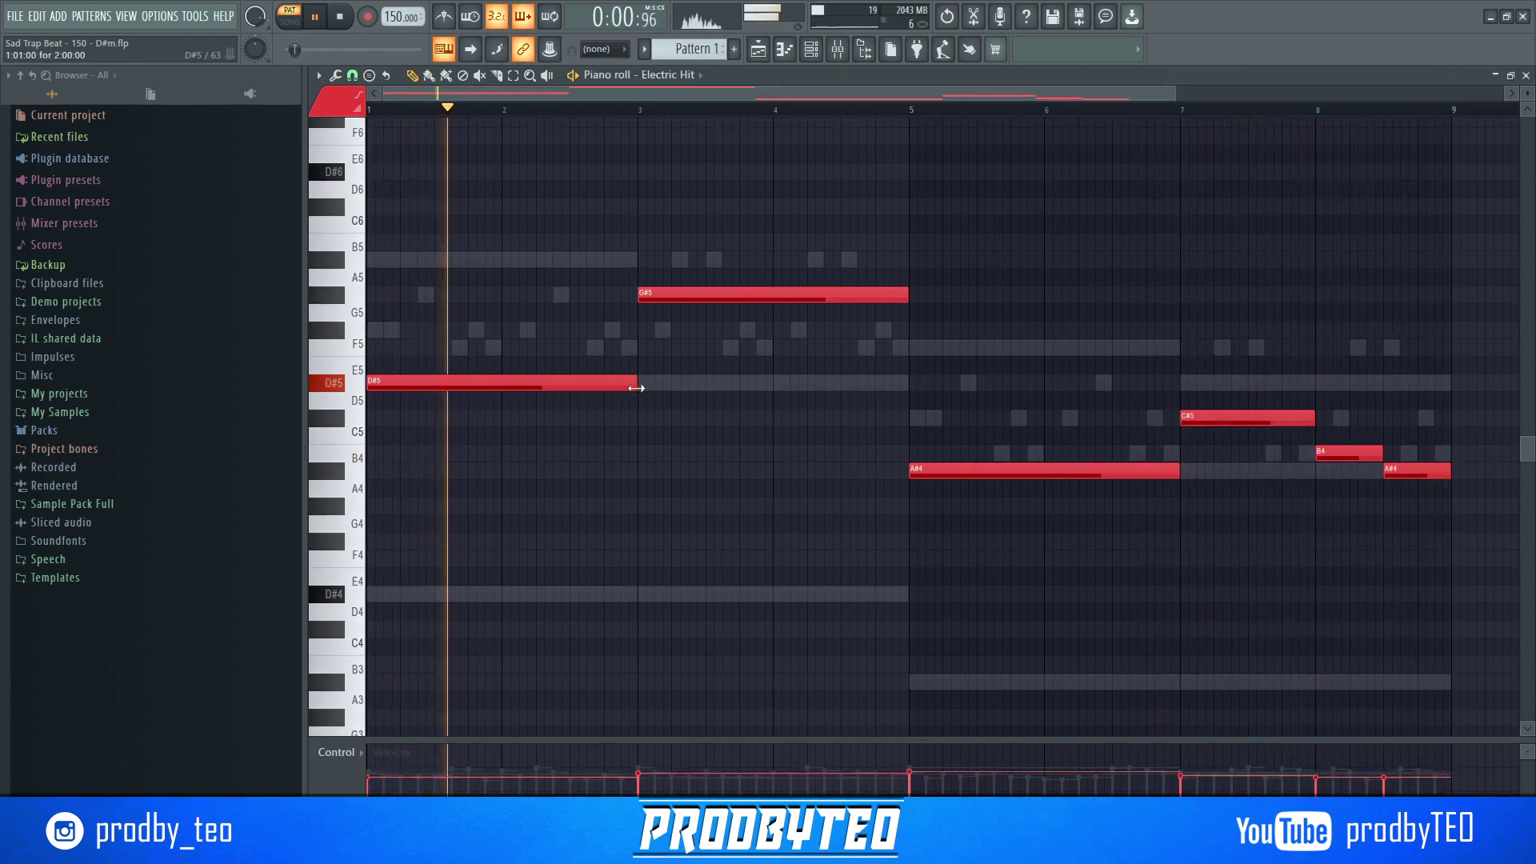
# - Shorten the first D#5 note of the Electric Hit part and fill the gap before bar 3 with a short F#5 note
pyautogui.moveTo(637, 383); pyautogui.dragTo(587, 385)
pyautogui.click(596, 346)
pyautogui.moveTo(691, 348); pyautogui.dragTo(683, 350)
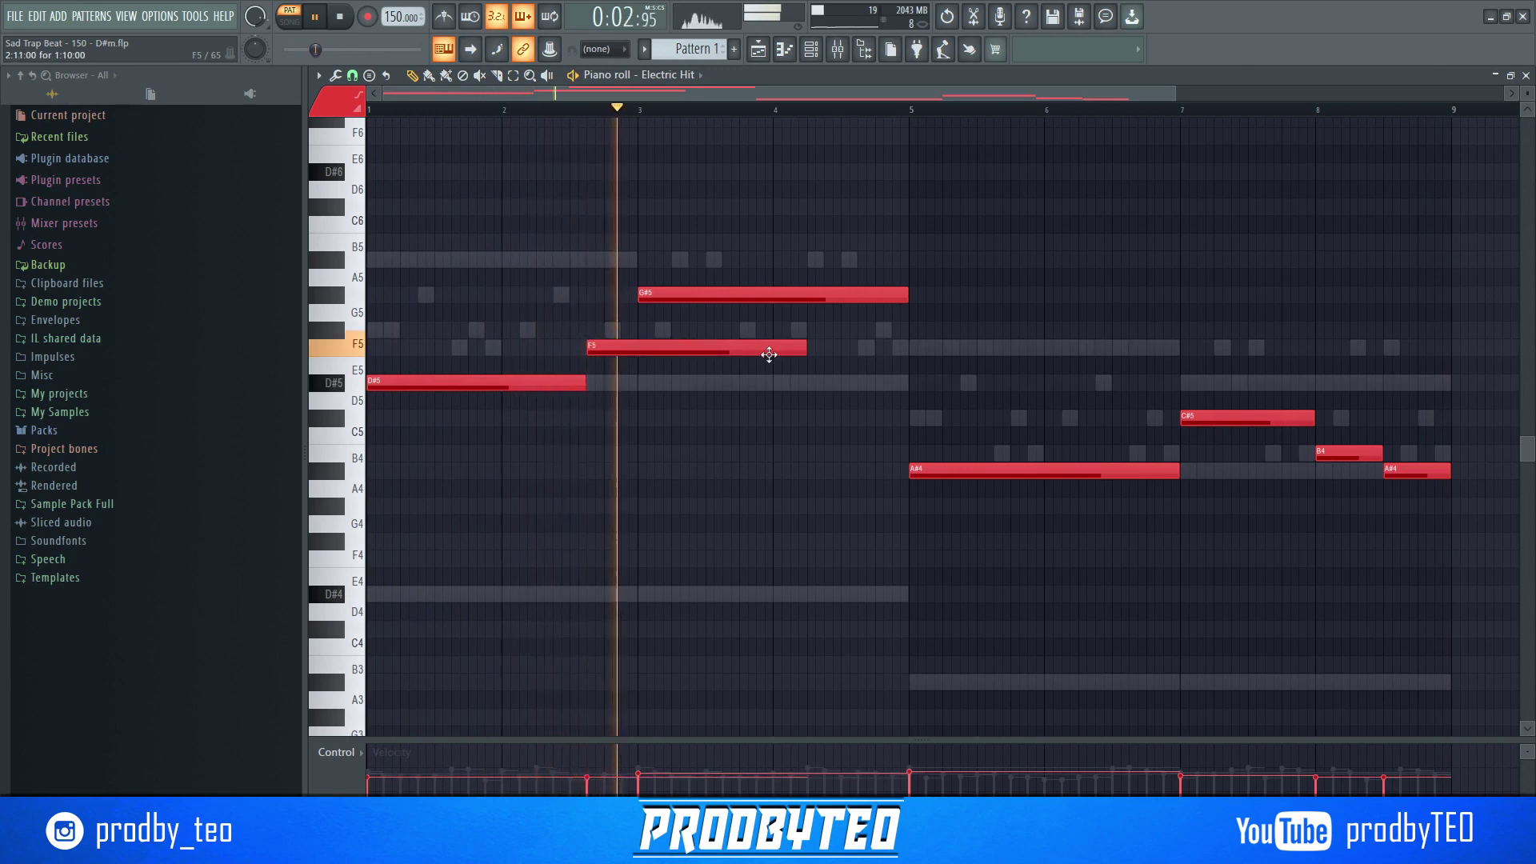
pyautogui.press('space')
pyautogui.moveTo(801, 350); pyautogui.dragTo(634, 355)
pyautogui.press('space')
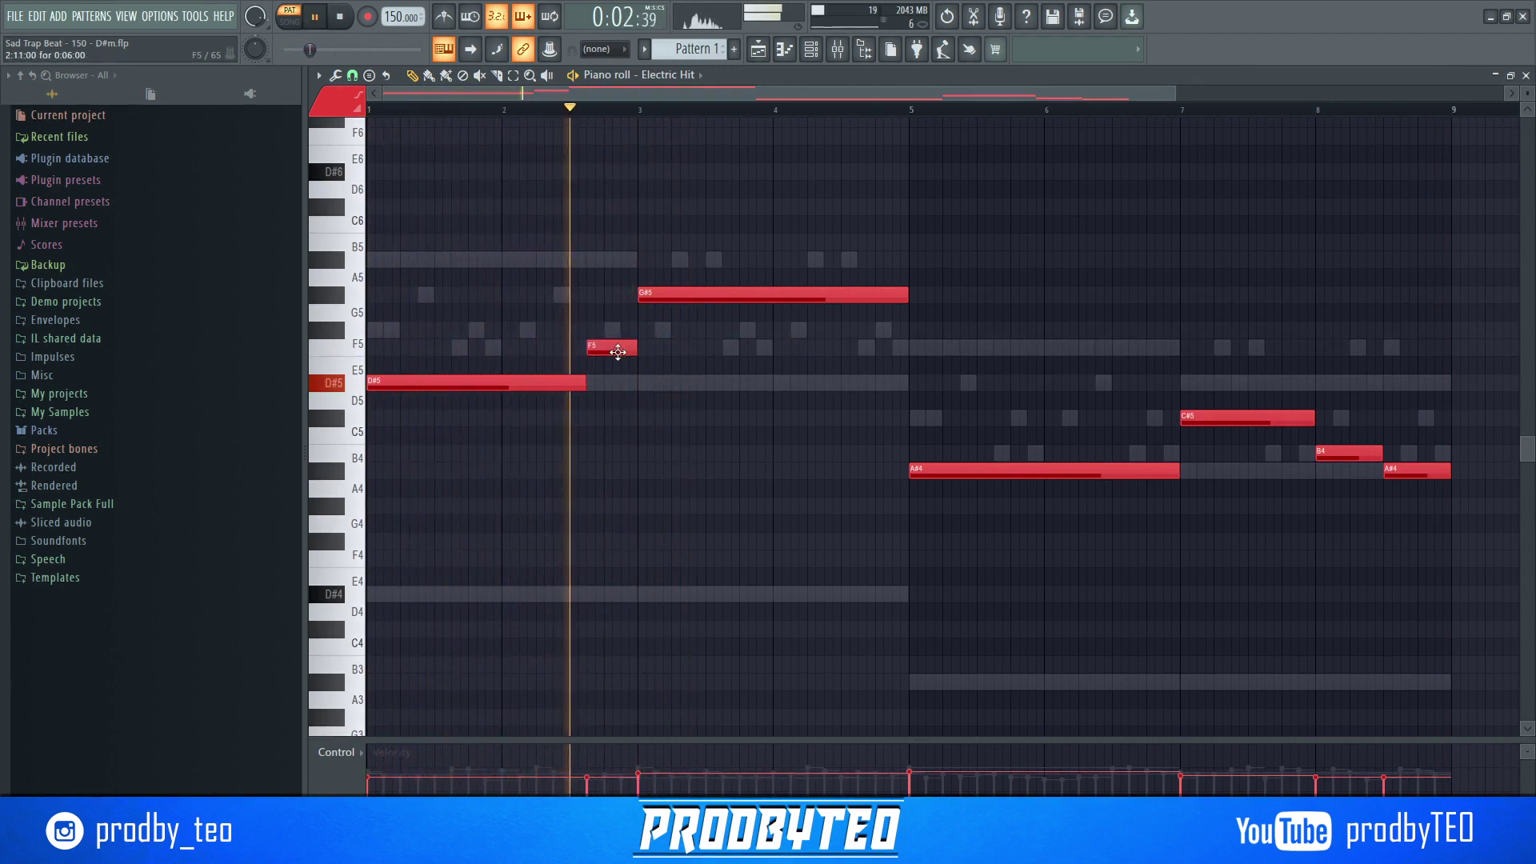
pyautogui.moveTo(618, 352); pyautogui.dragTo(620, 334)
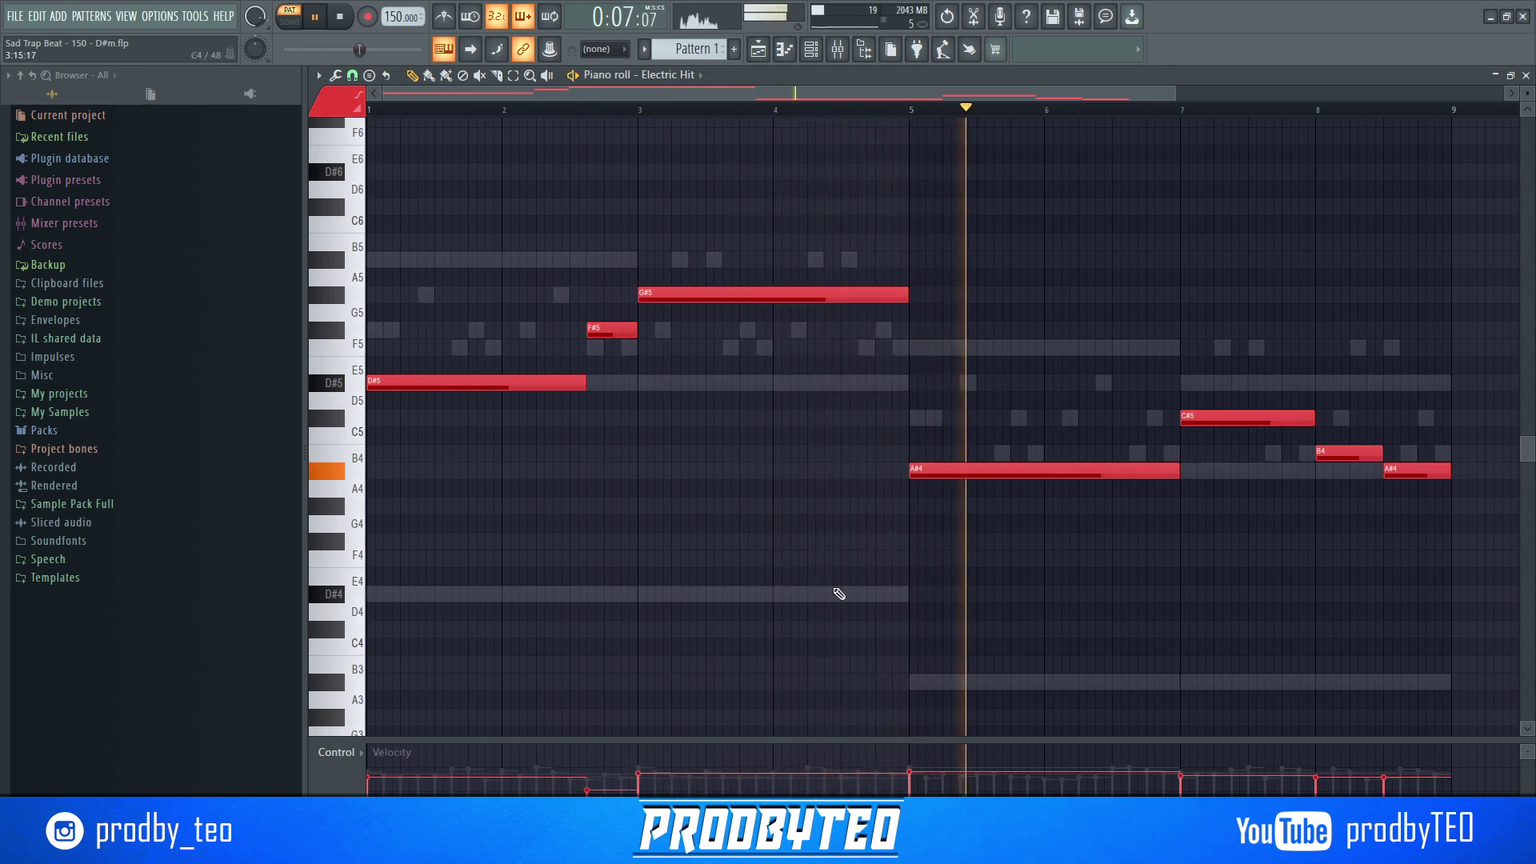
pyautogui.press('F5')
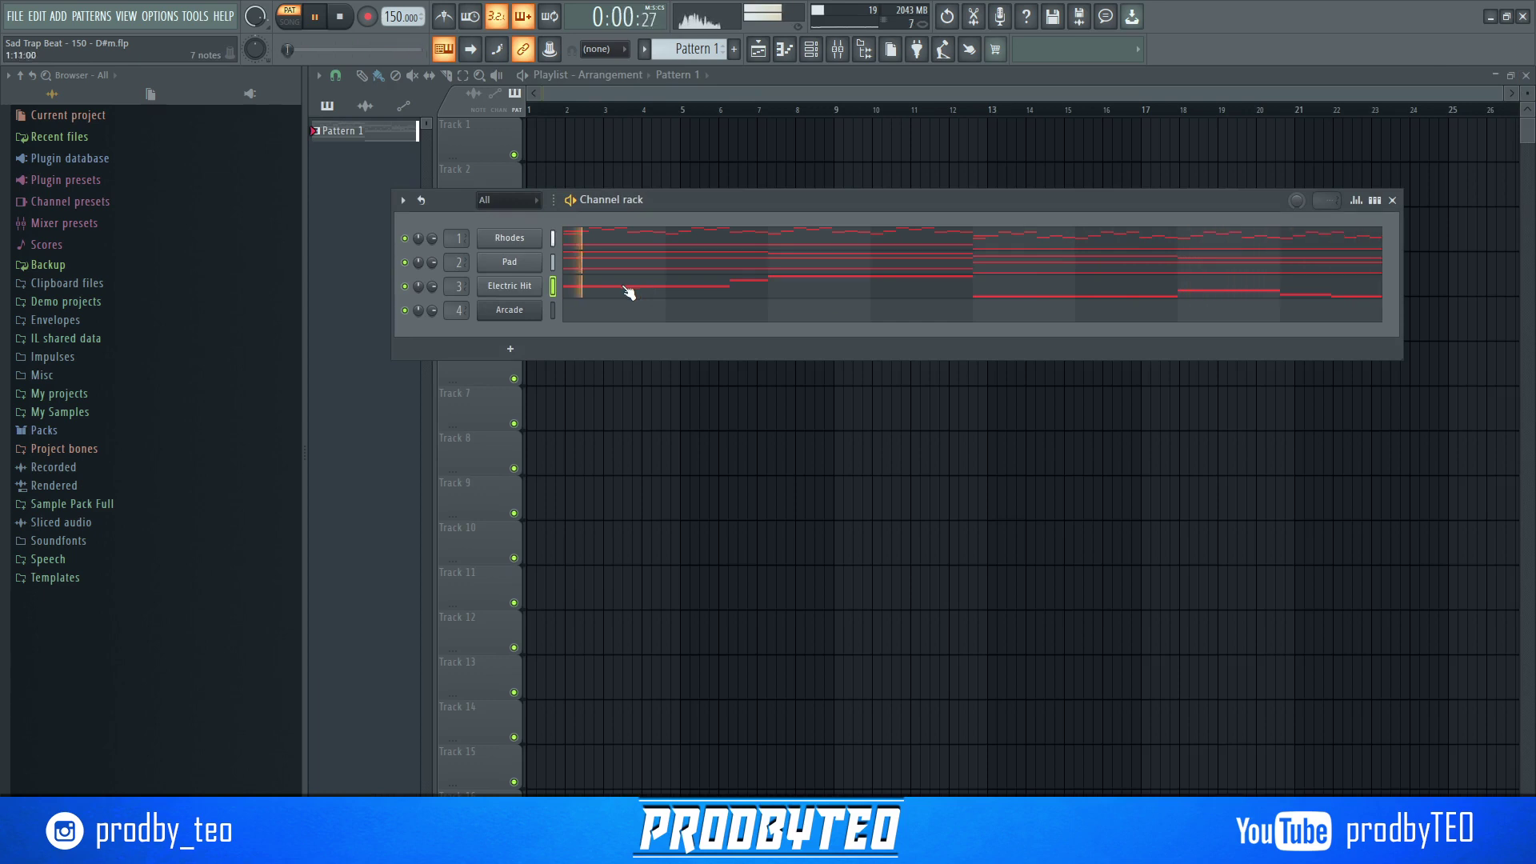
# - Stop playback and check the kit loaded in the Arcade channel's instrument
pyautogui.press('space')
pyautogui.click(552, 310)
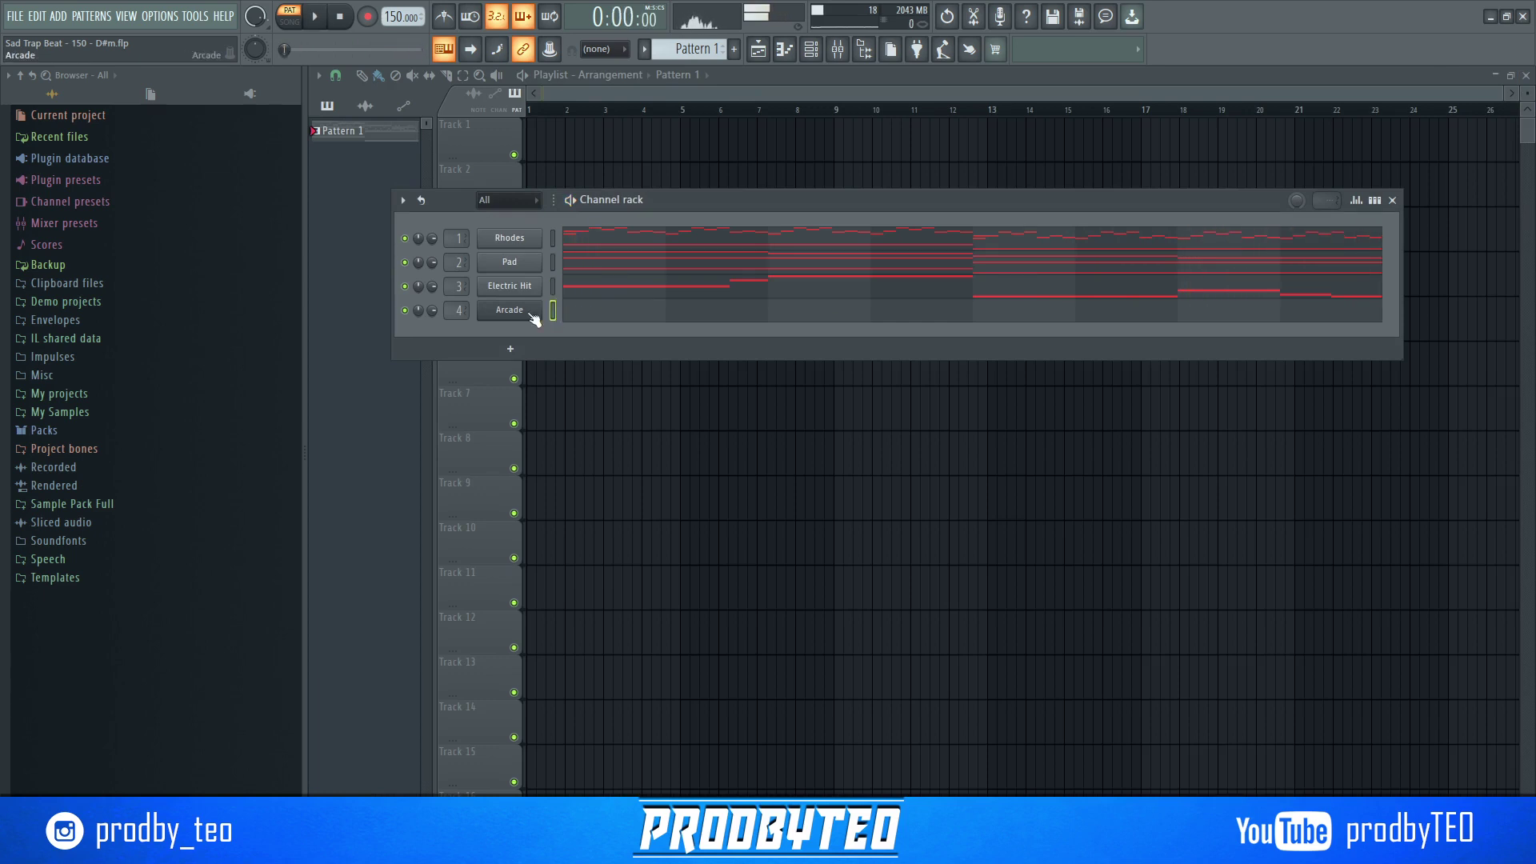
pyautogui.click(531, 317)
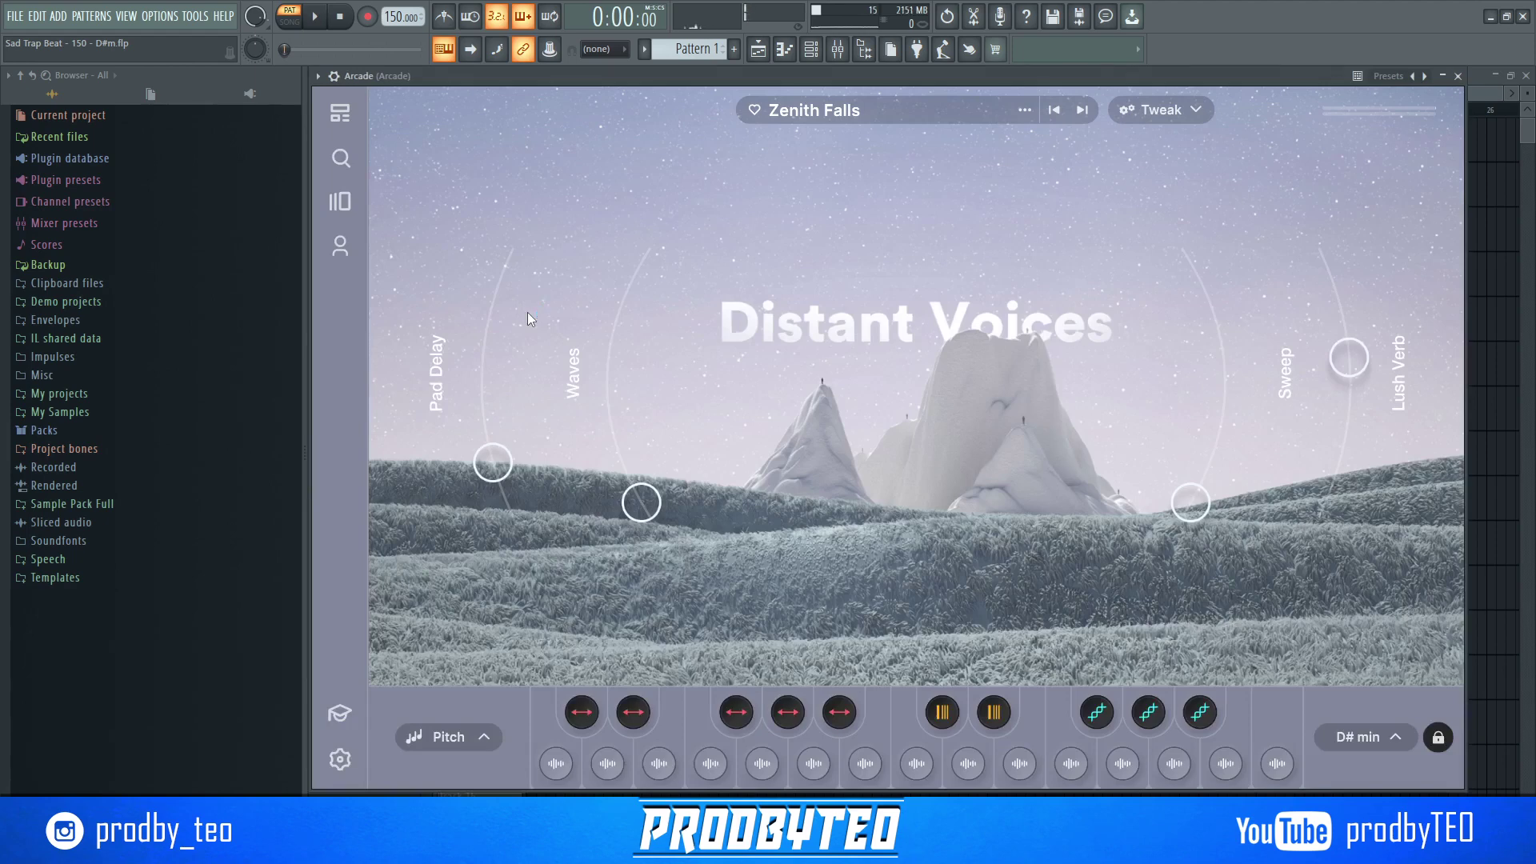
pyautogui.click(1459, 76)
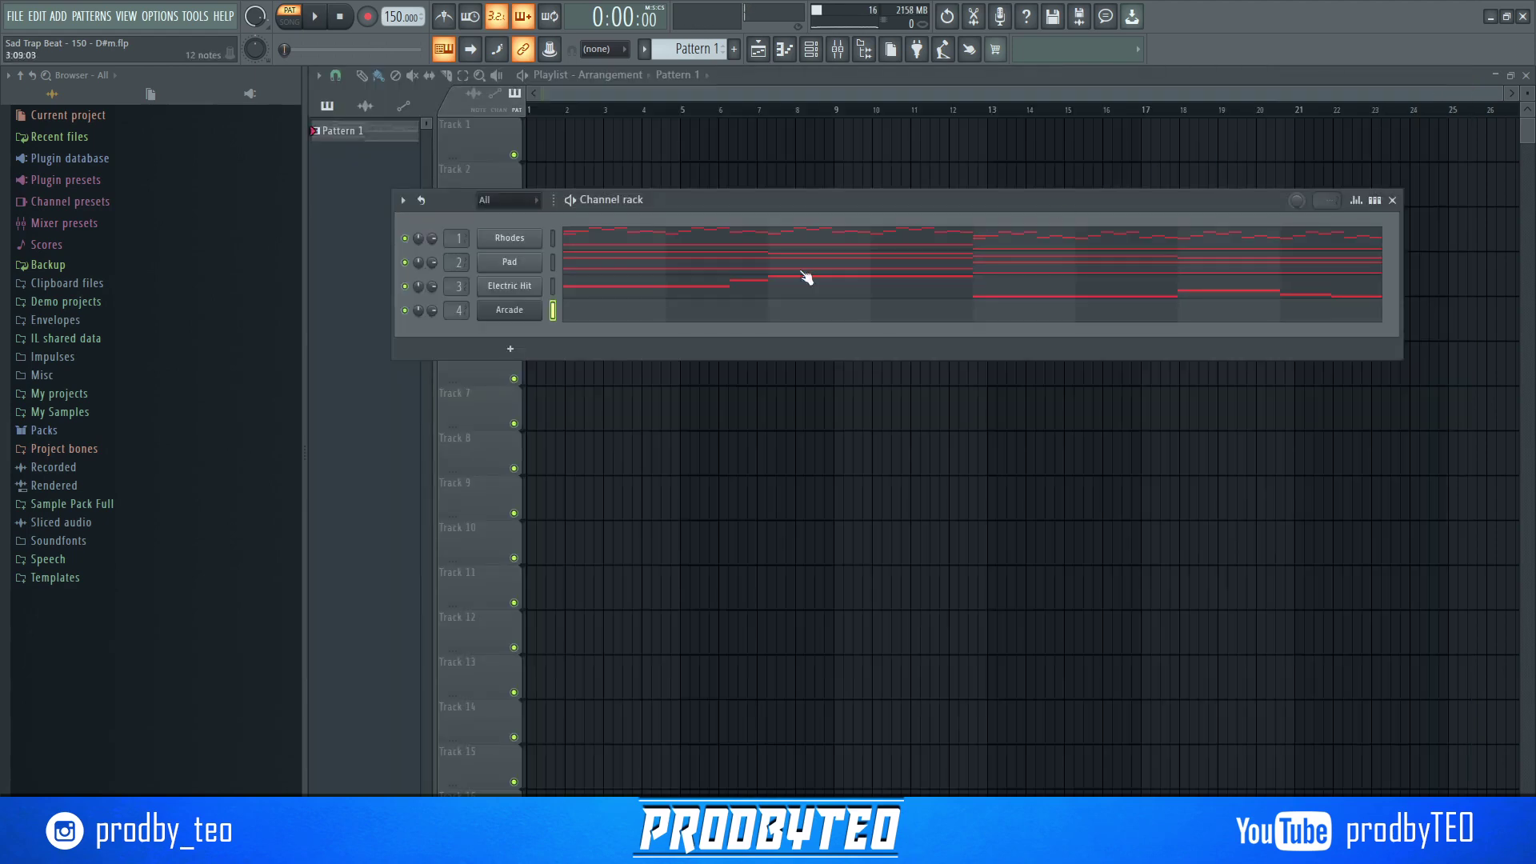
# - Draw a G4 note about two bars long at bar 1 in the Arcade piano roll
pyautogui.click(601, 317)
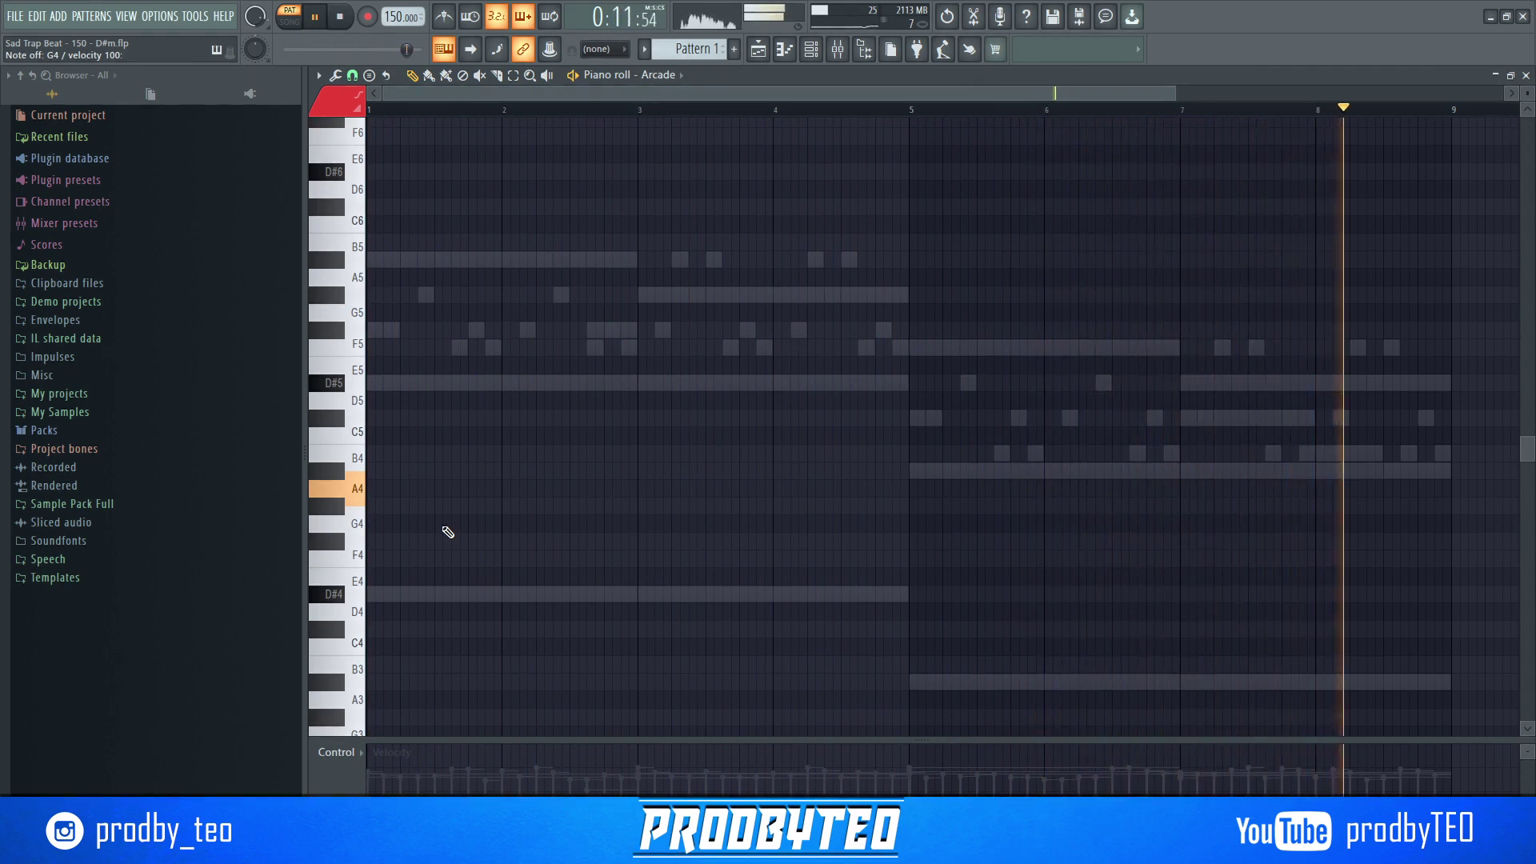
pyautogui.click(382, 523)
pyautogui.moveTo(380, 523); pyautogui.dragTo(671, 545)
pyautogui.press('space')
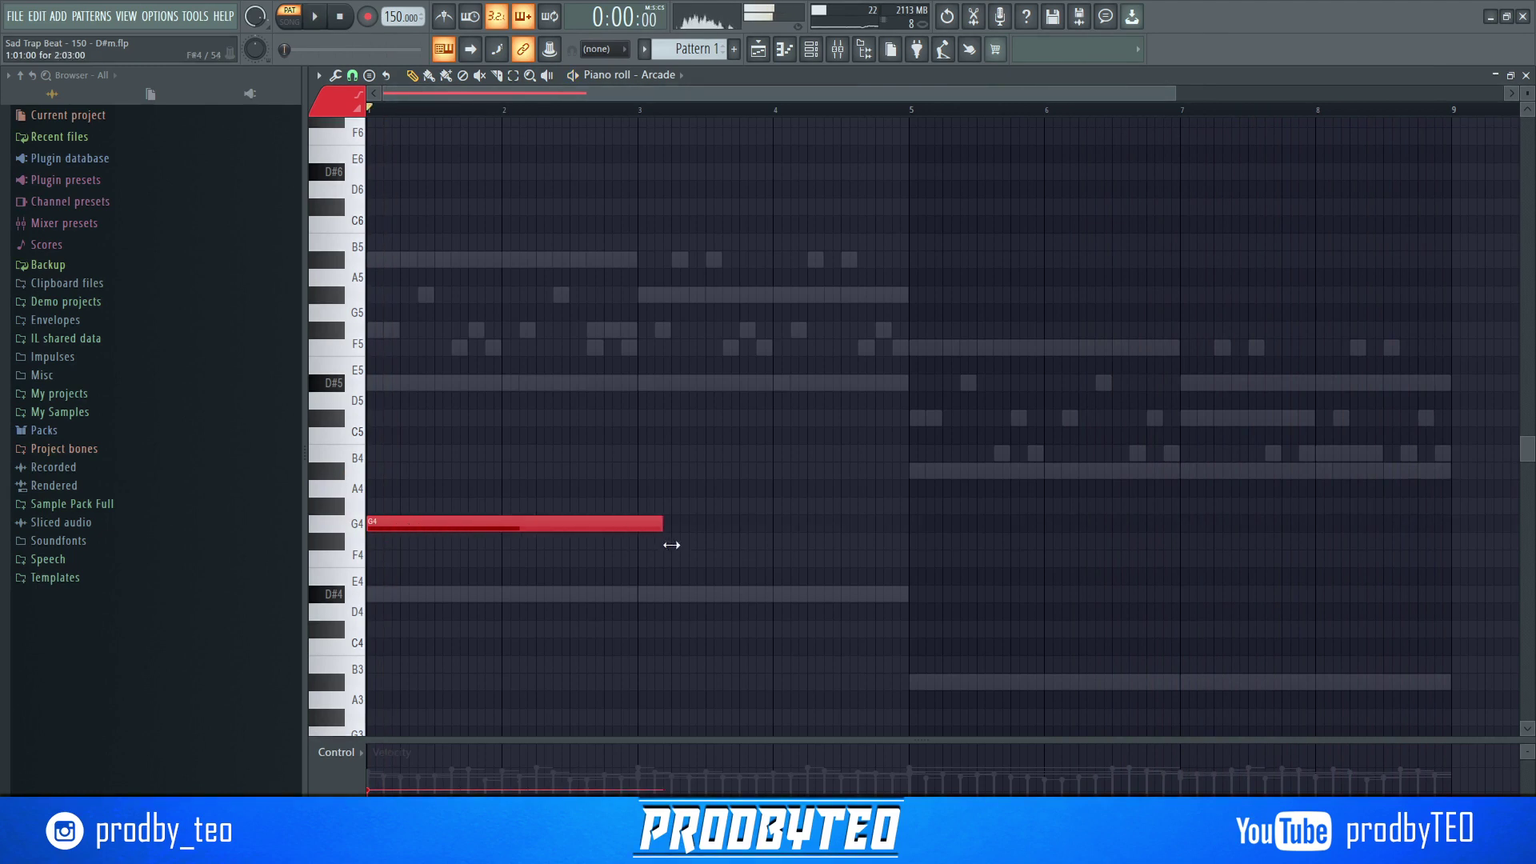
# - Try extending G4 to three bars, followed by a one-bar A4 at bar 4 and a three-bar B4 at bar 5
pyautogui.moveTo(780, 507); pyautogui.dragTo(777, 464)
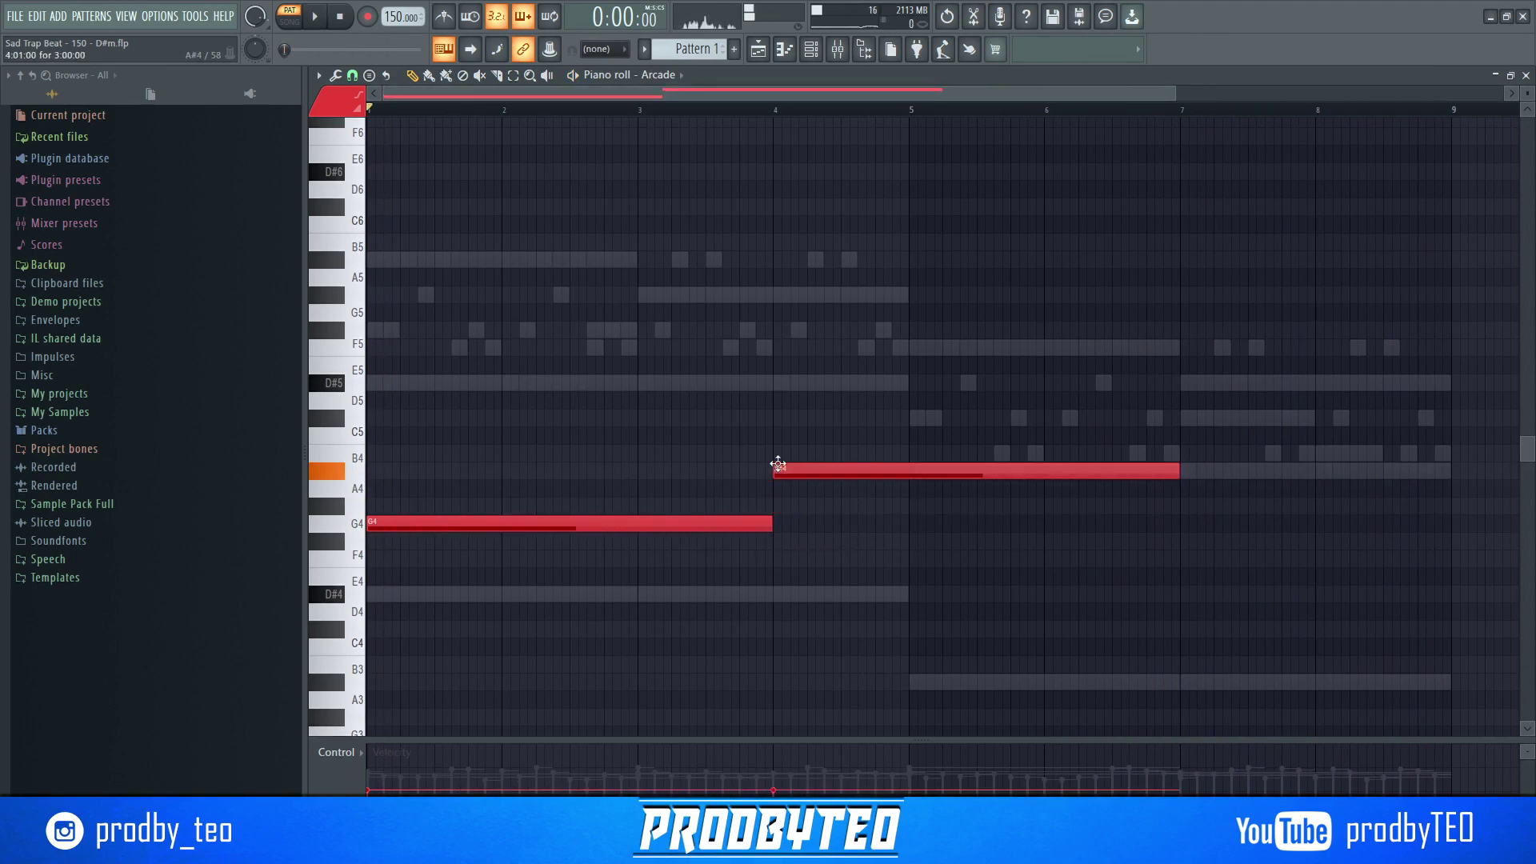
pyautogui.moveTo(1111, 468); pyautogui.dragTo(920, 453)
pyautogui.press('space')
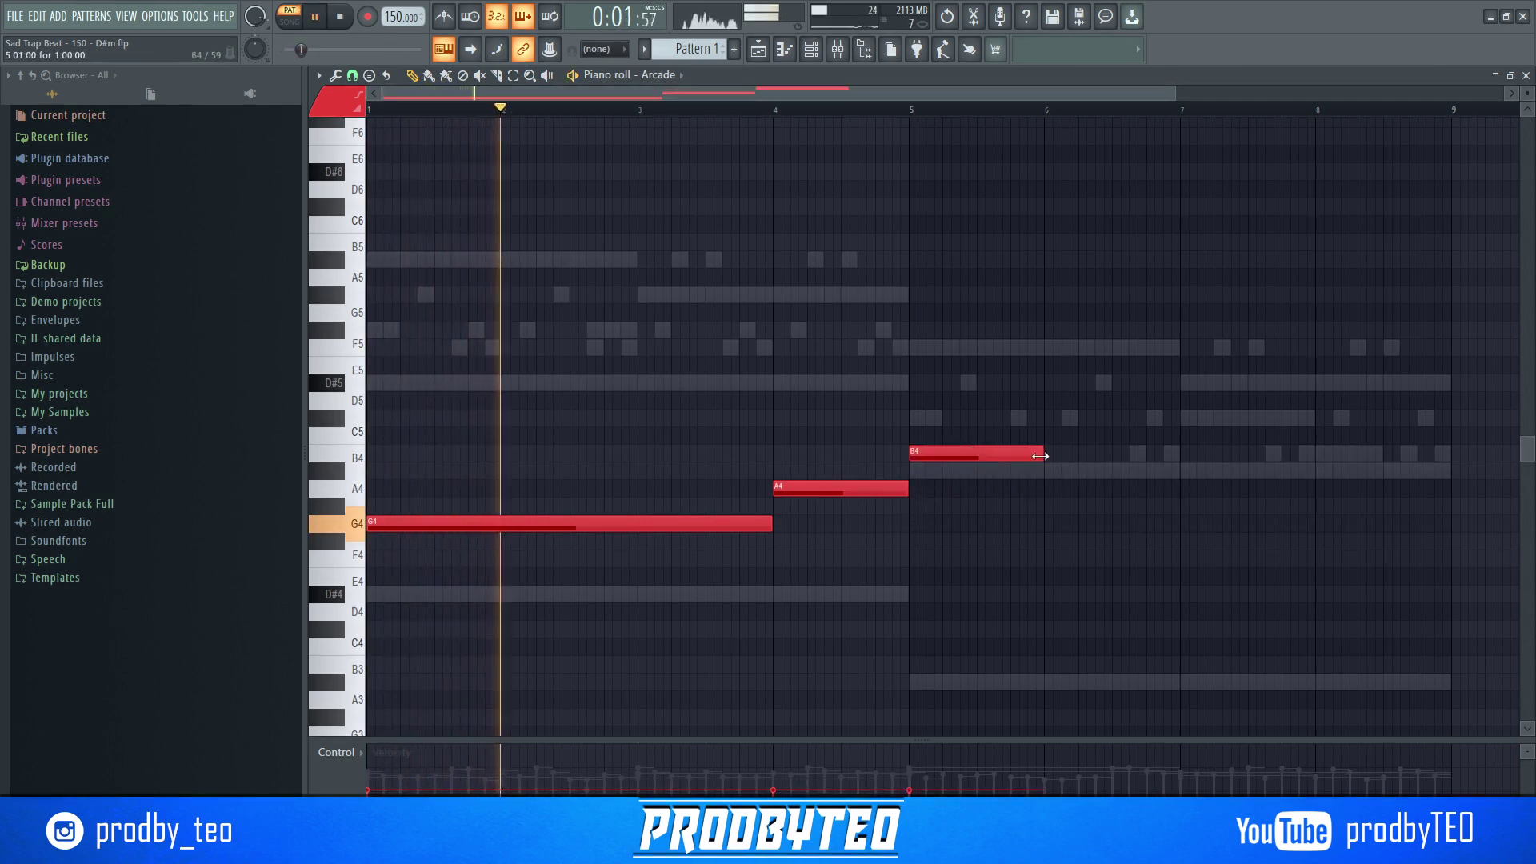
pyautogui.moveTo(1040, 456); pyautogui.dragTo(1314, 477)
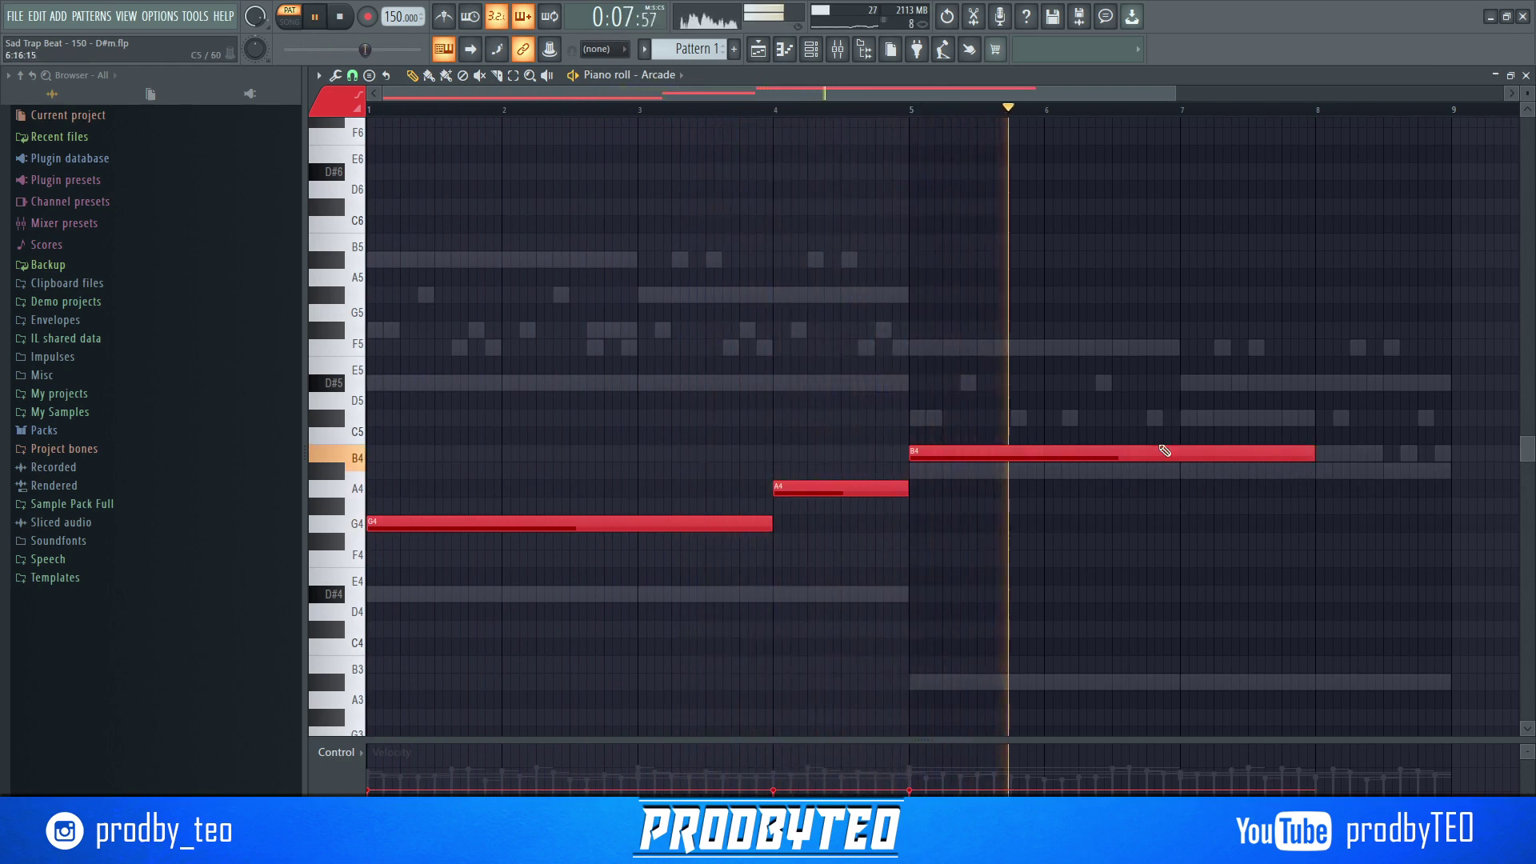
# - Replace the A4 at bar 4 with the B4 shortened to one bar, and place a three-bar A4 at bar 5
pyautogui.press('space')
pyautogui.moveTo(954, 453); pyautogui.dragTo(810, 456)
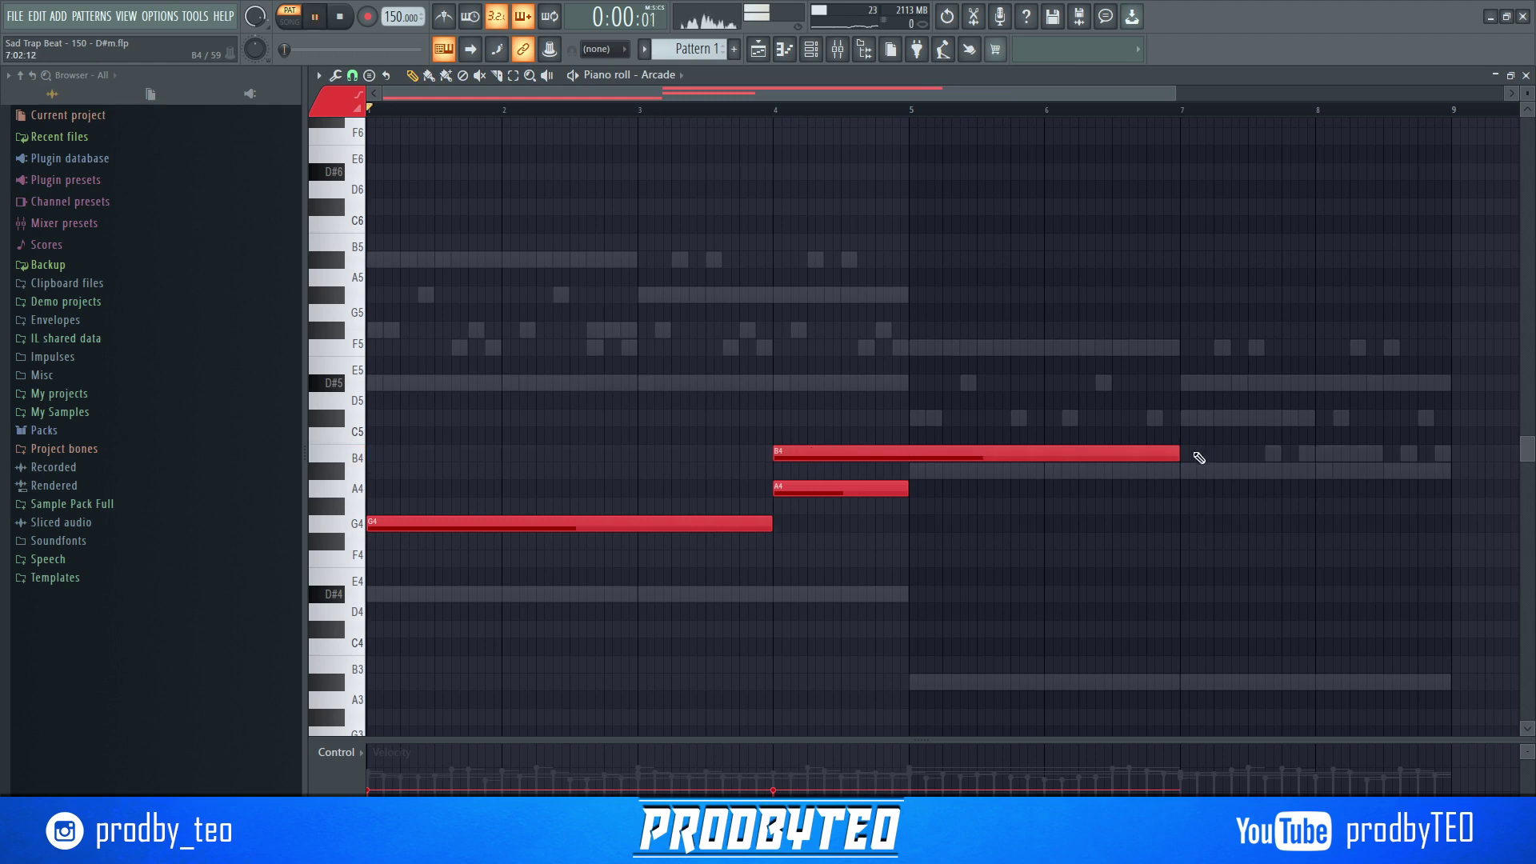
pyautogui.moveTo(1180, 455); pyautogui.dragTo(908, 458)
pyautogui.rightClick(898, 489)
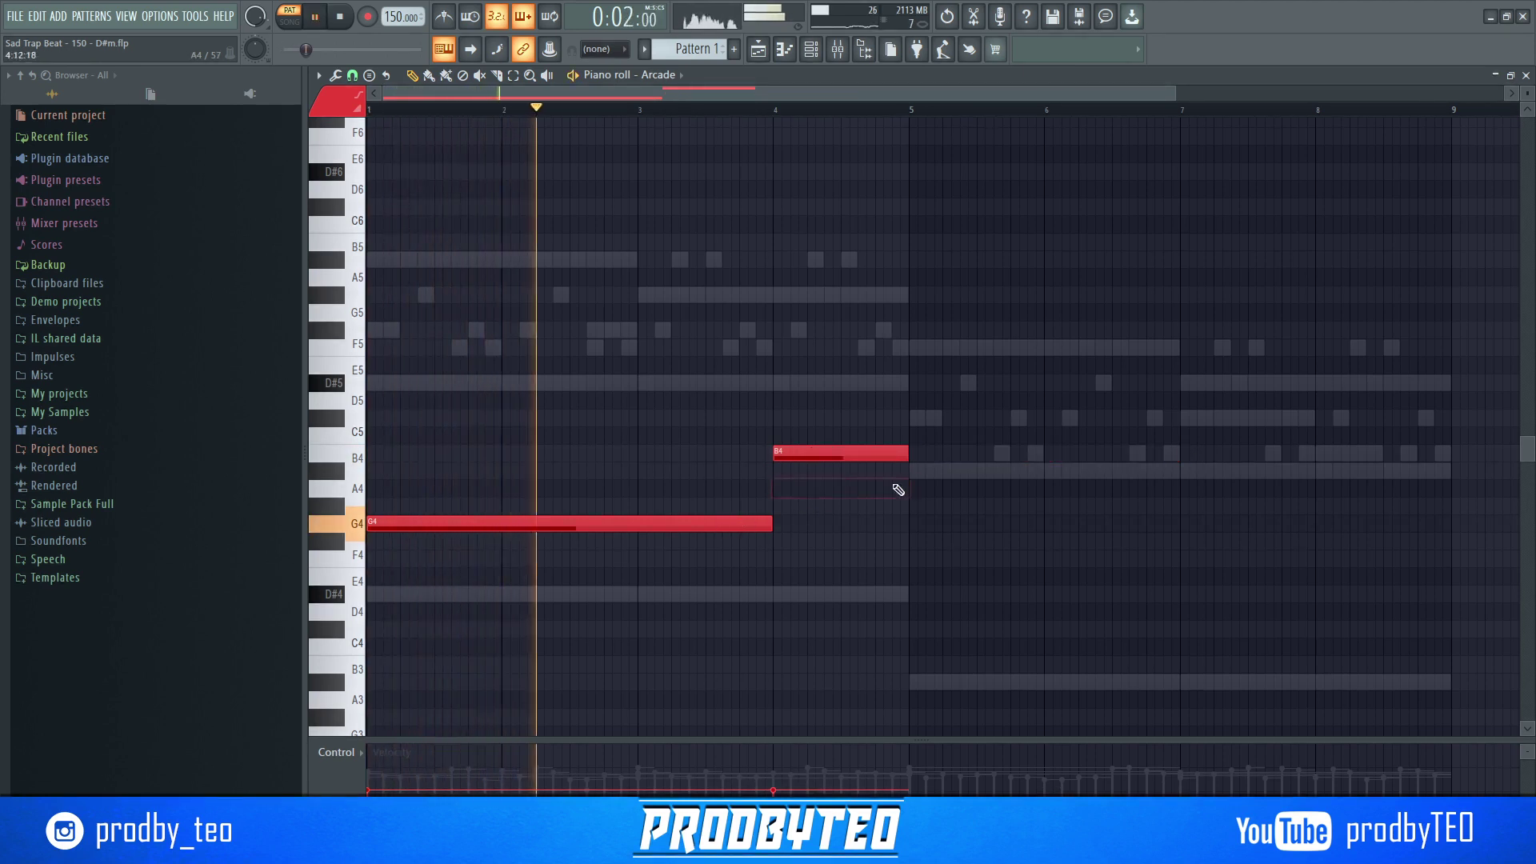
pyautogui.click(910, 488)
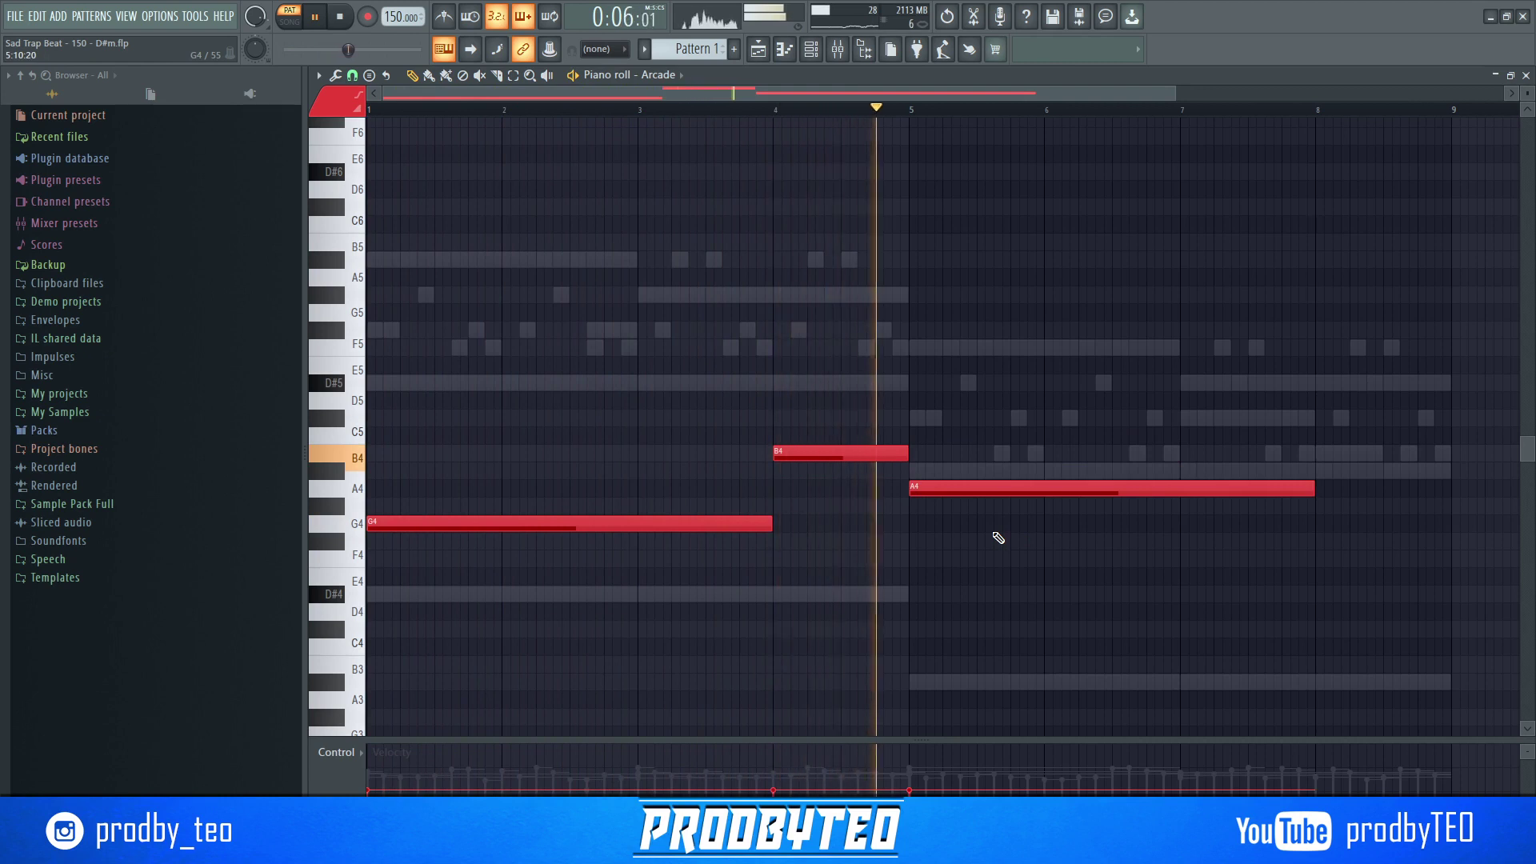
# - Delete the B4 note at bar 4 and lengthen the Arcade G4 and A4 notes to just under four bars each
pyautogui.rightClick(896, 454)
pyautogui.press('space')
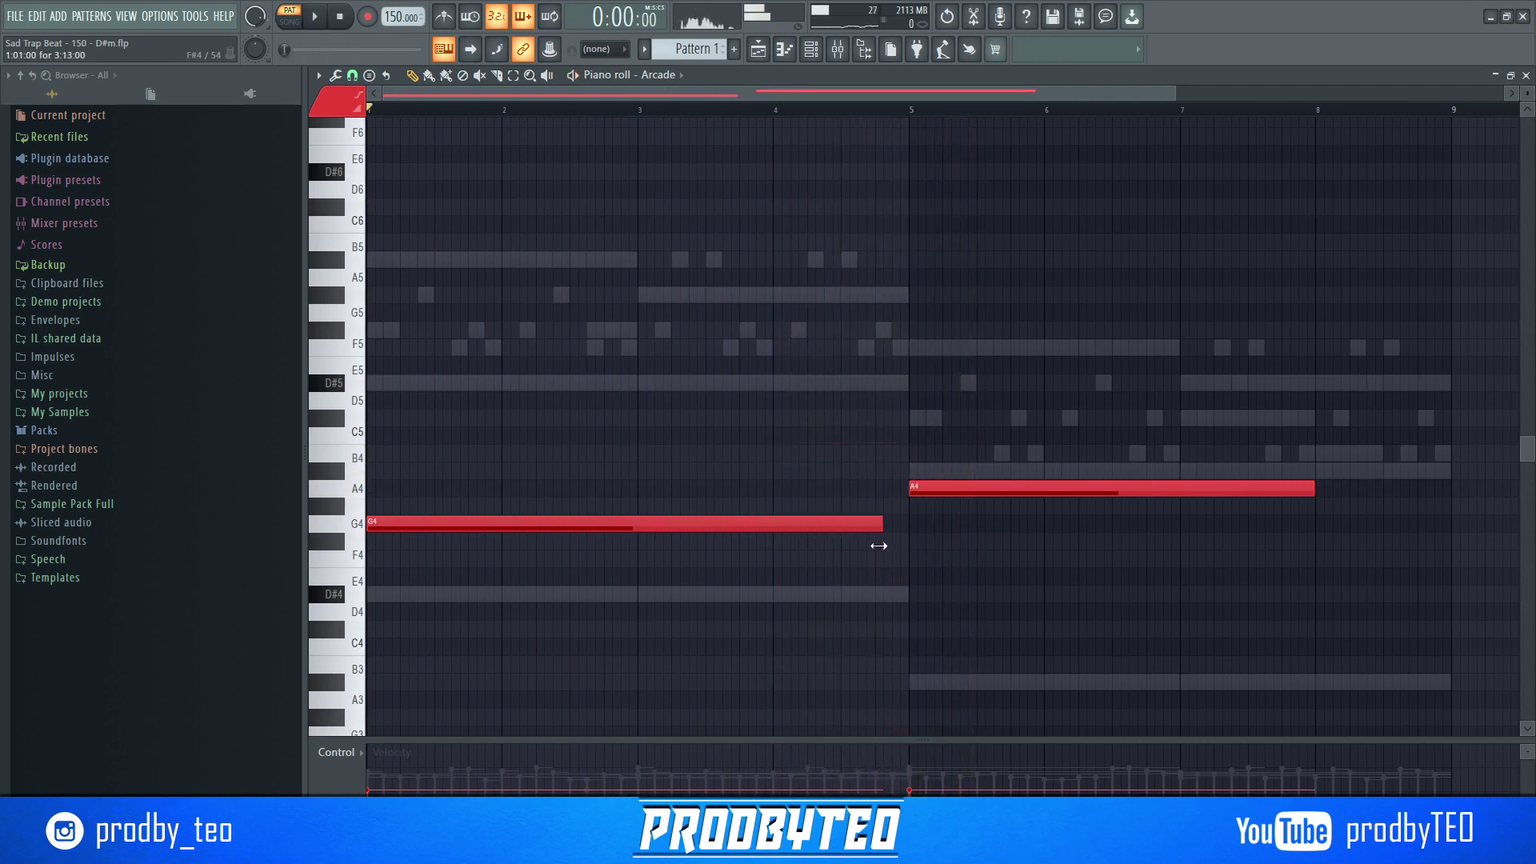
pyautogui.rightClick(917, 491)
pyautogui.click(917, 489)
pyautogui.press('space')
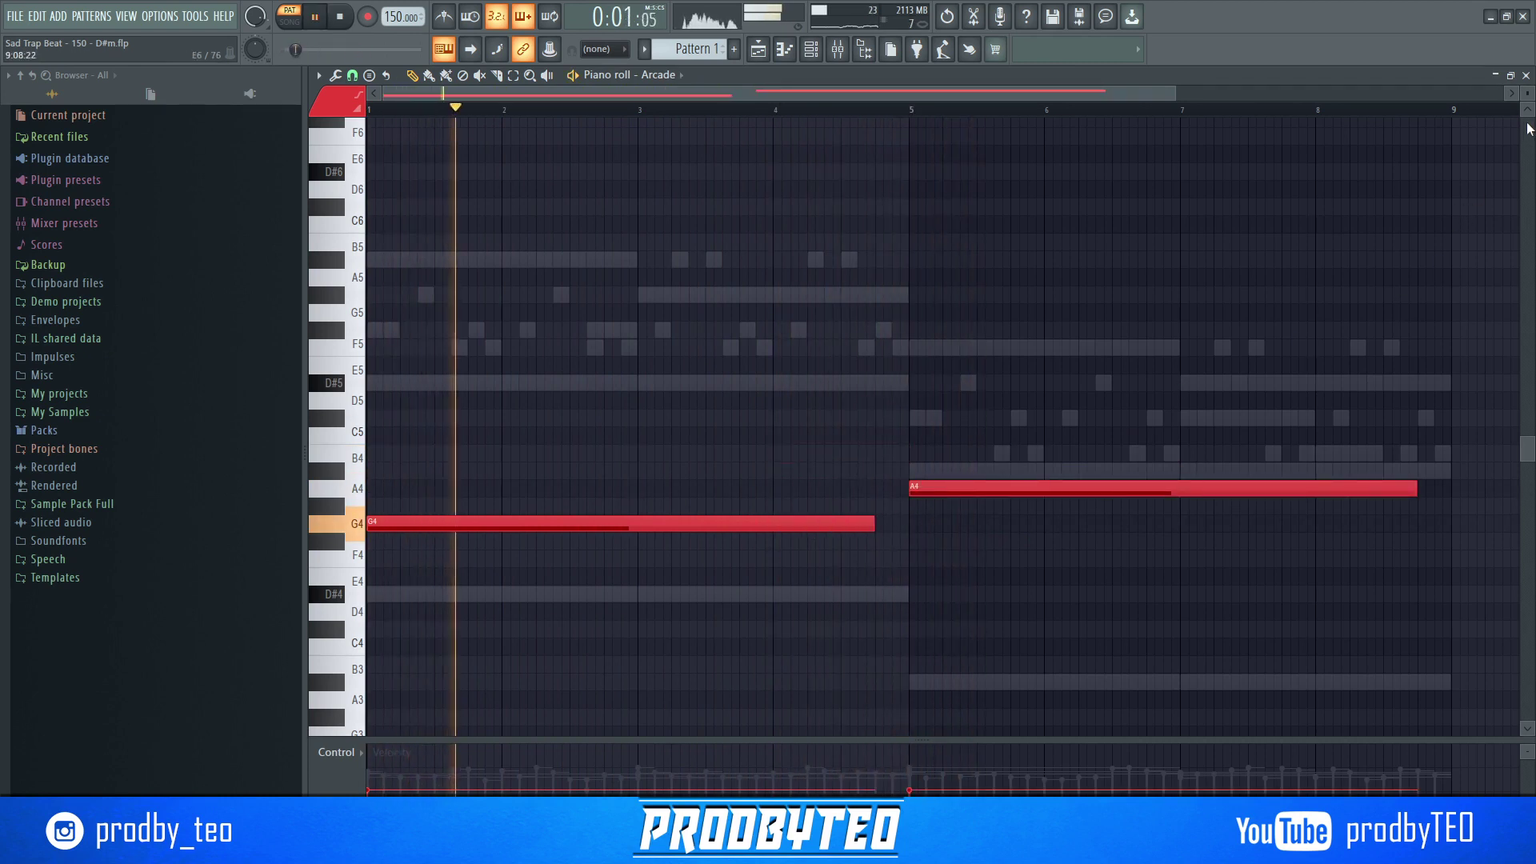
pyautogui.click(1525, 75)
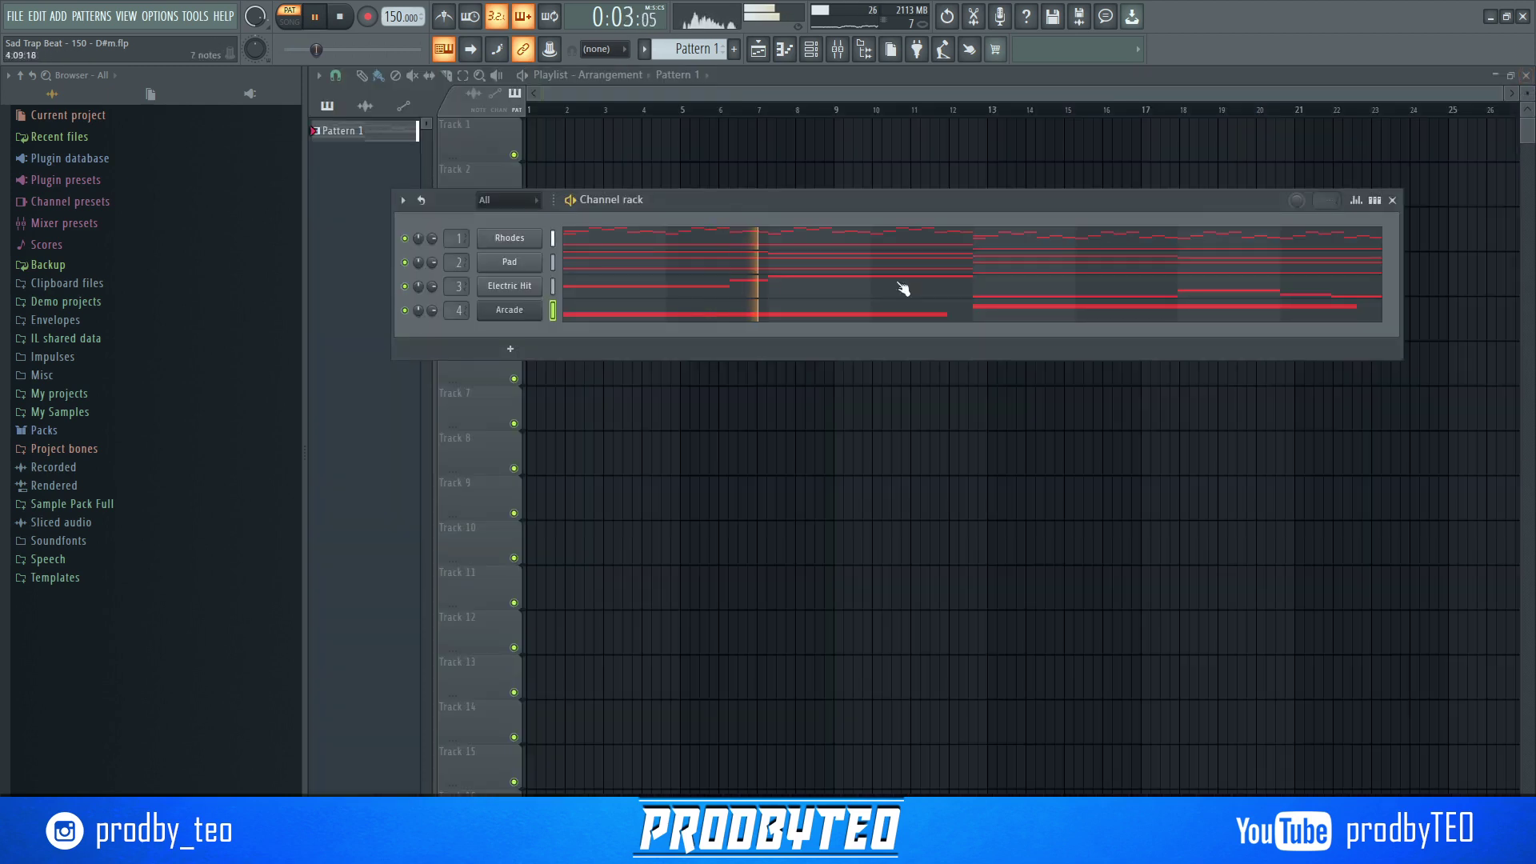
# - Pan the Arcade mixer track 20% right at -3.0 dB and add Fruity Parametric EQ 2 to its first effect slot
pyautogui.click(836, 50)
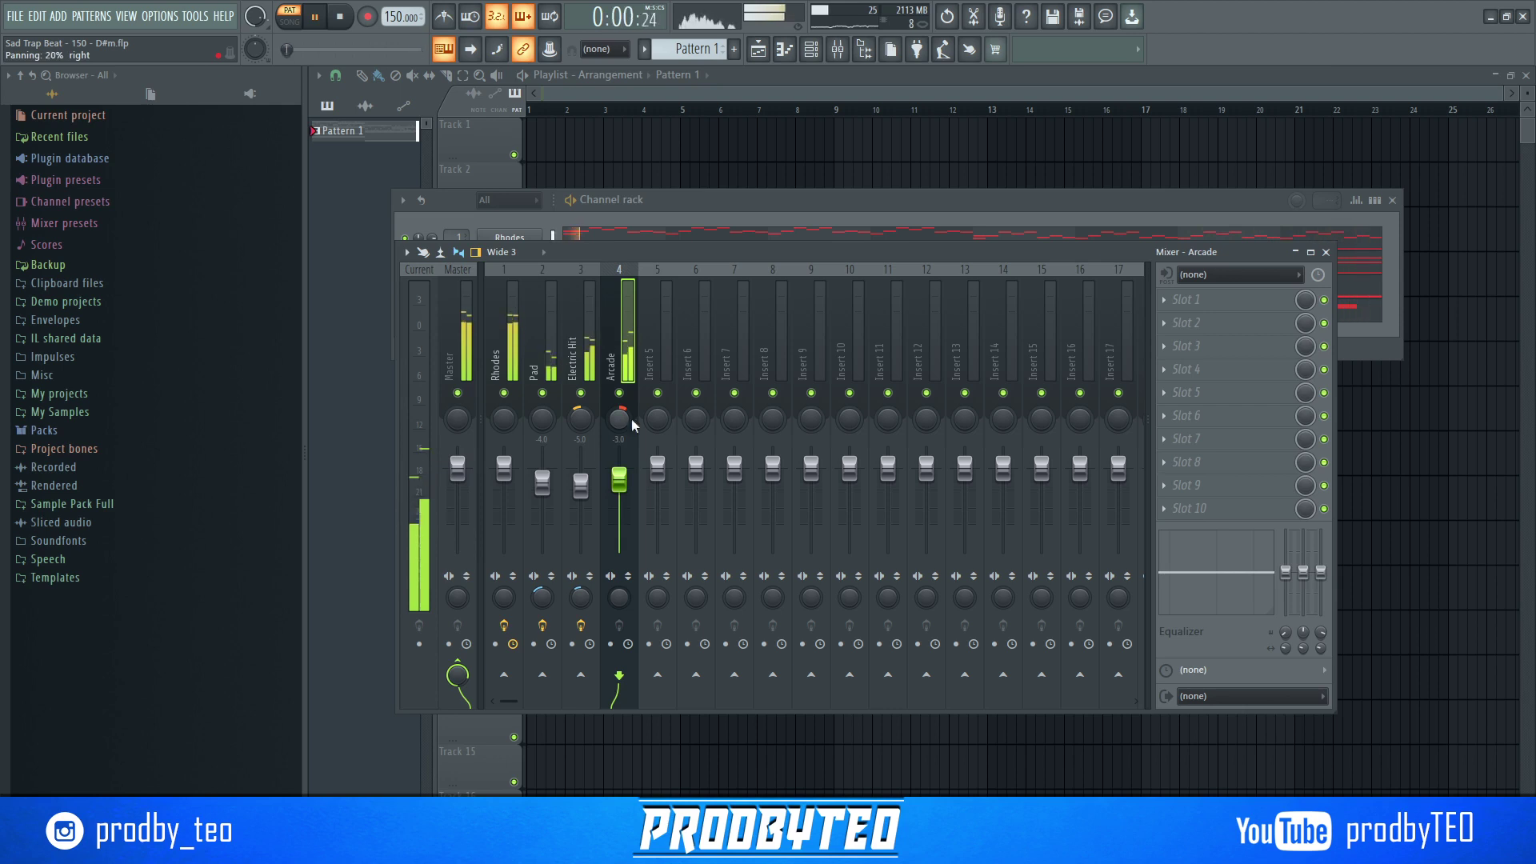
pyautogui.click(1233, 308)
pyautogui.click(1006, 312)
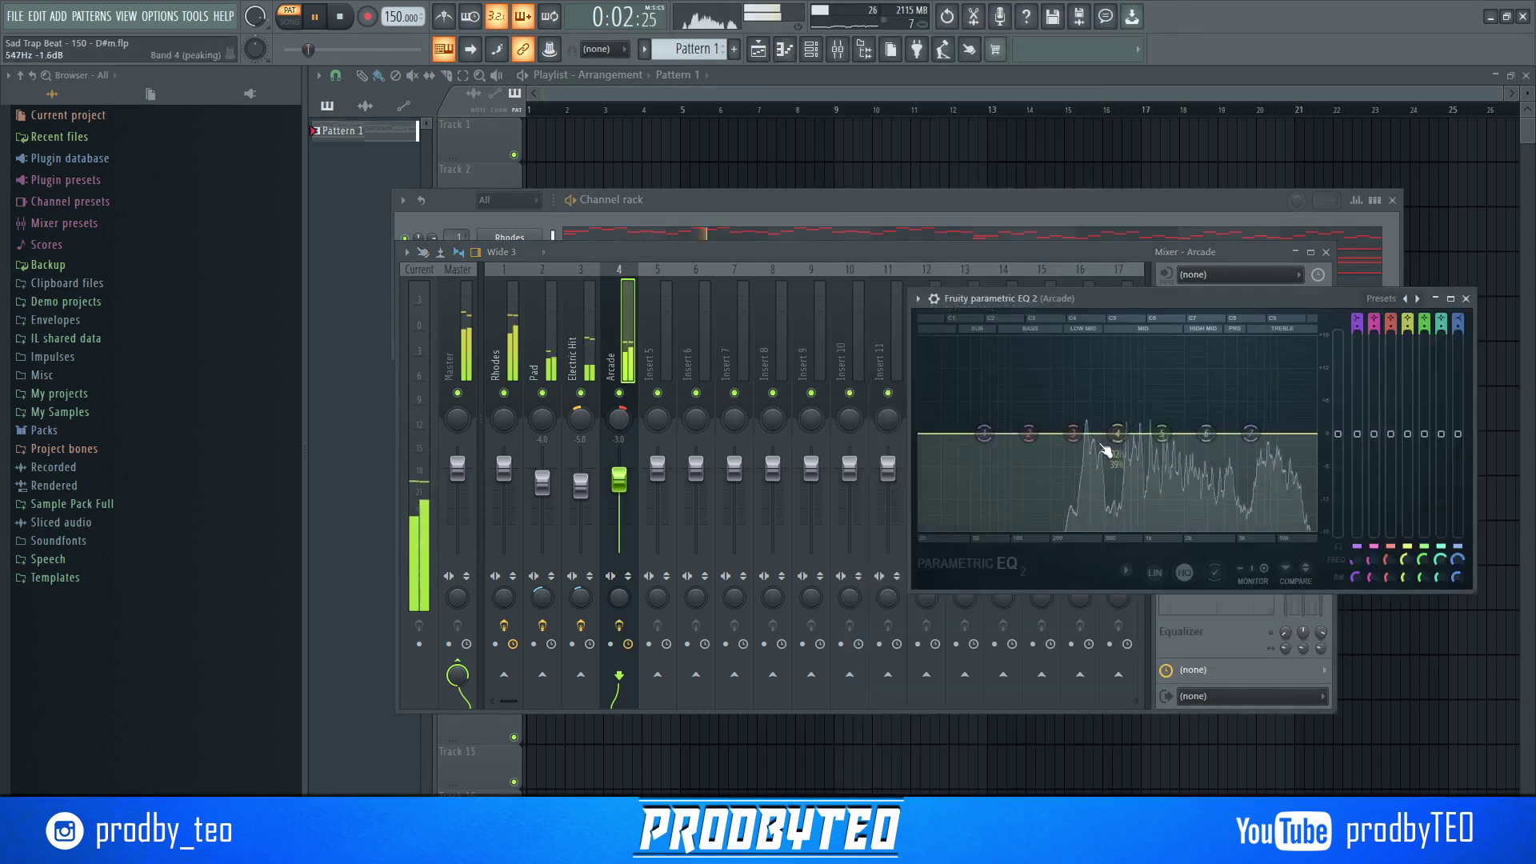
# - Shape the Arcade EQ with a steep low cut, a -3.0 dB dip at about 572 Hz, and a slight high-frequency boost
pyautogui.moveTo(984, 432); pyautogui.dragTo(1069, 528)
pyautogui.rightClick(1031, 529)
pyautogui.moveTo(1058, 589)
pyautogui.click(1105, 590)
pyautogui.moveTo(1250, 433); pyautogui.dragTo(1286, 424)
pyautogui.moveTo(1206, 433); pyautogui.dragTo(1111, 450)
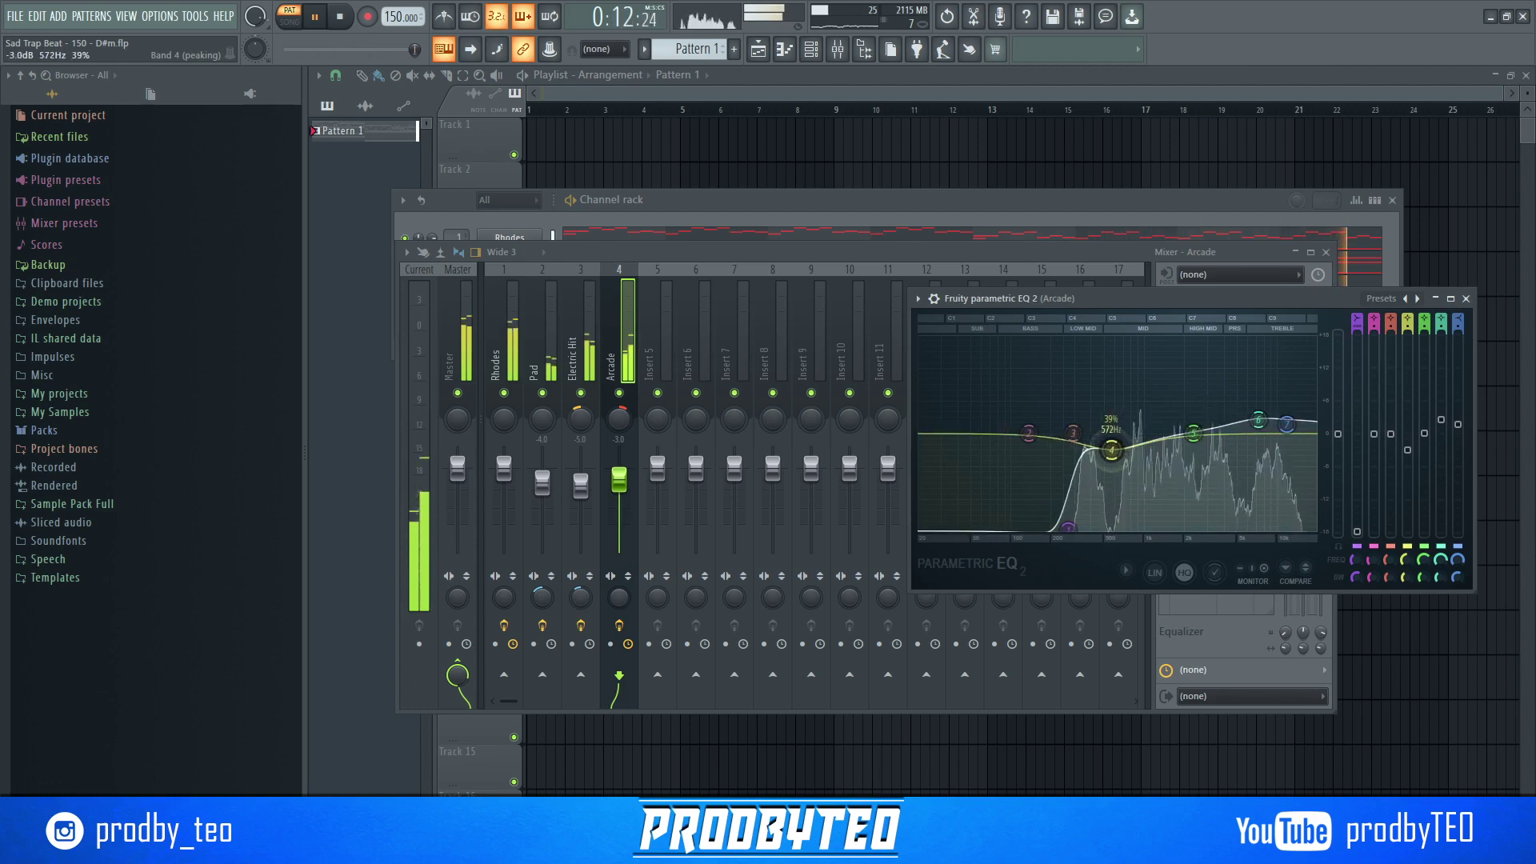
pyautogui.click(1465, 299)
# - Add Fresh Air to the Arcade track's second effect slot with Mid Air 30 and High Air 23, and lower the track volume to -6.0 dB
pyautogui.click(1247, 324)
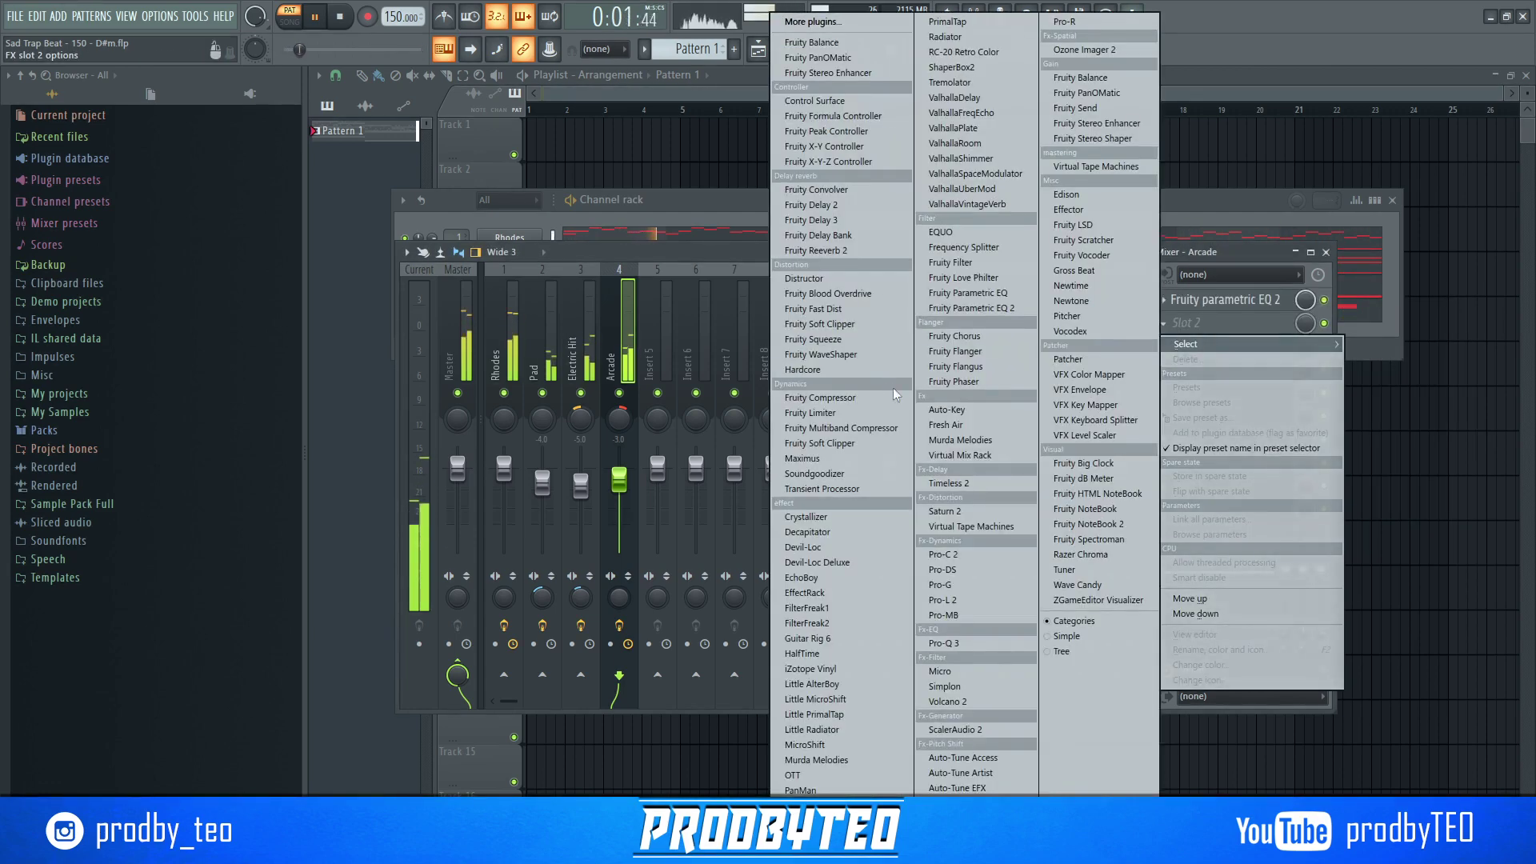
pyautogui.click(948, 425)
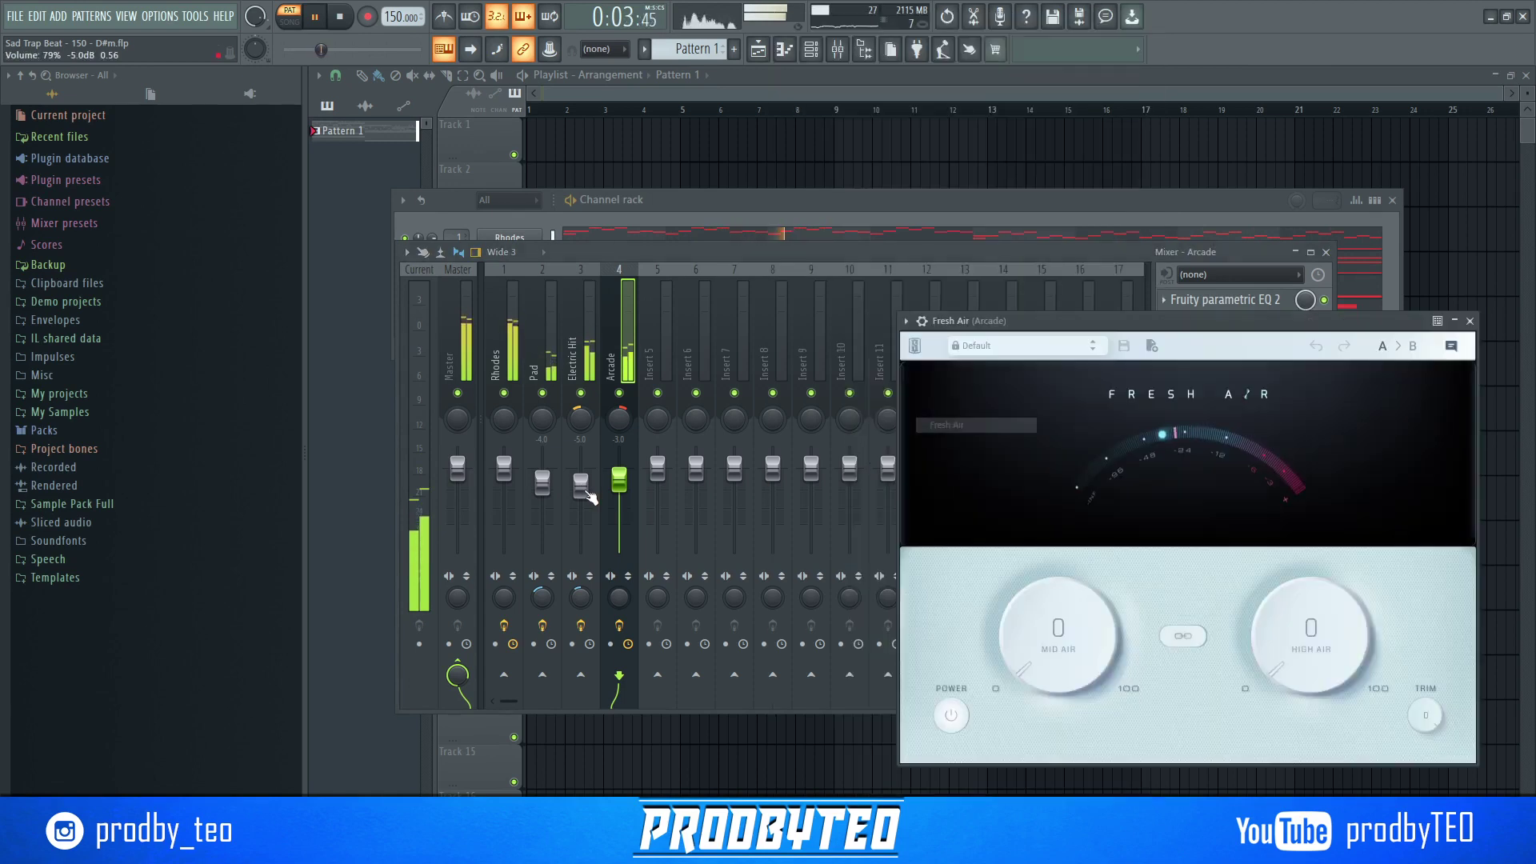
pyautogui.moveTo(1019, 677); pyautogui.dragTo(1036, 569)
pyautogui.moveTo(1304, 632); pyautogui.dragTo(1271, 550)
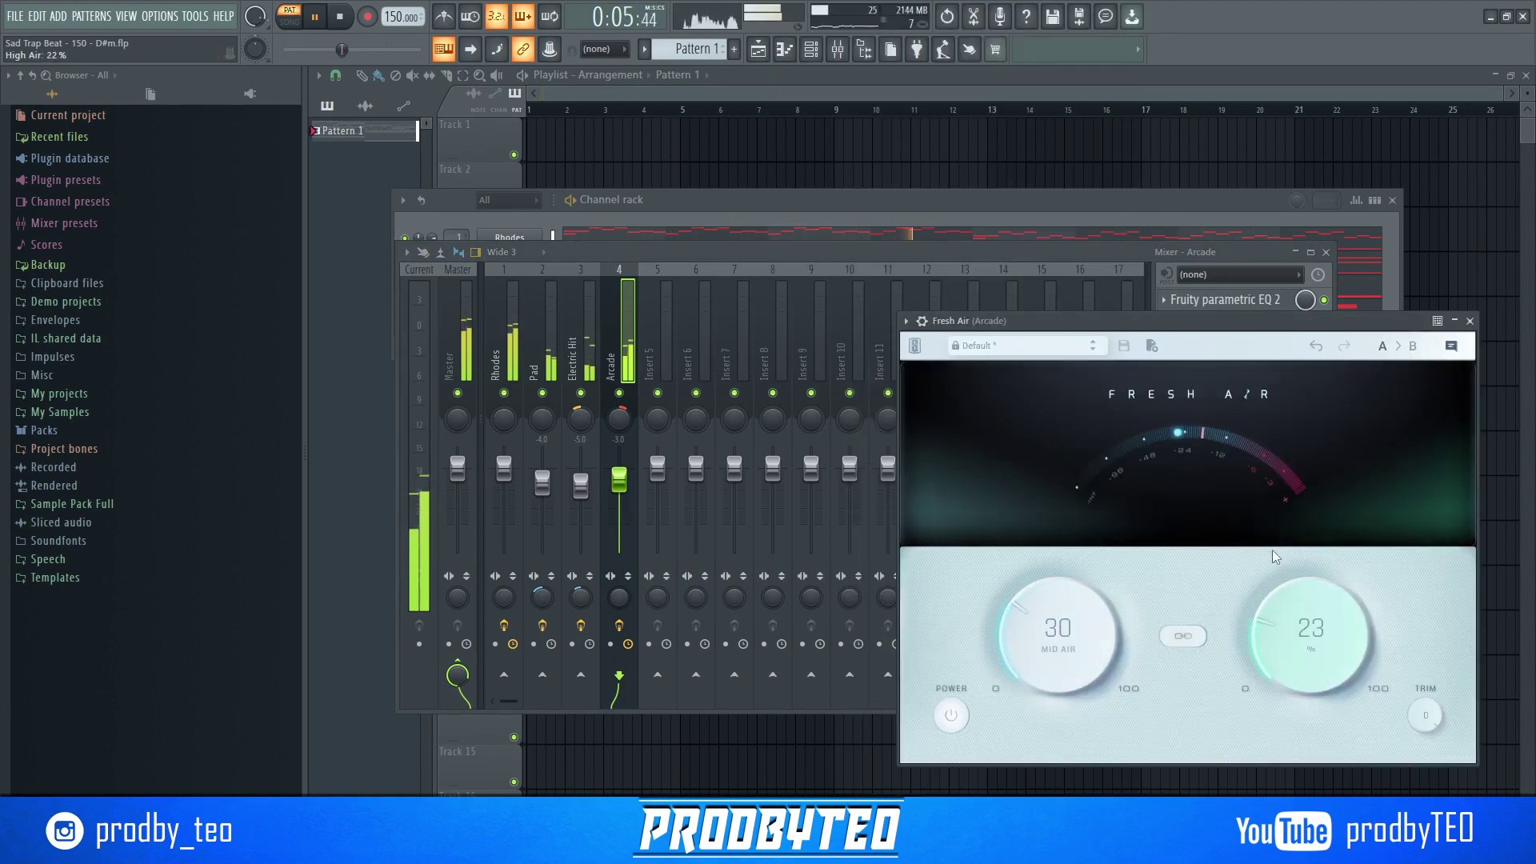
pyautogui.click(1469, 321)
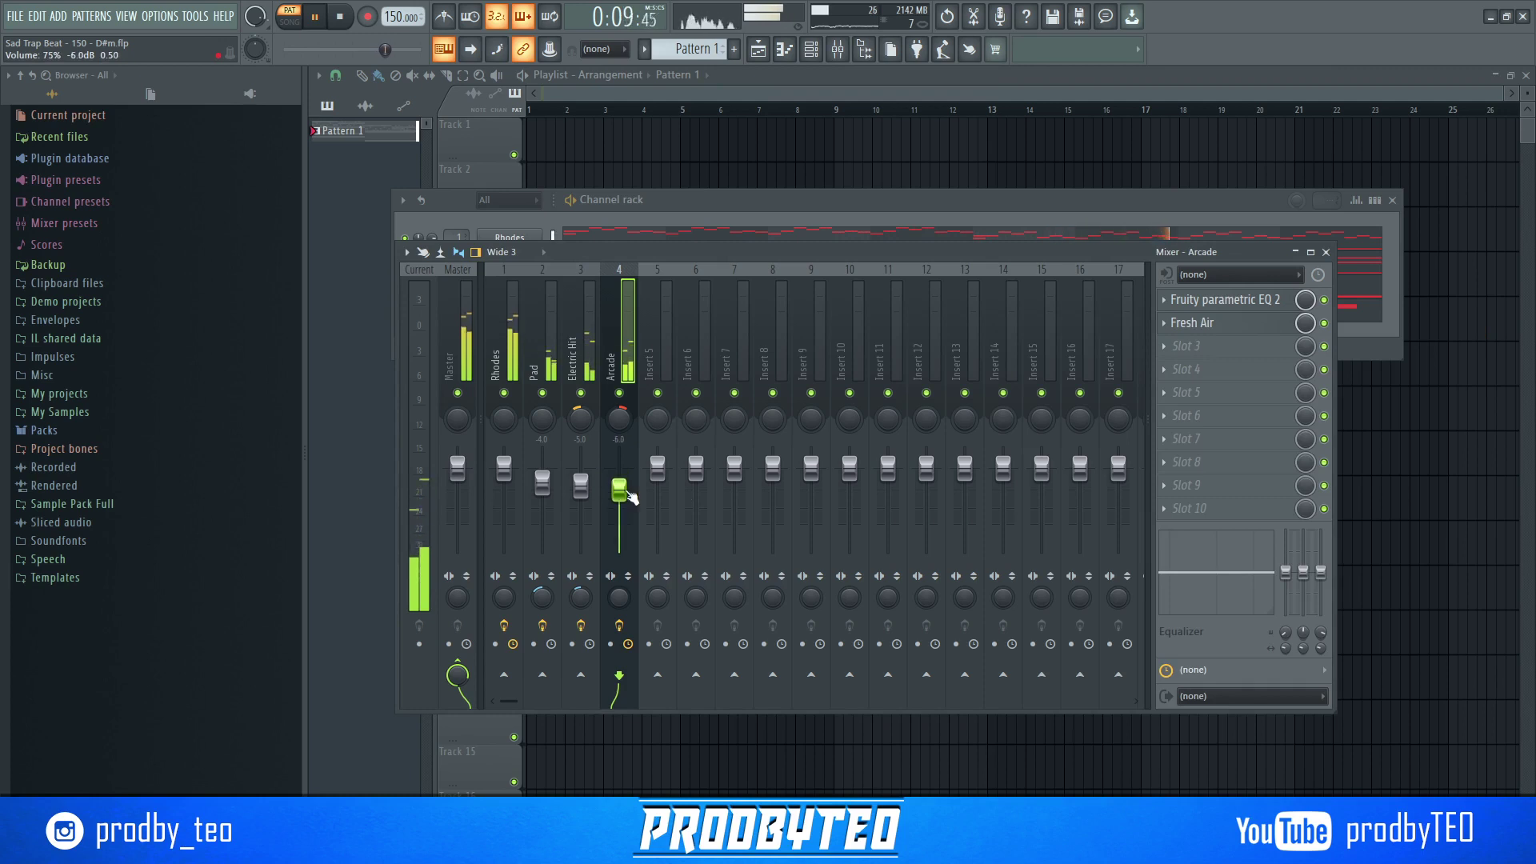
pyautogui.click(1325, 252)
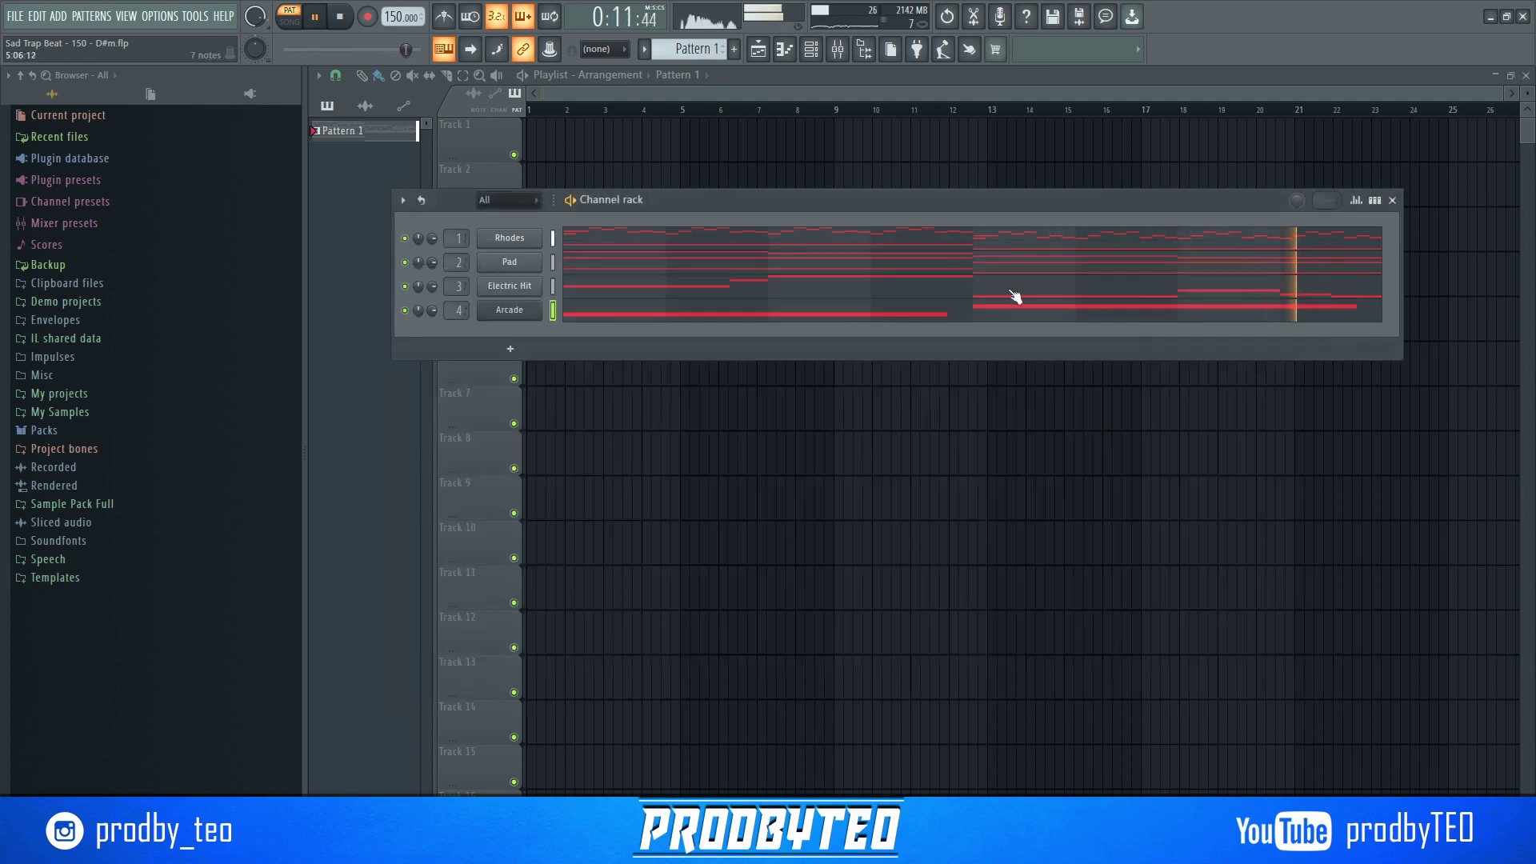
# - Lower the Arcade part's second note, starting at bar 5, to F4 and play the pattern
pyautogui.click(957, 318)
pyautogui.press('space')
pyautogui.moveTo(955, 484); pyautogui.dragTo(954, 577)
pyautogui.press('space')
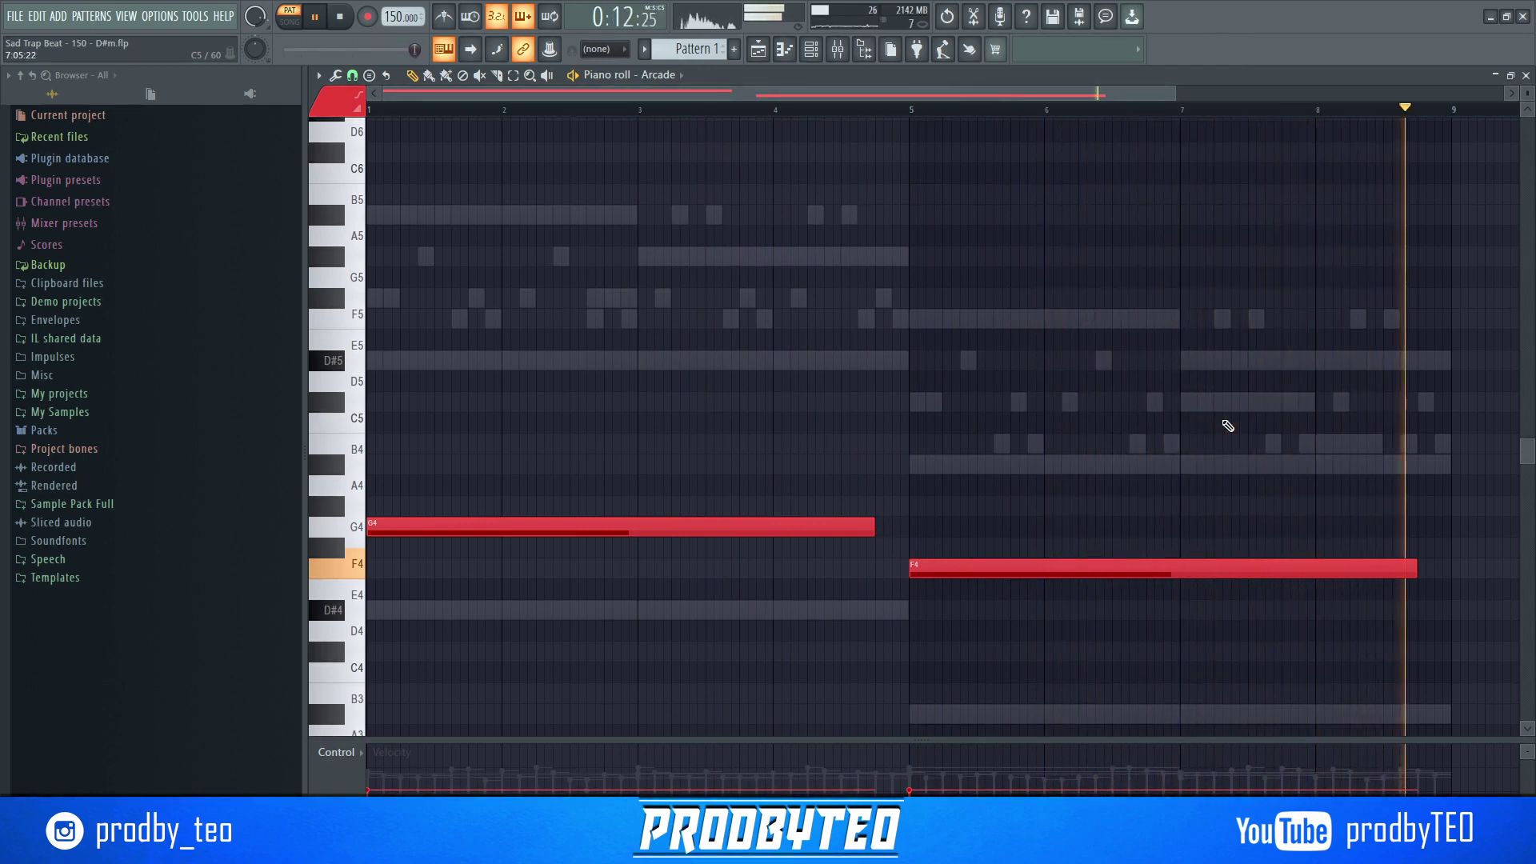
pyautogui.click(1525, 75)
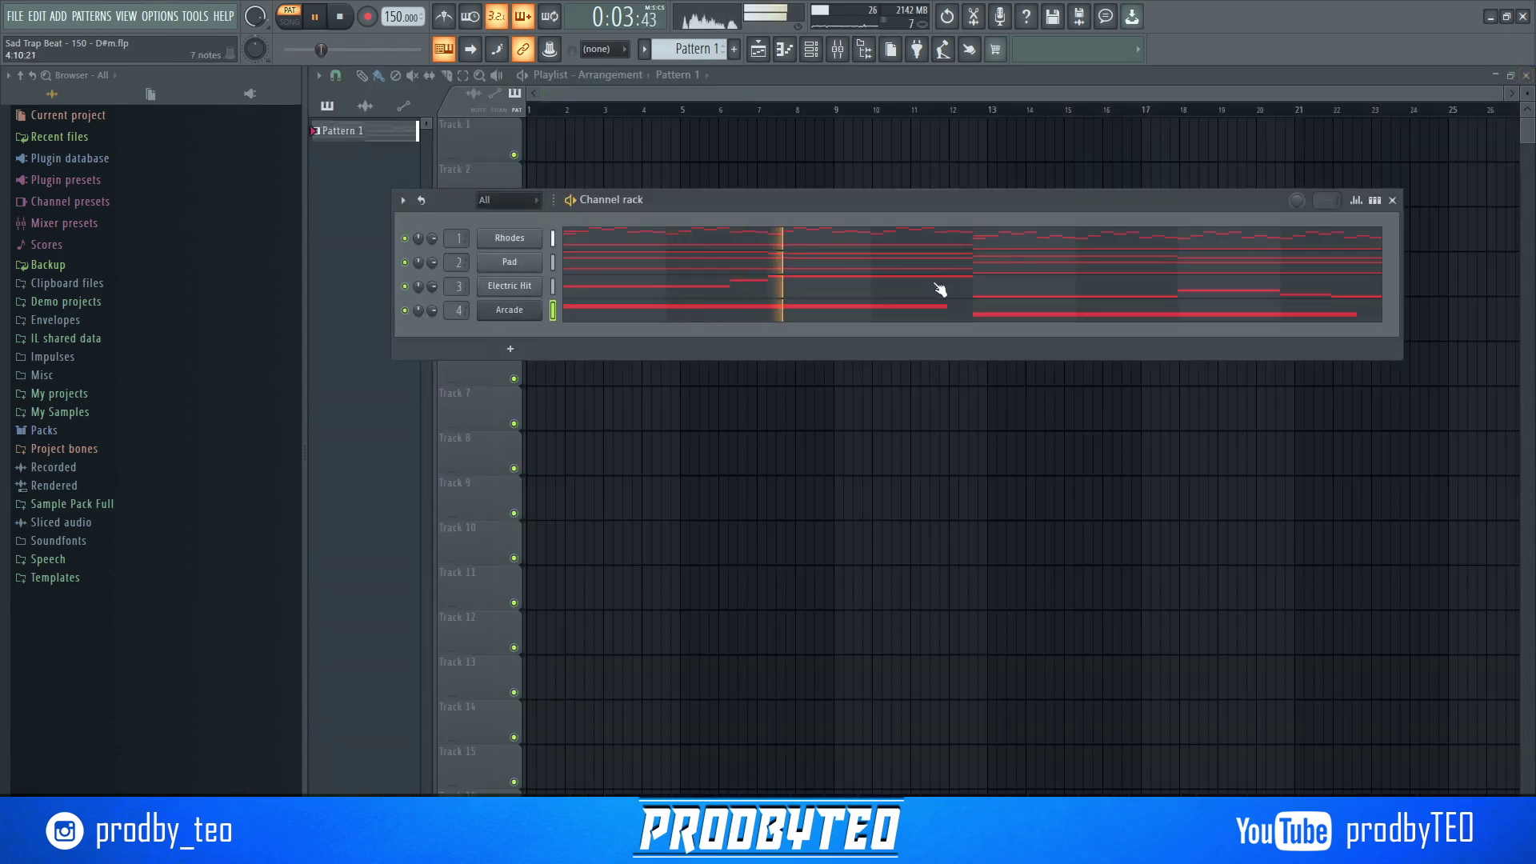
# - Browse My Samples through Download, Drum Kit, Genre and Drill to the Jay Cactus The Vault Drum Kit folder inside The.Vault.Drum.Kit
pyautogui.click(60, 412)
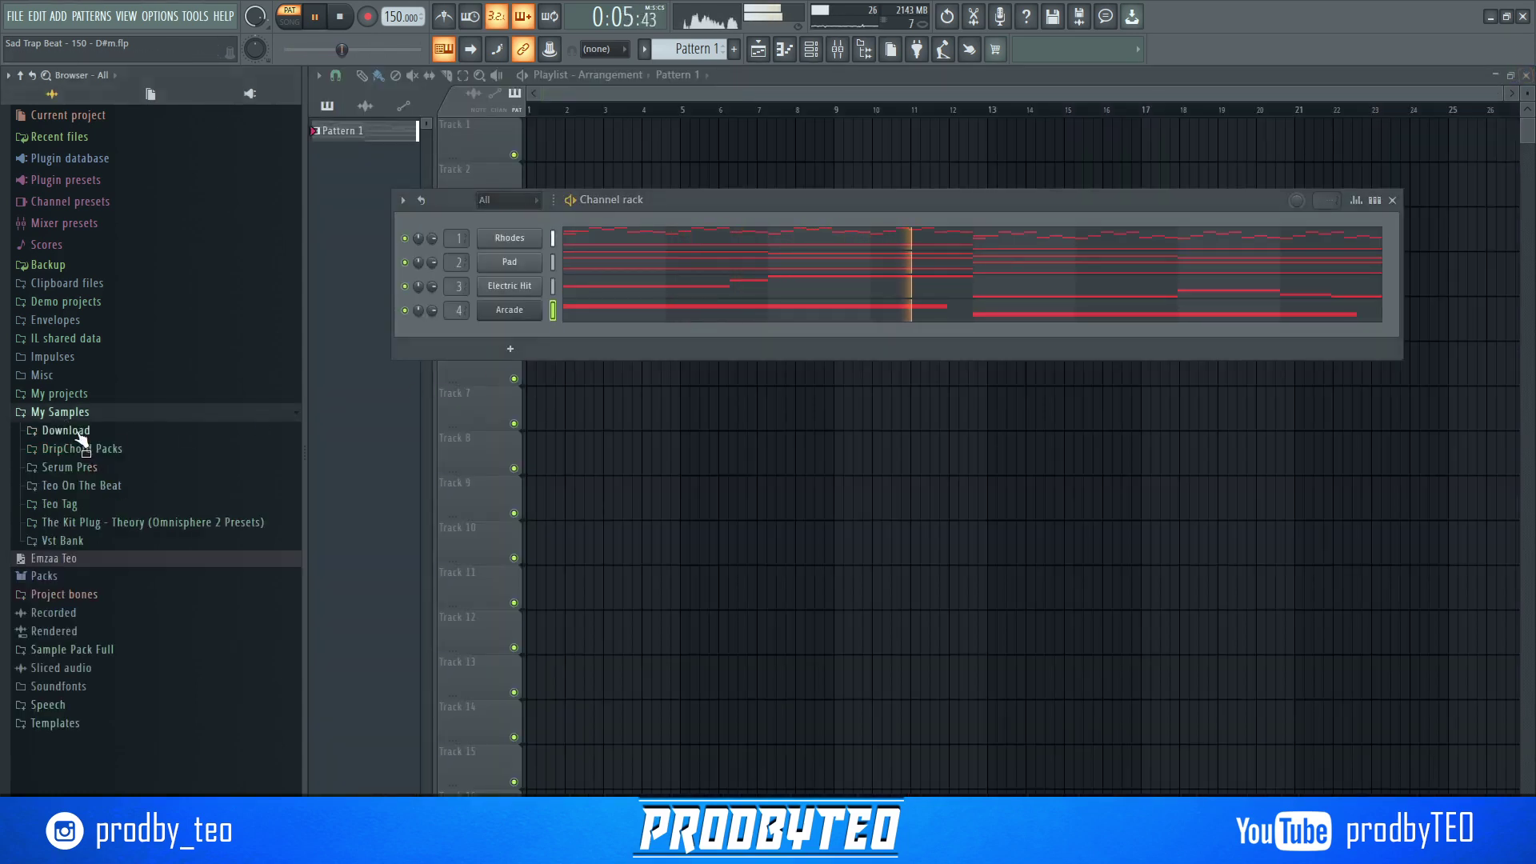
pyautogui.click(66, 430)
pyautogui.click(108, 453)
pyautogui.click(112, 469)
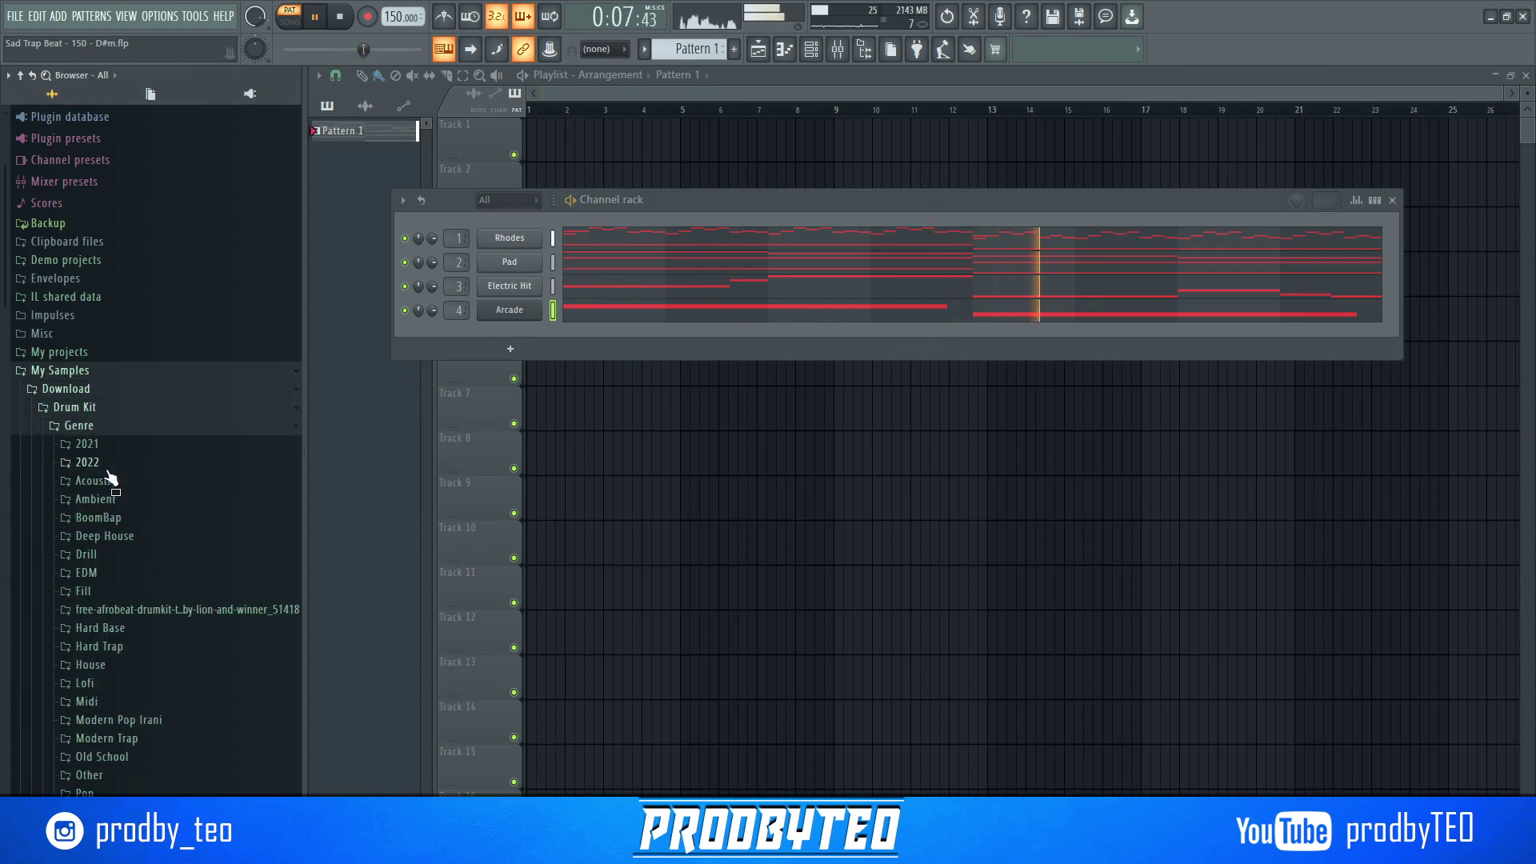
pyautogui.click(122, 455)
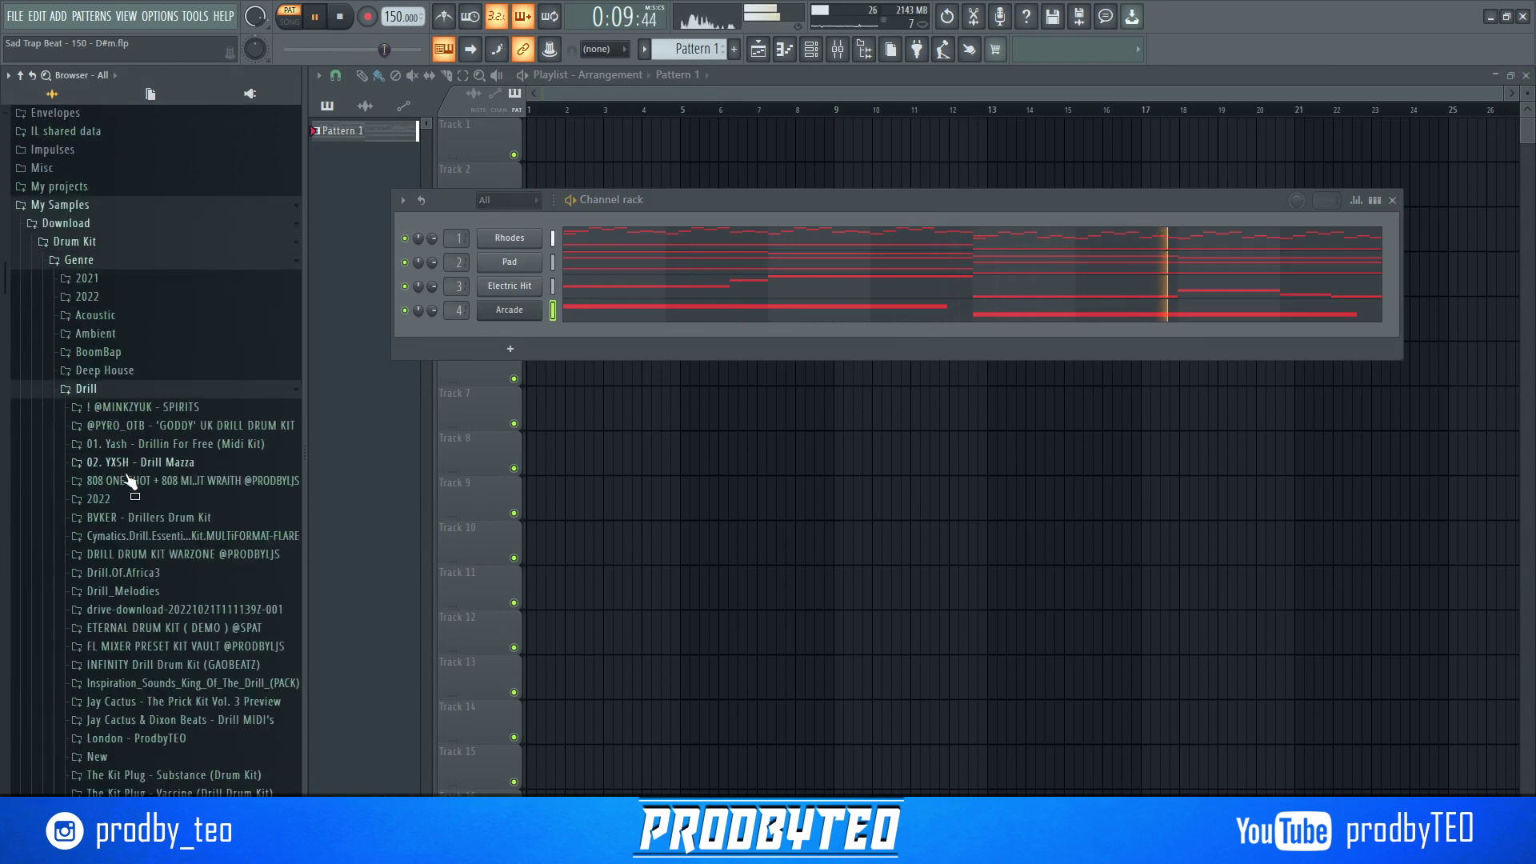
pyautogui.scroll(-4, 126, 496)
pyautogui.click(128, 528)
pyautogui.click(179, 548)
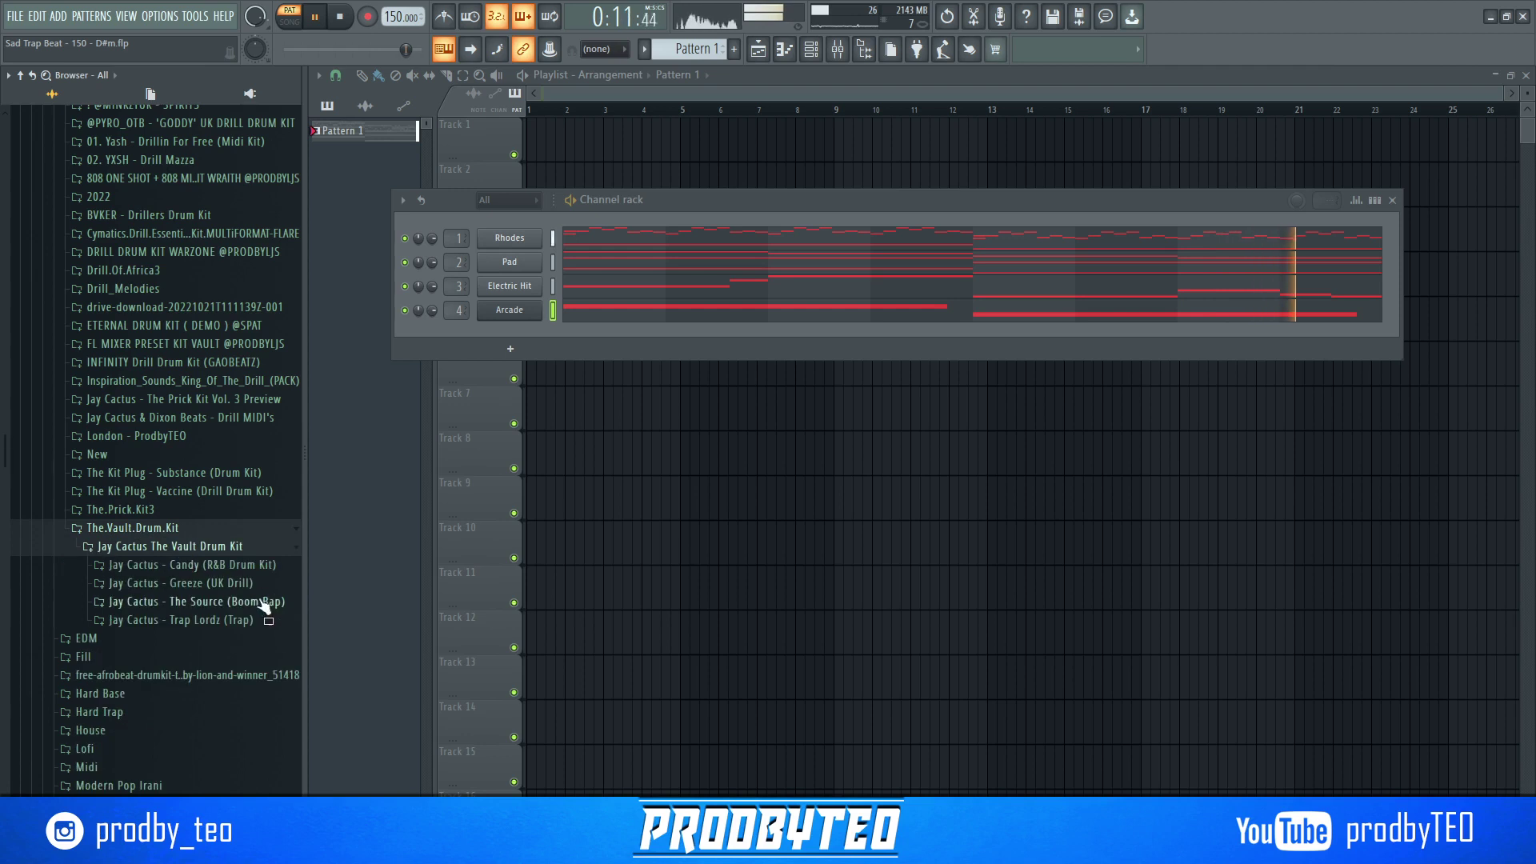
# - Load TrapLordz - Spinz 808 from the Trap Lordz kit's 808s BONUS ESSENTIALS folder into a new sampler channel
pyautogui.click(253, 619)
pyautogui.click(233, 634)
pyautogui.click(215, 633)
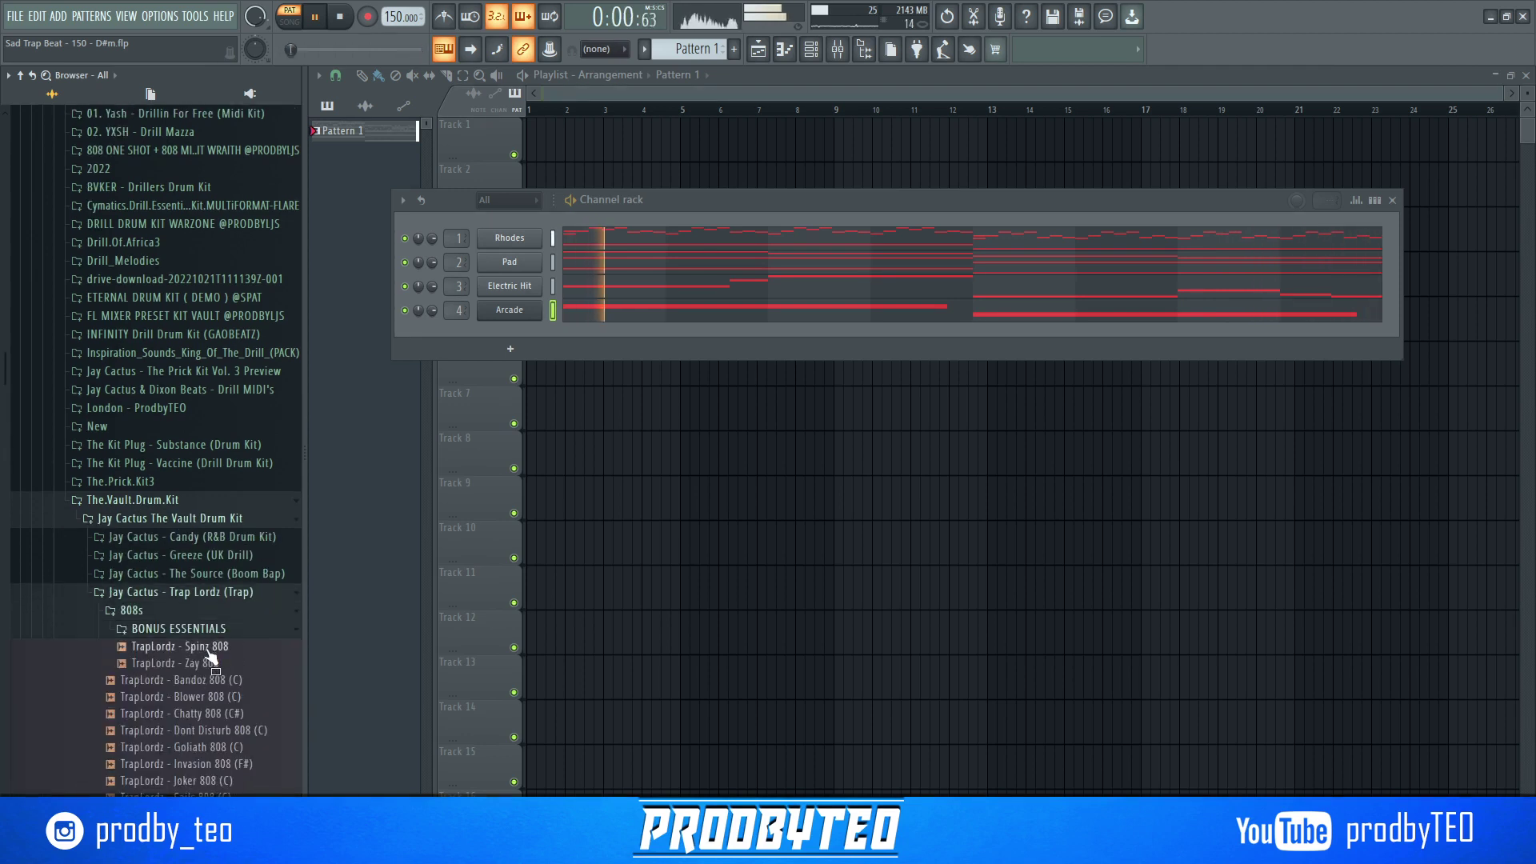
pyautogui.scroll(-4, 244, 638)
pyautogui.press('Up')
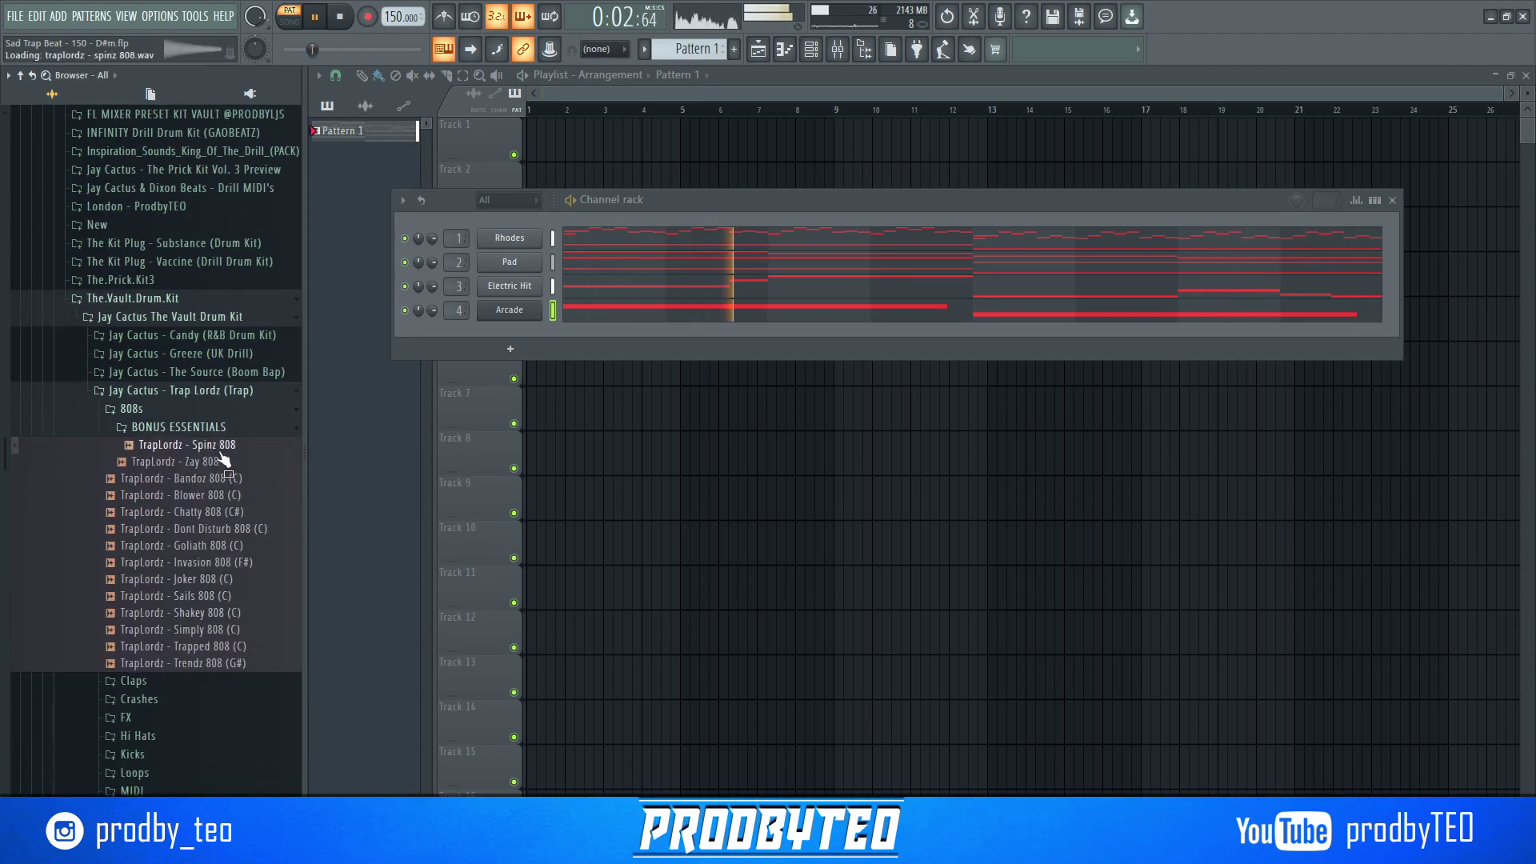
pyautogui.rightClick(219, 446)
pyautogui.click(352, 531)
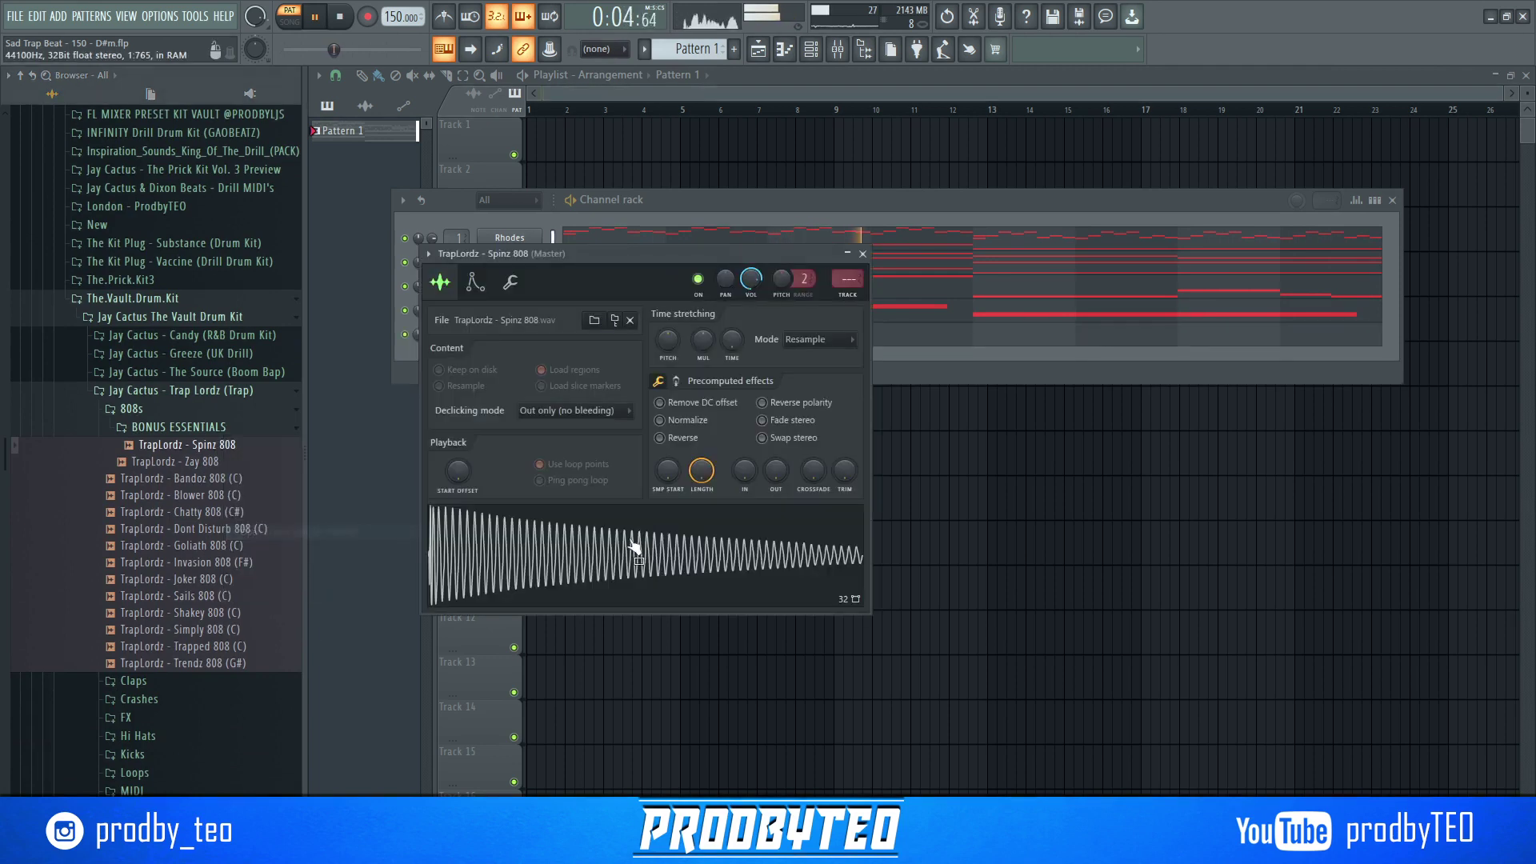
# - Look at the Spinz 808's envelope settings, close its sampler window and collapse the 808s folder
pyautogui.click(475, 283)
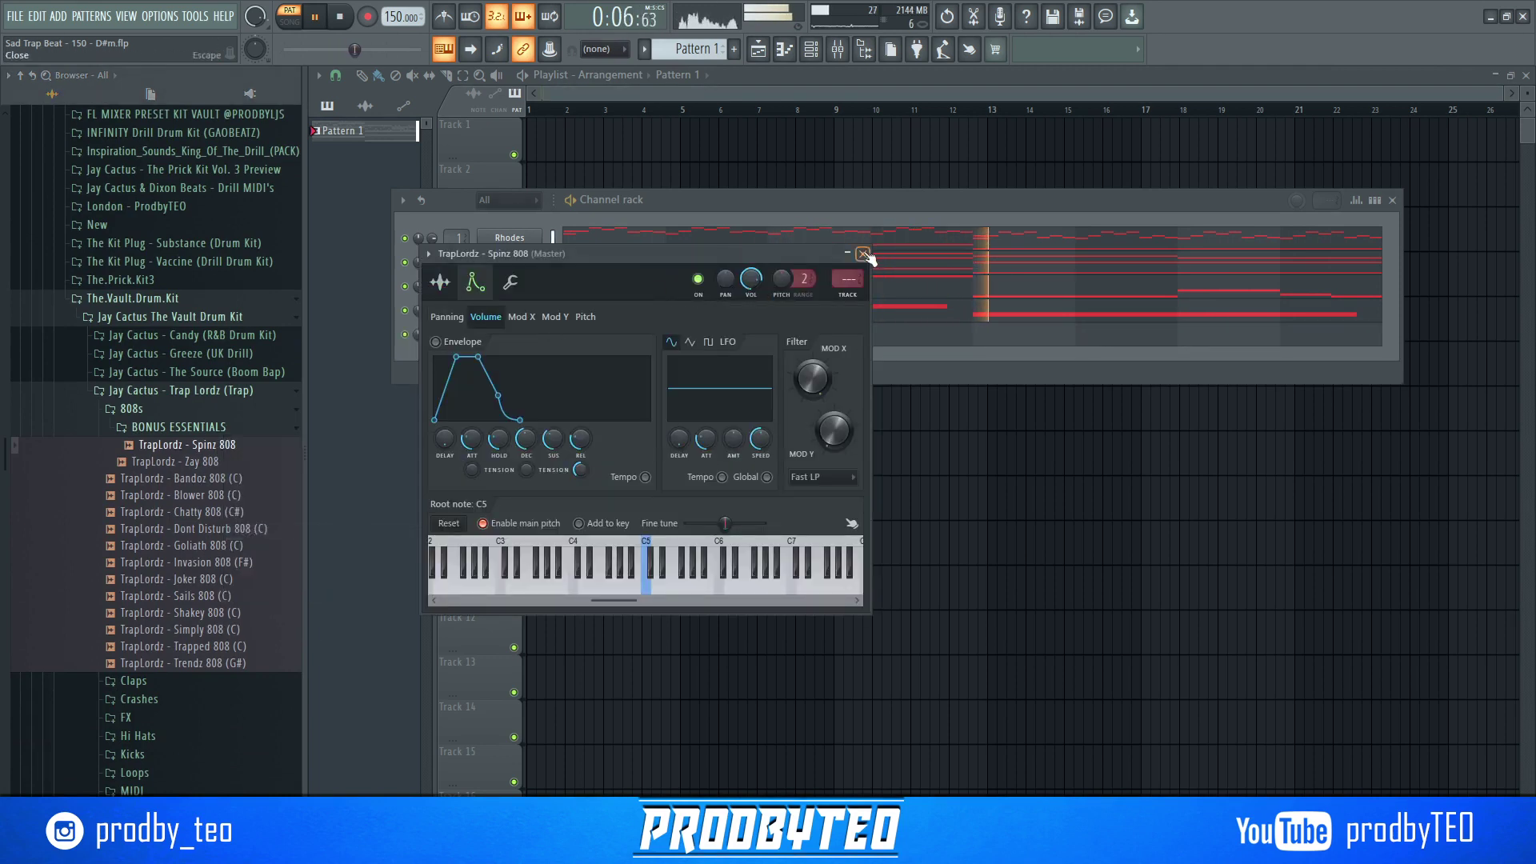
pyautogui.click(863, 254)
pyautogui.click(152, 427)
pyautogui.click(136, 409)
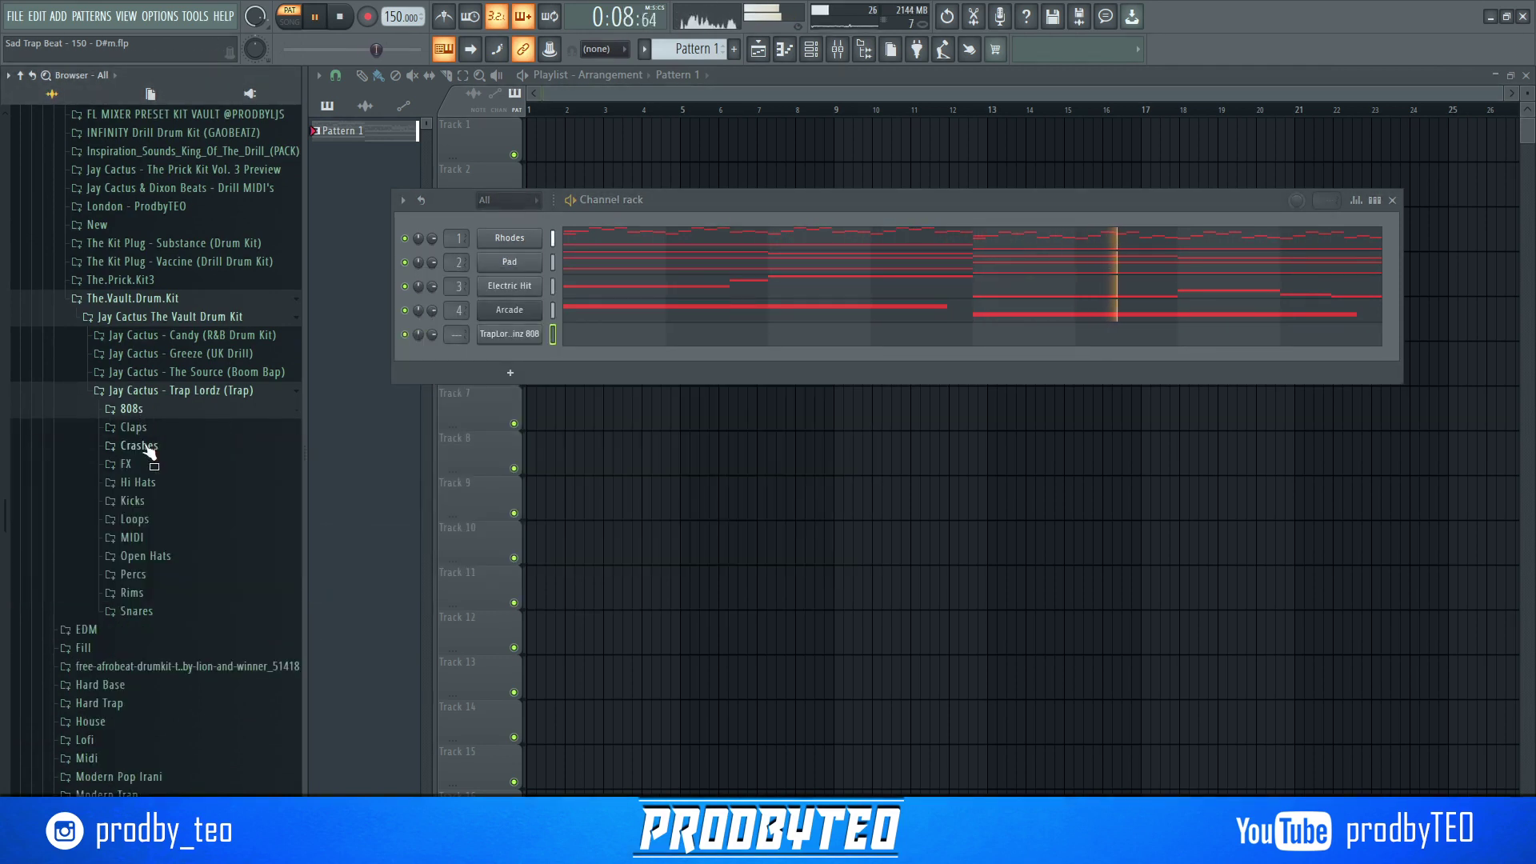
# - Audition samples in the Trap Lordz kit's Hi Hats folder and load TrapLordz - Cali Hi-Hat into a new sampler channel
pyautogui.click(140, 445)
pyautogui.click(140, 446)
pyautogui.click(137, 482)
pyautogui.click(184, 512)
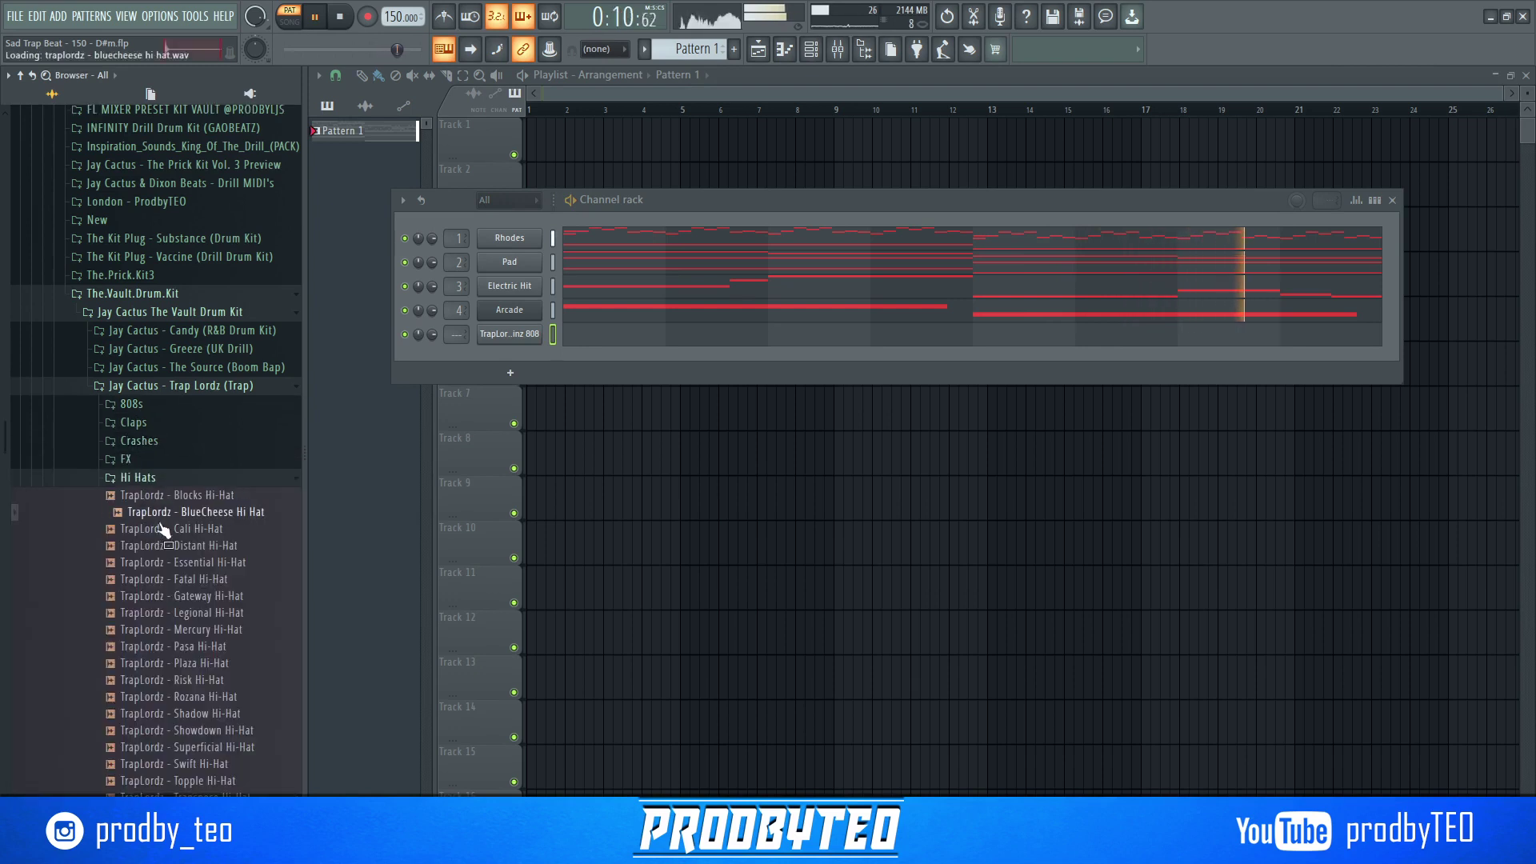
pyautogui.click(166, 529)
pyautogui.rightClick(200, 526)
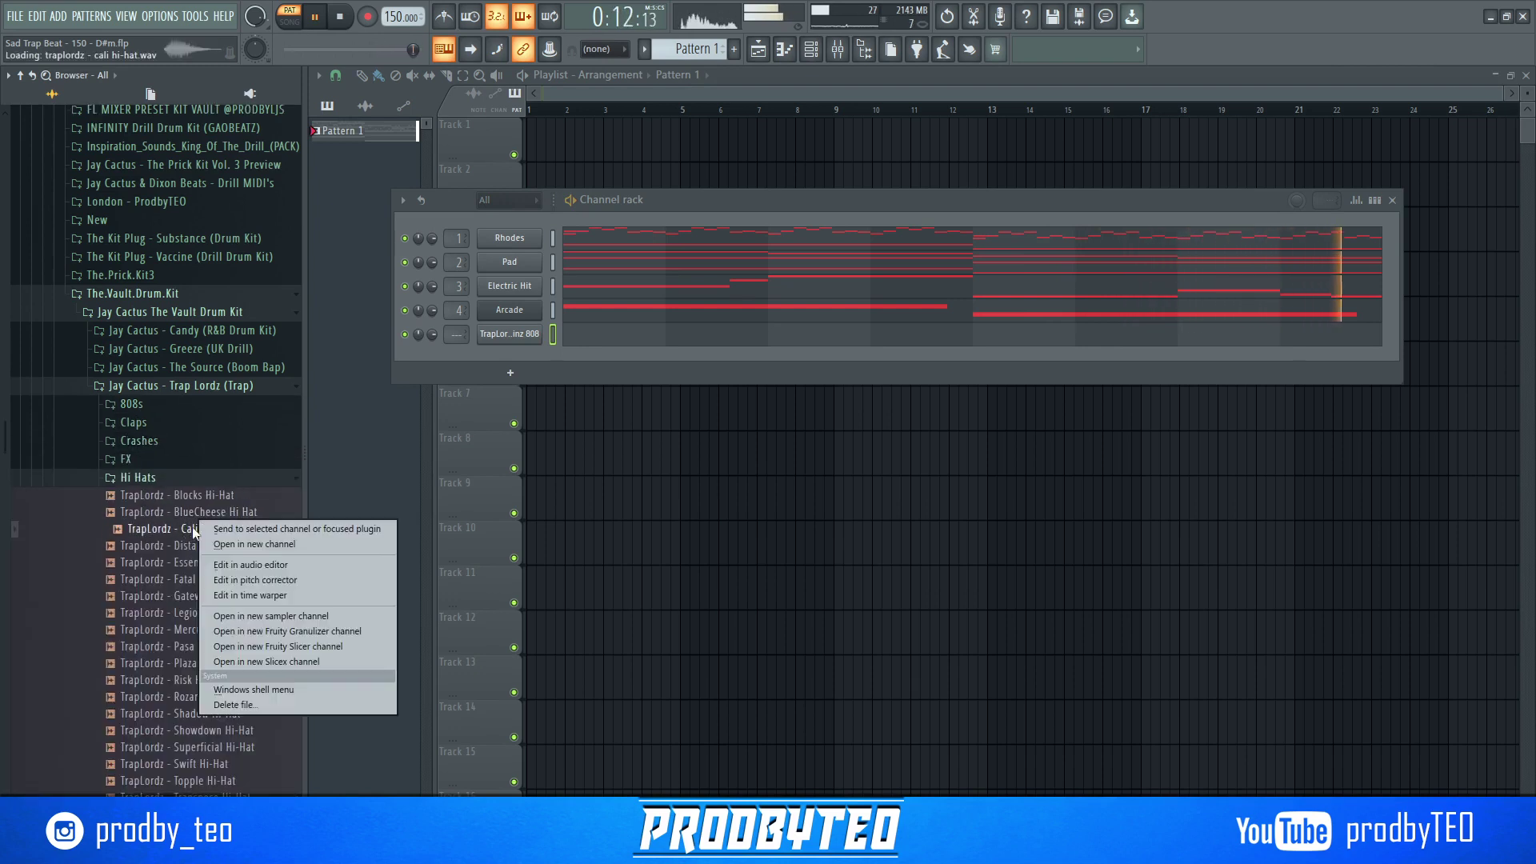
pyautogui.click(308, 617)
# - Audition samples in the kit's Open Hats folder and load TrapLordz - Circus Open Hat into a new sampler channel
pyautogui.click(172, 476)
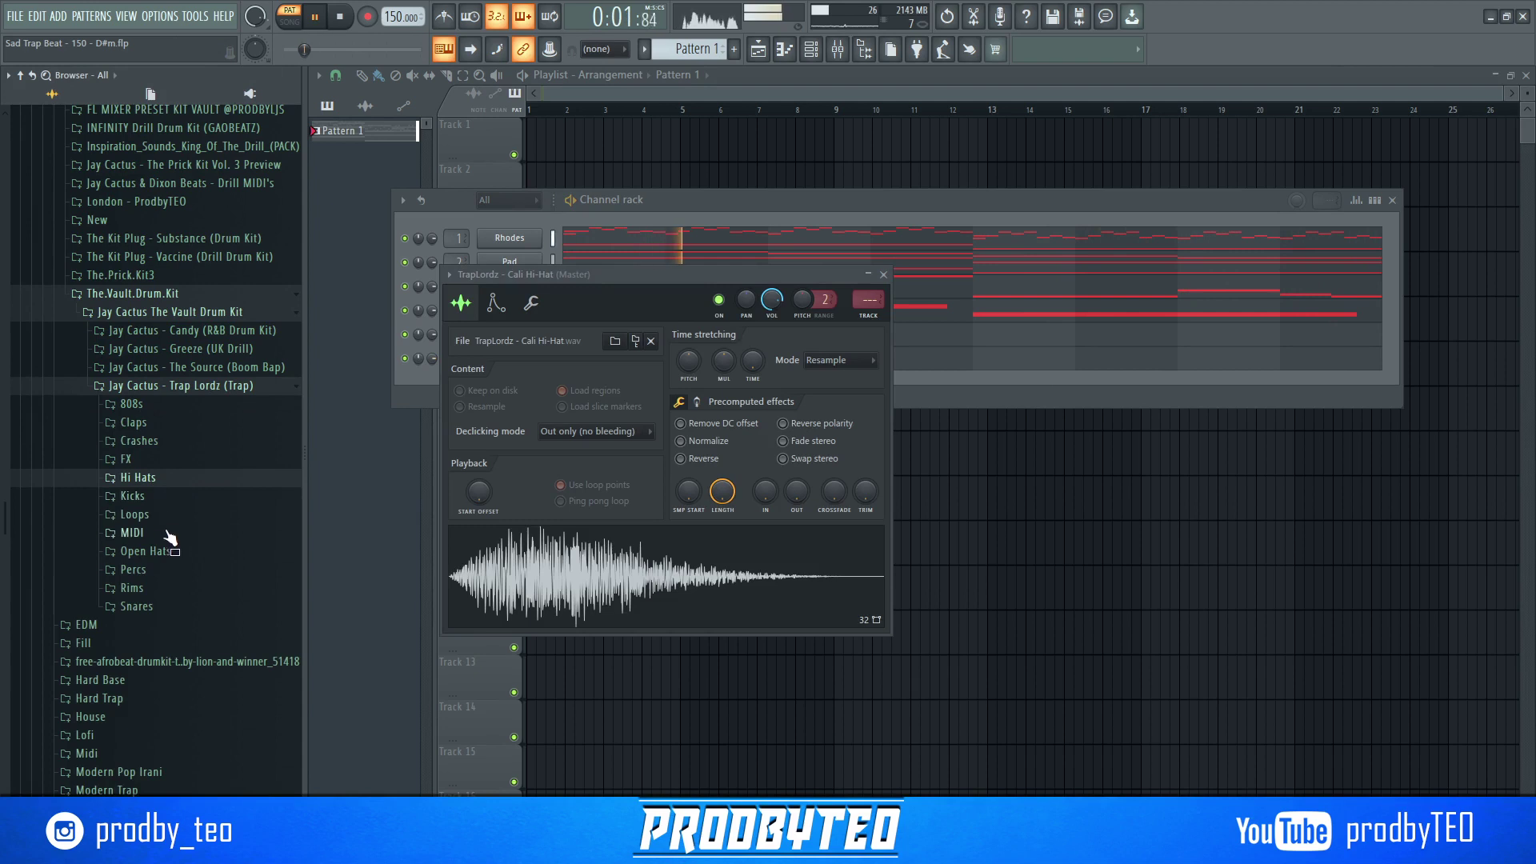
pyautogui.click(168, 552)
pyautogui.click(175, 560)
pyautogui.click(187, 546)
pyautogui.click(191, 529)
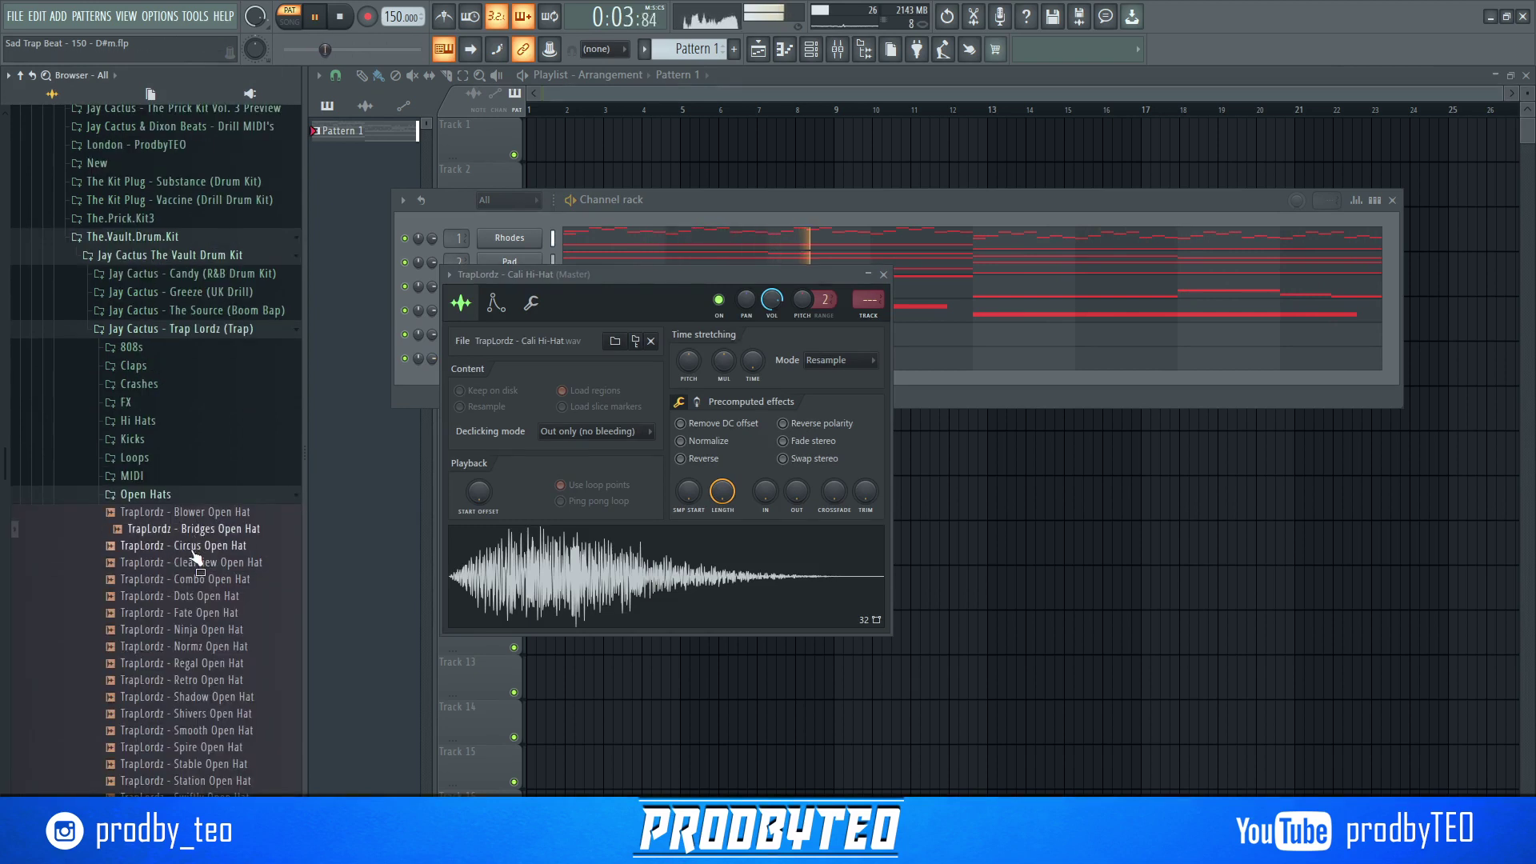
pyautogui.click(194, 551)
pyautogui.rightClick(196, 552)
pyautogui.click(240, 562)
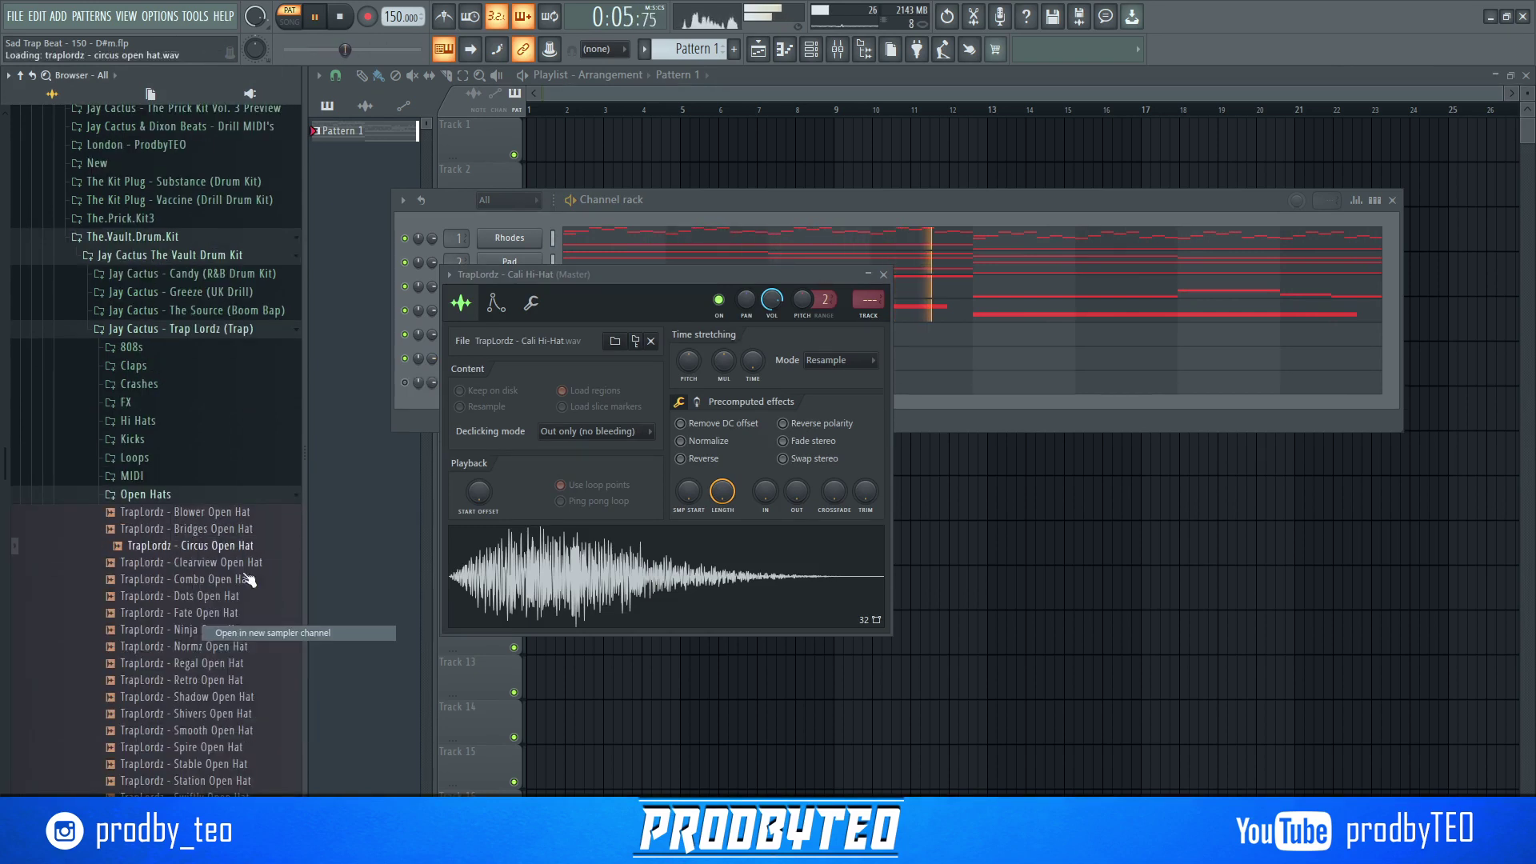
# - Audition samples in the kit's Percs folder and load TrapLordz - Monk Perc into a new sampler channel
pyautogui.click(148, 495)
pyautogui.click(165, 514)
pyautogui.click(173, 530)
pyautogui.click(178, 547)
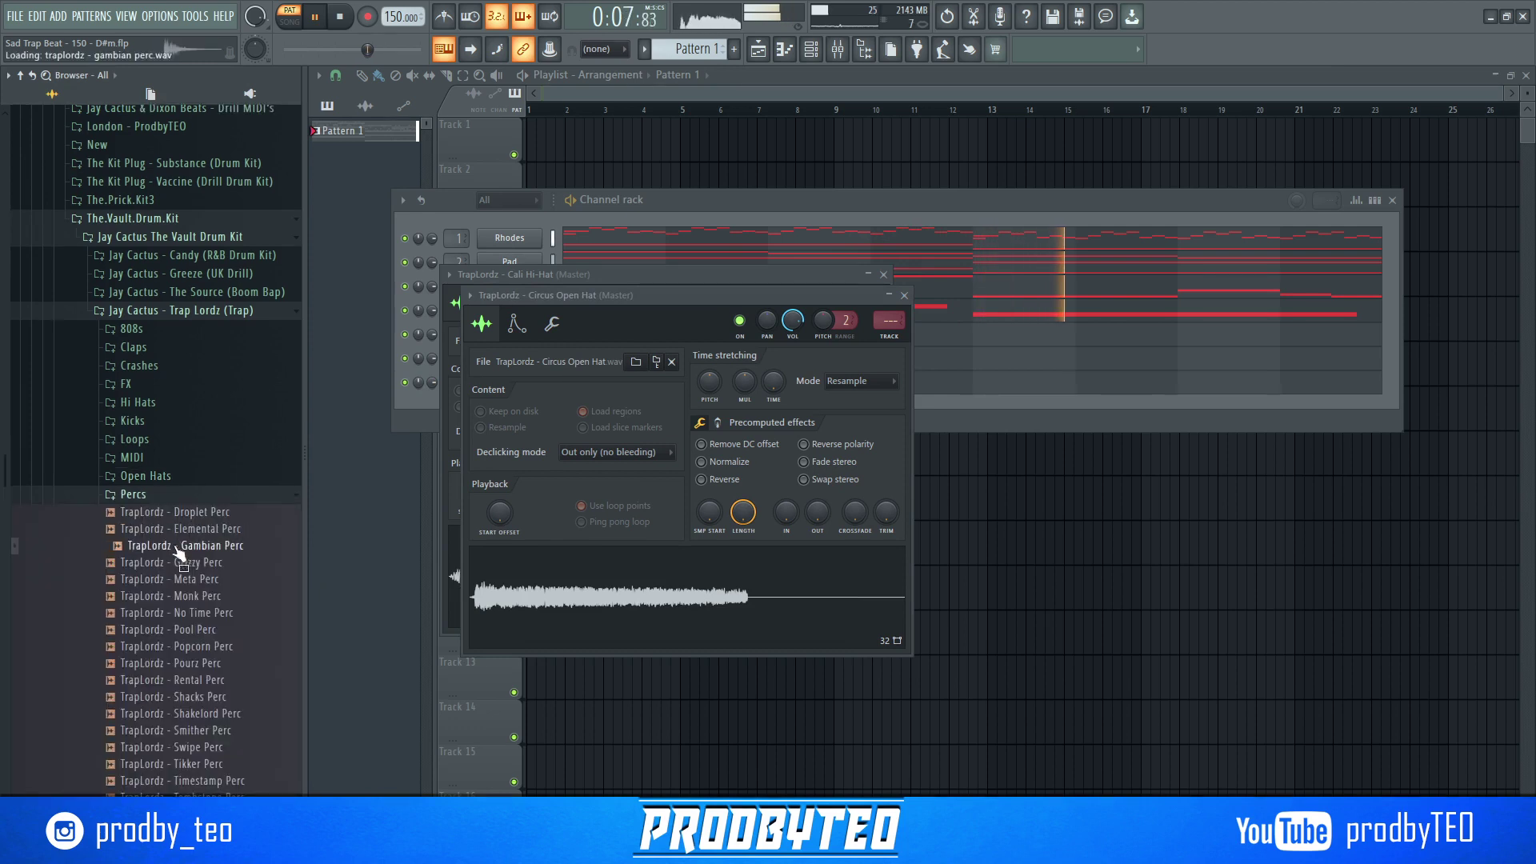
pyautogui.click(183, 564)
pyautogui.click(188, 580)
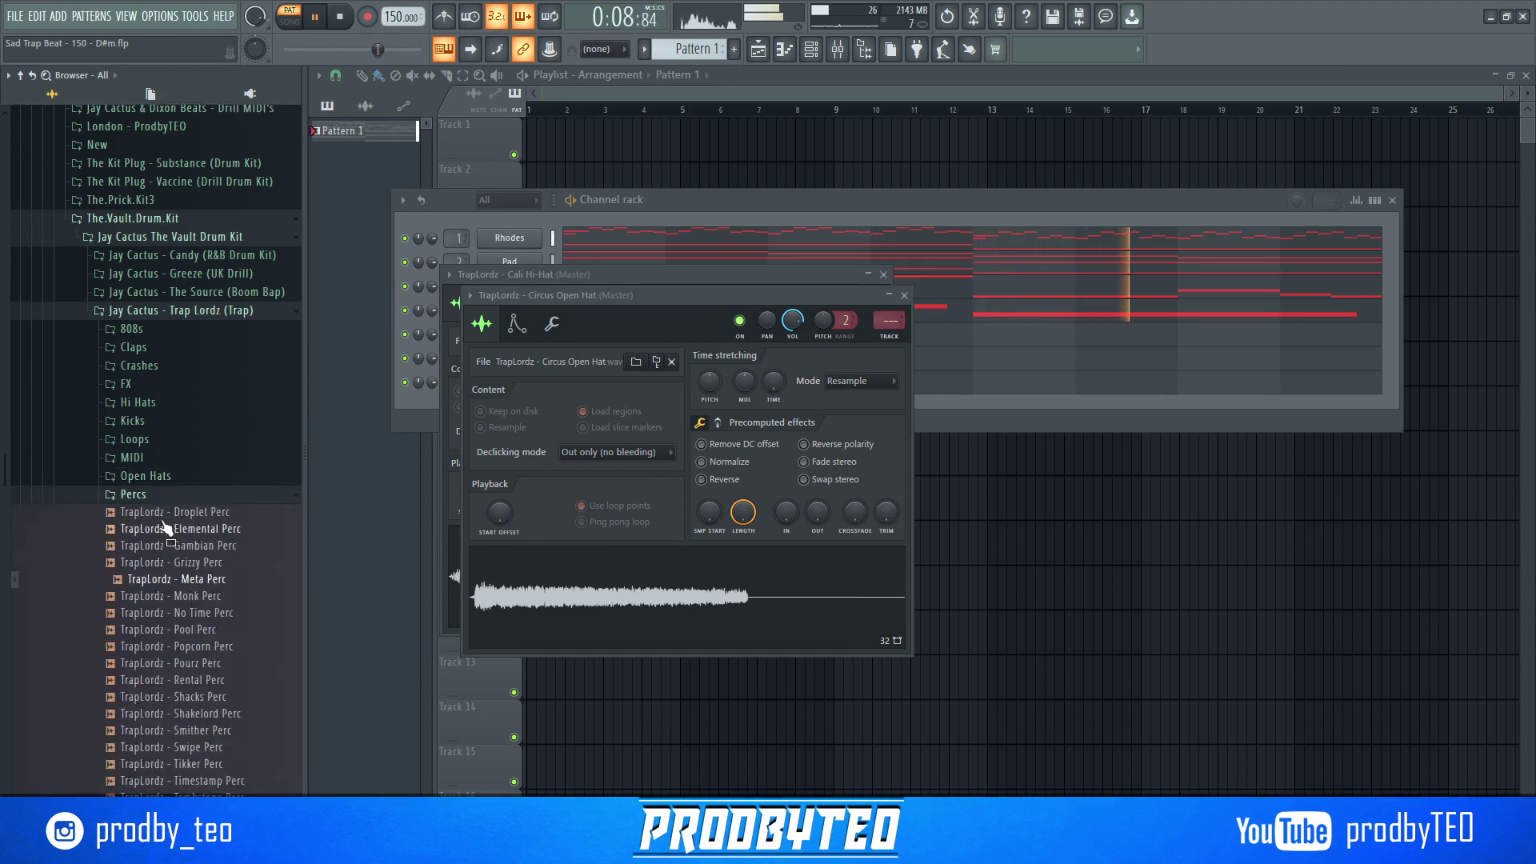
pyautogui.click(186, 597)
pyautogui.rightClick(190, 597)
pyautogui.click(272, 683)
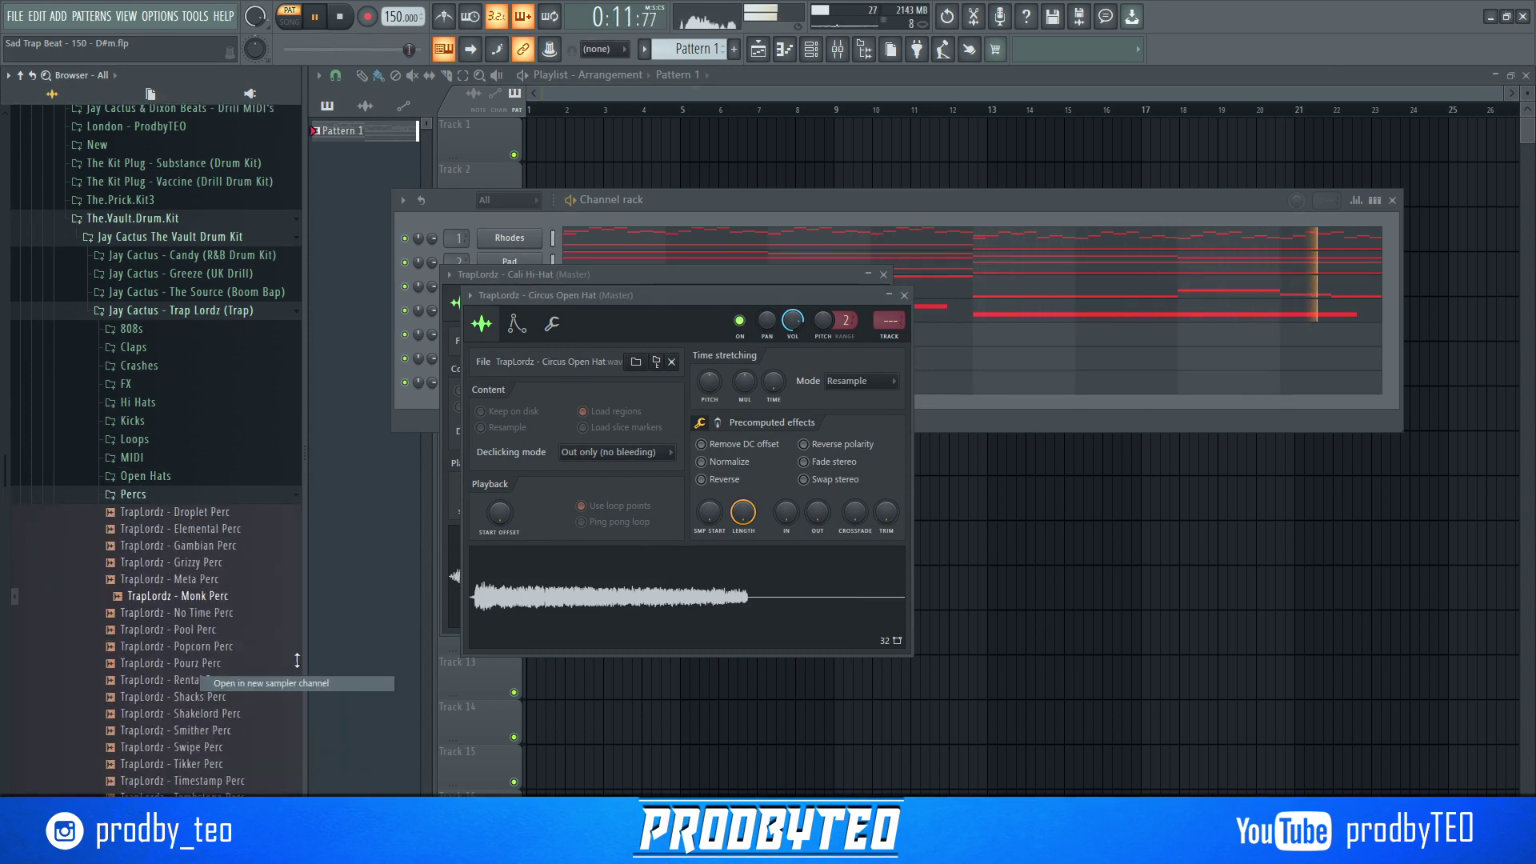
# - Load TrapLordz - Pool Perc into a new sampler channel and close all the open sampler windows
pyautogui.click(212, 631)
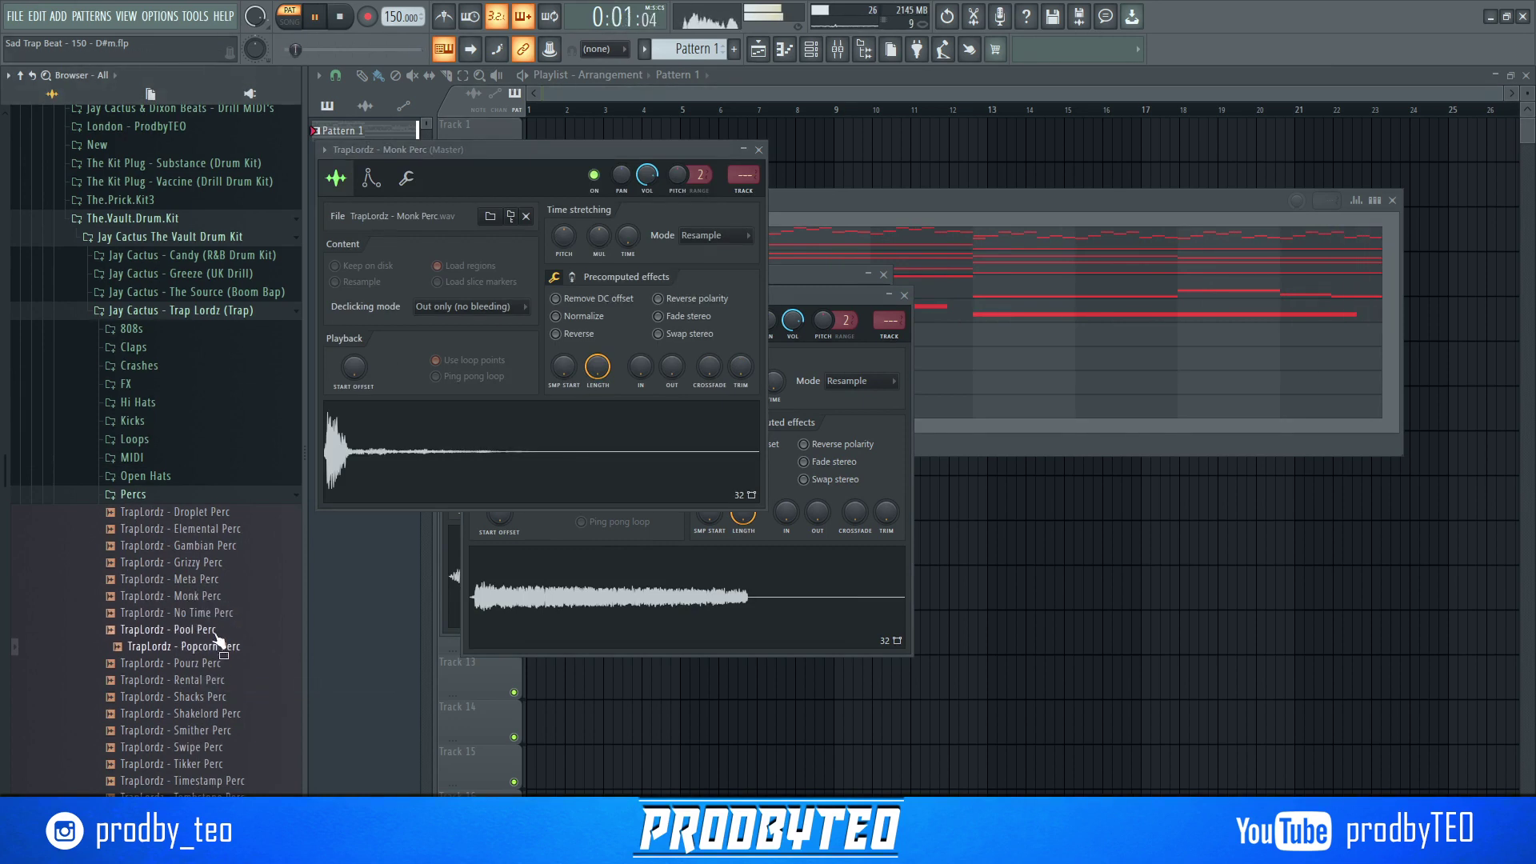
pyautogui.rightClick(215, 632)
pyautogui.click(324, 717)
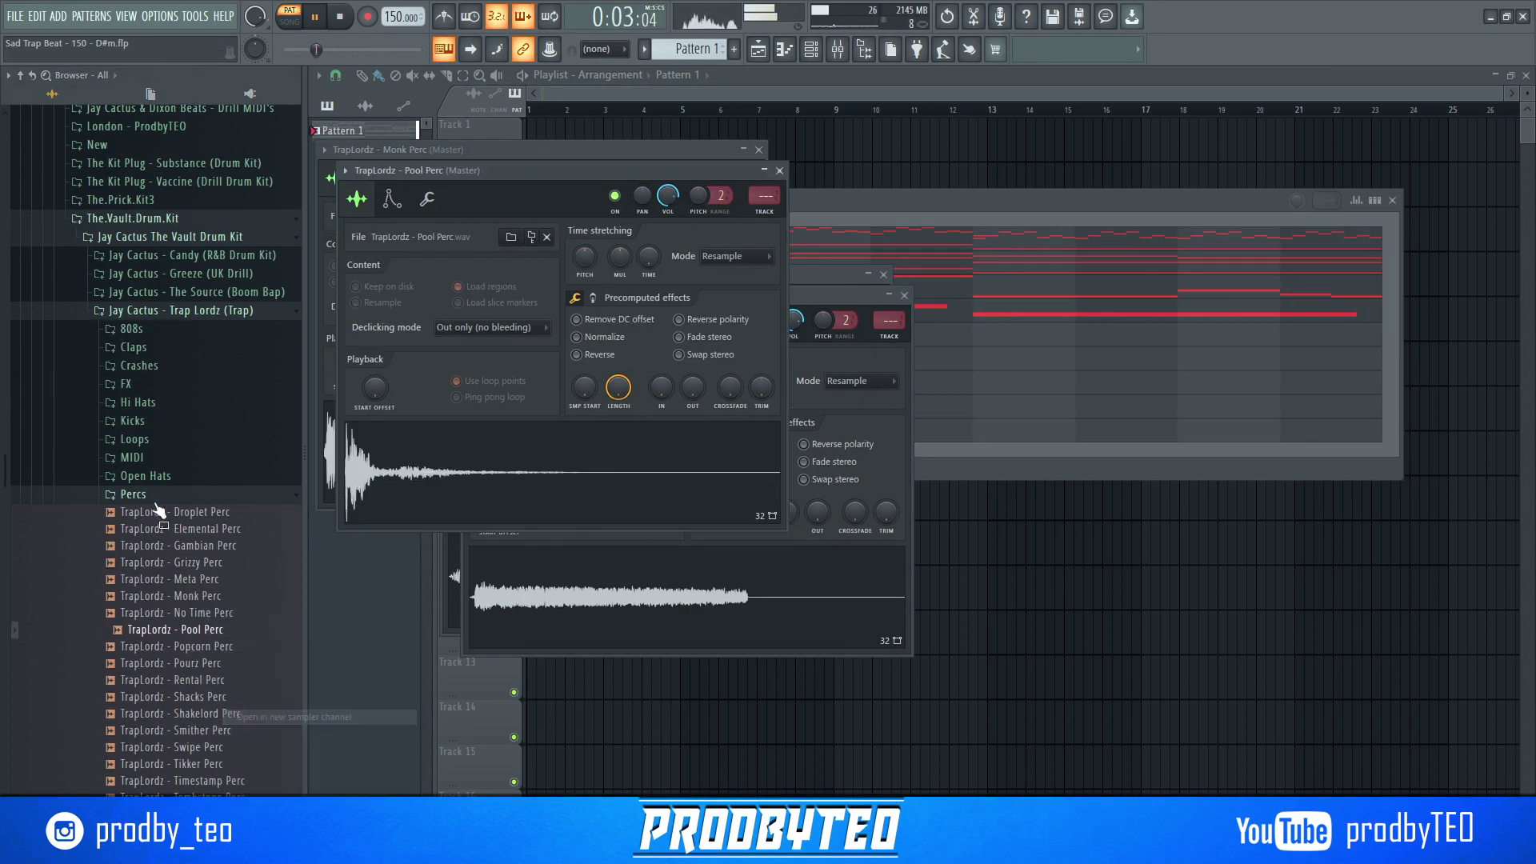
pyautogui.click(779, 170)
pyautogui.click(758, 149)
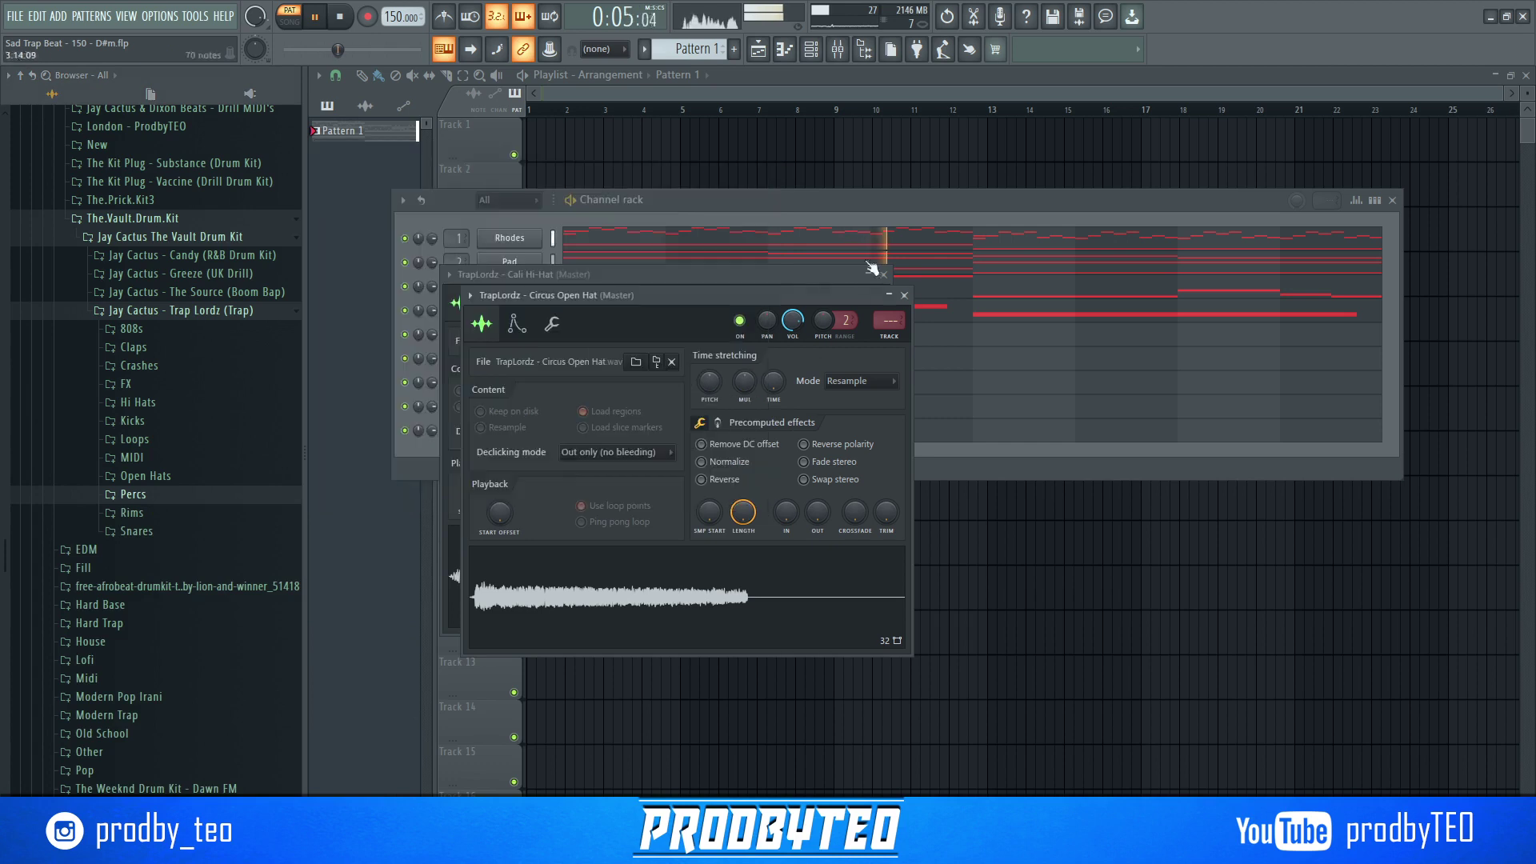
pyautogui.click(903, 296)
pyautogui.click(883, 274)
# - Try the kit's Scoper and Seasonal MIDI patterns on the Cali Hi-Hat channel, replace them with Takeoff, and duplicate its notes into bars 5 to 8
pyautogui.click(142, 459)
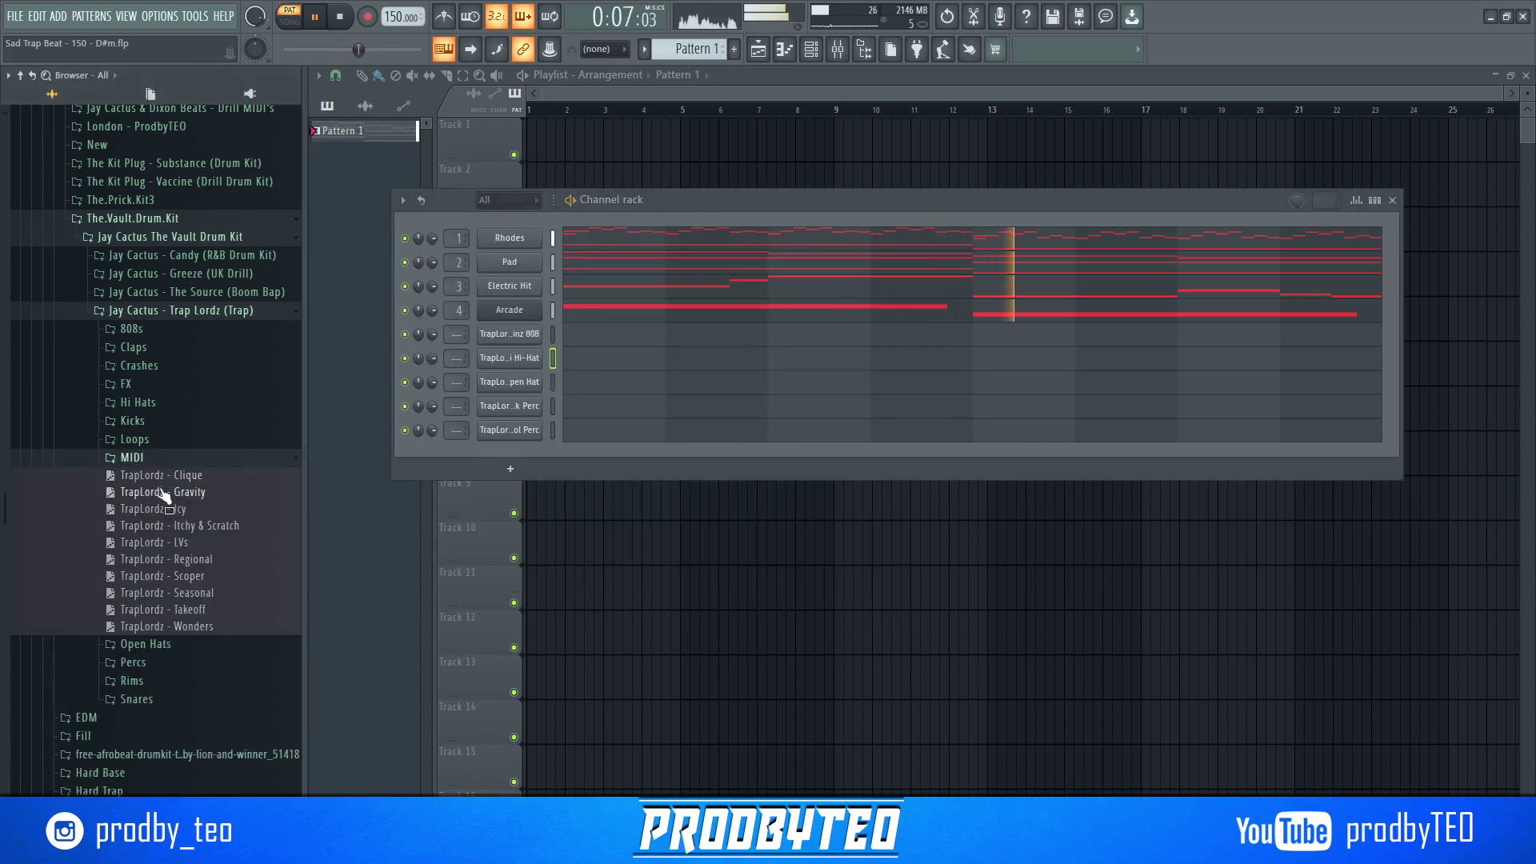
pyautogui.moveTo(198, 584); pyautogui.dragTo(588, 364)
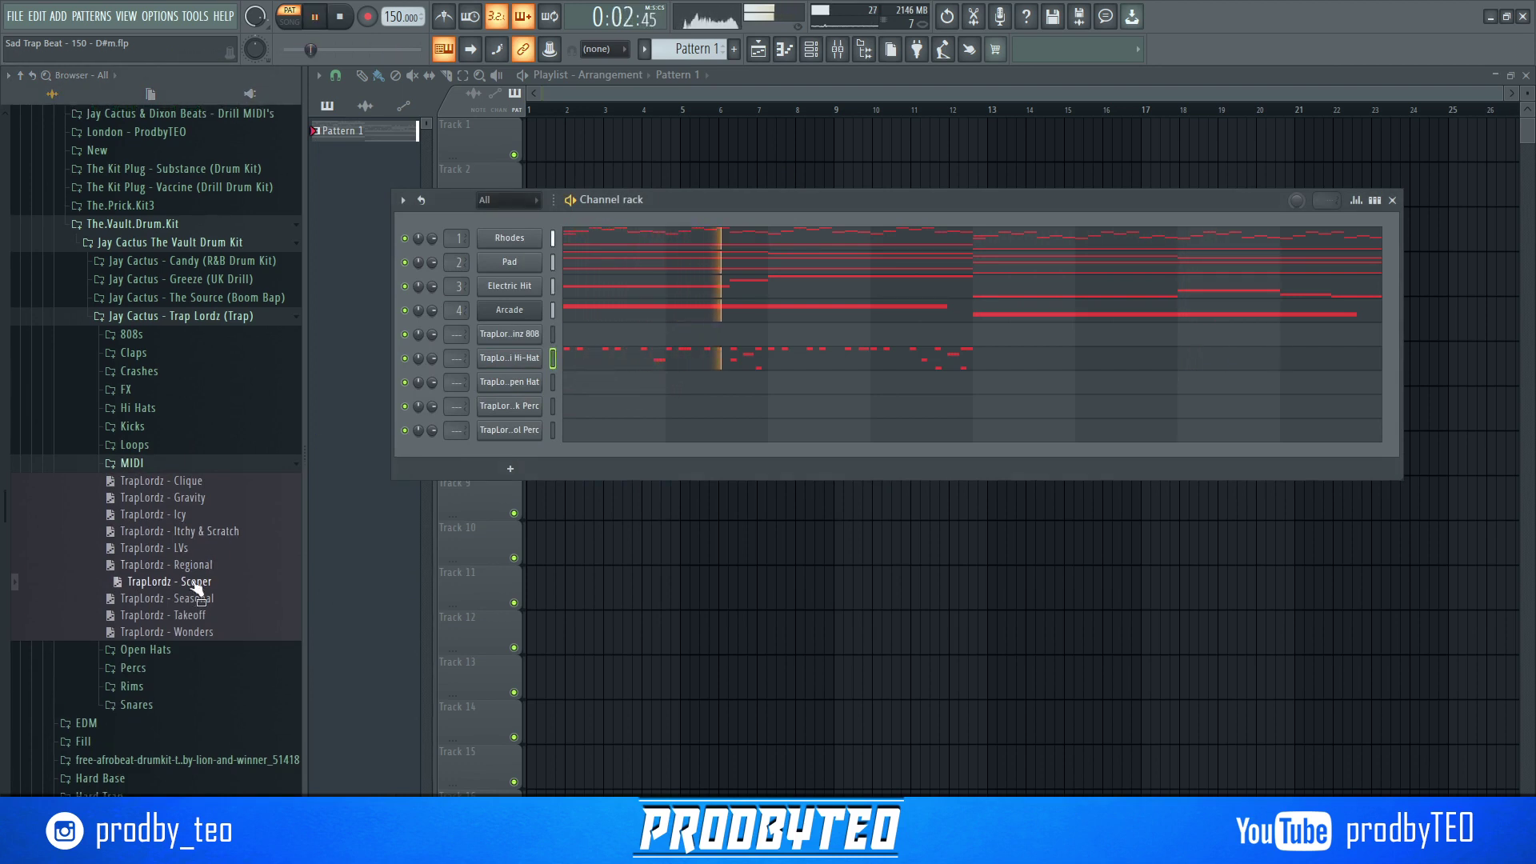
pyautogui.moveTo(160, 598); pyautogui.dragTo(587, 354)
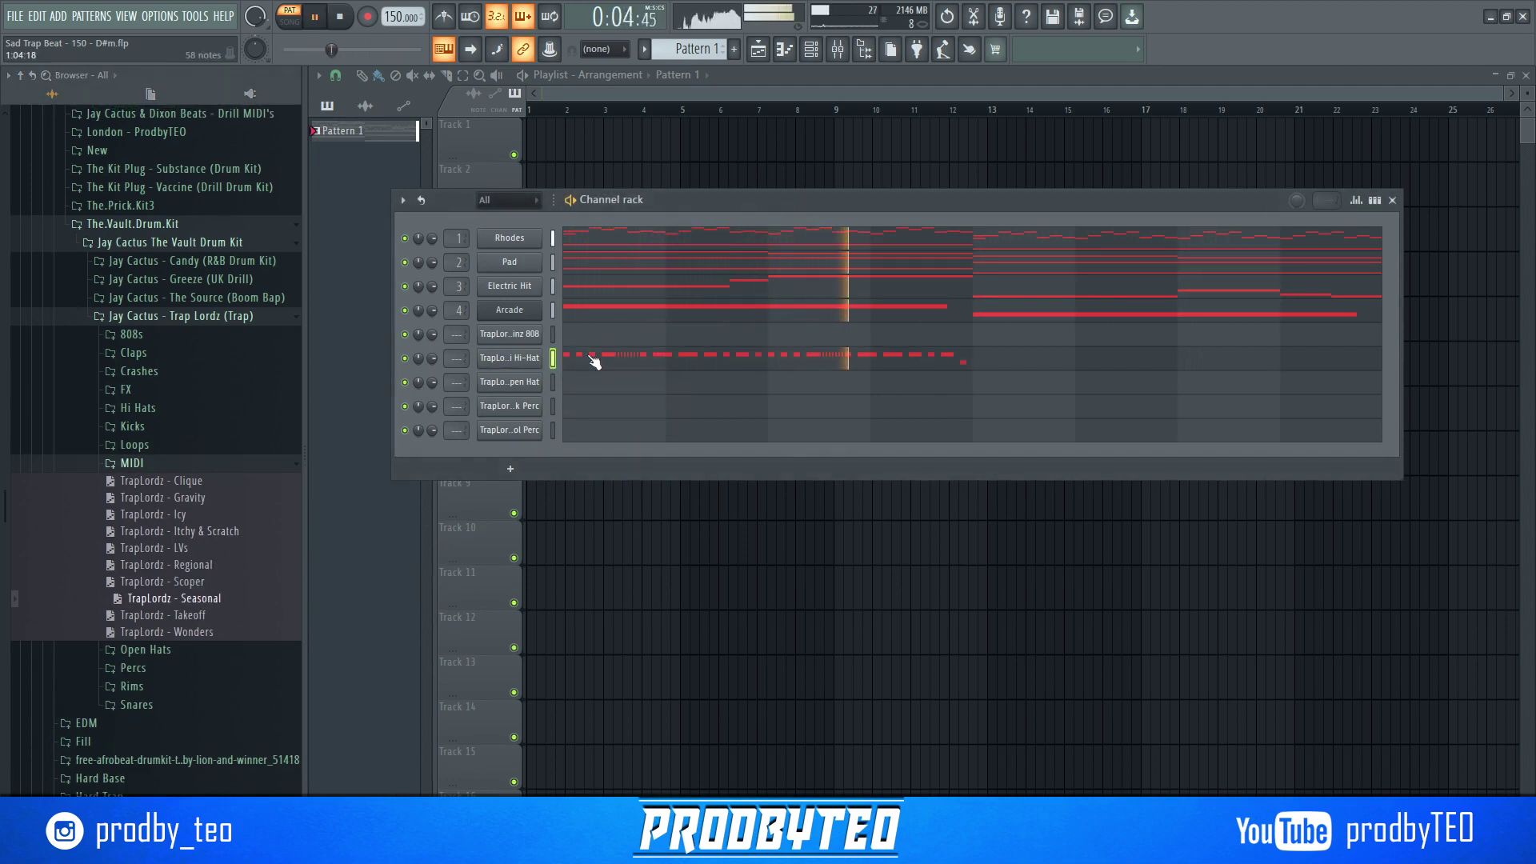
pyautogui.moveTo(168, 614); pyautogui.dragTo(662, 362)
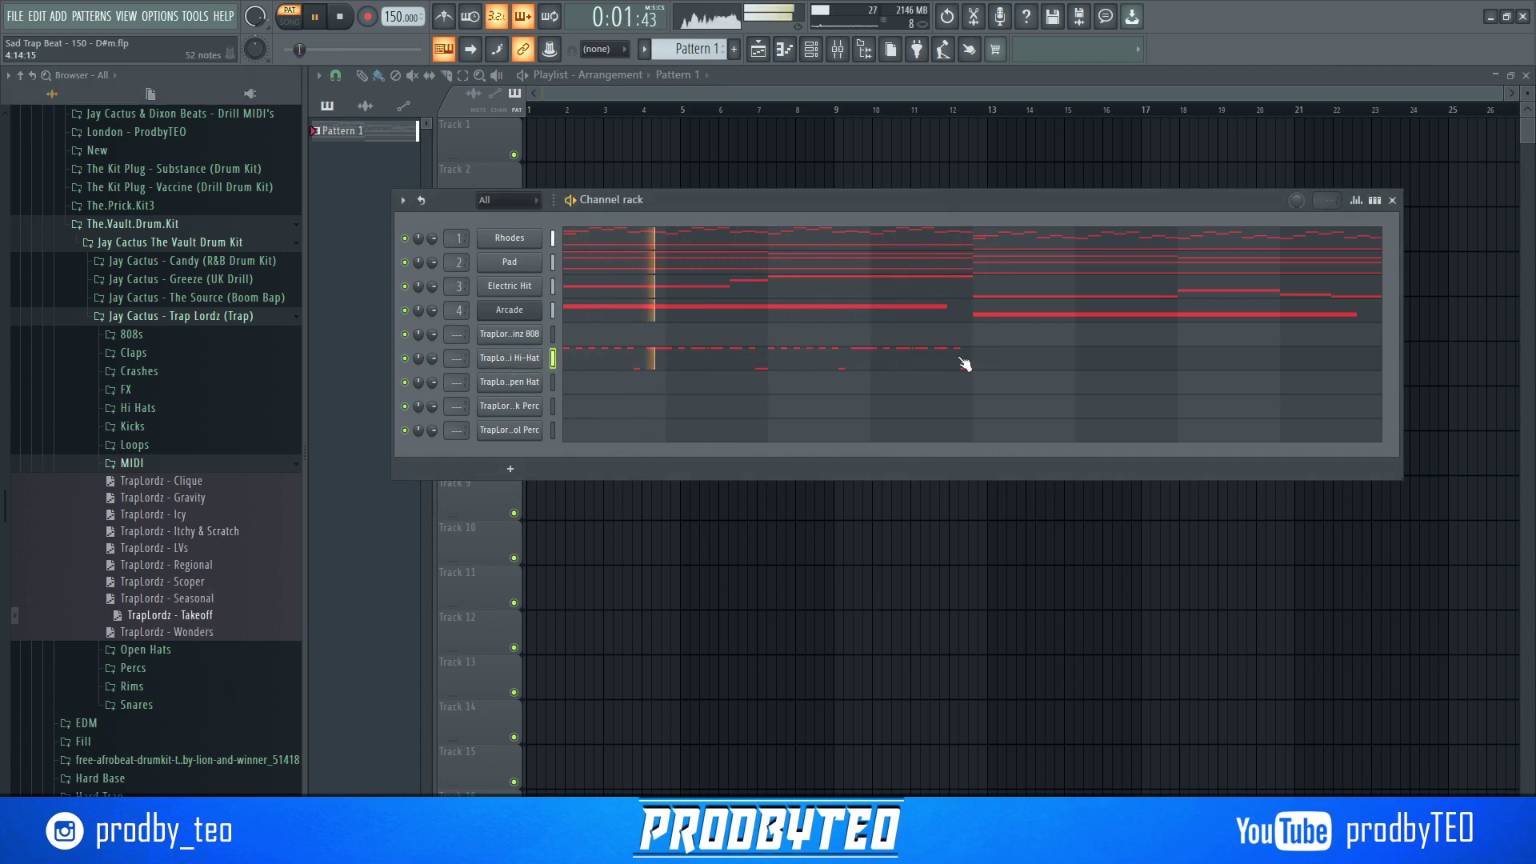
pyautogui.click(963, 364)
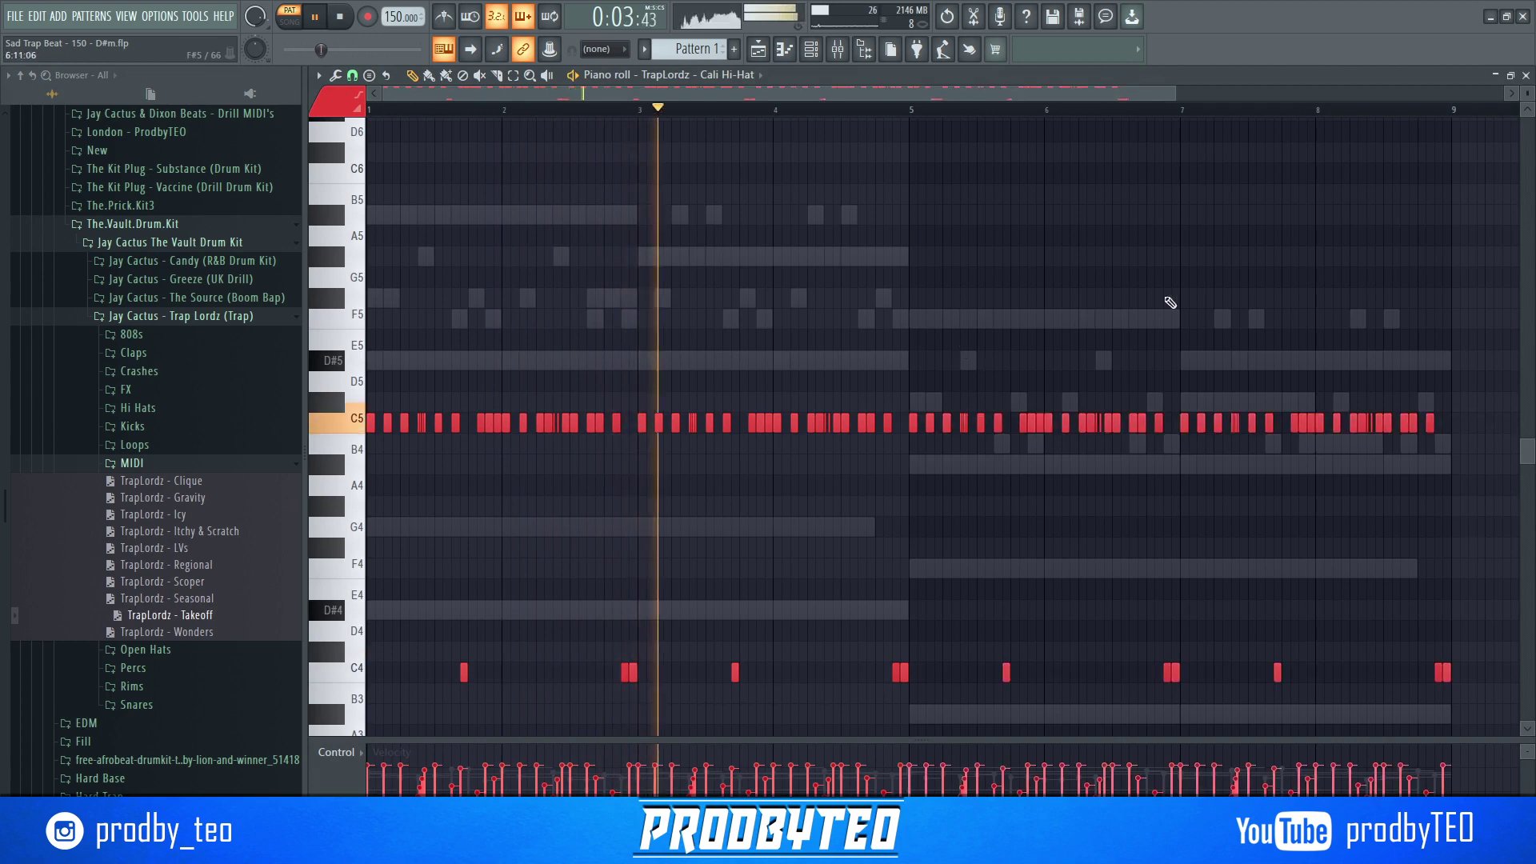
pyautogui.press('F7')
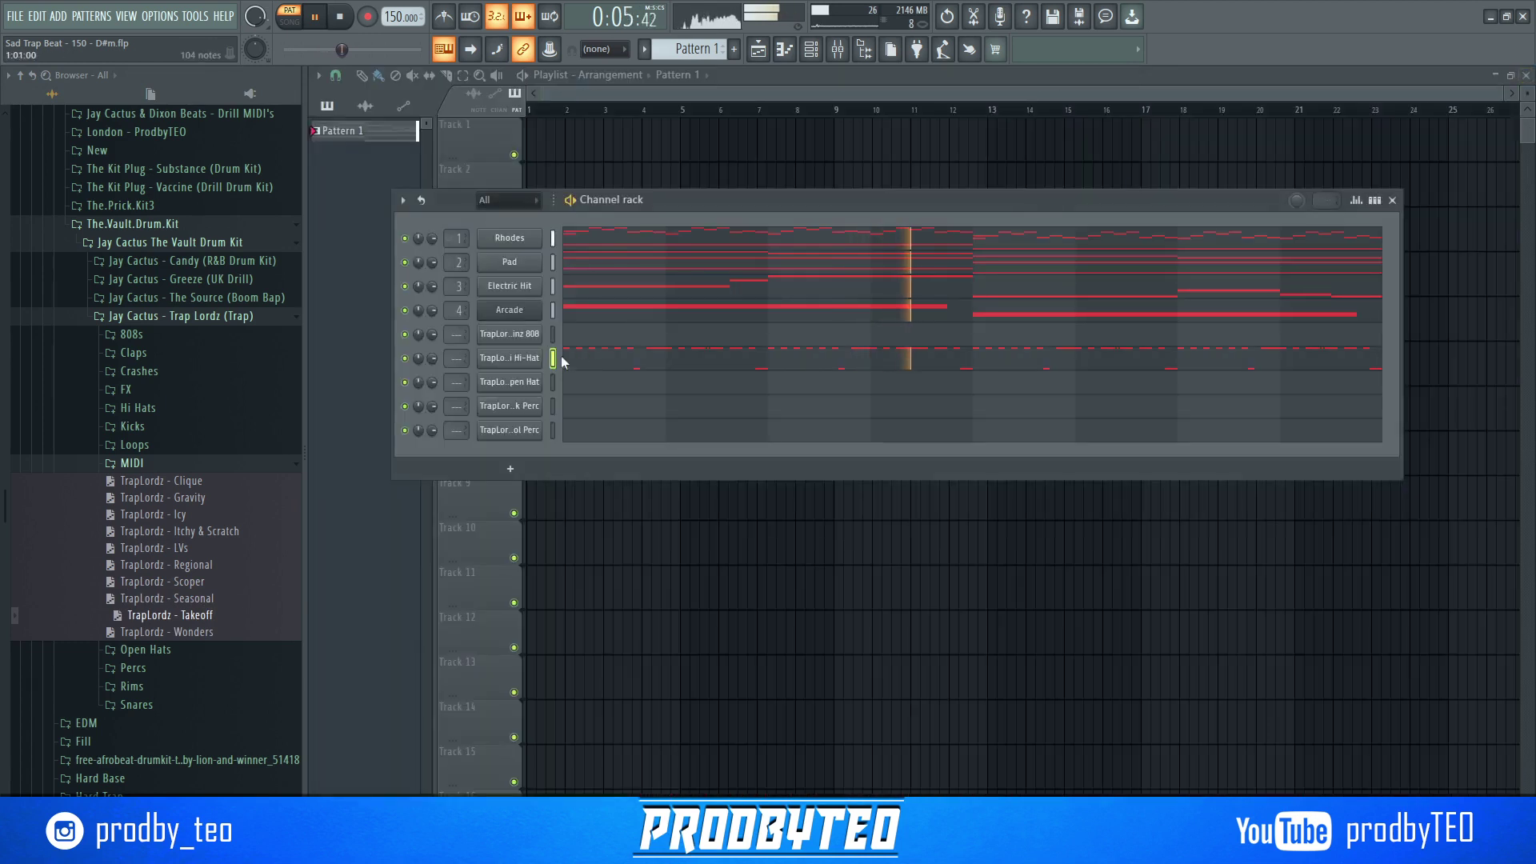
# - Add TrapLordz - Fatal Snare from the kit's Snares folder to the channel rack as a new channel
pyautogui.click(164, 466)
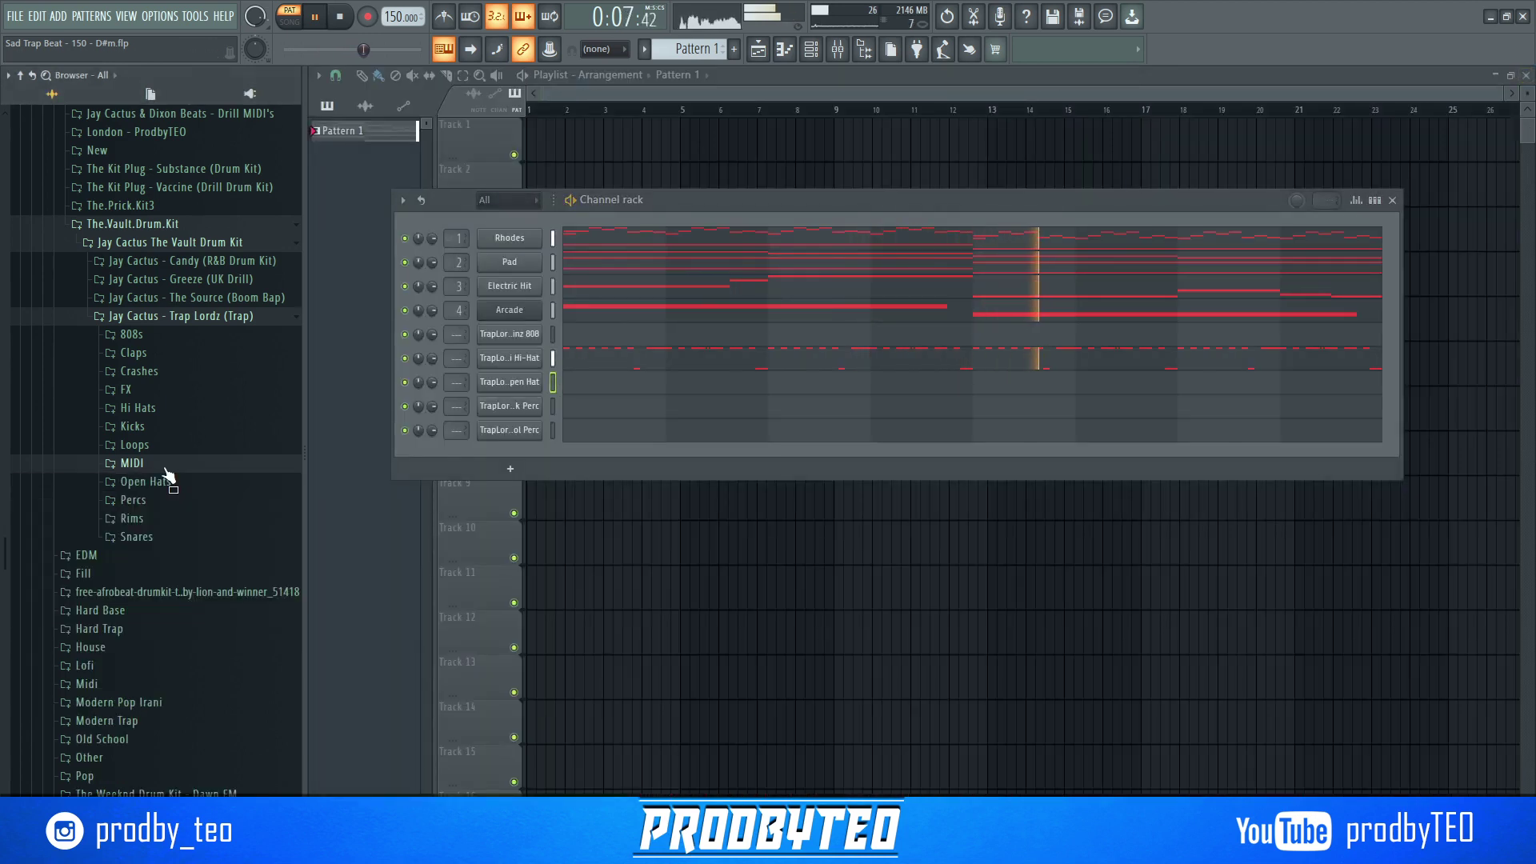
pyautogui.click(148, 534)
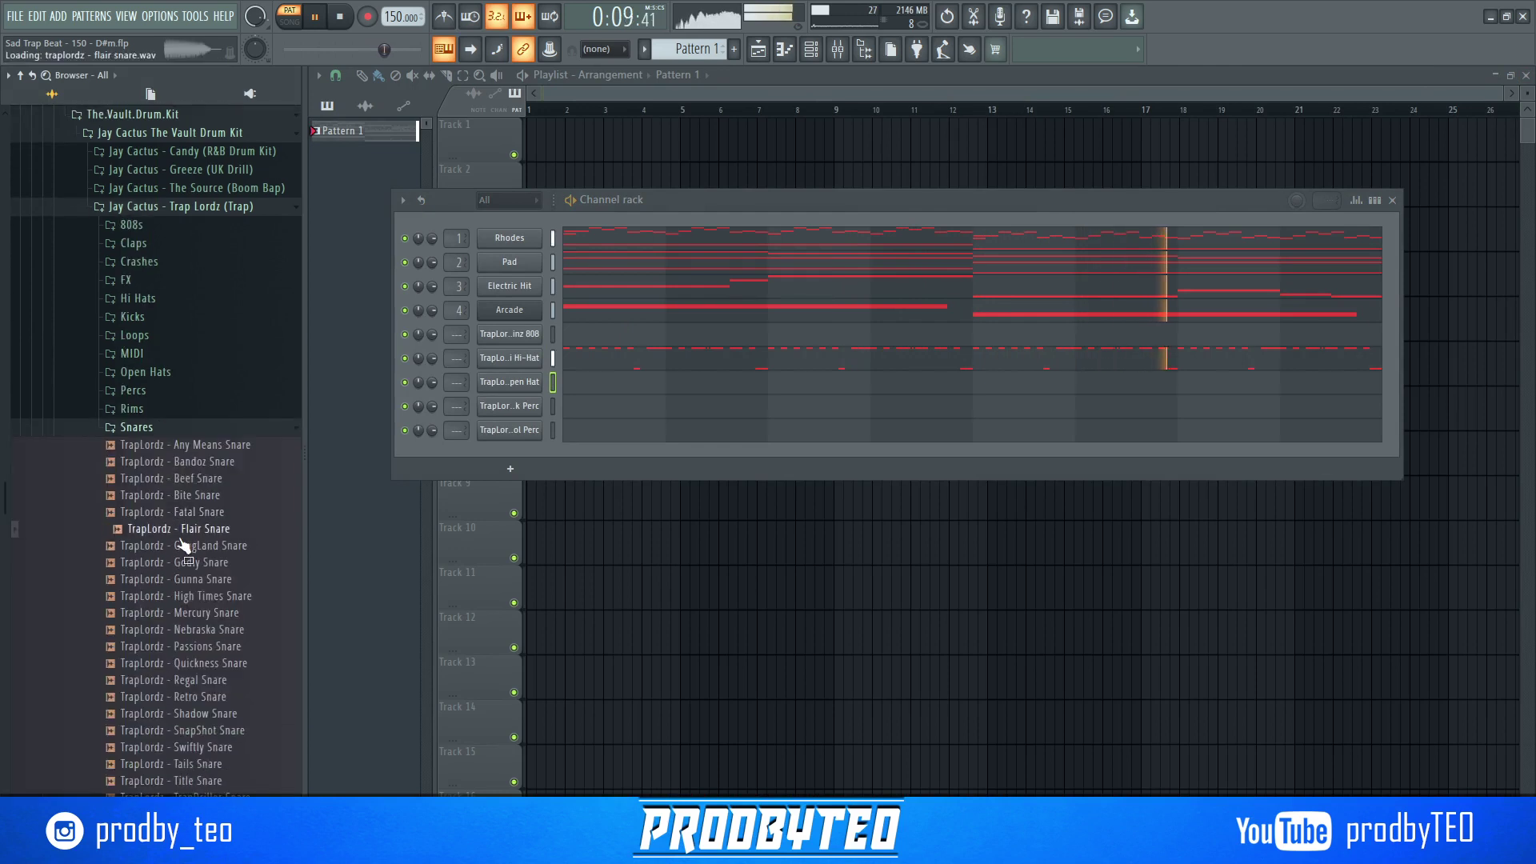
pyautogui.moveTo(198, 512); pyautogui.dragTo(528, 409)
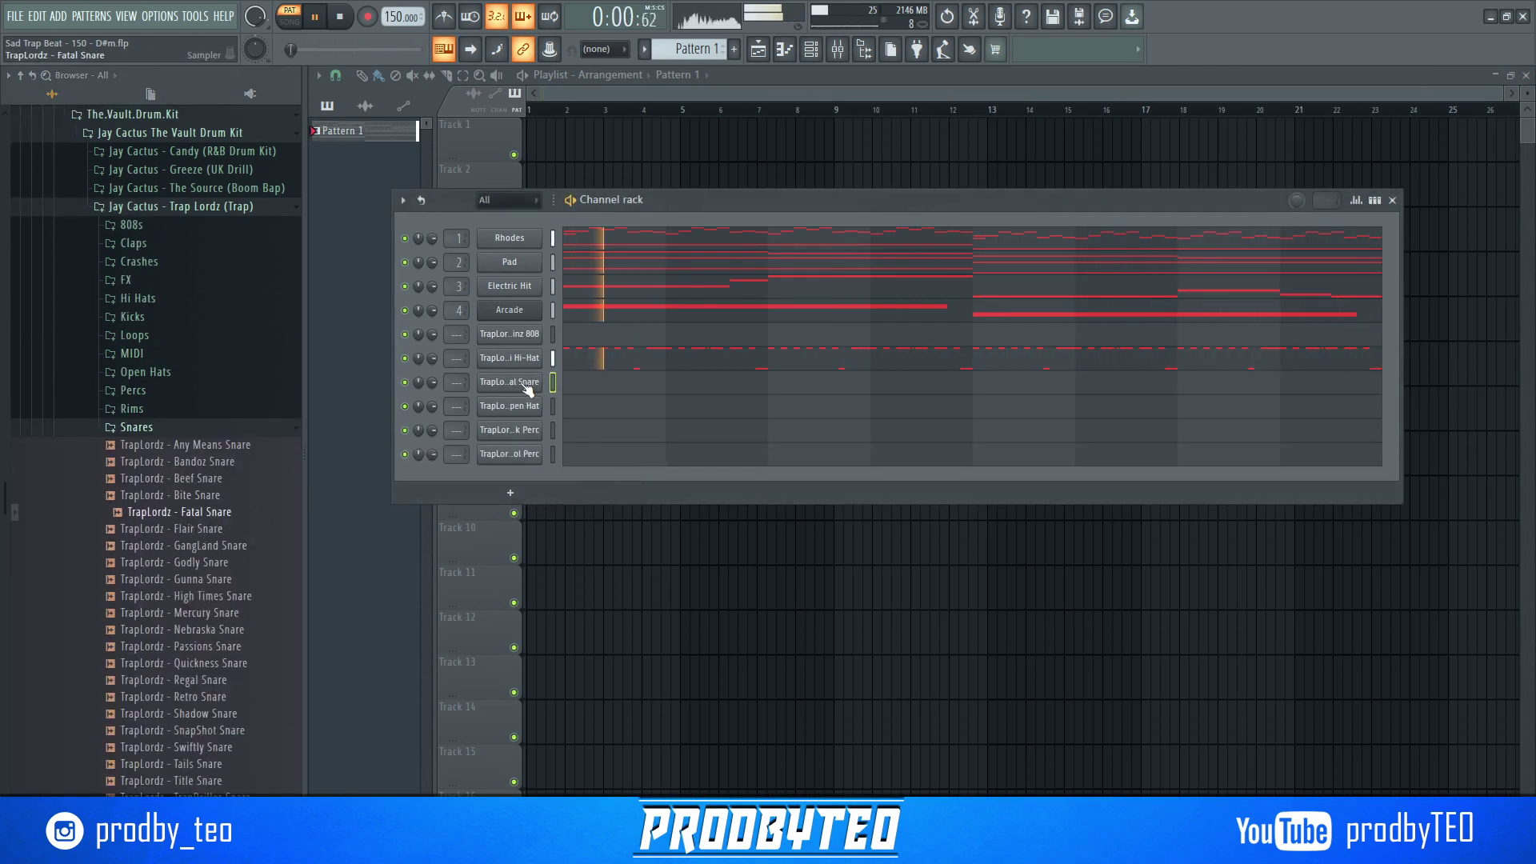
# - Move the Fatal Snare channel above the hi-hat and sequence one snare hit on the third beat of bars 1 to 4
pyautogui.click(1374, 200)
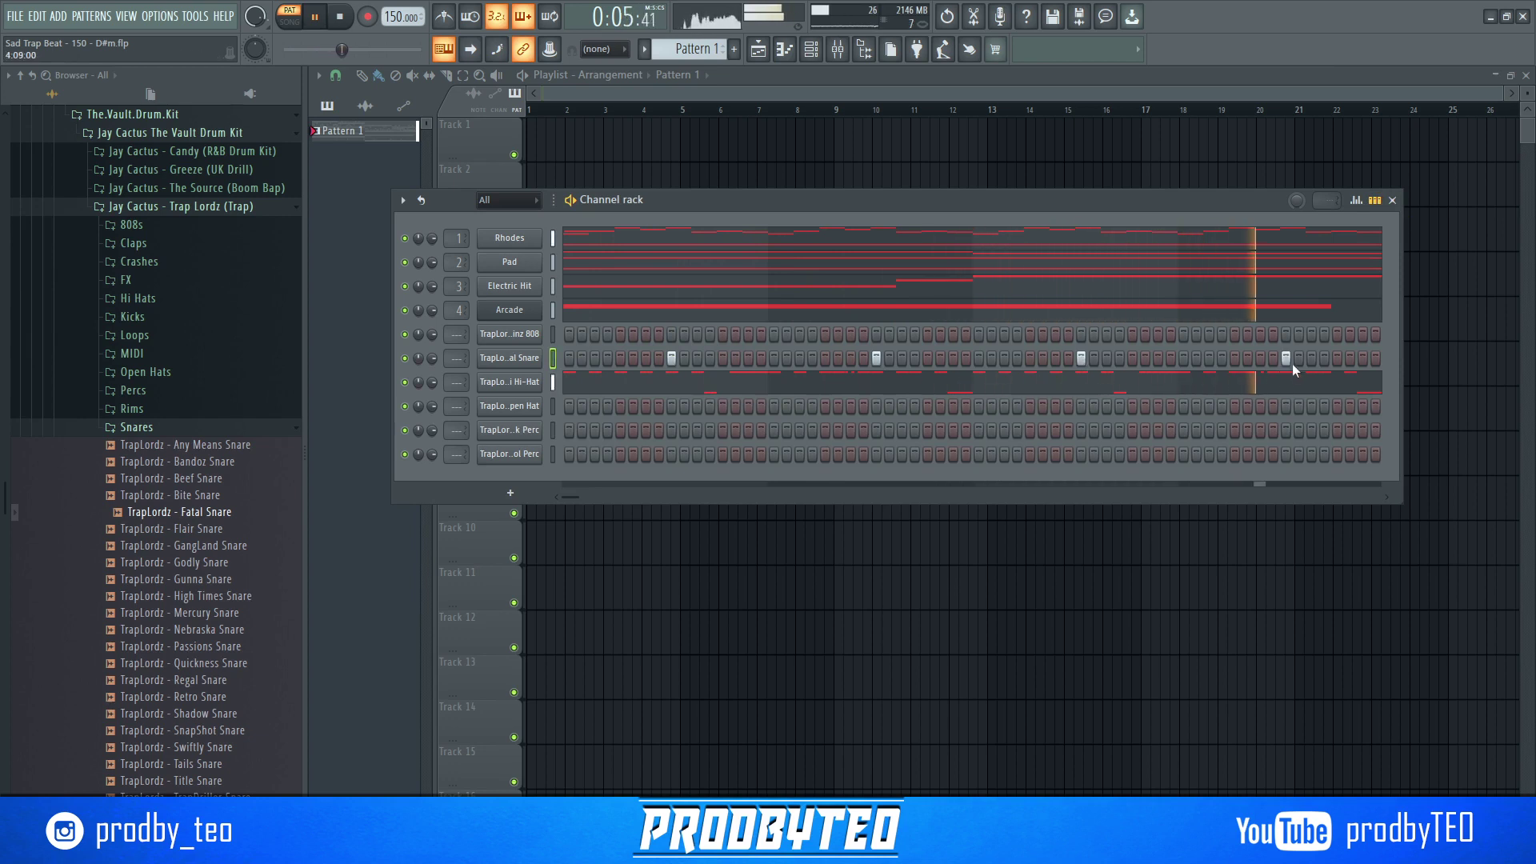
pyautogui.press('space')
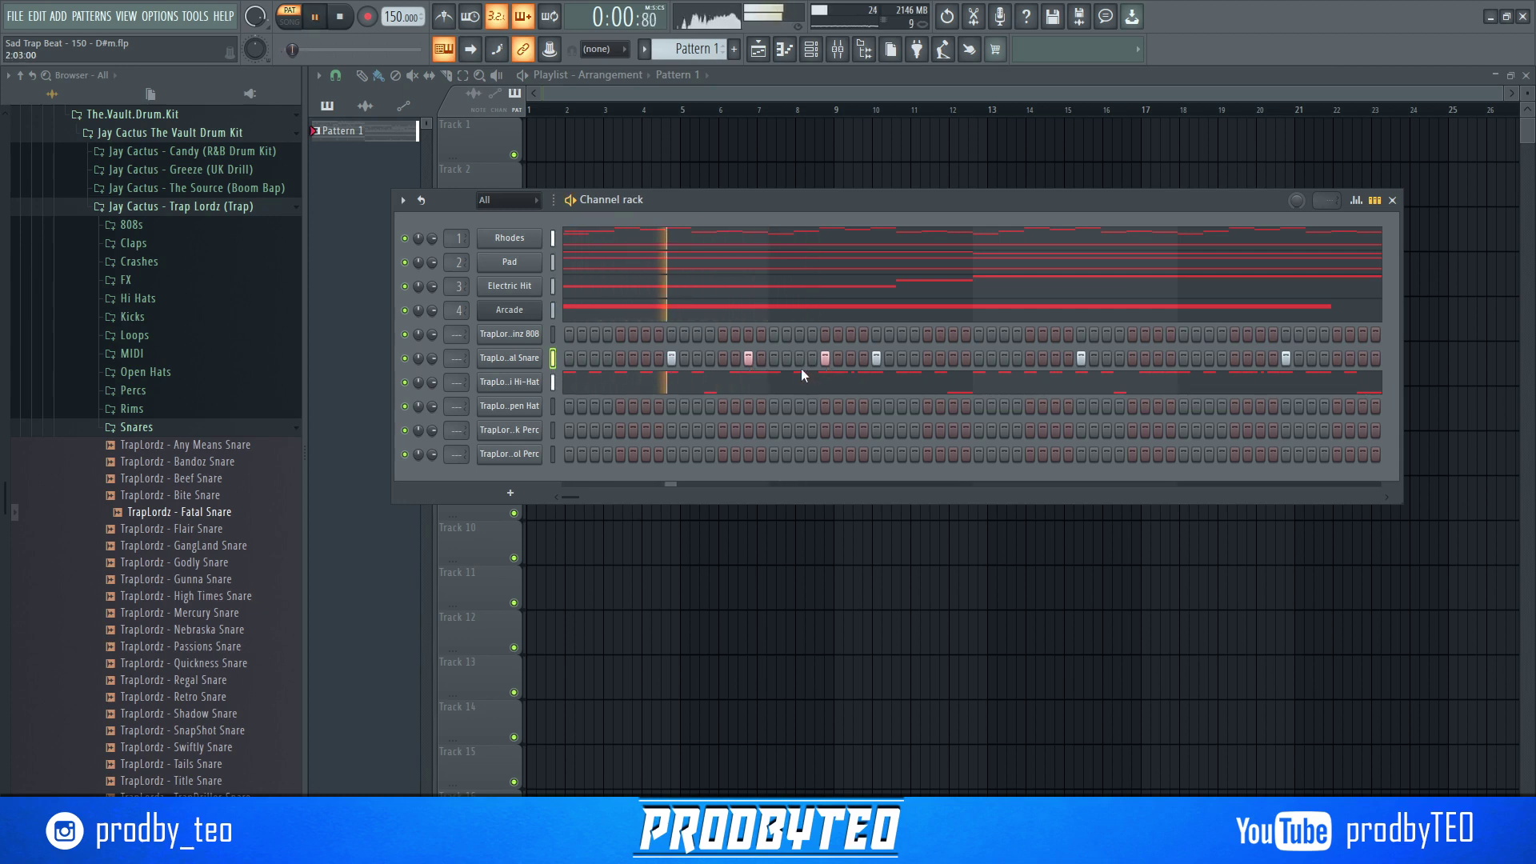
pyautogui.click(824, 358)
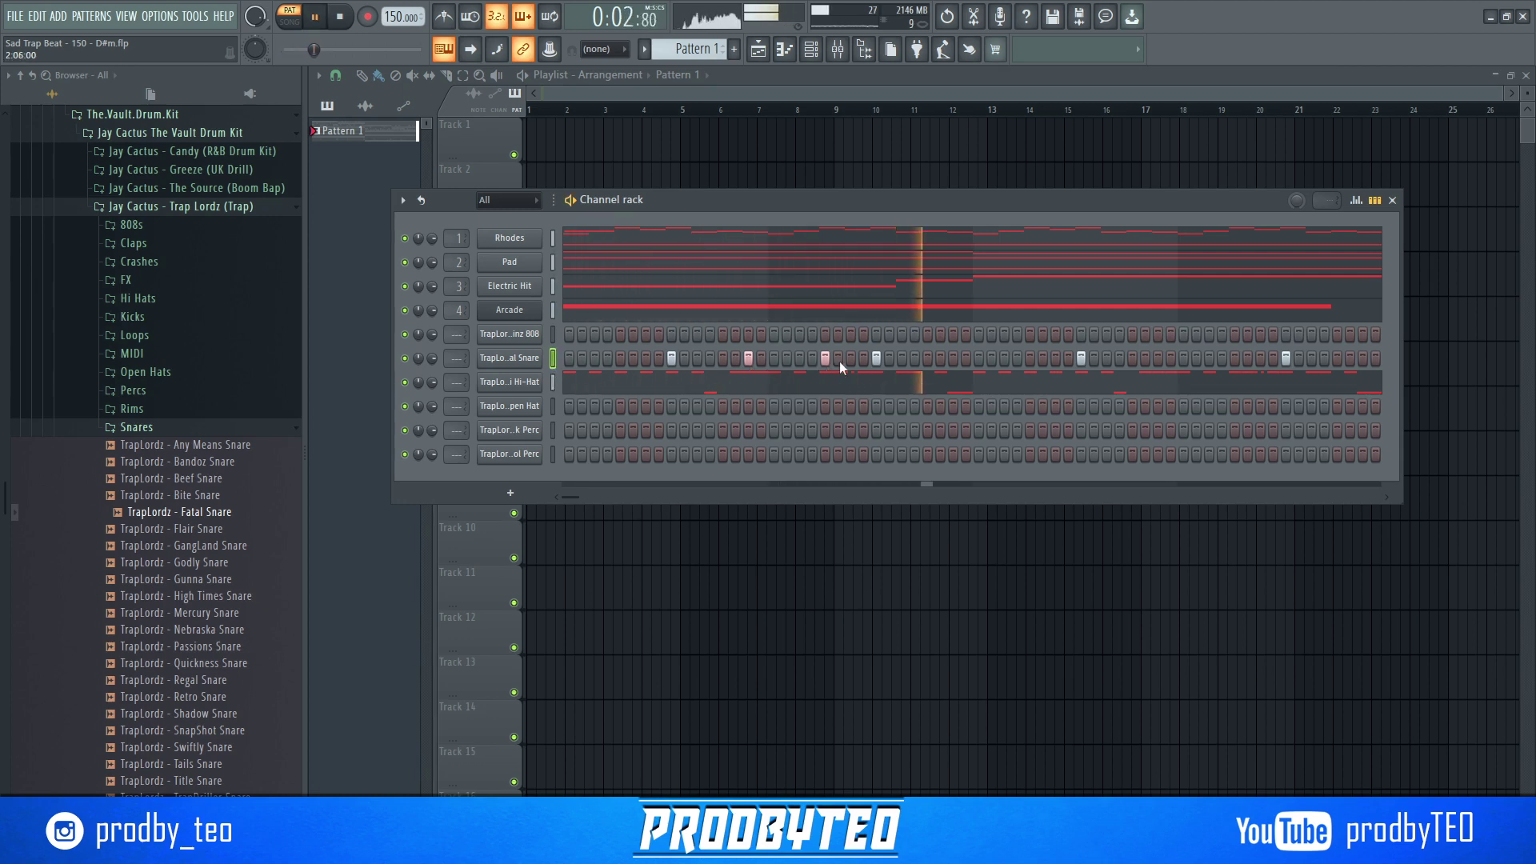
pyautogui.click(1374, 201)
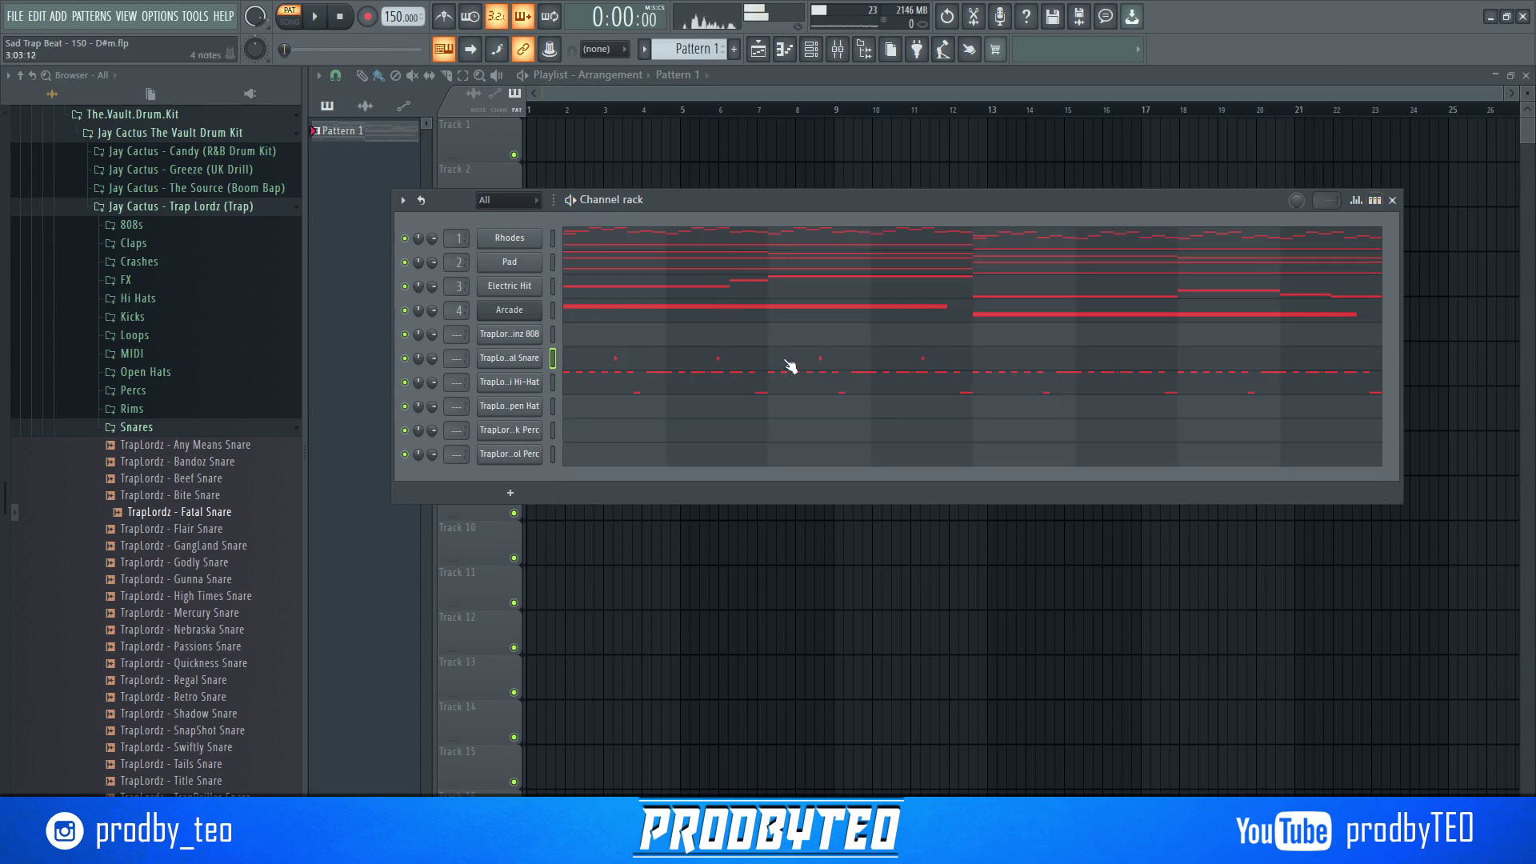
# - Open the Fatal Snare notes in the piano roll, enlarge the velocity lane and raise all four hits to maximum velocity
pyautogui.click(787, 362)
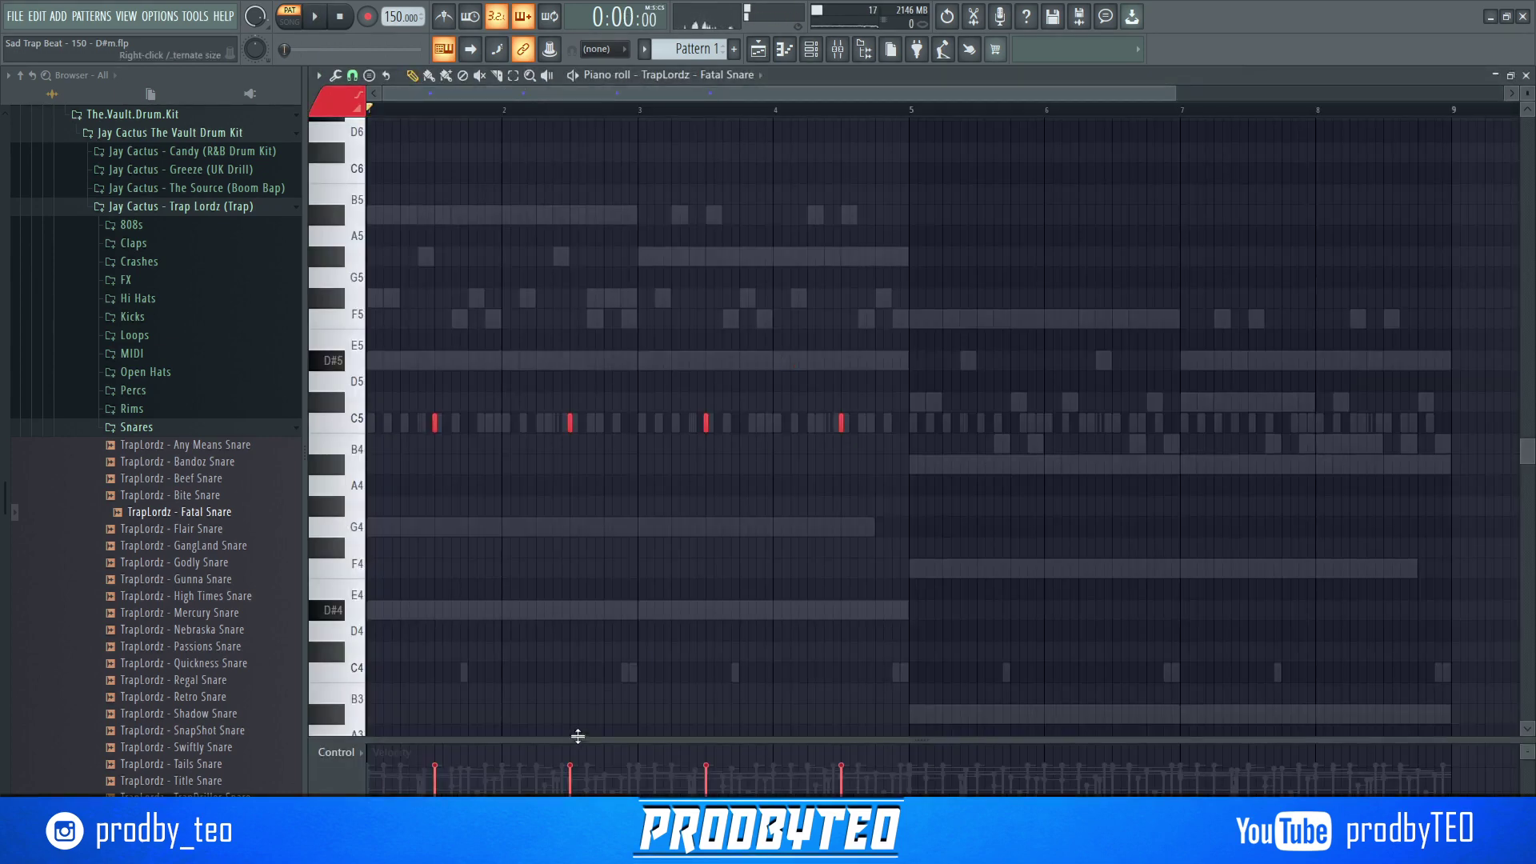
pyautogui.moveTo(578, 736); pyautogui.dragTo(600, 574)
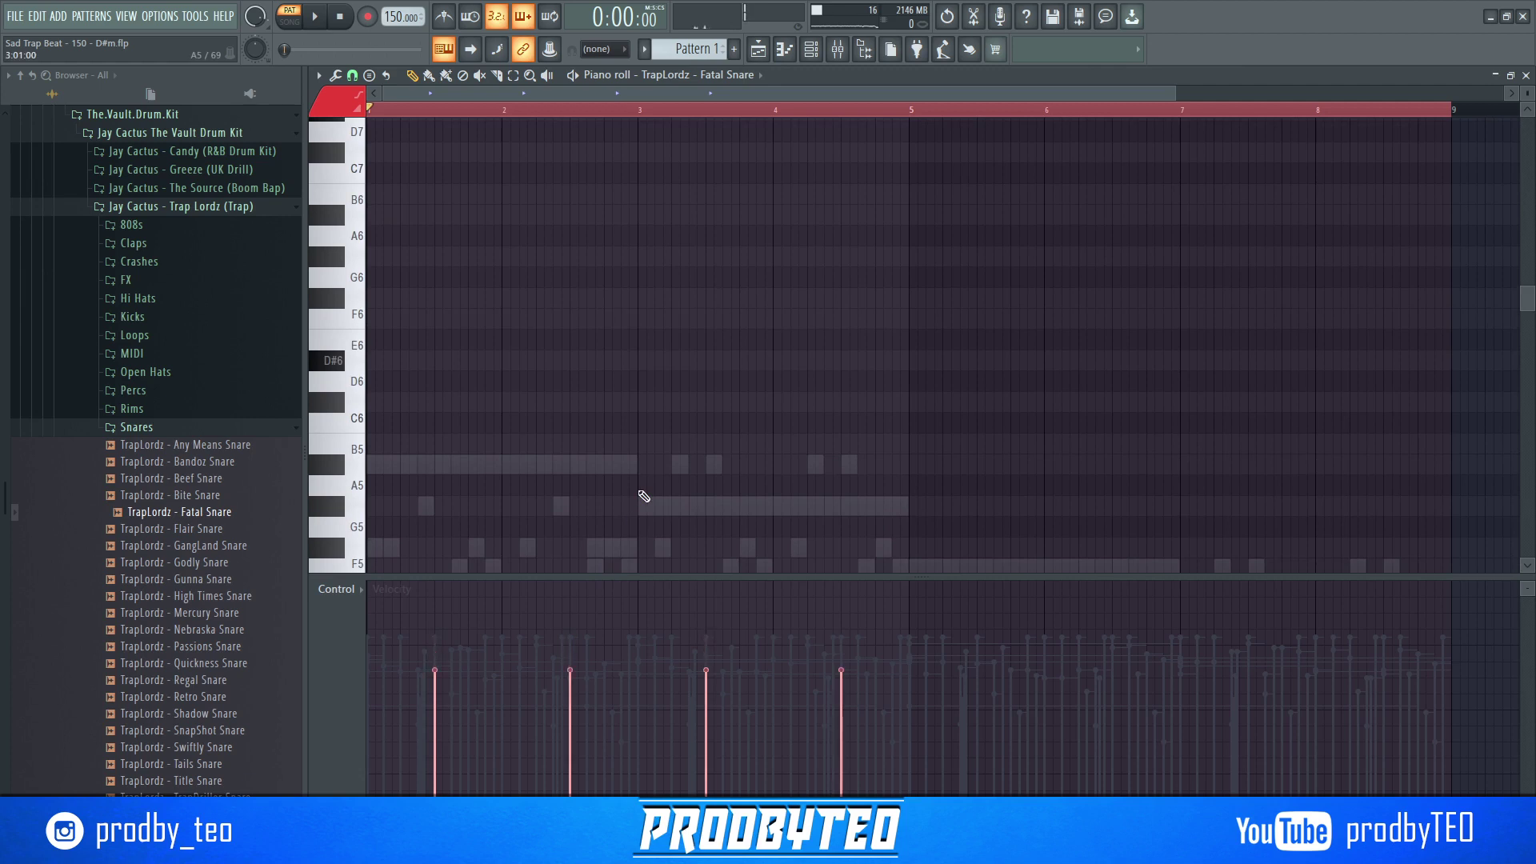
pyautogui.scroll(-5, 748, 439)
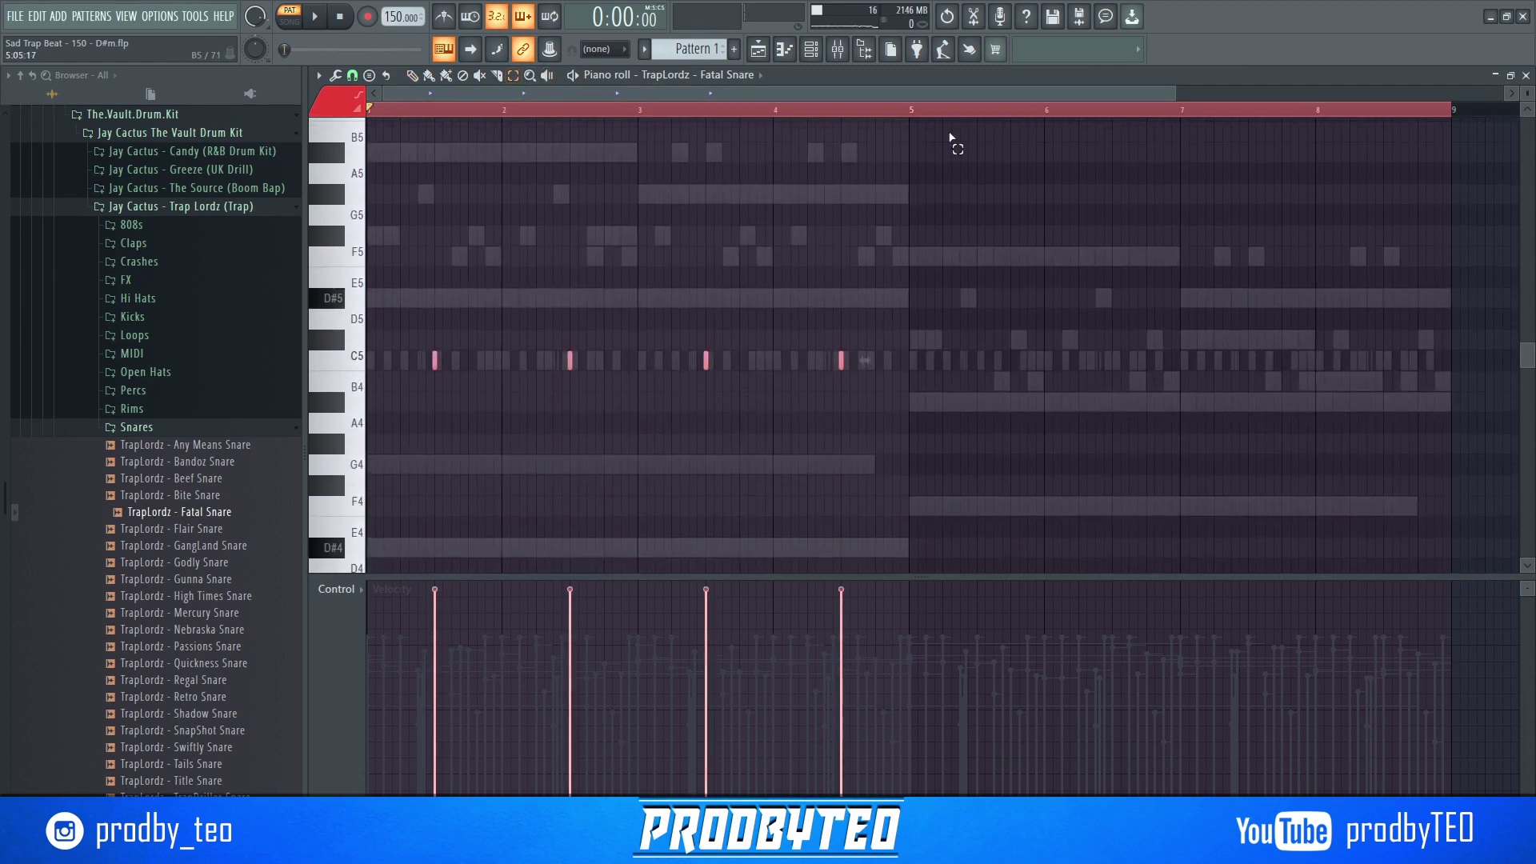
# - Duplicate the four snare hits into bars 5 to 8, play the pattern and close the piano roll
pyautogui.moveTo(910, 115); pyautogui.dragTo(26, 115)
pyautogui.hotkey('ctrl', 'b')
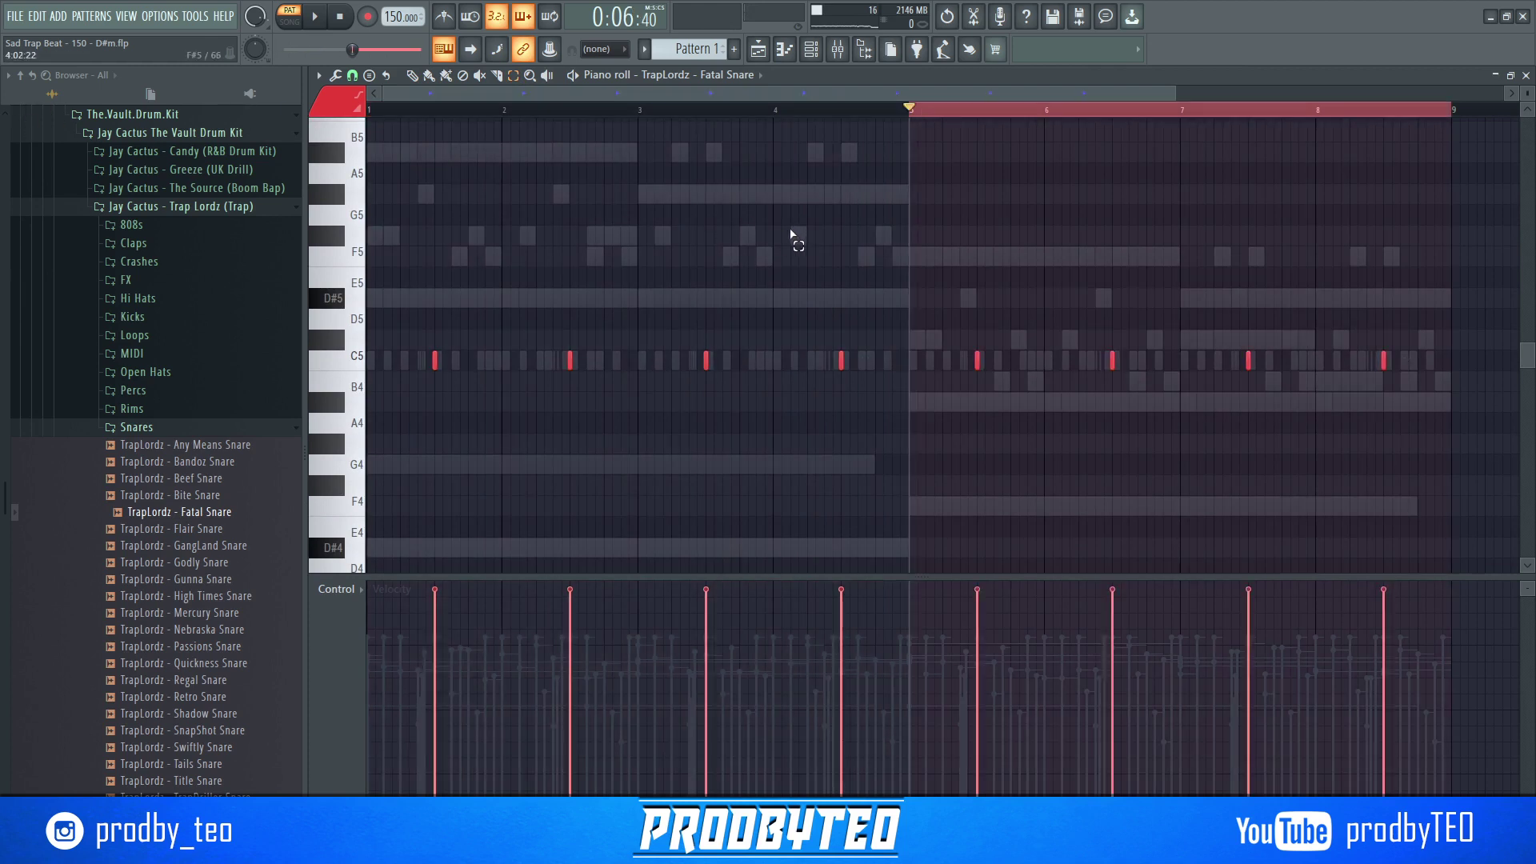
pyautogui.keyDown('ctrl'); pyautogui.click(914, 114); pyautogui.keyUp('ctrl')
pyautogui.press('space')
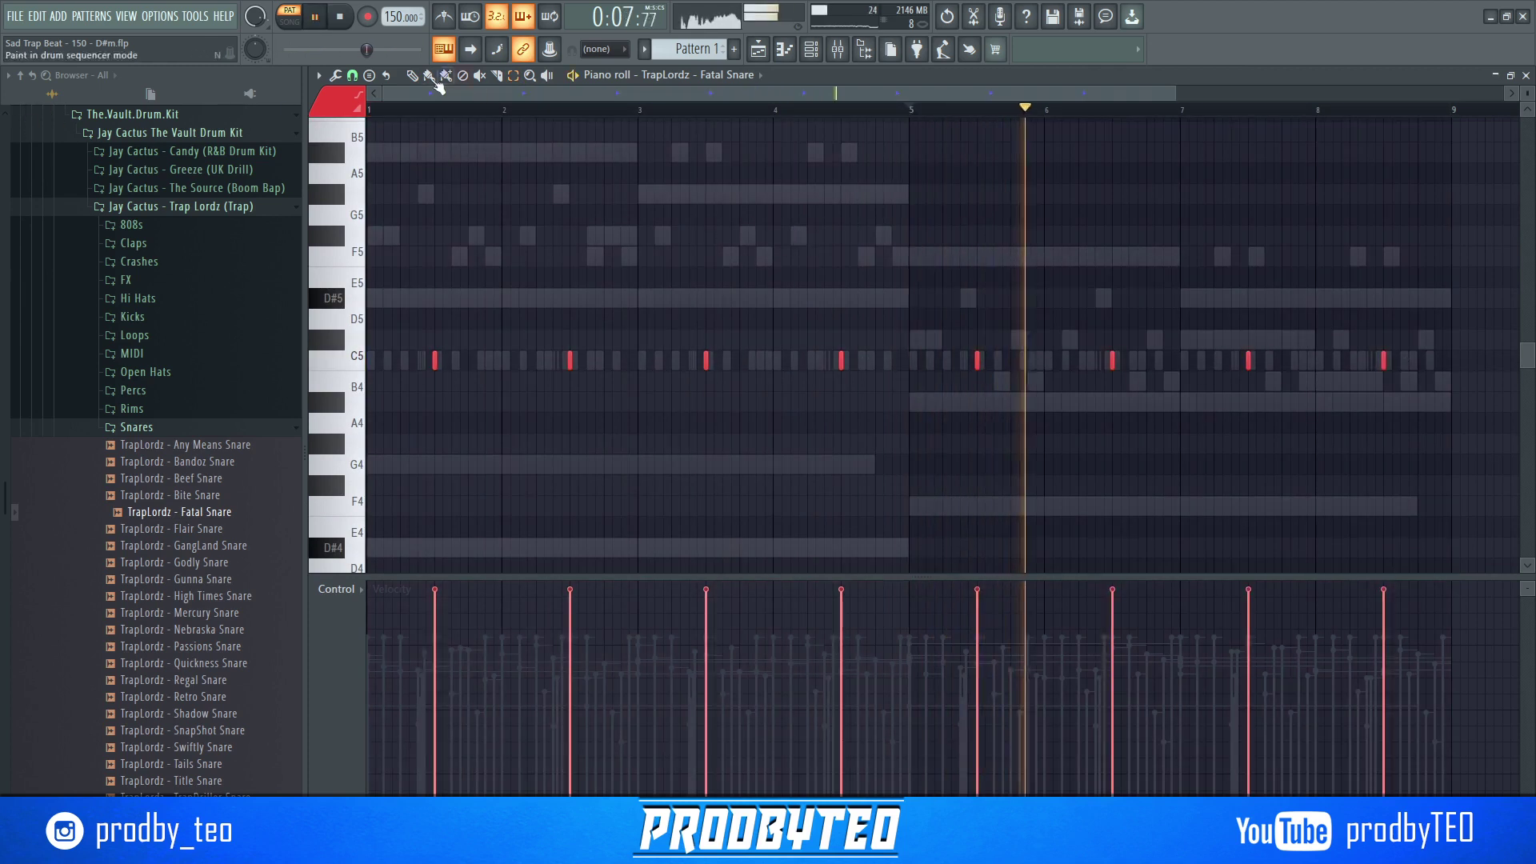
pyautogui.click(1525, 75)
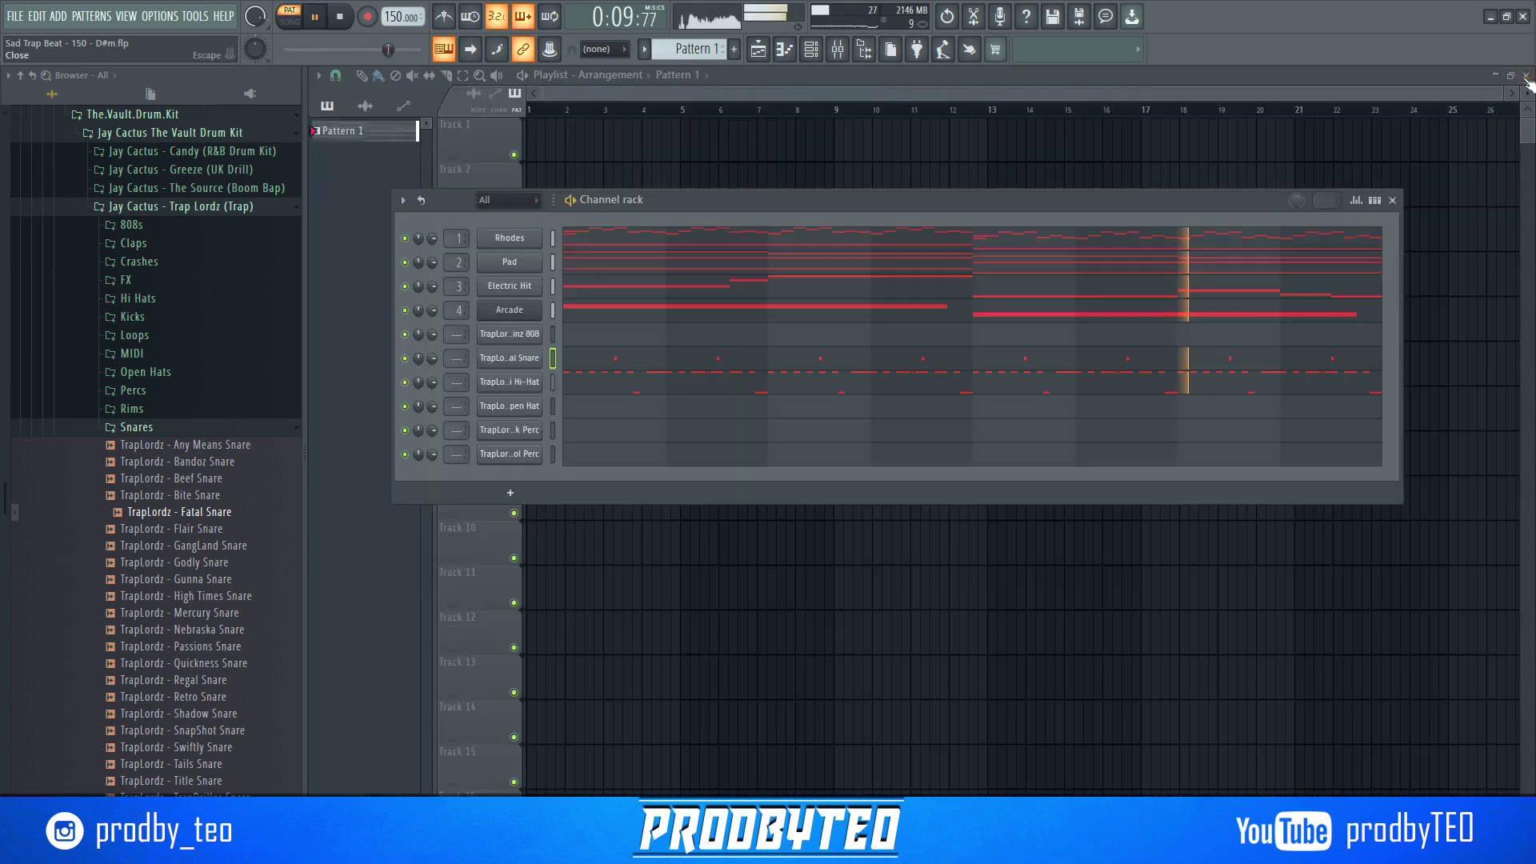
# - Rename the Fatal Snare channel to Snare
pyautogui.rightClick(510, 357)
pyautogui.click(584, 397)
pyautogui.write('S')
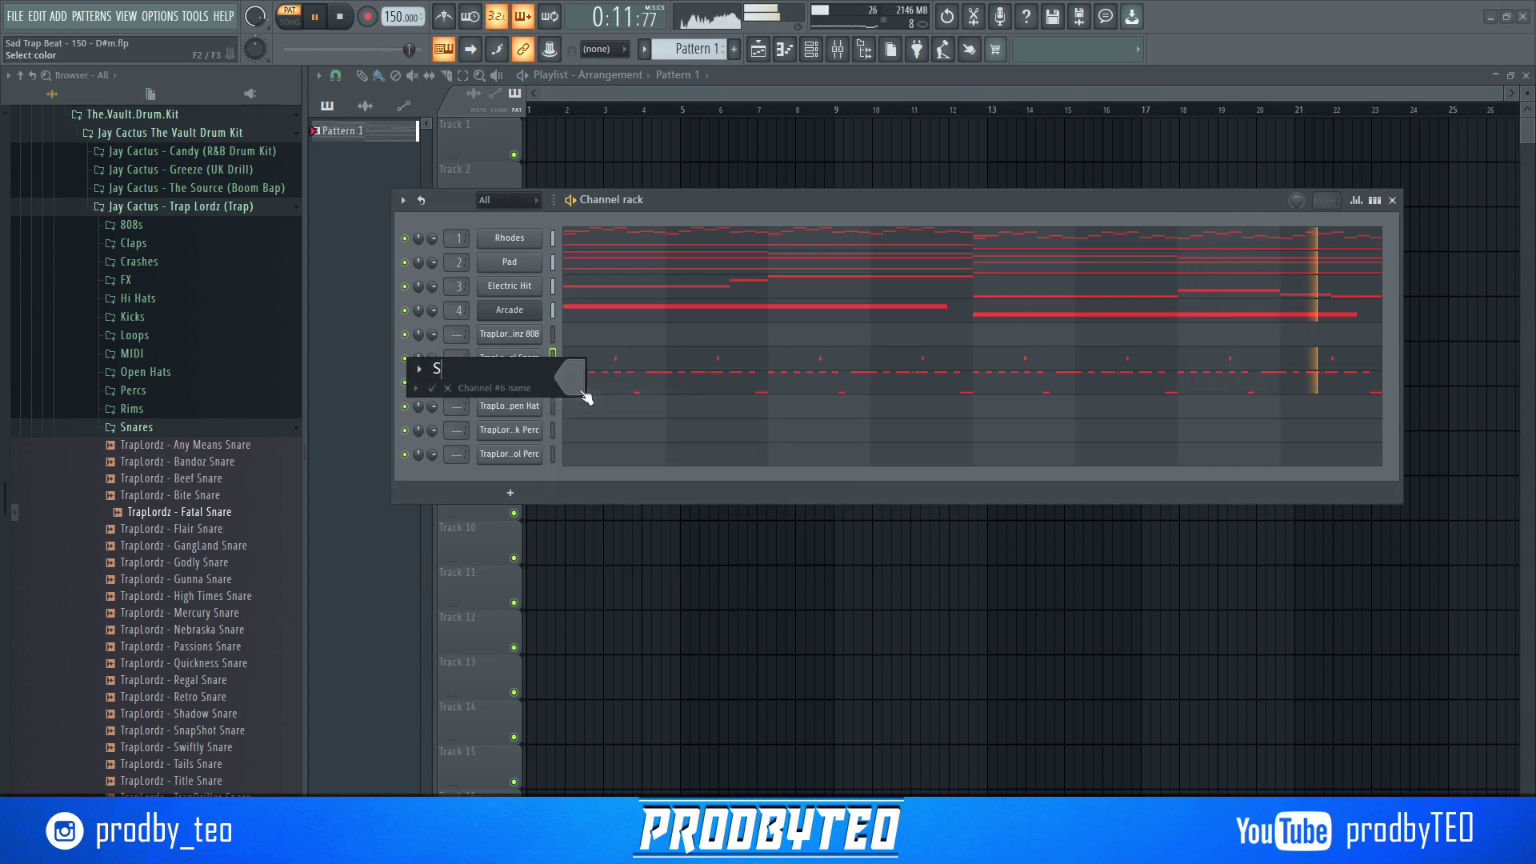
pyautogui.write('nare')
pyautogui.press('Return')
# - Rename the Spinz 808 channel to 808
pyautogui.rightClick(509, 334)
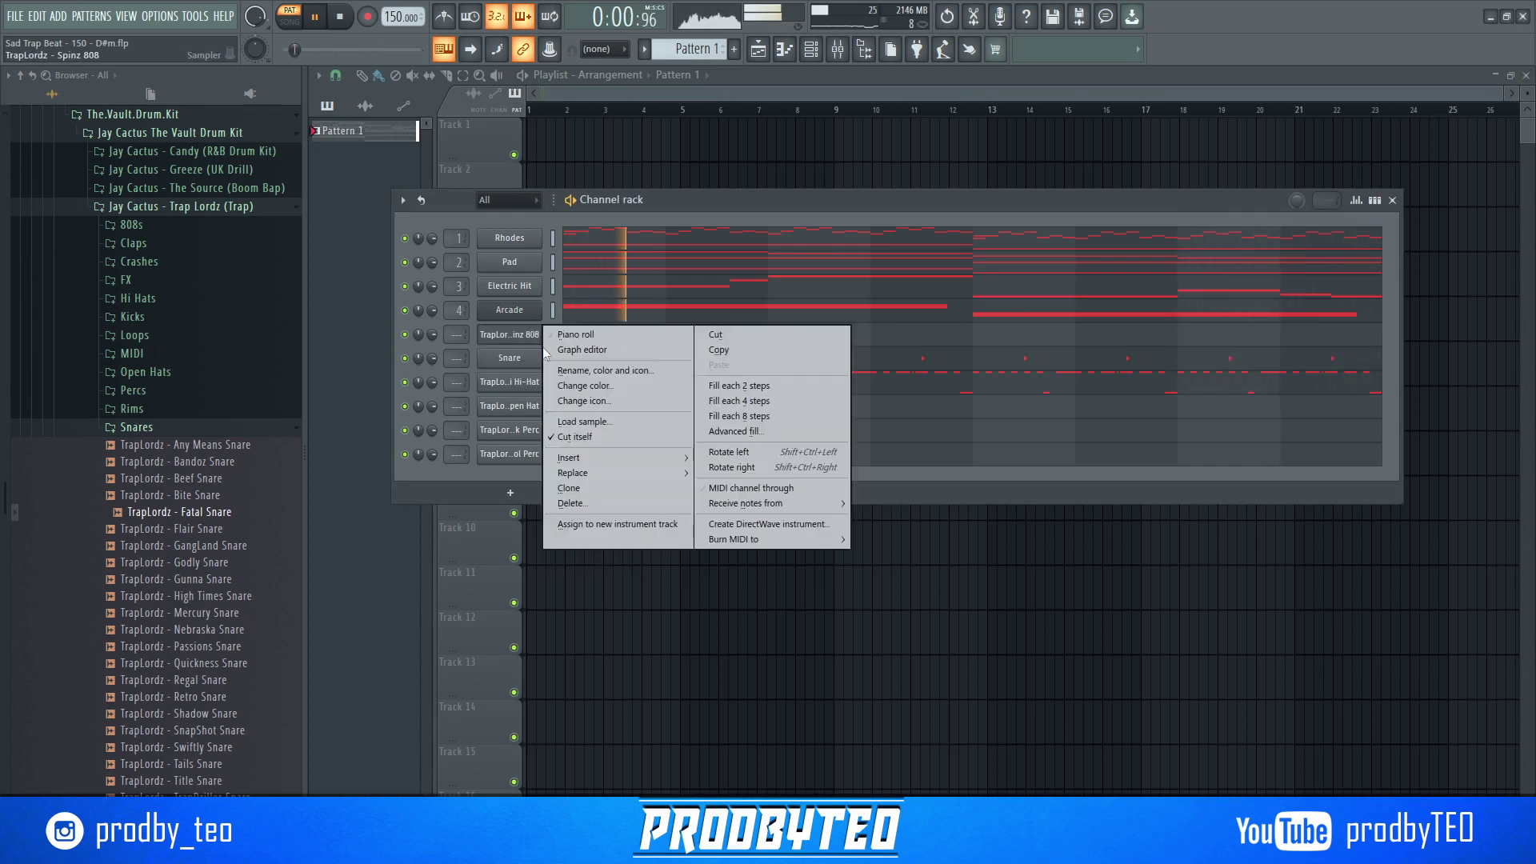
pyautogui.click(583, 372)
pyautogui.write('808')
pyautogui.press('Return')
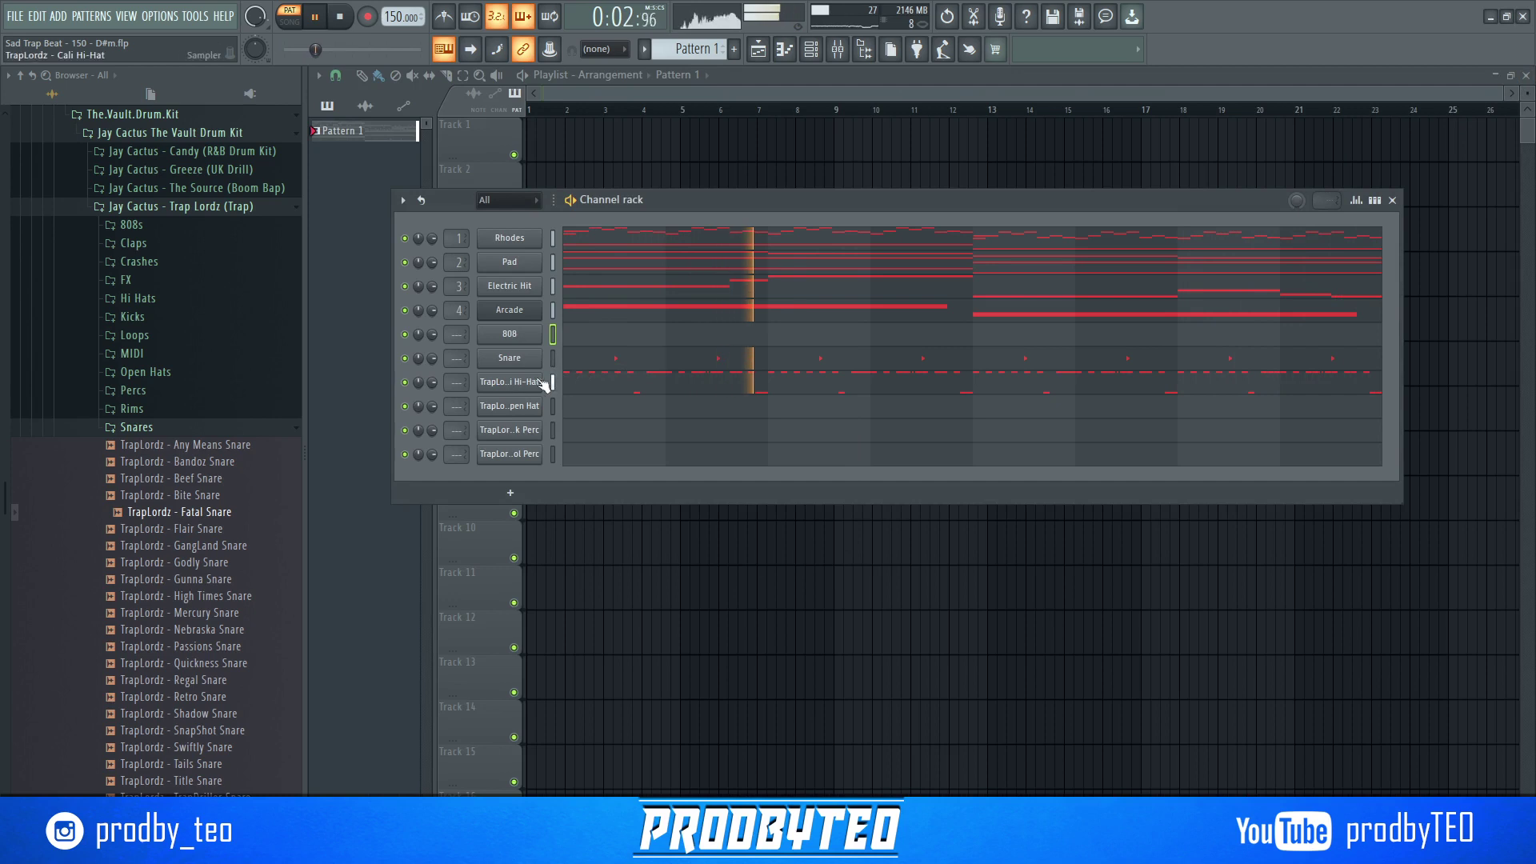
# - Rename the Cali Hi-Hat channel to HH and the Circus Open Hat channel to OH
pyautogui.rightClick(509, 381)
pyautogui.click(583, 422)
pyautogui.write('HH')
pyautogui.press('Return')
pyautogui.rightClick(509, 406)
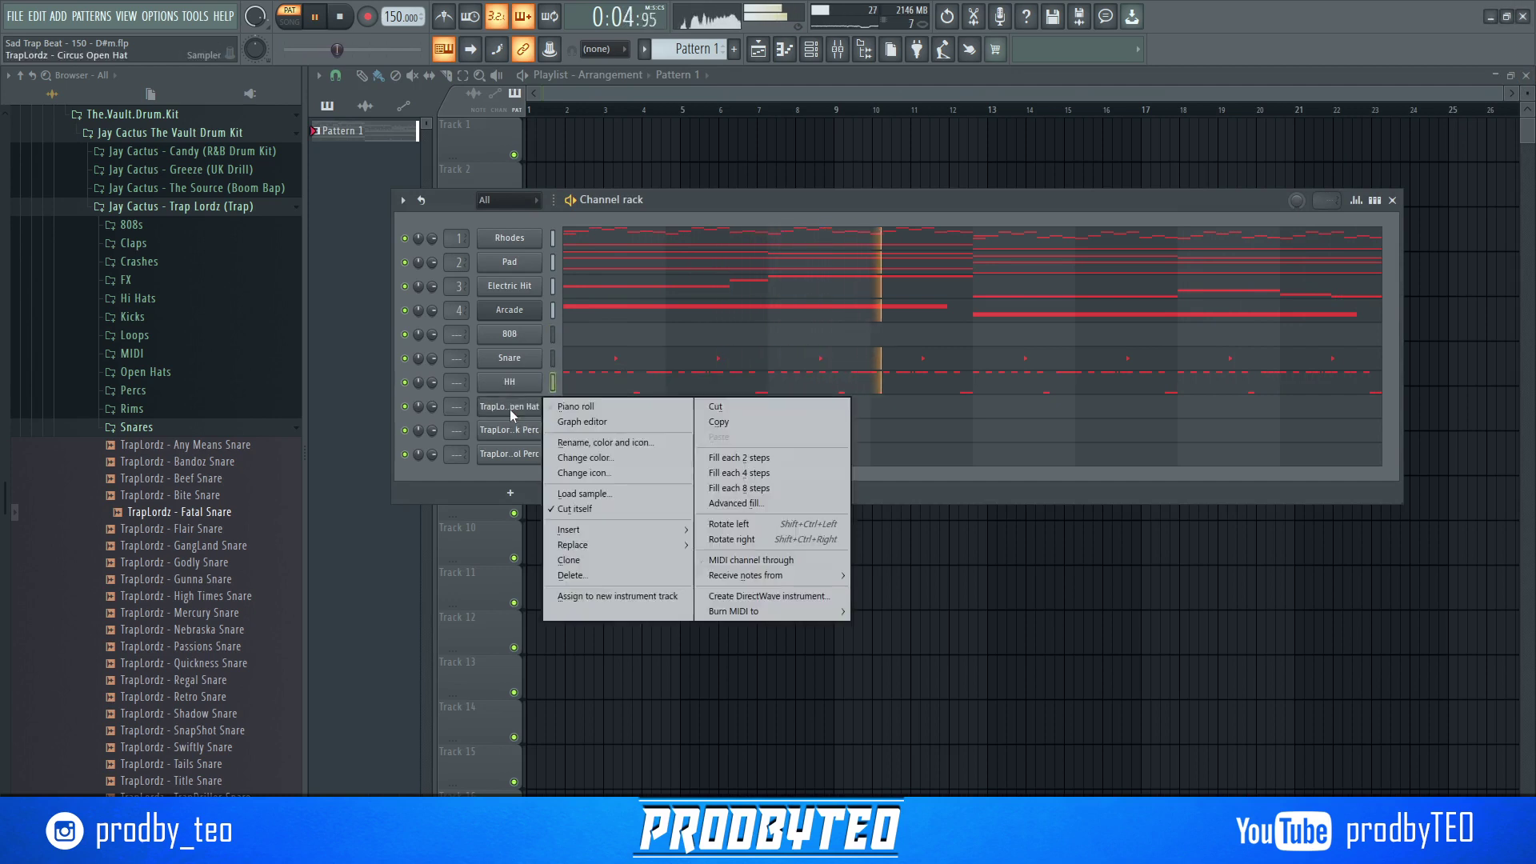
pyautogui.click(583, 445)
pyautogui.write('OH')
pyautogui.press('Return')
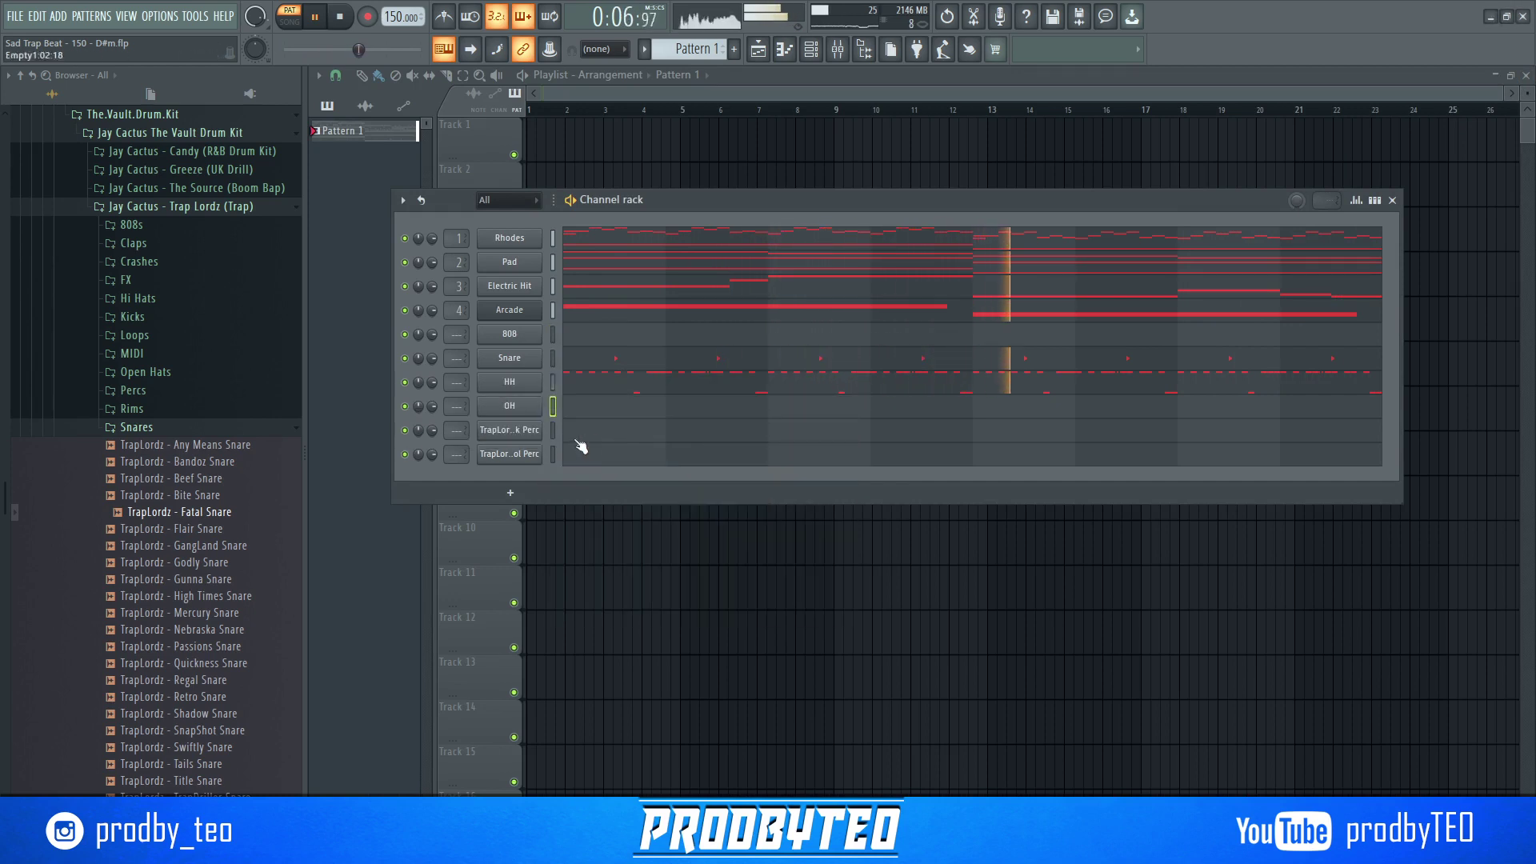
# - Rename the two percussion channels to Perc 1 and Perc 2
pyautogui.rightClick(510, 429)
pyautogui.click(583, 469)
pyautogui.write('Pe')
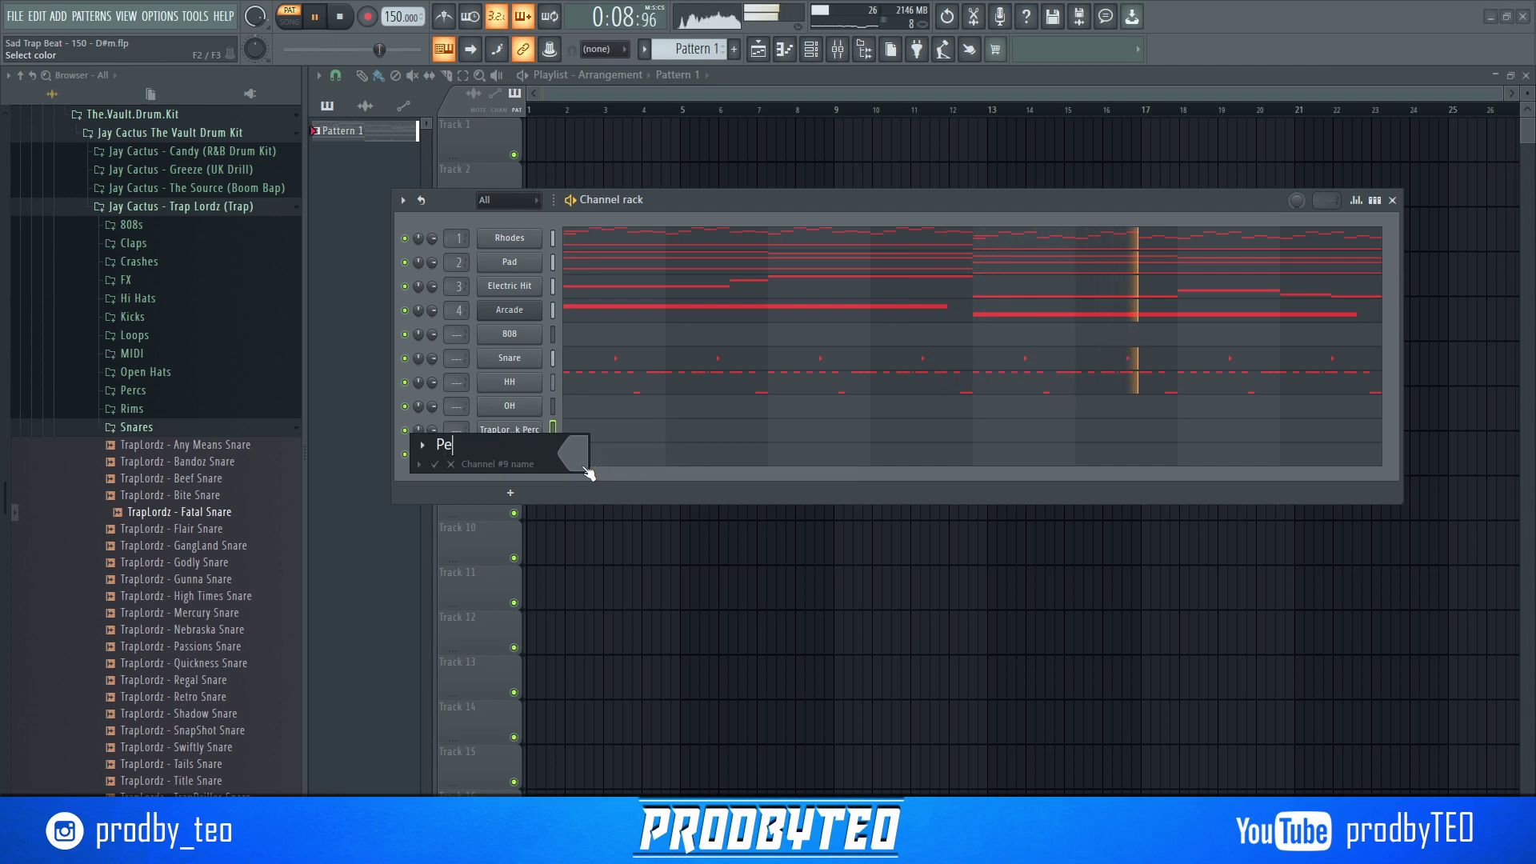
pyautogui.write('rc 1')
pyautogui.press('Return')
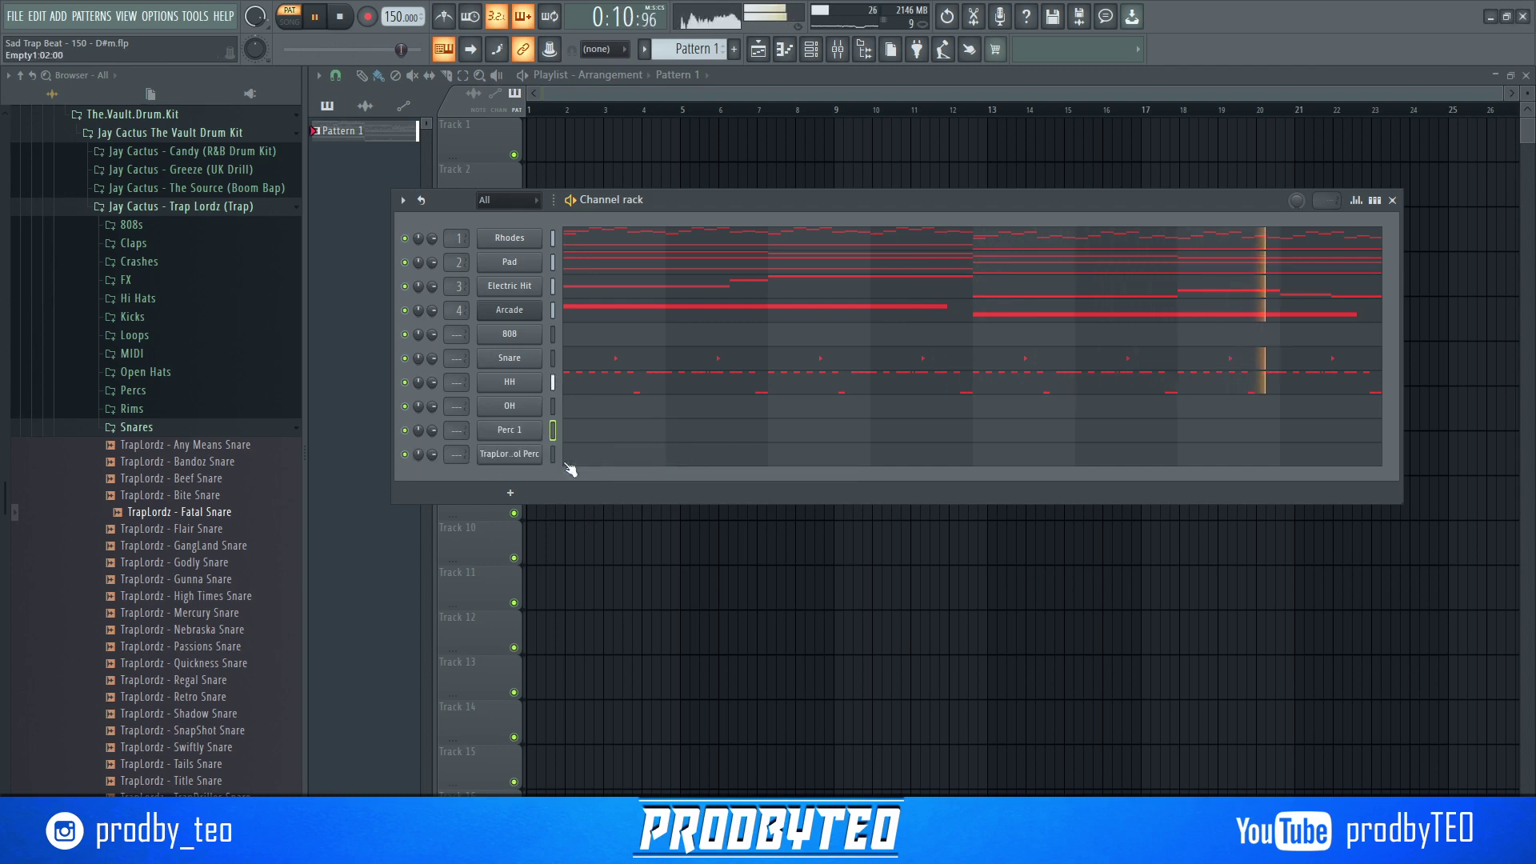
pyautogui.rightClick(509, 453)
pyautogui.click(576, 492)
pyautogui.write('Per')
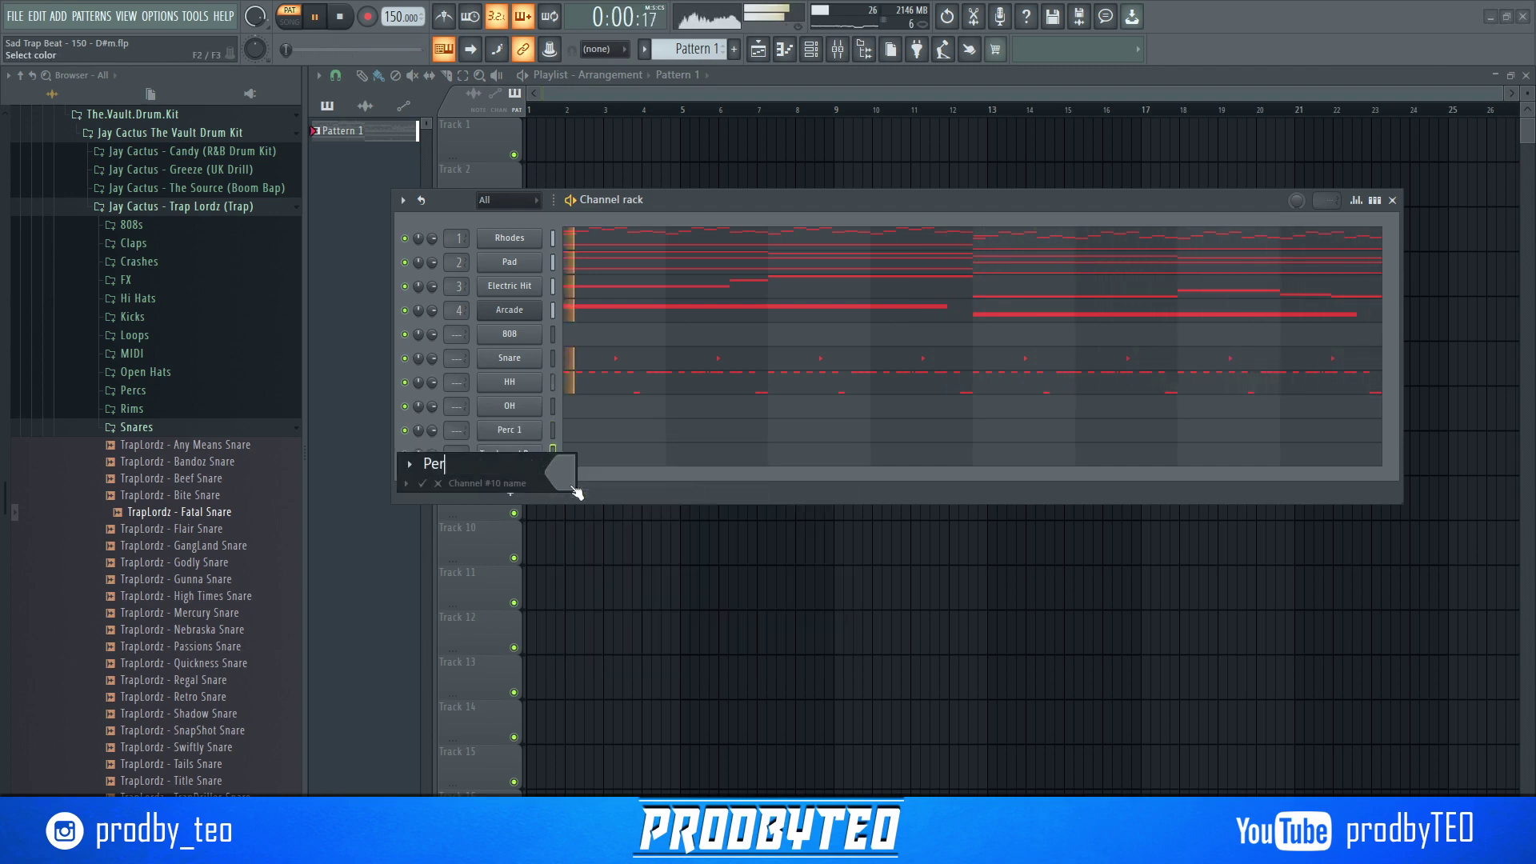
pyautogui.write('c 2')
pyautogui.press('Return')
# - Replace the Snare channel's sample with TrapLordz - Clique Clap from the Trap Lordz Claps folder
pyautogui.click(136, 427)
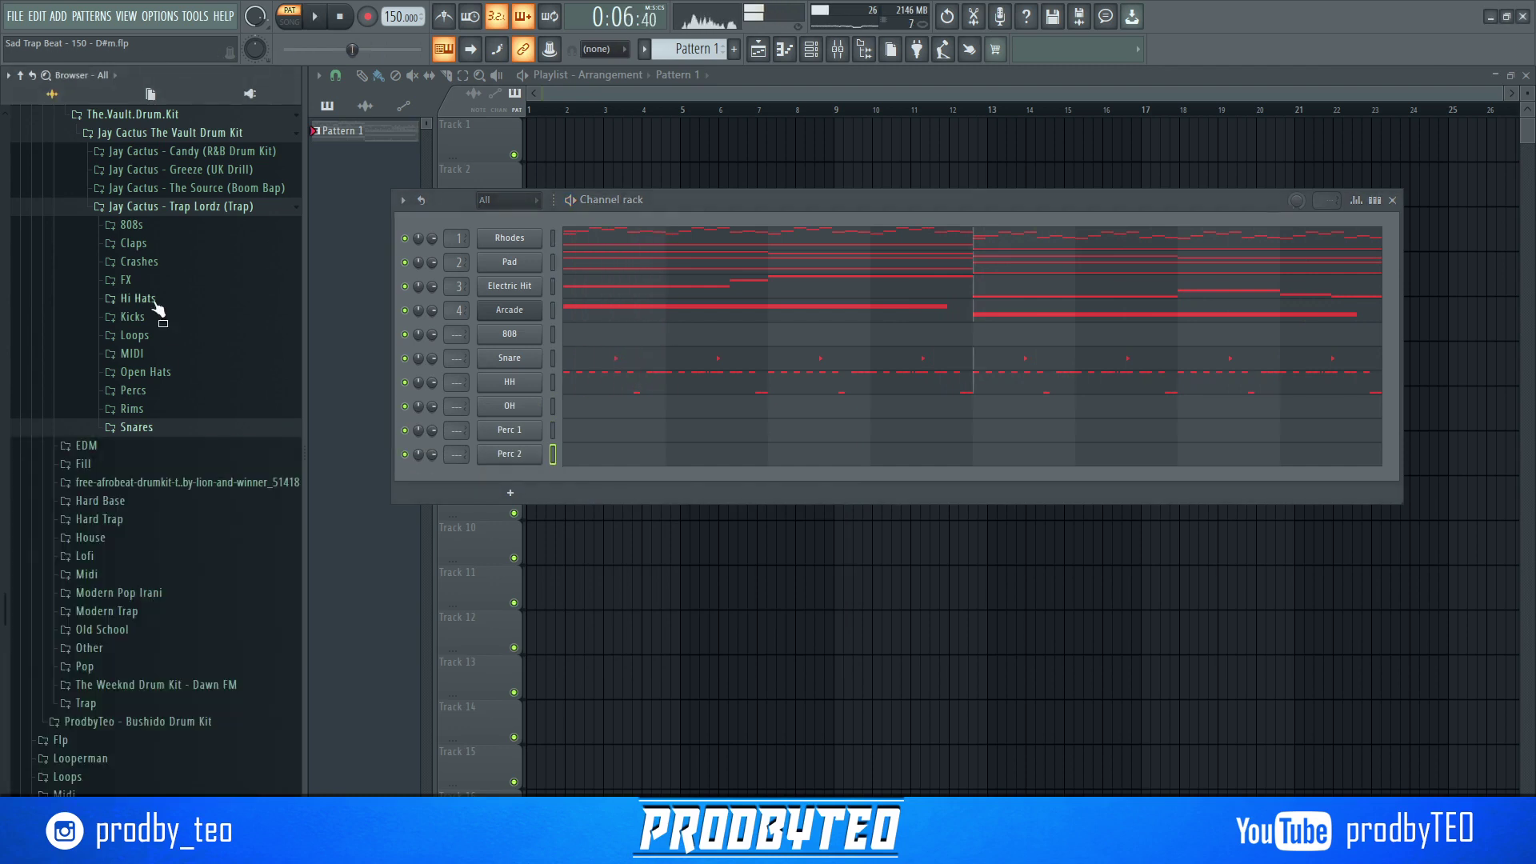
pyautogui.click(146, 255)
pyautogui.click(185, 295)
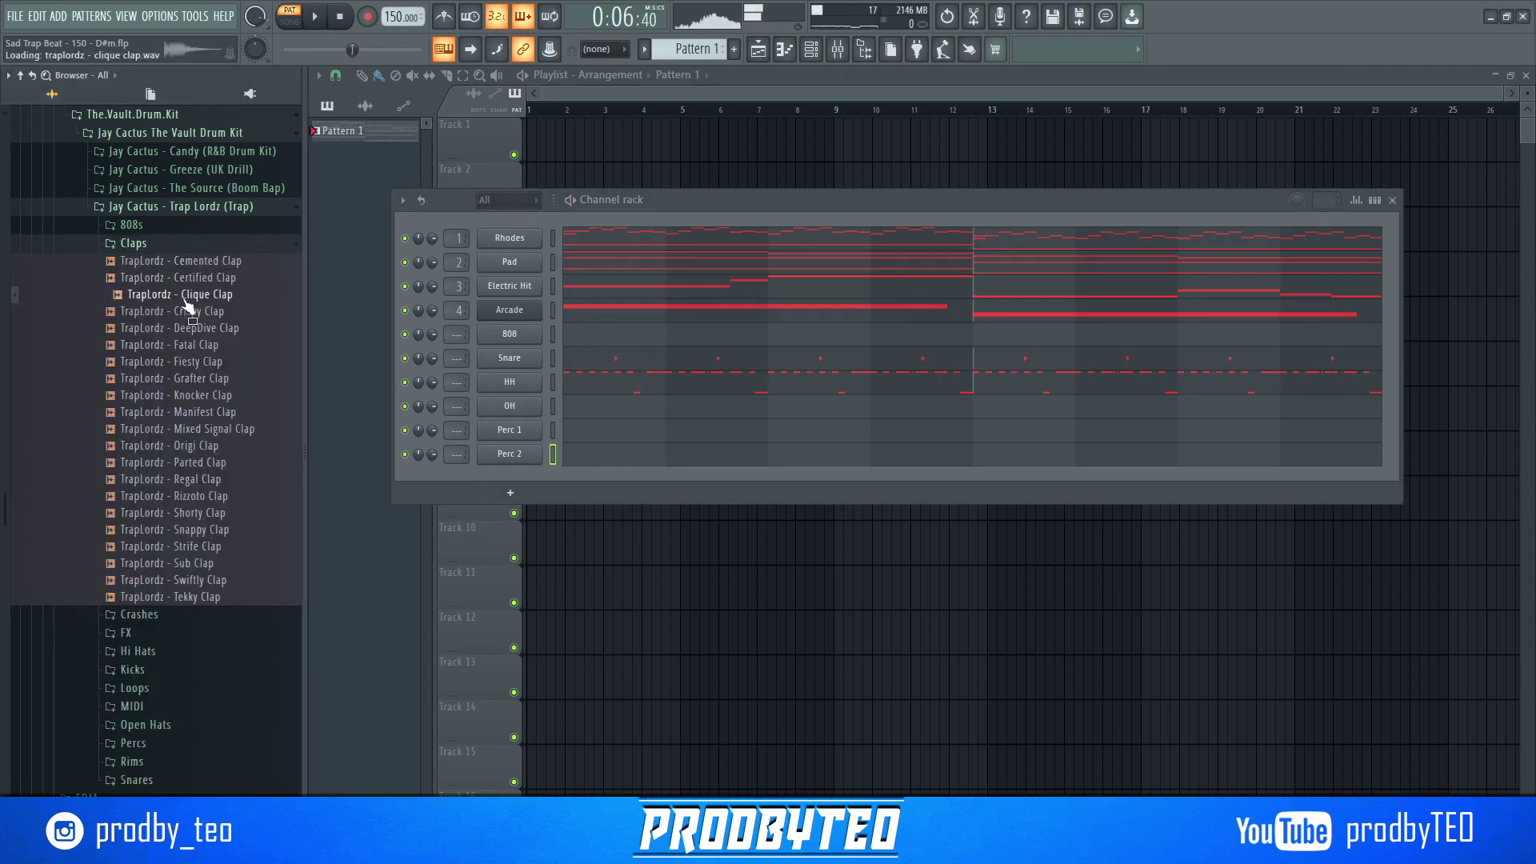
pyautogui.moveTo(506, 359); pyautogui.dragTo(507, 360)
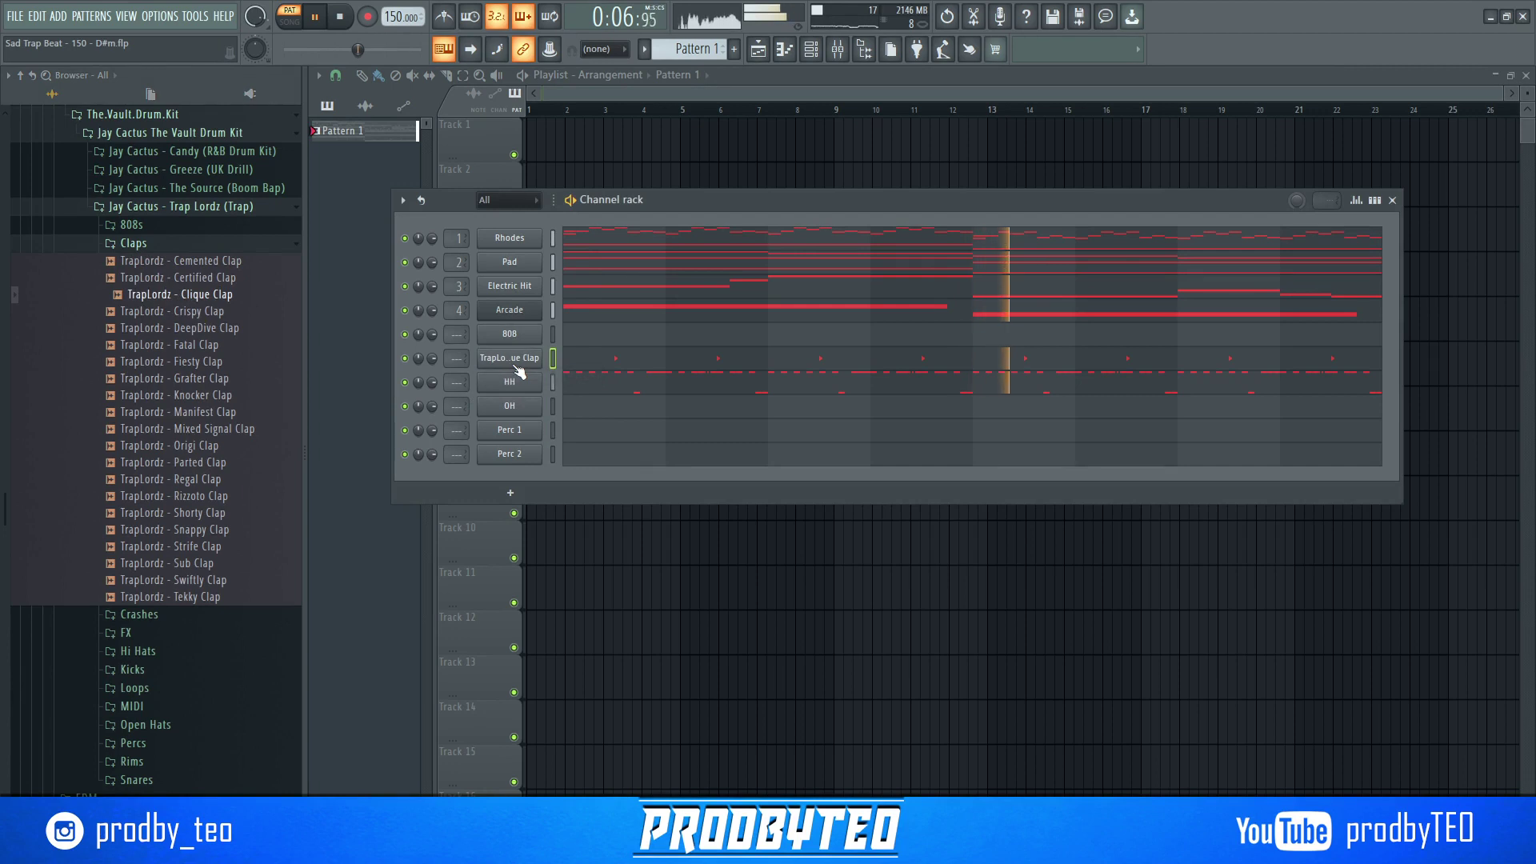
# - Rename the Clique Clap channel to Clap and stop playback
pyautogui.rightClick(518, 370)
pyautogui.click(607, 397)
pyautogui.write('C')
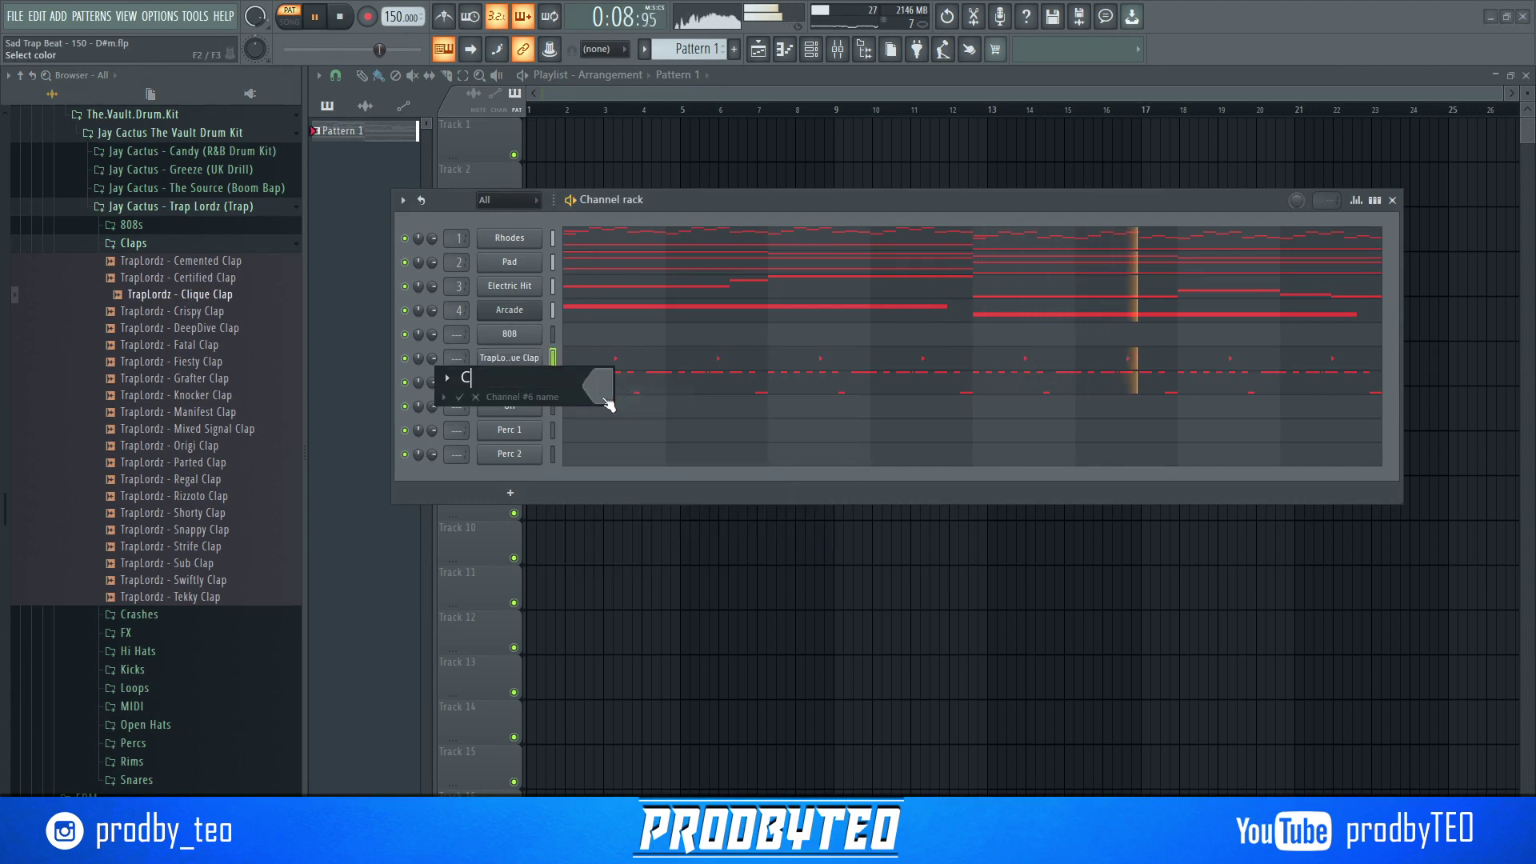
pyautogui.write('lap')
pyautogui.press('Return')
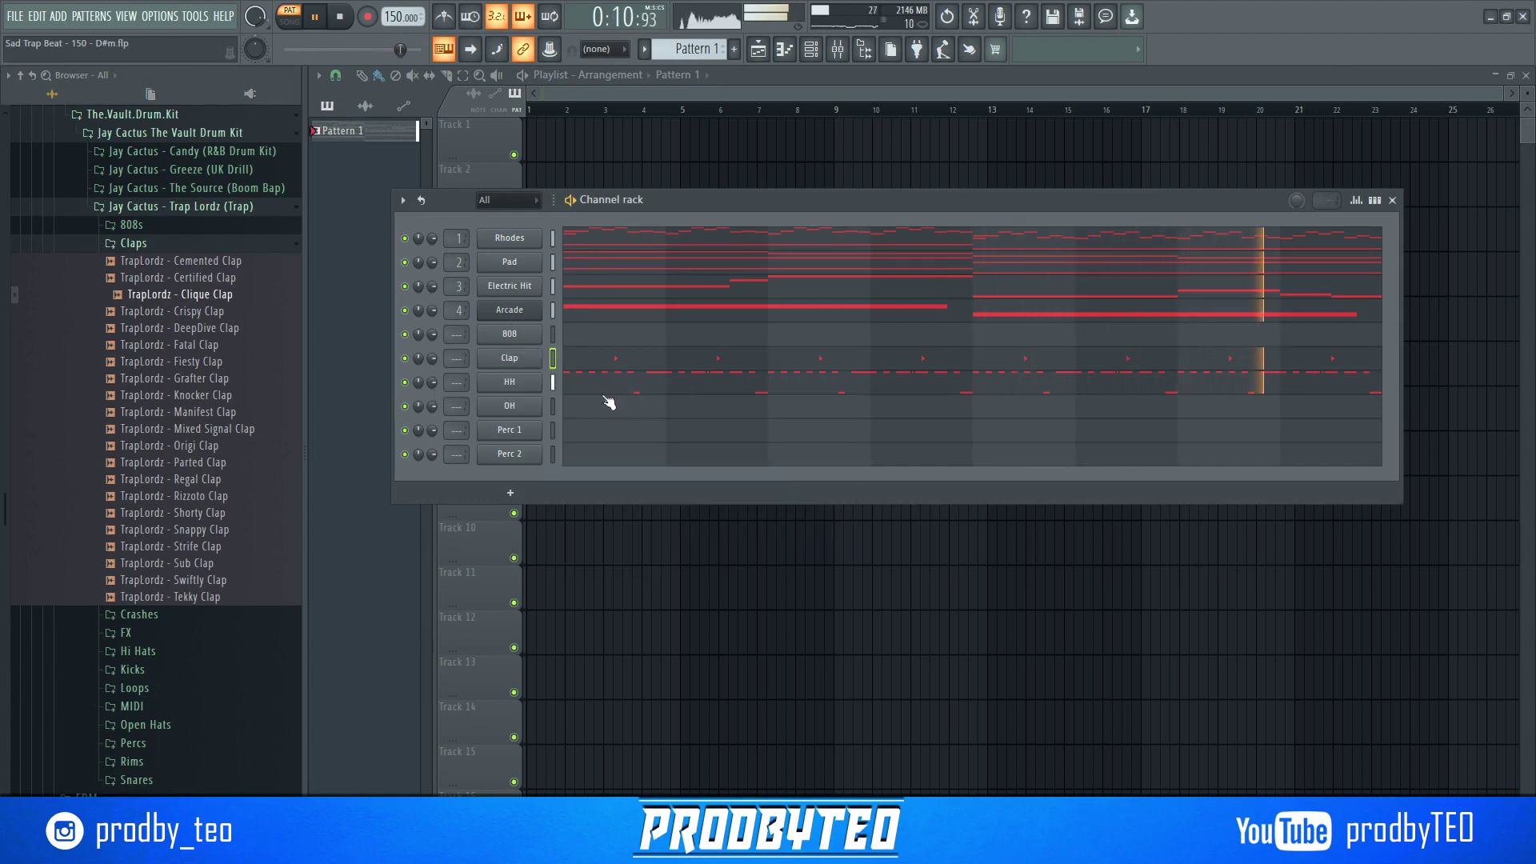
pyautogui.press('space')
# - Open the 808 channel's piano roll and place short D#5 notes at steps 1 and 7 of bar 1
pyautogui.click(568, 335)
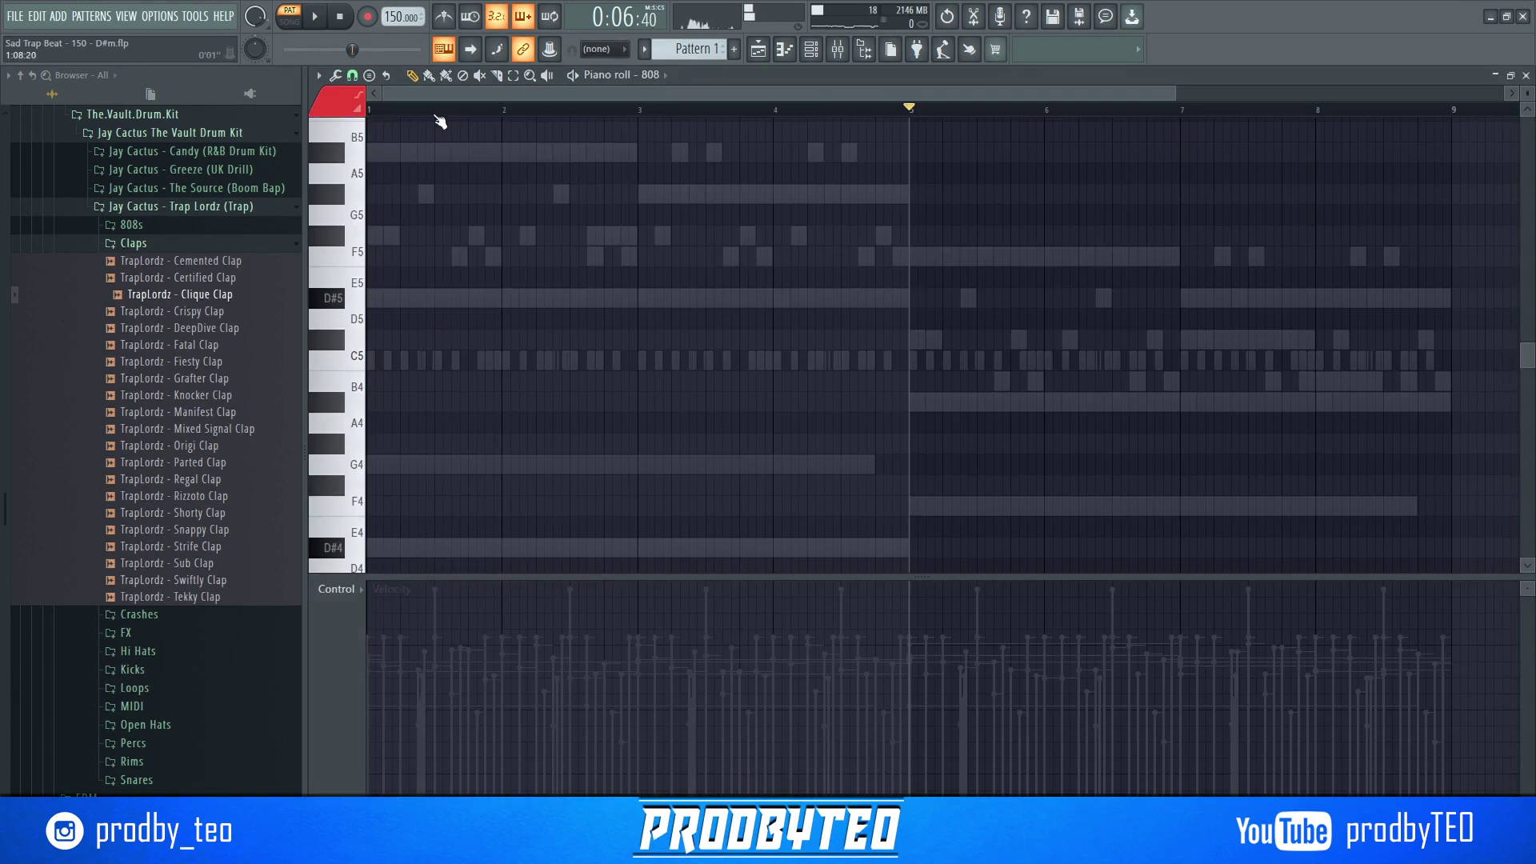
pyautogui.moveTo(435, 114); pyautogui.dragTo(366, 128)
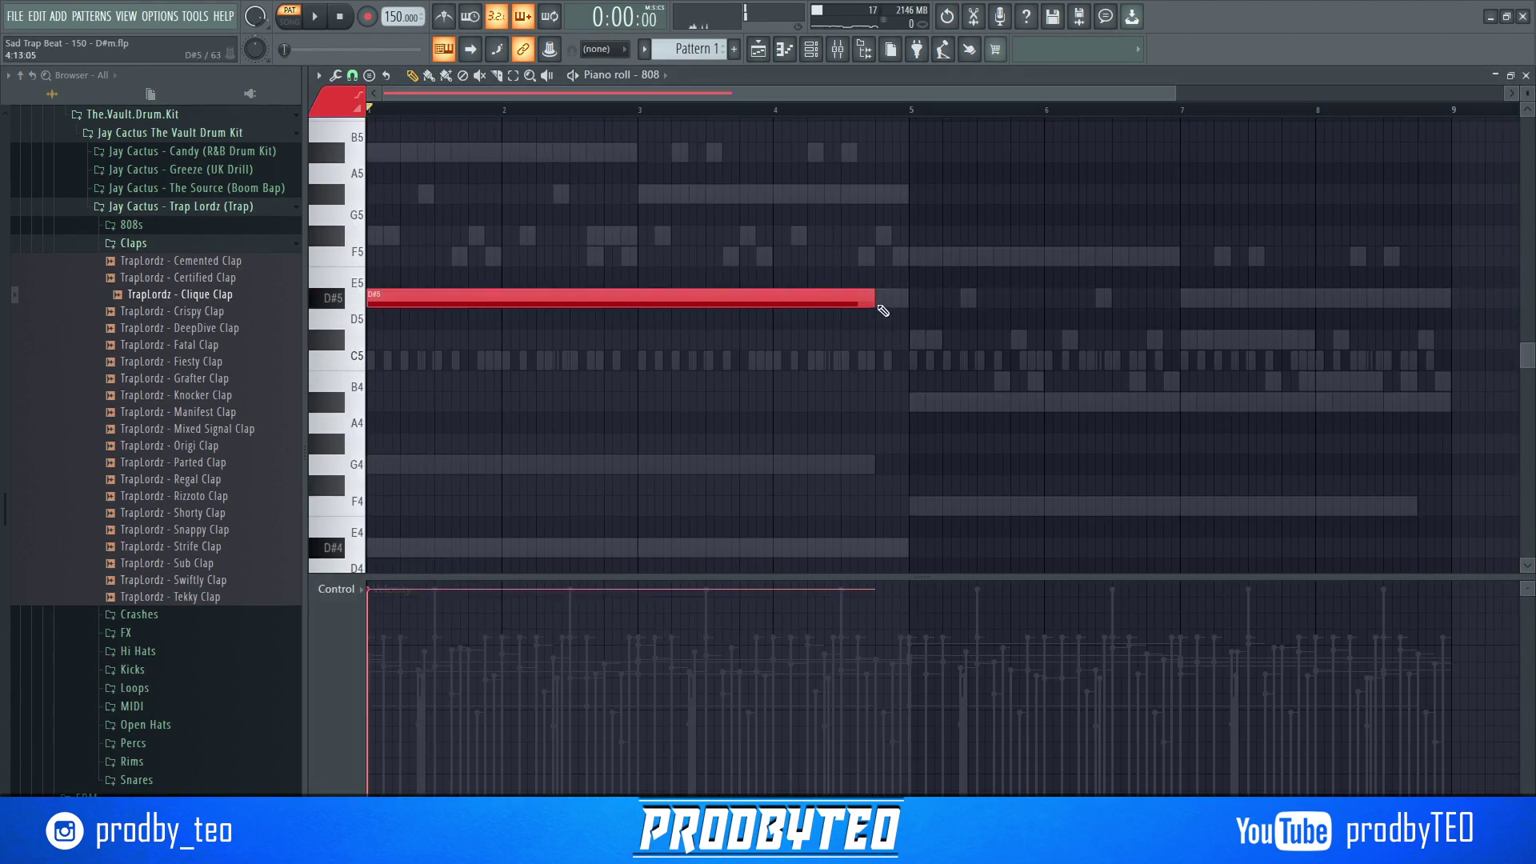
pyautogui.moveTo(883, 310); pyautogui.dragTo(439, 301)
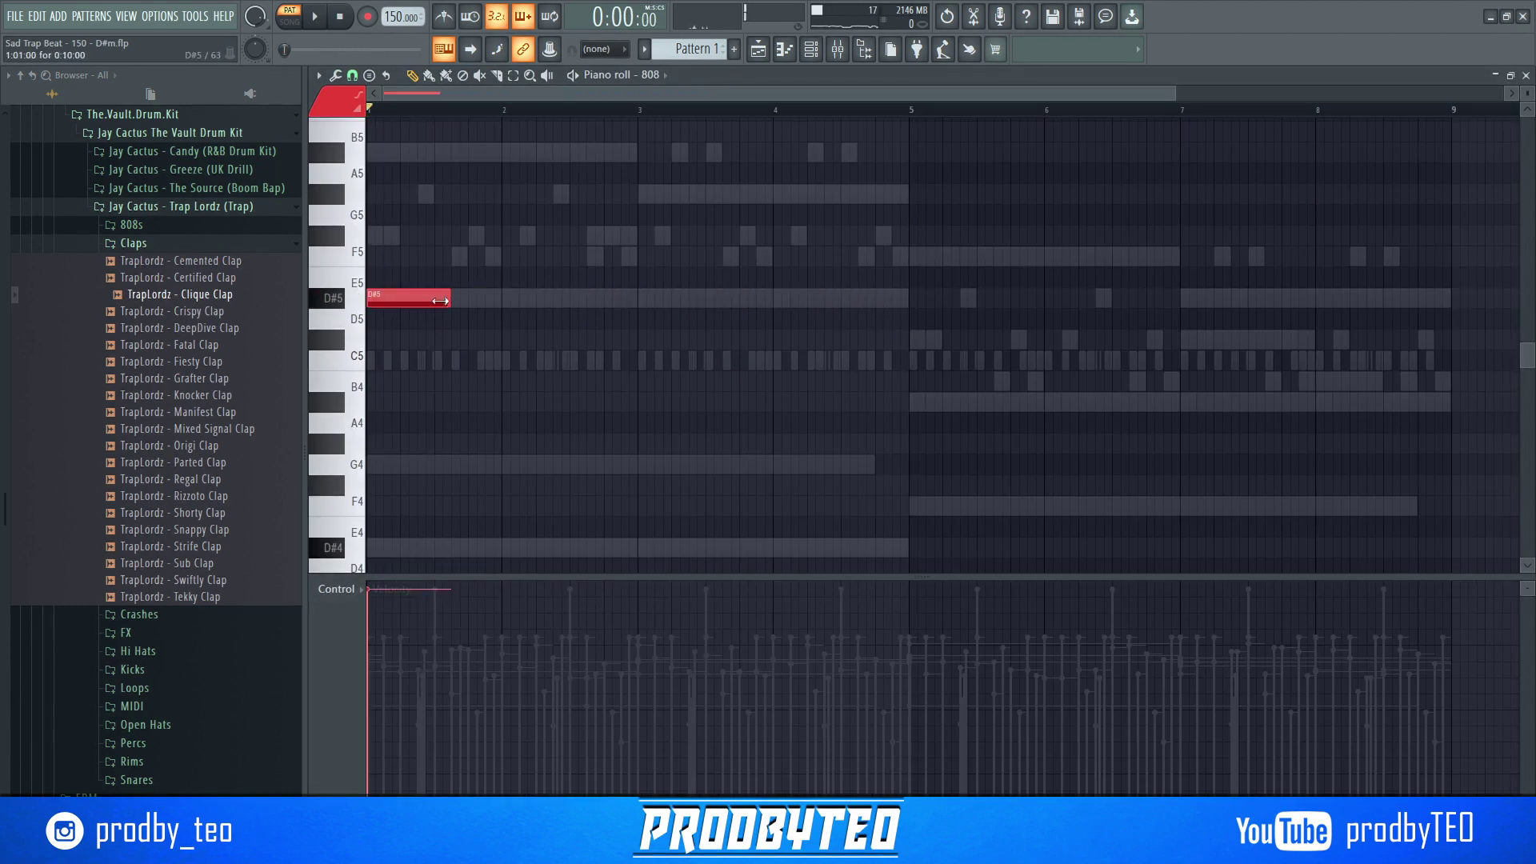
pyautogui.click(378, 305)
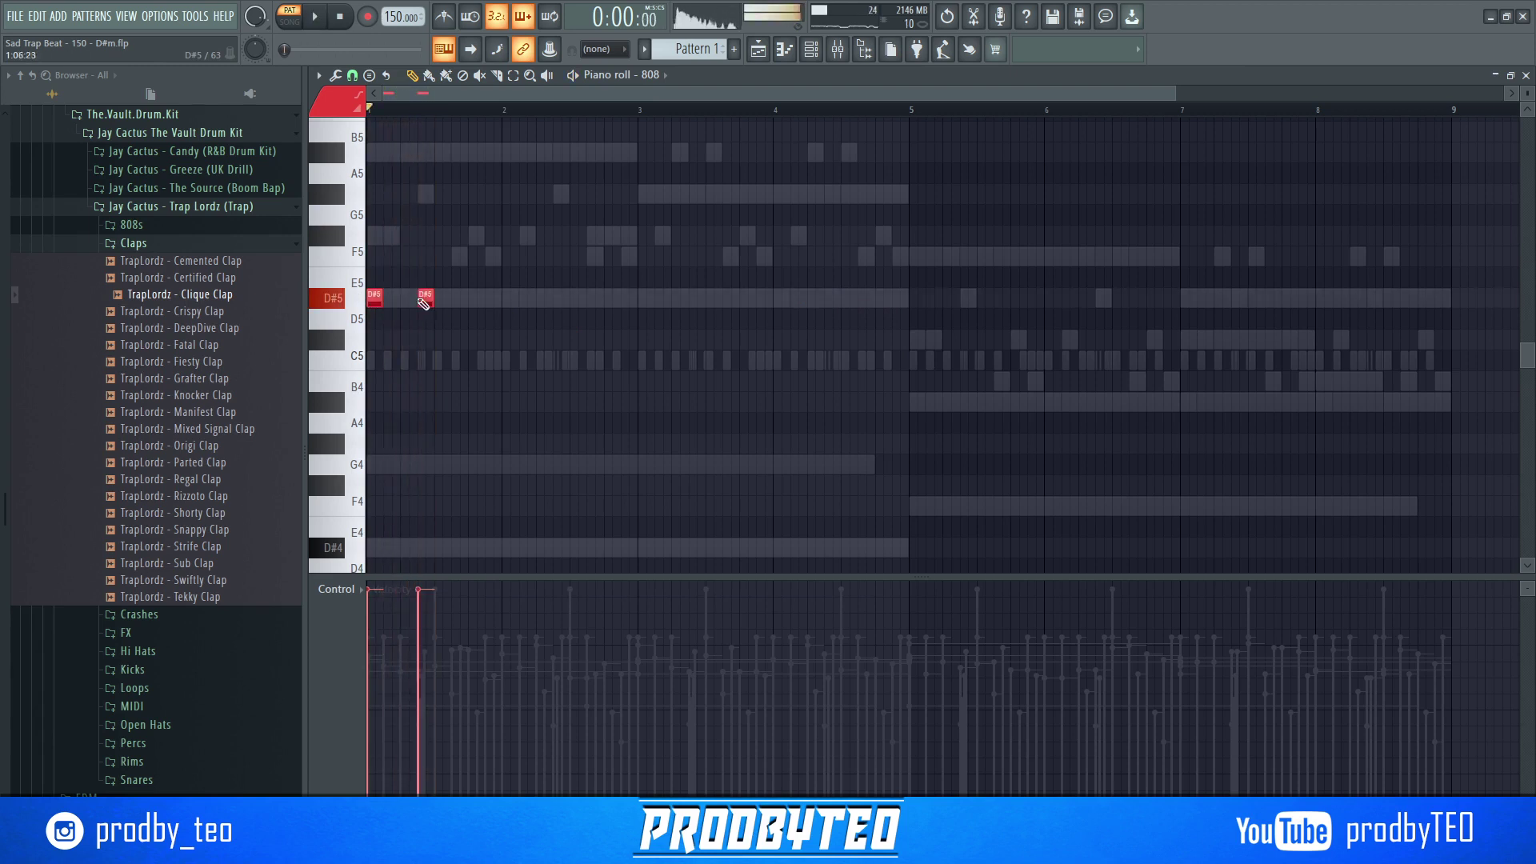
pyautogui.press('space')
pyautogui.press('space')
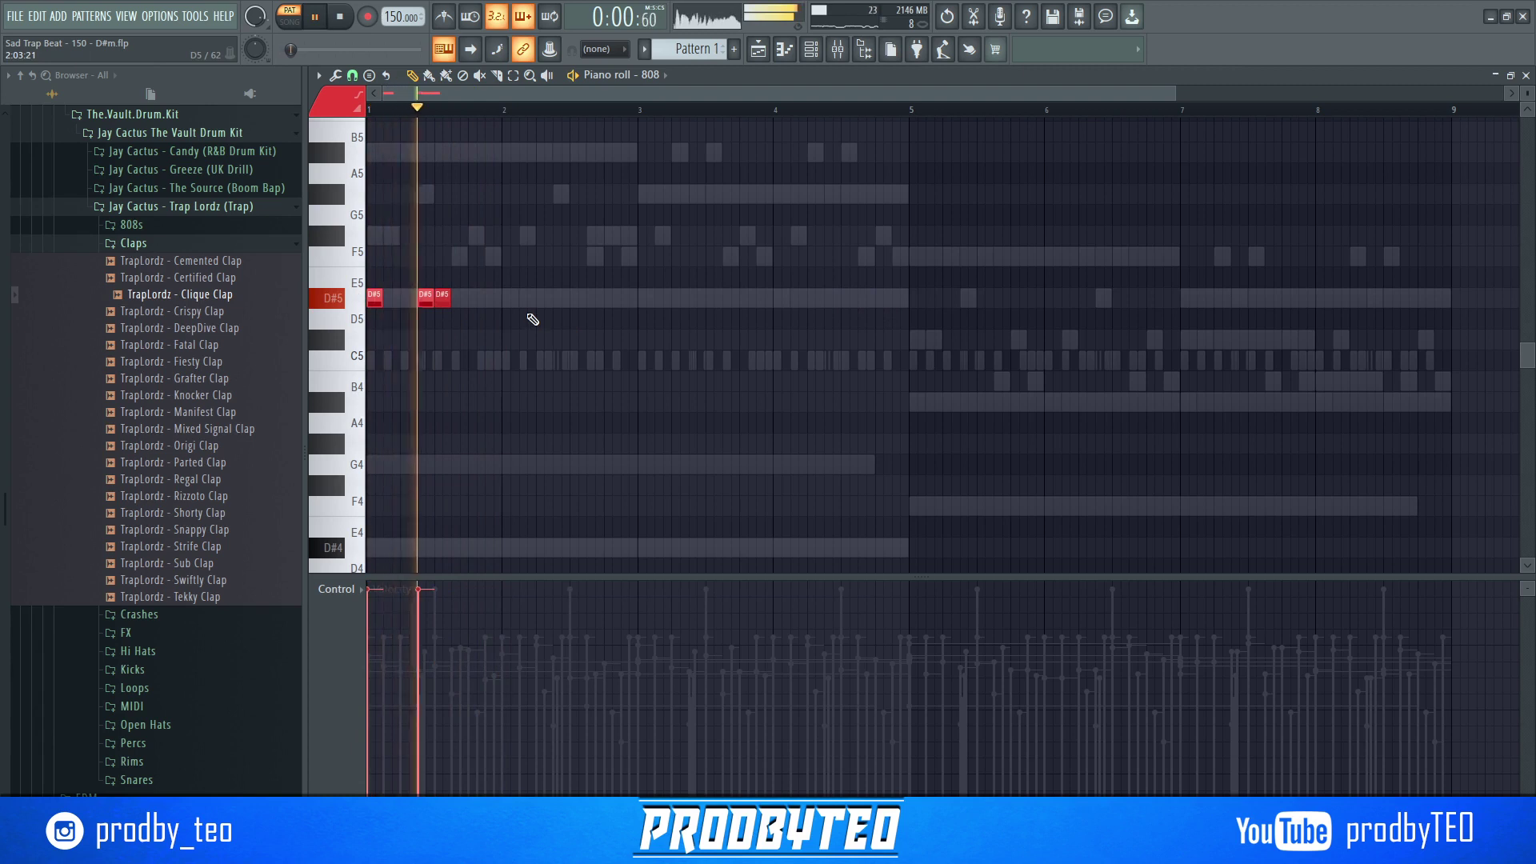
pyautogui.rightClick(441, 299)
pyautogui.press('space')
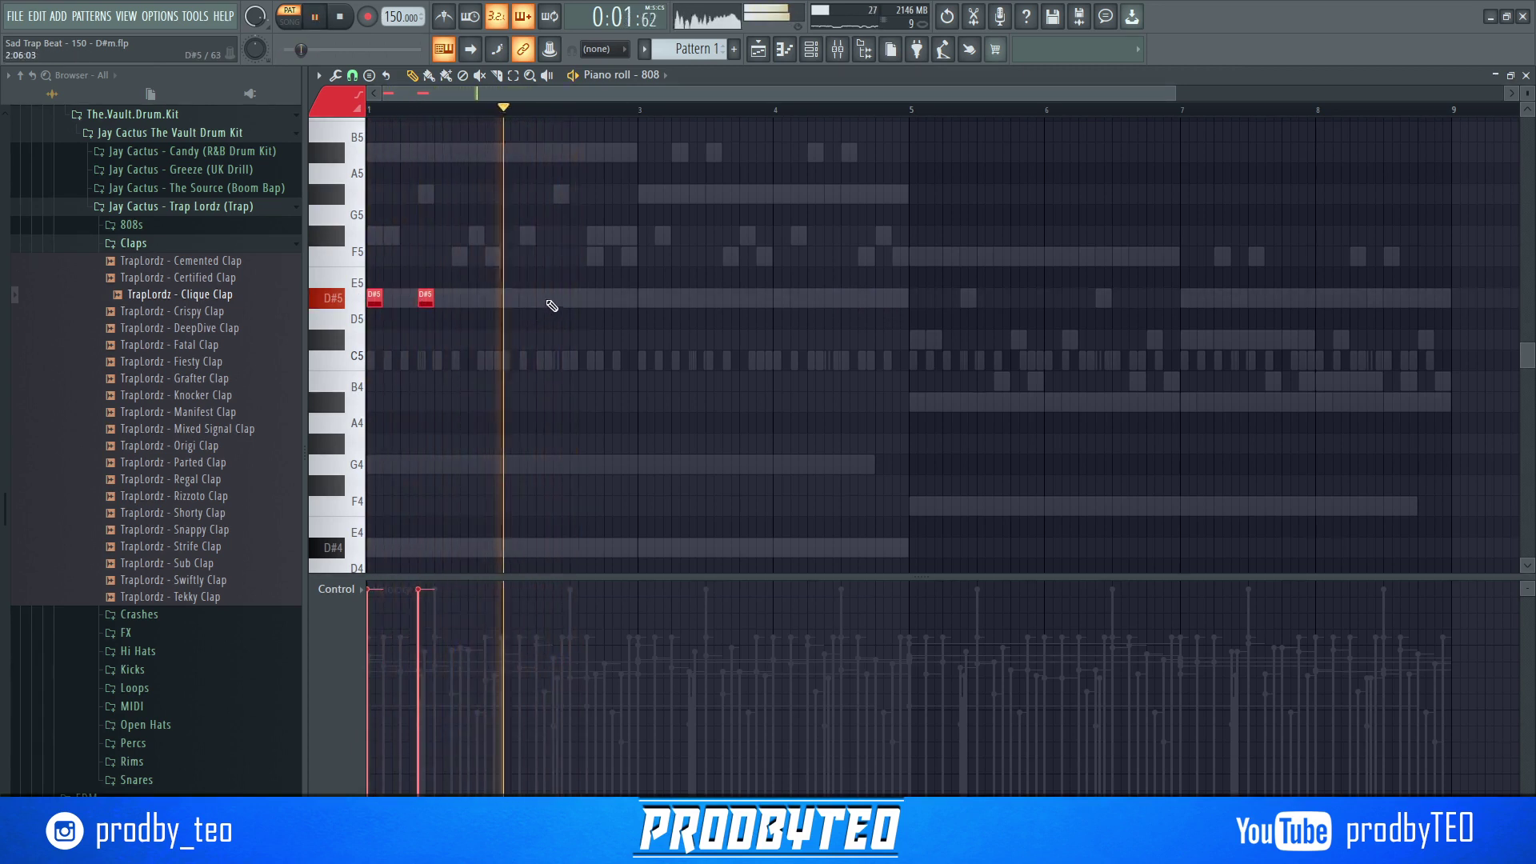
# - Add a short D#5 808 note at step 7 of bar 2 and play the pattern
pyautogui.click(552, 300)
pyautogui.moveTo(553, 299); pyautogui.dragTo(560, 299)
pyautogui.press('space')
pyautogui.press('space')
pyautogui.scroll(-1, 558, 343)
pyautogui.scroll(3, 573, 352)
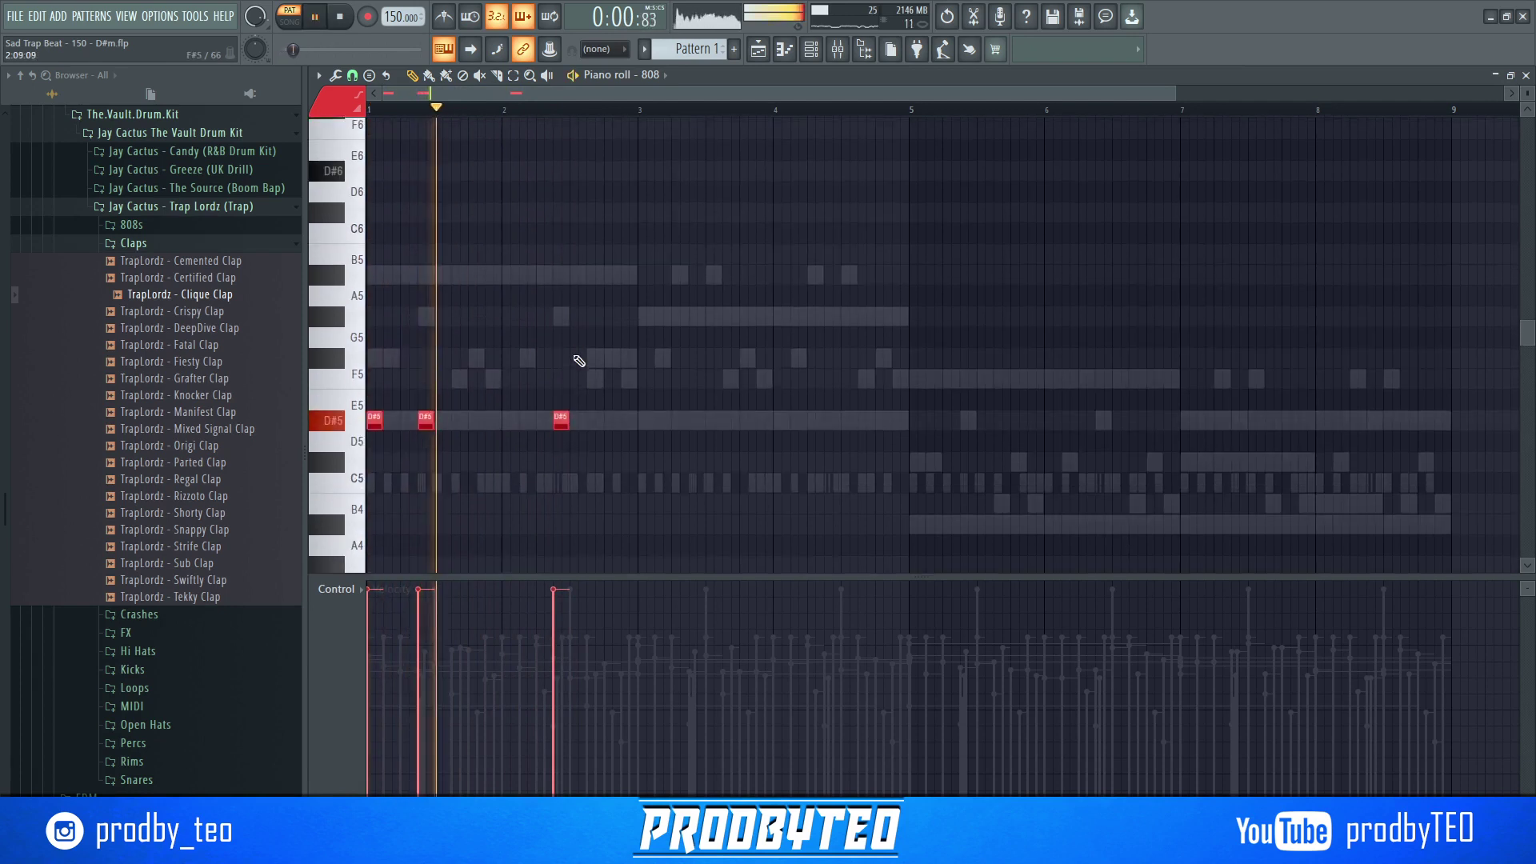
pyautogui.scroll(2, 580, 360)
pyautogui.press('space')
# - Try an A#5 808 note at the end of bar 2 and two G#5 notes in bar 3, then erase them
pyautogui.moveTo(608, 93); pyautogui.dragTo(339, 103)
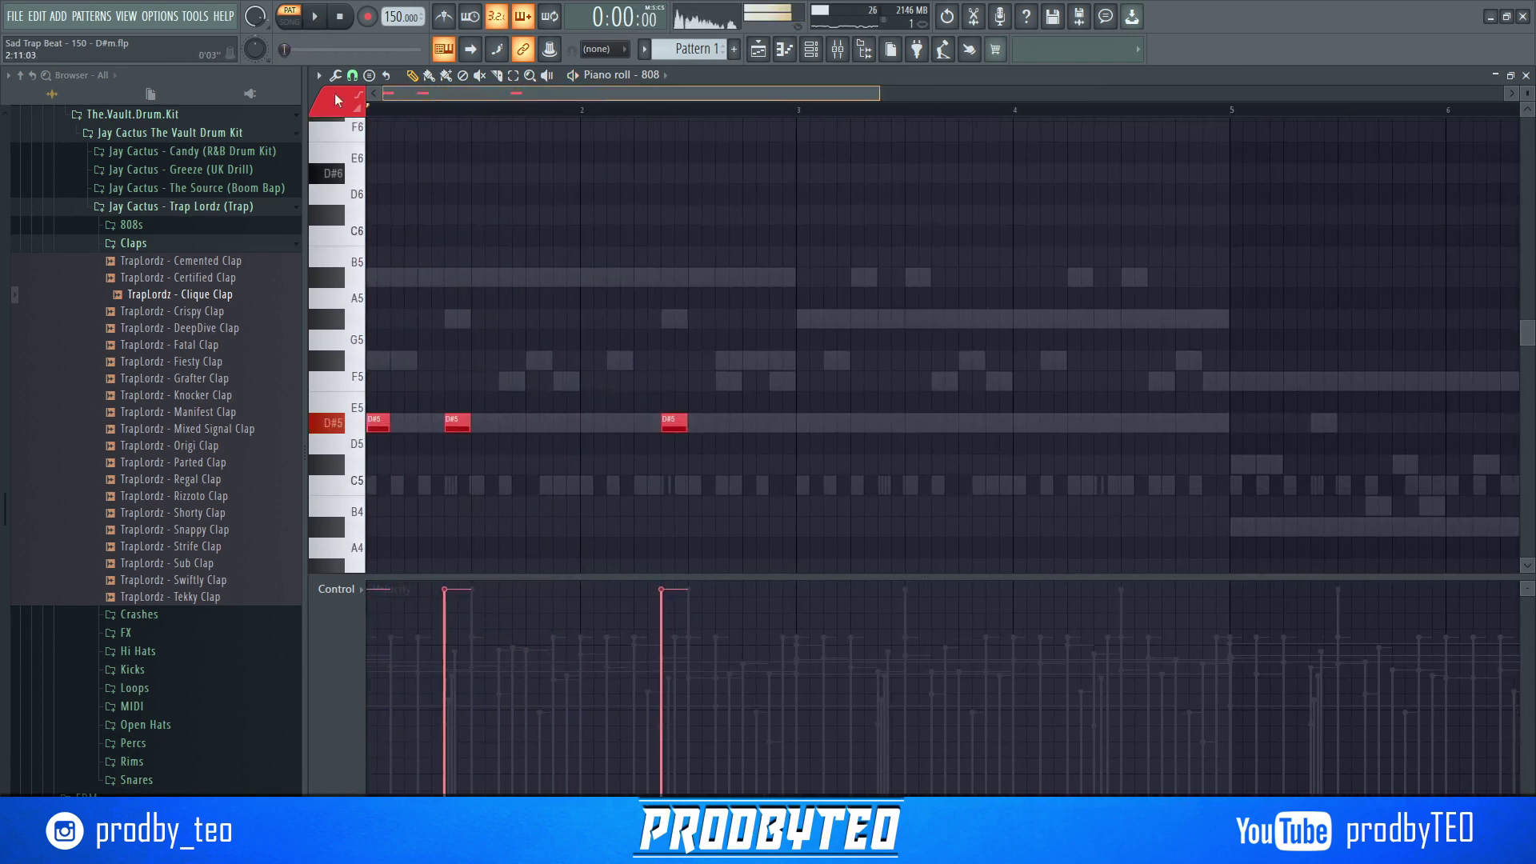
pyautogui.press('space')
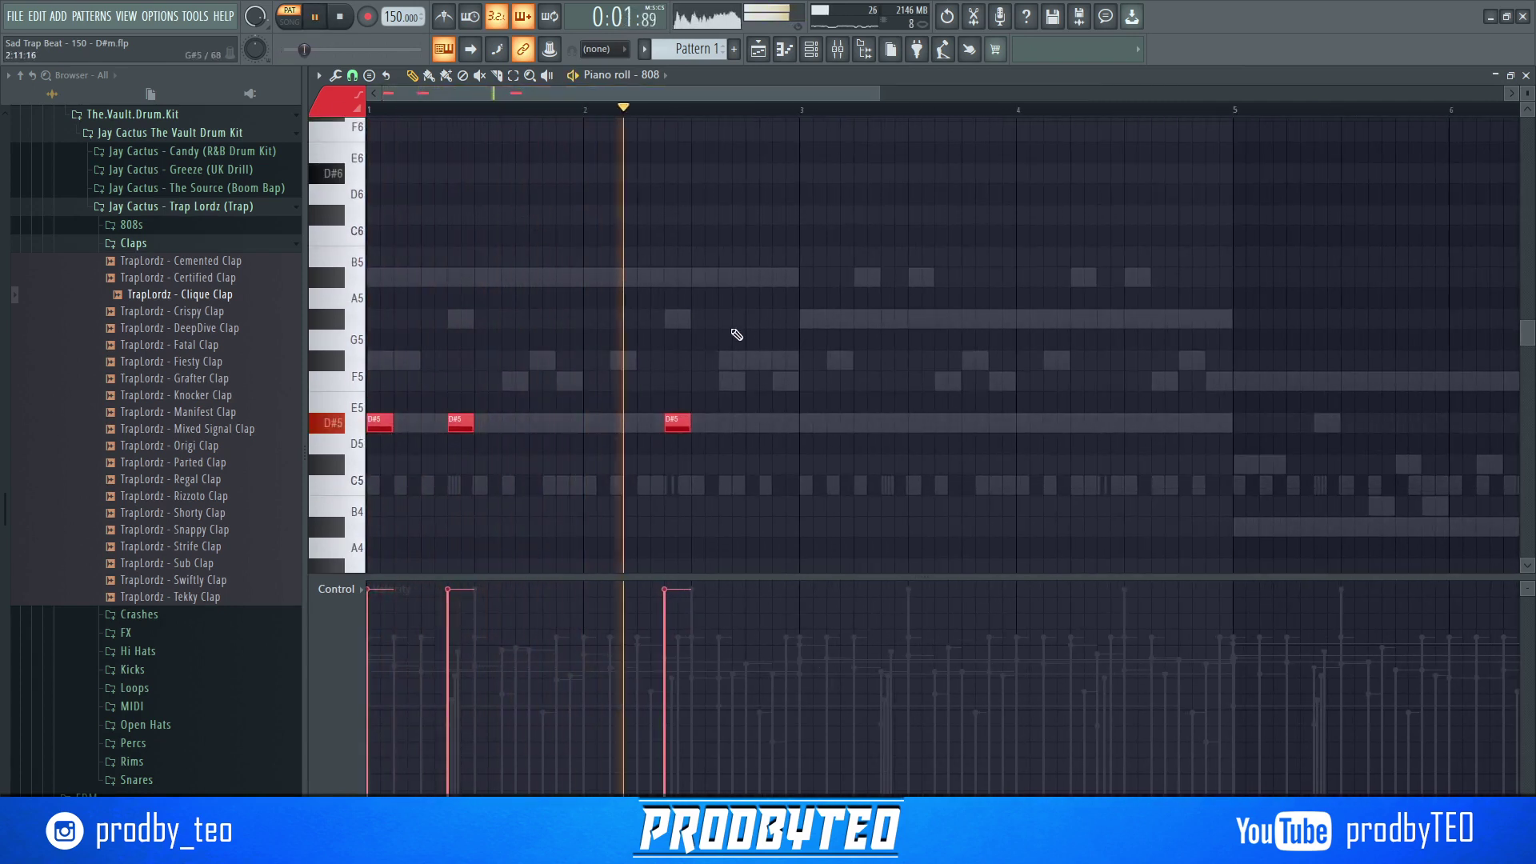
pyautogui.click(777, 276)
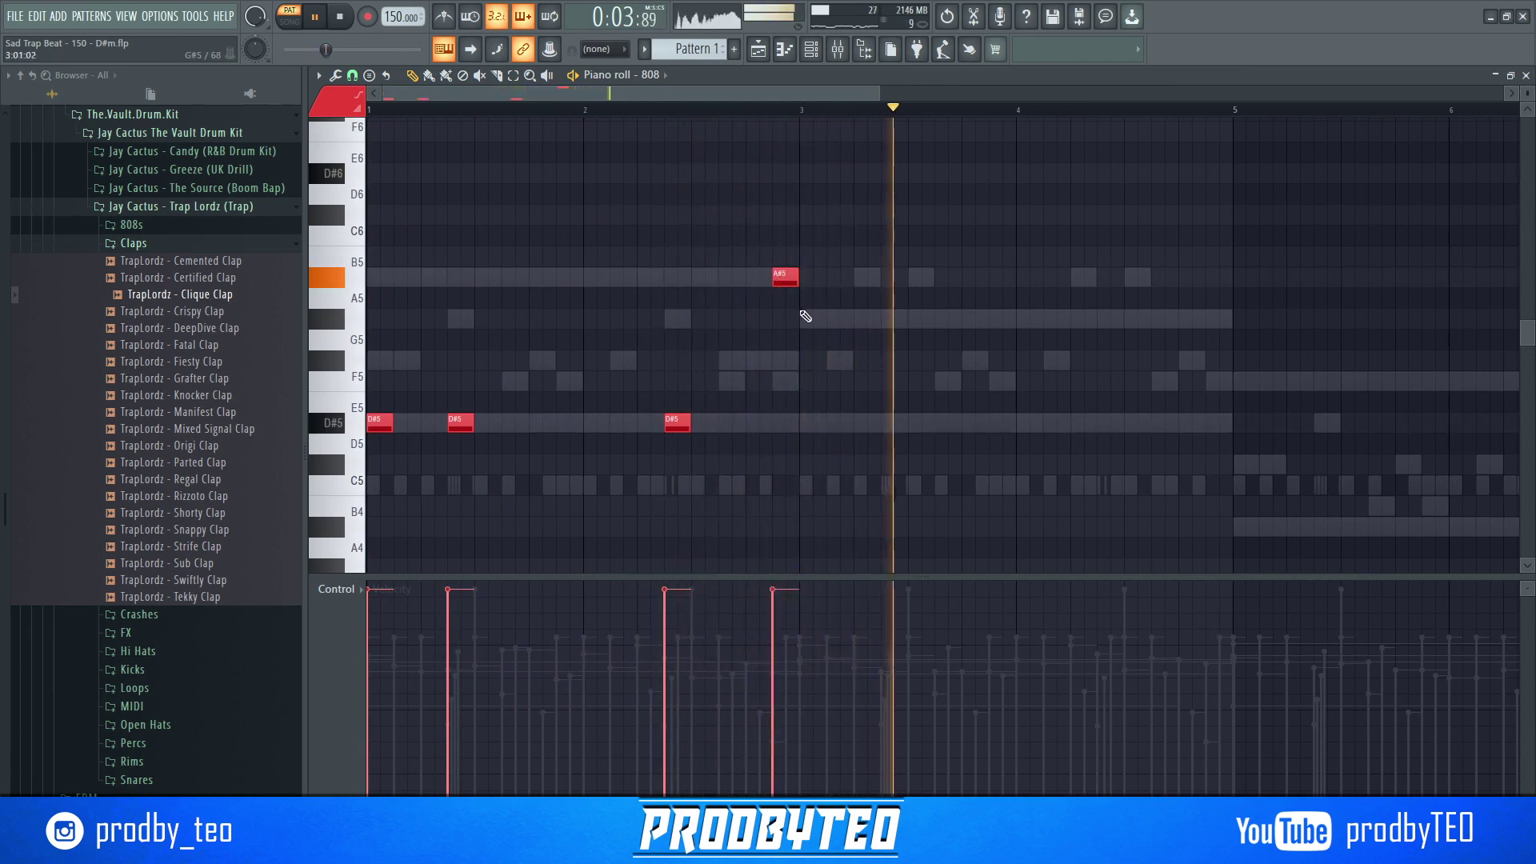
pyautogui.click(808, 318)
pyautogui.click(890, 318)
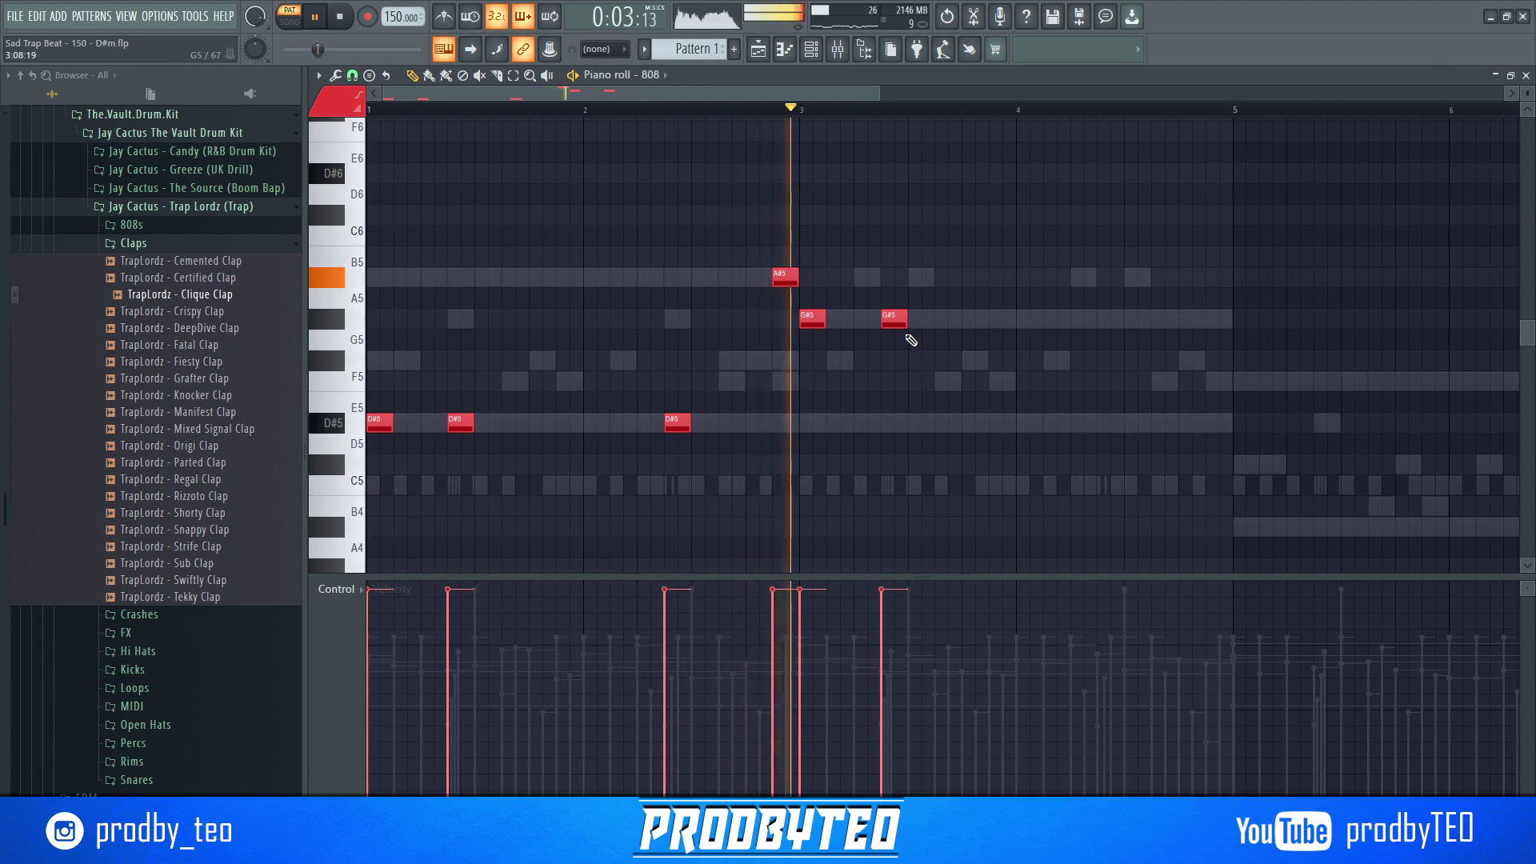
pyautogui.rightClick(894, 320)
pyautogui.rightClick(812, 319)
pyautogui.rightClick(785, 277)
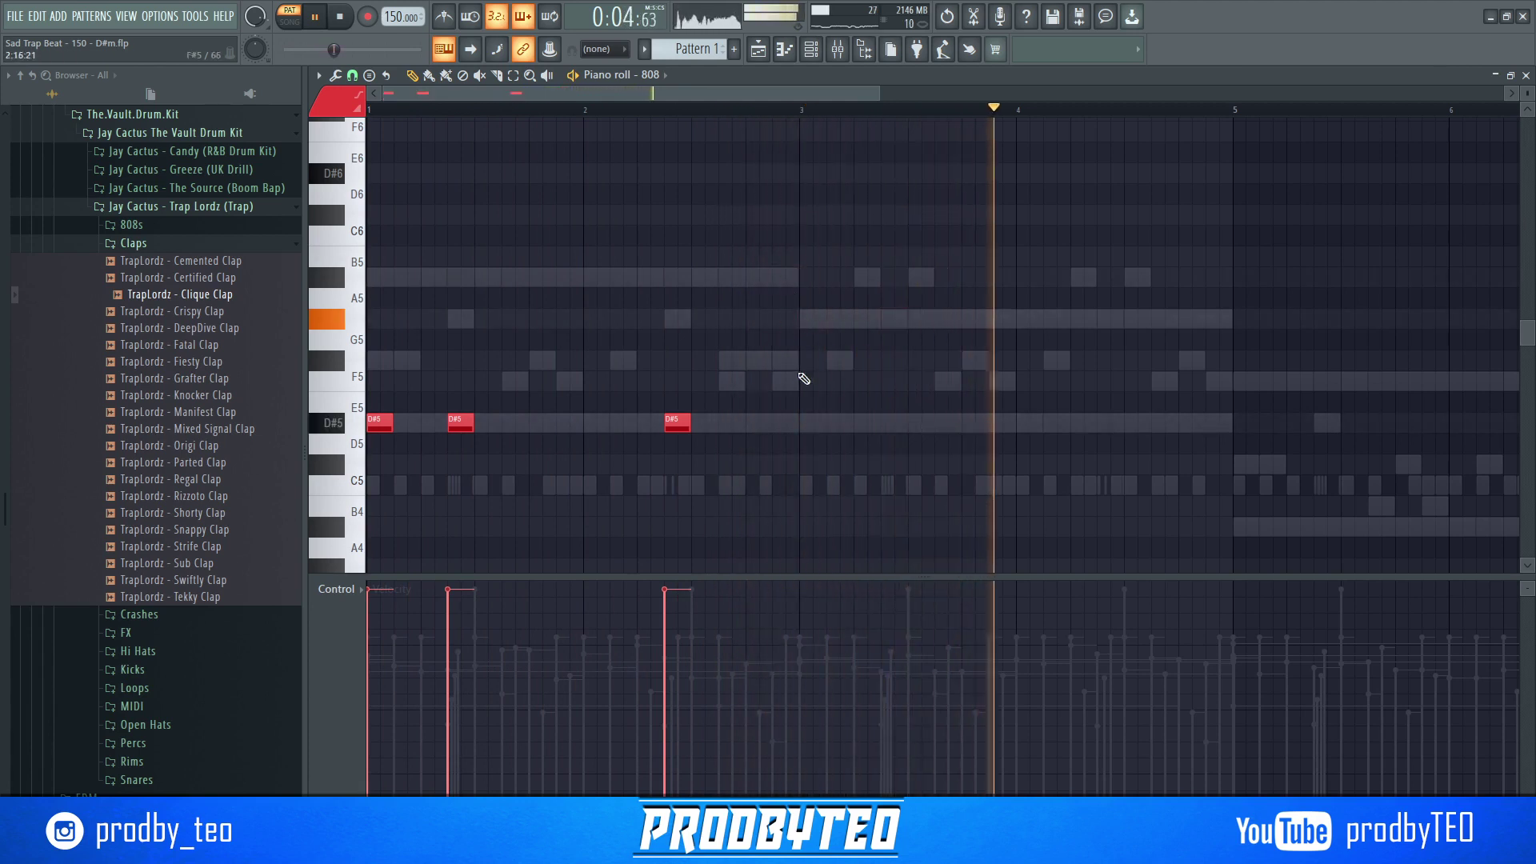
# - Add 808 notes on D#5 at the start of bar 3 and three times in bar 4, plus A#4 starting bar 5
pyautogui.click(804, 424)
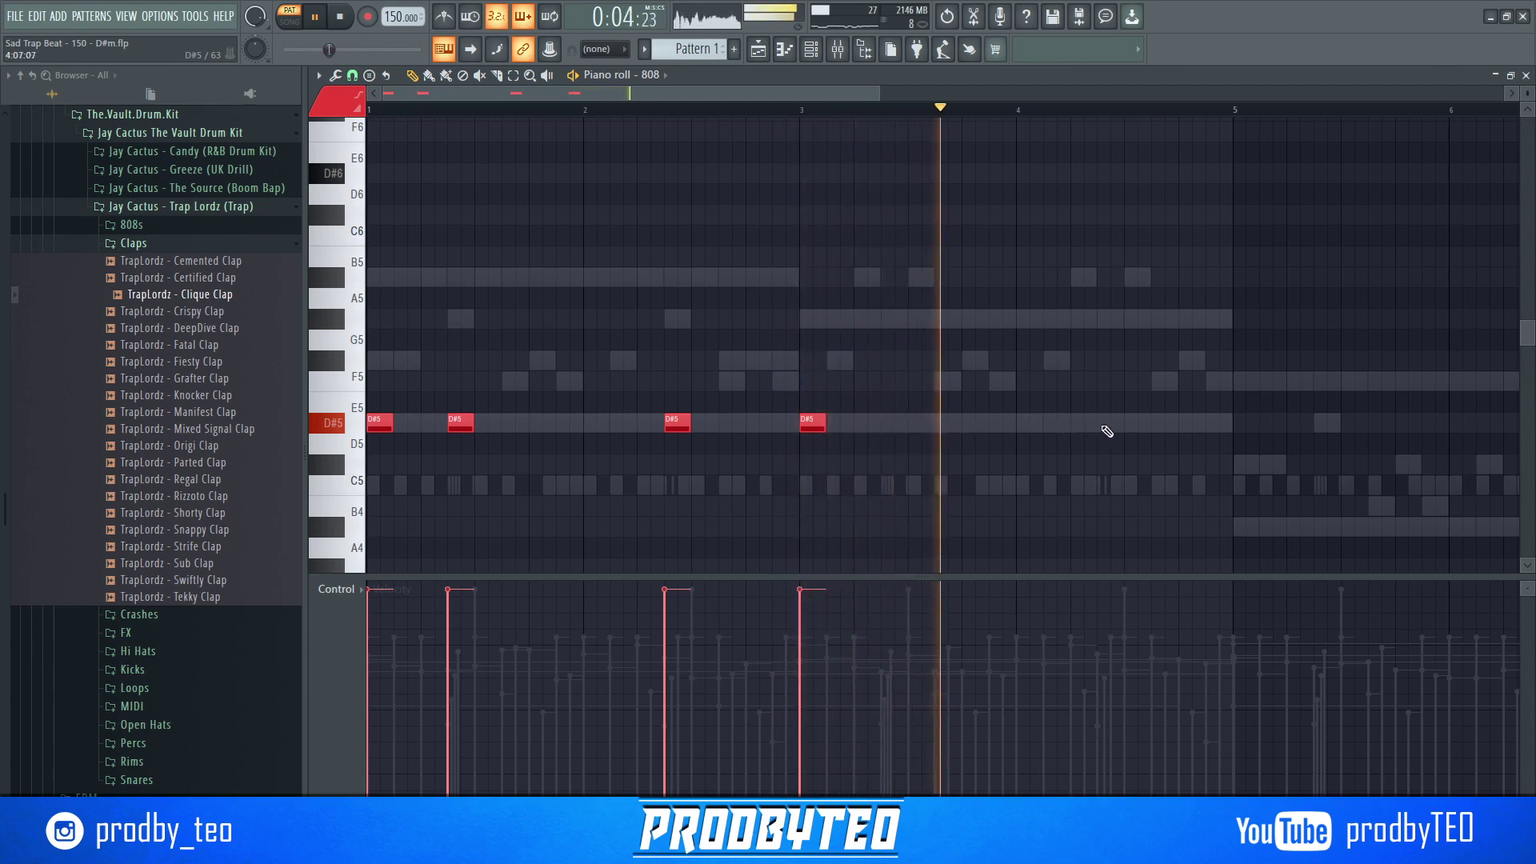
pyautogui.click(1105, 428)
pyautogui.click(1161, 424)
pyautogui.click(1214, 424)
pyautogui.scroll(-1, 1258, 462)
pyautogui.click(1244, 470)
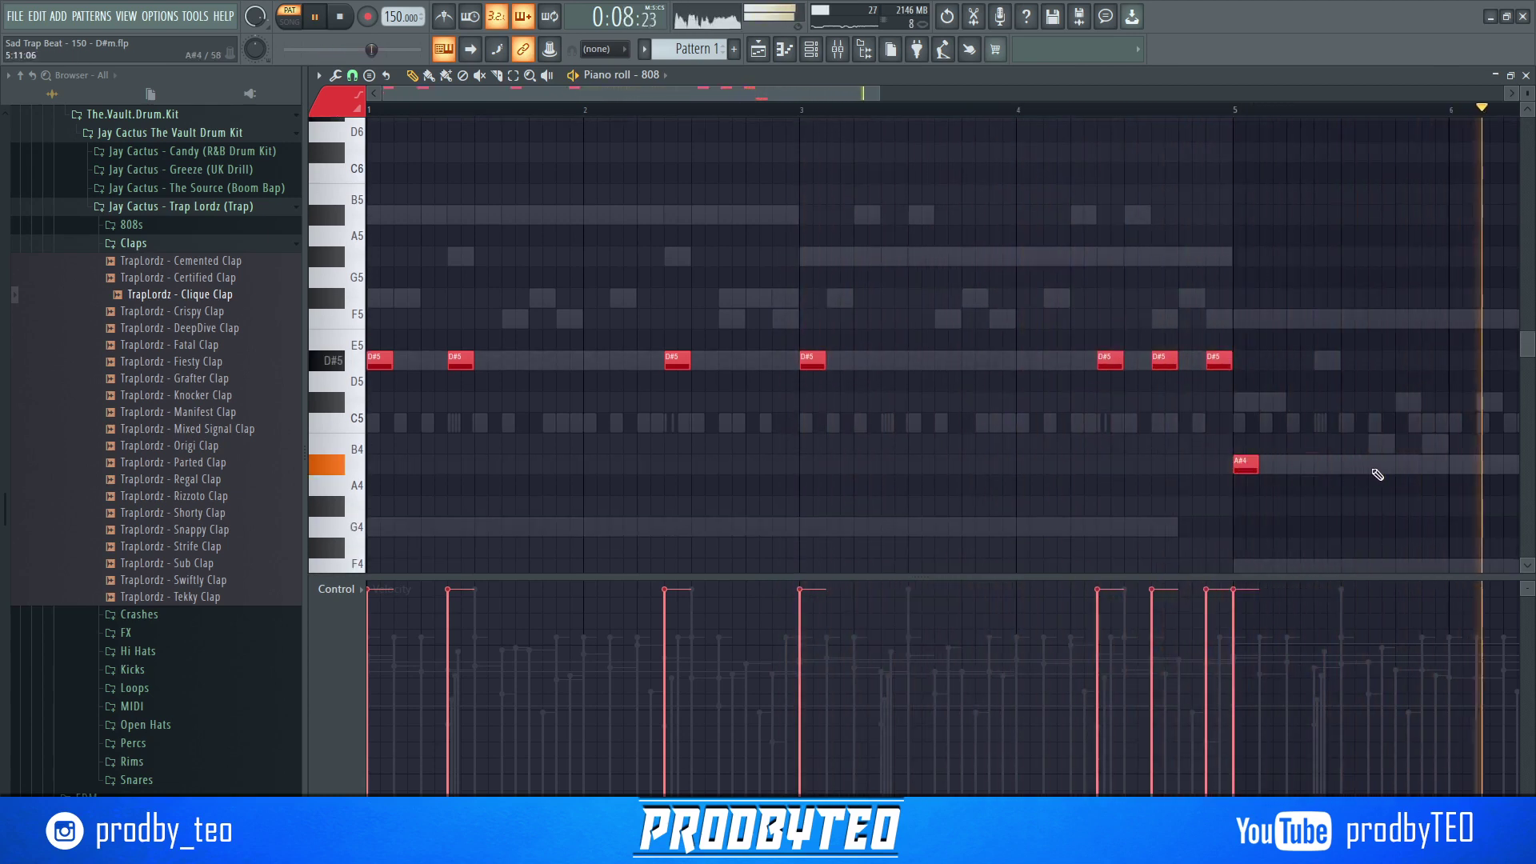
# - Complete bars 6 to 8 of the 808 with A#4 notes and a closing A#5 and D#5, review the pattern and close the piano roll
pyautogui.moveTo(824, 92); pyautogui.dragTo(1103, 184)
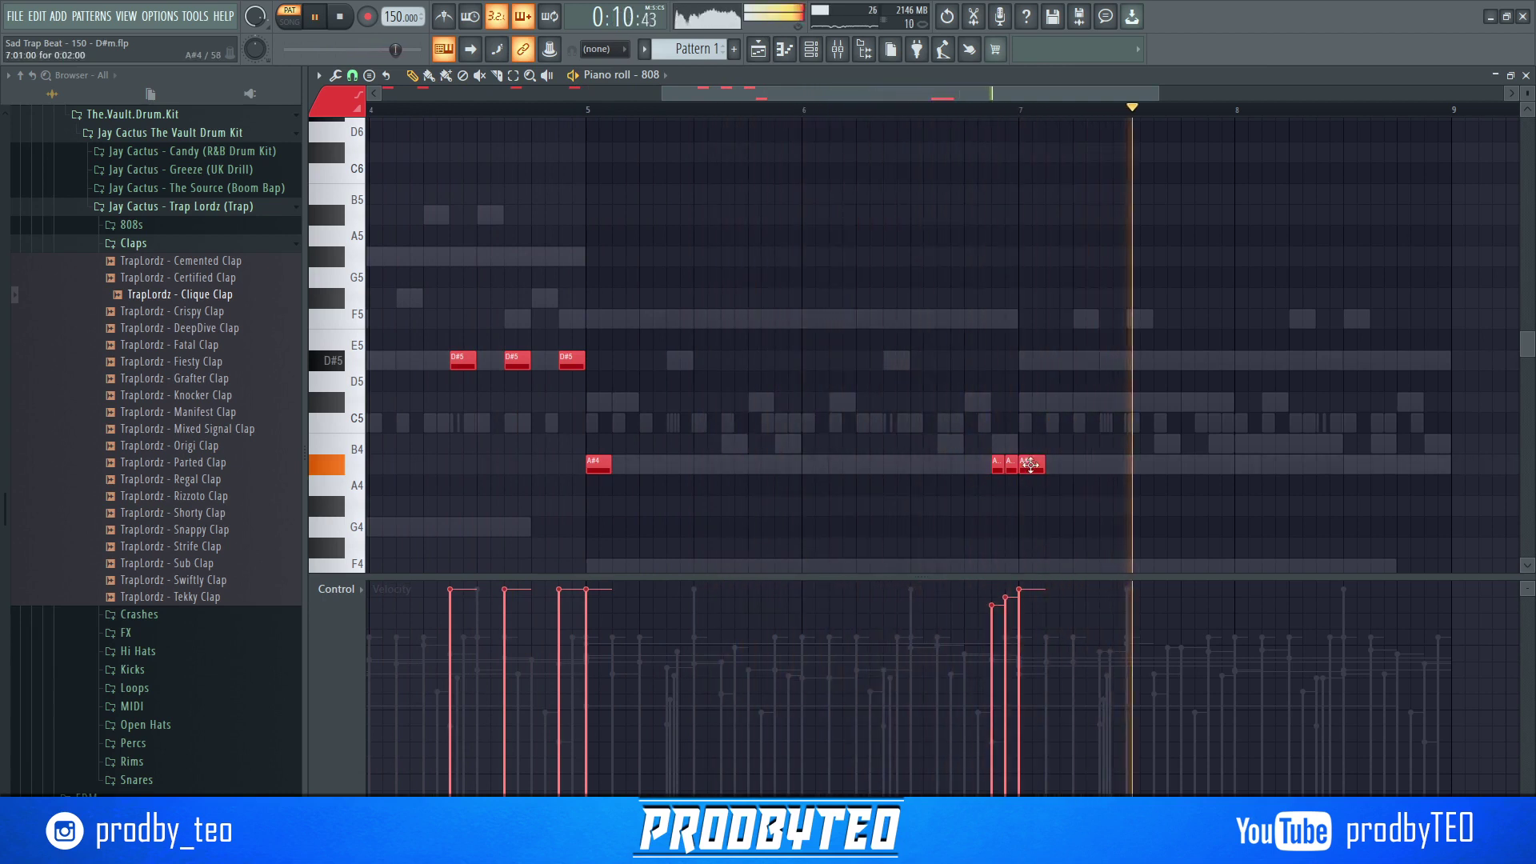
pyautogui.click(1328, 464)
pyautogui.click(1436, 360)
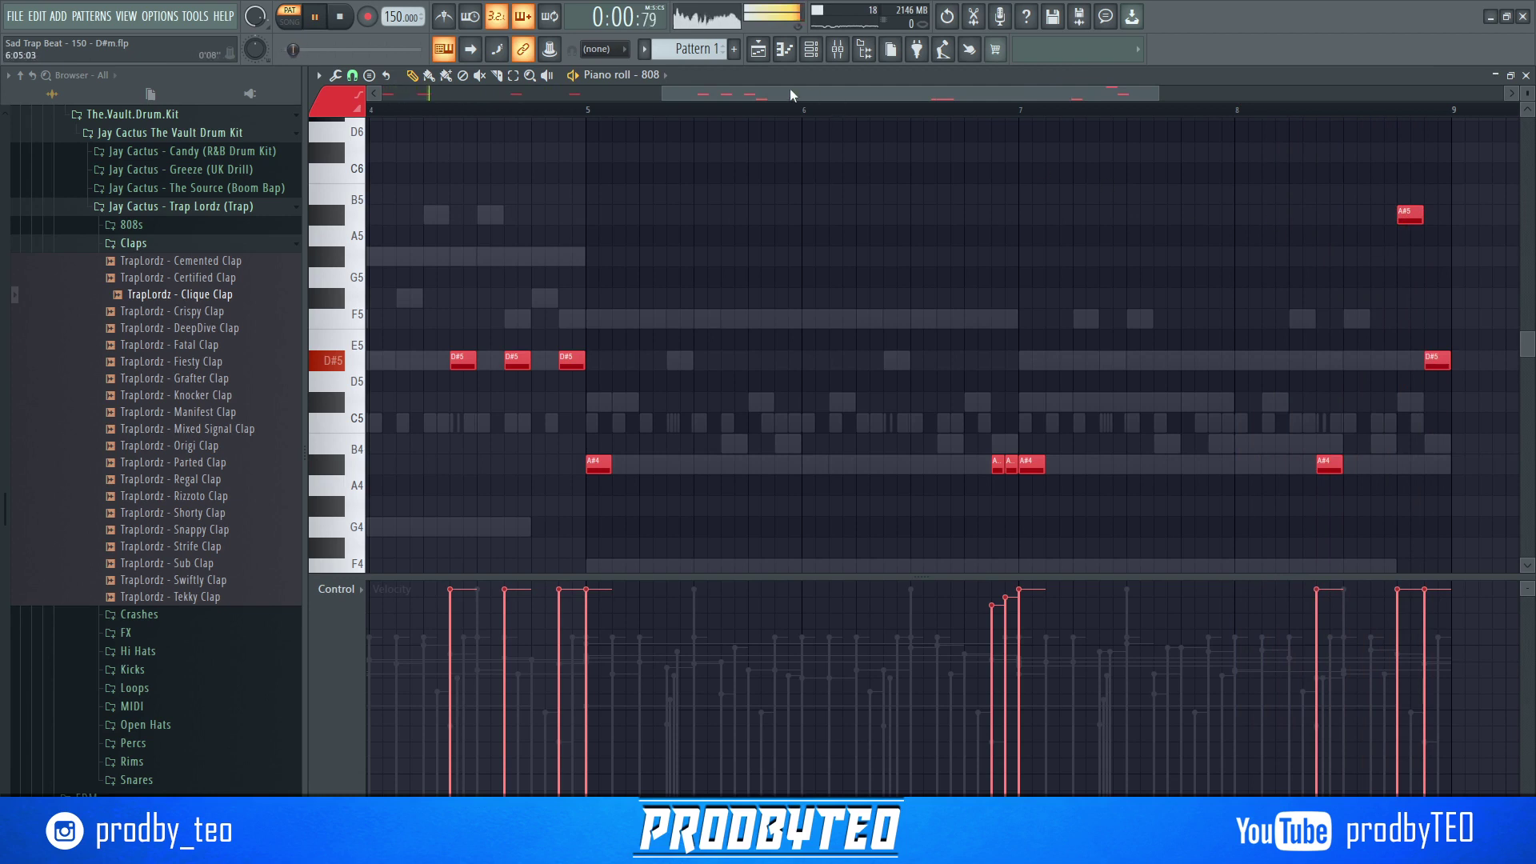
pyautogui.moveTo(674, 91); pyautogui.dragTo(381, 91)
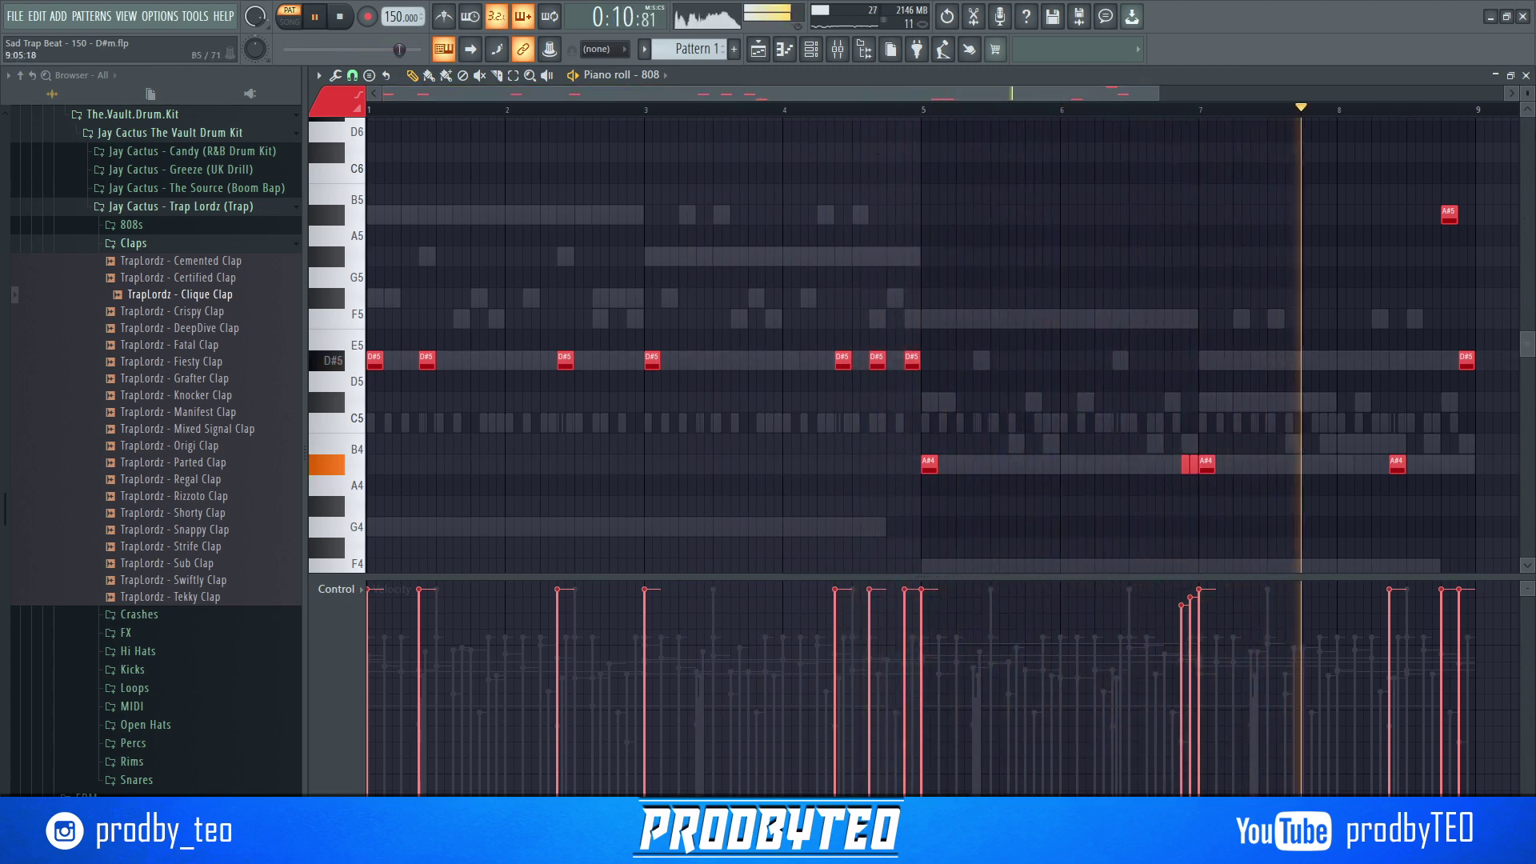
pyautogui.click(1525, 76)
# - Check the root pitch of the Spinz 808 sample in the pitch corrector and close both windows
pyautogui.click(505, 336)
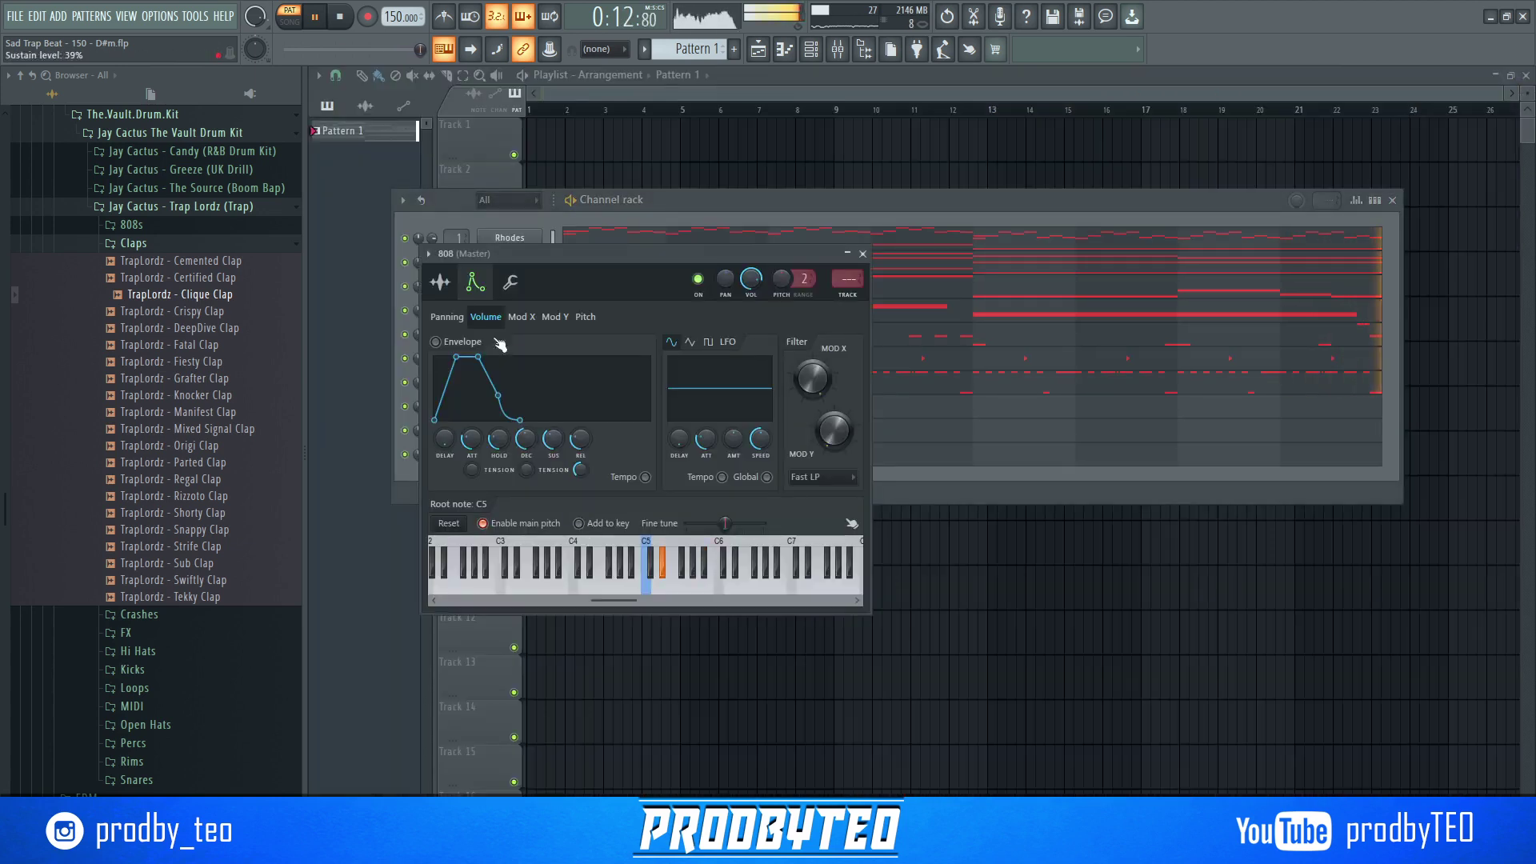
pyautogui.click(441, 283)
pyautogui.rightClick(544, 534)
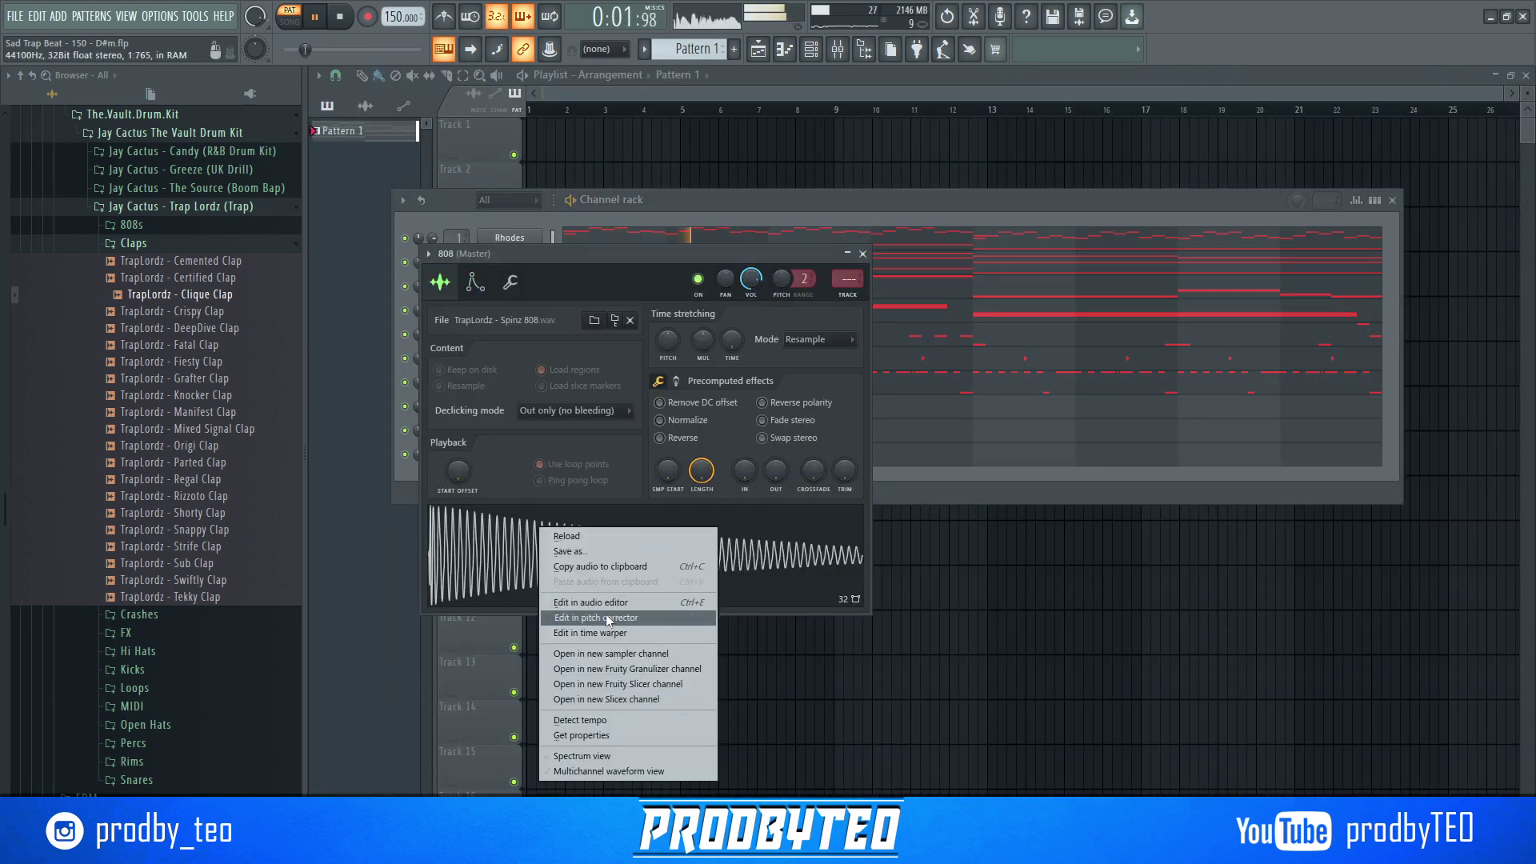
pyautogui.click(606, 612)
pyautogui.click(930, 191)
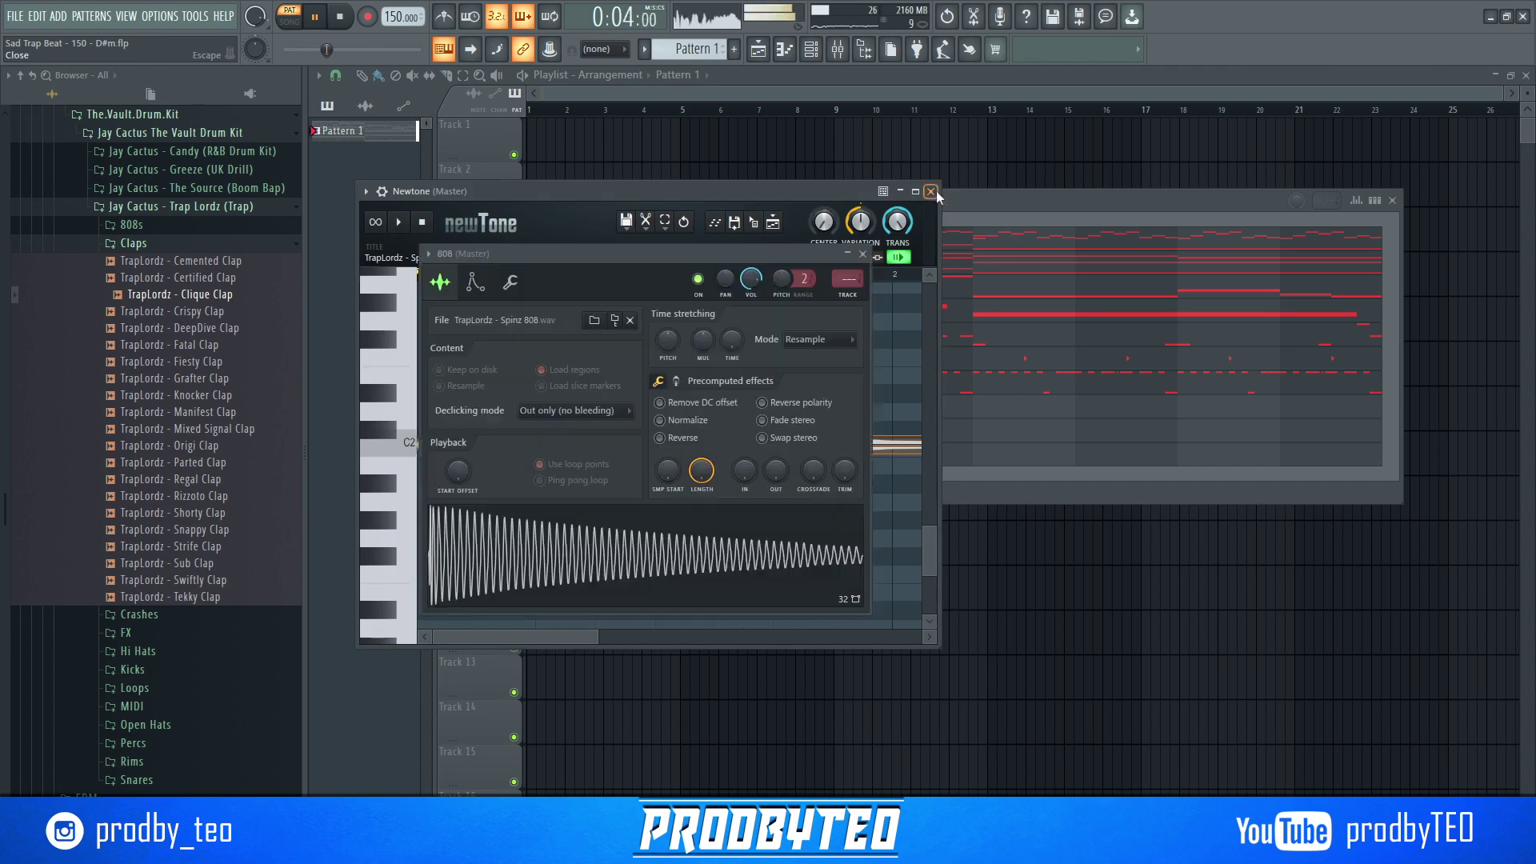
pyautogui.click(862, 254)
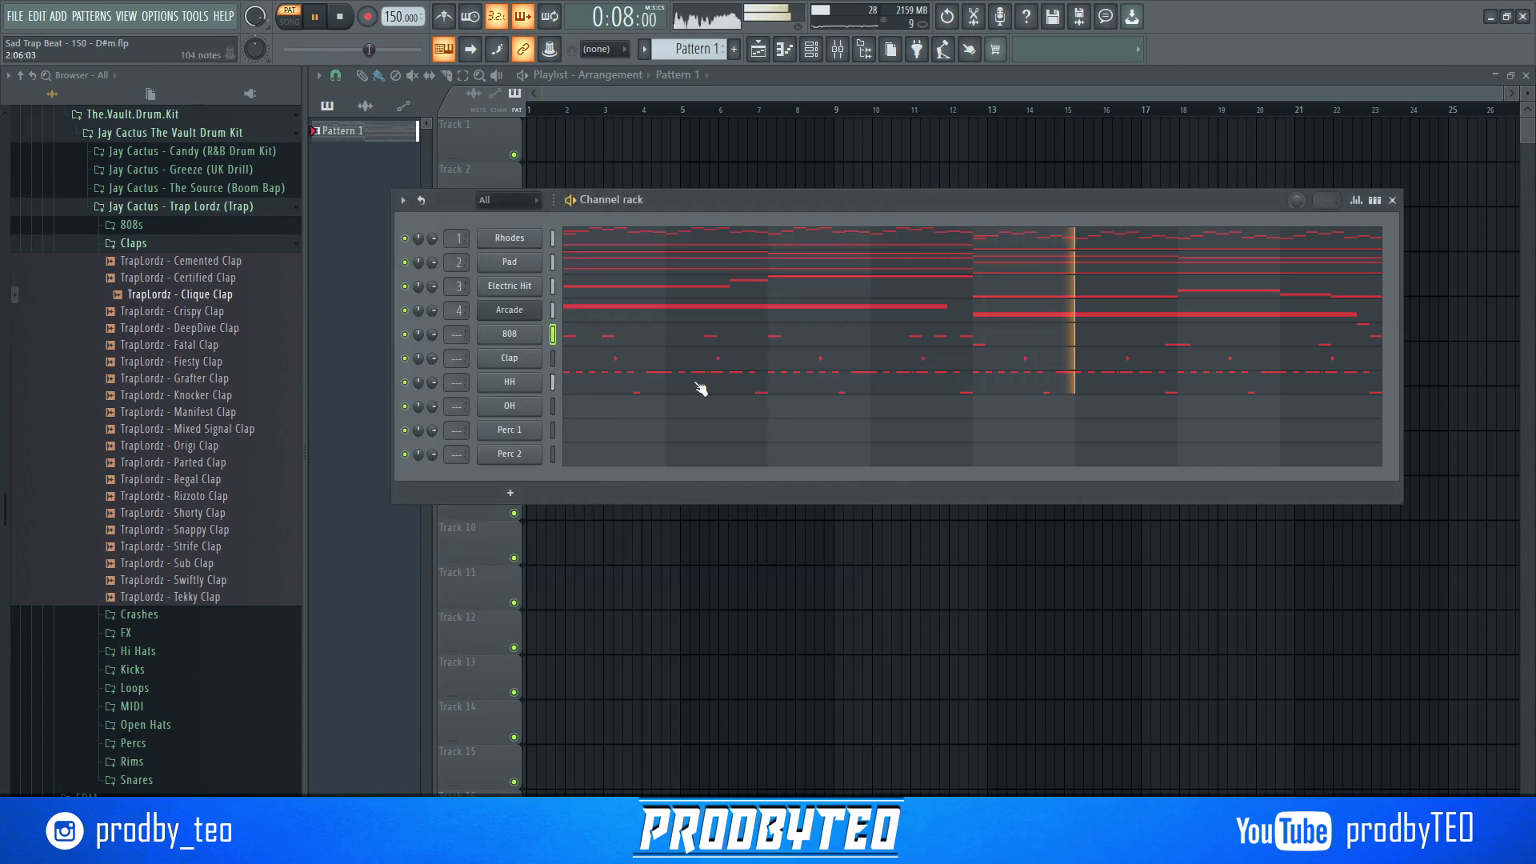
# - Place open hat notes on C5 early in bars 1 and 3, plus a longer D#5 and a short C5 closing bar 4
pyautogui.click(574, 409)
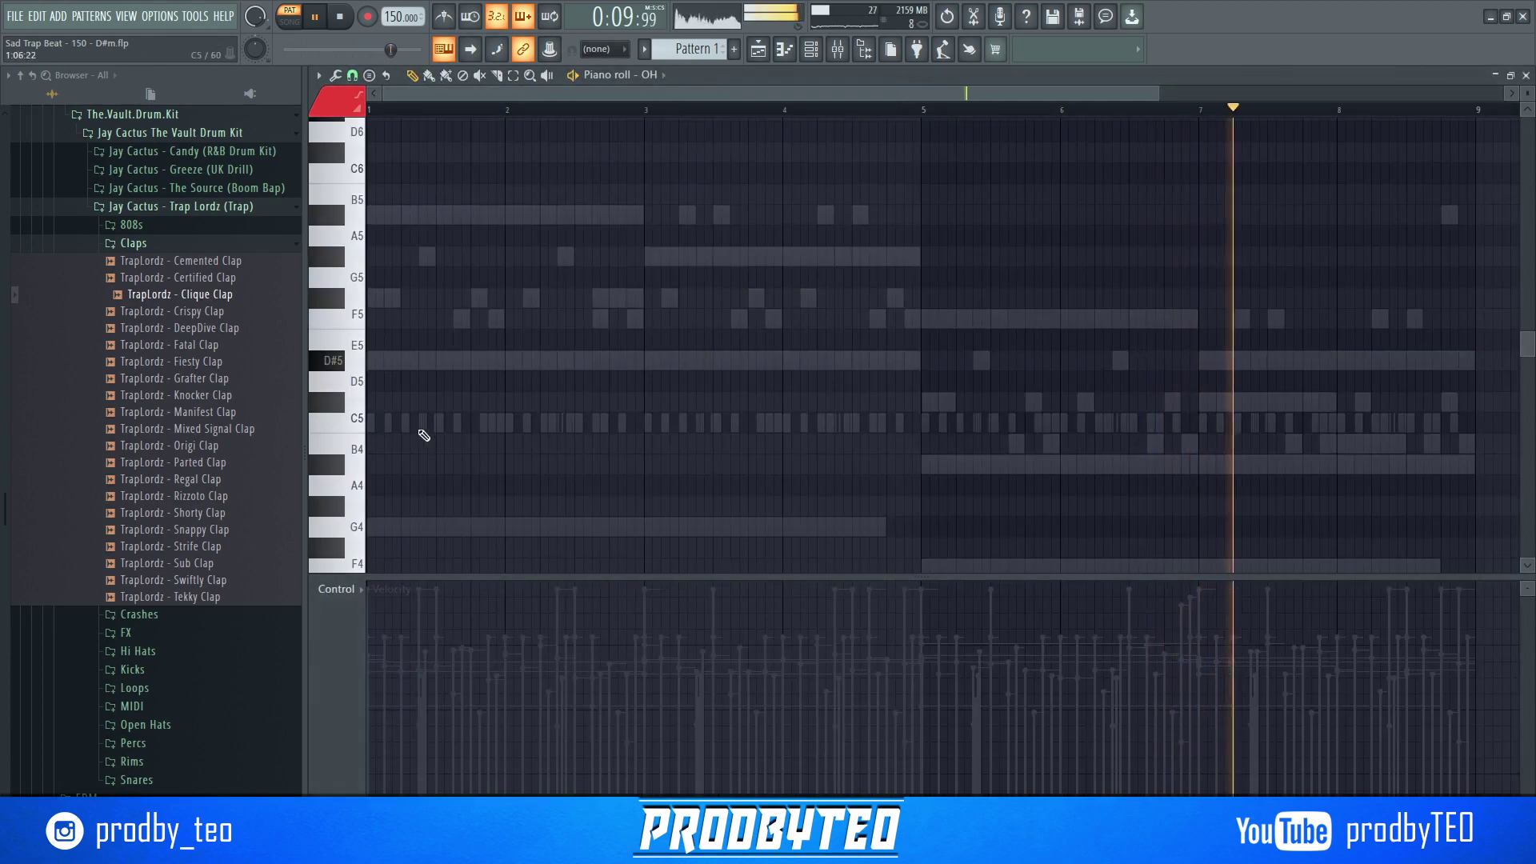
pyautogui.press('space')
pyautogui.click(402, 422)
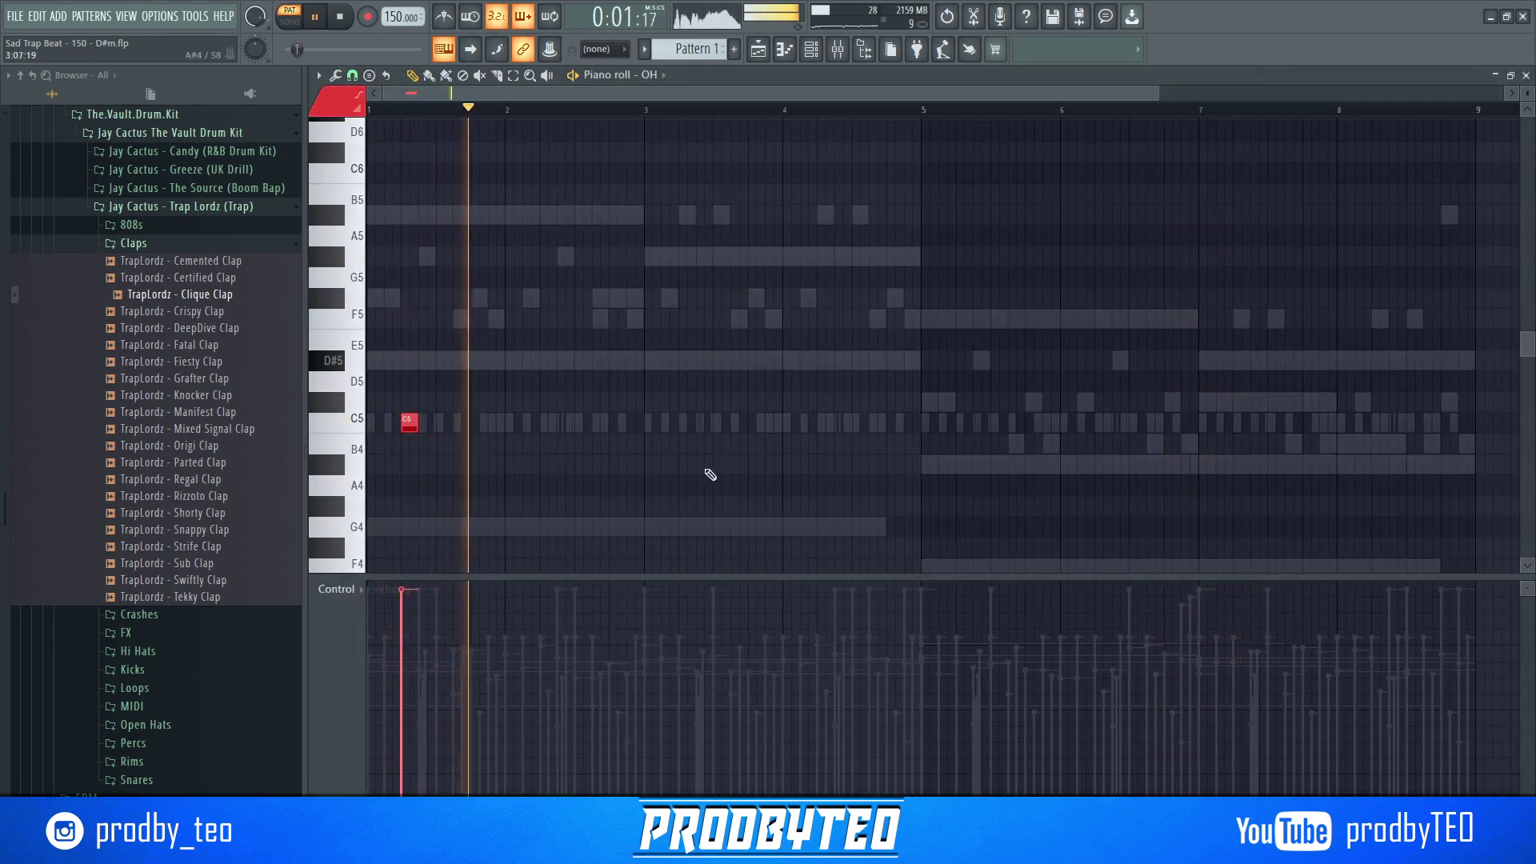
pyautogui.click(686, 423)
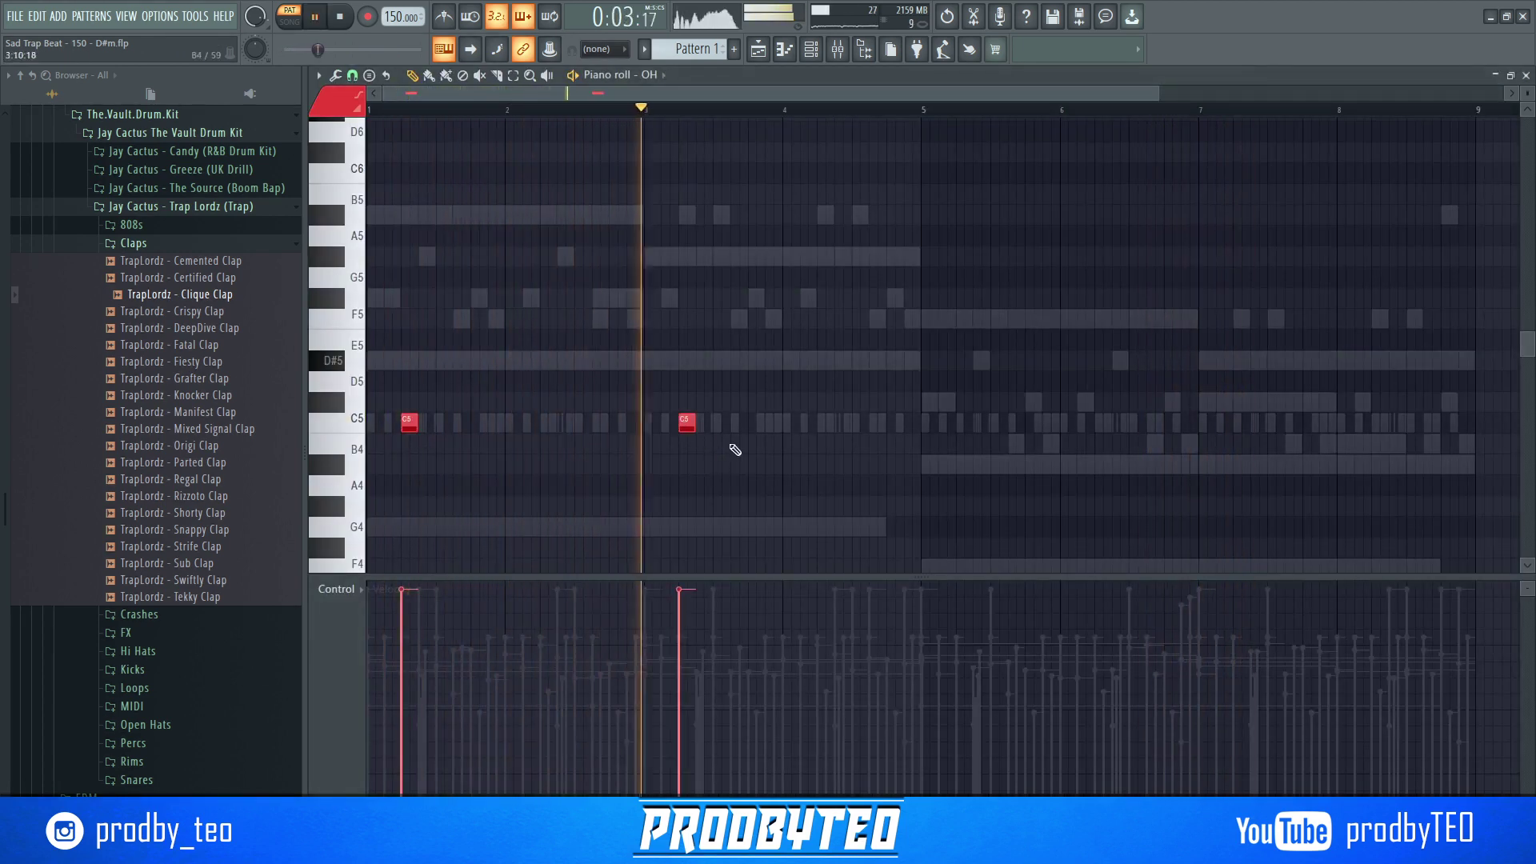
pyautogui.click(895, 361)
pyautogui.click(912, 361)
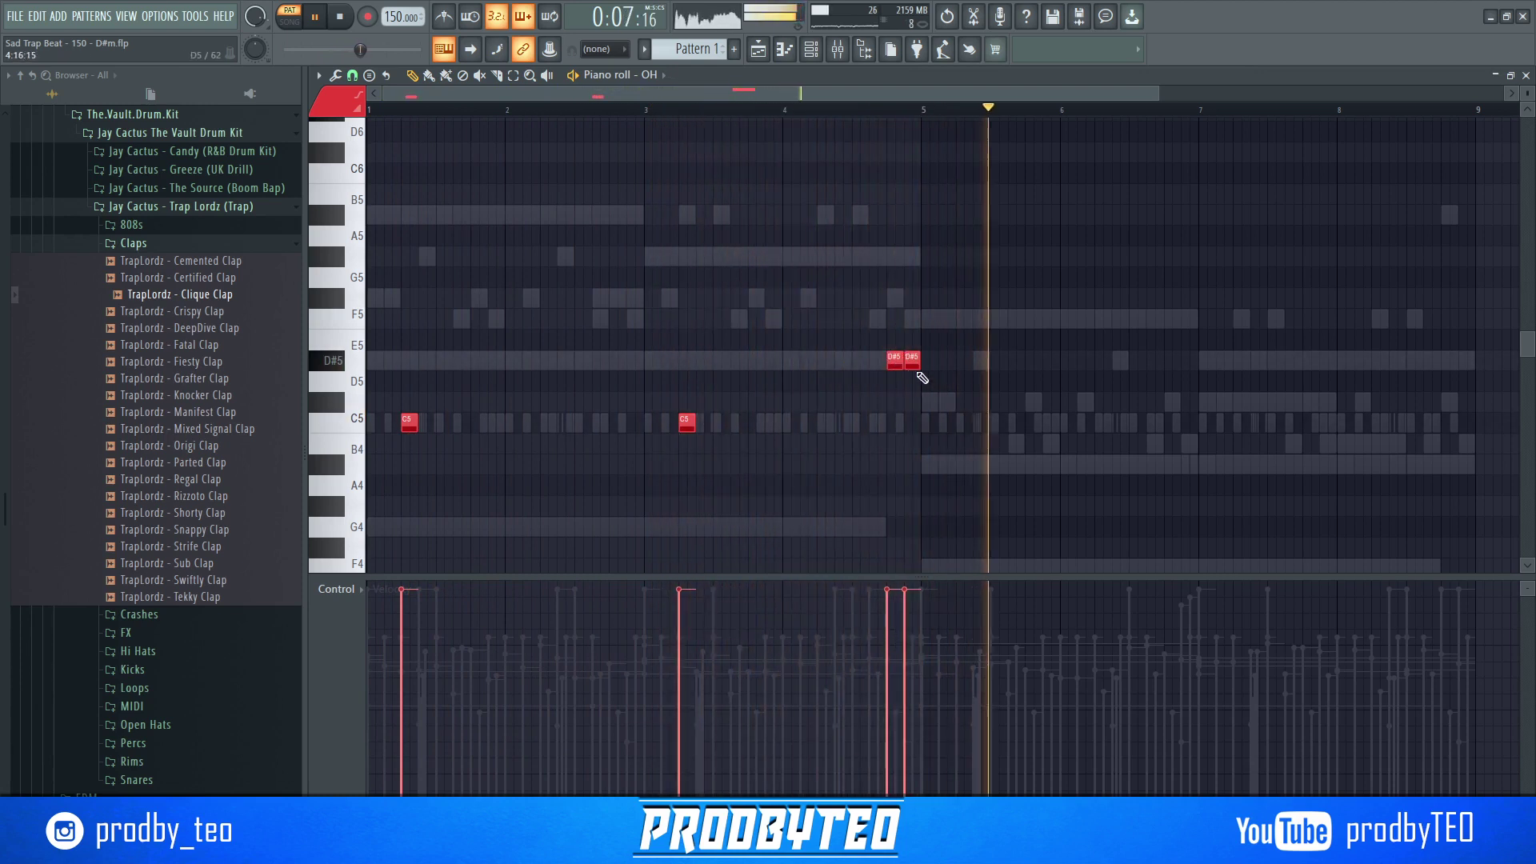
pyautogui.moveTo(902, 360); pyautogui.dragTo(919, 360)
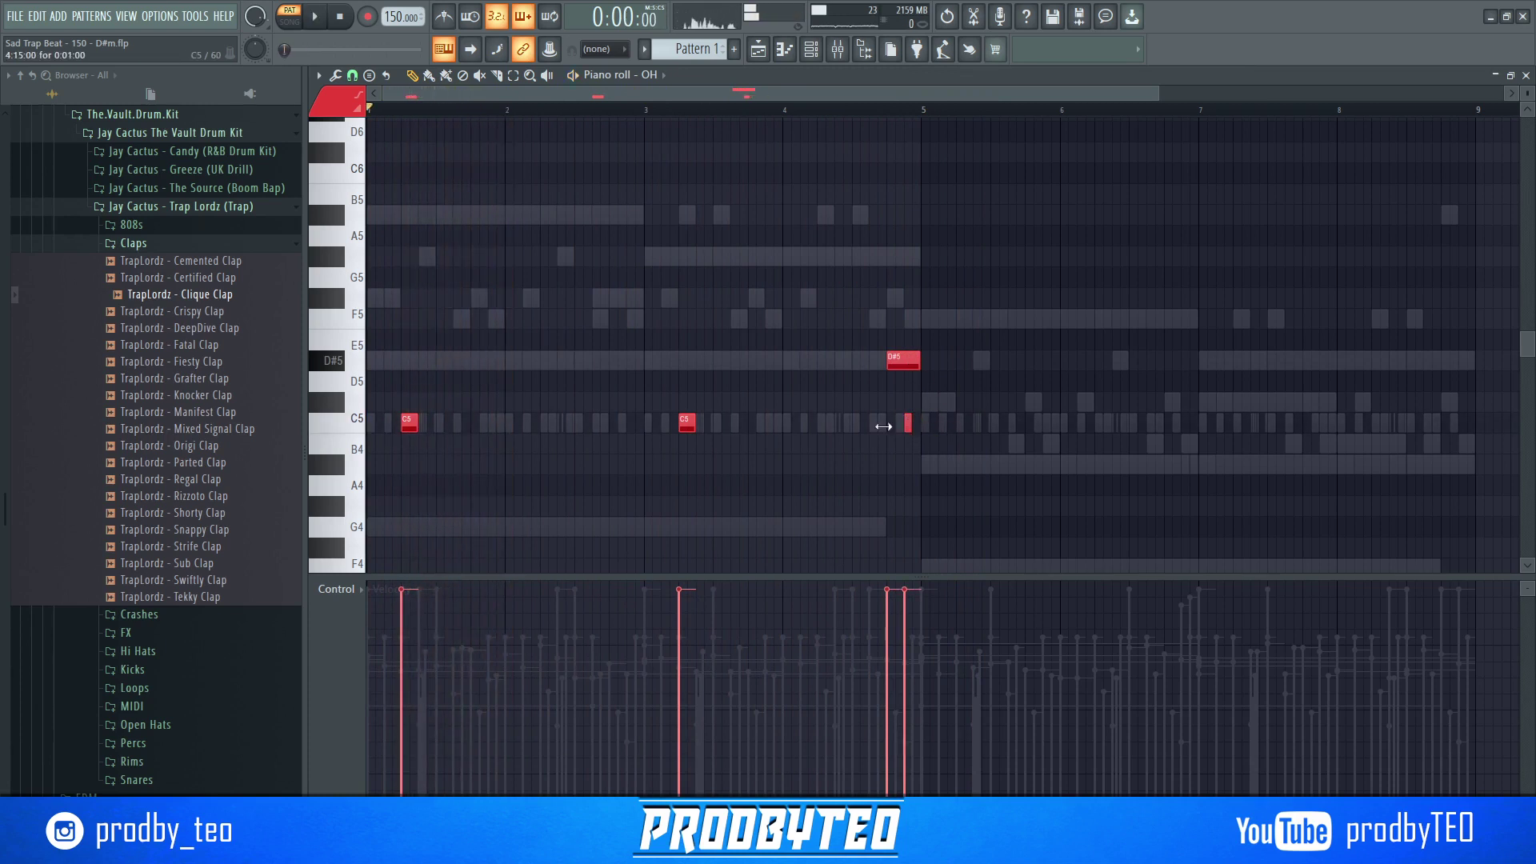
pyautogui.doubleClick(904, 422)
pyautogui.click(851, 517)
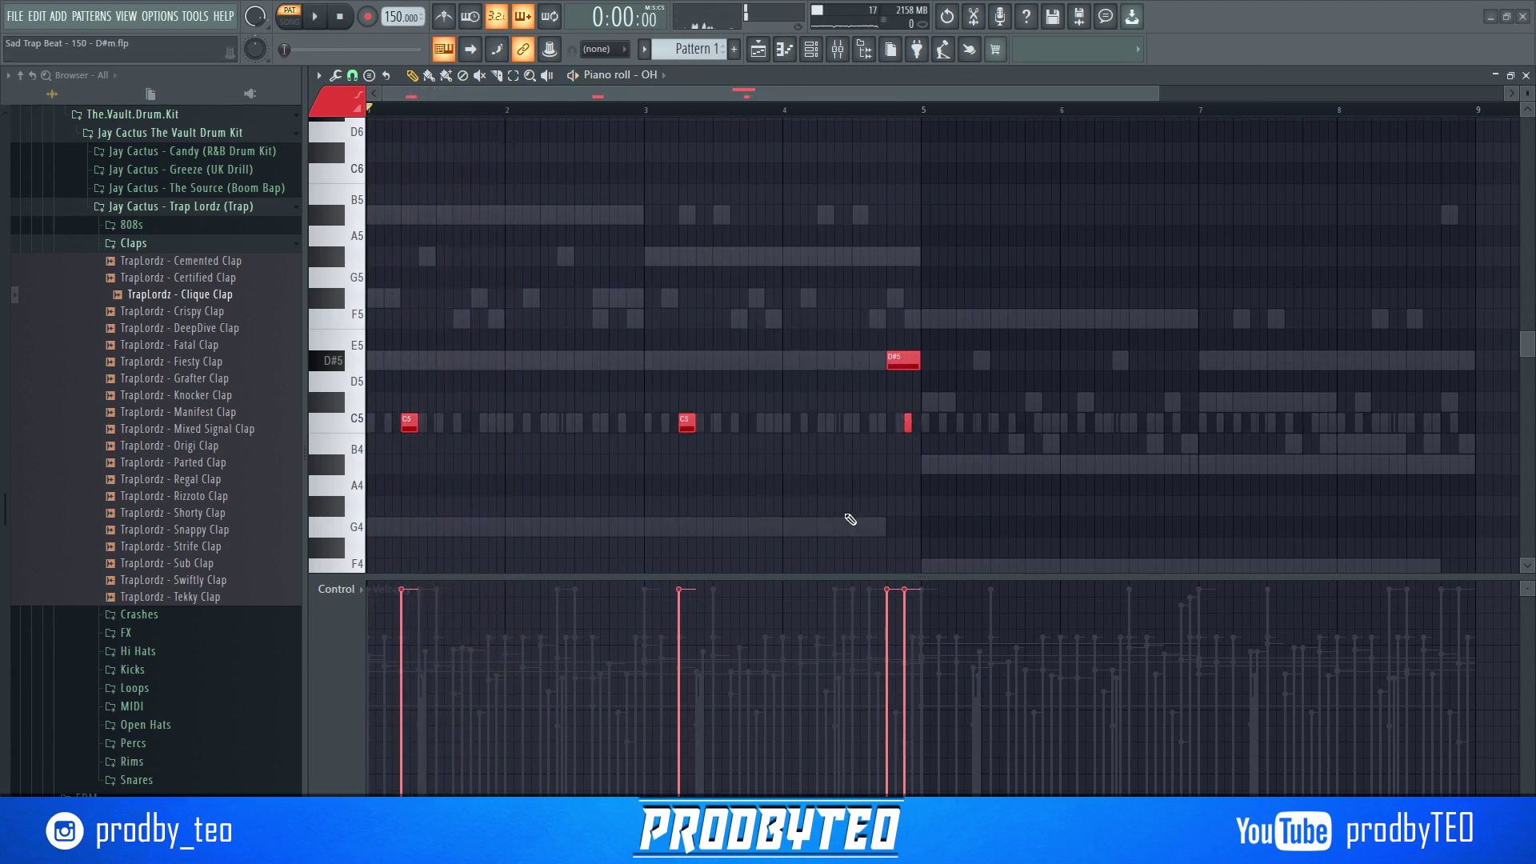
# - Duplicate the four-bar open hat pattern into bars 5 to 8, lower both D#5 velocities and close the piano roll
pyautogui.press('space')
pyautogui.hotkey('ctrl', 'b')
pyautogui.moveTo(926, 430); pyautogui.dragTo(964, 432)
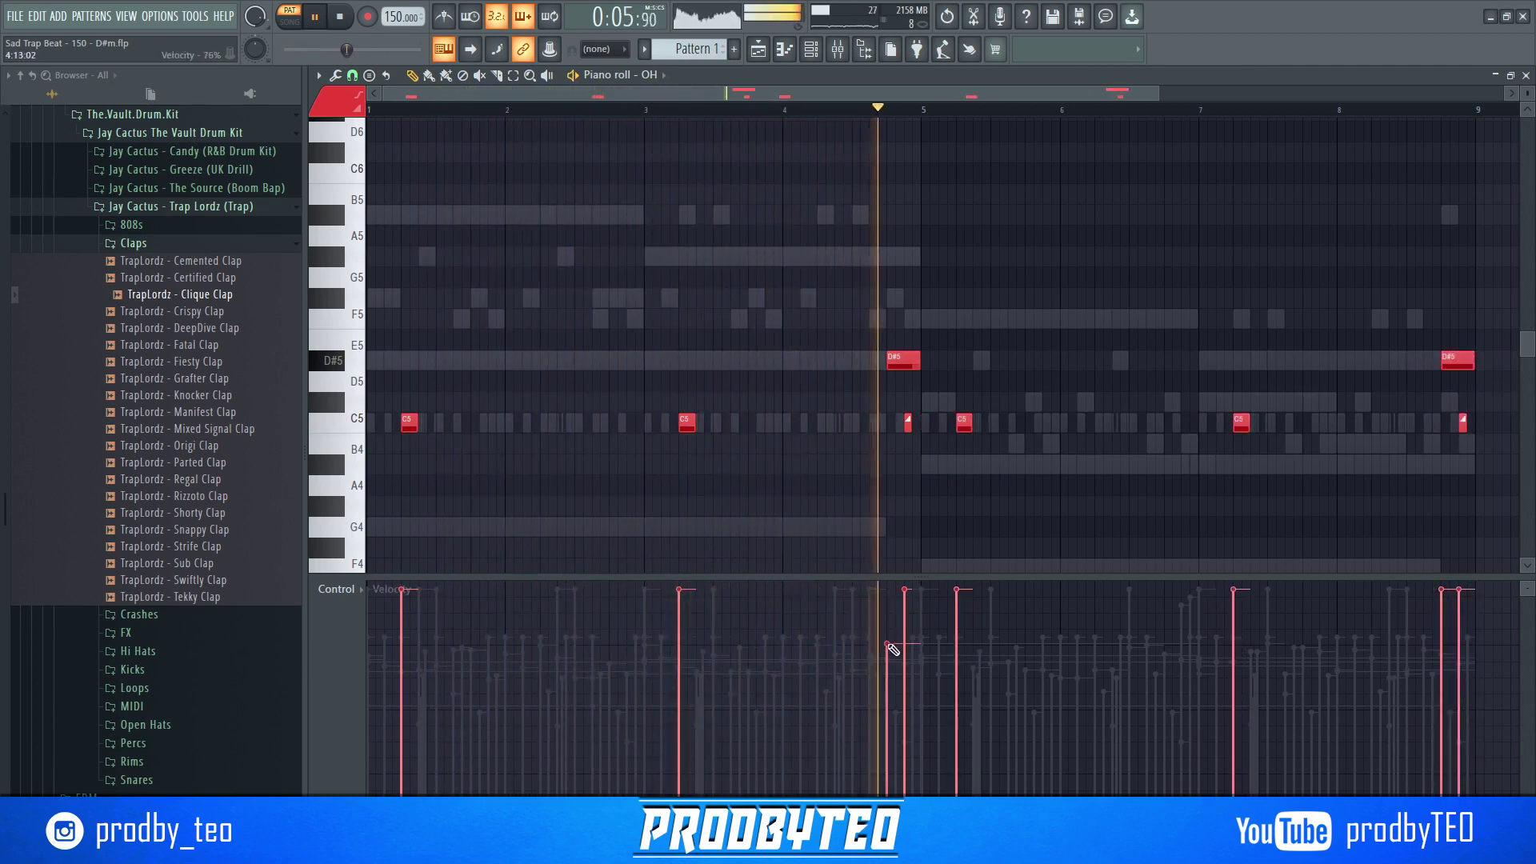
pyautogui.click(889, 647)
pyautogui.click(1442, 689)
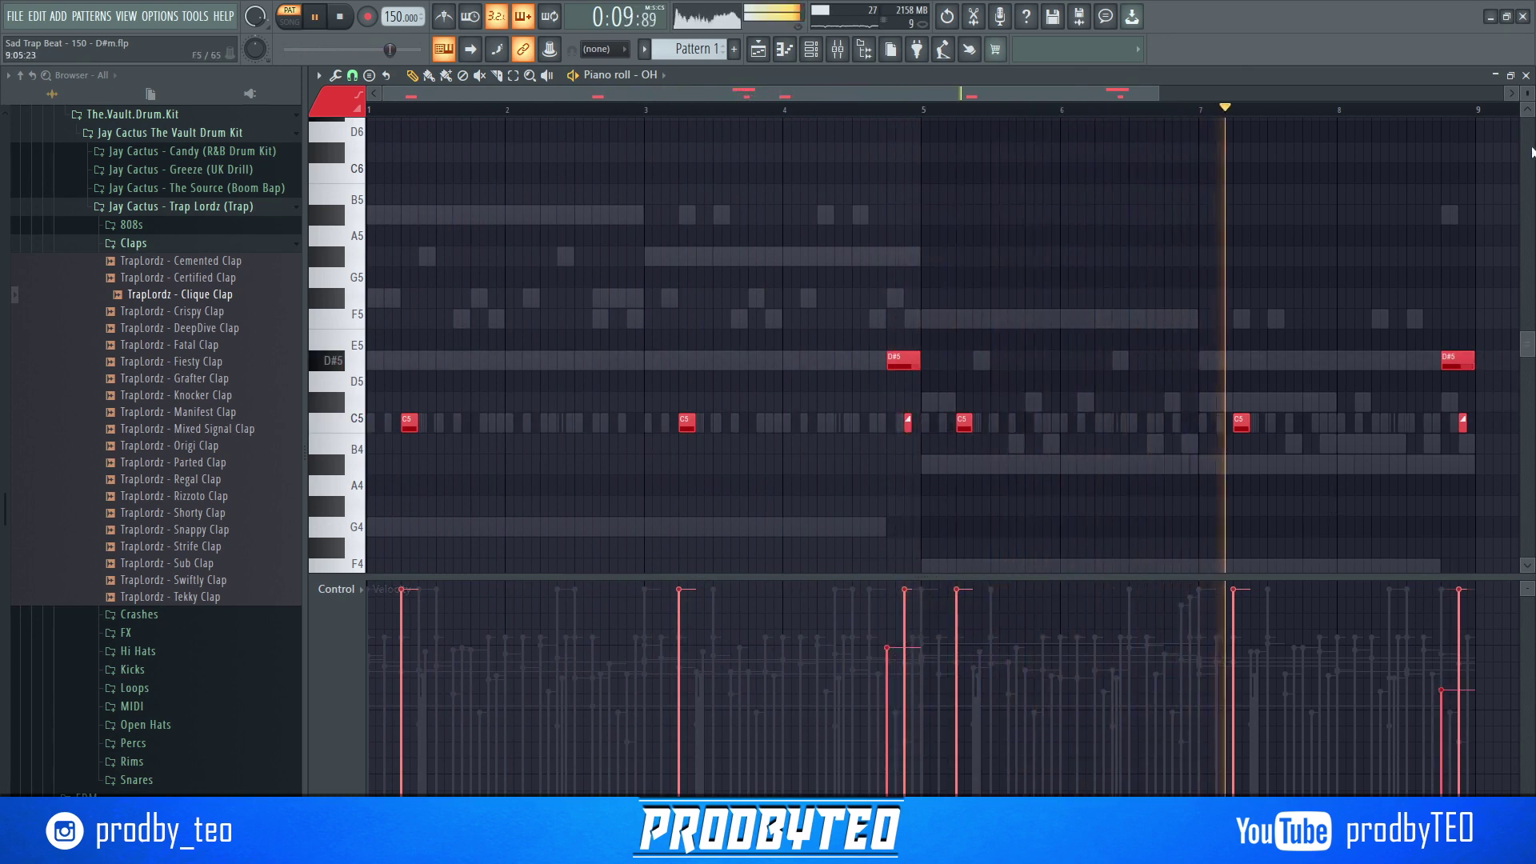
pyautogui.click(1525, 75)
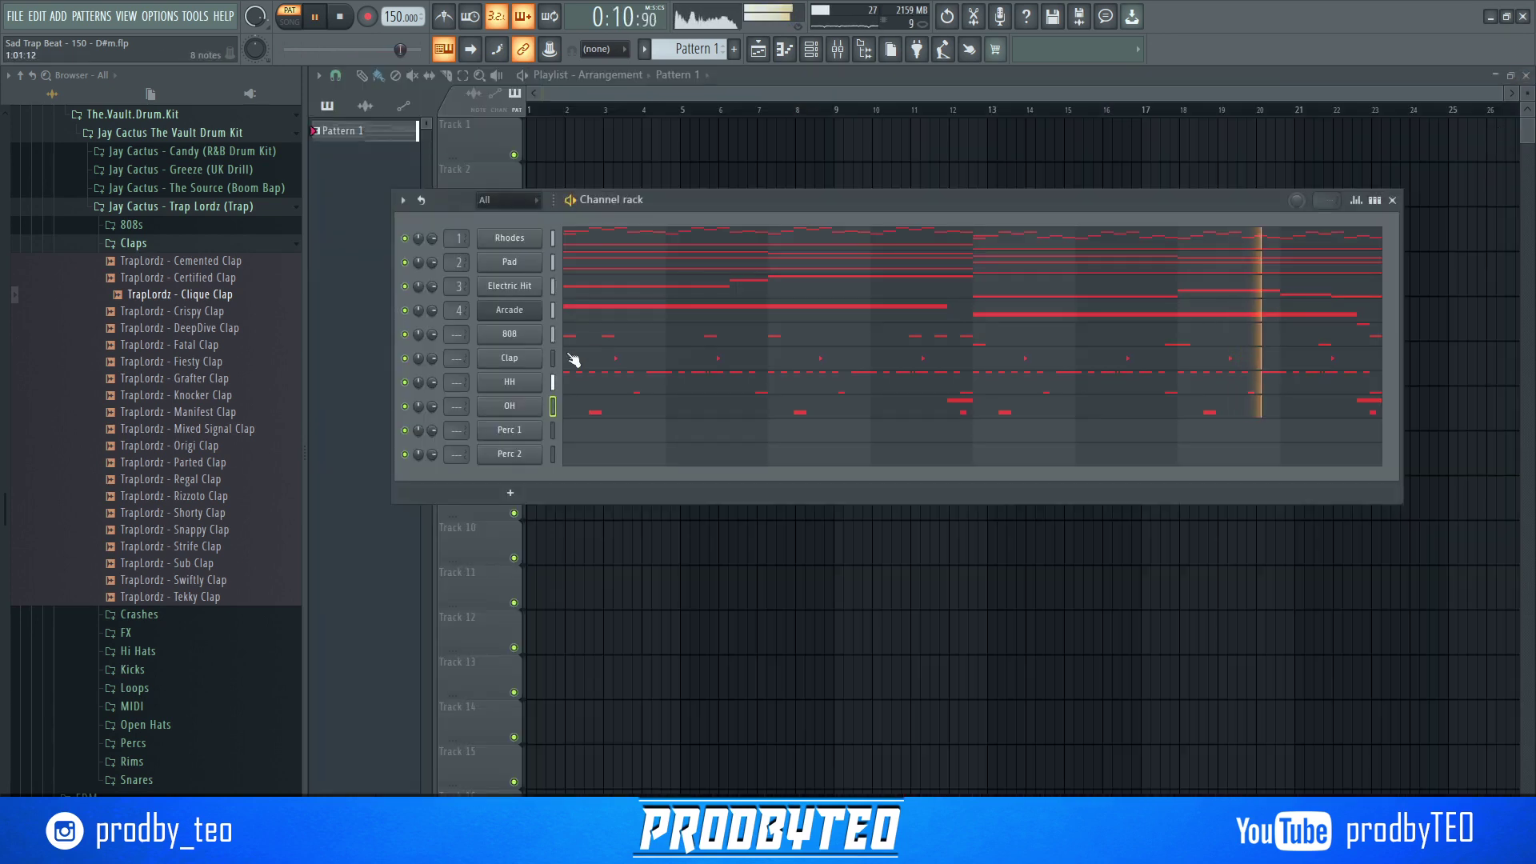
# - Try short D#5 Perc 1 pairs in bars 1 and 3 with reduced velocities, then erase them and close the piano roll
pyautogui.click(568, 434)
pyautogui.press('space')
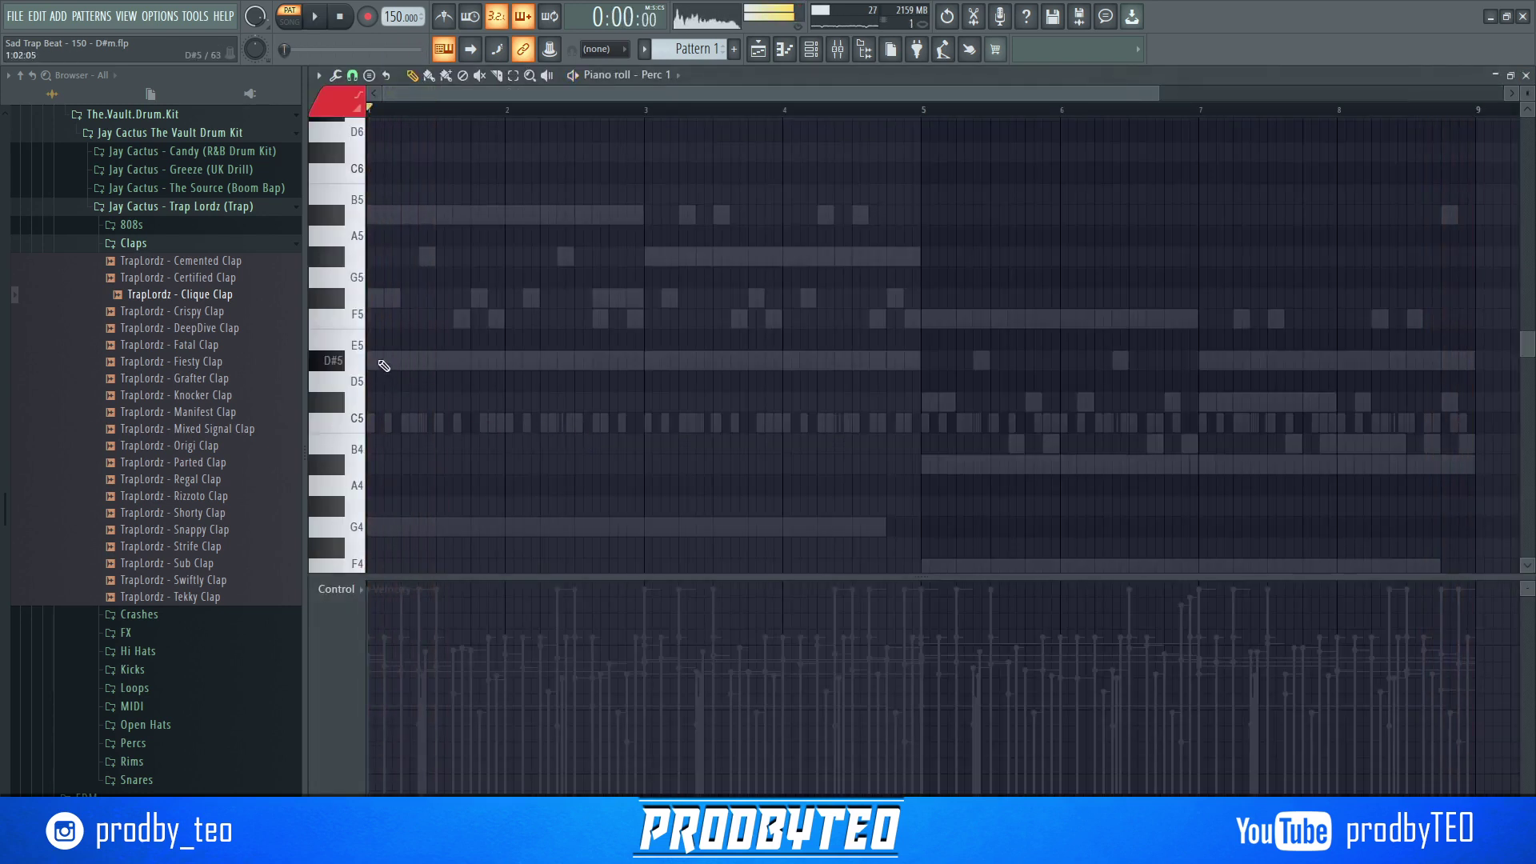
pyautogui.press('space')
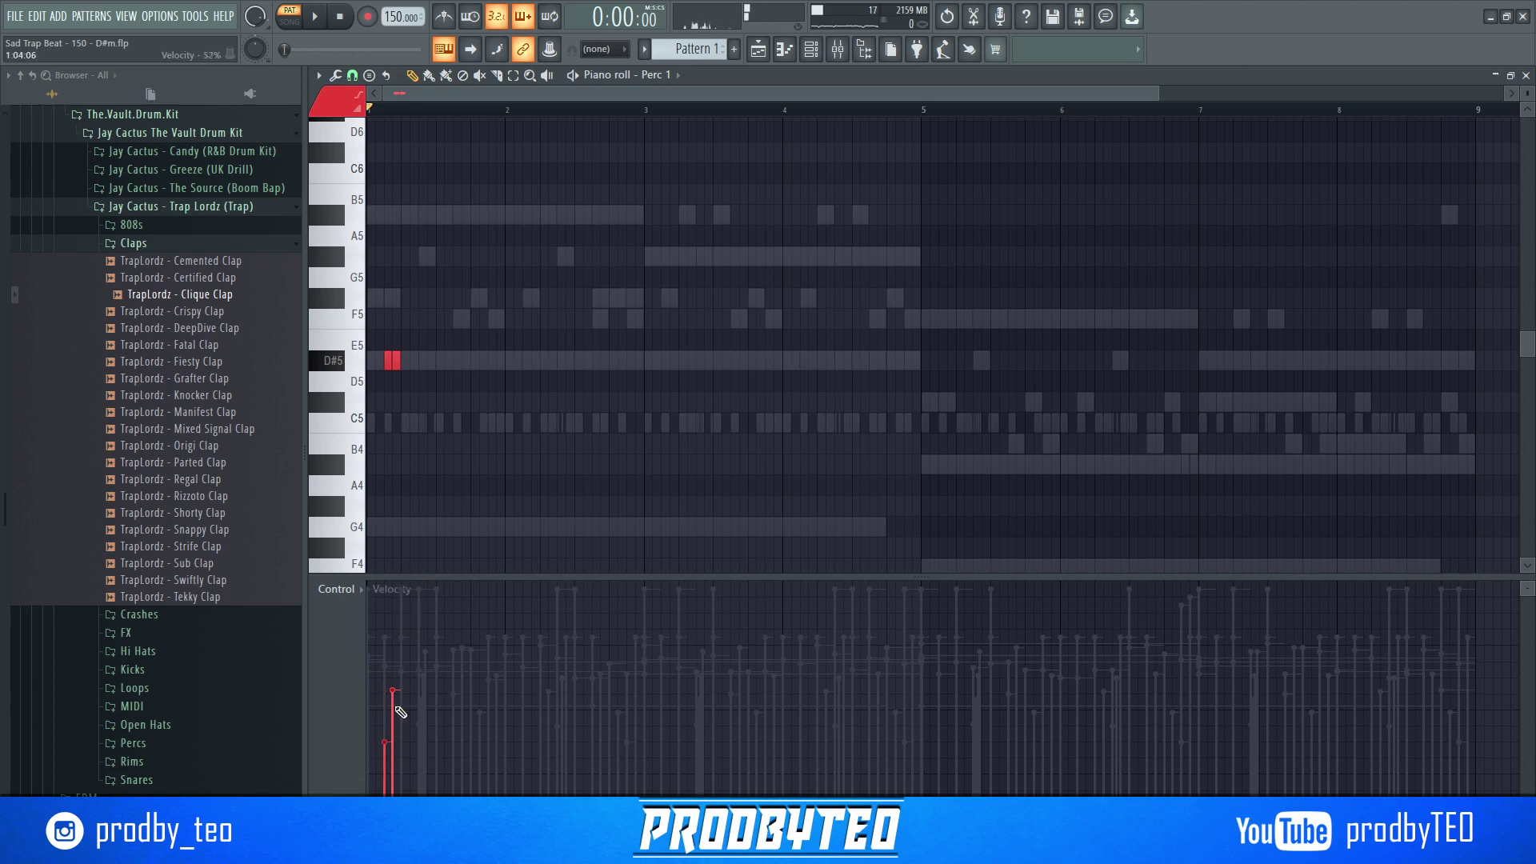
pyautogui.press('space')
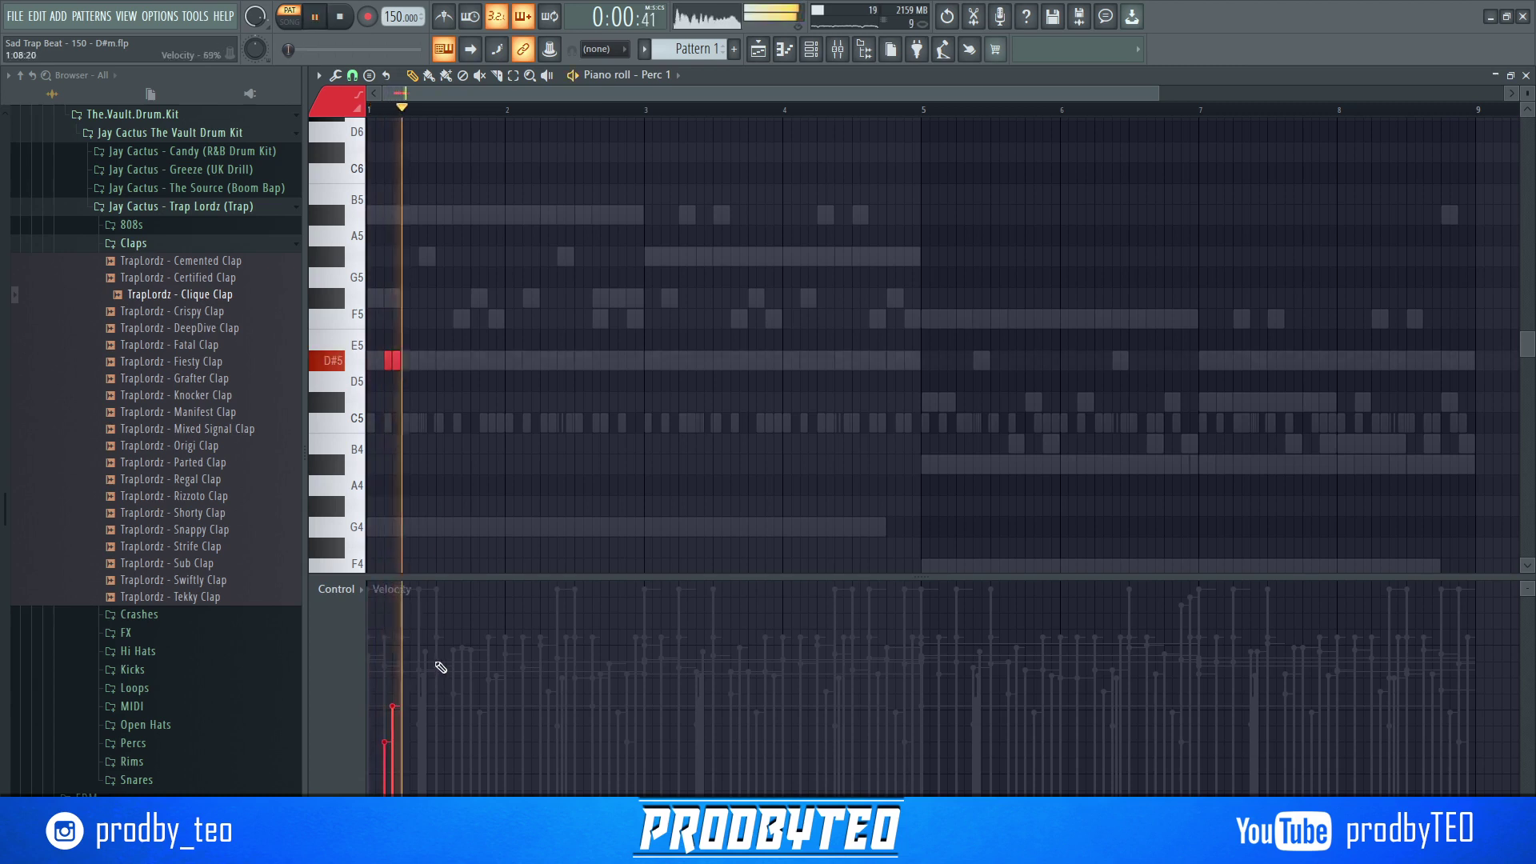
pyautogui.click(671, 362)
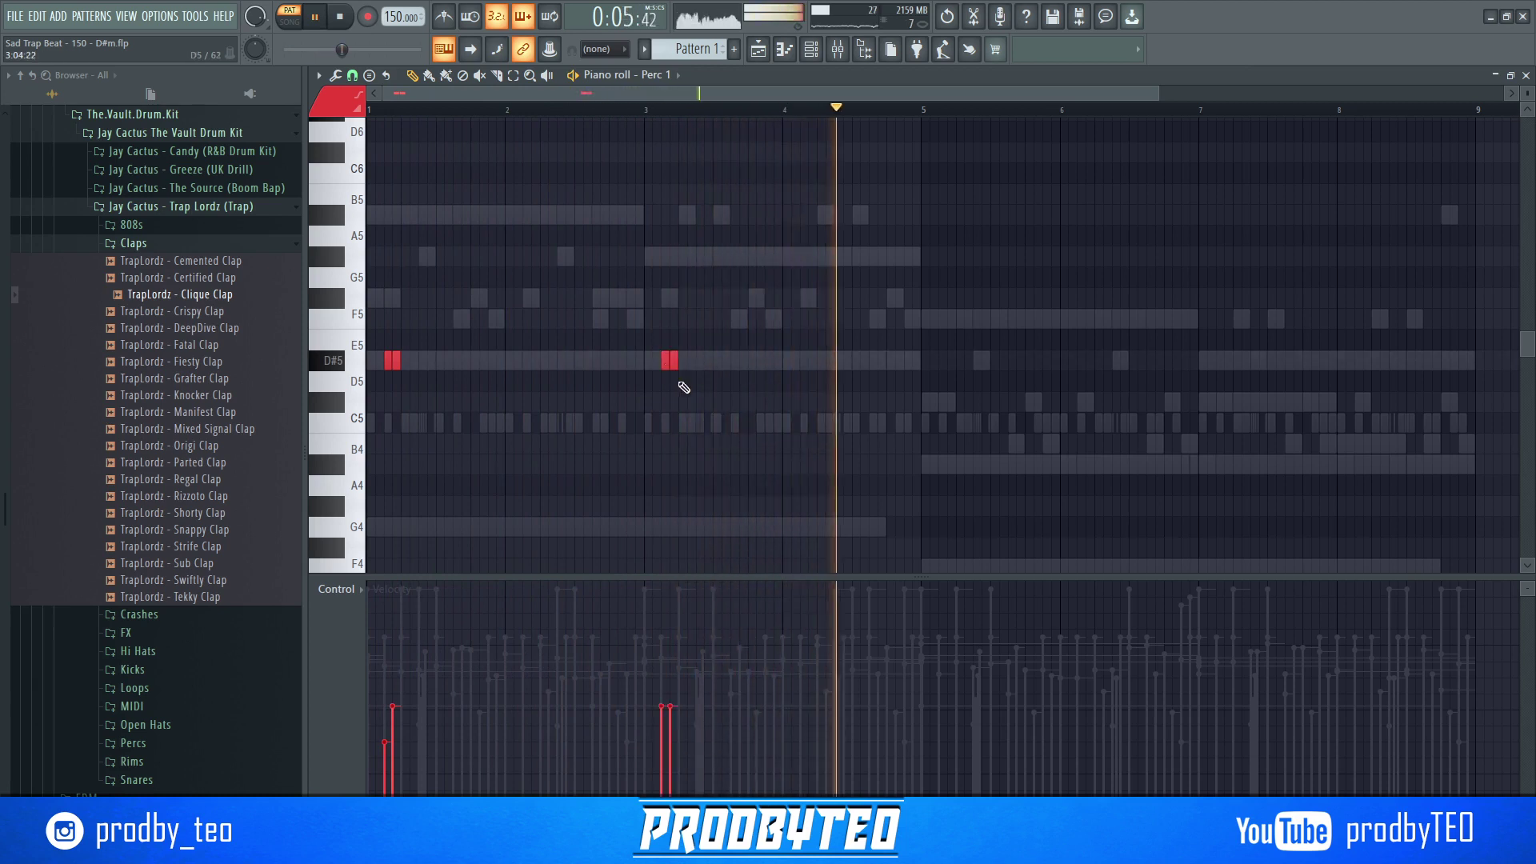
pyautogui.click(660, 758)
pyautogui.click(673, 724)
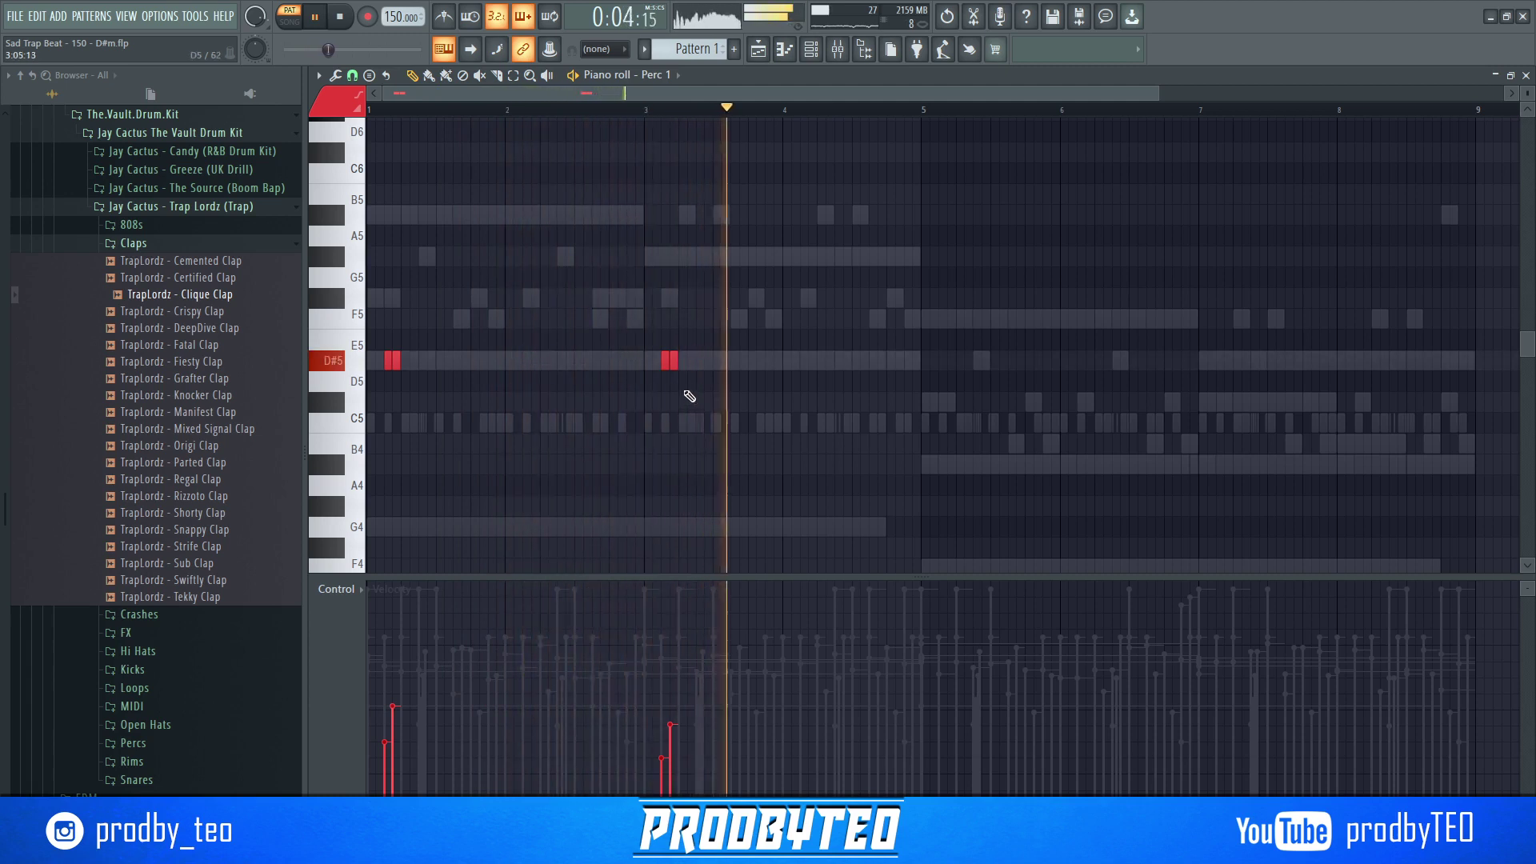
pyautogui.click(1526, 74)
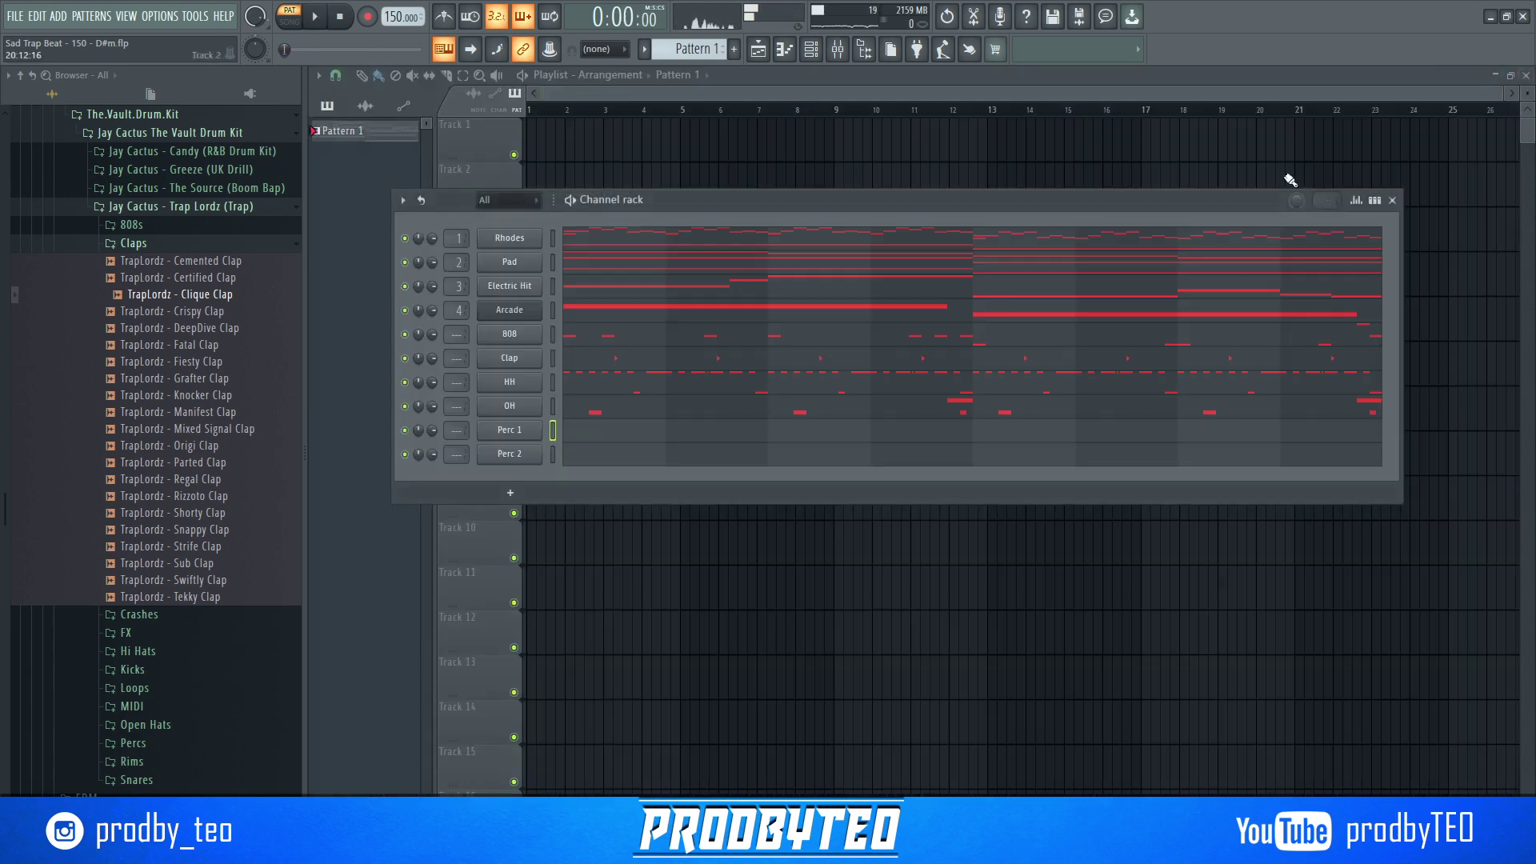
# - Try short D#5 Perc 2 notes in the second half of bar 2, then erase them and close the piano roll
pyautogui.click(573, 464)
pyautogui.press('space')
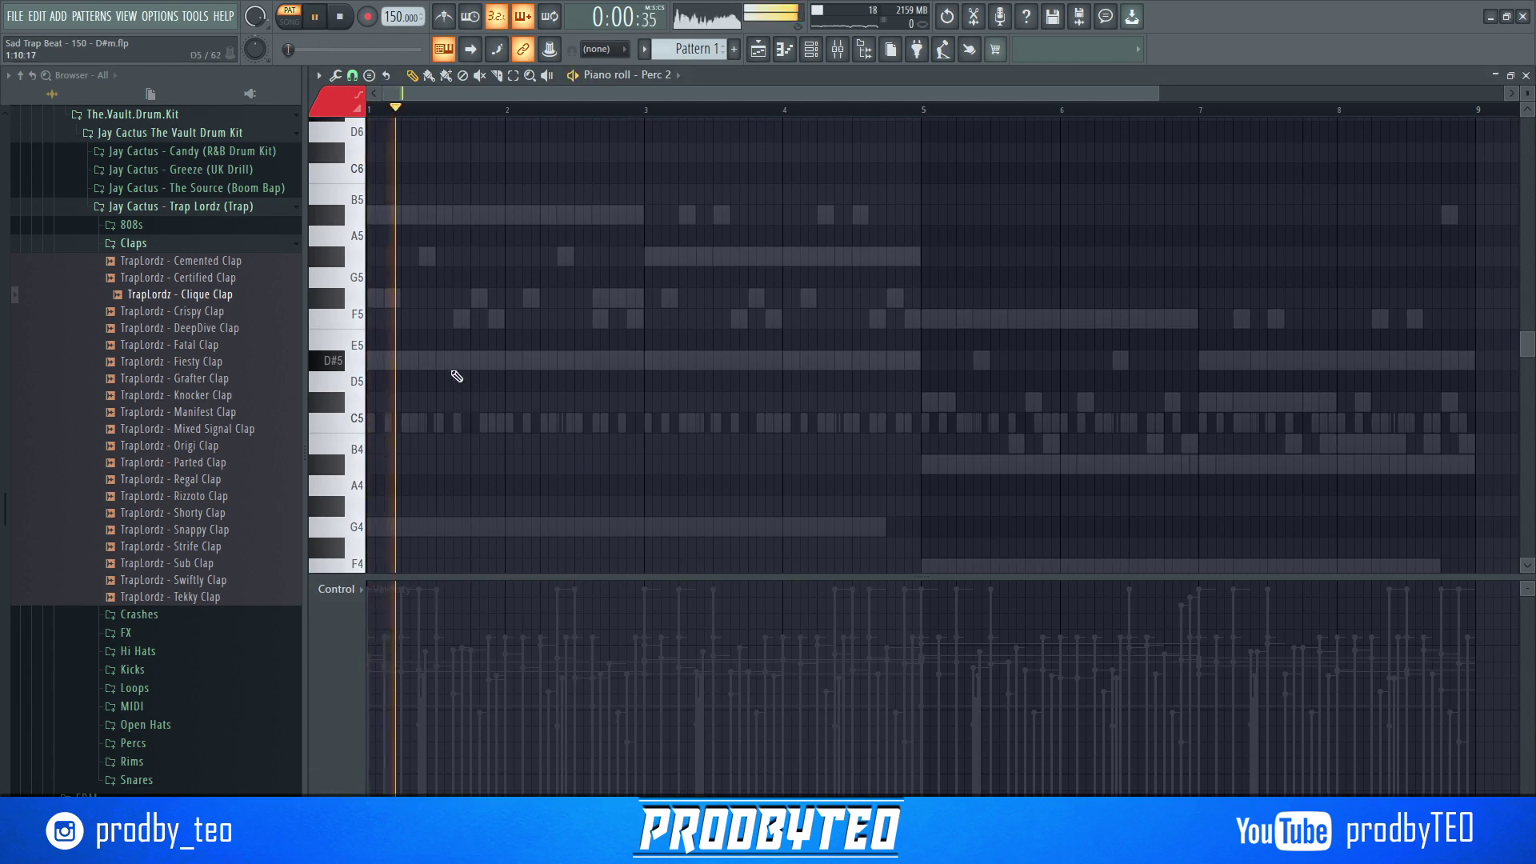
pyautogui.click(578, 361)
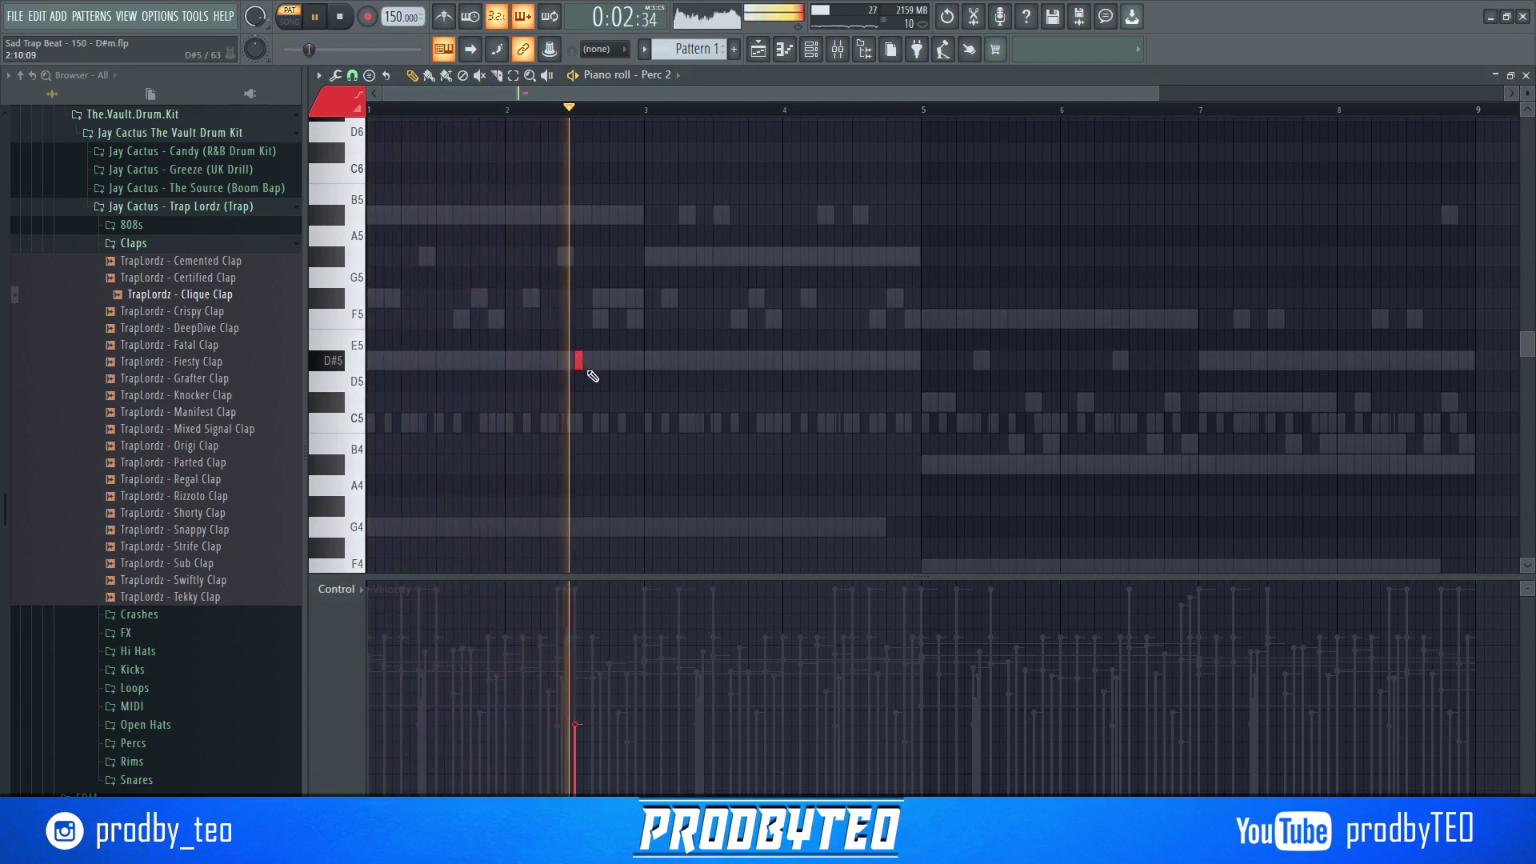
pyautogui.press('space')
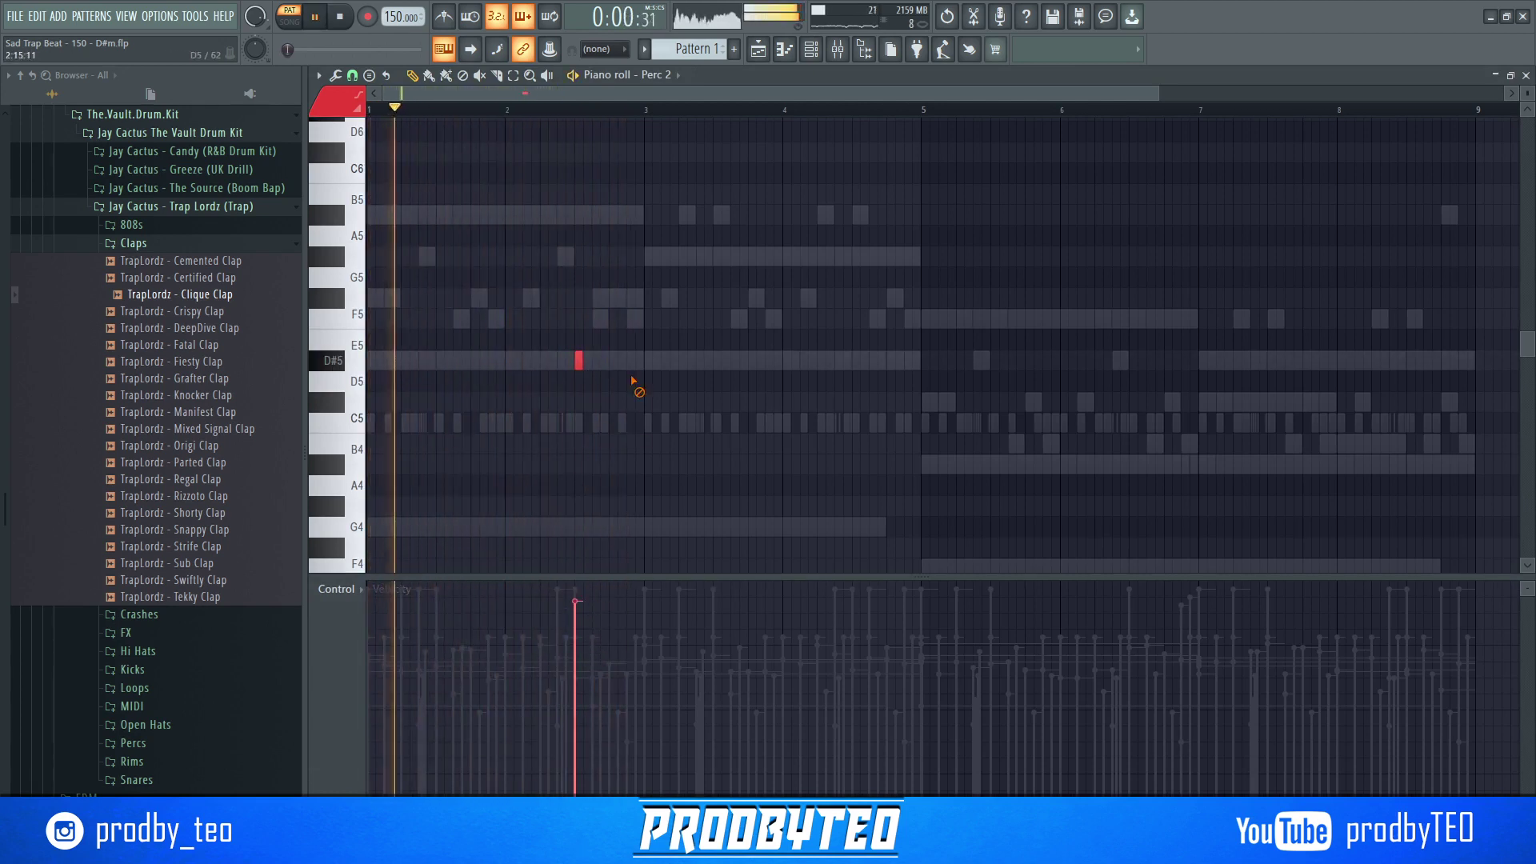
pyautogui.click(631, 361)
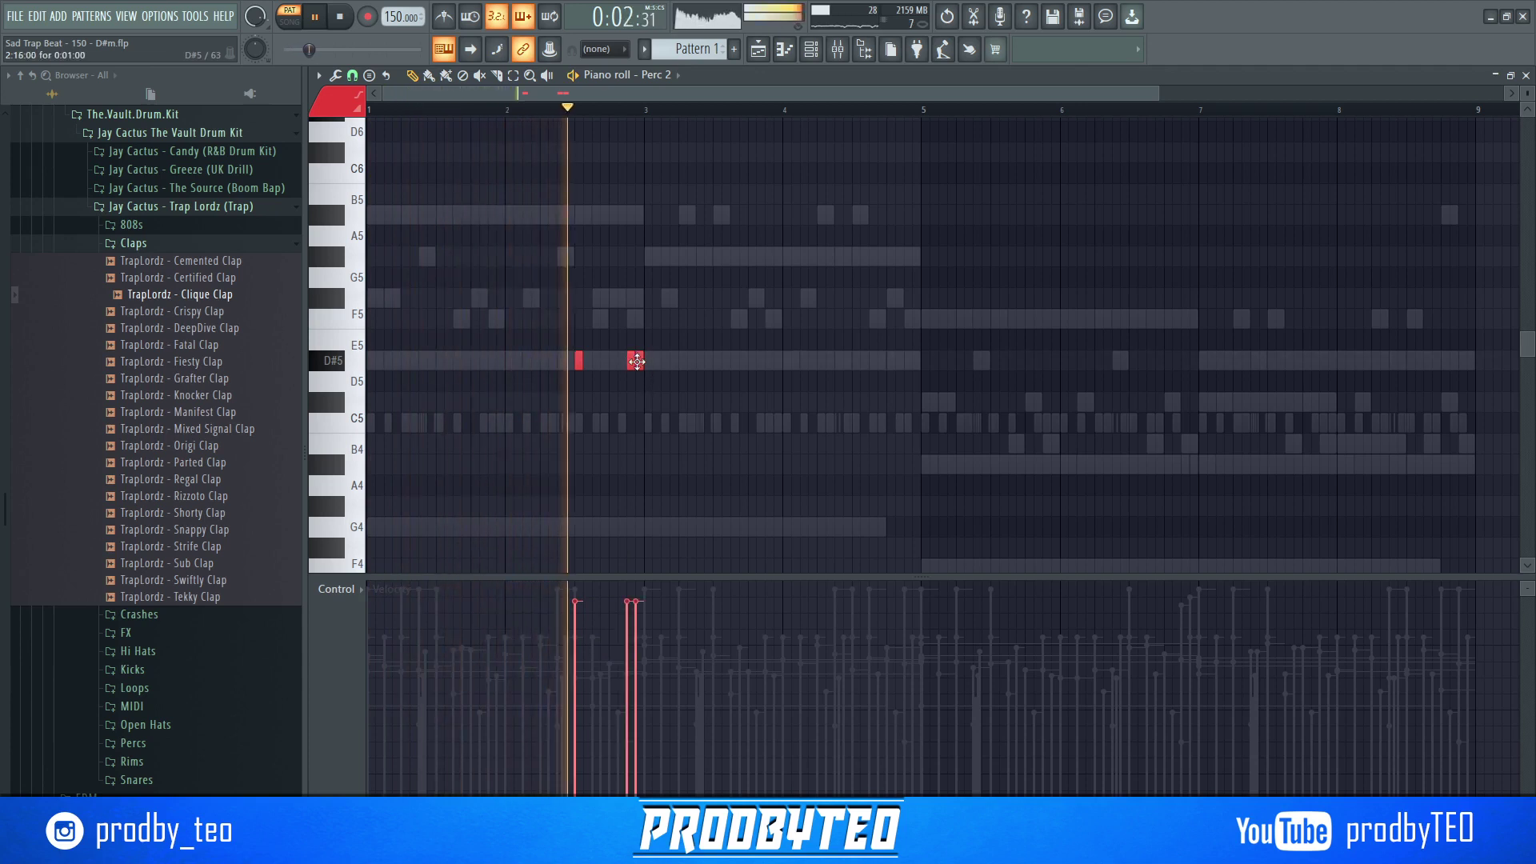
pyautogui.rightClick(632, 360)
pyautogui.rightClick(578, 361)
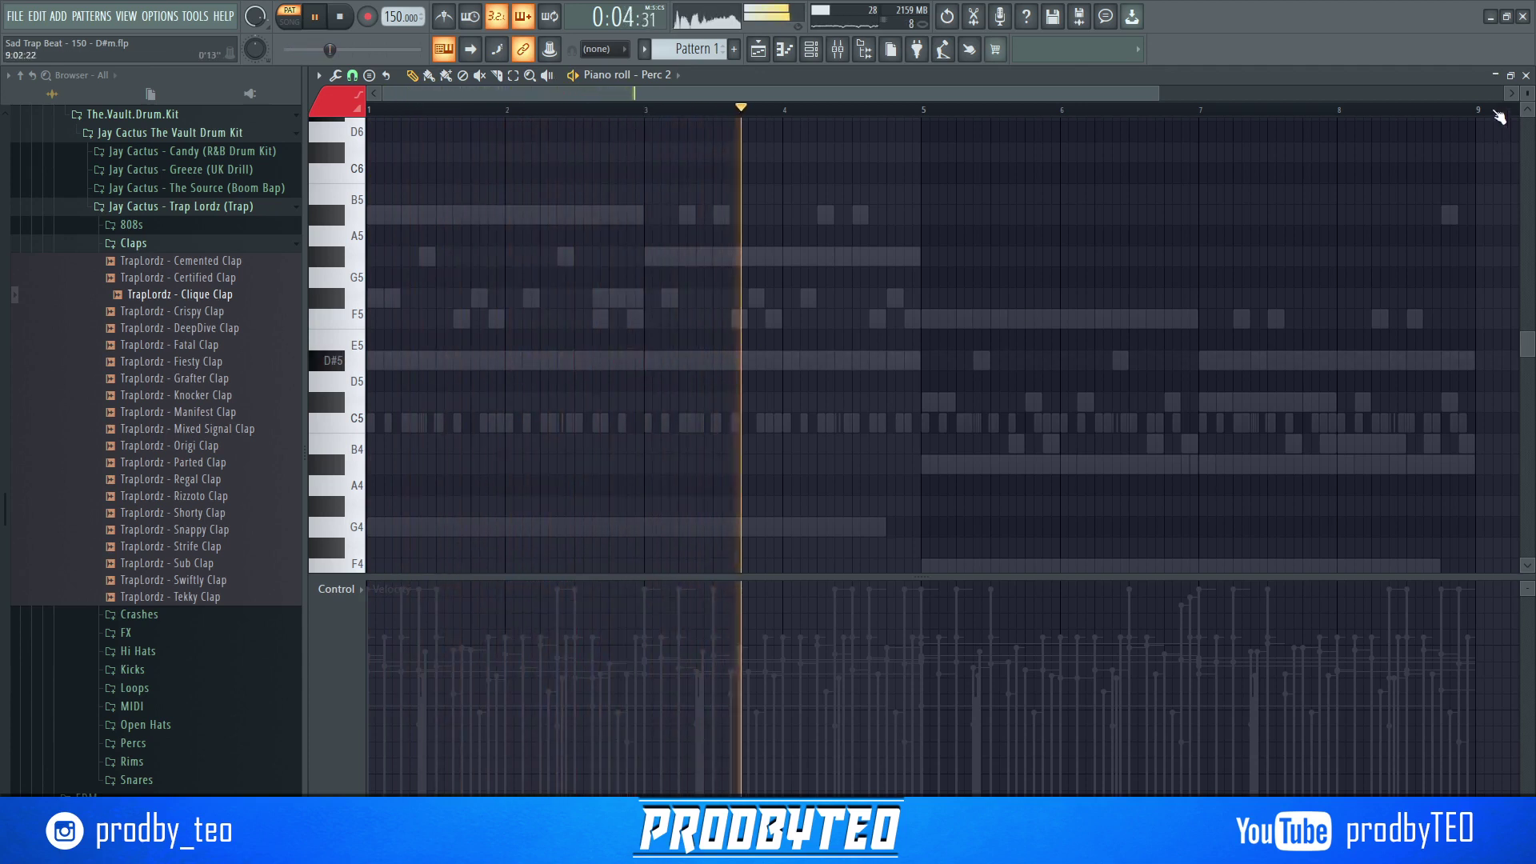
pyautogui.click(1525, 75)
# - Delete the Perc 2 and Perc 1 channels and collapse the Claps sample folder
pyautogui.rightClick(522, 456)
pyautogui.click(615, 623)
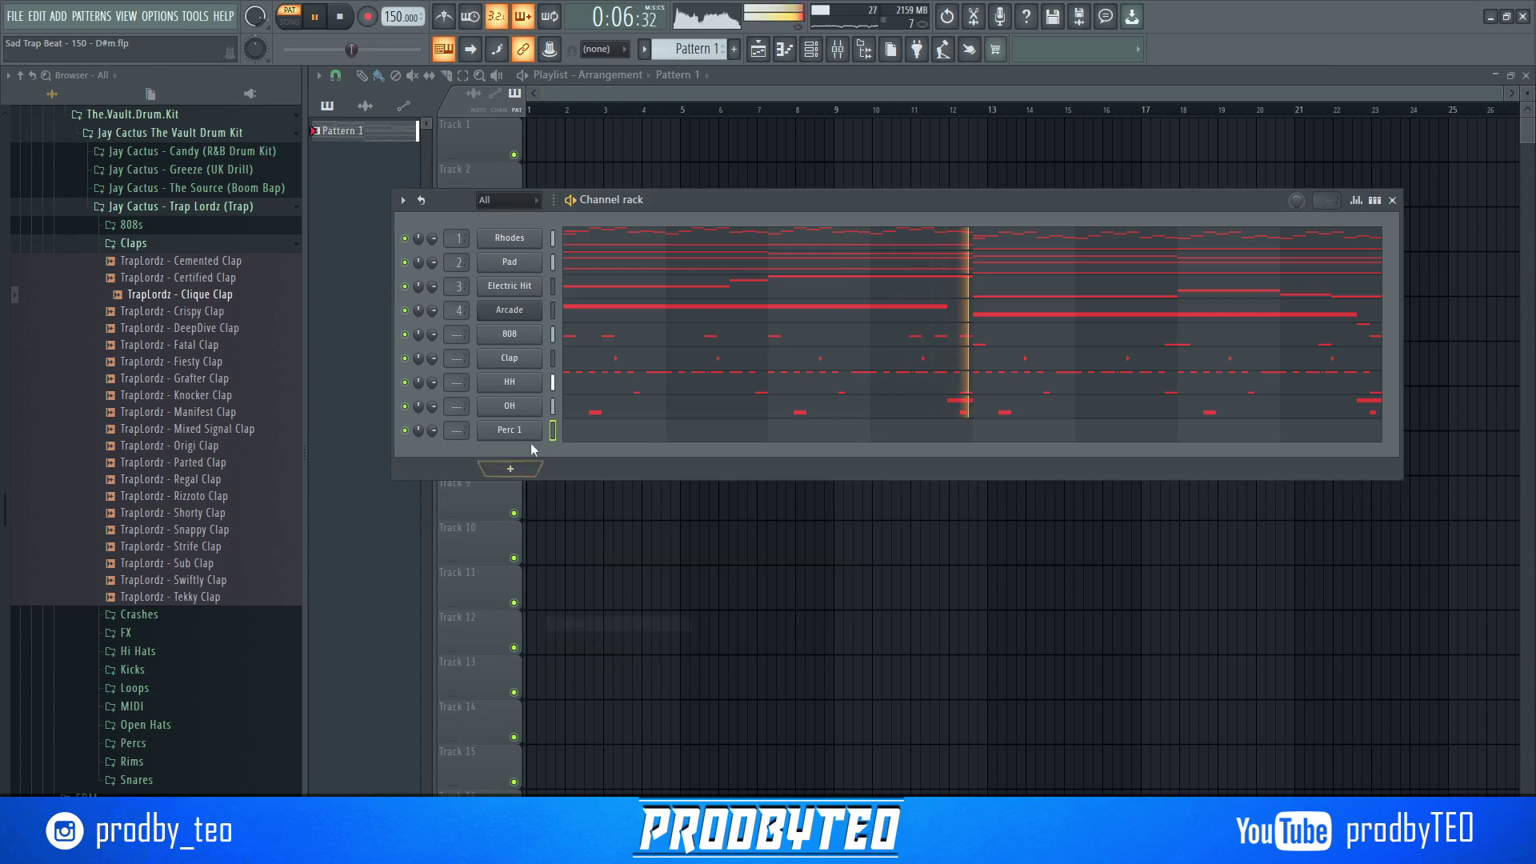
pyautogui.rightClick(530, 436)
pyautogui.click(598, 597)
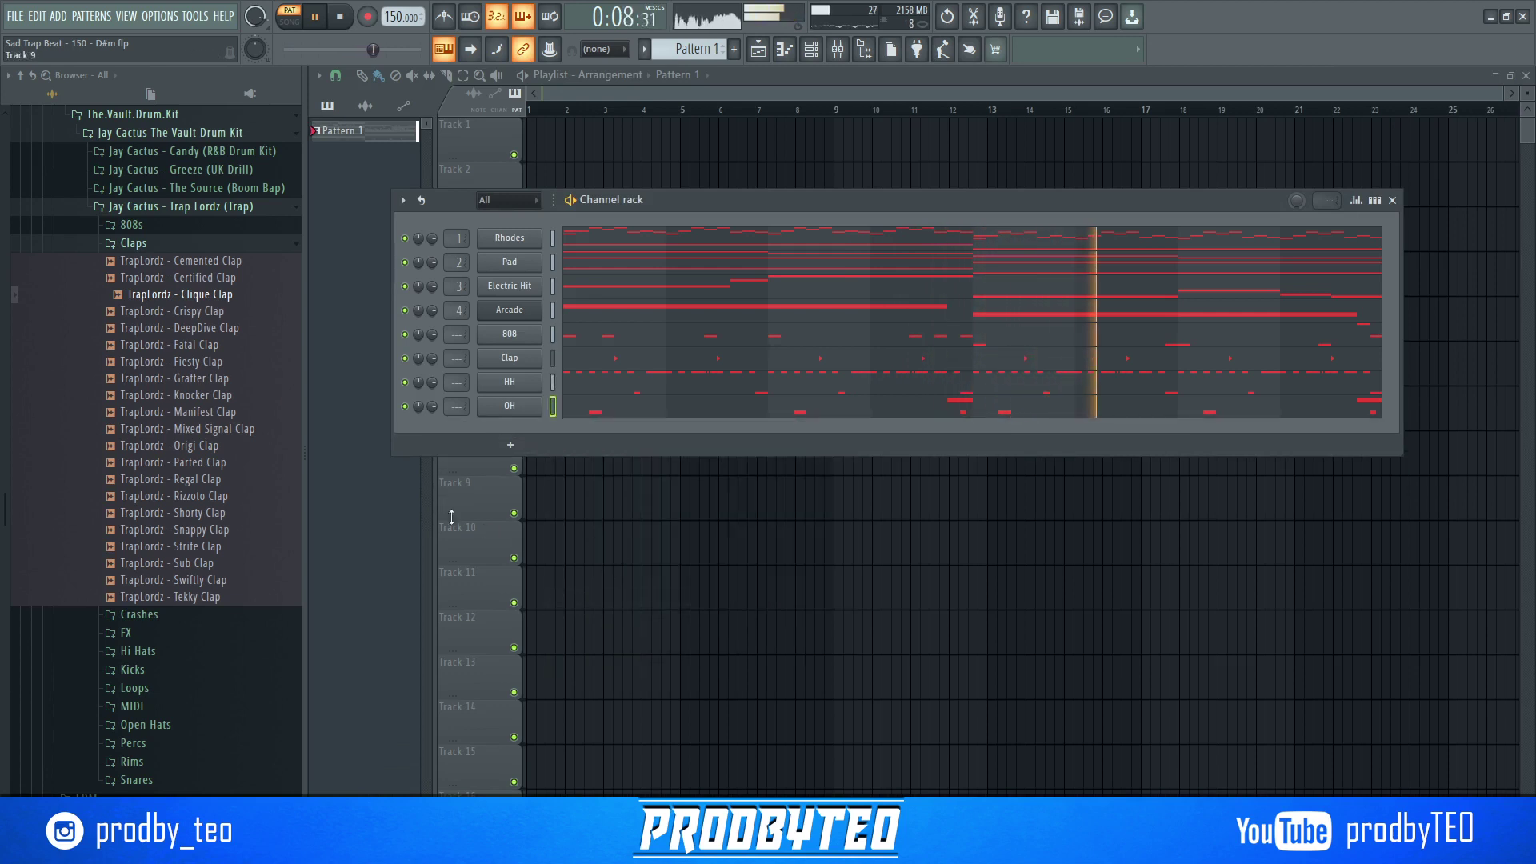
pyautogui.click(156, 245)
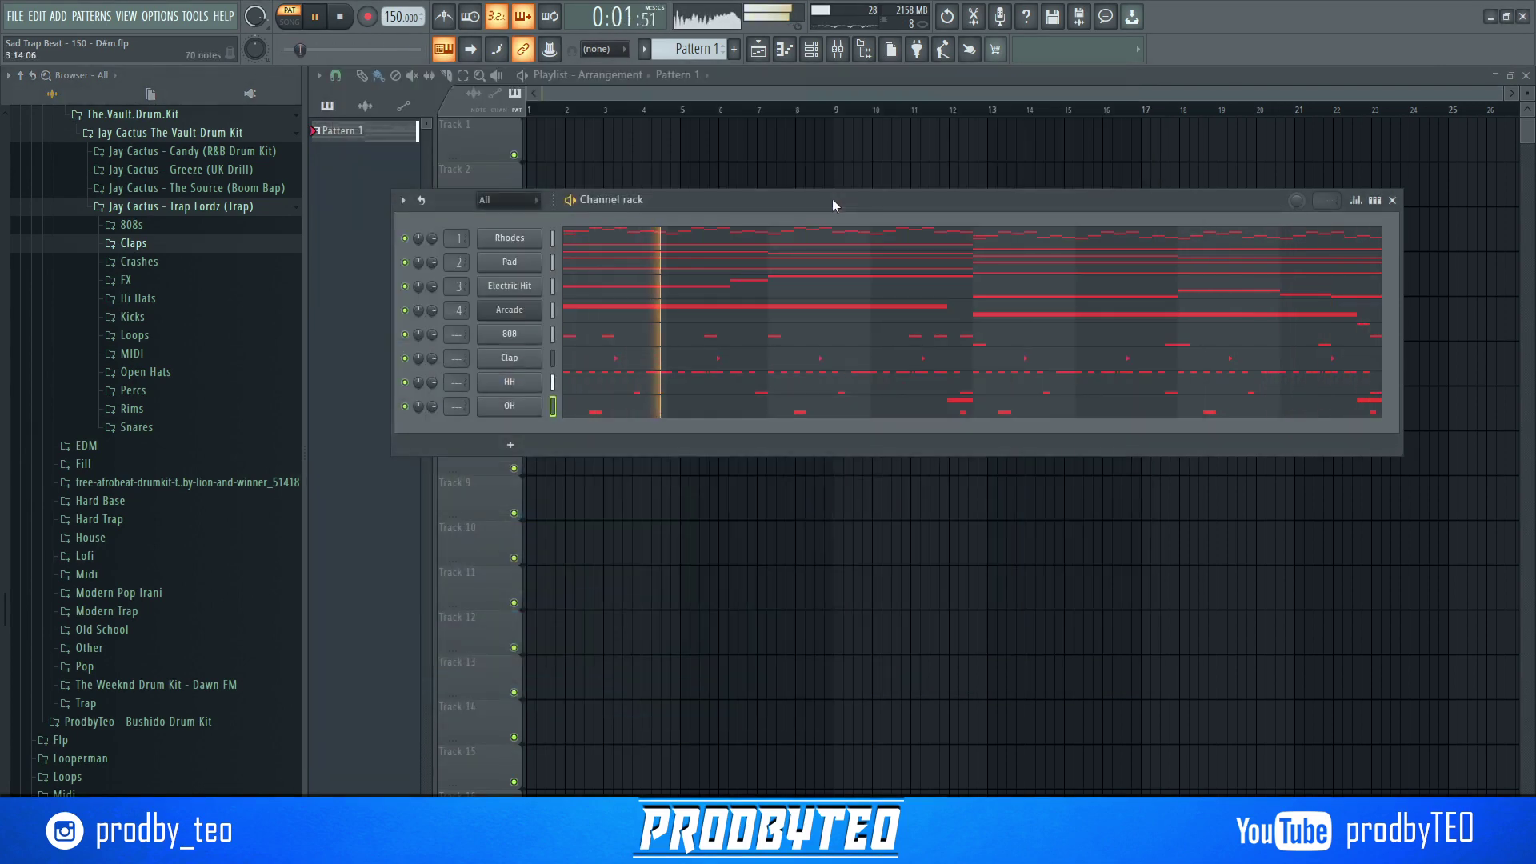
# - Select the 808, Clap, HH and OH channels and route them to mixer tracks 5 to 8
pyautogui.press('space')
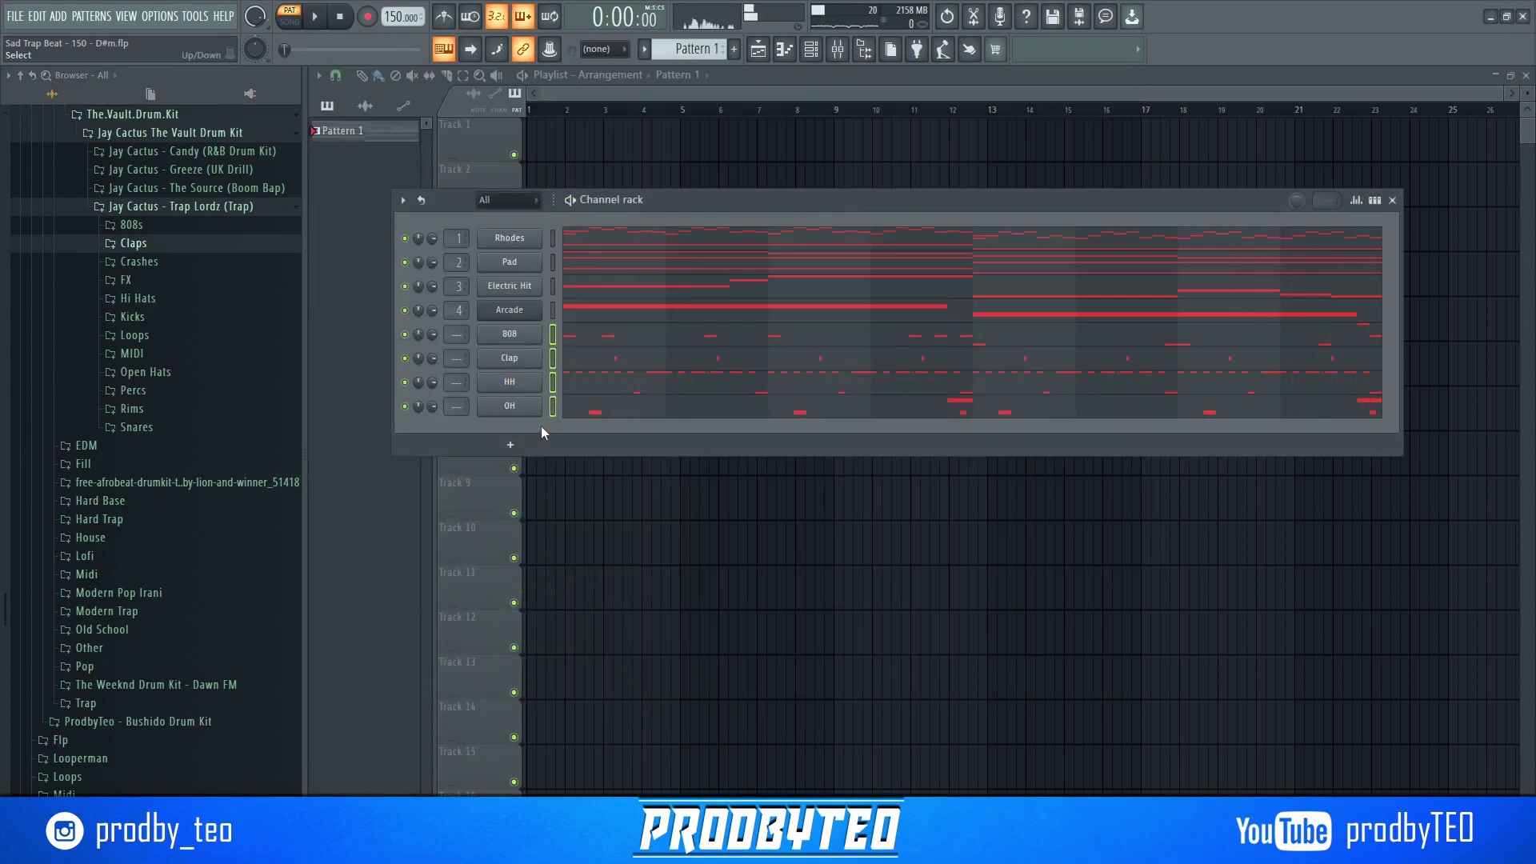
pyautogui.press('F9')
pyautogui.click(821, 712)
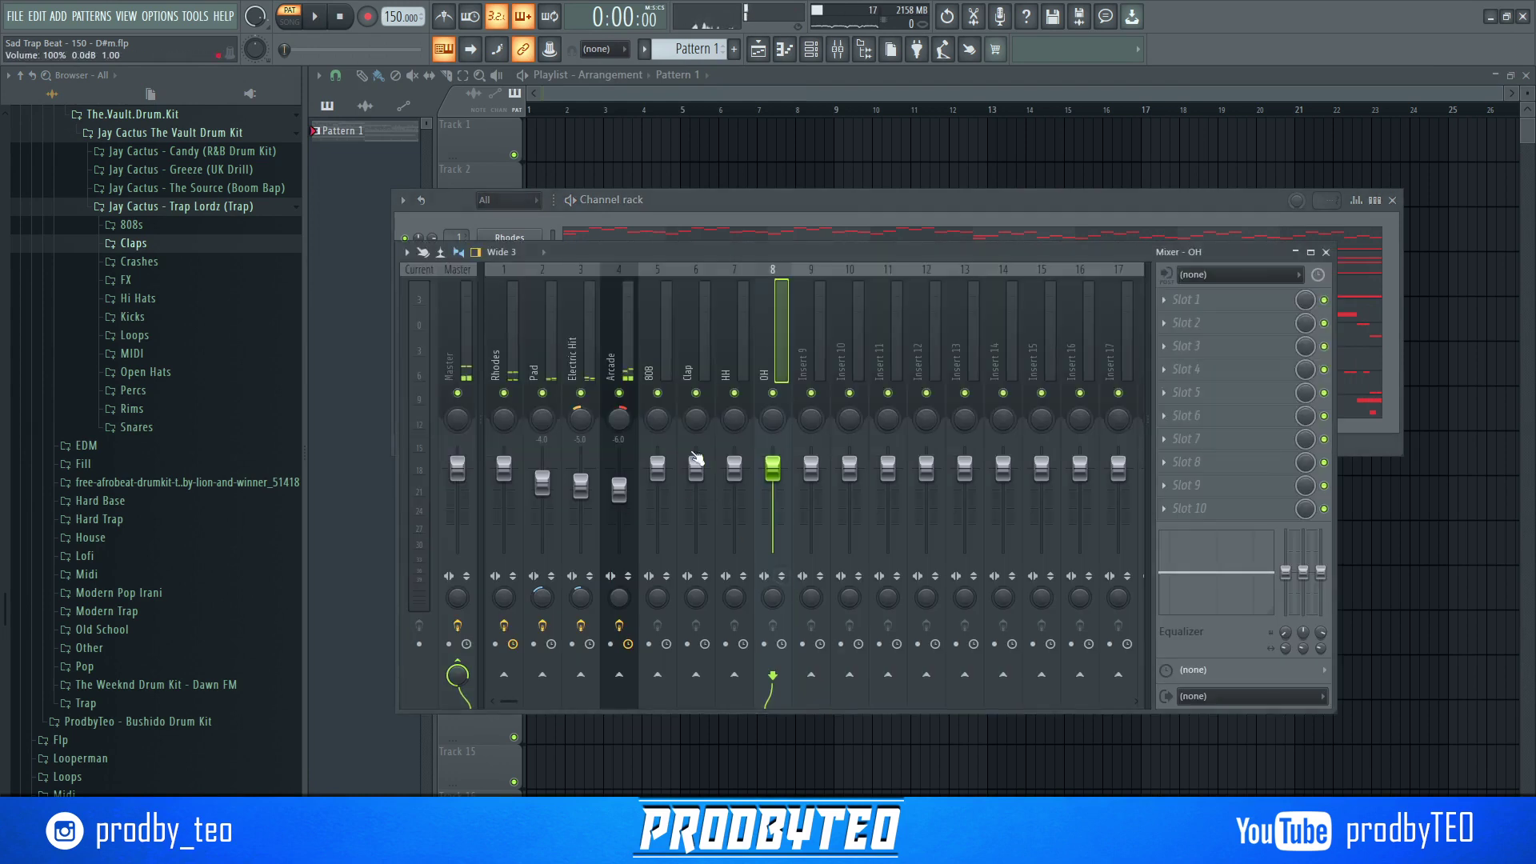
# - Add Fruity Parametric EQ 2 to the 808 track and shape its low end, with band 3 as a high shelf about 4.1 dB at 132 Hz
pyautogui.press('space')
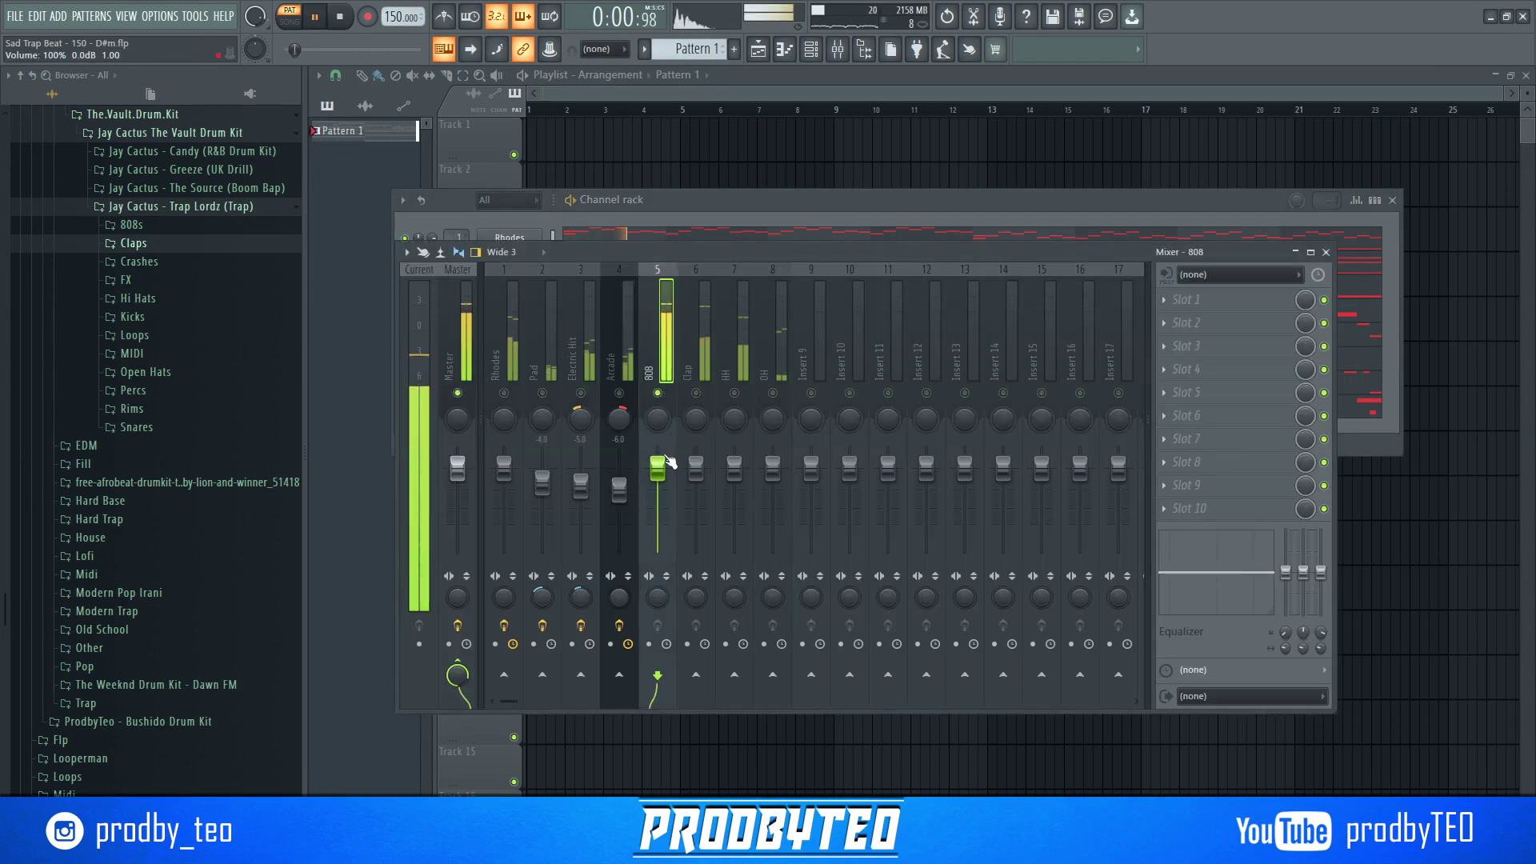
pyautogui.click(1197, 308)
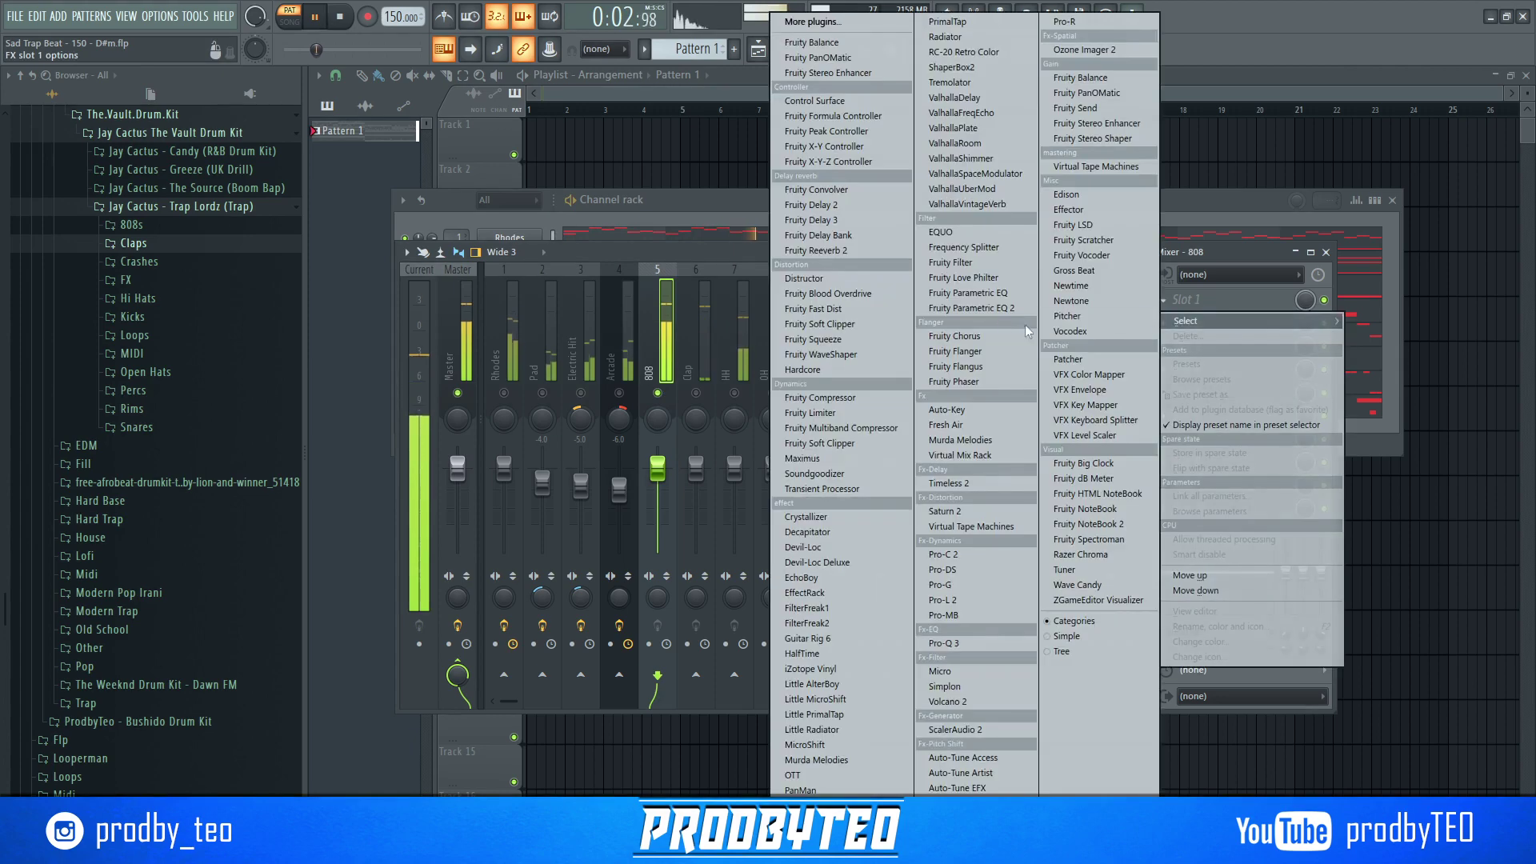
pyautogui.click(1024, 324)
pyautogui.moveTo(1076, 355)
pyautogui.mouseDown()
pyautogui.moveTo(1020, 342)
pyautogui.moveTo(1100, 334)
pyautogui.moveTo(1080, 333)
pyautogui.moveTo(1085, 346)
pyautogui.mouseUp()
pyautogui.rightClick(1100, 335)
pyautogui.moveTo(1129, 378)
pyautogui.click(1184, 482)
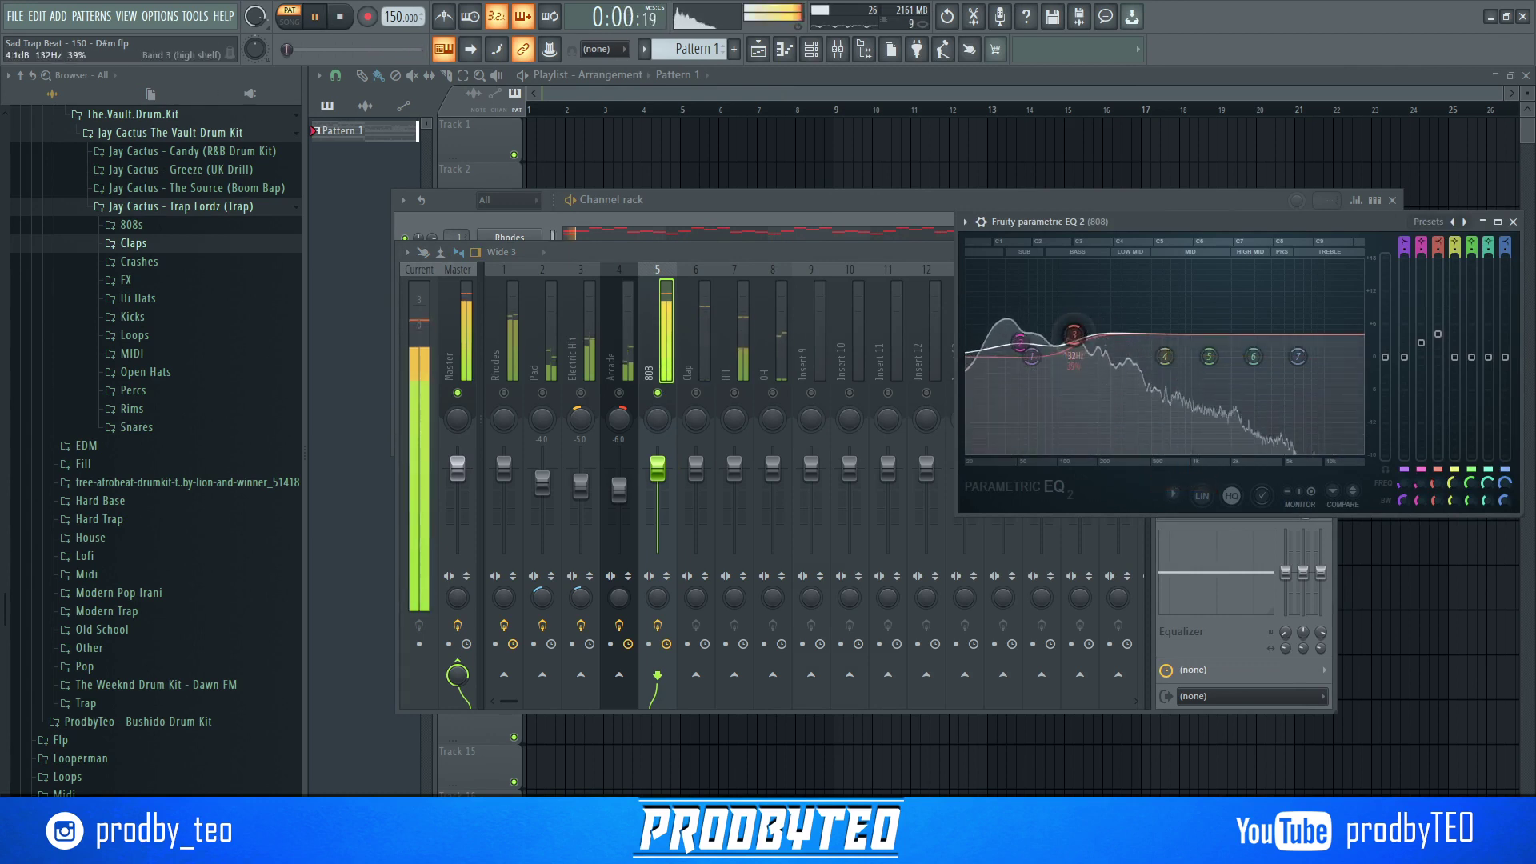
pyautogui.click(1511, 222)
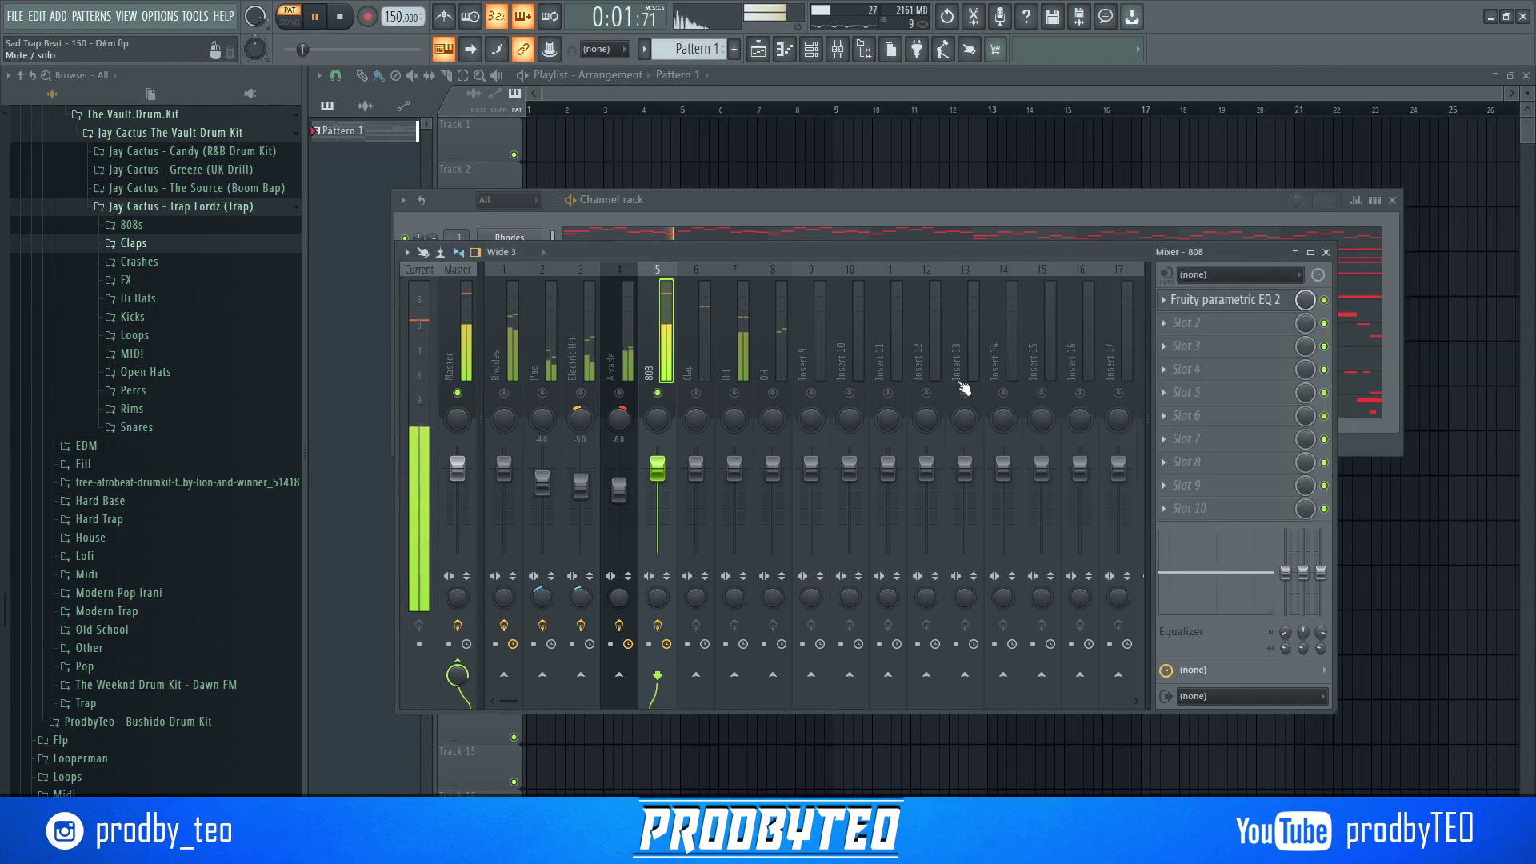
# - Add Fruity Soft Clipper to the second effect slot of the 808 track and close its window
pyautogui.click(1224, 328)
pyautogui.click(867, 323)
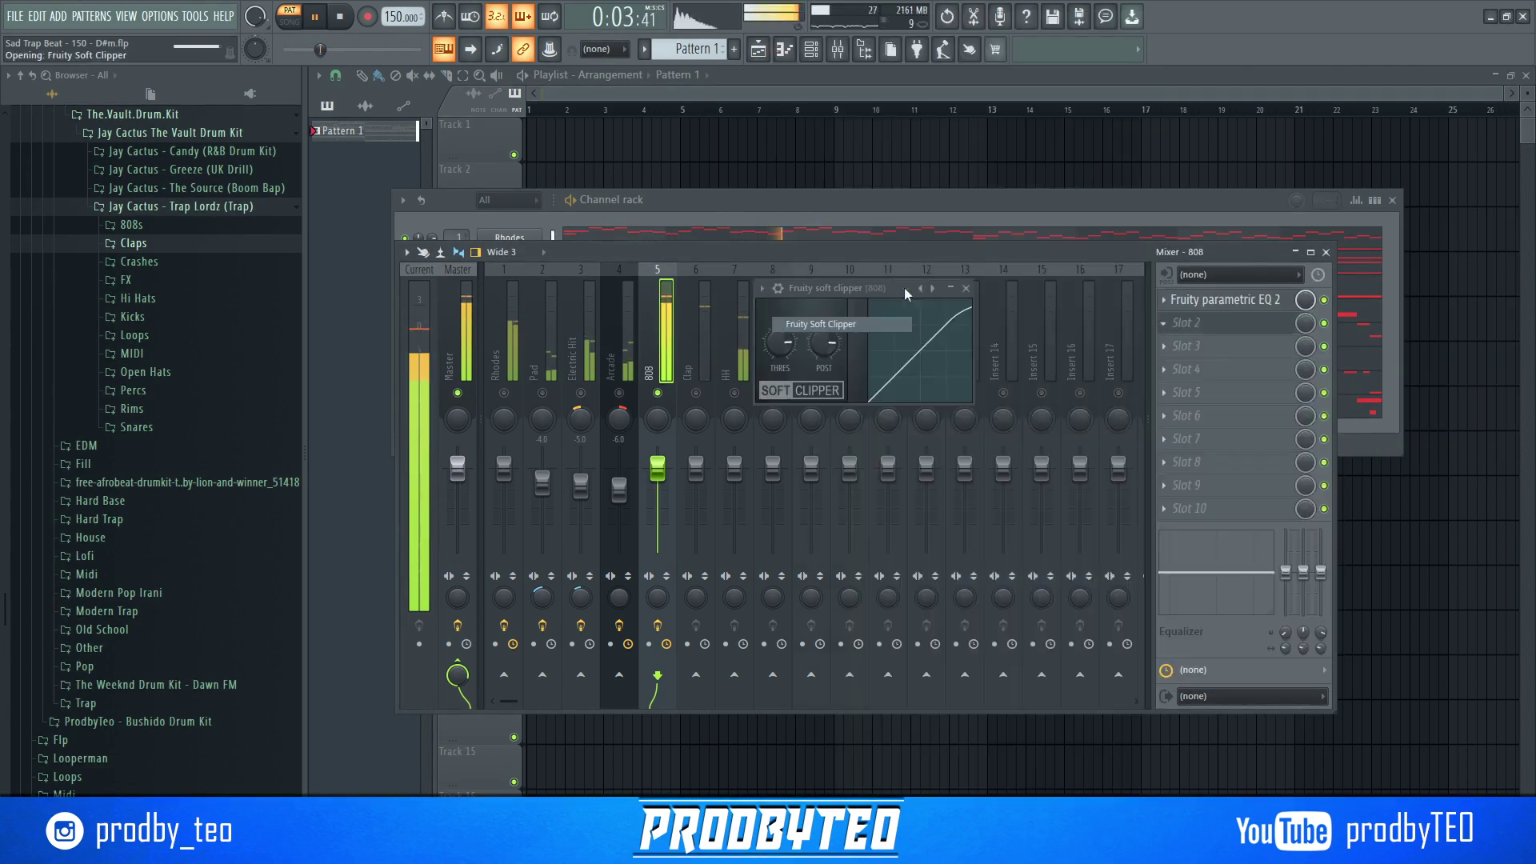
pyautogui.click(972, 284)
# - Lower the Clap track to about -3.9 dB, reduce the HH track's volume and pan it slightly left
pyautogui.click(696, 477)
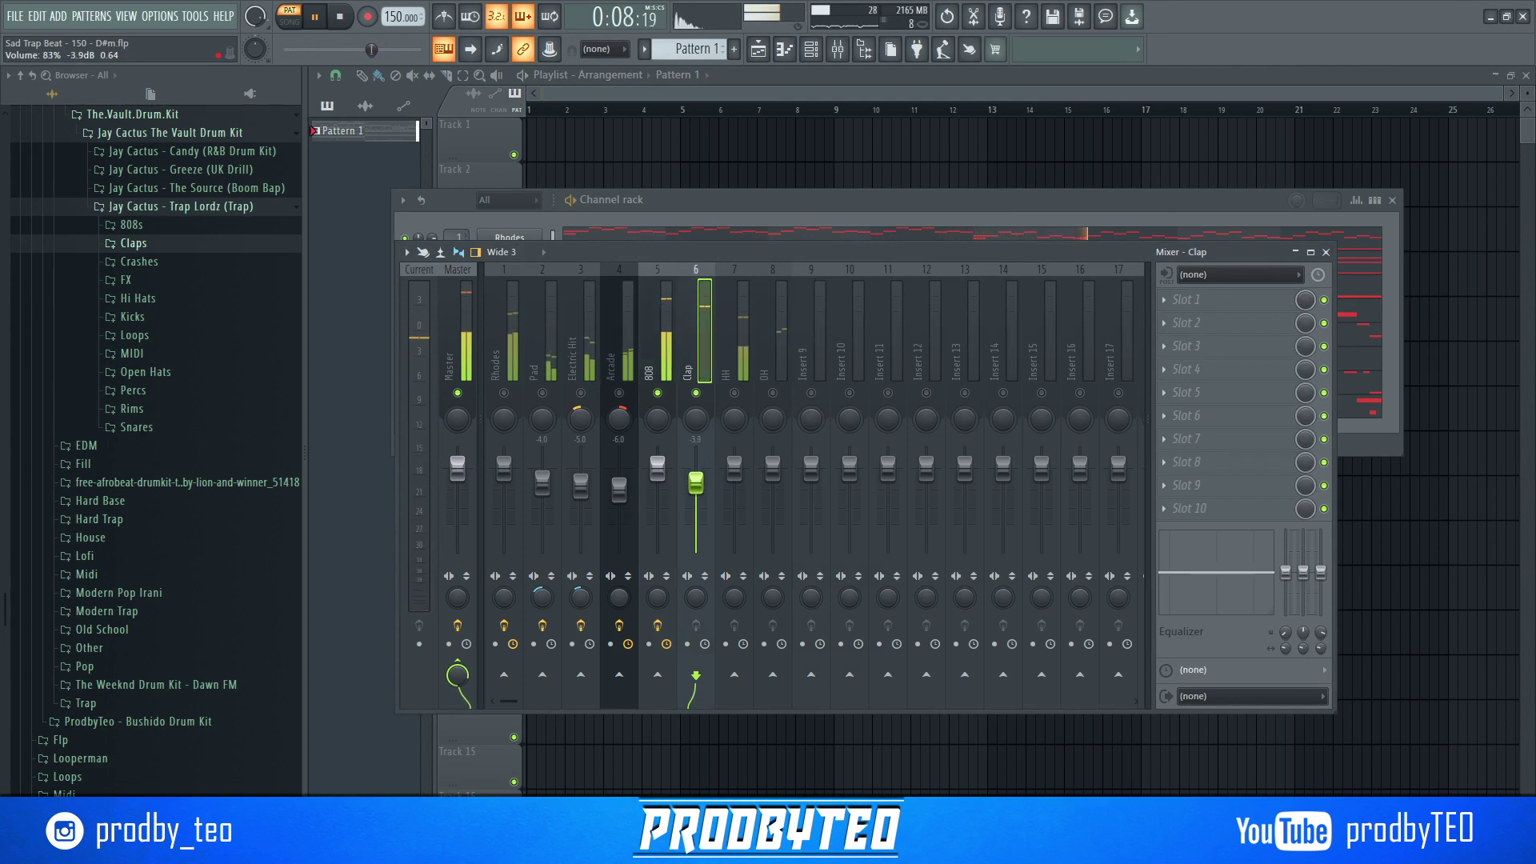
pyautogui.moveTo(733, 468); pyautogui.dragTo(733, 479)
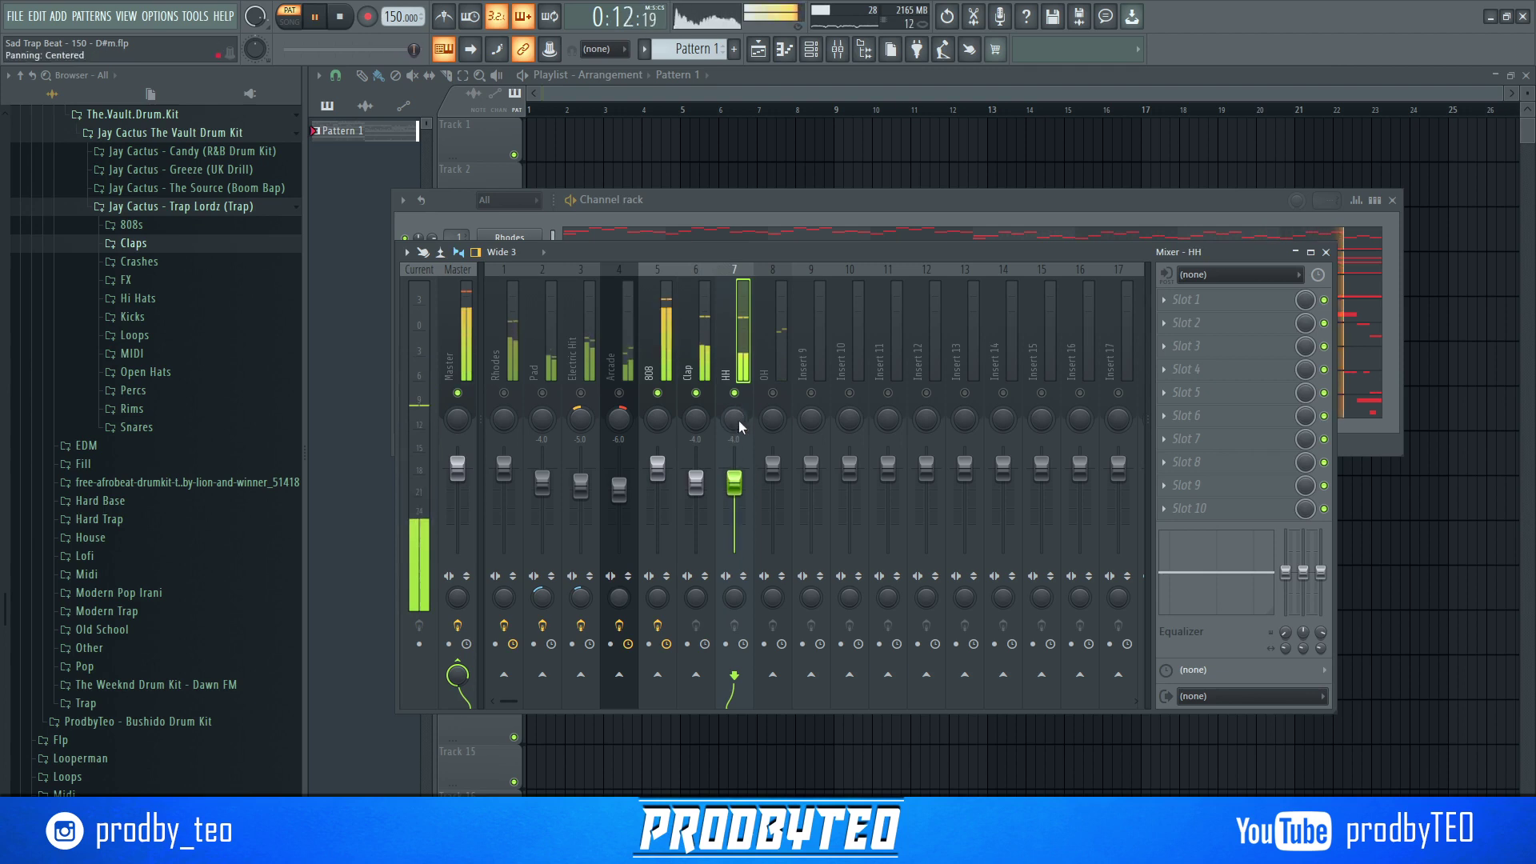
pyautogui.moveTo(735, 419); pyautogui.dragTo(735, 432)
# - Pan the OH track slightly right, lower its volume and add Fruity Delay 3 with a feedback level of about 25.4%
pyautogui.click(772, 393)
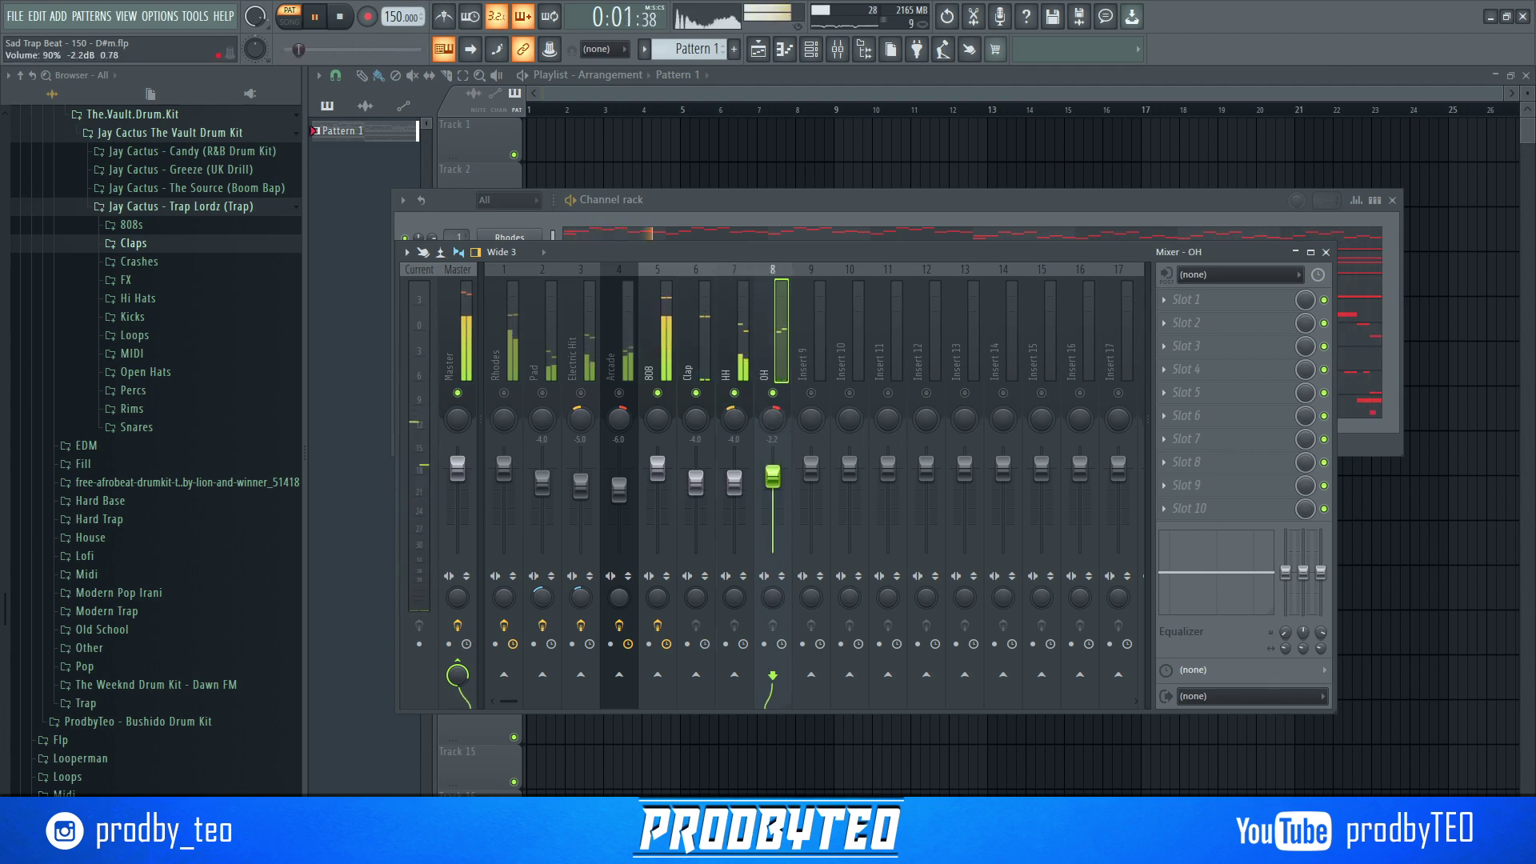
pyautogui.click(1252, 309)
pyautogui.click(852, 220)
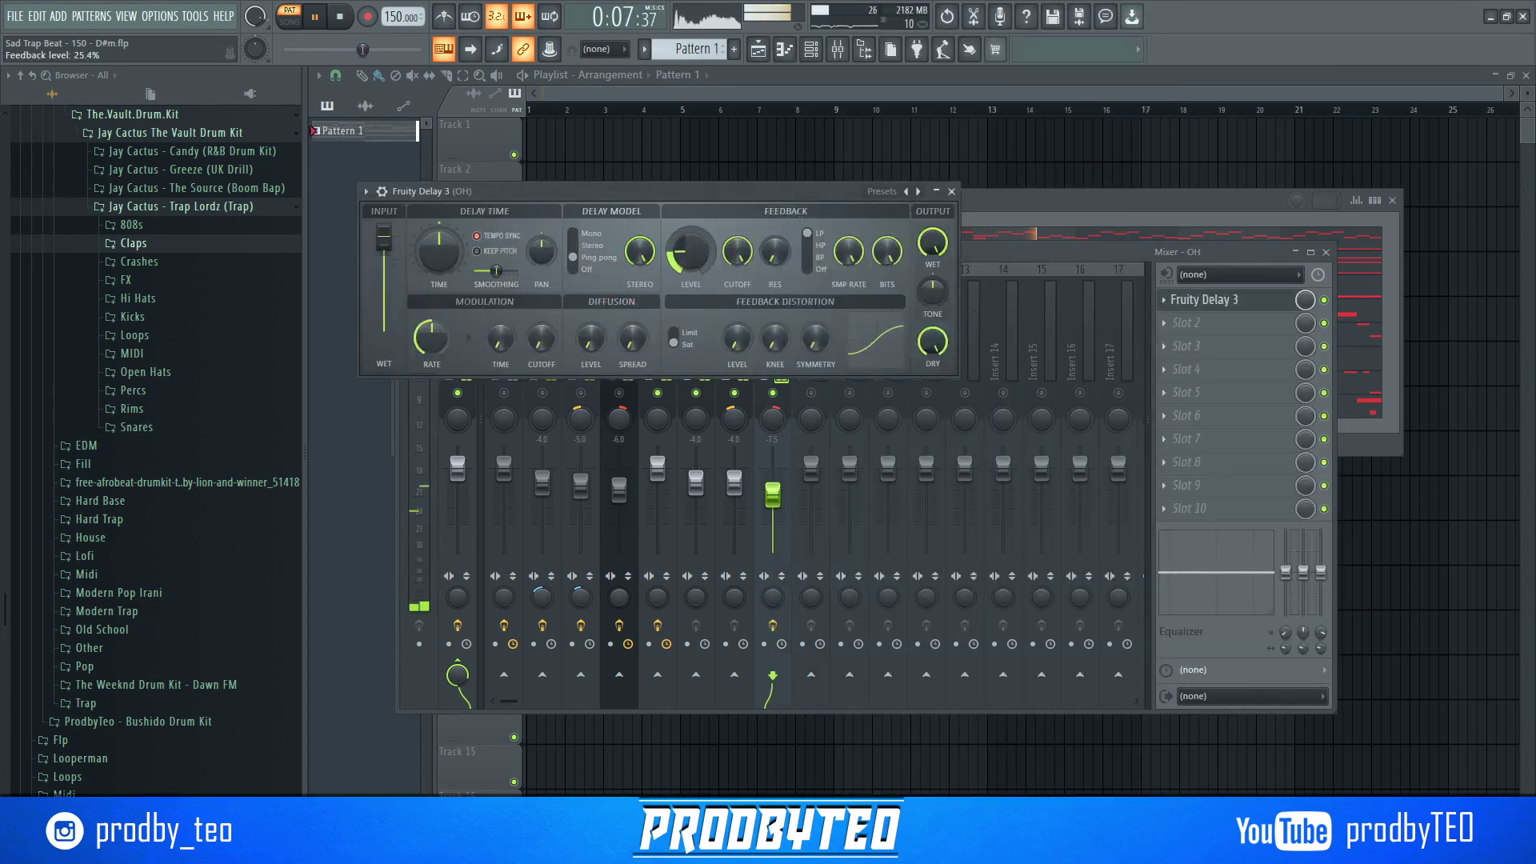
pyautogui.click(951, 192)
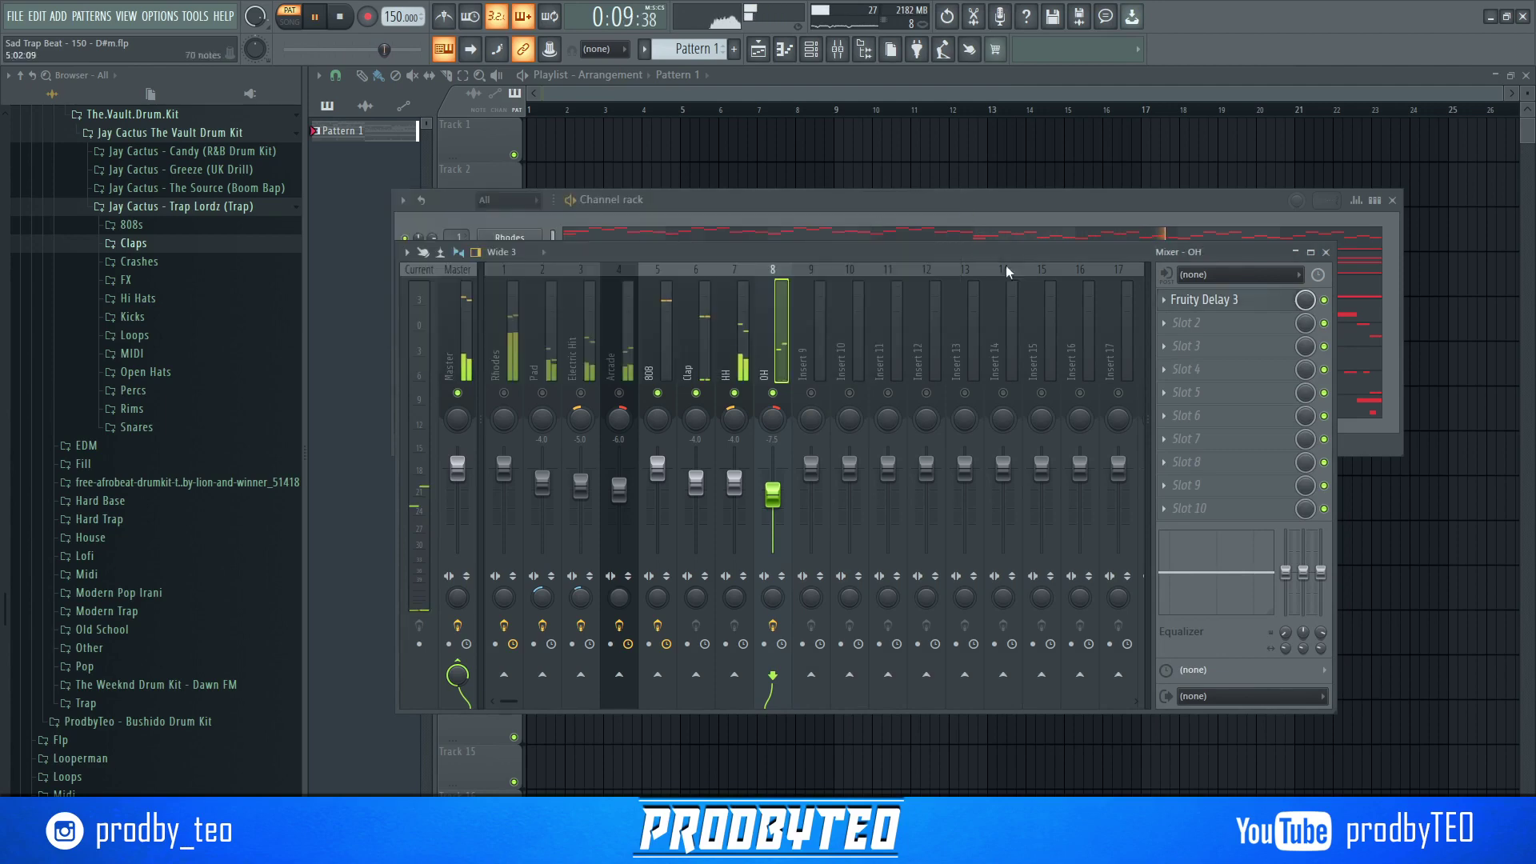
# - Re-enable all mixer tracks and replace Newtone on the Master track with Fruity Parametric EQ 2
pyautogui.rightClick(772, 393)
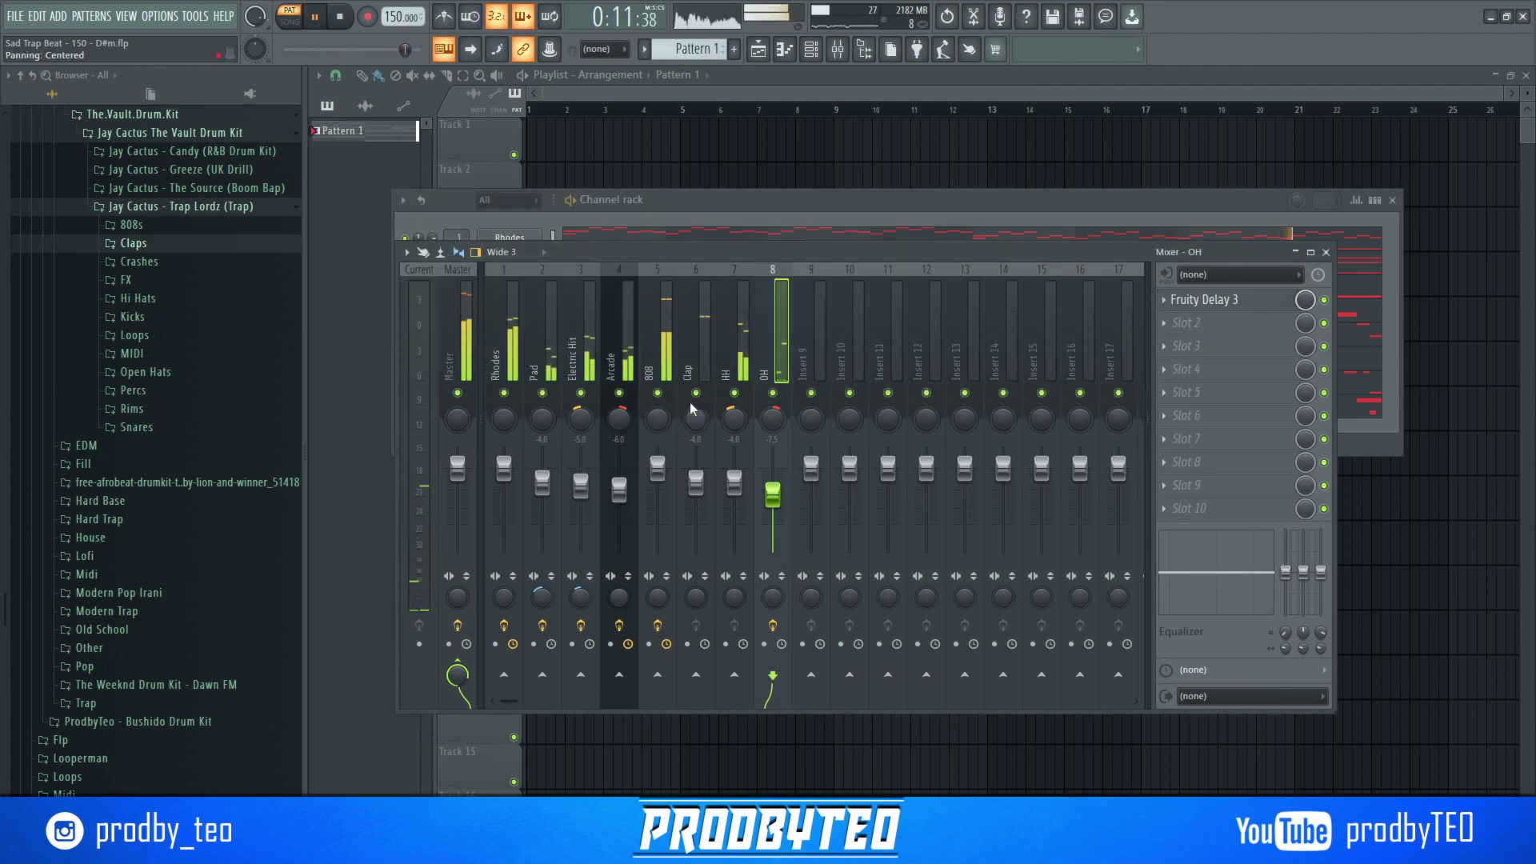
pyautogui.click(458, 357)
pyautogui.click(1172, 308)
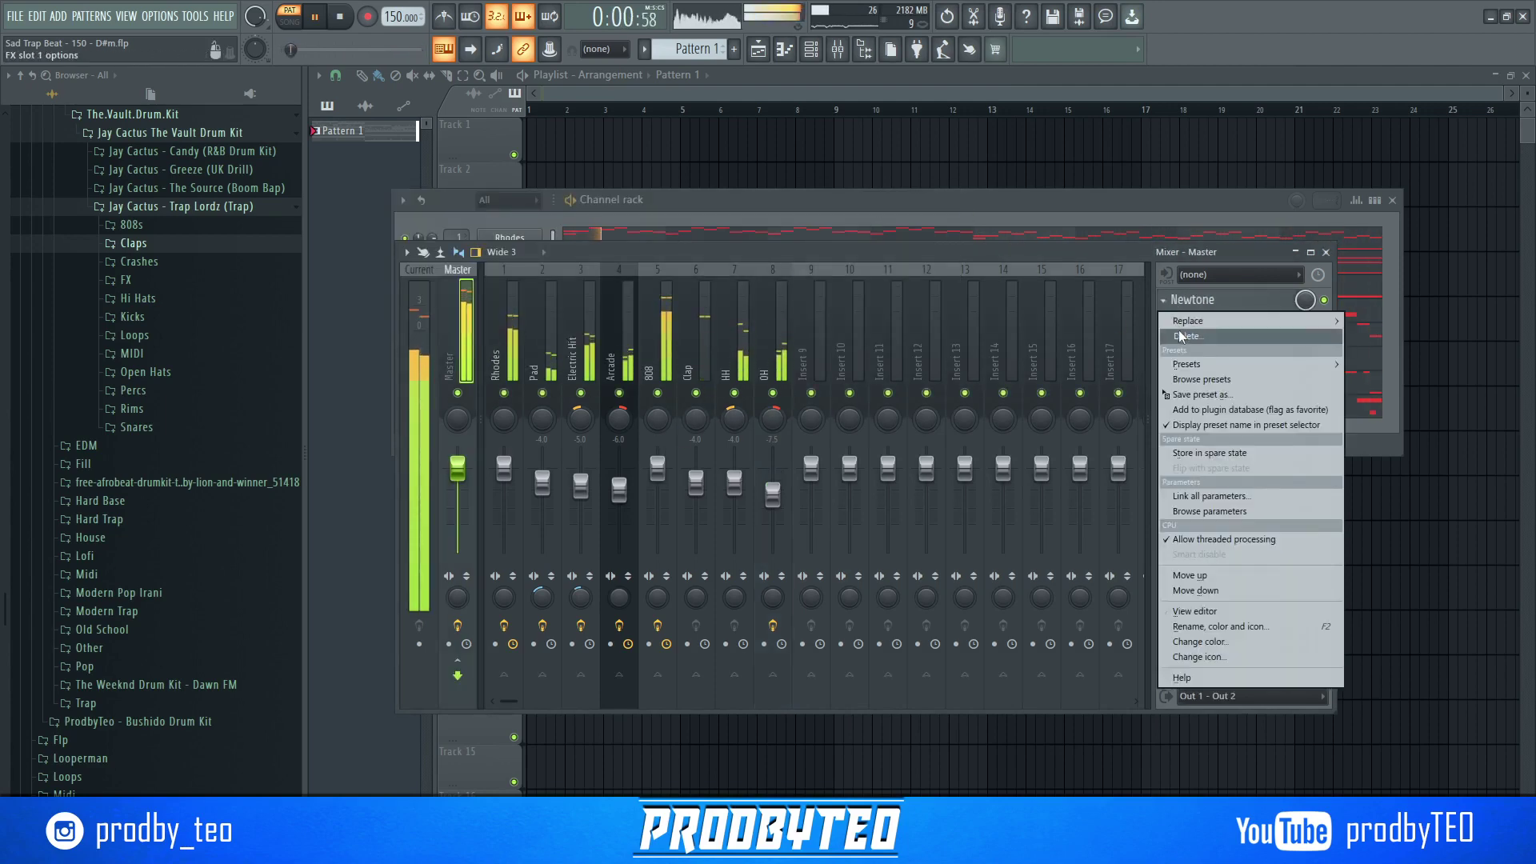
pyautogui.moveTo(1199, 320)
pyautogui.click(976, 305)
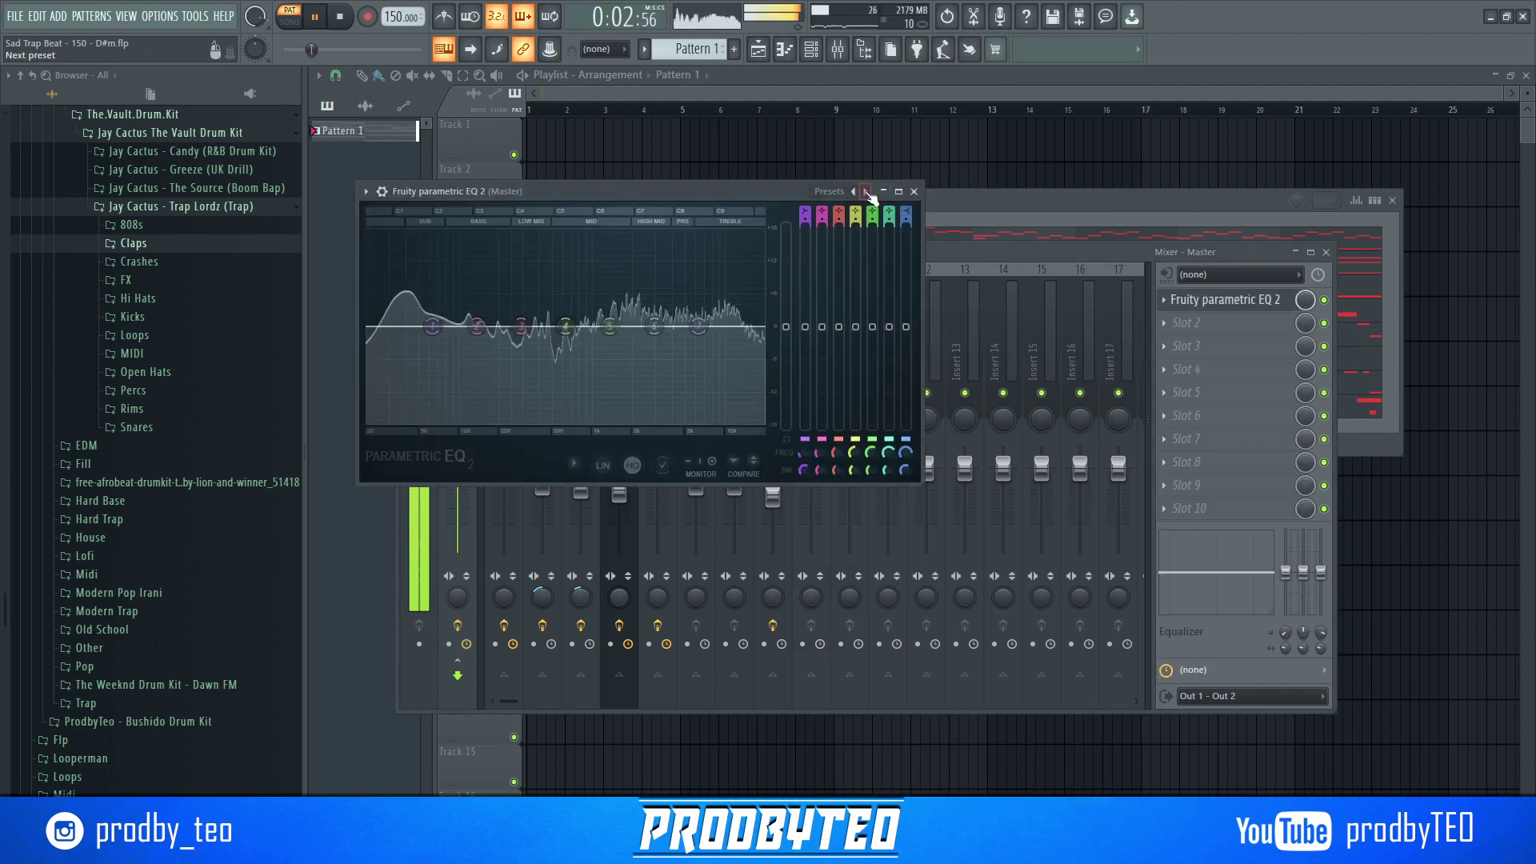
# - Load a preset in the Master track's Fruity Parametric EQ 2 and close its window
pyautogui.rightClick(866, 192)
pyautogui.click(907, 247)
pyautogui.click(913, 192)
# - Add Fruity Soft Clipper to the second effect slot of the Master track, then close it and the mixer
pyautogui.click(1214, 330)
pyautogui.moveTo(1192, 344)
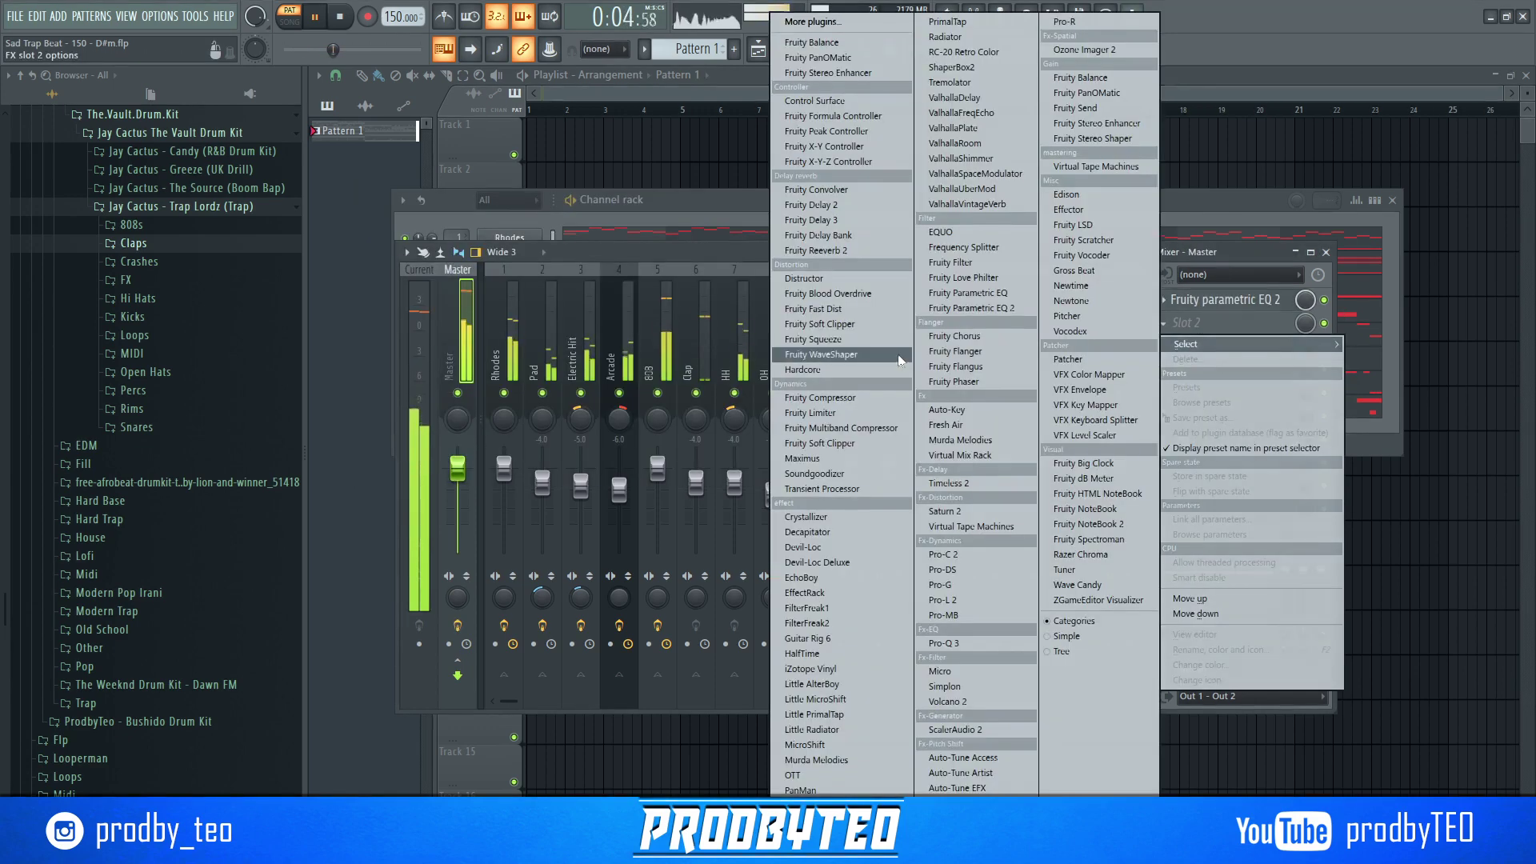
pyautogui.click(857, 444)
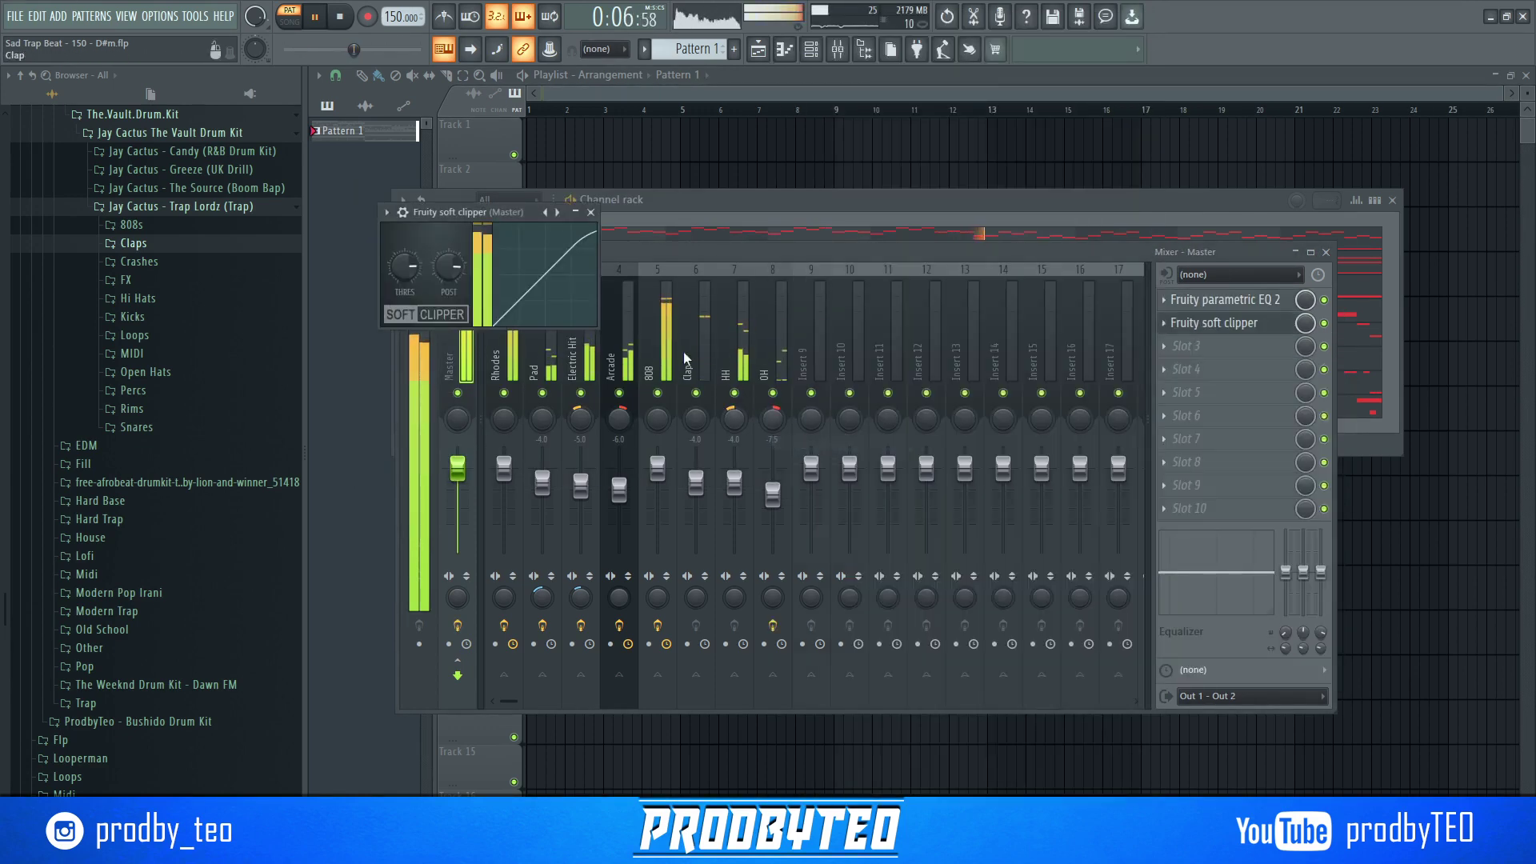
pyautogui.click(591, 213)
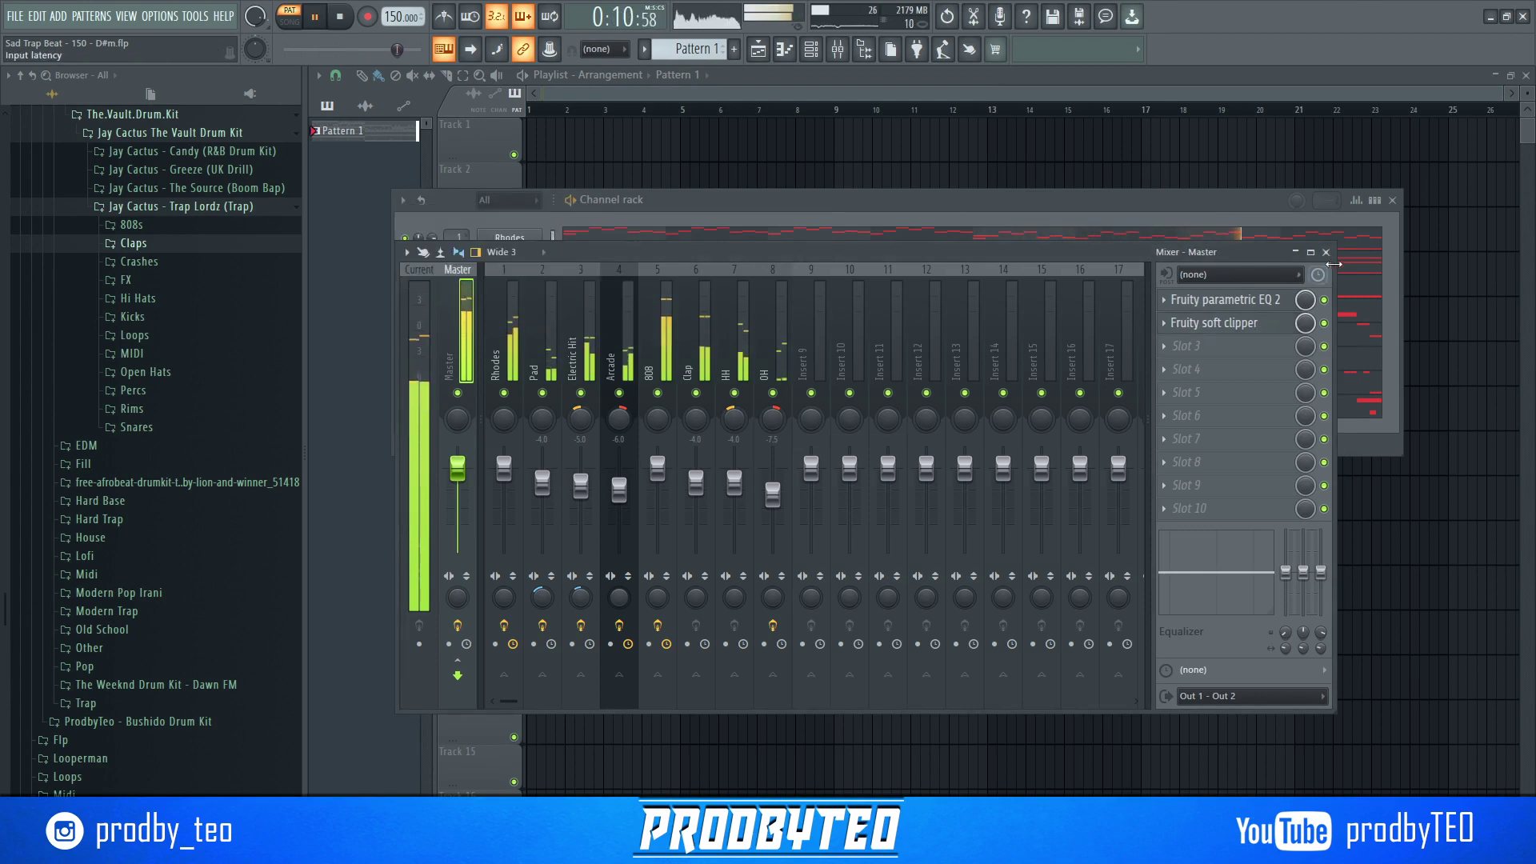
pyautogui.click(1325, 252)
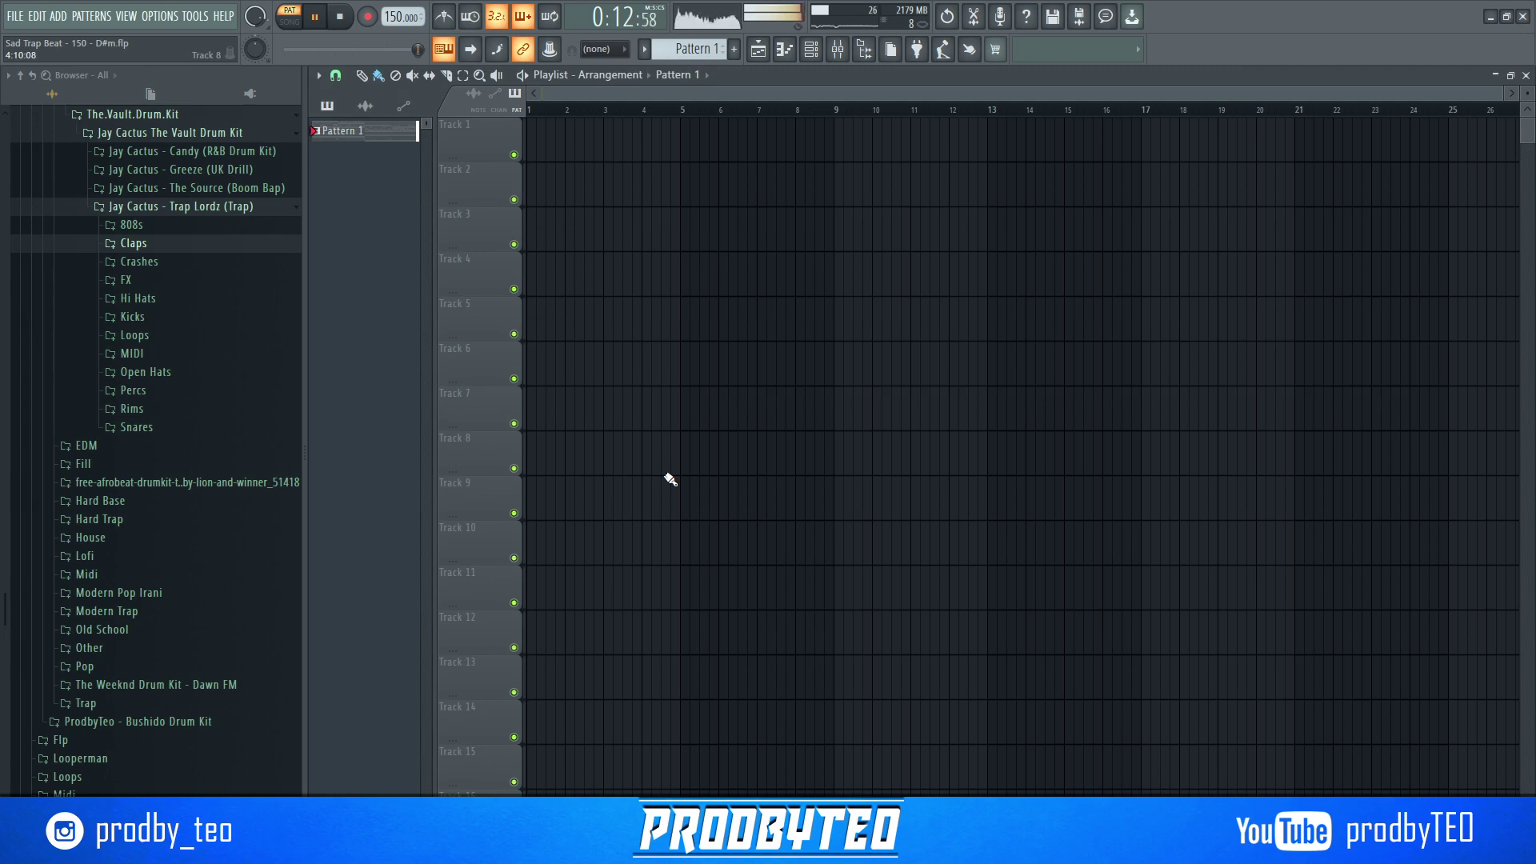
pyautogui.rightClick(383, 135)
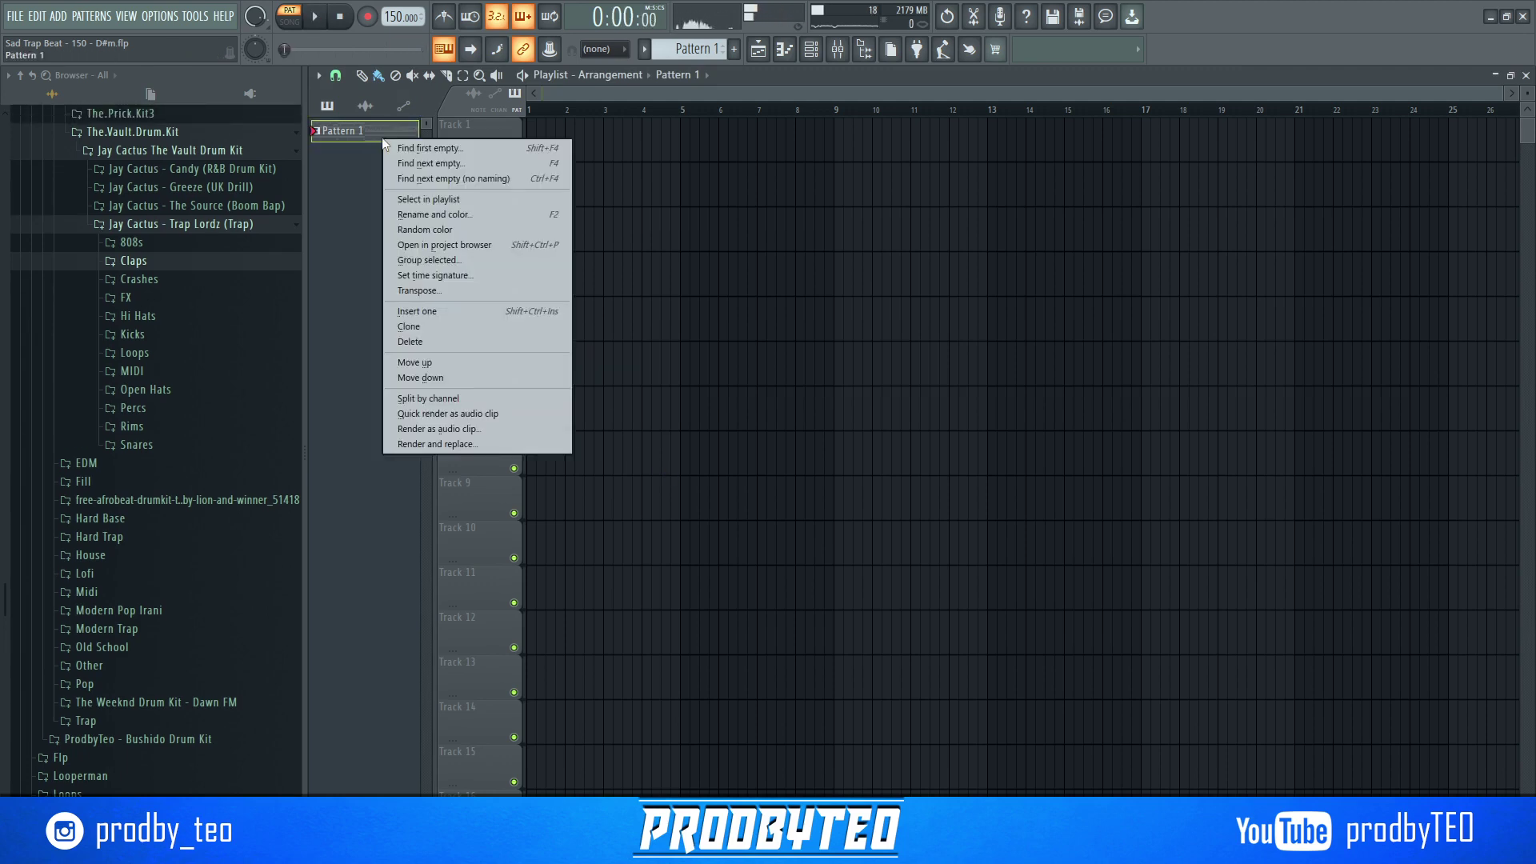
pyautogui.click(584, 143)
pyautogui.moveTo(593, 145); pyautogui.dragTo(558, 144)
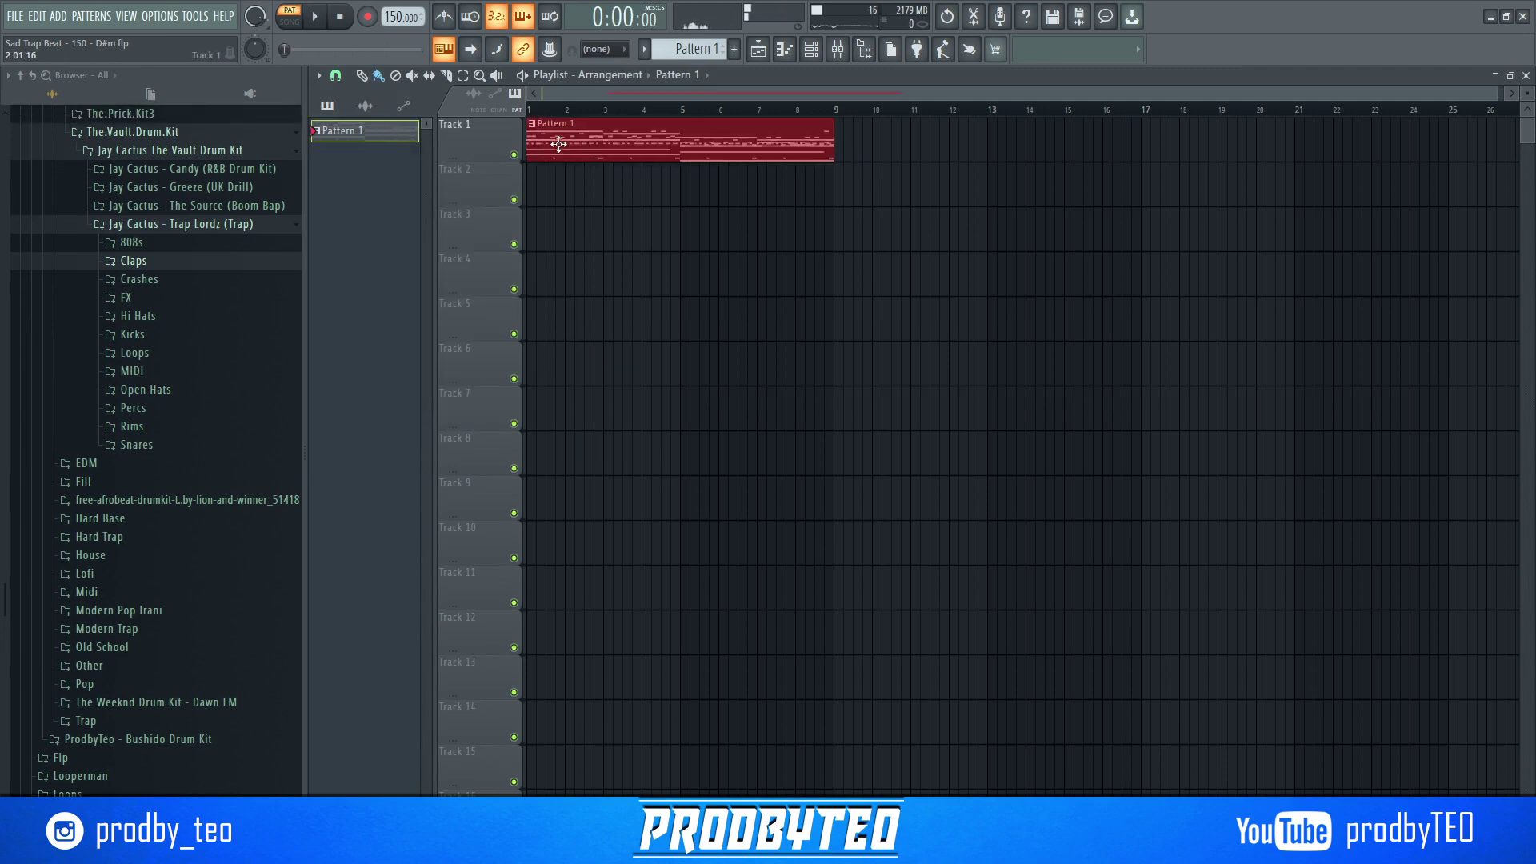
pyautogui.hotkey('ctrl', 'b')
pyautogui.keyDown('ctrl'); pyautogui.click(844, 209); pyautogui.keyUp('ctrl')
pyautogui.rightClick(977, 156)
pyautogui.rightClick(675, 155)
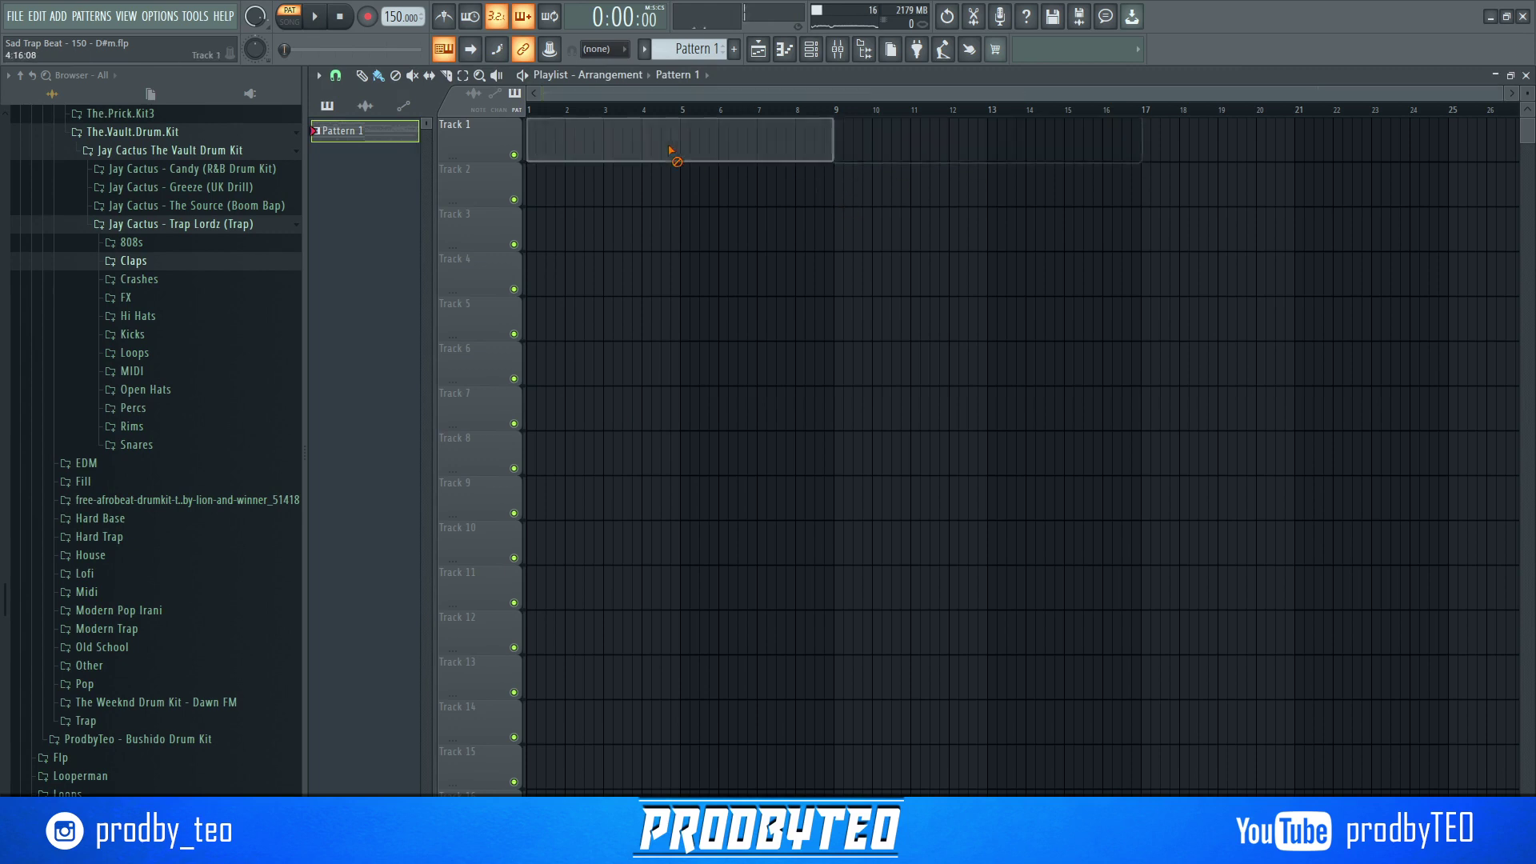
# - Split Pattern 1 by channel and place the resulting patterns on Tracks 1 to 8 at bar 1
pyautogui.rightClick(364, 131)
pyautogui.click(422, 390)
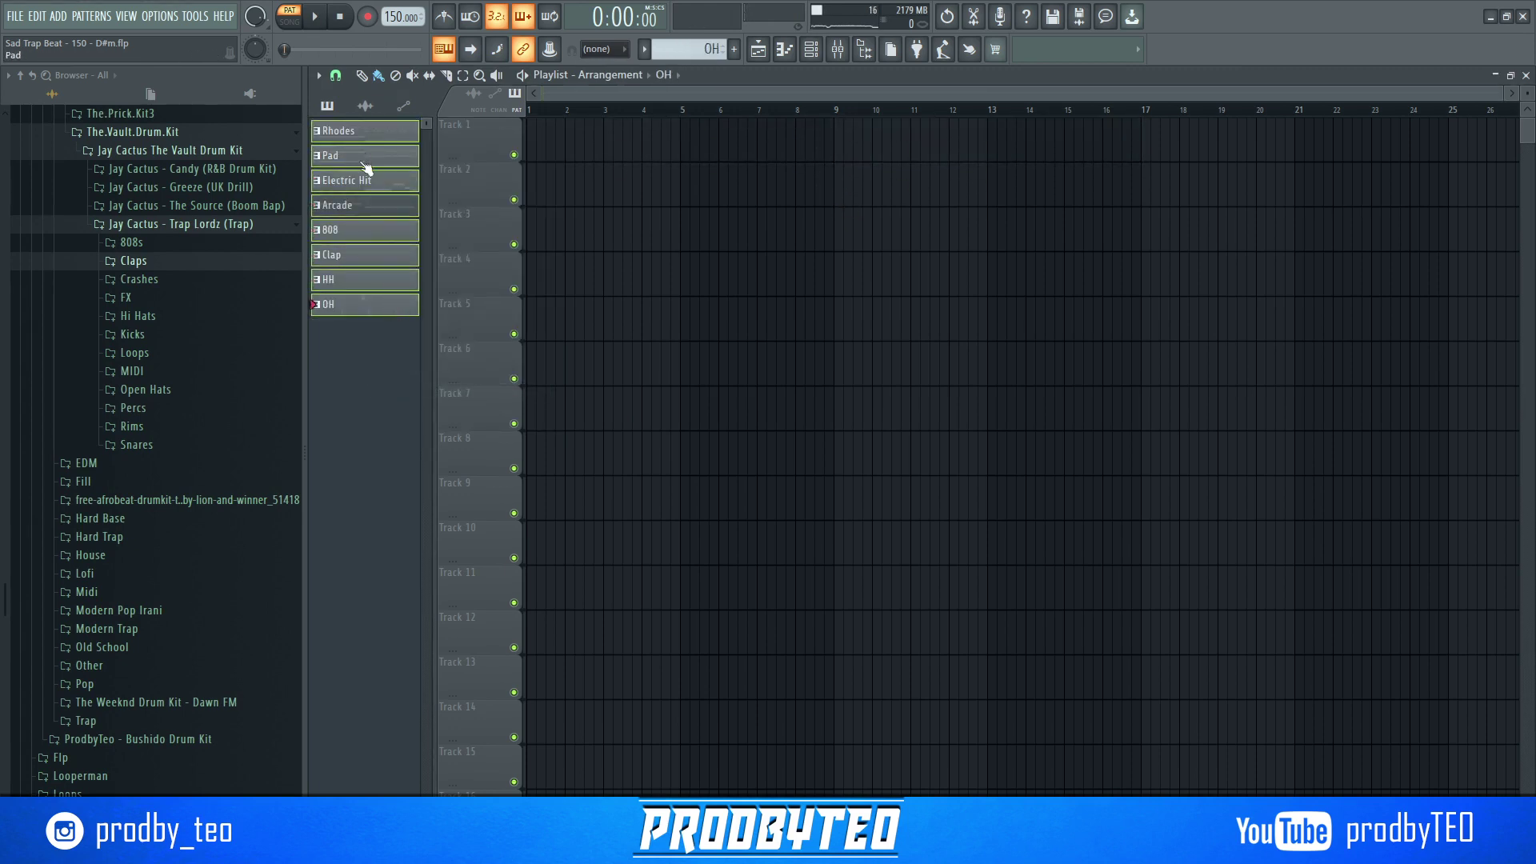
pyautogui.moveTo(366, 168); pyautogui.dragTo(529, 140)
# - Duplicate the eight-bar block of all eight clips three times so the arrangement runs up to bar 33
pyautogui.hotkey('ctrl', 'b')
pyautogui.hotkey('ctrl', 'b')
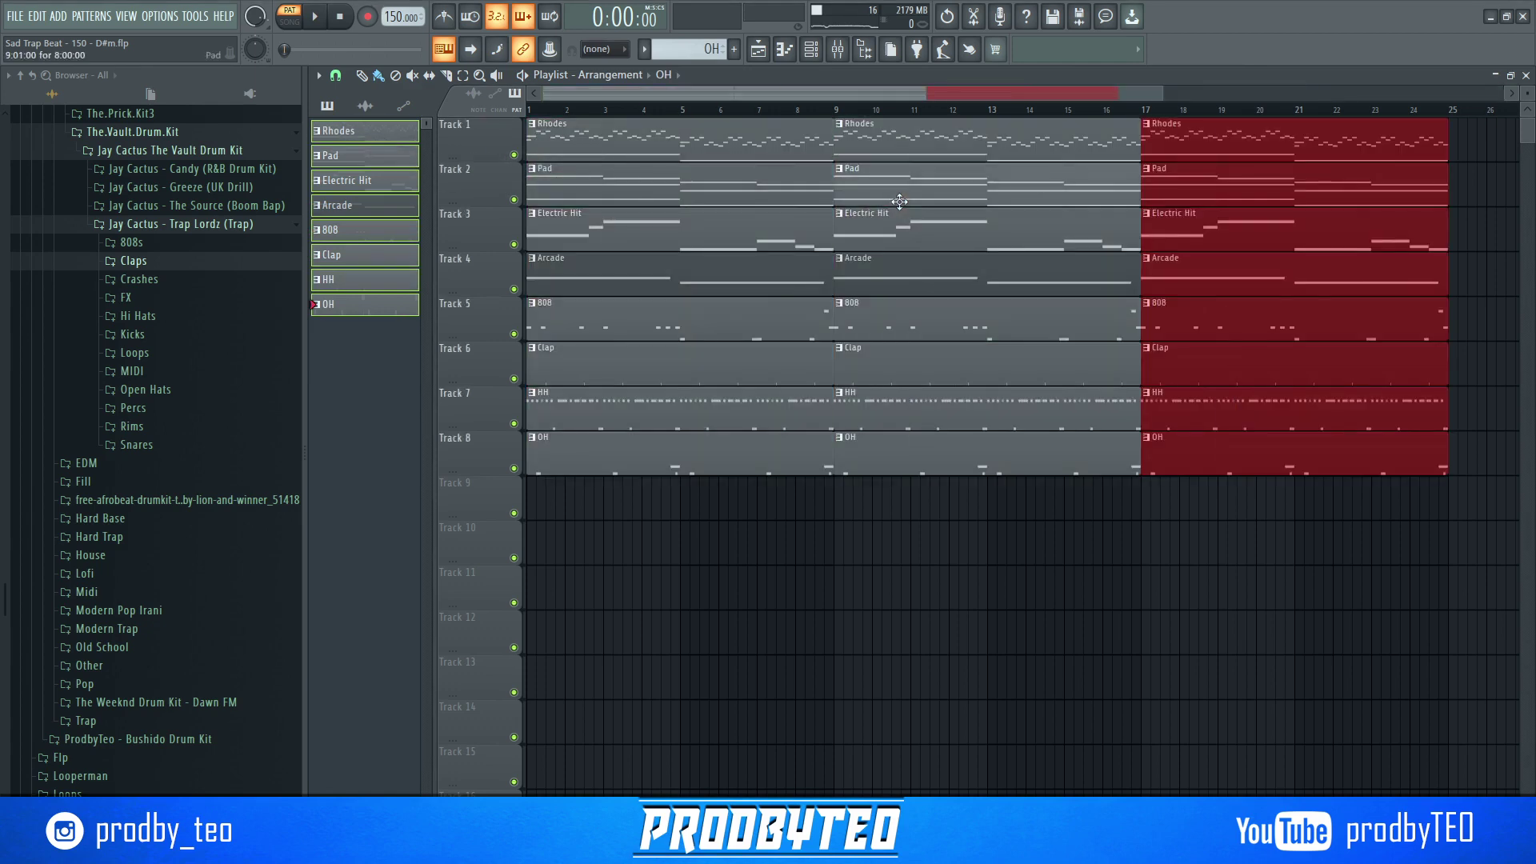
pyautogui.hotkey('ctrl', 'b')
pyautogui.keyDown('ctrl'); pyautogui.click(977, 541); pyautogui.keyUp('ctrl')
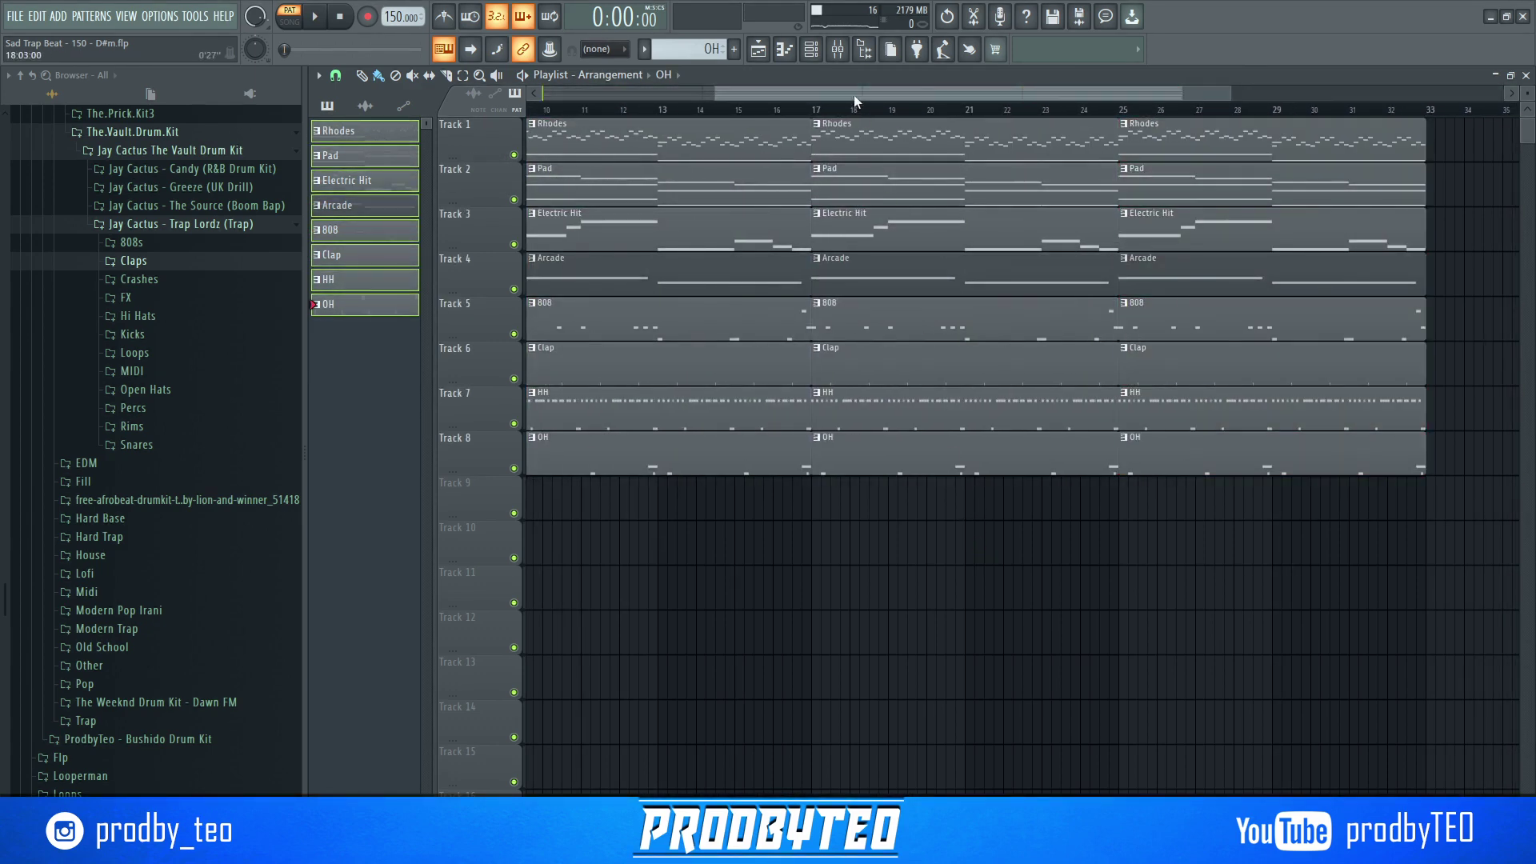
# - Find TrapLordz - Creeper FX in the Misc effects folder and place it on Track 10 at bar 1
pyautogui.moveTo(853, 95); pyautogui.dragTo(482, 91)
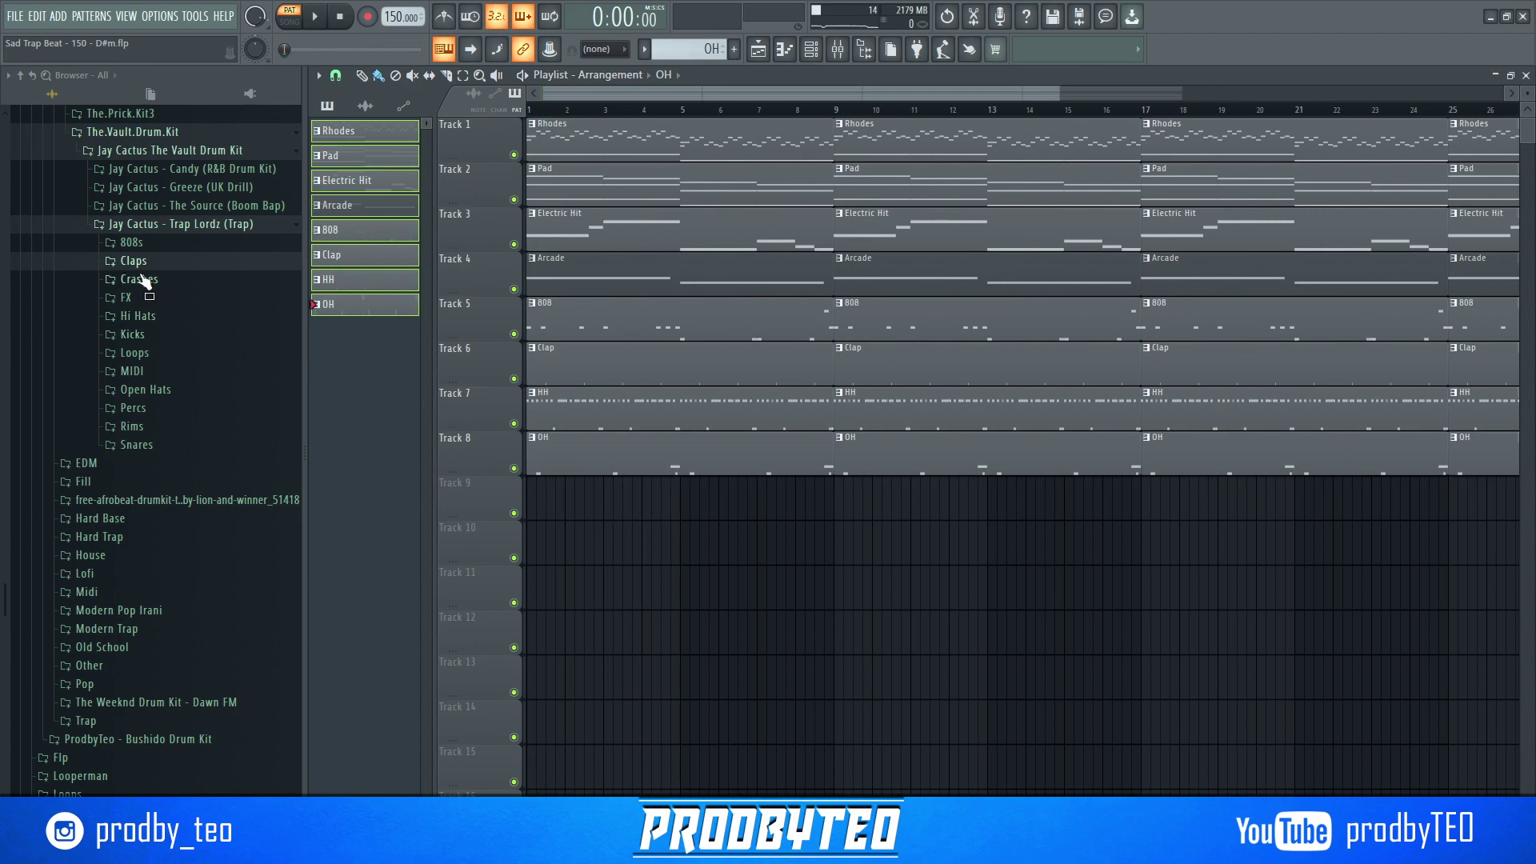
pyautogui.click(157, 298)
pyautogui.click(164, 317)
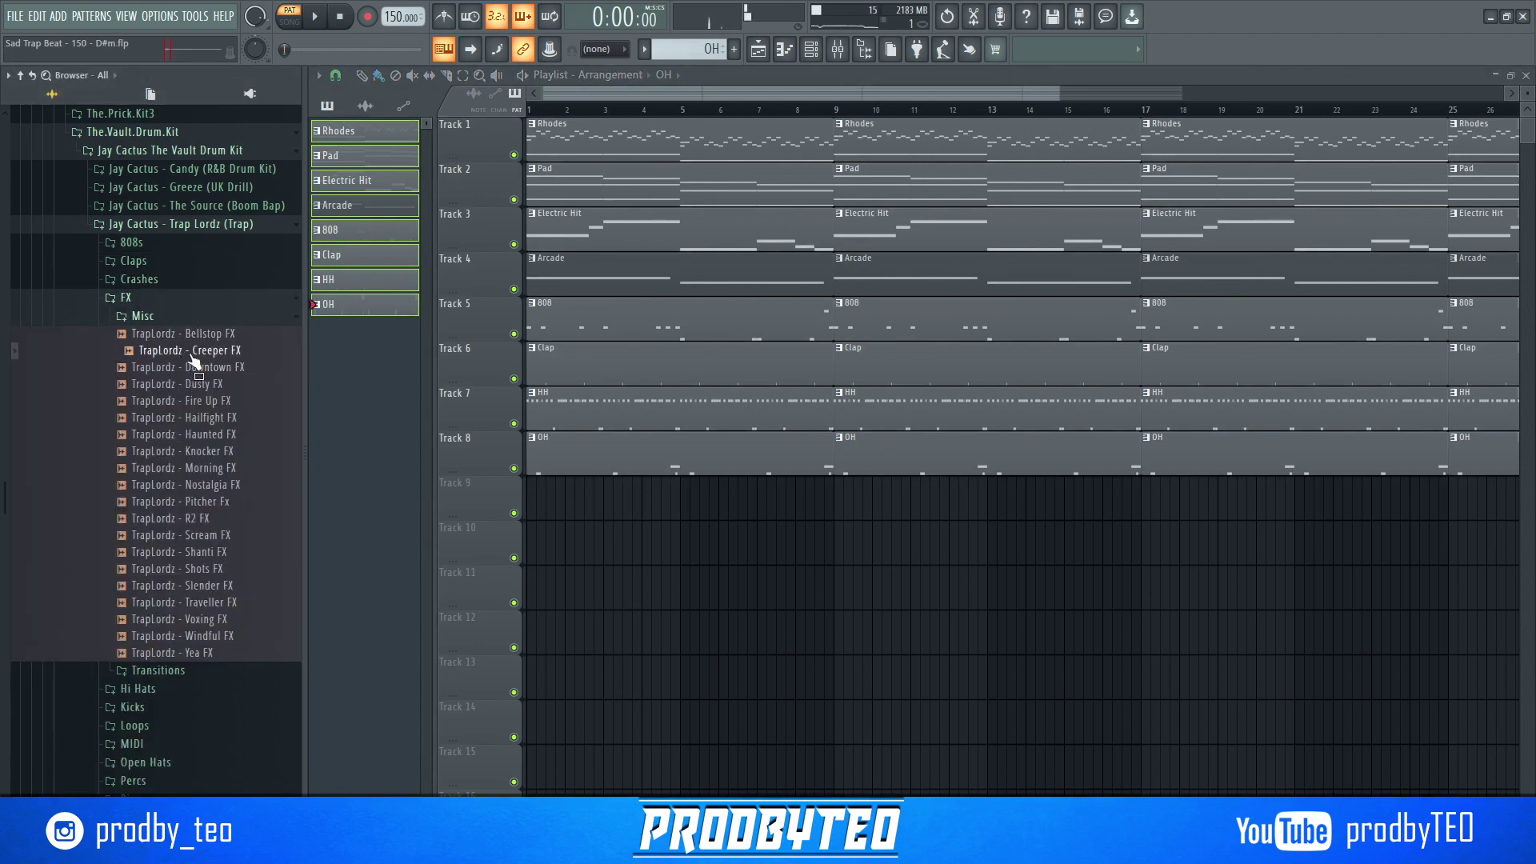
pyautogui.moveTo(205, 369); pyautogui.dragTo(632, 538)
pyautogui.moveTo(531, 526); pyautogui.dragTo(527, 535)
# - Set the Creeper FX clip's time stretching mode to Stretch and lengthen it to eight bars
pyautogui.doubleClick(730, 552)
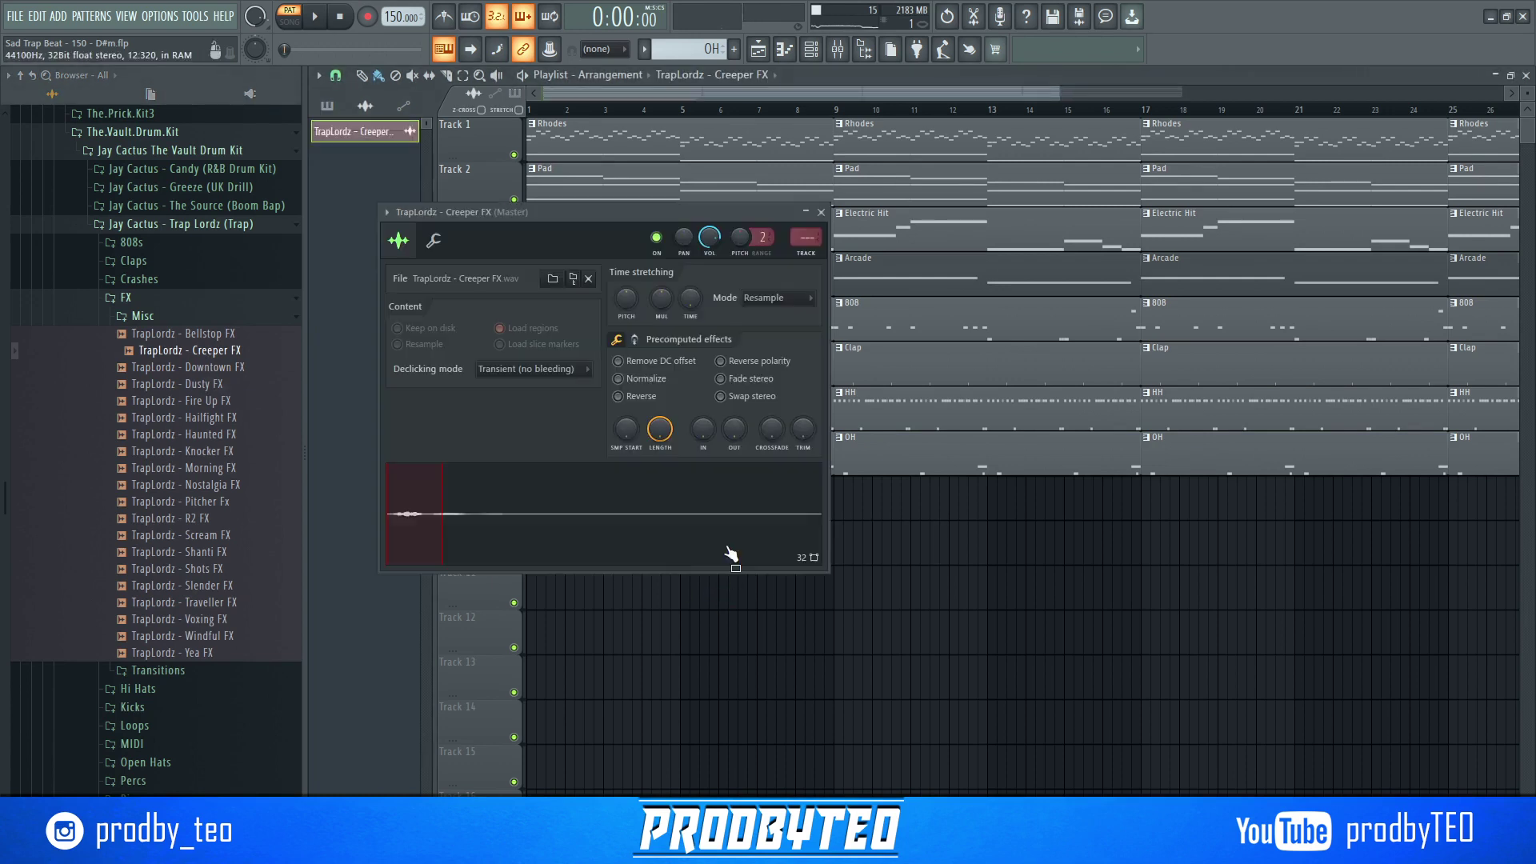
pyautogui.click(766, 310)
pyautogui.click(775, 334)
pyautogui.moveTo(704, 216); pyautogui.dragTo(606, 109)
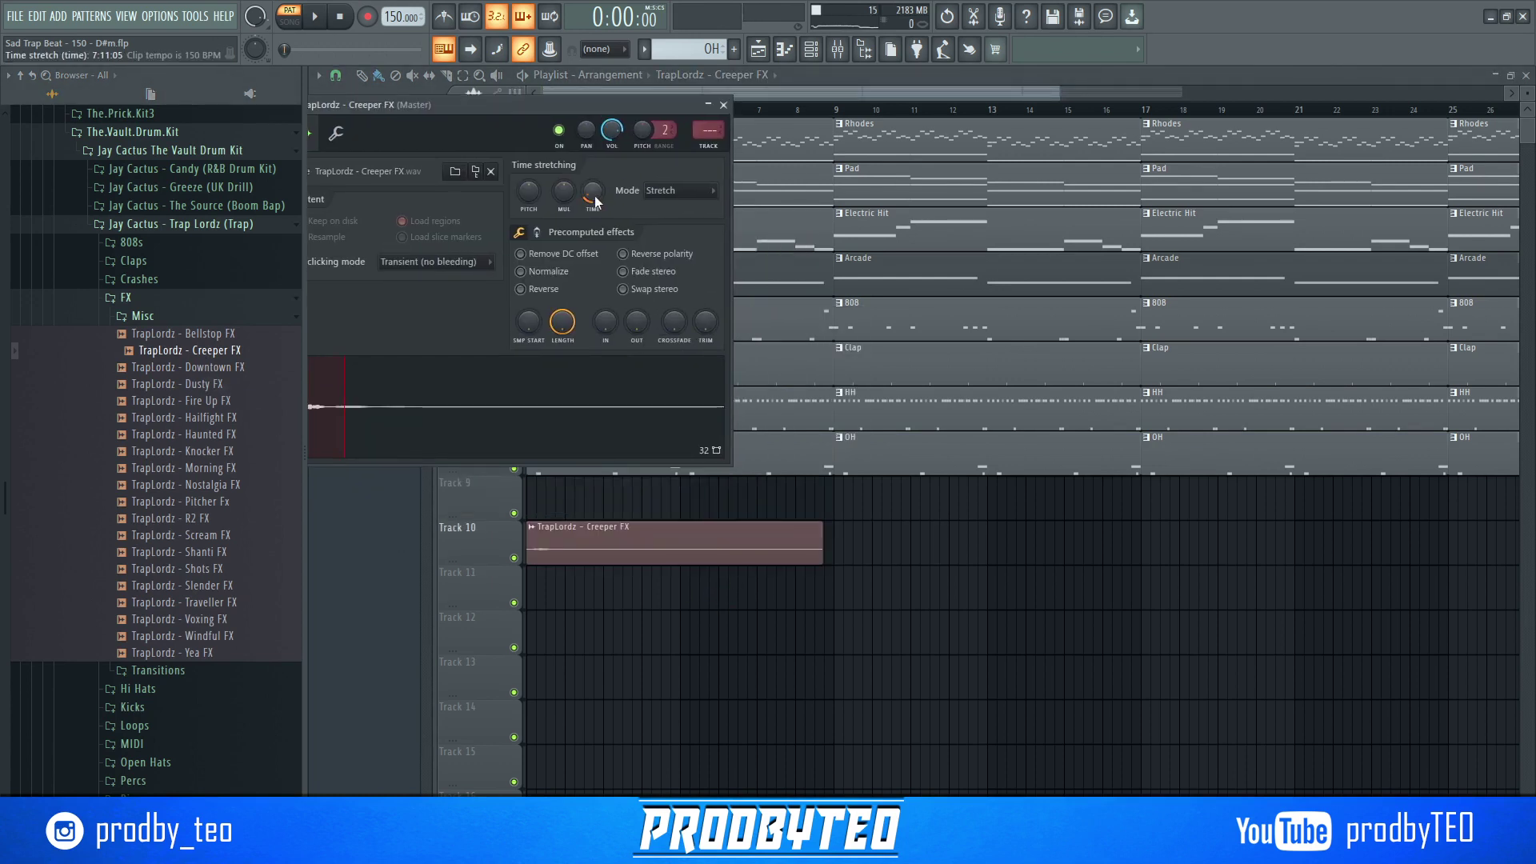
pyautogui.rightClick(928, 545)
# - Delete the OH, HH, Clap, 808, Arcade and Electric Hit clips from the first eight bars
pyautogui.rightClick(618, 458)
pyautogui.rightClick(617, 410)
pyautogui.rightClick(615, 365)
pyautogui.rightClick(613, 322)
pyautogui.rightClick(610, 273)
pyautogui.rightClick(606, 235)
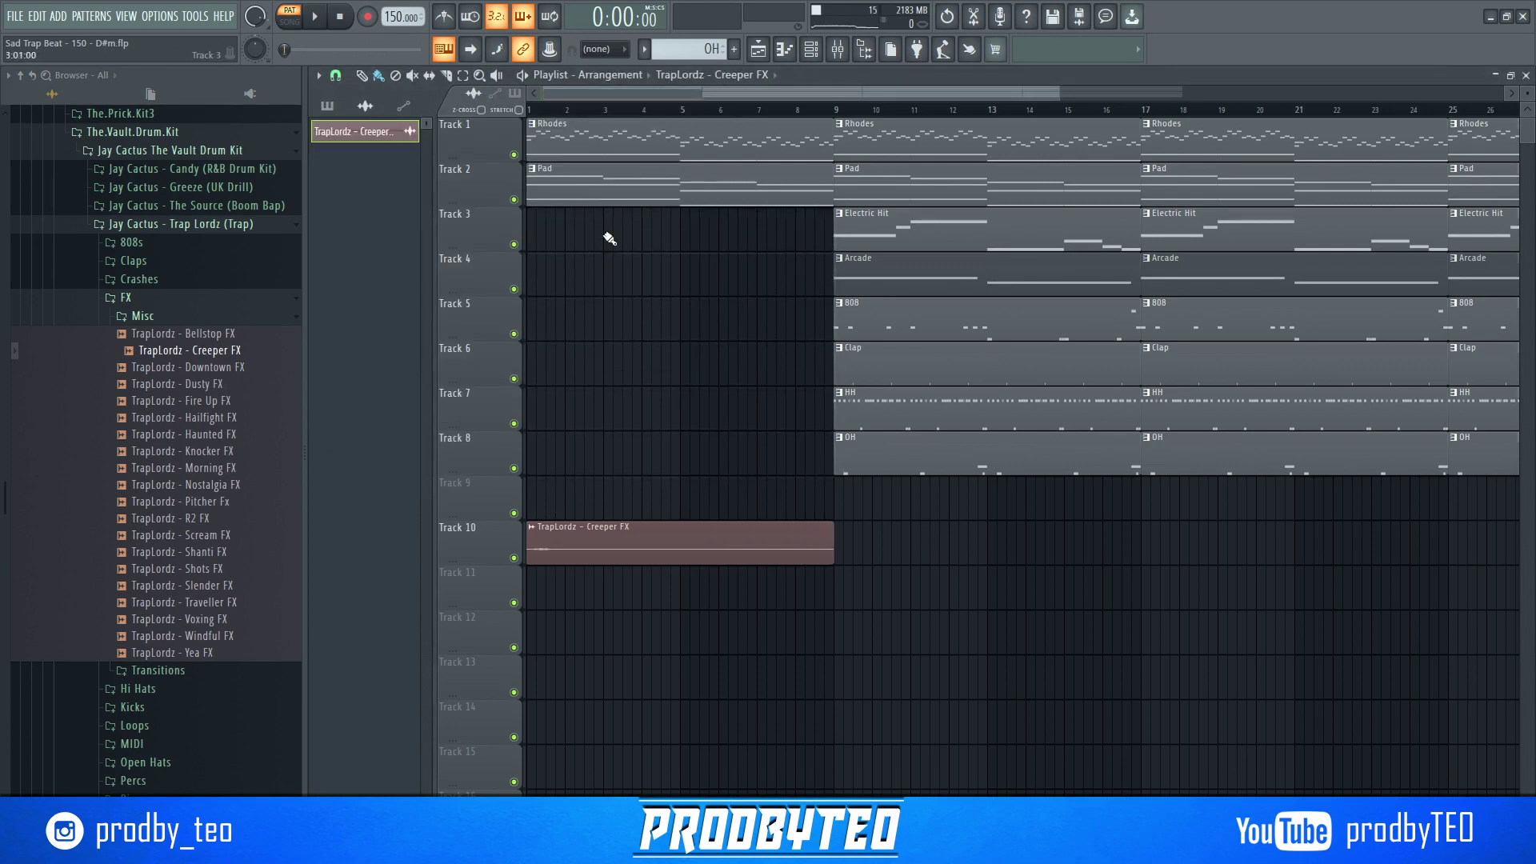
# - Play the arrangement in song mode and delete the 808, Clap and Electric Hit clips starting at bar 9
pyautogui.click(290, 22)
pyautogui.press('space')
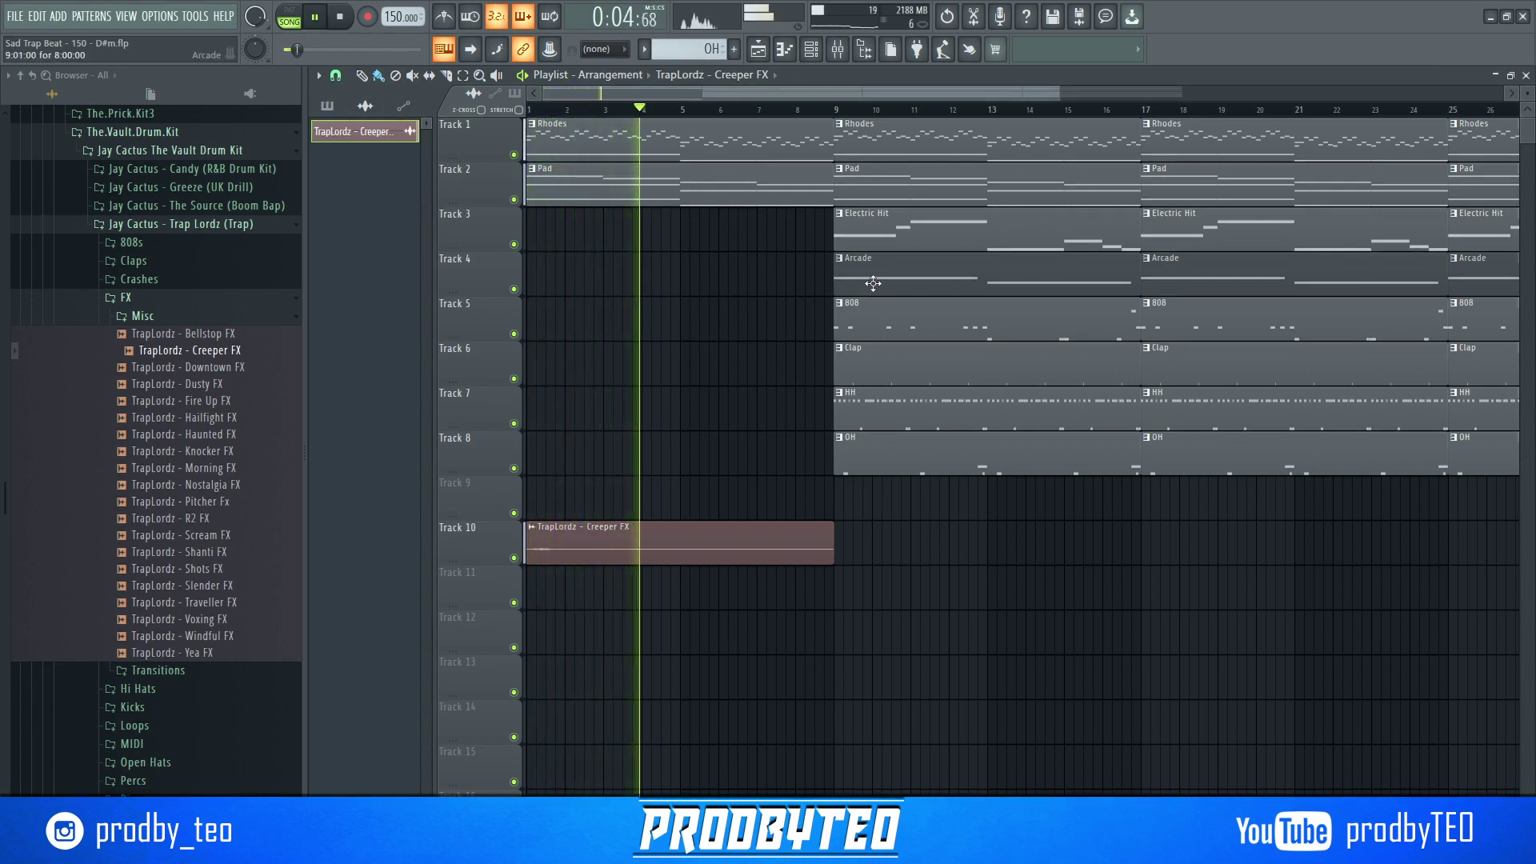
pyautogui.rightClick(874, 328)
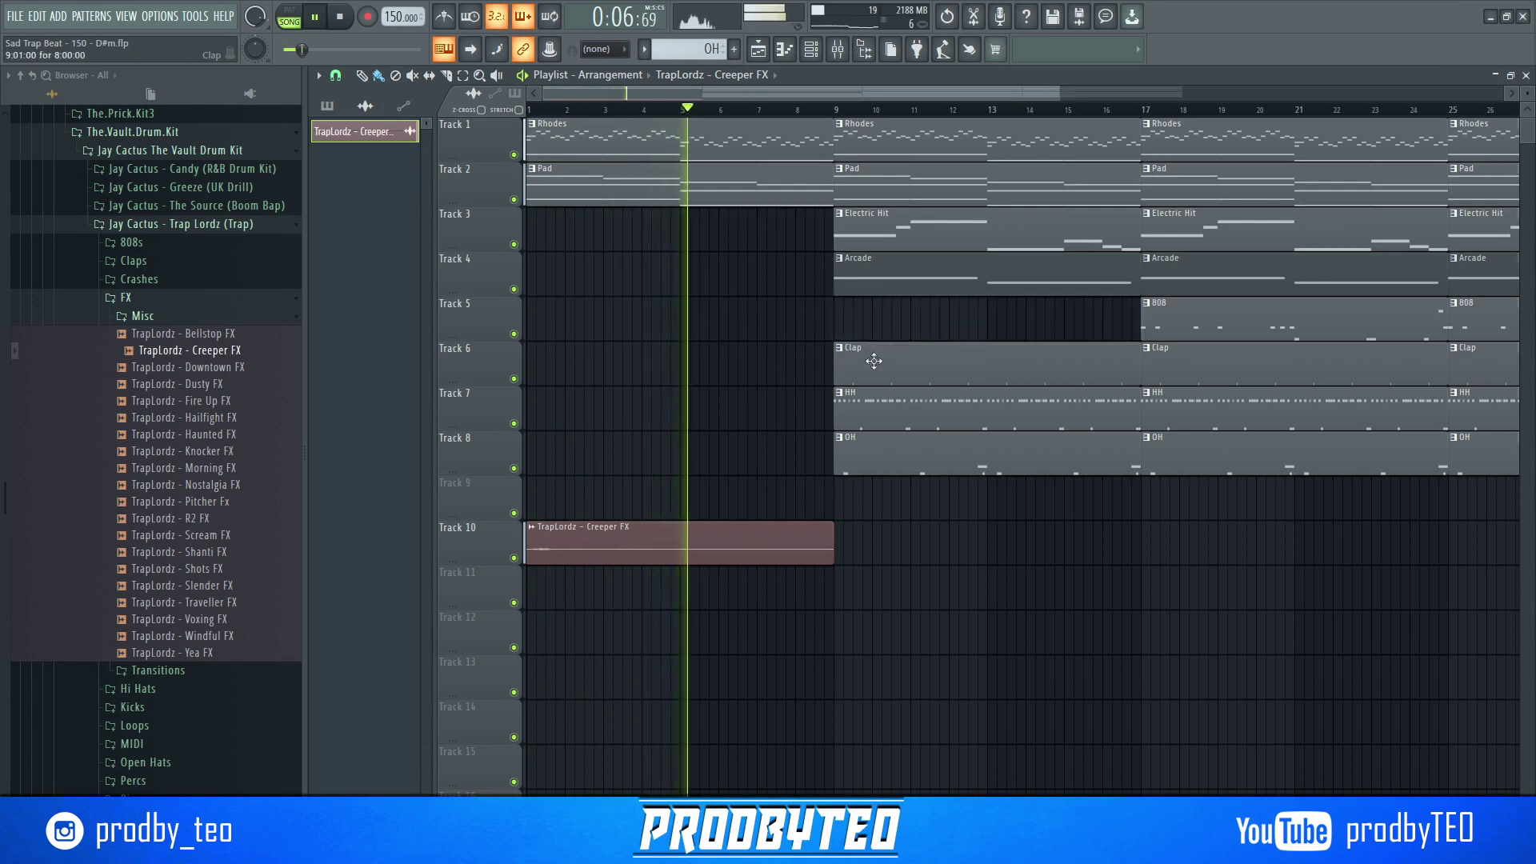
pyautogui.rightClick(874, 362)
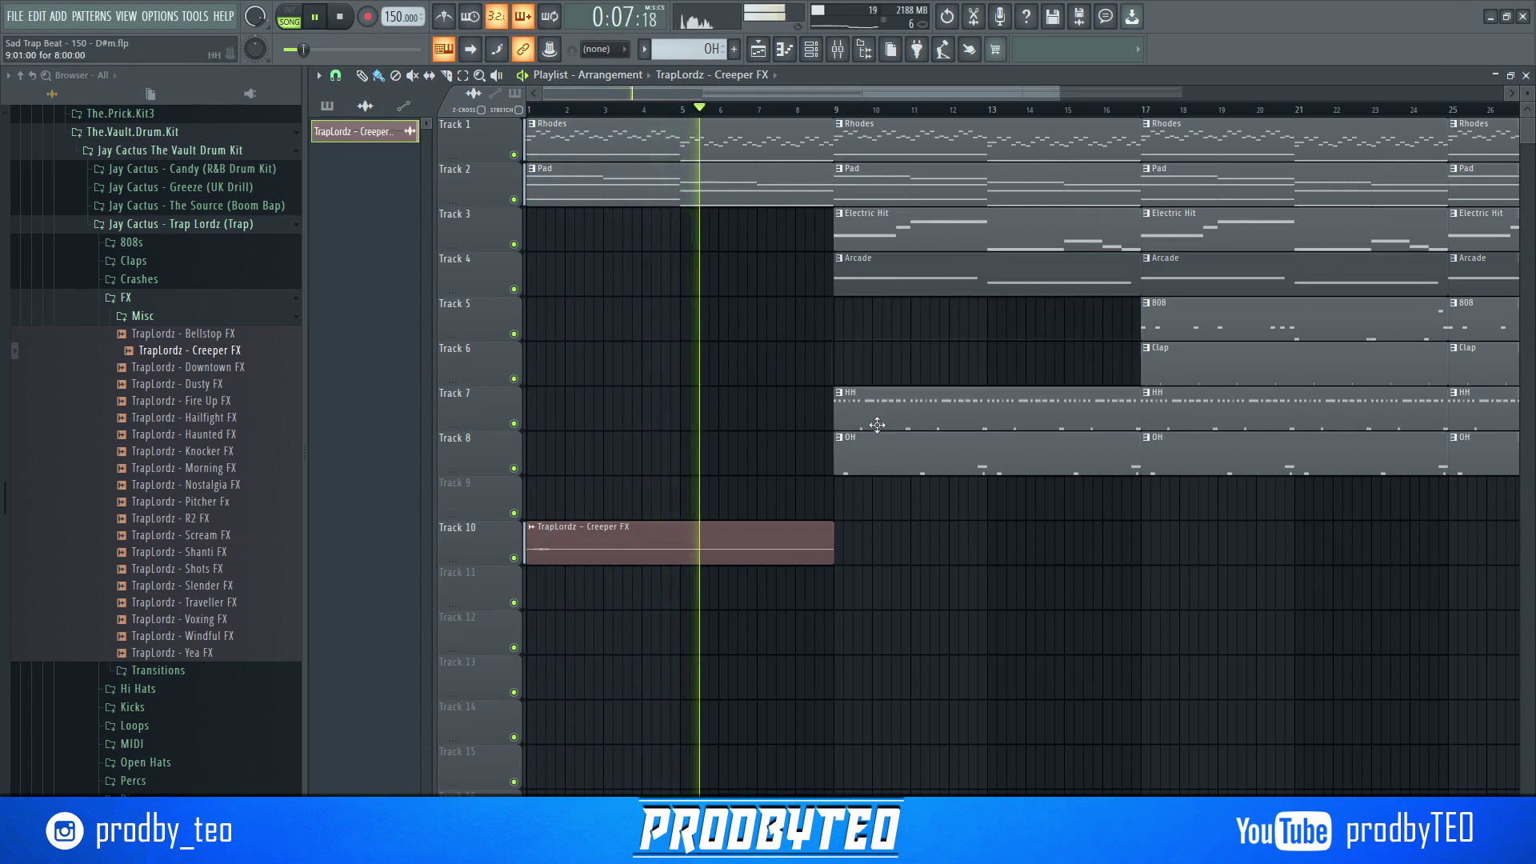
pyautogui.rightClick(880, 239)
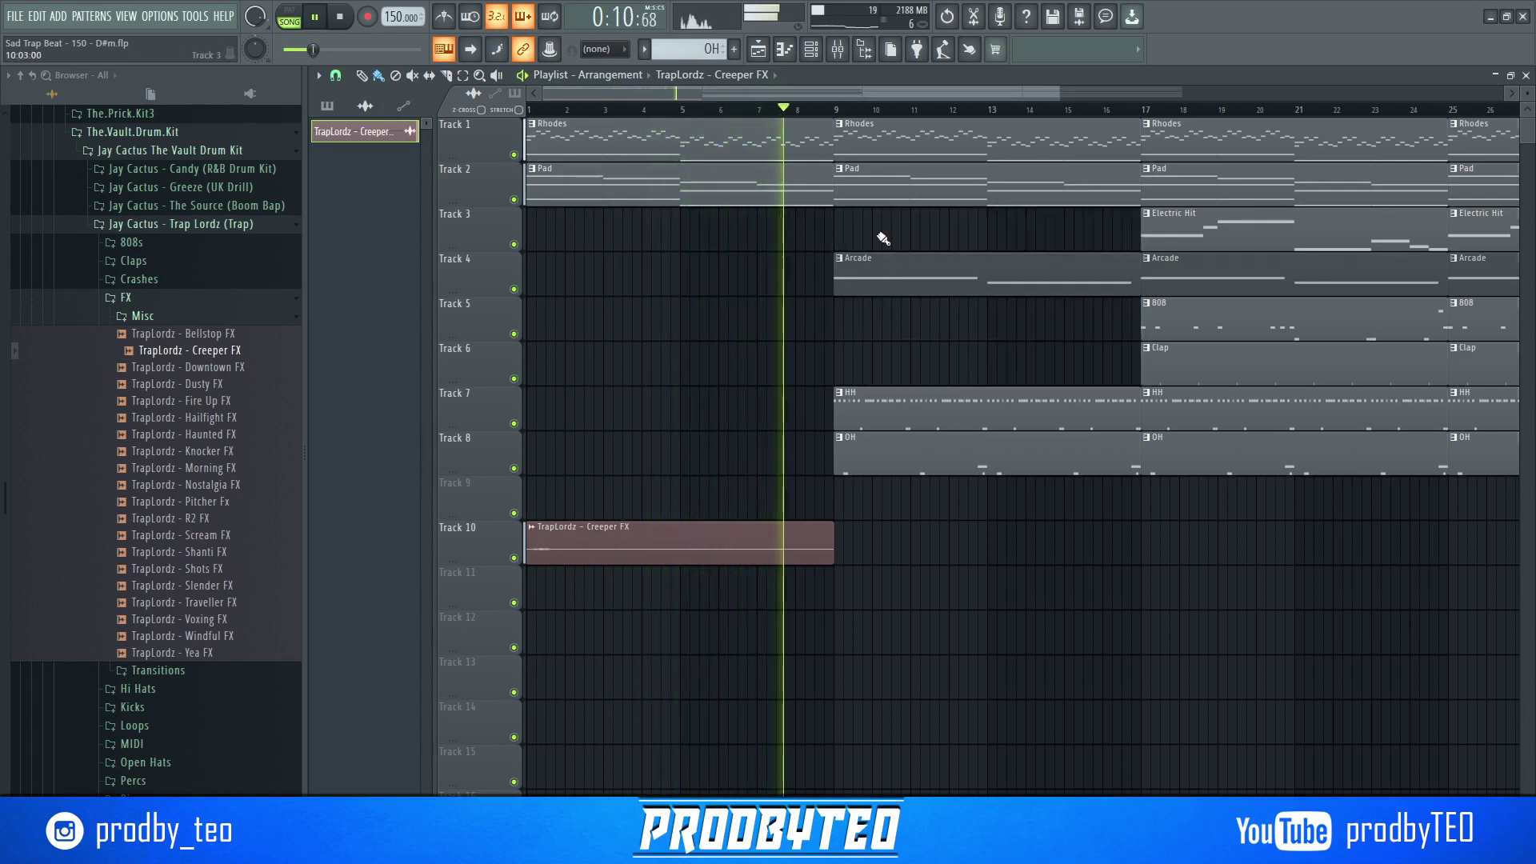
pyautogui.click(859, 552)
pyautogui.rightClick(892, 557)
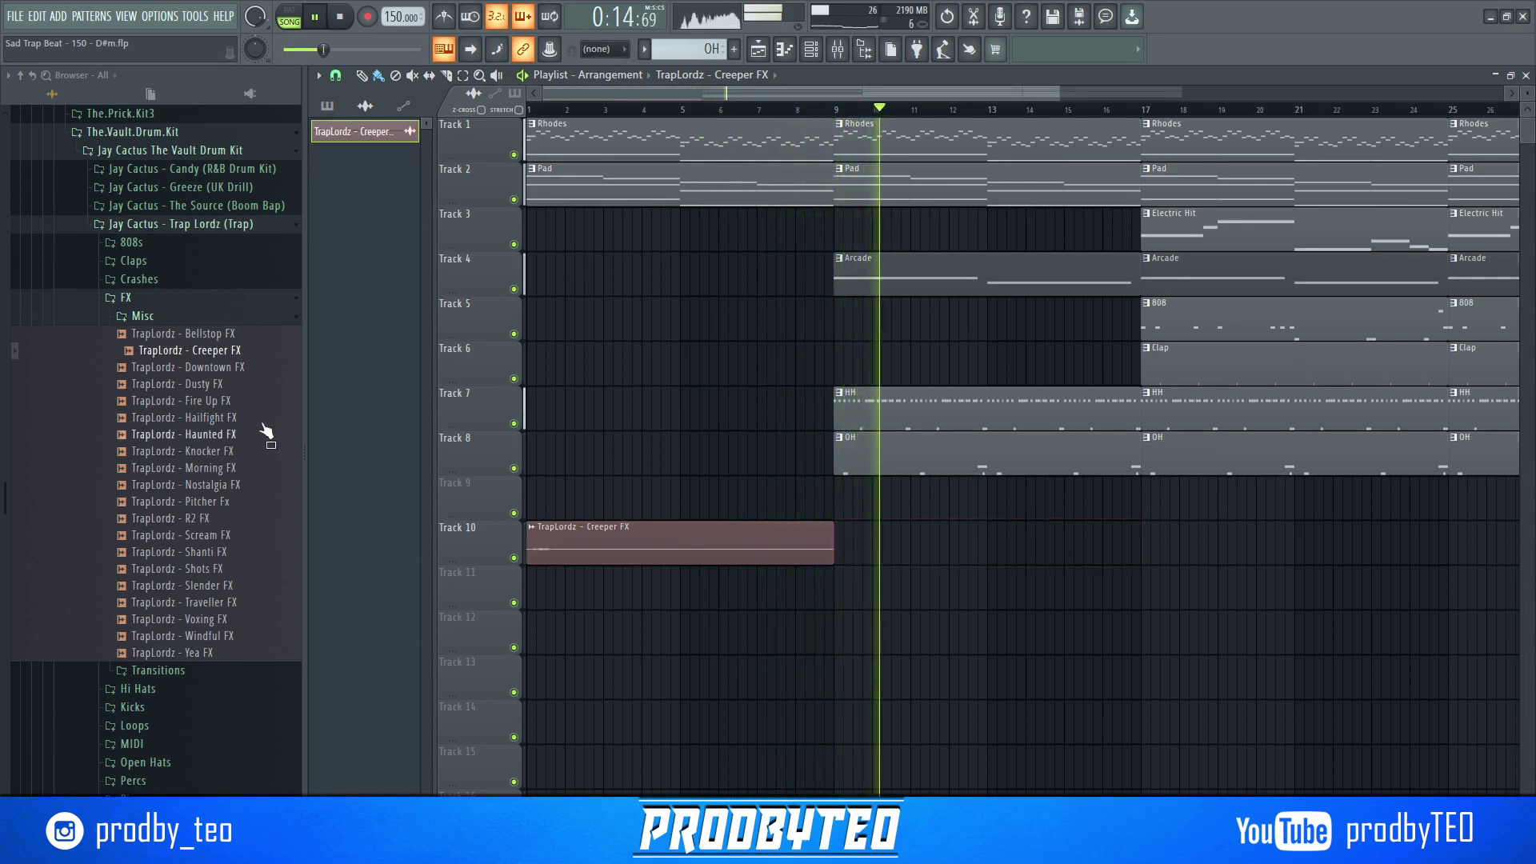
# - Audition the TrapLordz samples in the Misc effects folder, from Downtown FX through Voxing FX
pyautogui.click(216, 368)
pyautogui.click(218, 385)
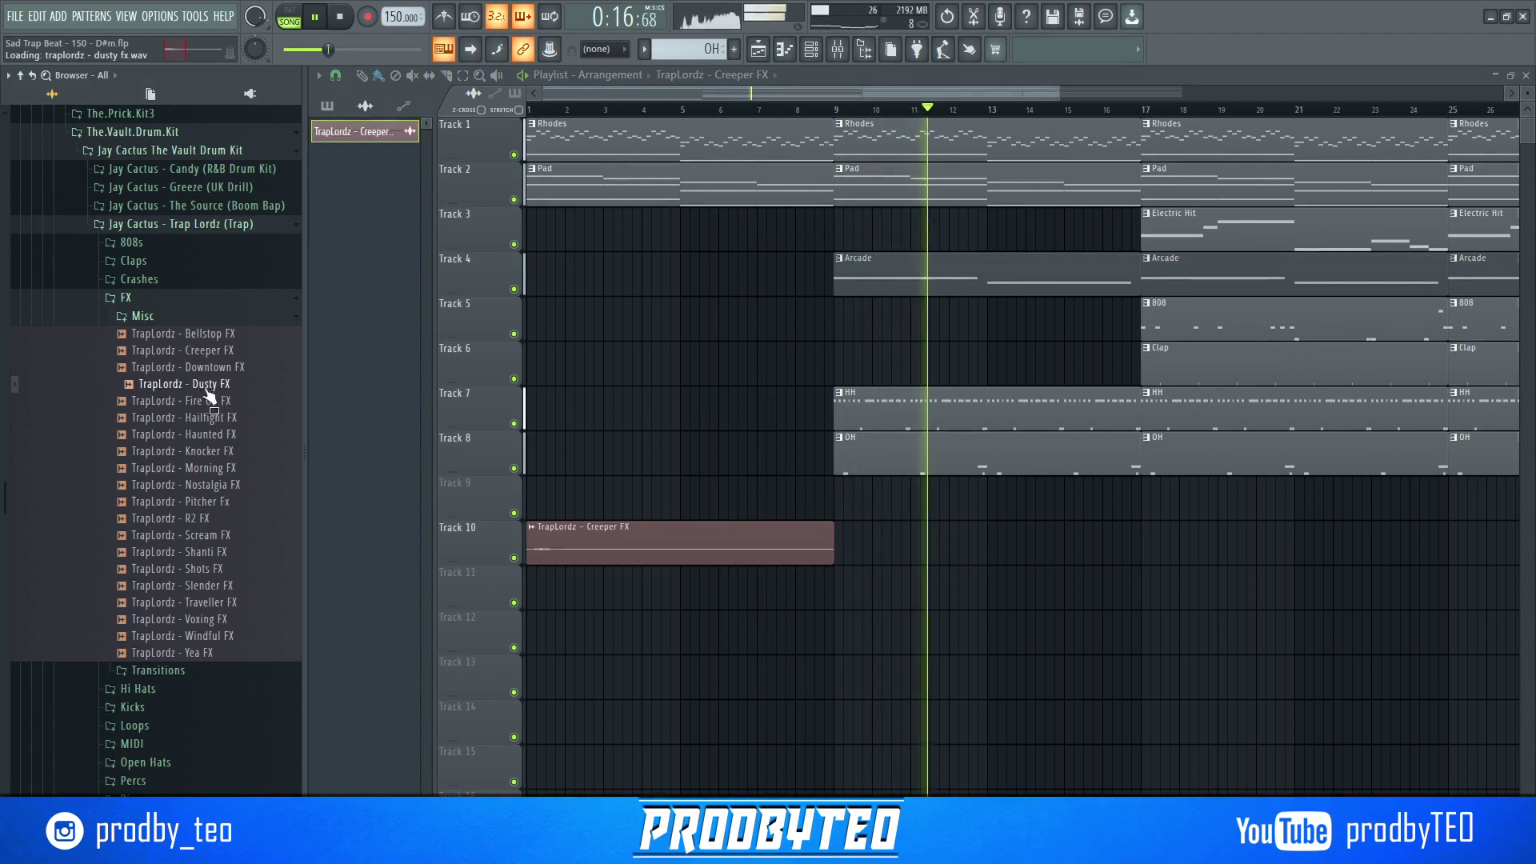
pyautogui.click(213, 401)
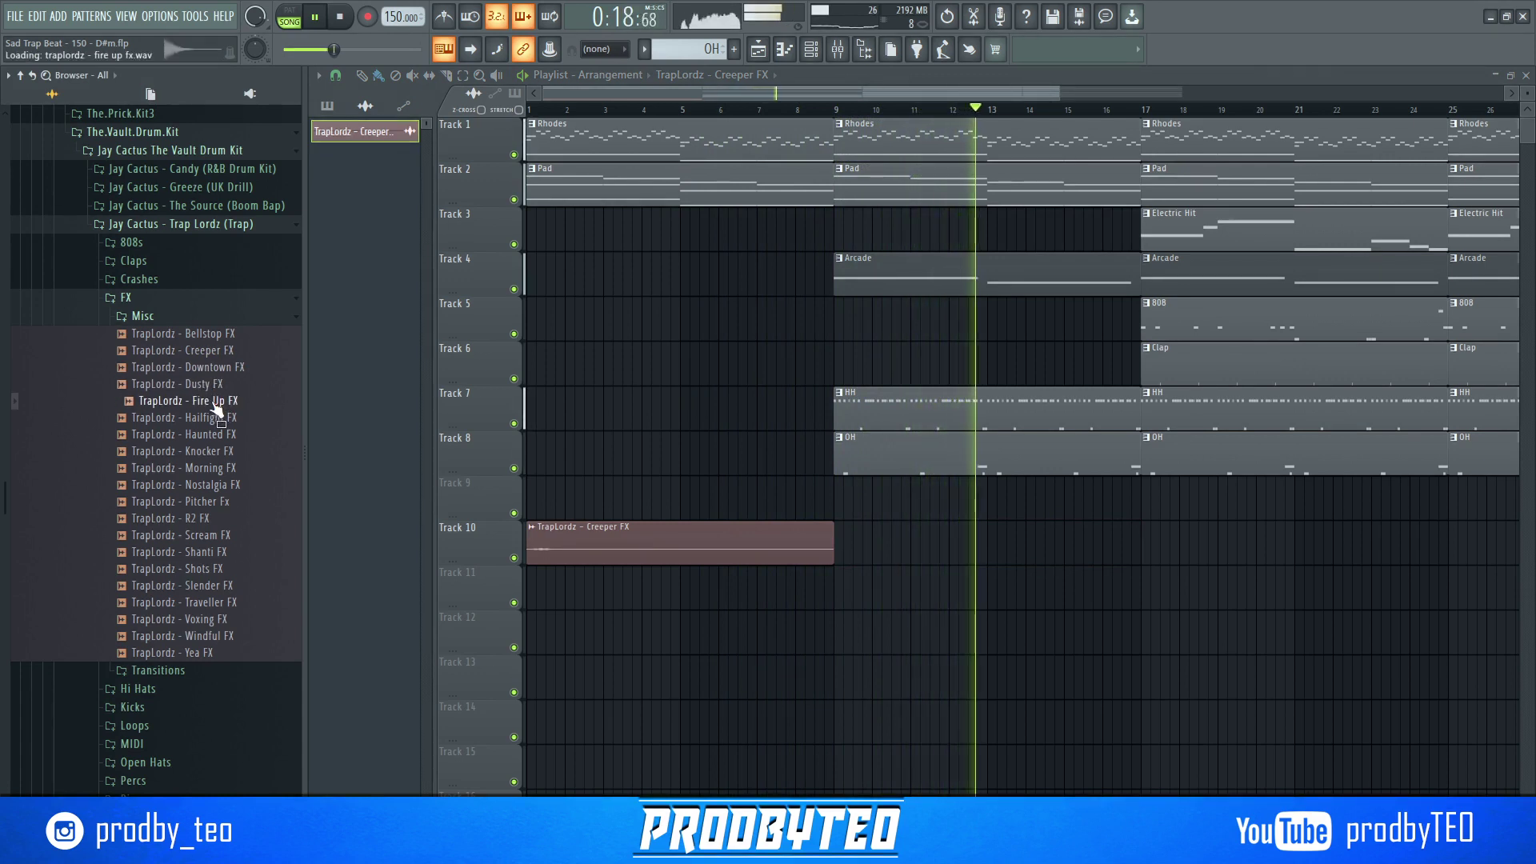
pyautogui.click(222, 417)
pyautogui.click(230, 436)
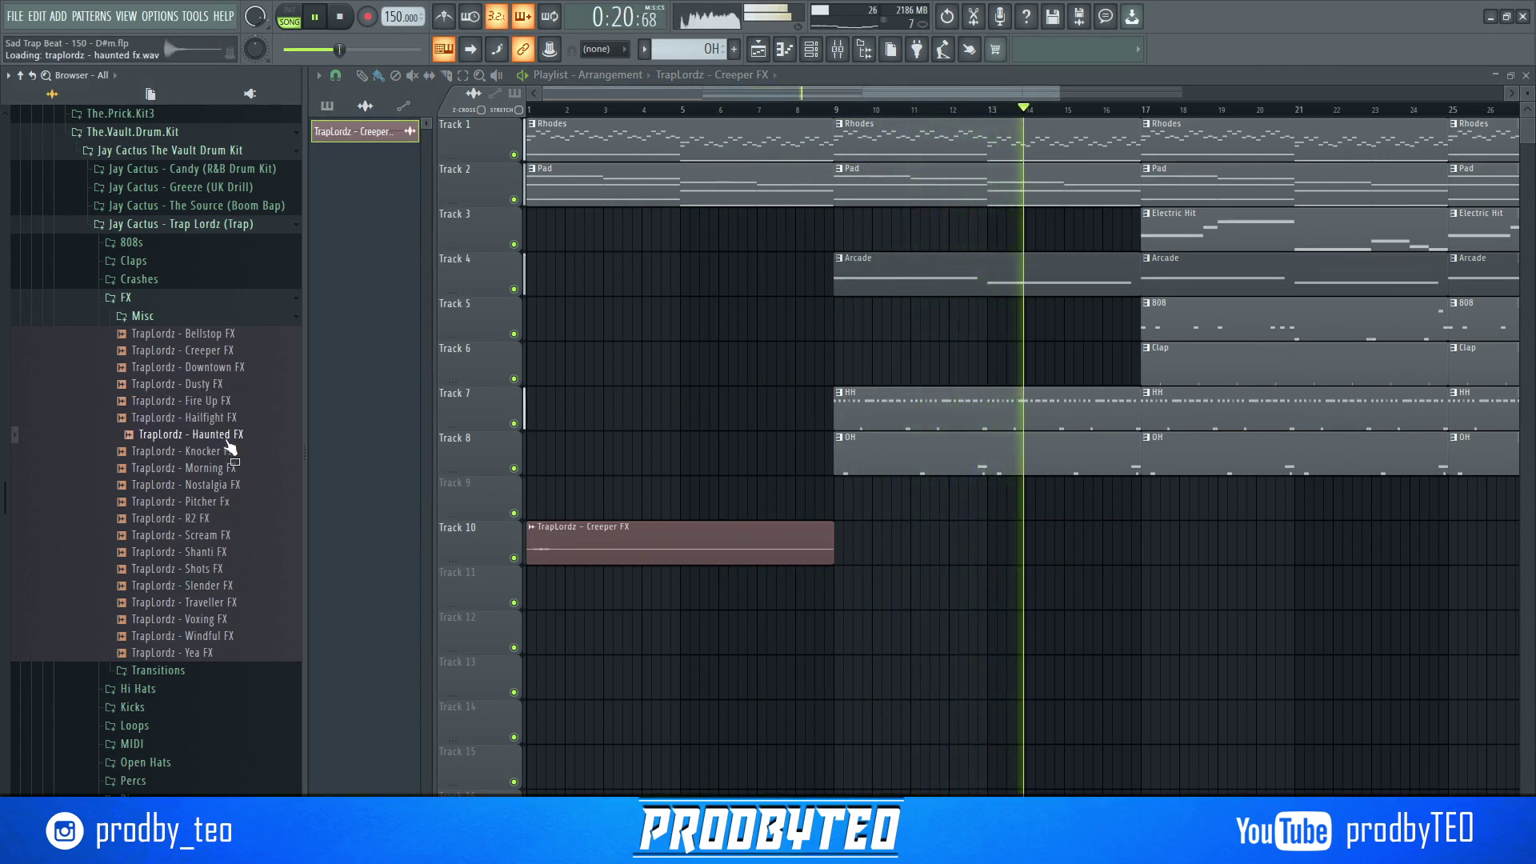
pyautogui.click(230, 452)
pyautogui.click(230, 469)
pyautogui.click(231, 486)
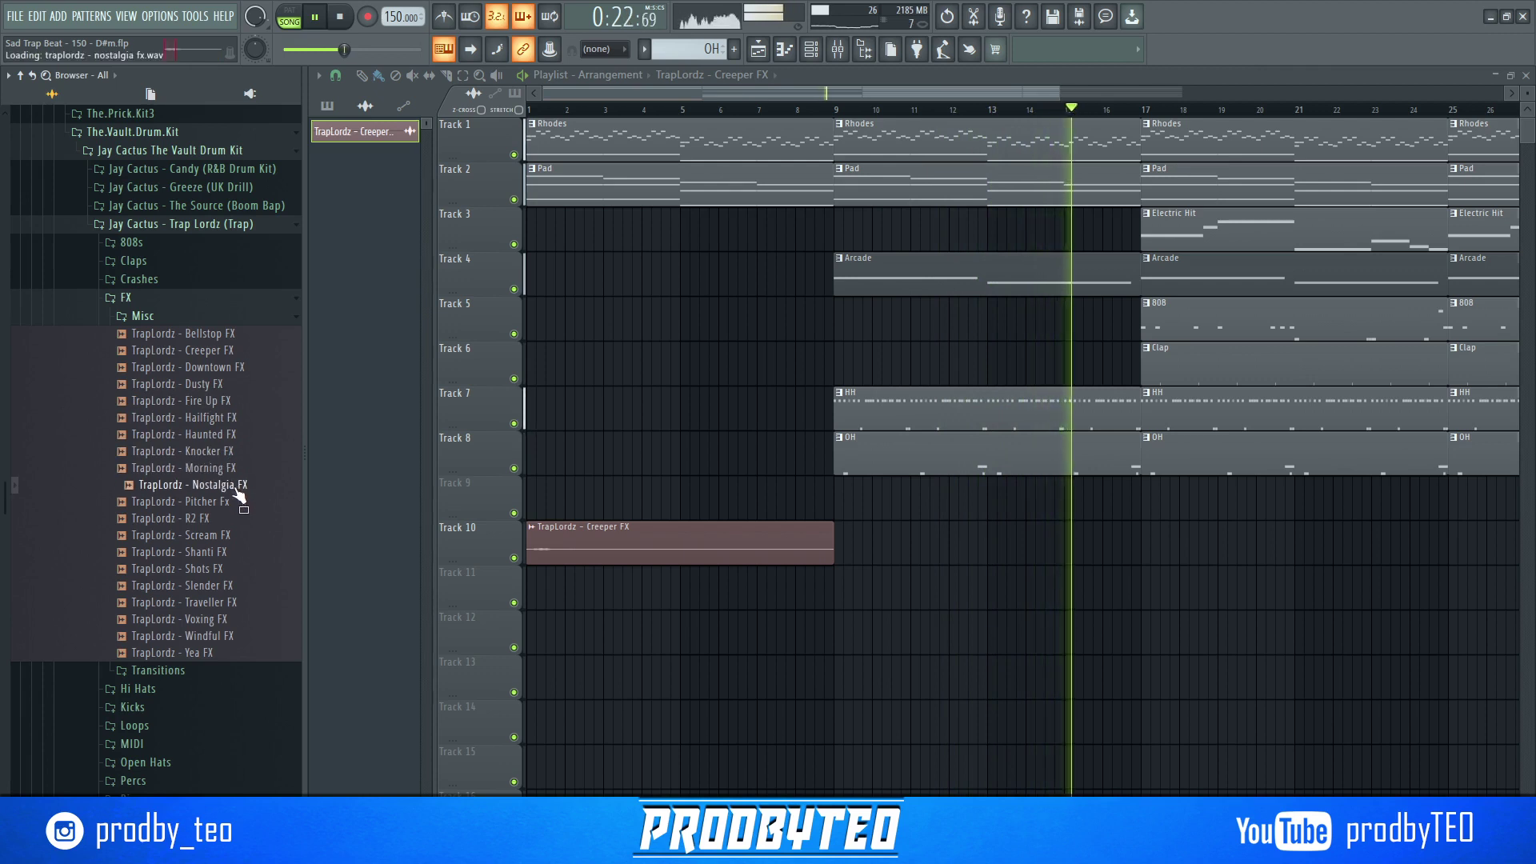
pyautogui.click(230, 518)
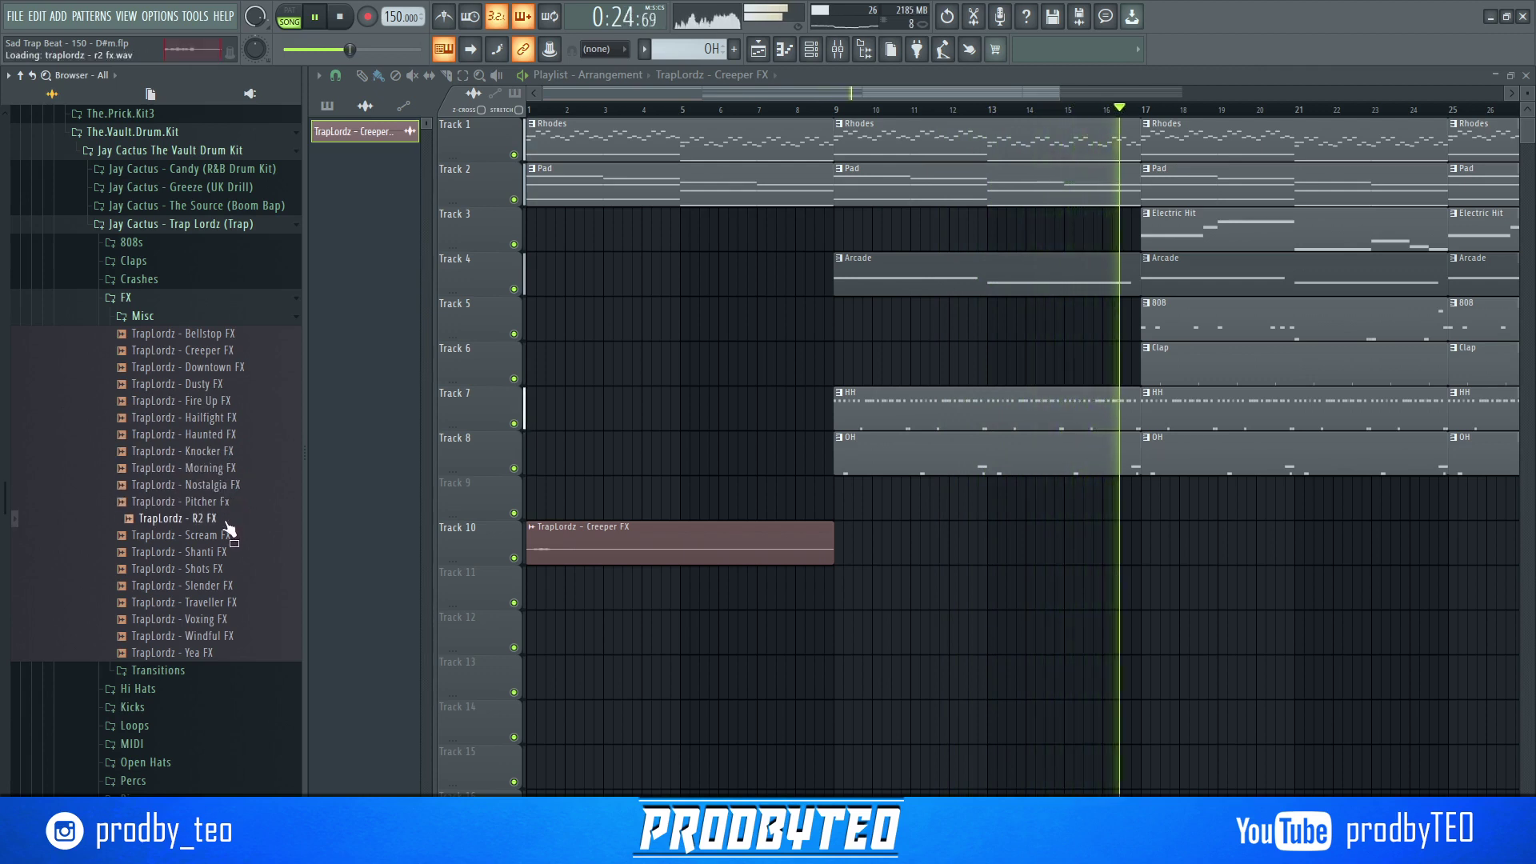
pyautogui.click(228, 535)
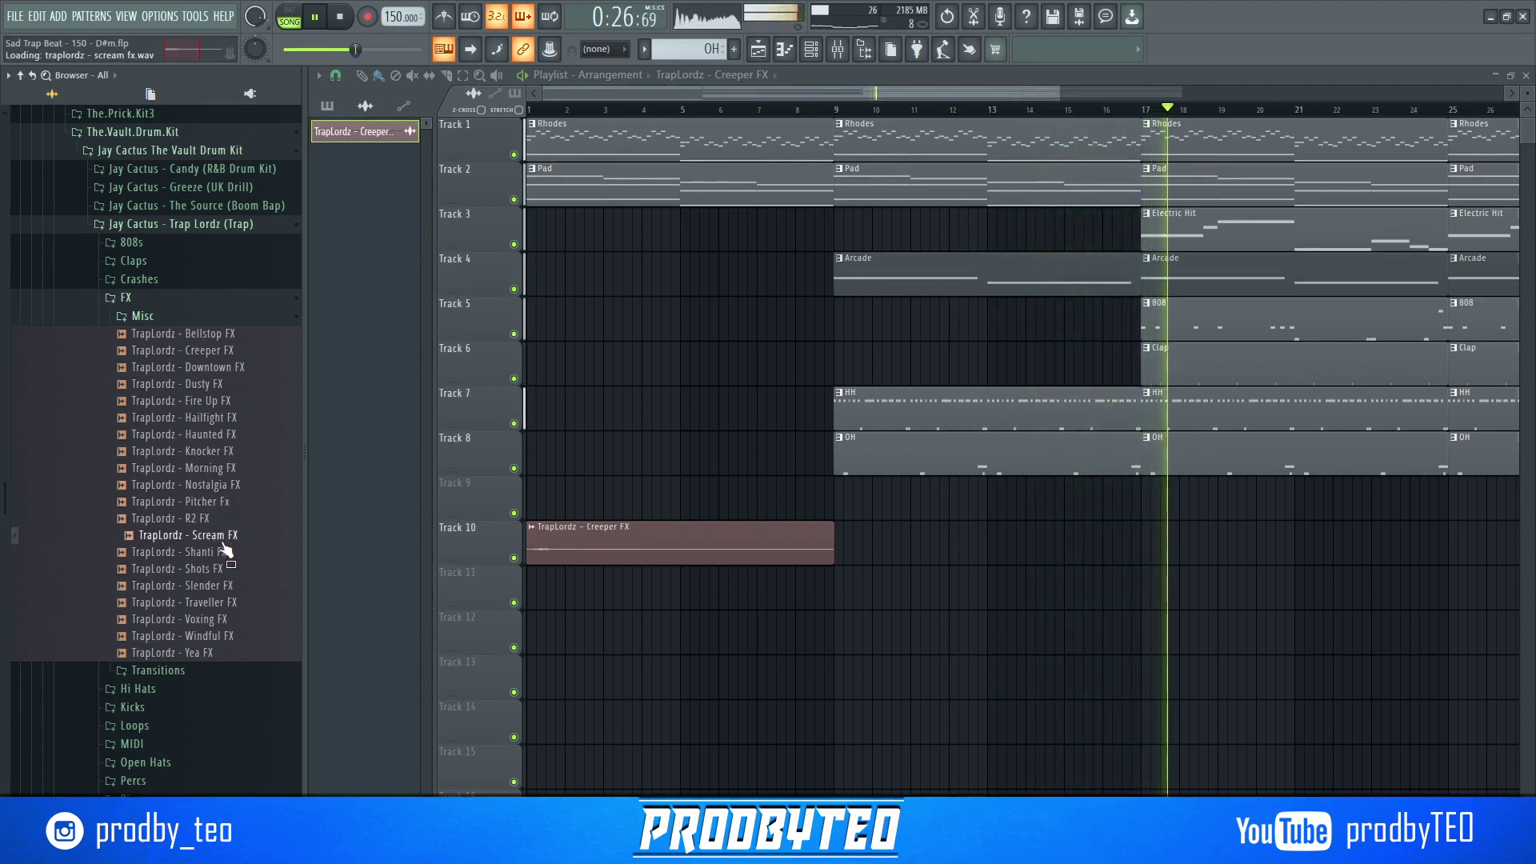
pyautogui.click(228, 553)
pyautogui.click(224, 570)
pyautogui.click(224, 603)
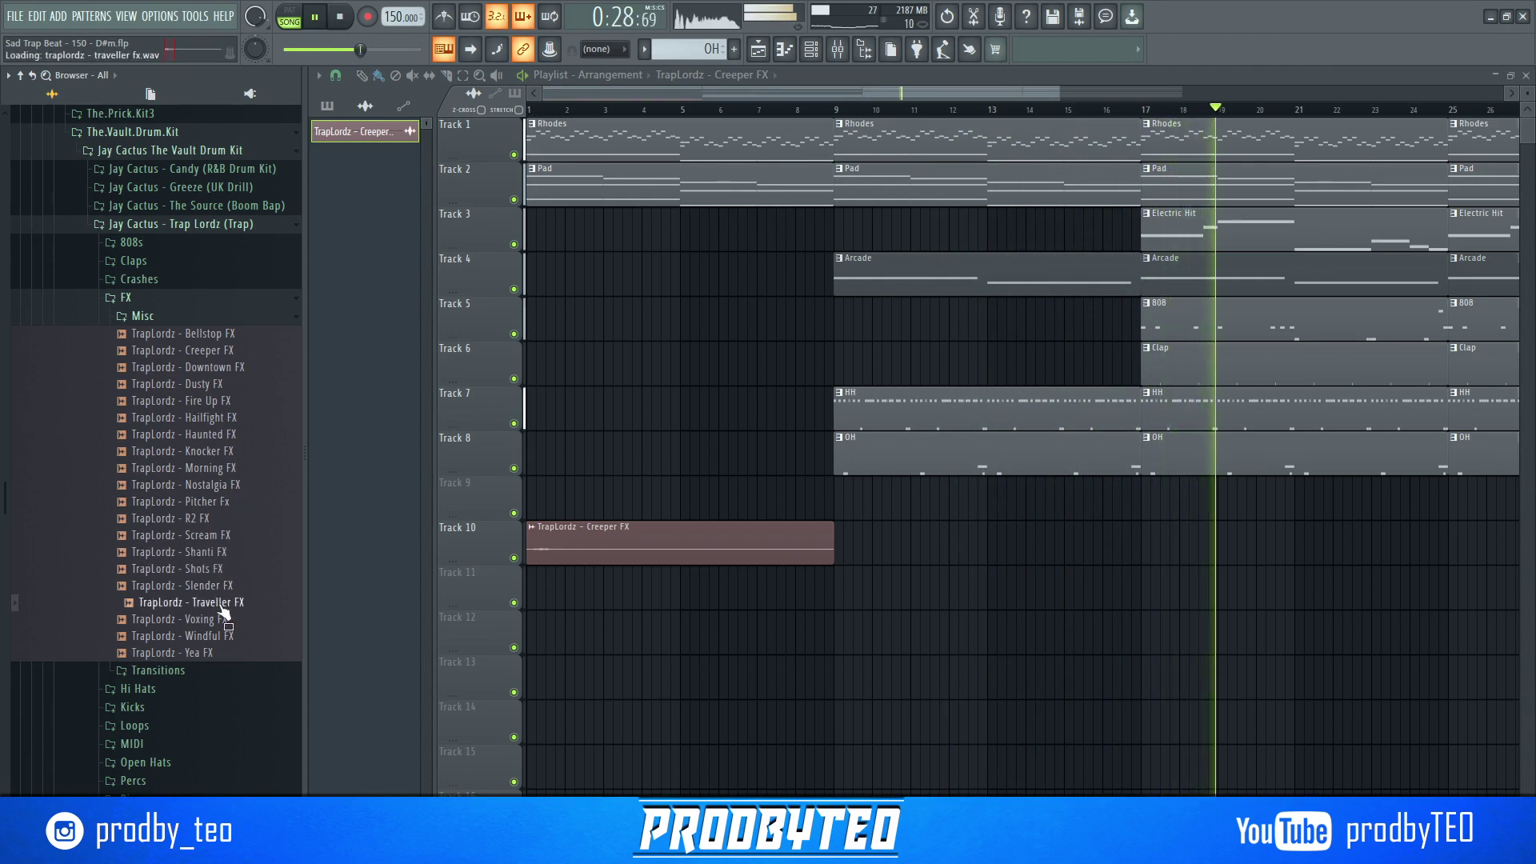
pyautogui.click(223, 619)
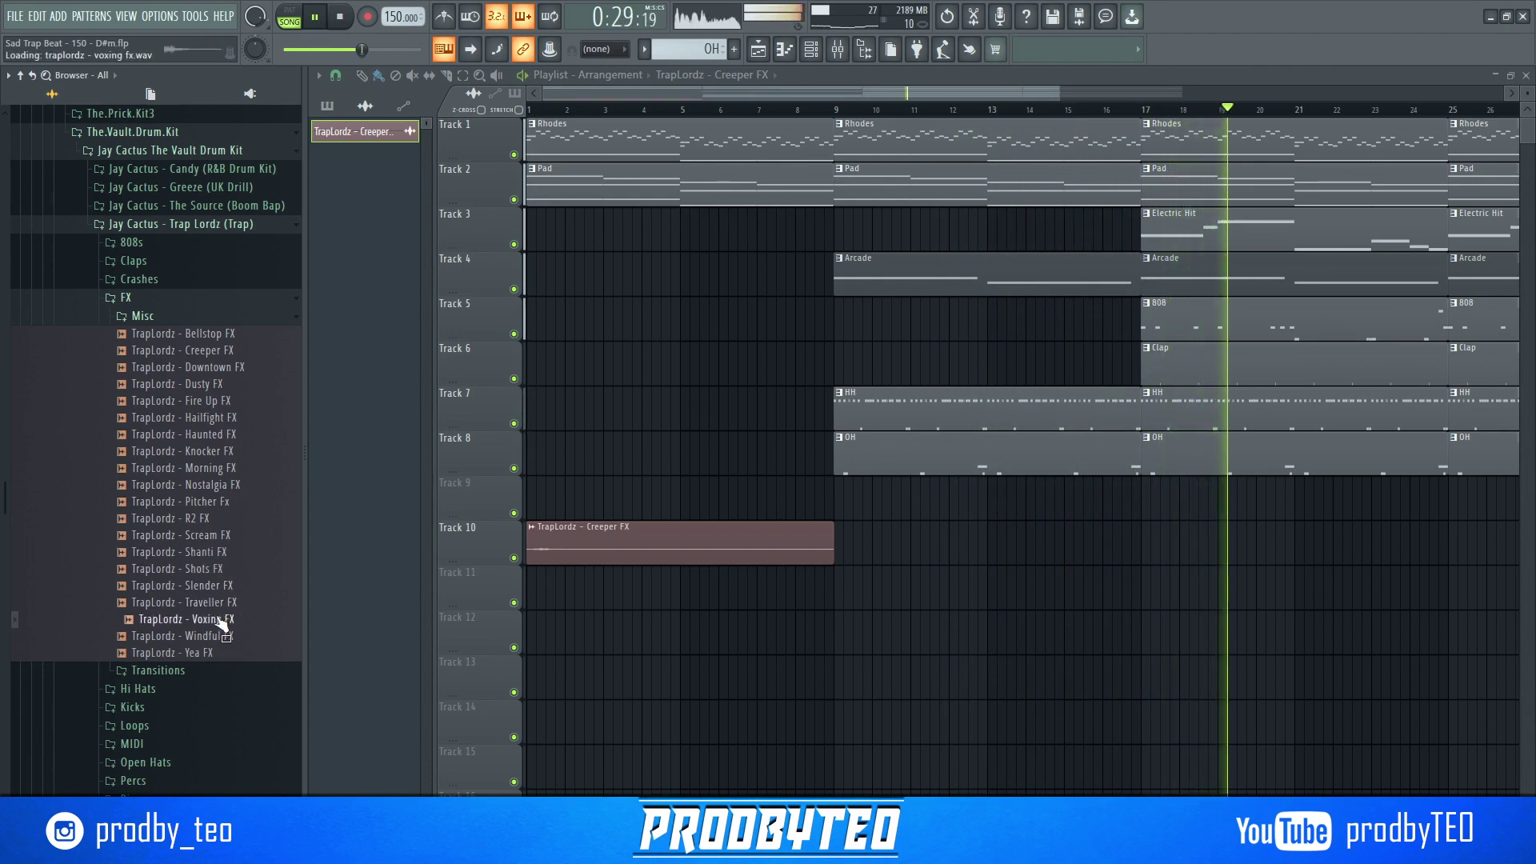
# - Audition Traplordz - Driveby Riser FX in the Transitions folder and place it on Track 9 at bar 9
pyautogui.click(172, 670)
pyautogui.click(178, 370)
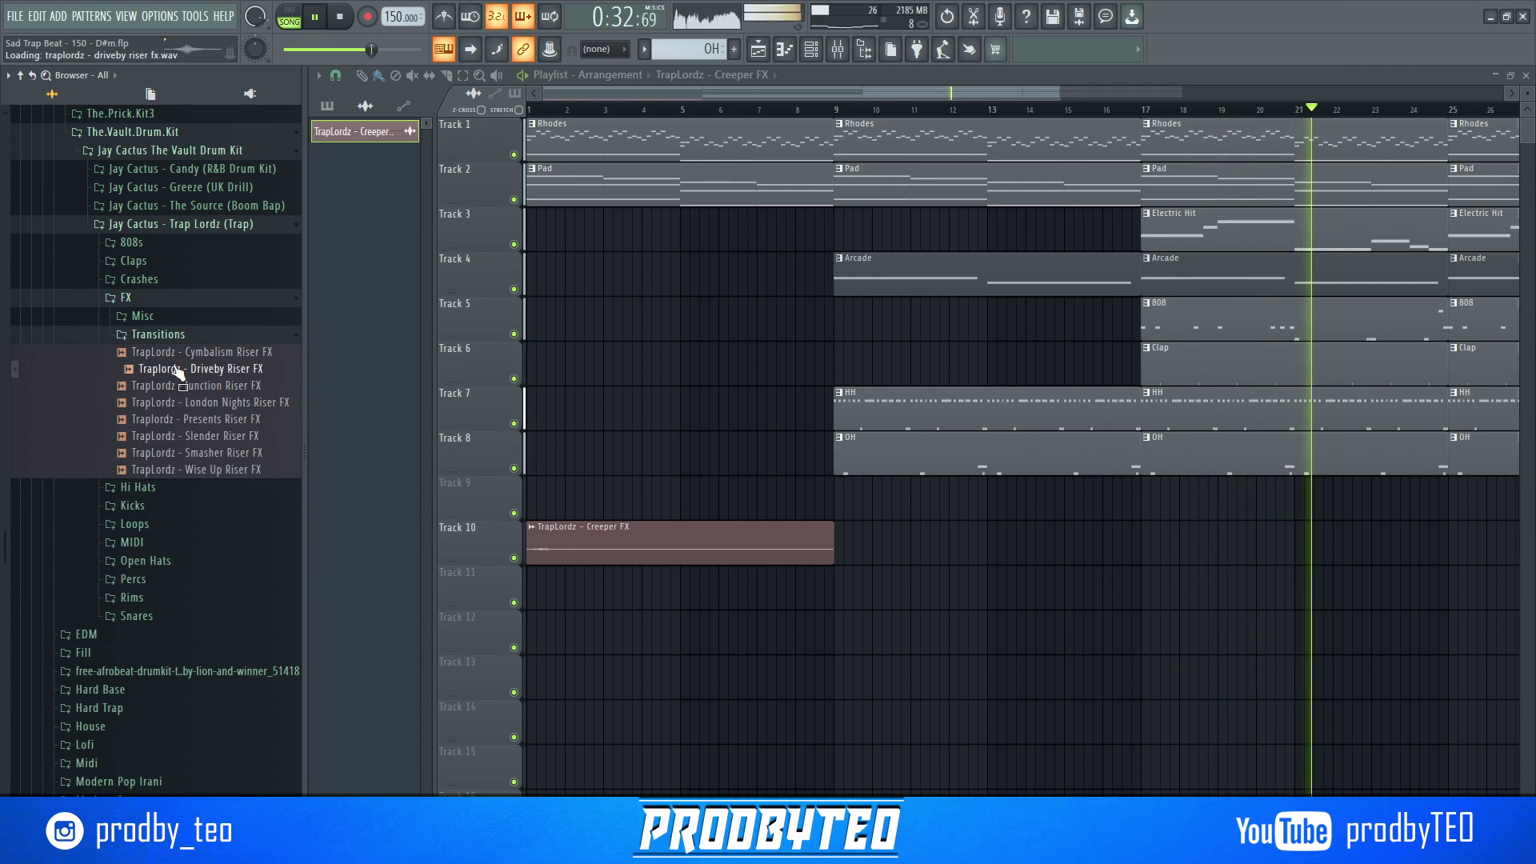
pyautogui.moveTo(178, 370); pyautogui.dragTo(891, 478)
# - Set the Driveby Riser FX clip to Stretch mode at four bars and move it to start midway through bar 15
pyautogui.doubleClick(893, 491)
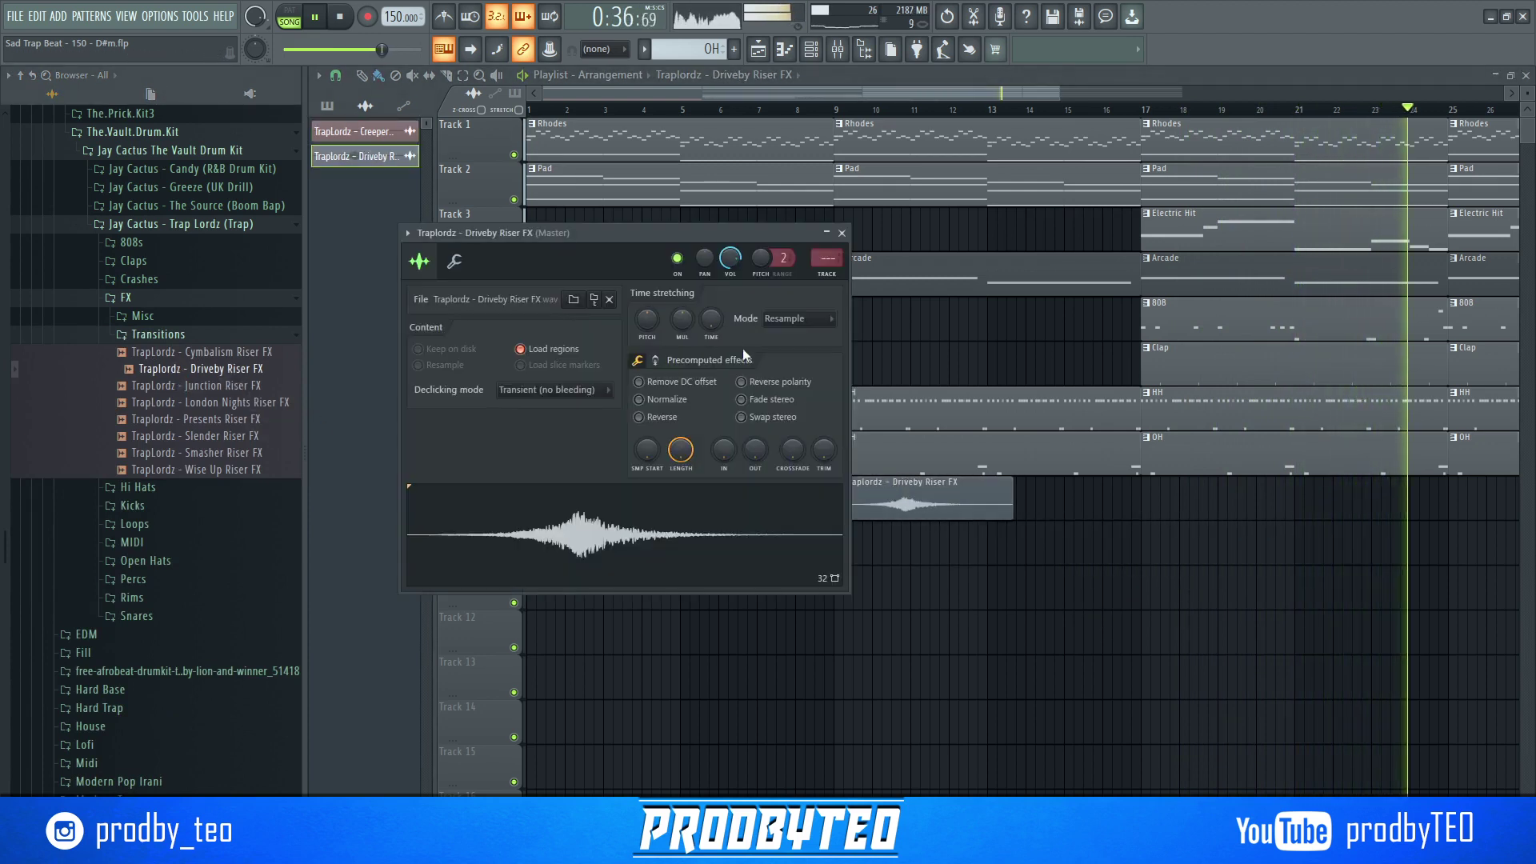
pyautogui.click(790, 319)
pyautogui.click(791, 361)
pyautogui.moveTo(708, 321); pyautogui.dragTo(708, 328)
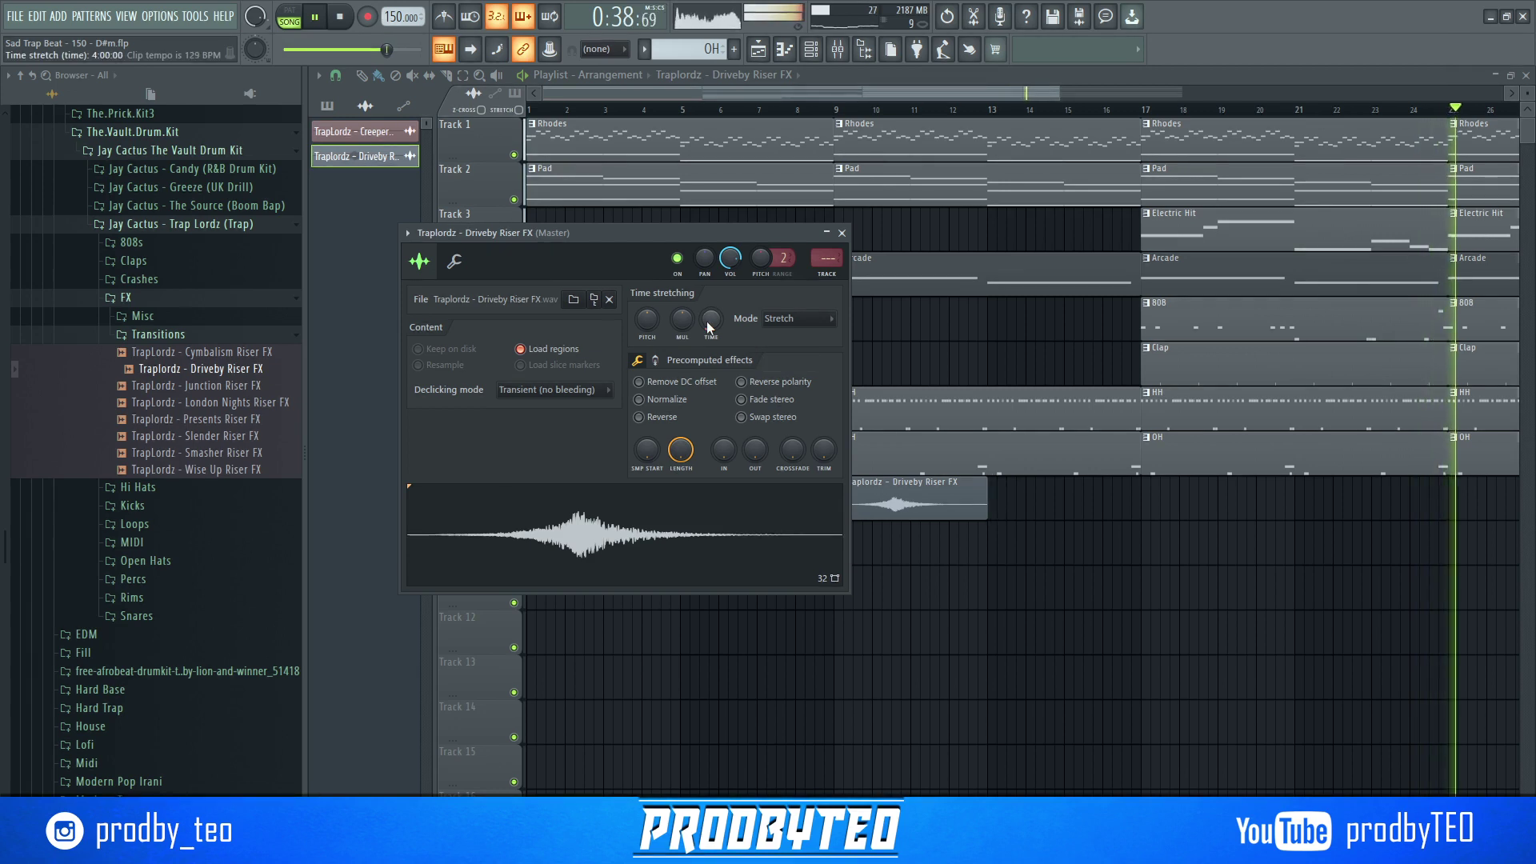
pyautogui.press('Escape')
pyautogui.moveTo(928, 510); pyautogui.dragTo(1177, 512)
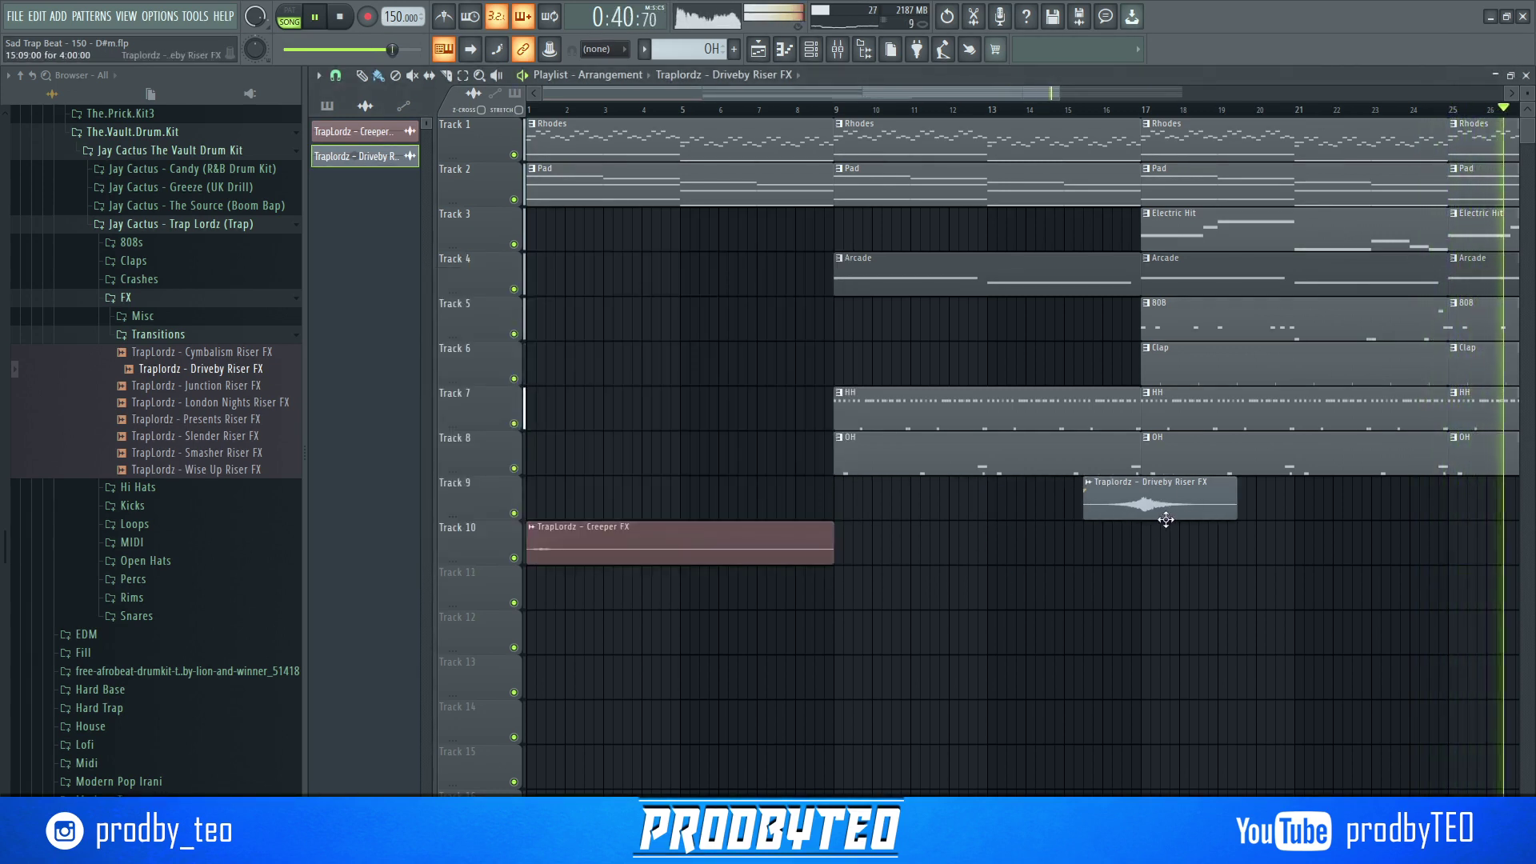
# - Place TrapLordz - Junction Riser FX on Track 10 midway through bar 15, in Stretch mode with a time of 1:08:00
pyautogui.click(1087, 111)
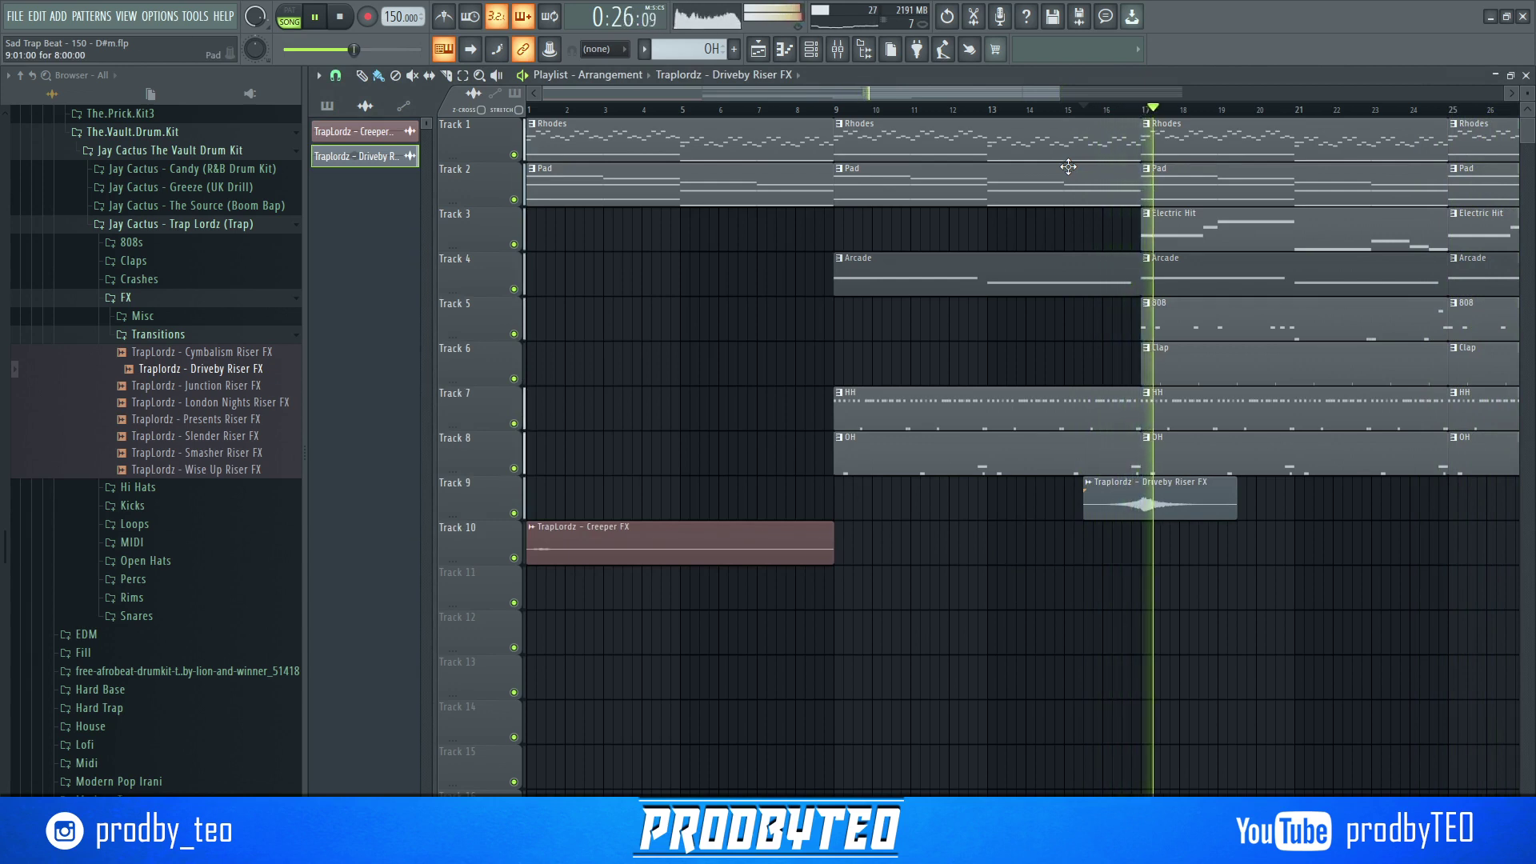
pyautogui.press('space')
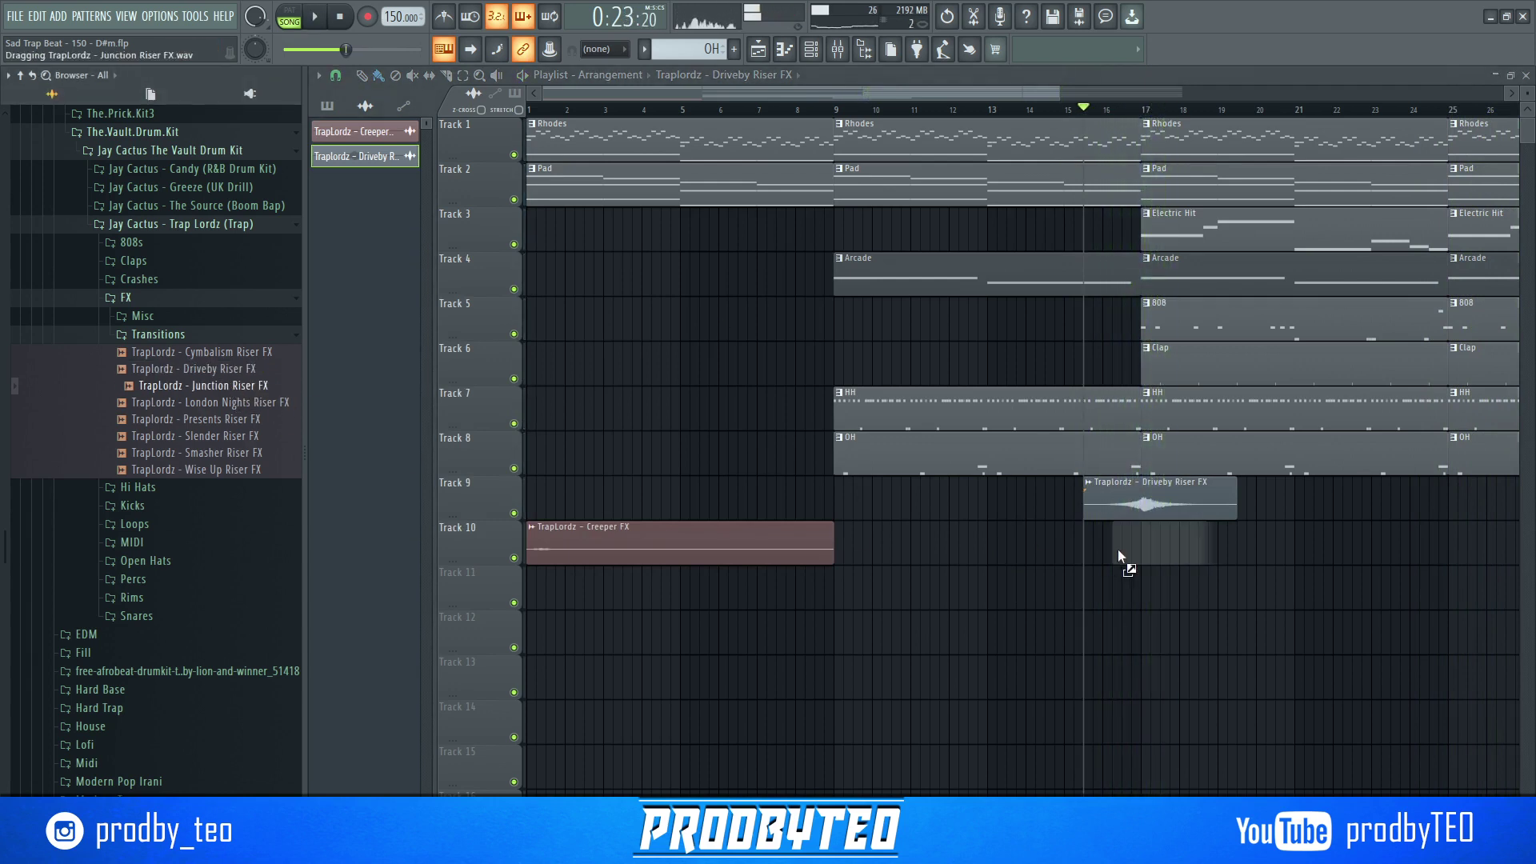
pyautogui.moveTo(1118, 555); pyautogui.dragTo(1138, 554)
pyautogui.doubleClick(1112, 555)
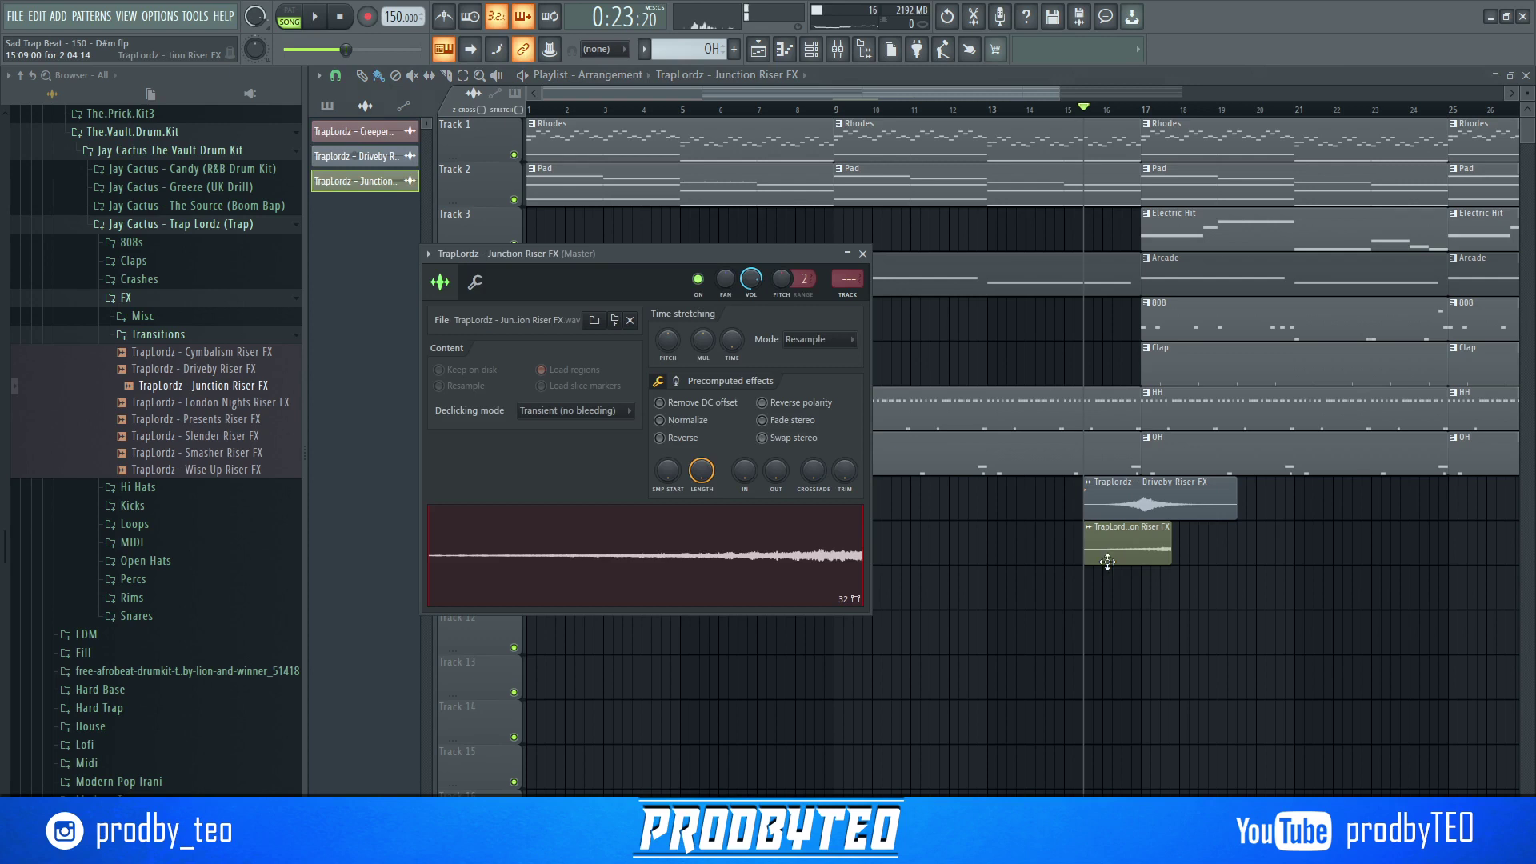
pyautogui.click(813, 344)
pyautogui.click(800, 385)
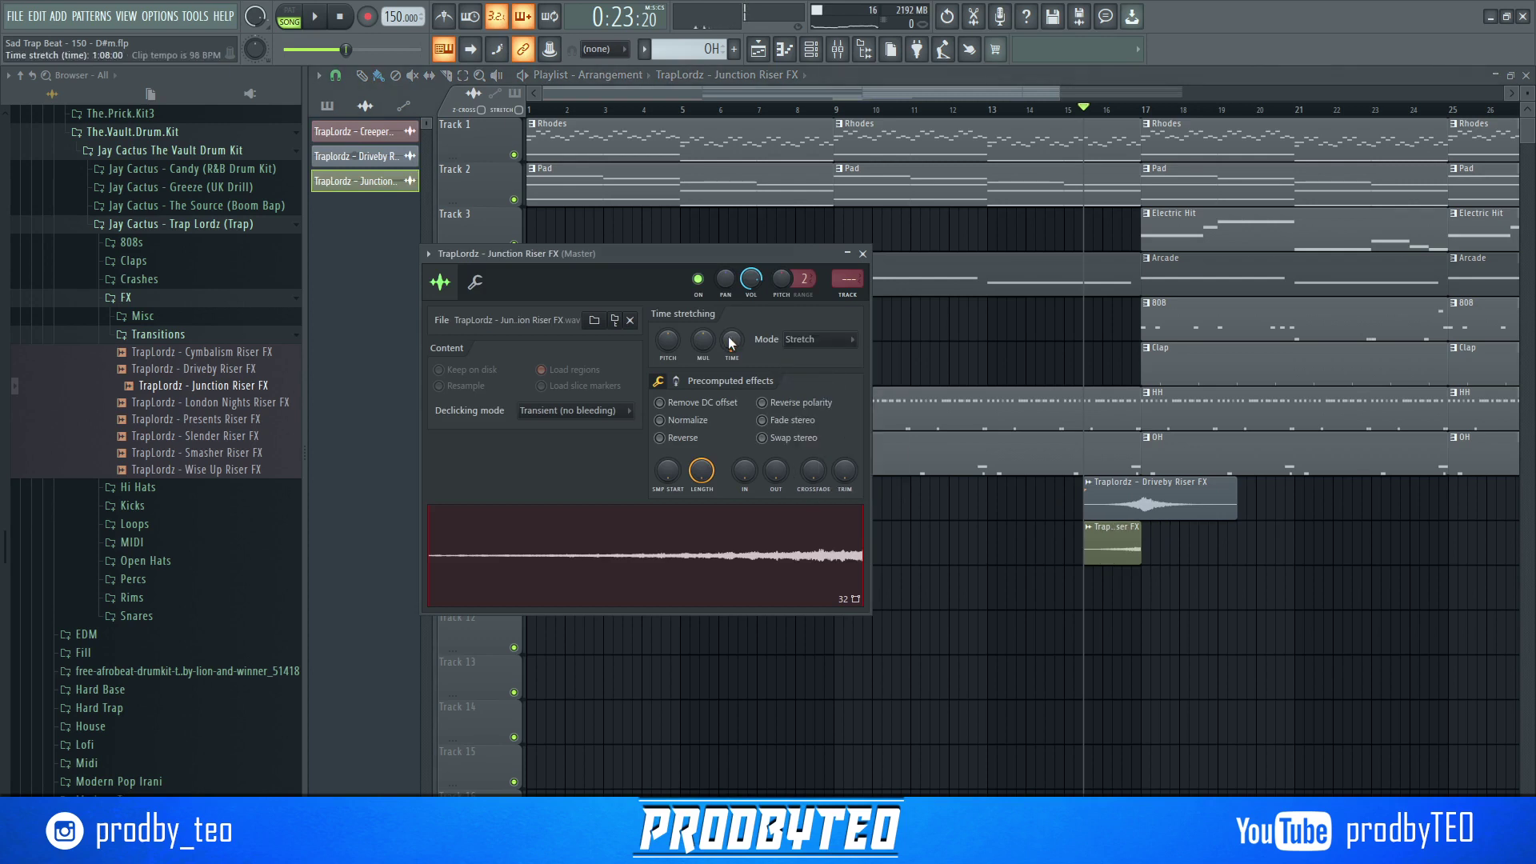
# - Delete the Driveby Riser FX clip from Track 9, remove its audio clip from the project, and play the transition
pyautogui.rightClick(1144, 514)
pyautogui.rightClick(364, 156)
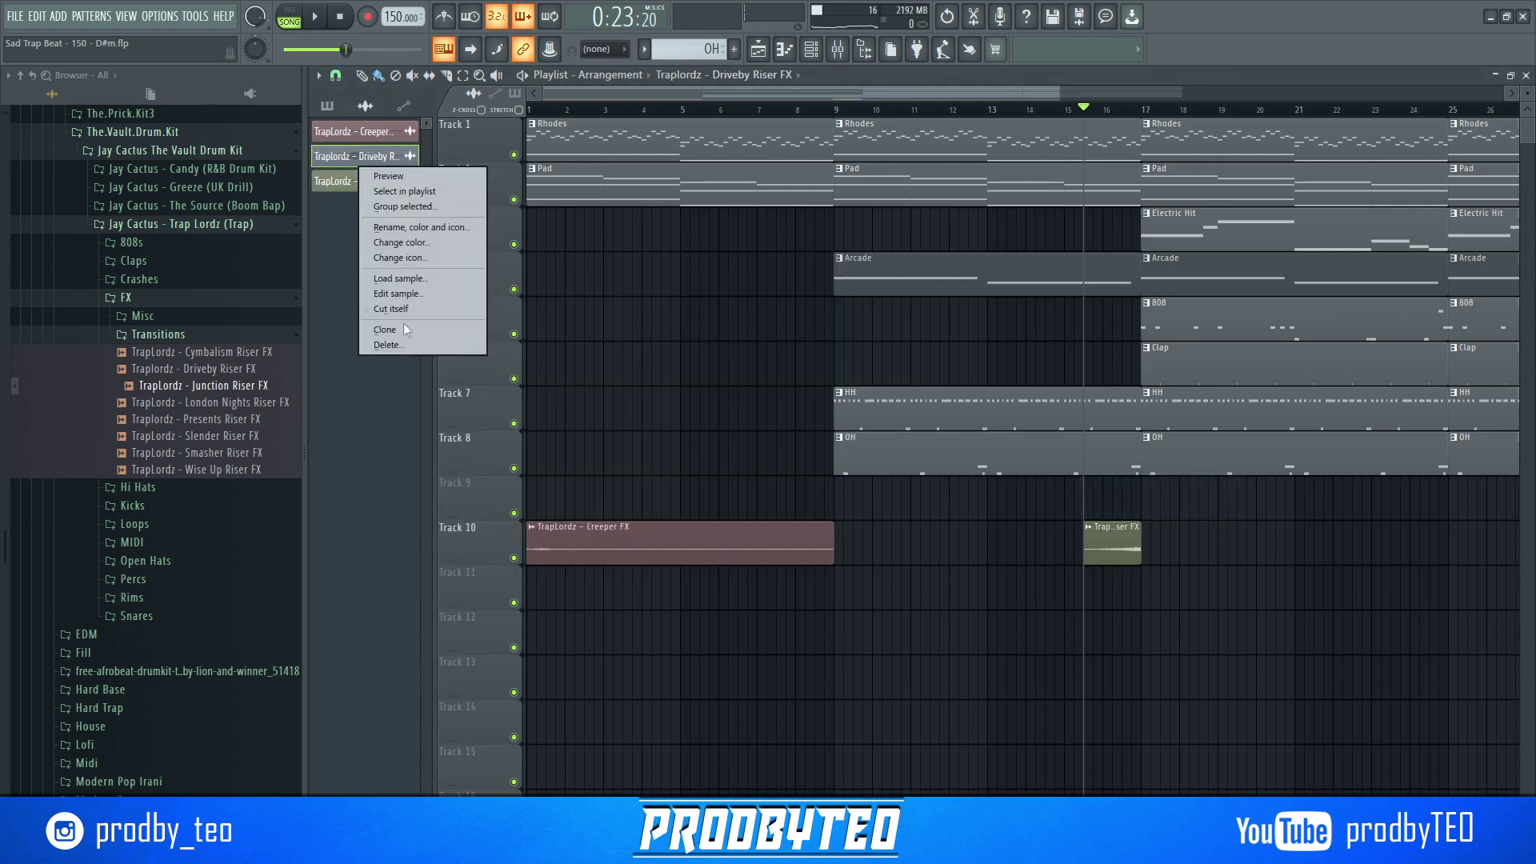
pyautogui.click(432, 344)
pyautogui.press('space')
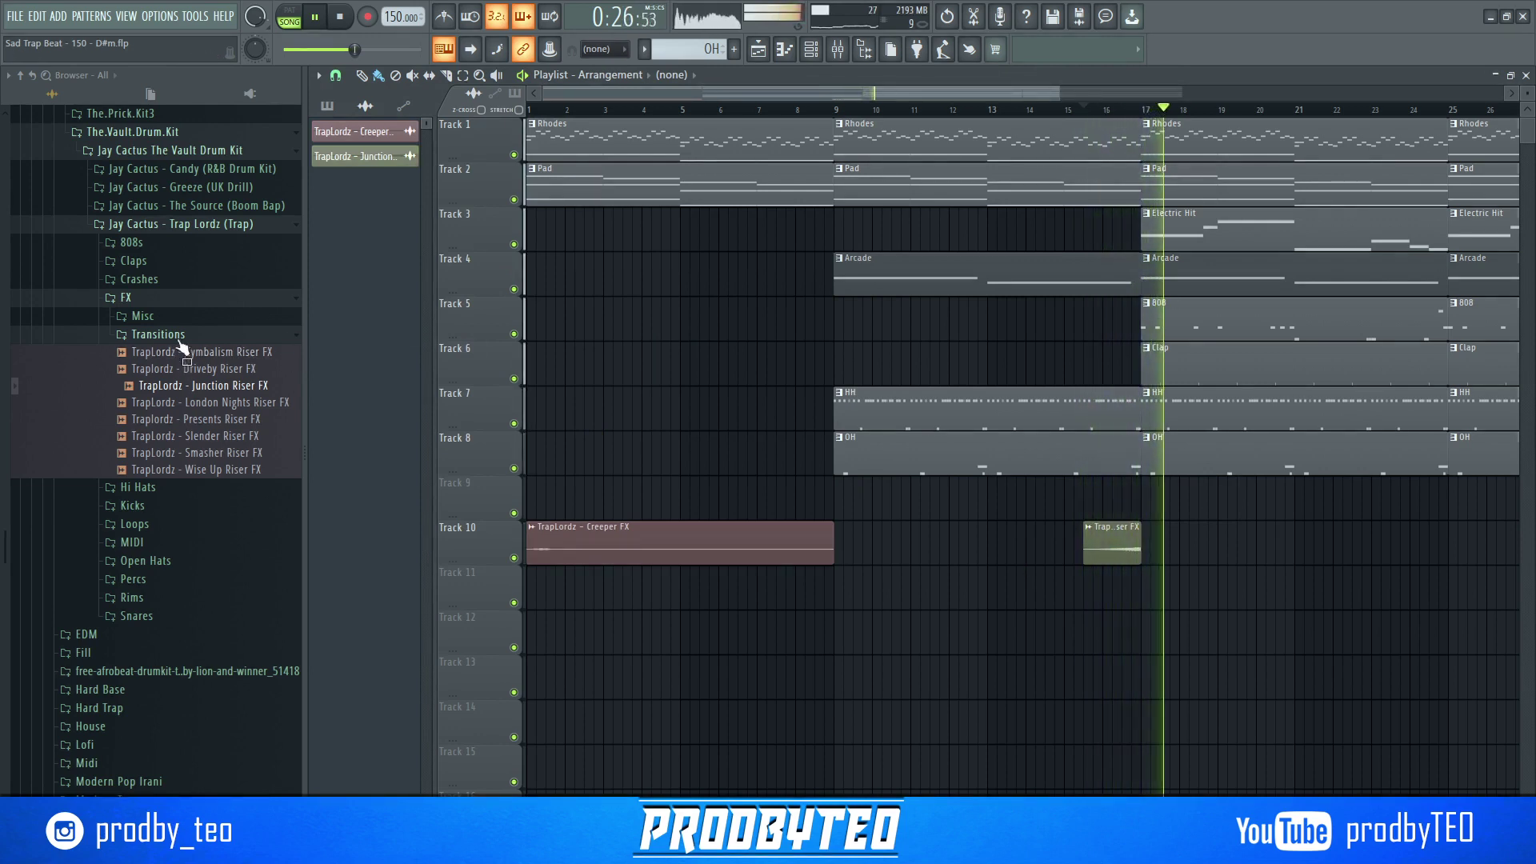
# - Place TrapLordz - Mercy Crash from the Crashes folder on Track 11 at bar 17, in Stretch mode, and audition it
pyautogui.click(139, 279)
pyautogui.press('space')
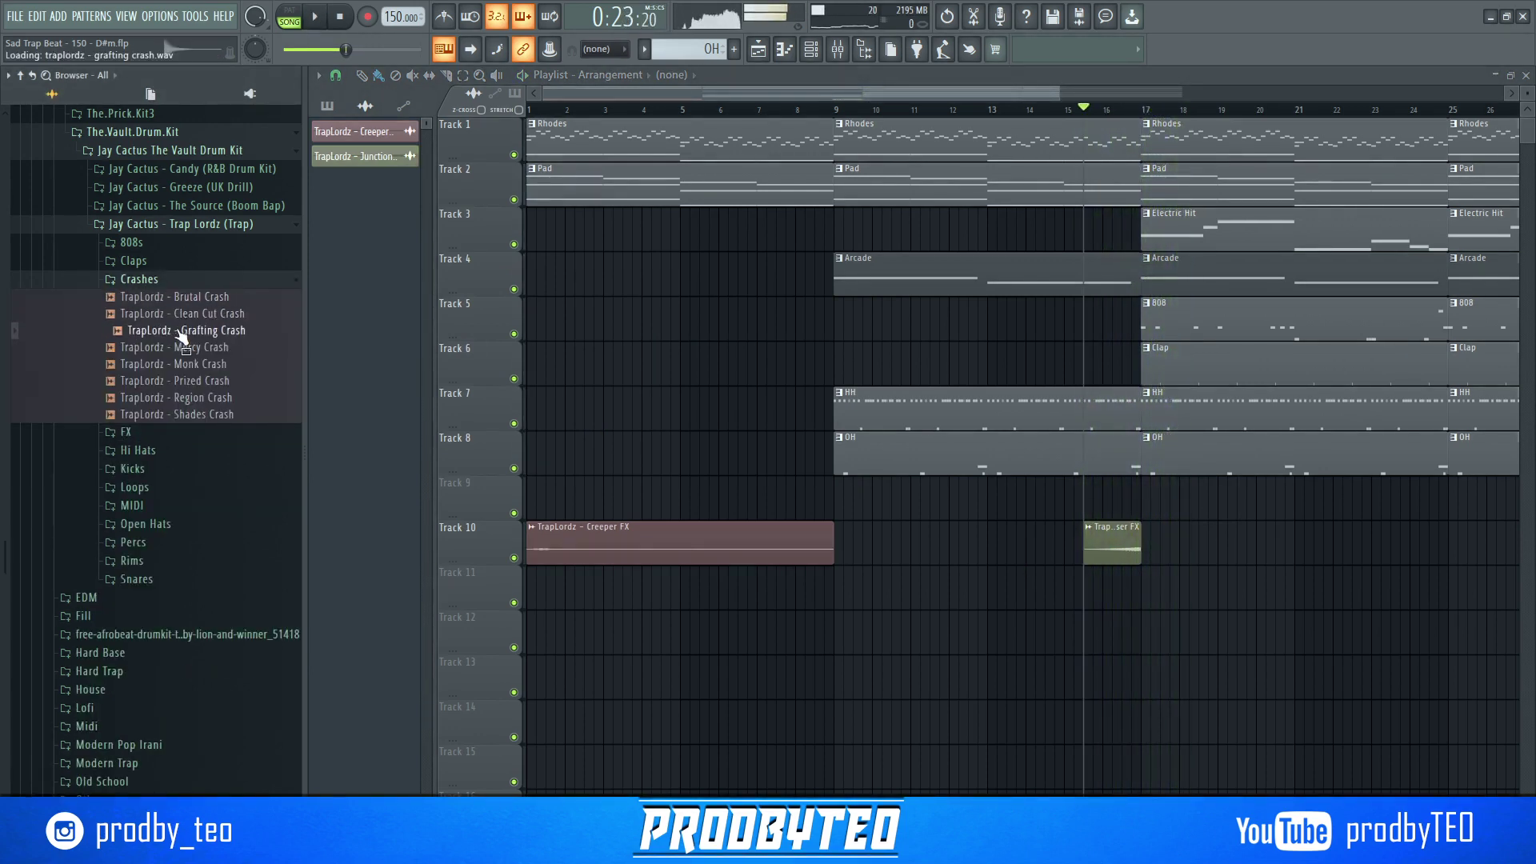
pyautogui.moveTo(194, 352); pyautogui.dragTo(1161, 589)
pyautogui.doubleClick(1158, 589)
pyautogui.click(815, 360)
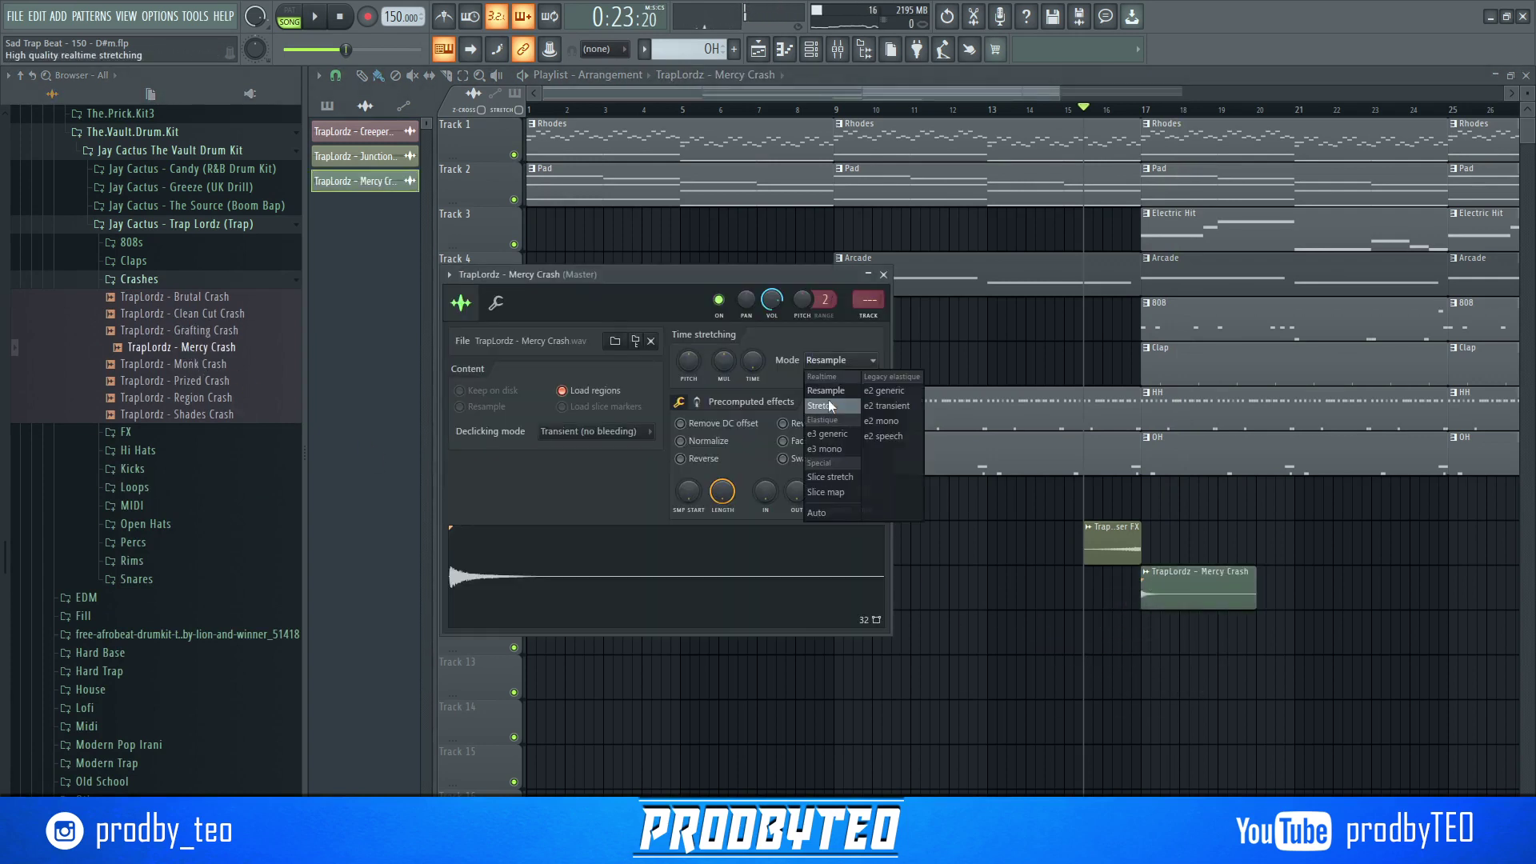
pyautogui.click(828, 400)
pyautogui.press('space')
pyautogui.press('Escape')
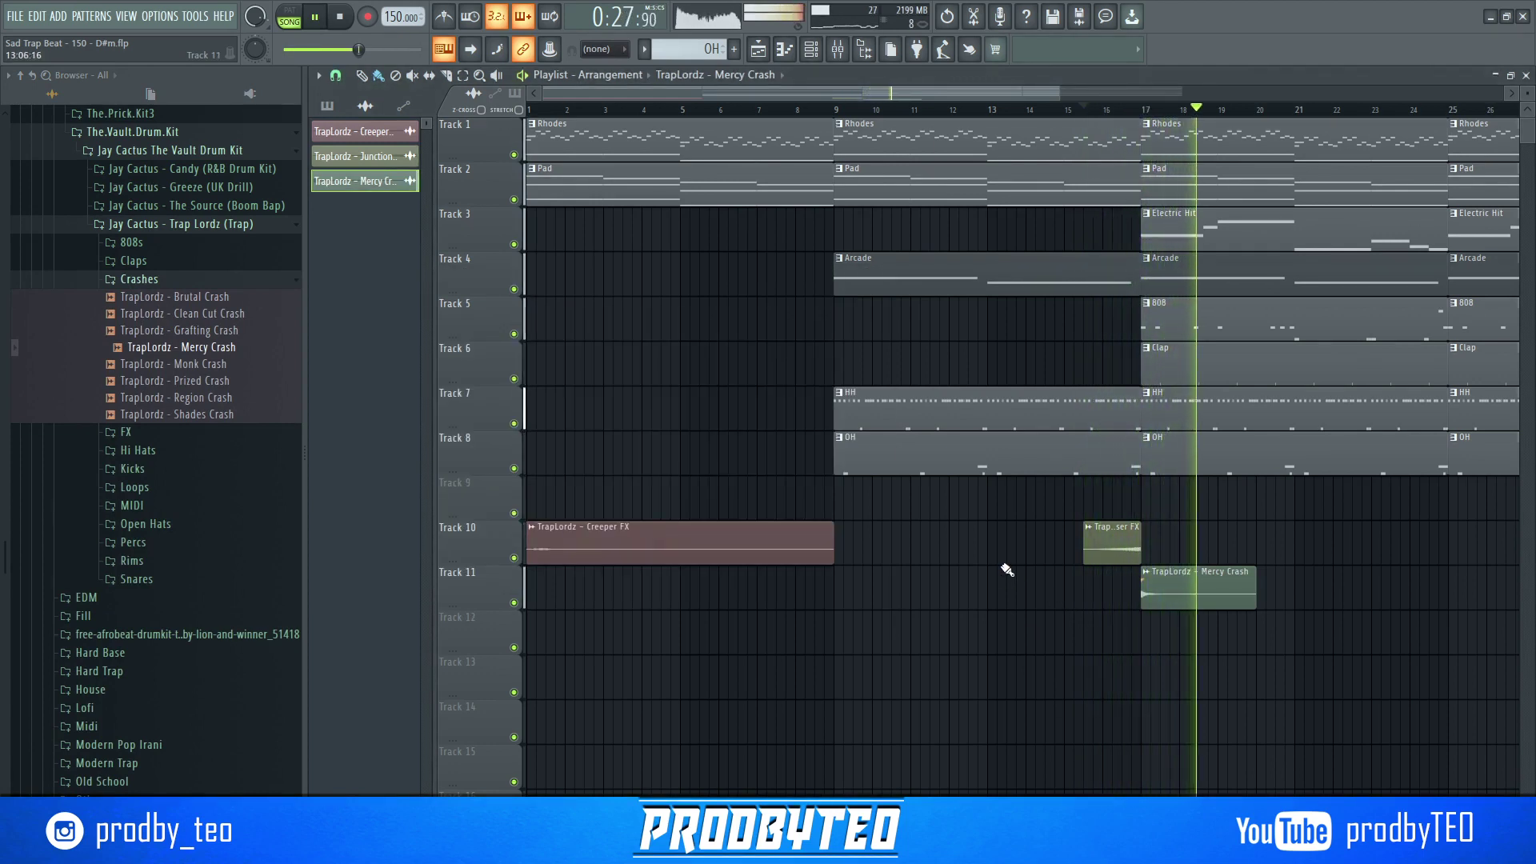
# - Create a new pattern and add a one-beat D#5 note on the last beat of bar 1 for the 808 channel
pyautogui.press('F4')
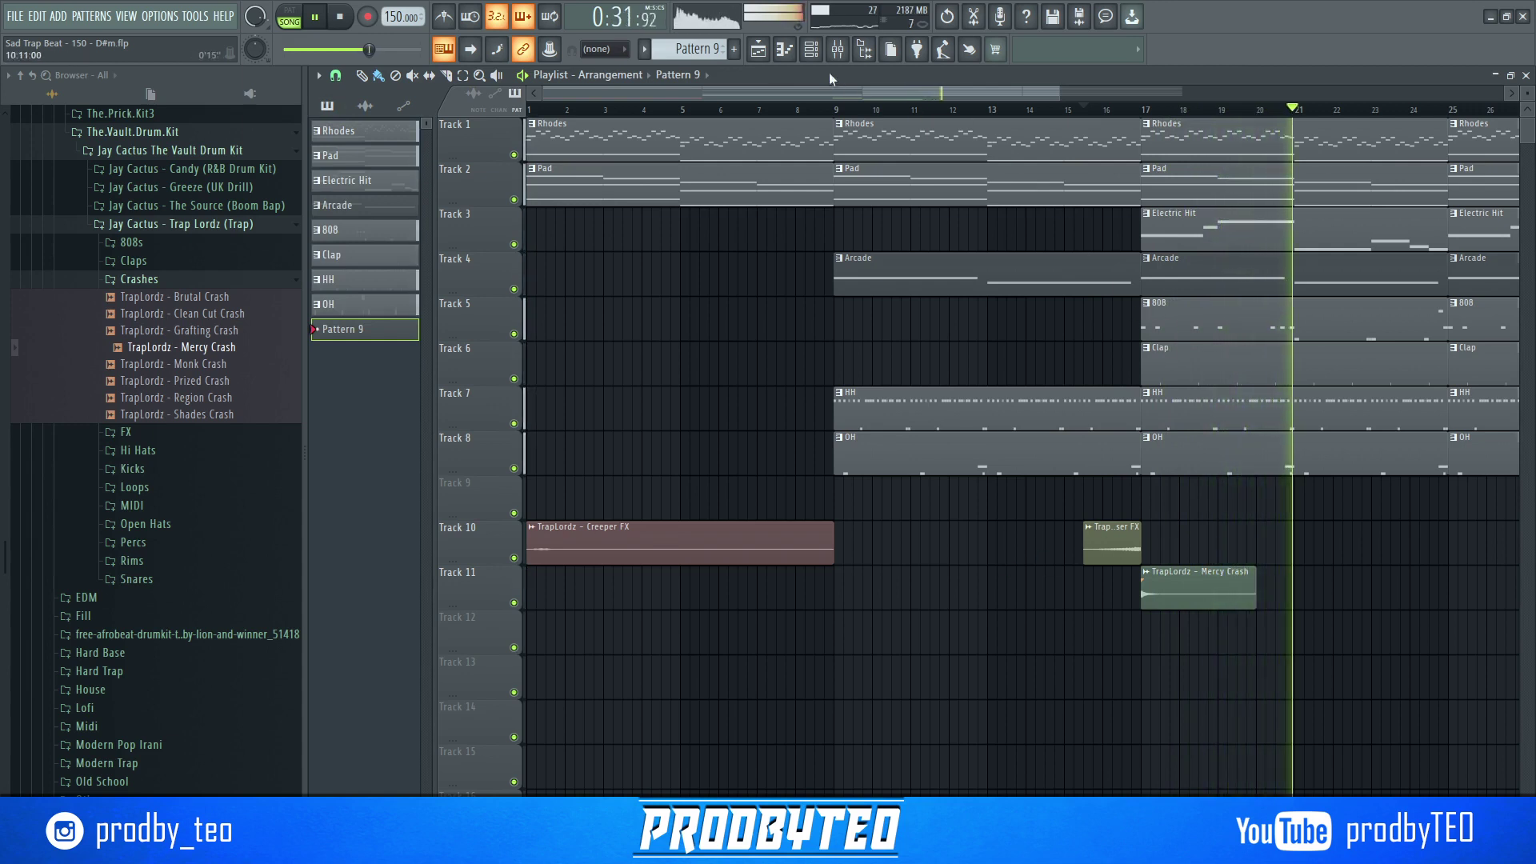
pyautogui.click(811, 49)
pyautogui.click(507, 201)
pyautogui.click(497, 253)
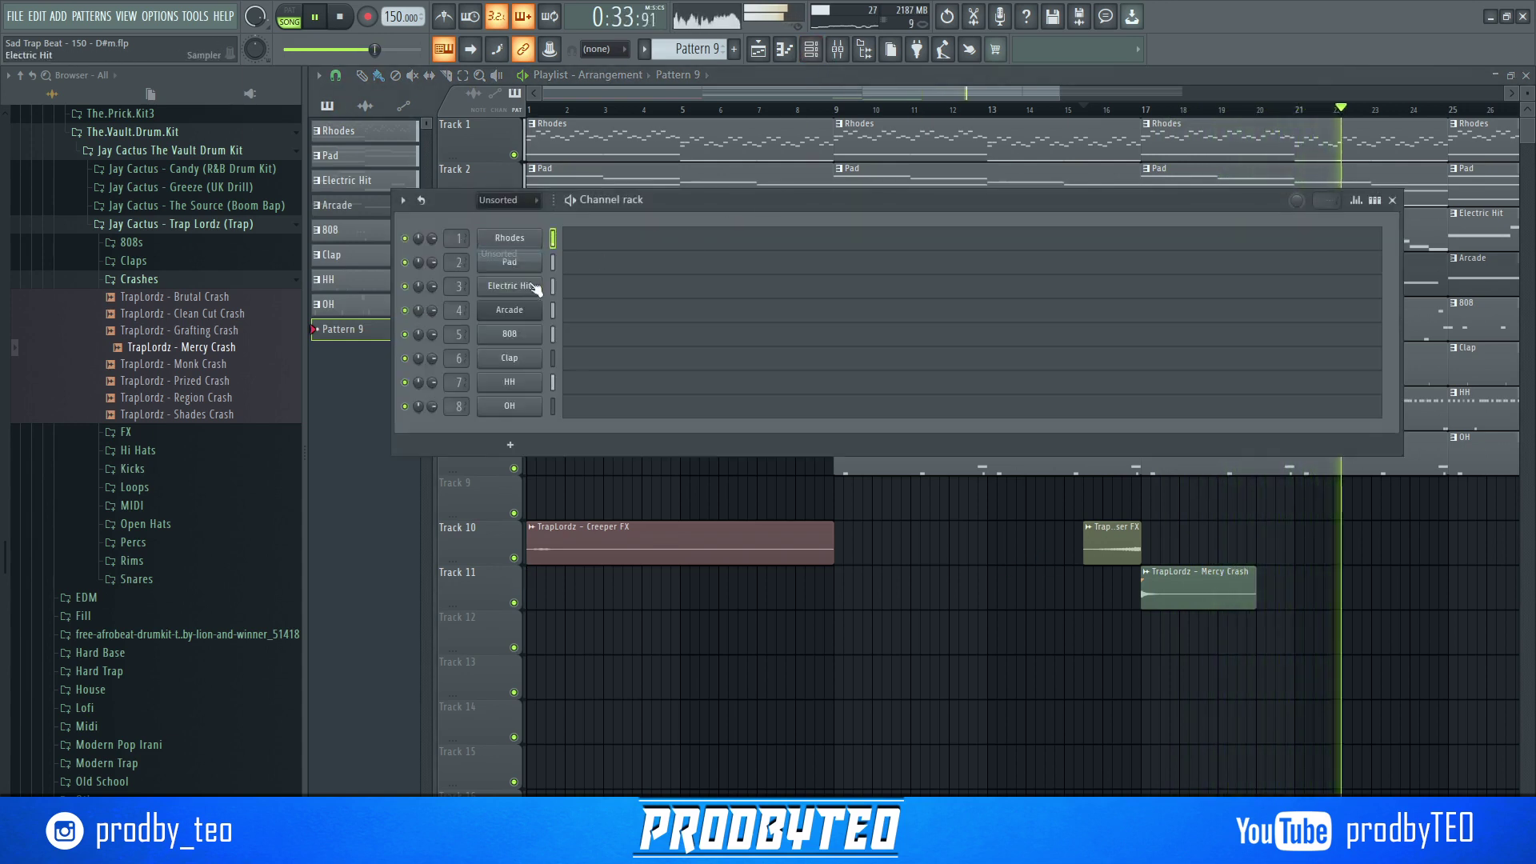
pyautogui.click(564, 335)
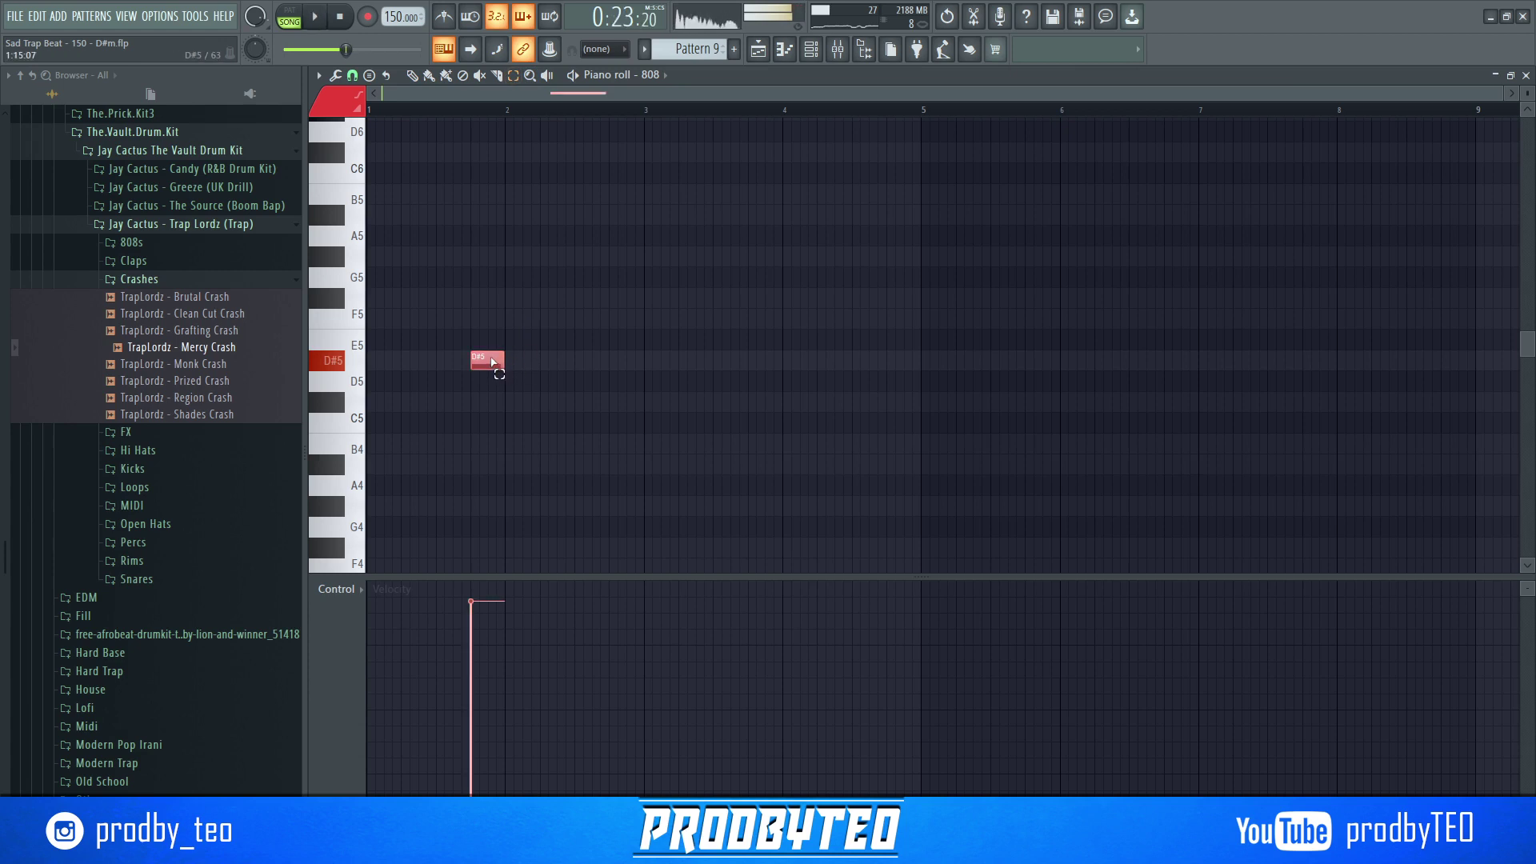
# - Chop the 808 note with the default chopper pattern and ramp the slices' velocities up from near zero to full
pyautogui.hotkey('ctrl', 'u')
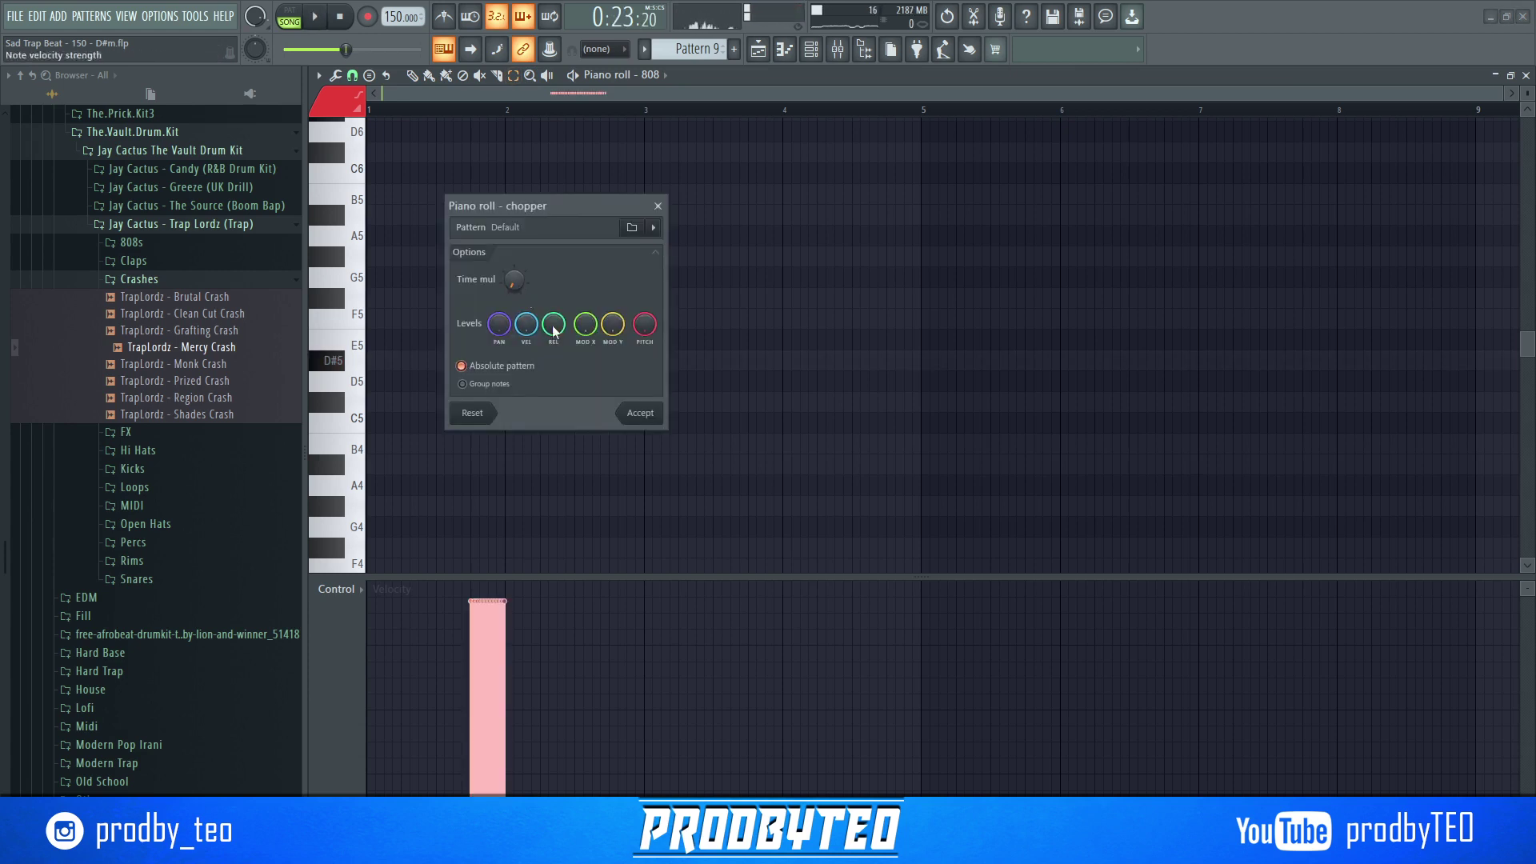
pyautogui.click(637, 411)
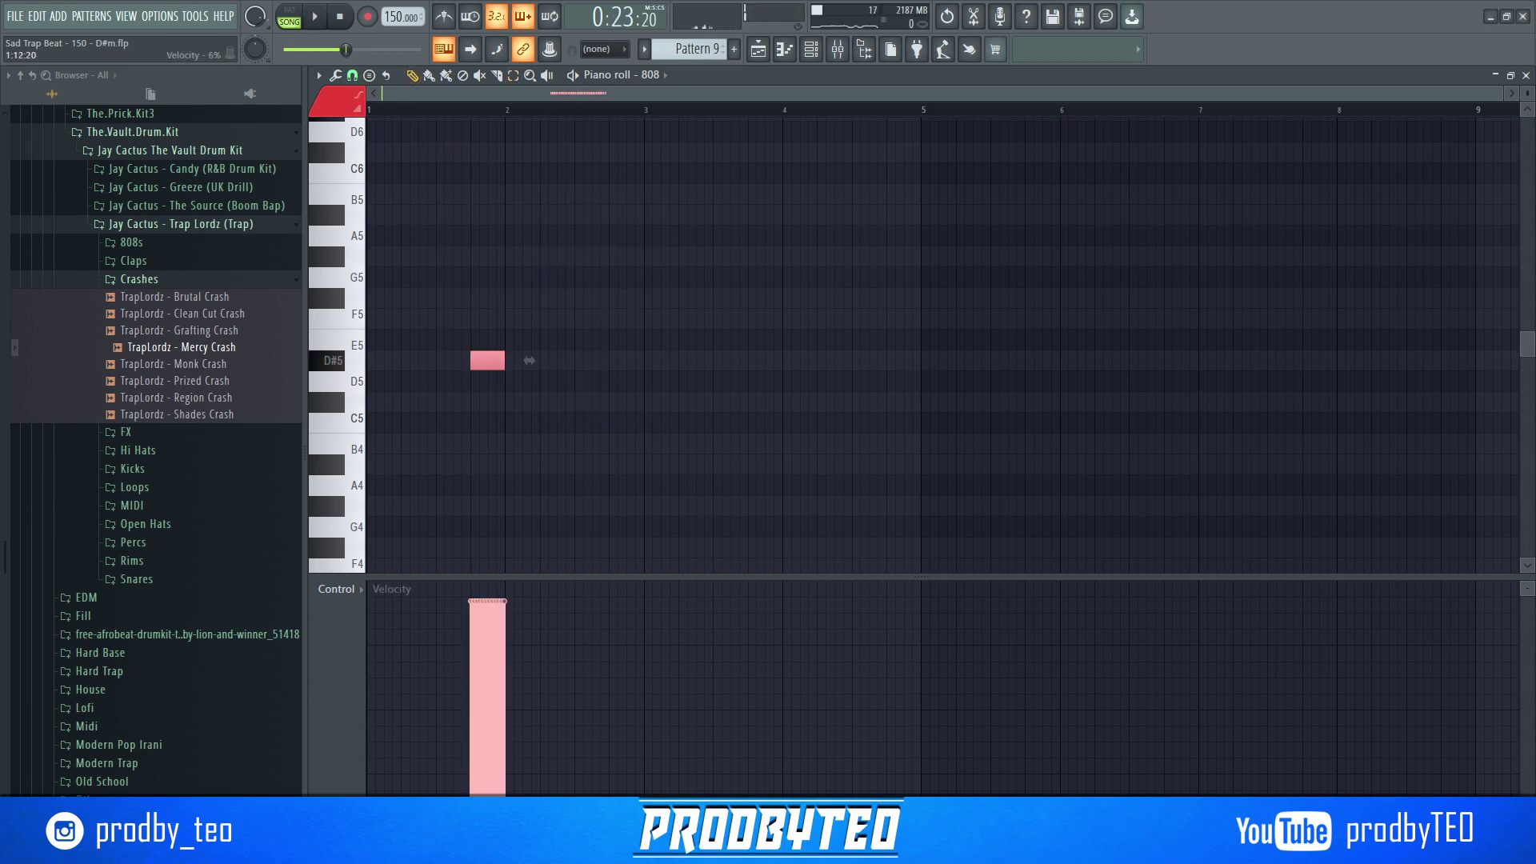
pyautogui.moveTo(477, 791); pyautogui.dragTo(512, 650)
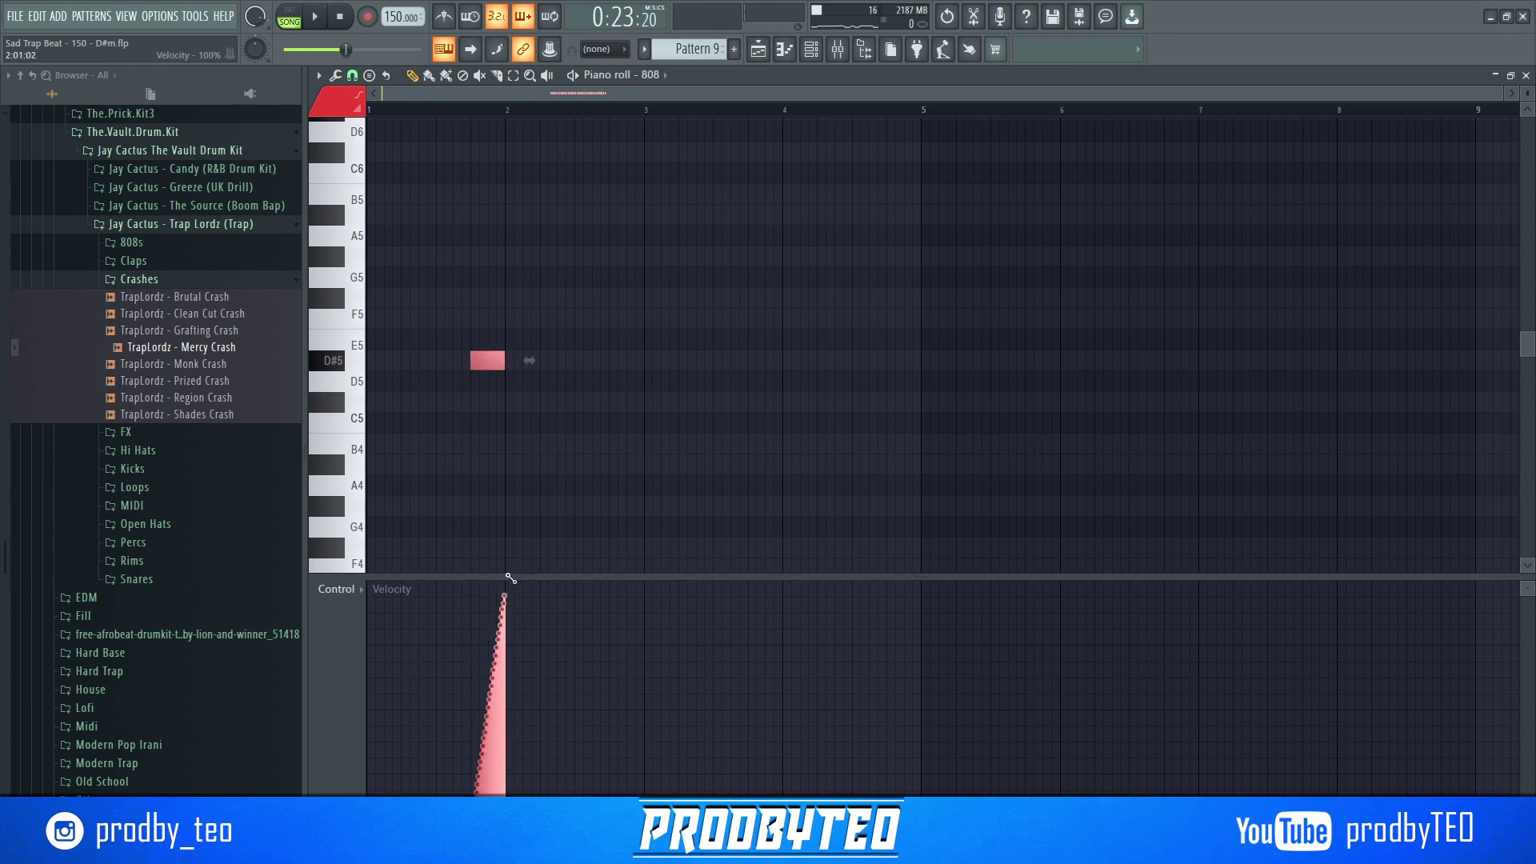
pyautogui.moveTo(481, 365)
pyautogui.mouseDown()
pyautogui.moveTo(614, 366)
pyautogui.moveTo(478, 368)
pyautogui.mouseUp()
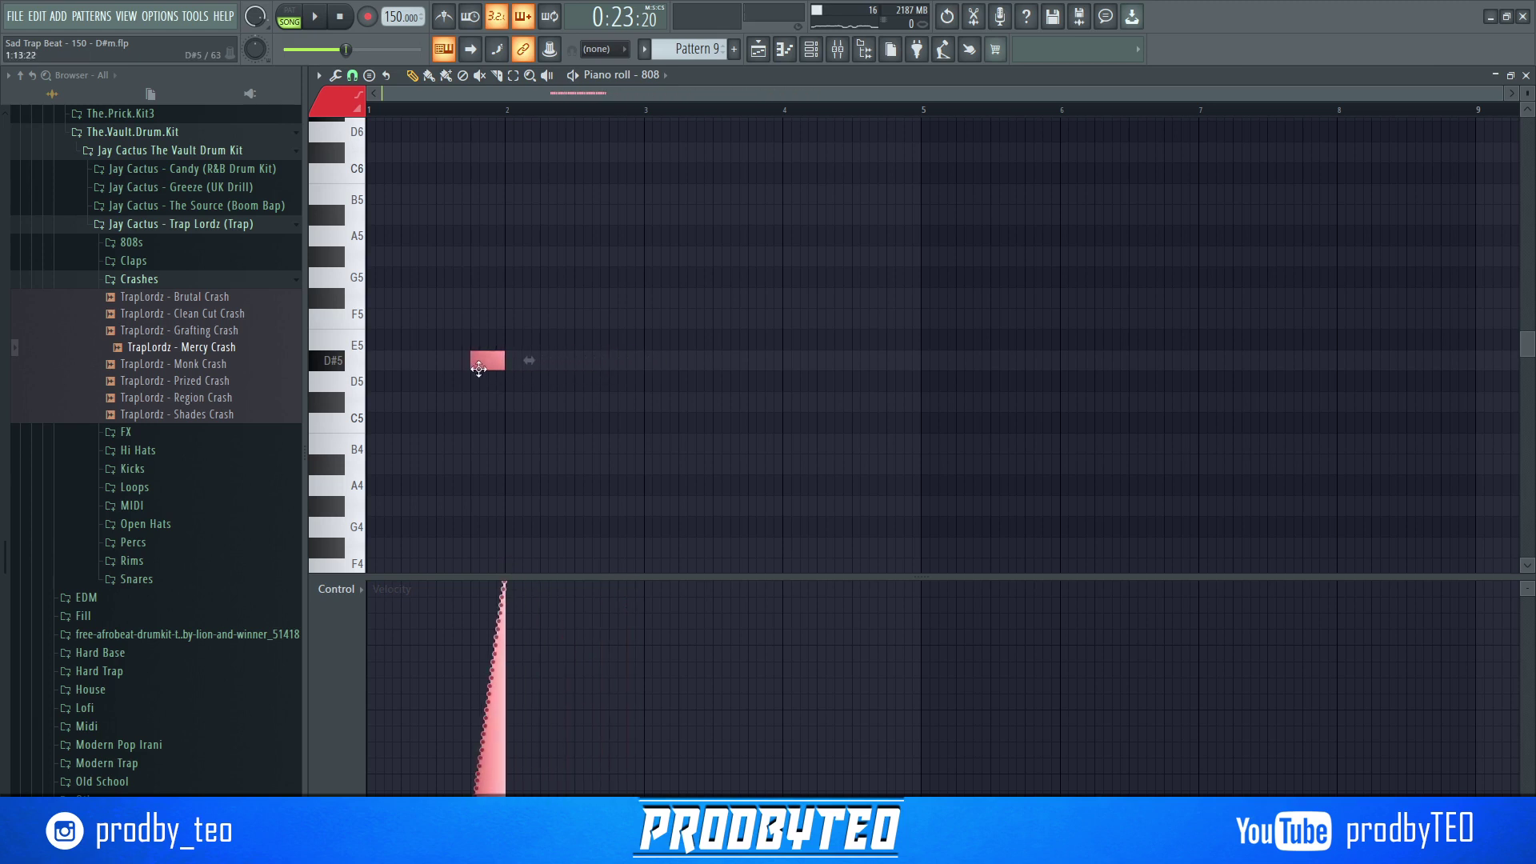
# - Place the chopped 808 pattern in the playlist at bar 16 and move it to Track 5, directly before the 808 clip
pyautogui.click(1527, 76)
pyautogui.click(1073, 640)
pyautogui.moveTo(1113, 643); pyautogui.dragTo(1122, 645)
pyautogui.press('space')
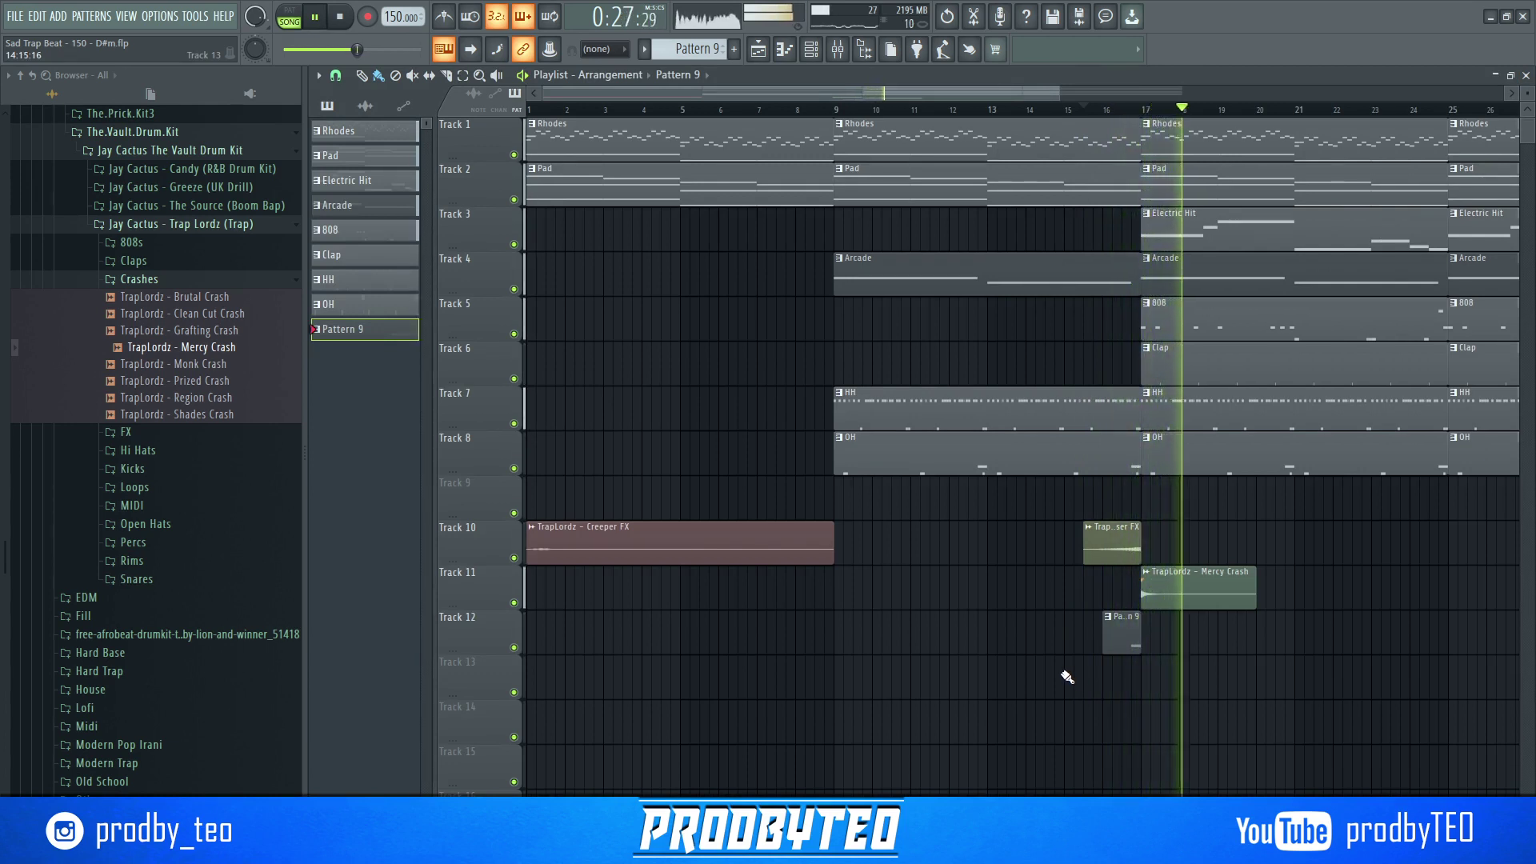
pyautogui.moveTo(1124, 646); pyautogui.dragTo(1124, 333)
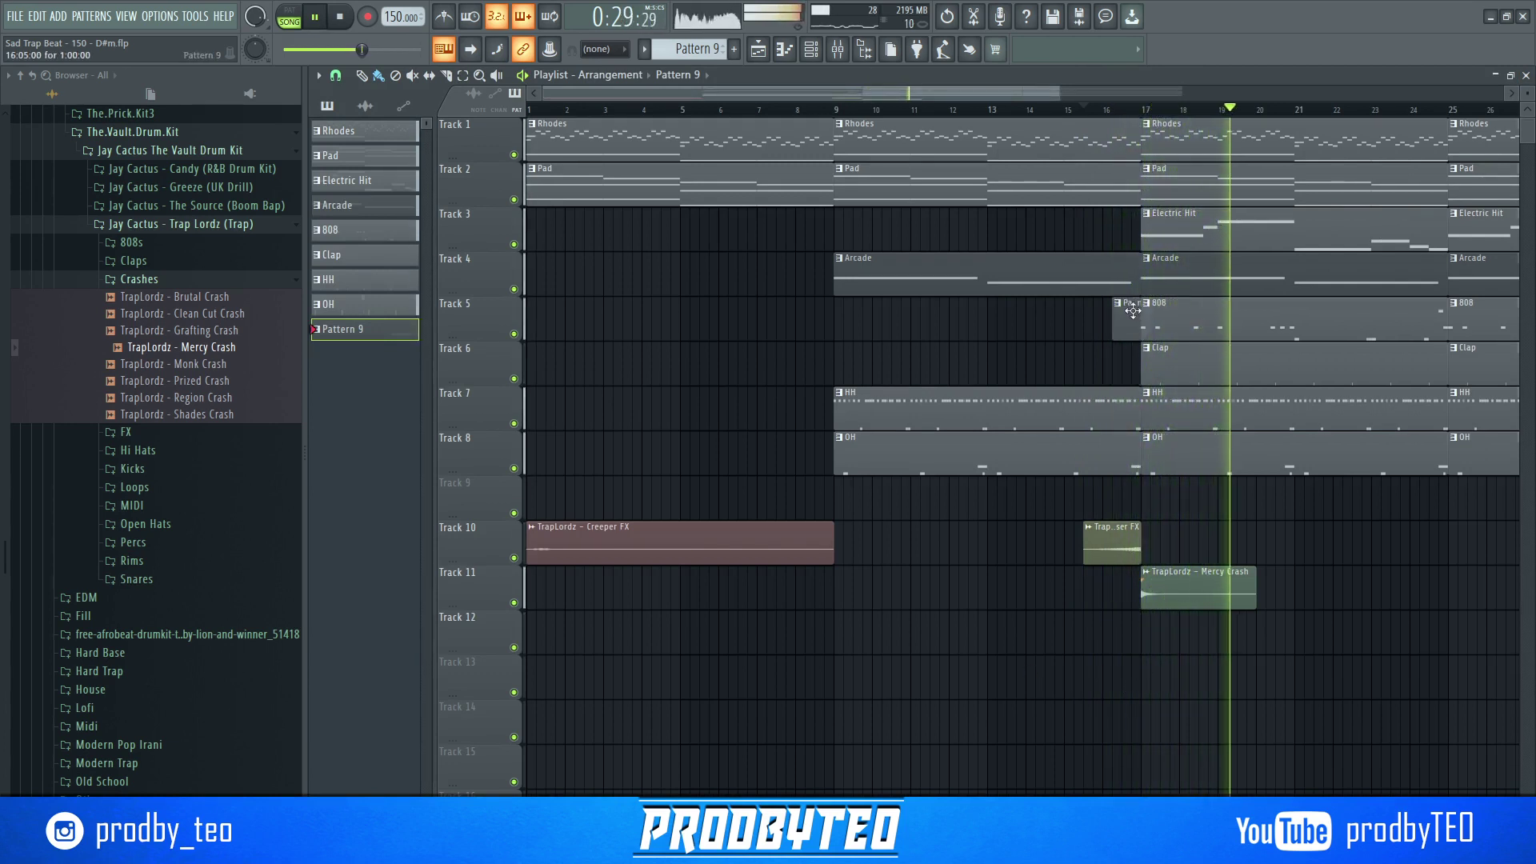
# - Collapse the browser's folder structure and play the full arrangement from the start
pyautogui.moveTo(1056, 94); pyautogui.dragTo(1369, 93)
pyautogui.press('space')
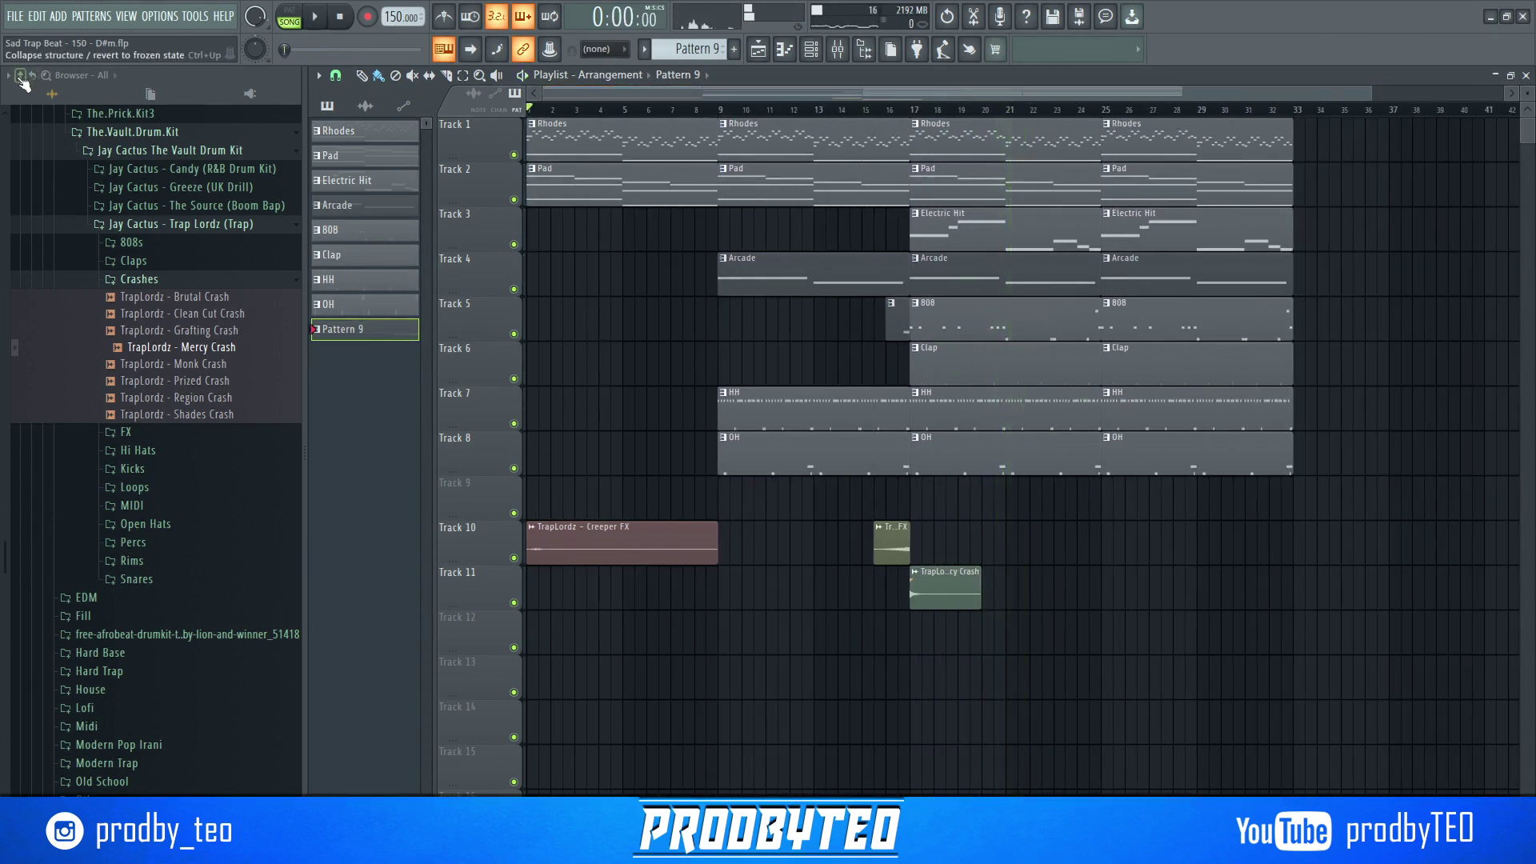
pyautogui.click(22, 76)
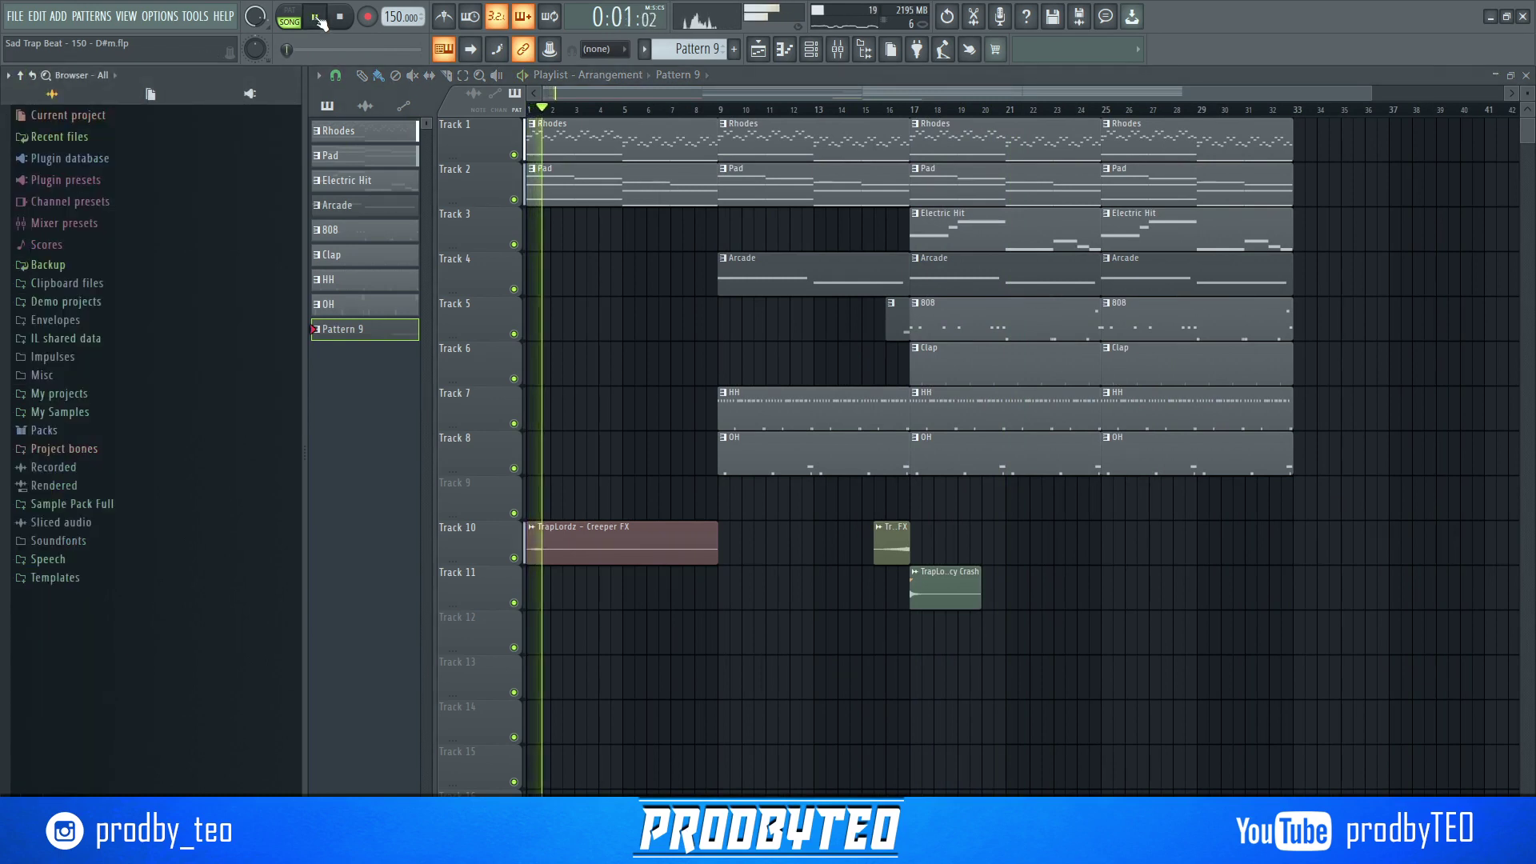